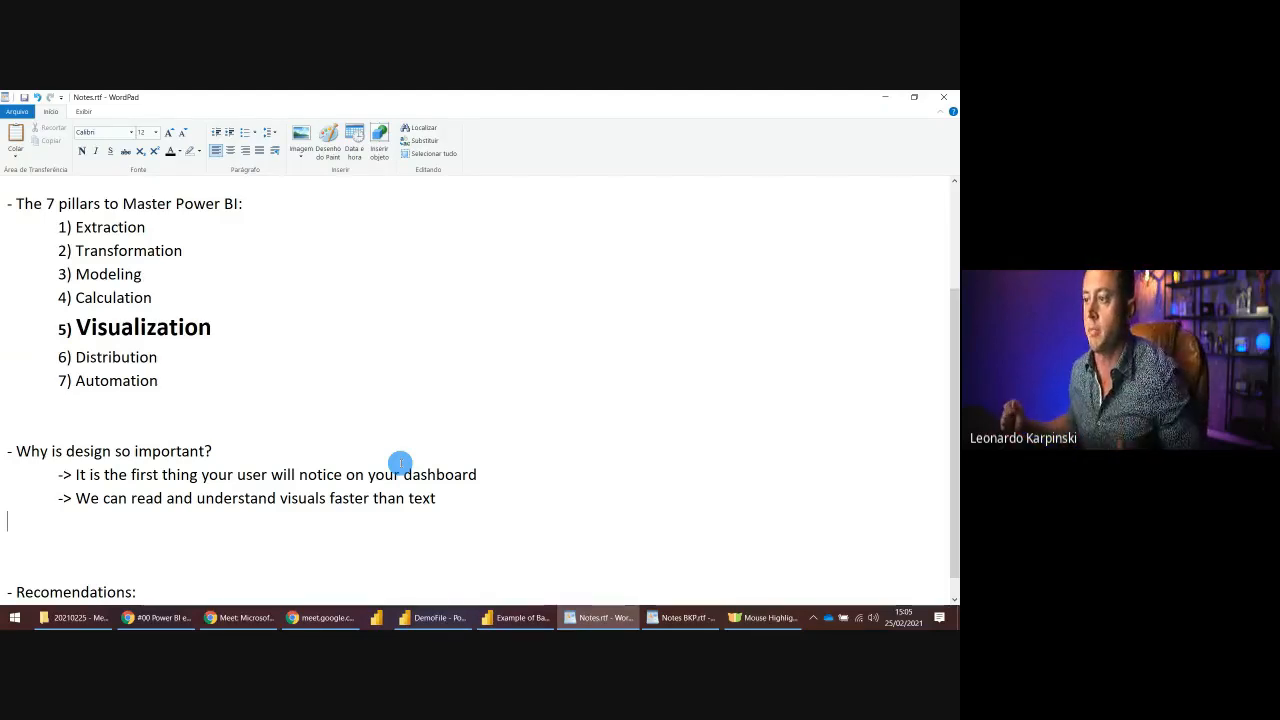
- Add the point "-> A good design improves the understanding and reduces confusion" under "Why is design so important?"
{"action": "key", "text": "alt+Tab"}
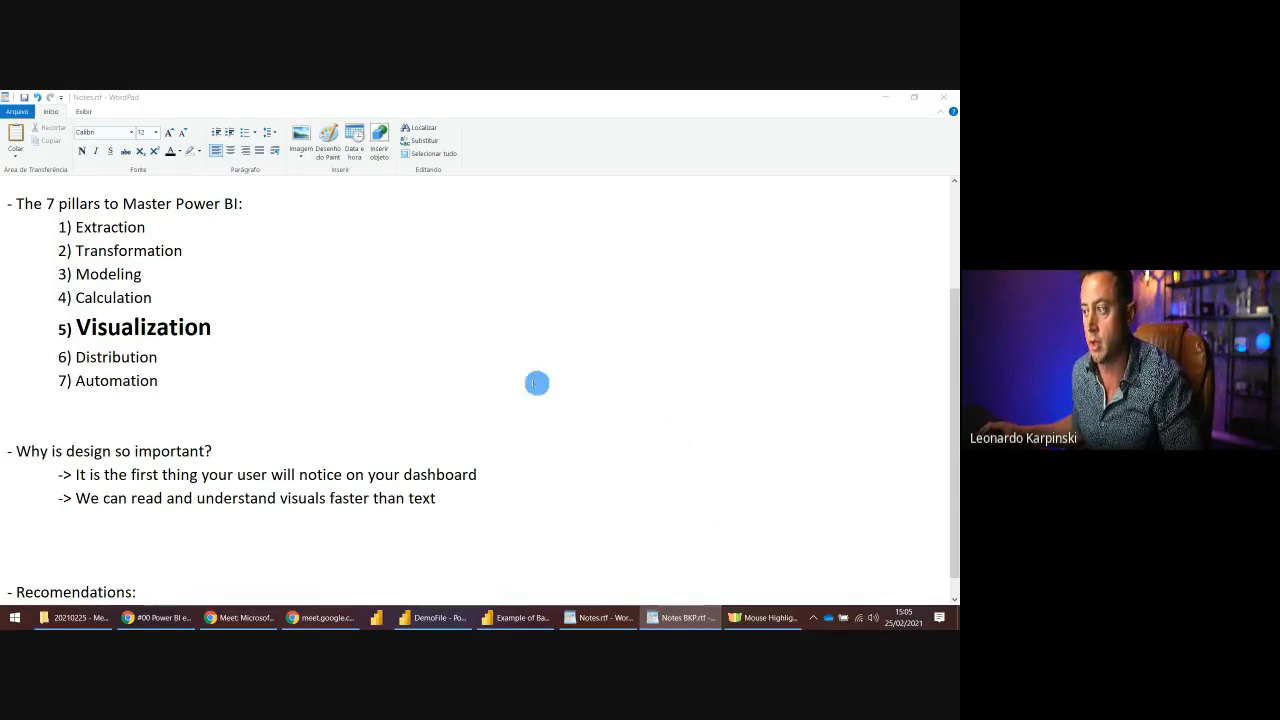
{"action": "left_click", "coordinate": [153, 518]}
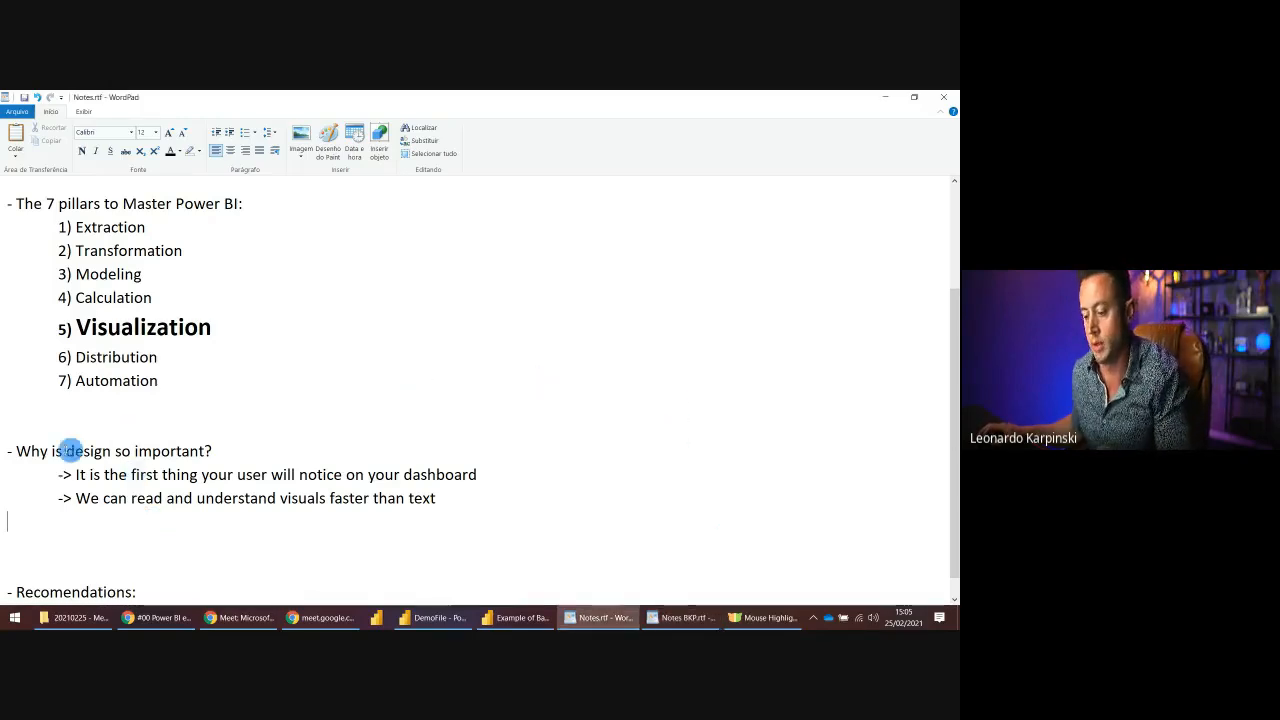
{"action": "type", "text": "-> A good design improves the understanding and reduces confusion"}
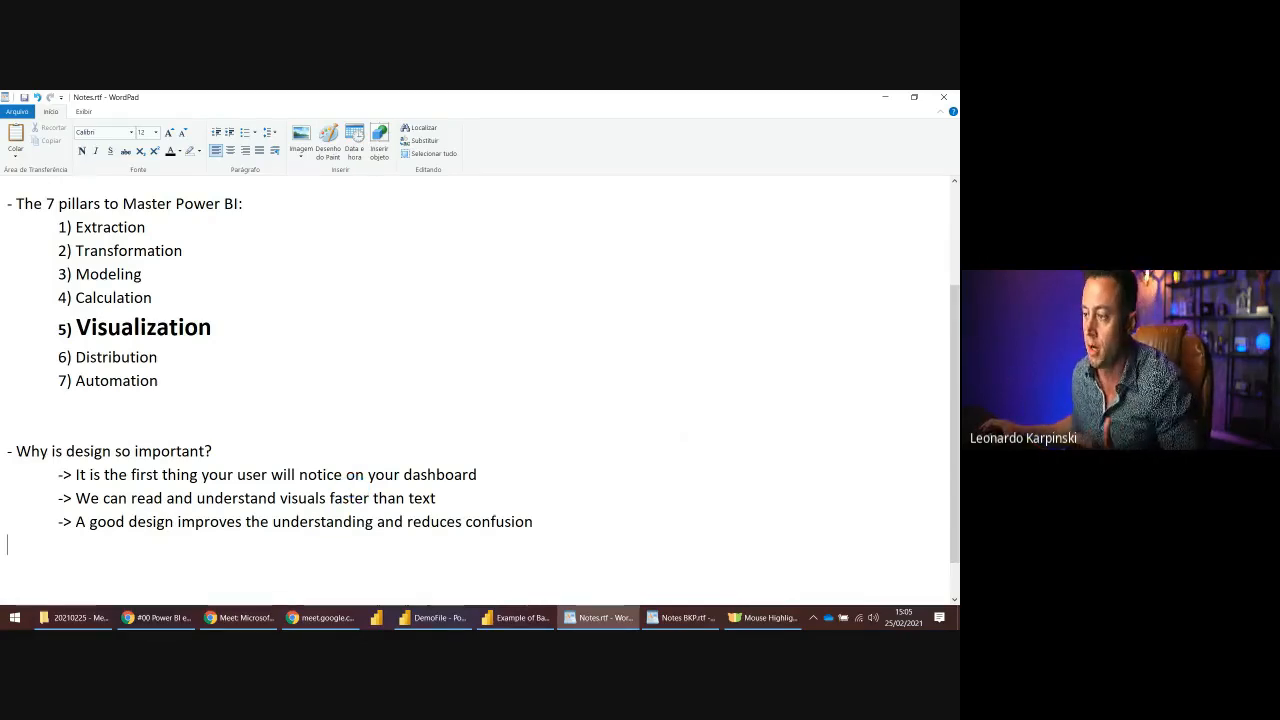
- Add the point "-> Improves the user satisfaction" as the last item under "Why is design so important?"
{"action": "key", "text": "alt+Tab"}
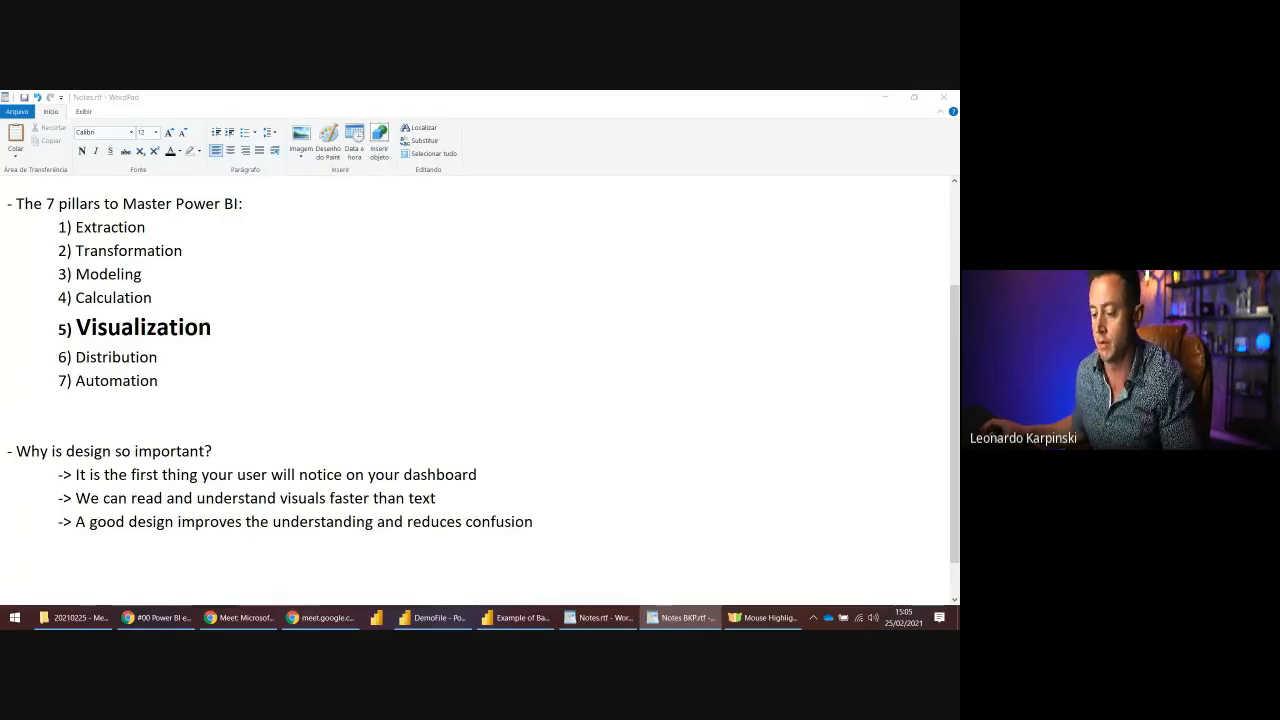
{"action": "left_click", "coordinate": [154, 543]}
{"action": "type", "text": "-> Improves the user satisfaction"}
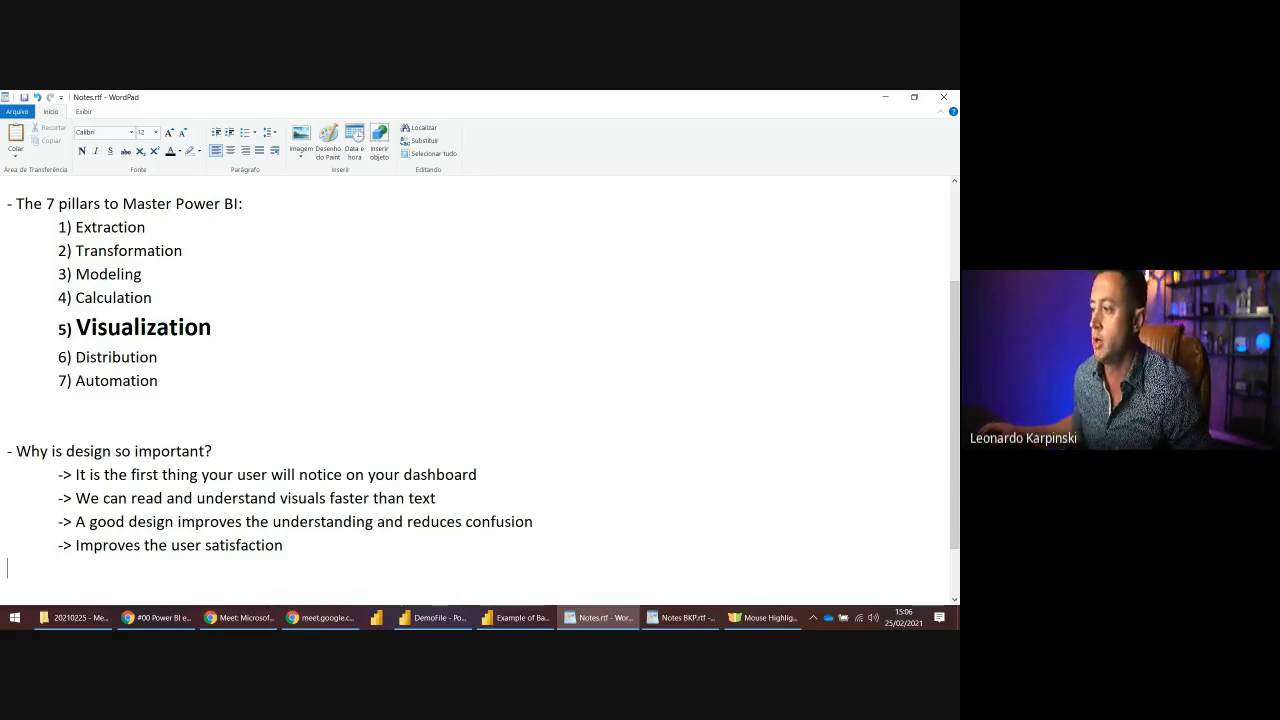
{"action": "key", "text": "alt+Tab"}
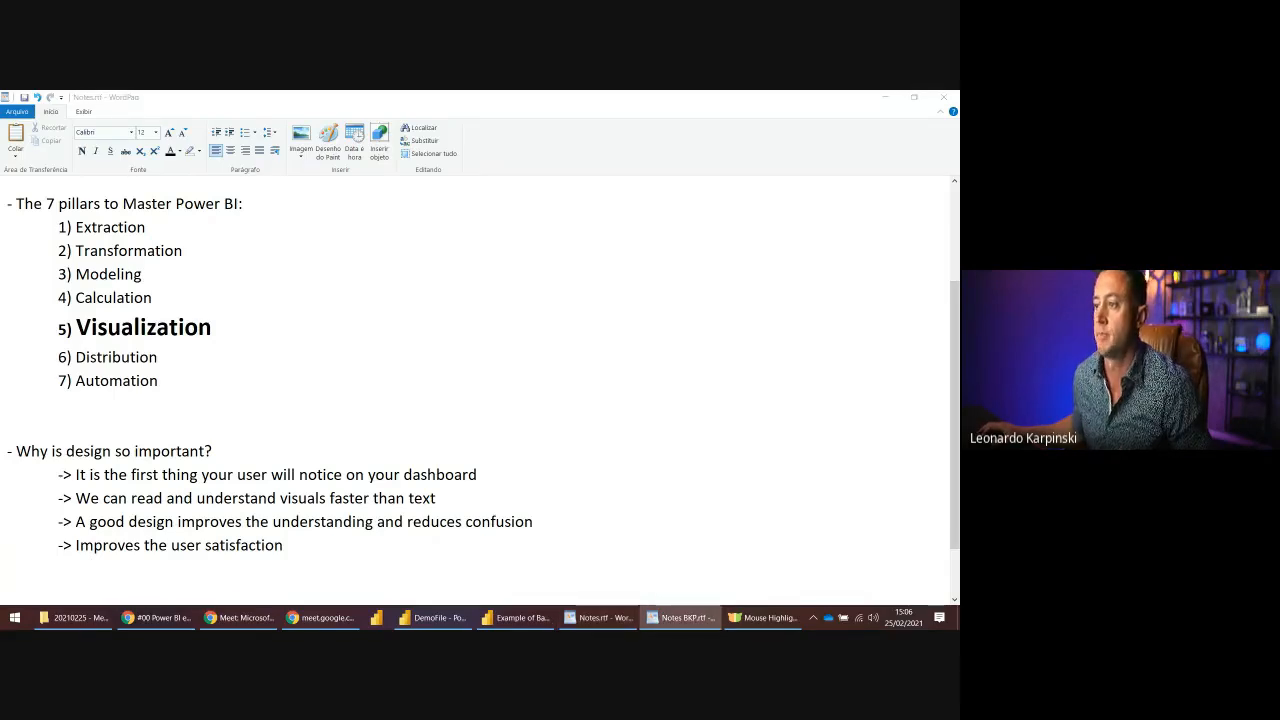
- Switch to the Power BI course report in Chrome and filter the Sales Performance page by Whey Protein to examine net sales by year
{"action": "left_click", "coordinate": [157, 617]}
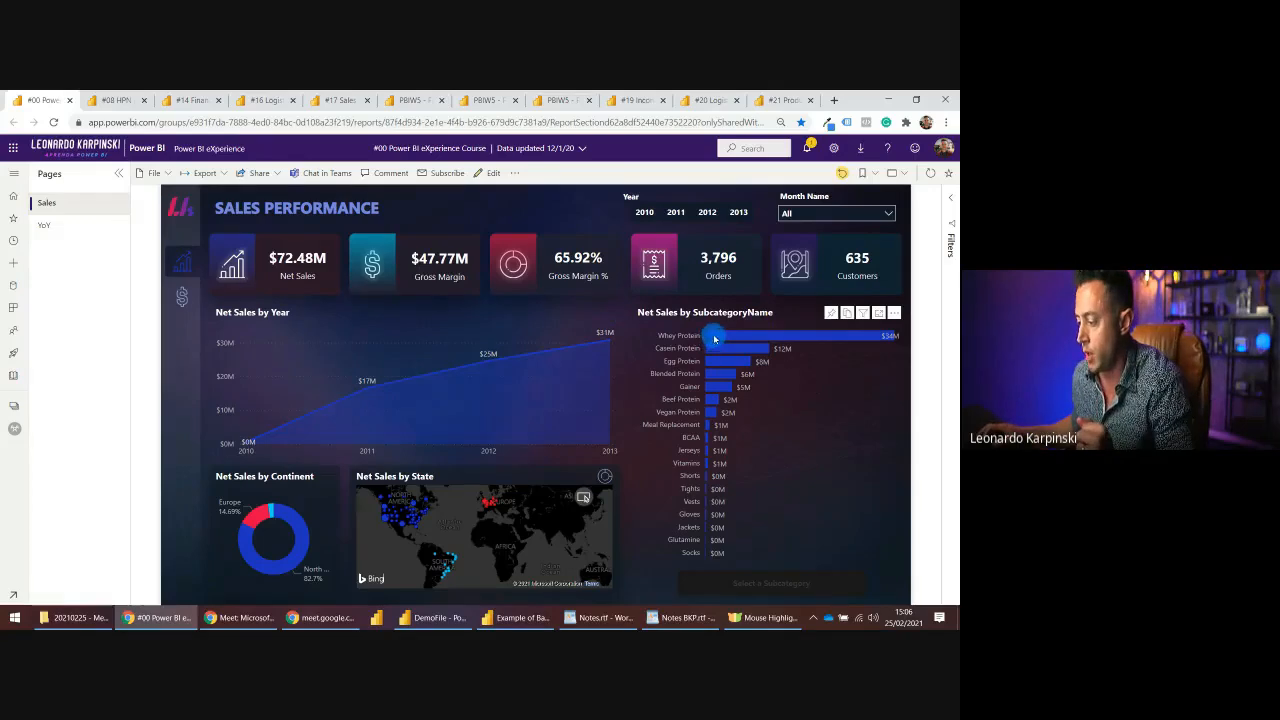
{"action": "left_click", "coordinate": [750, 337]}
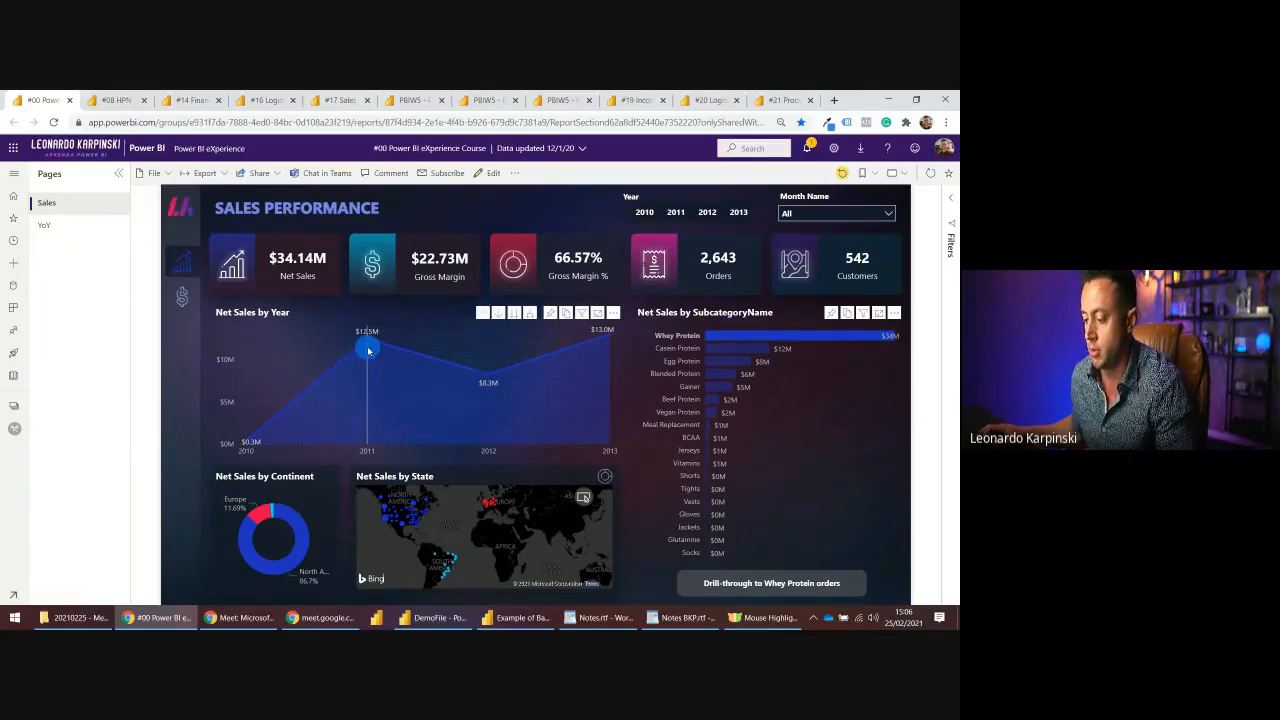
{"action": "mouse_move", "coordinate": [368, 350]}
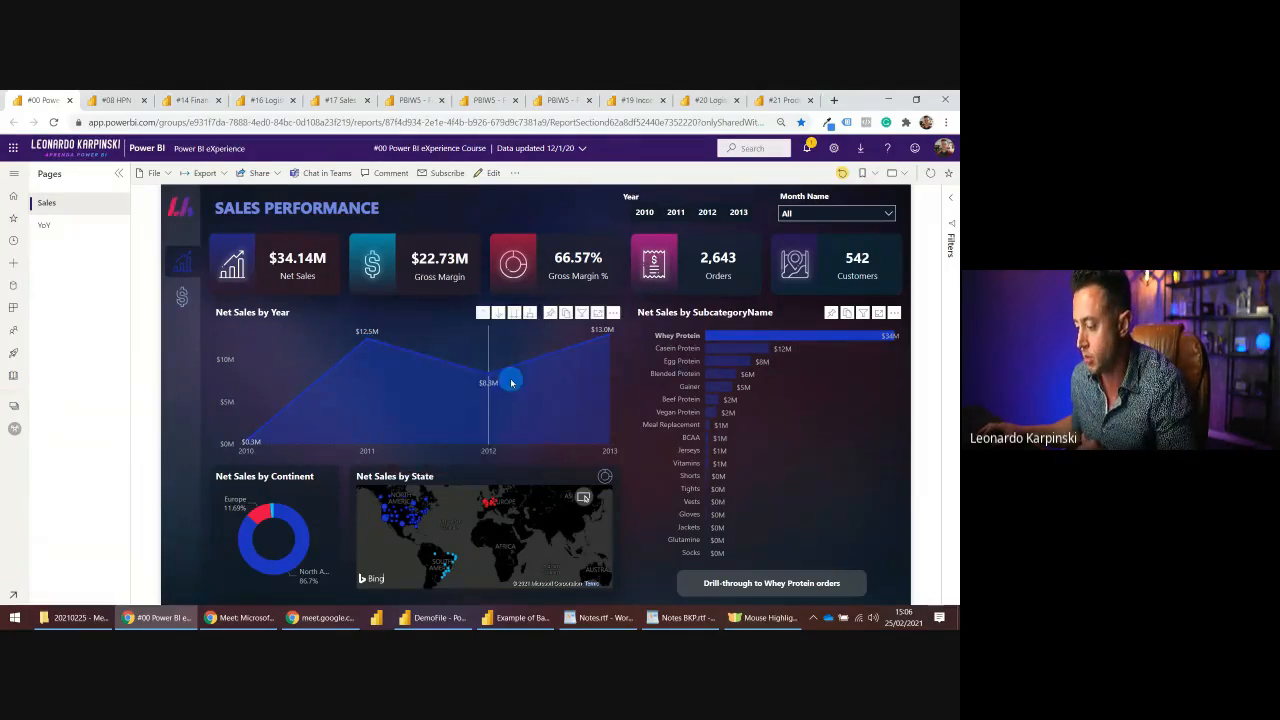
- Filter the Sales Performance page by North America and by Europe to compare net sales by continent
{"action": "left_click", "coordinate": [292, 517]}
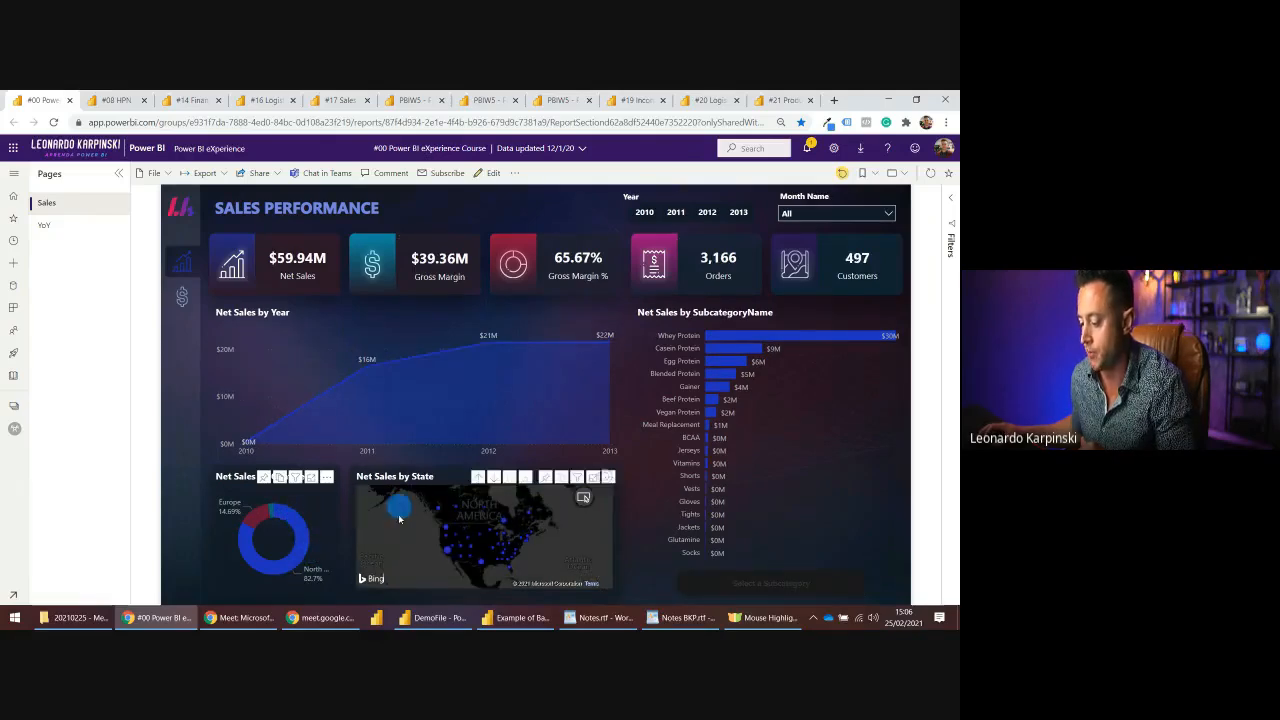
{"action": "left_click", "coordinate": [258, 521]}
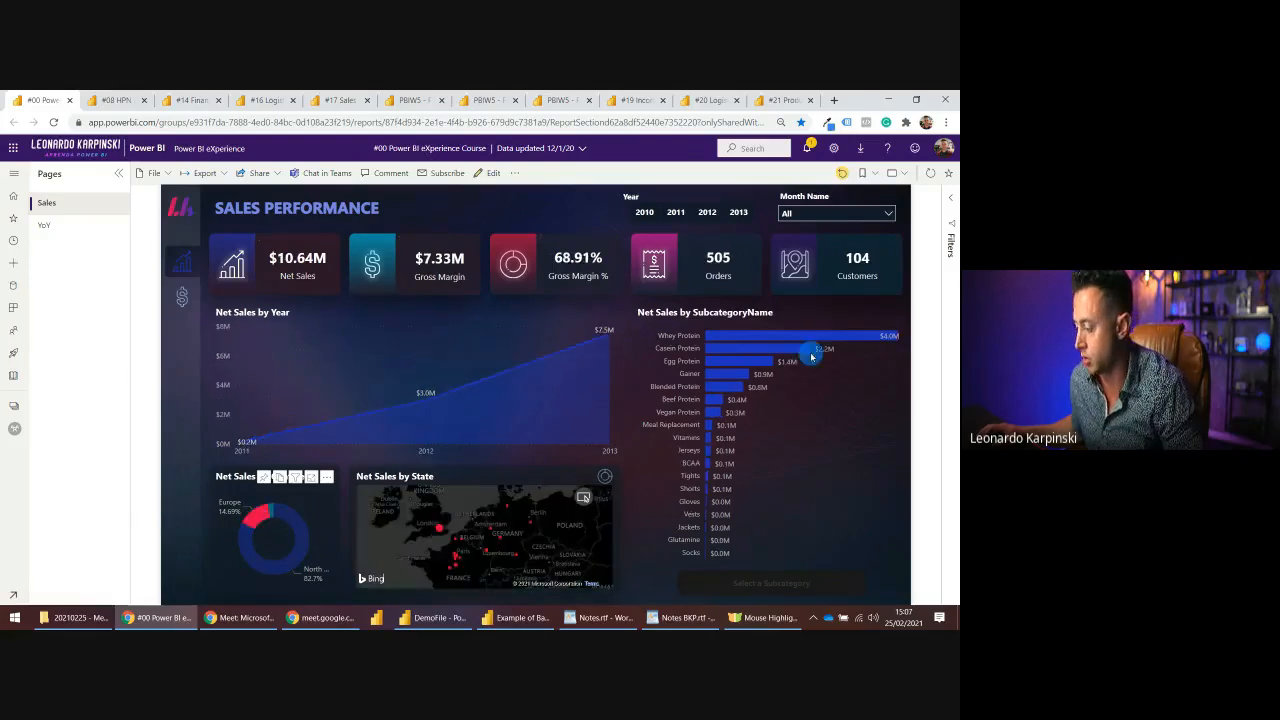
{"action": "mouse_move", "coordinate": [737, 336]}
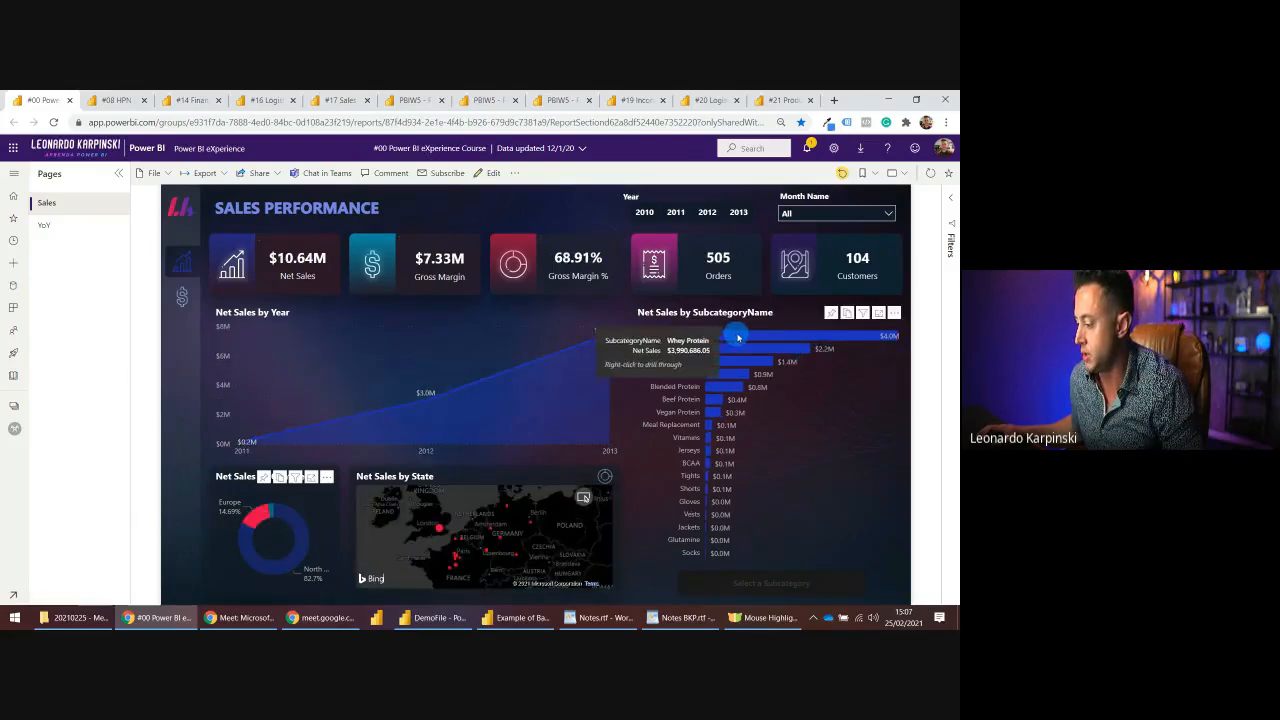
- Filter the sales page by the Whey Protein subcategory and drill through to its orders
{"action": "left_click", "coordinate": [790, 335]}
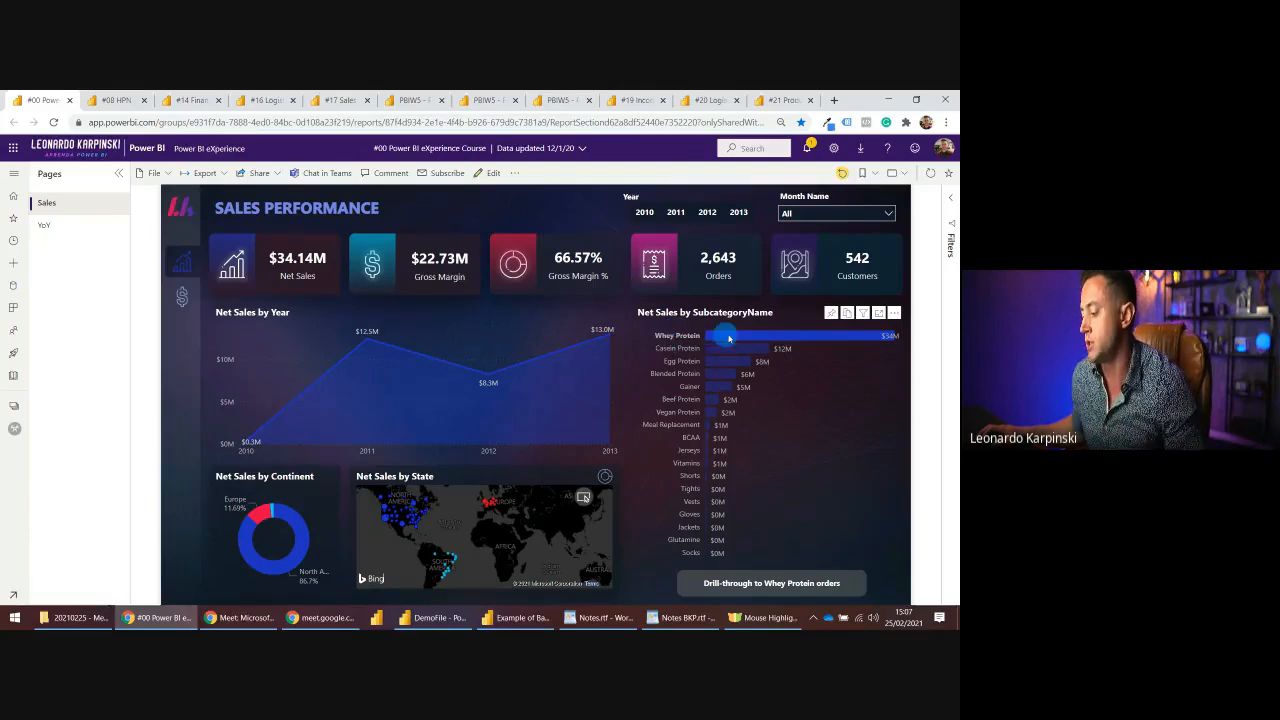
{"action": "mouse_move", "coordinate": [826, 336]}
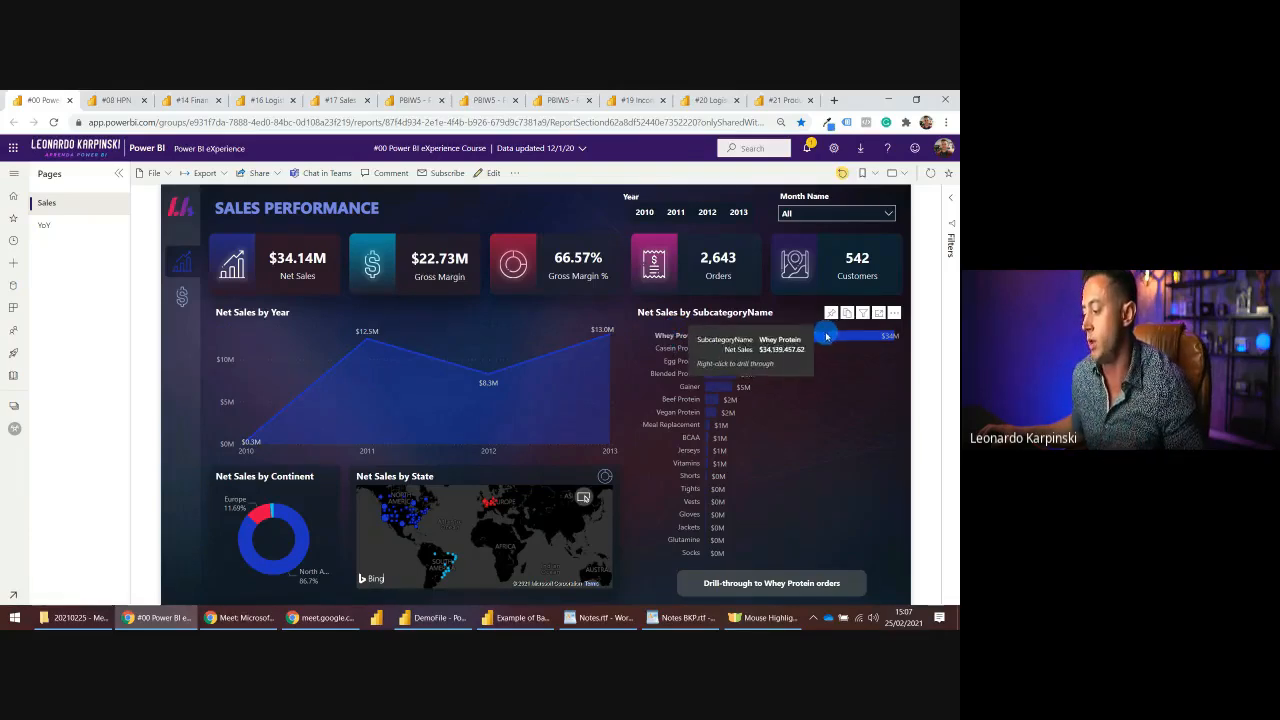
{"action": "left_click", "coordinate": [781, 585]}
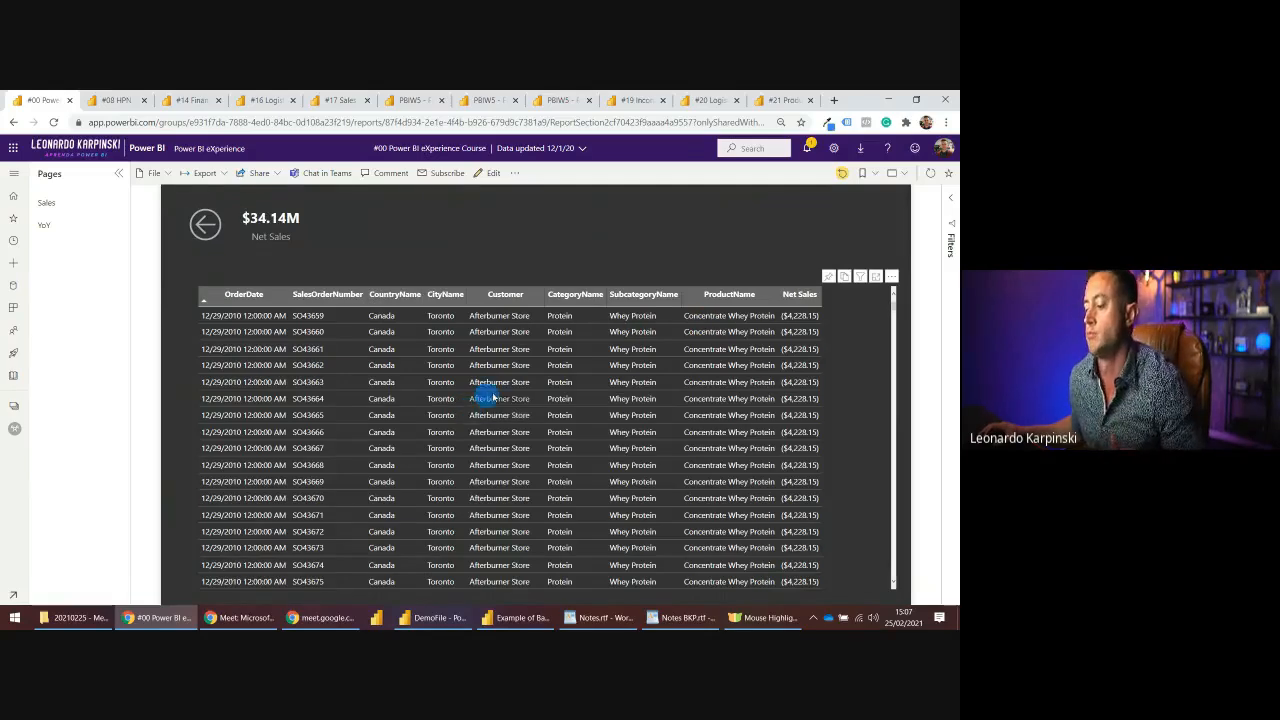
- Return from the order details to the sales page and open the Gross Margin YoY page
{"action": "left_click", "coordinate": [224, 226]}
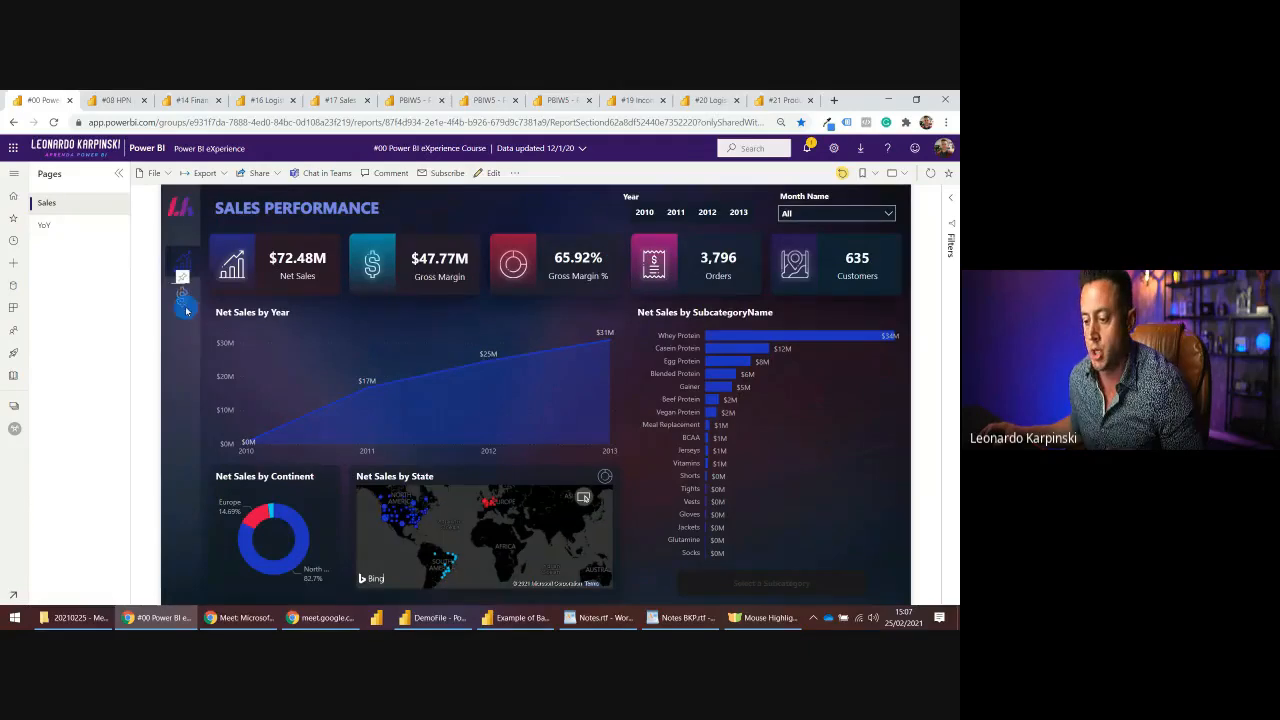
{"action": "left_click", "coordinate": [183, 296]}
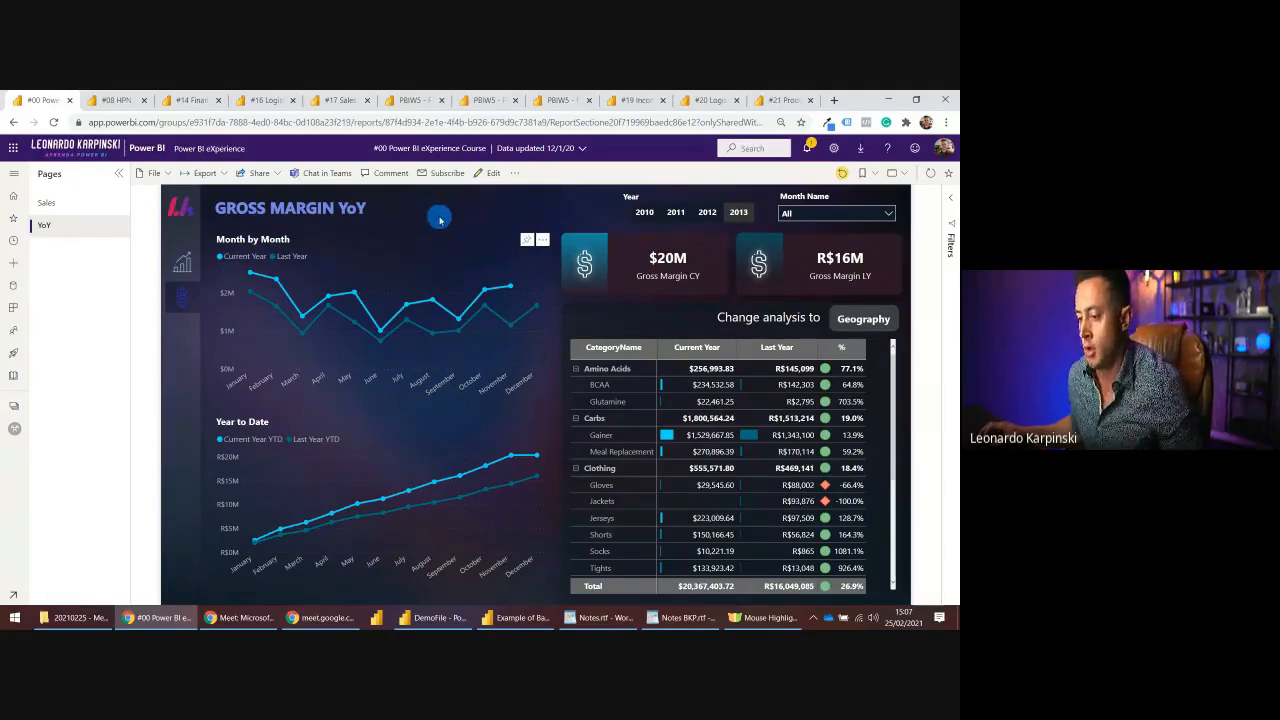
- Open the #08 HPN report's Overview page and examine its navigation menu and Filters pane
{"action": "left_click", "coordinate": [114, 101]}
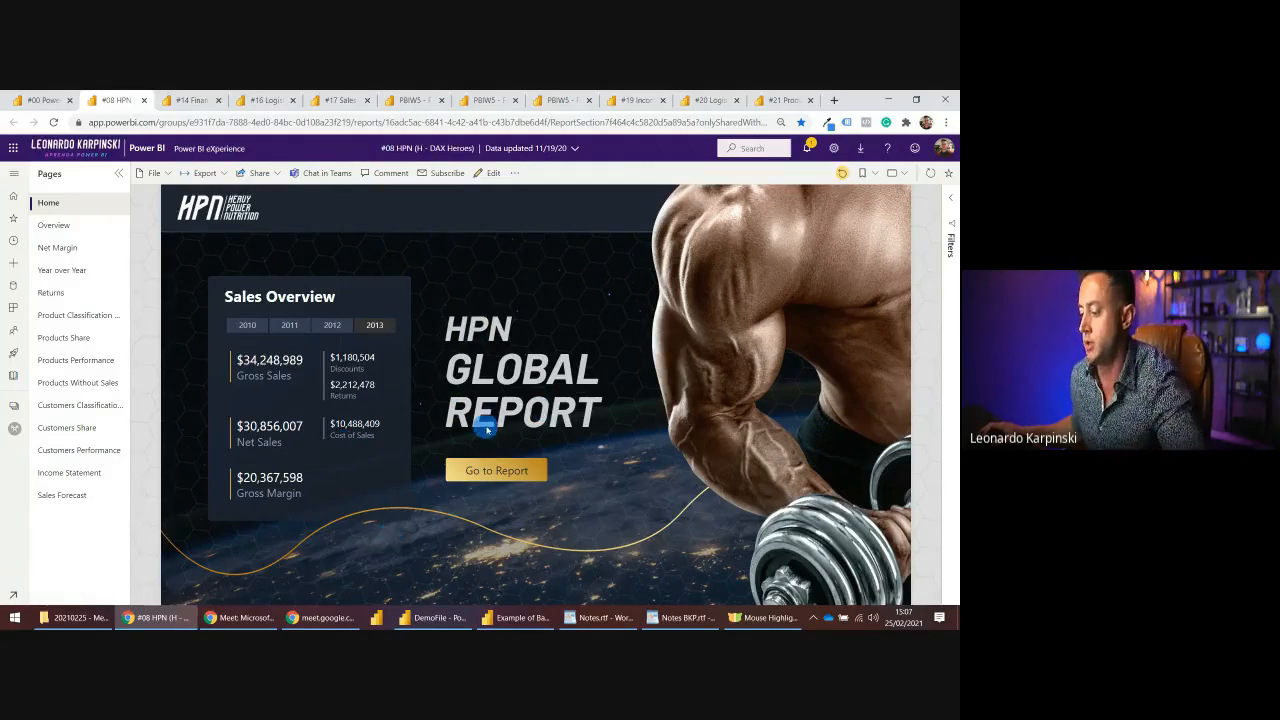
{"action": "left_click", "coordinate": [505, 476]}
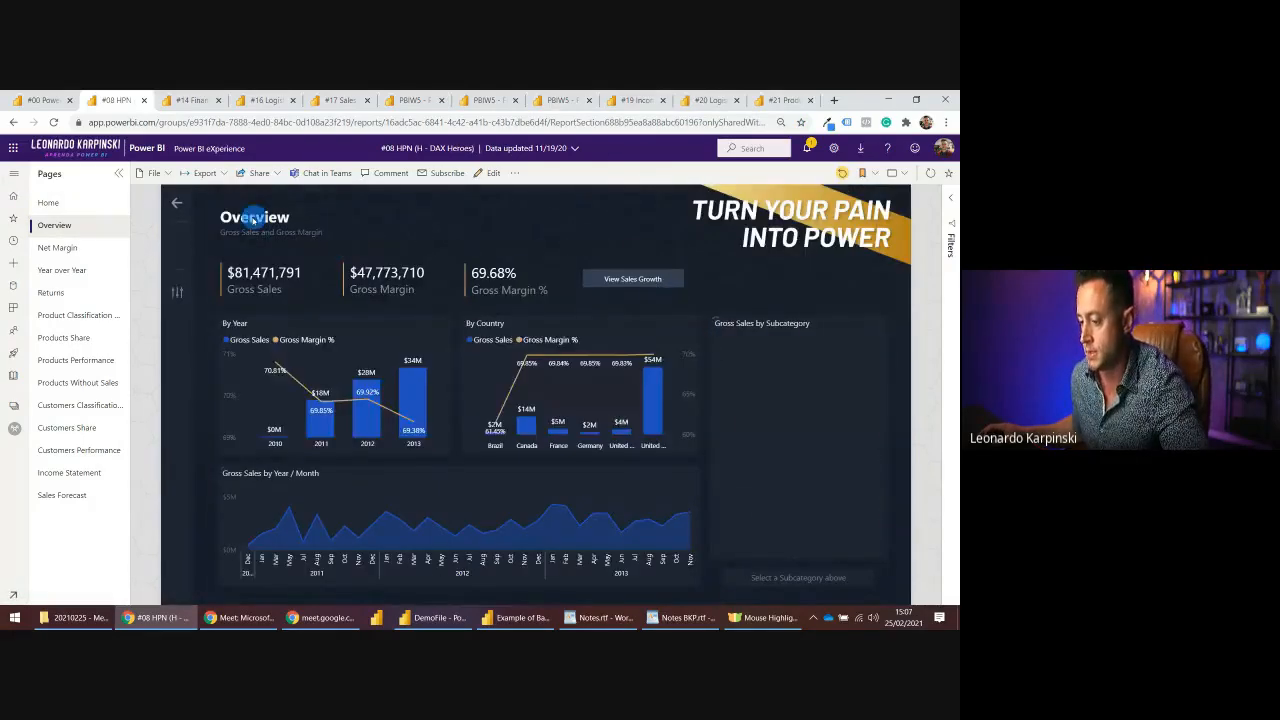
{"action": "left_click", "coordinate": [180, 249]}
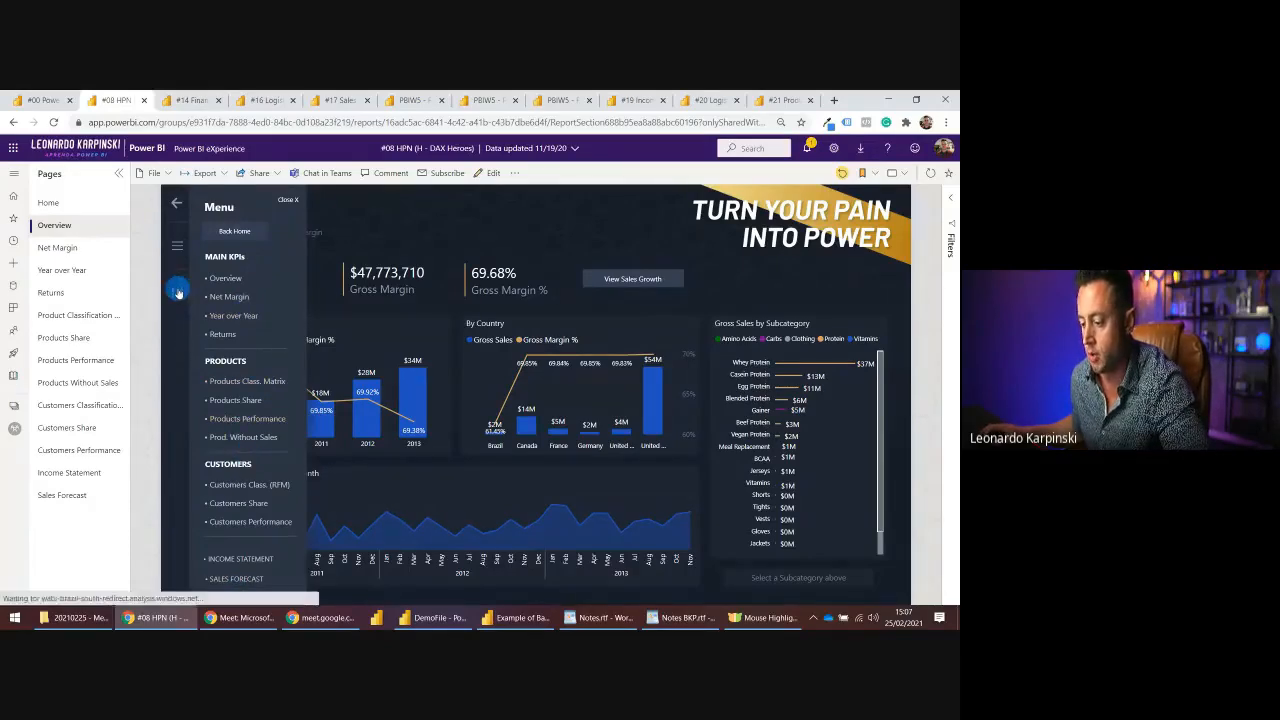
{"action": "left_click", "coordinate": [177, 292]}
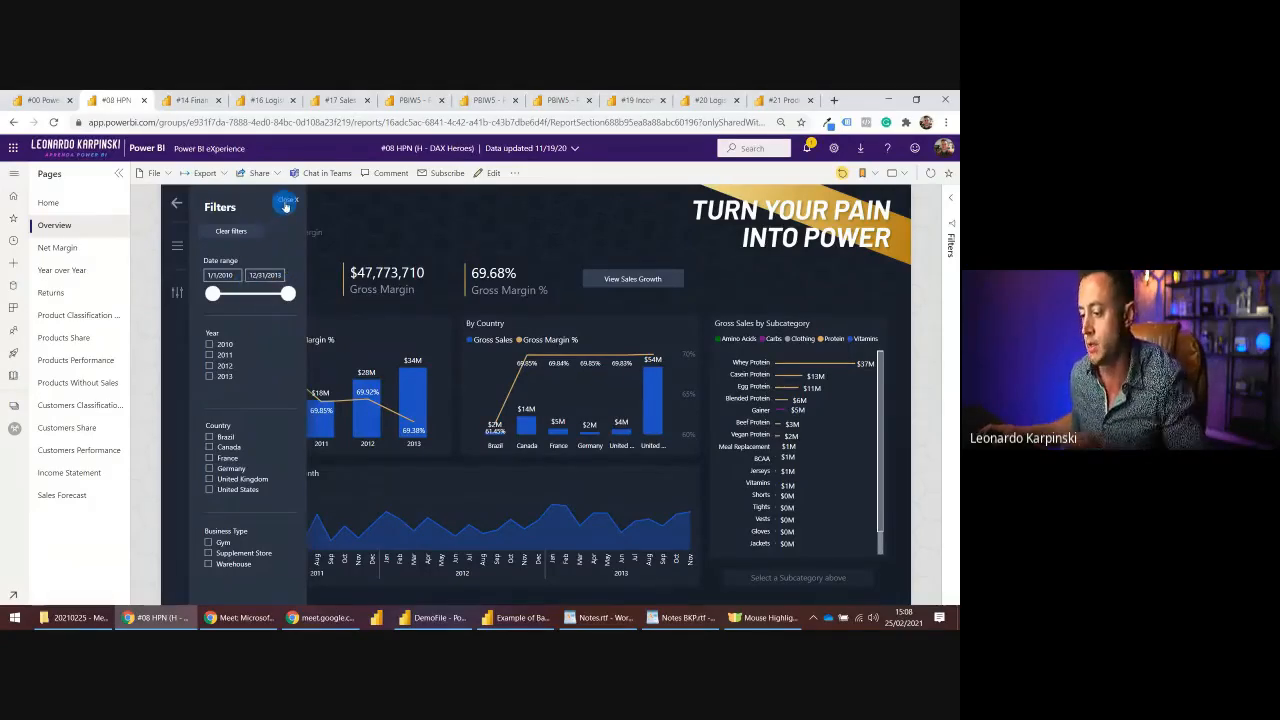
{"action": "left_click", "coordinate": [286, 203]}
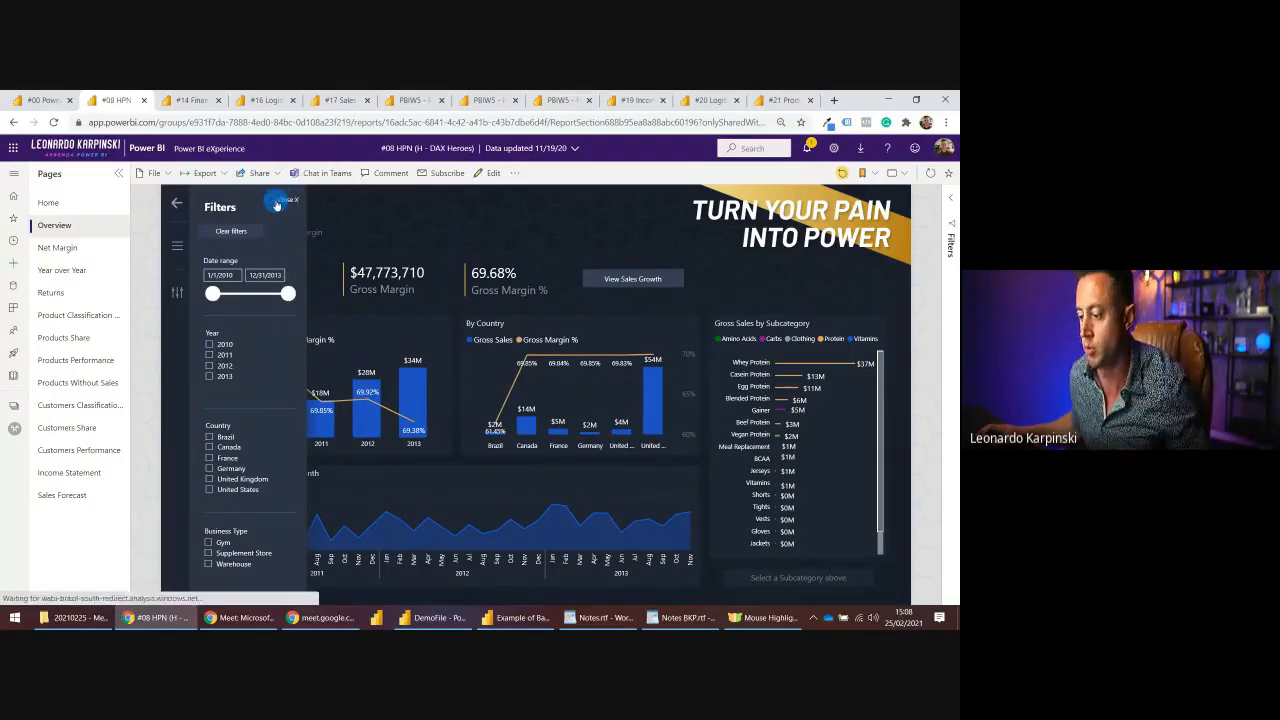
- Open the Product Classification Matrix page from the HPN report's own navigation menu
{"action": "left_click", "coordinate": [176, 248]}
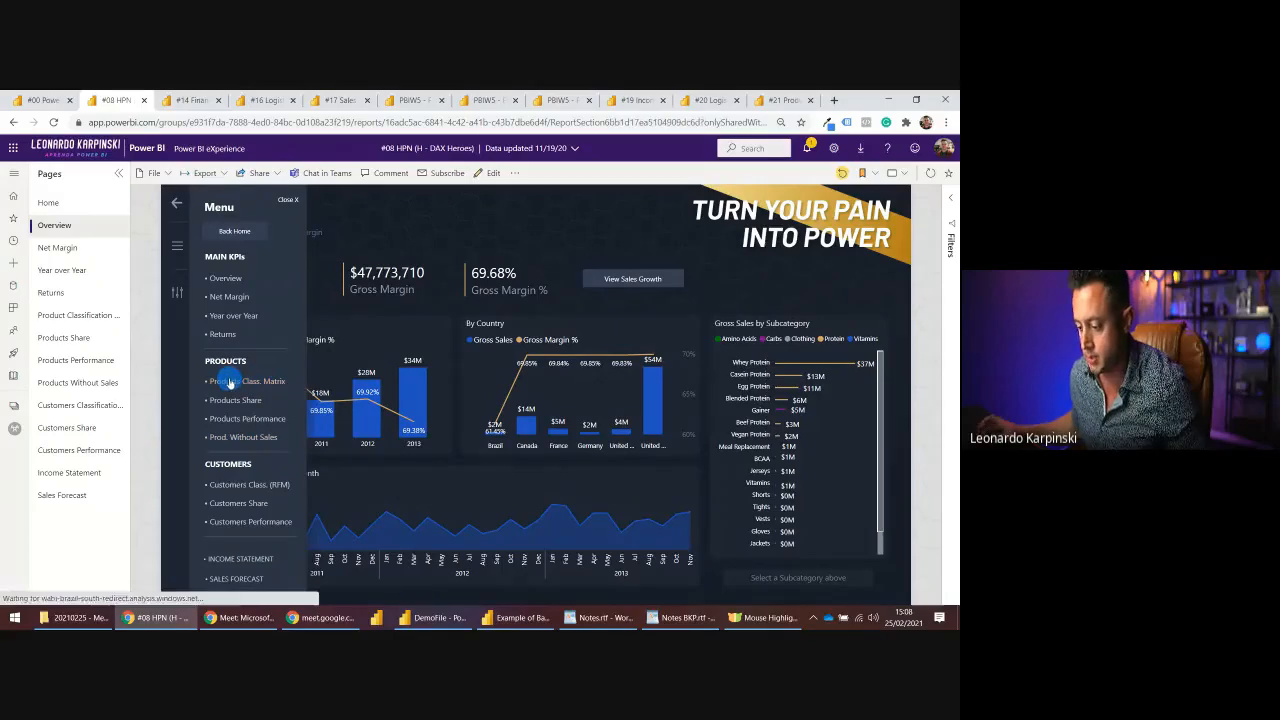
{"action": "left_click", "coordinate": [230, 384]}
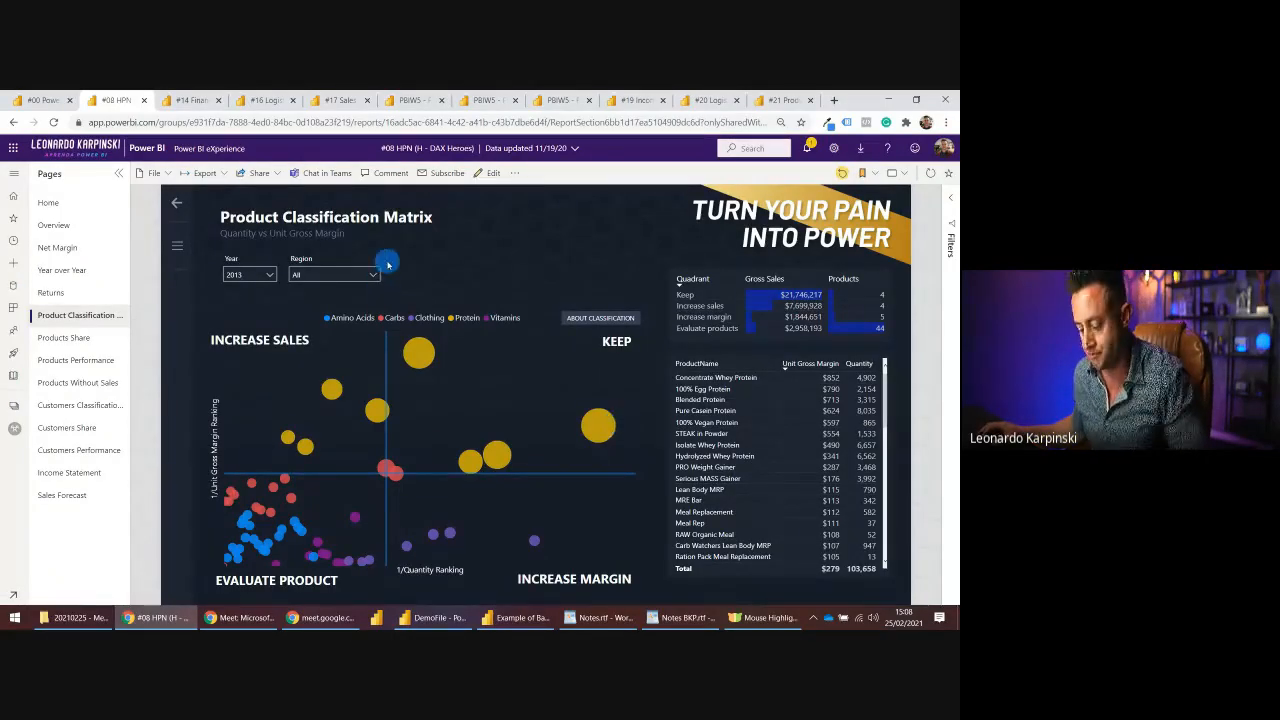
- Open the cash flow page of the #14 Financial Cash Flow report, and expand and collapse the CASH IN FLOW category
{"action": "left_click", "coordinate": [186, 101]}
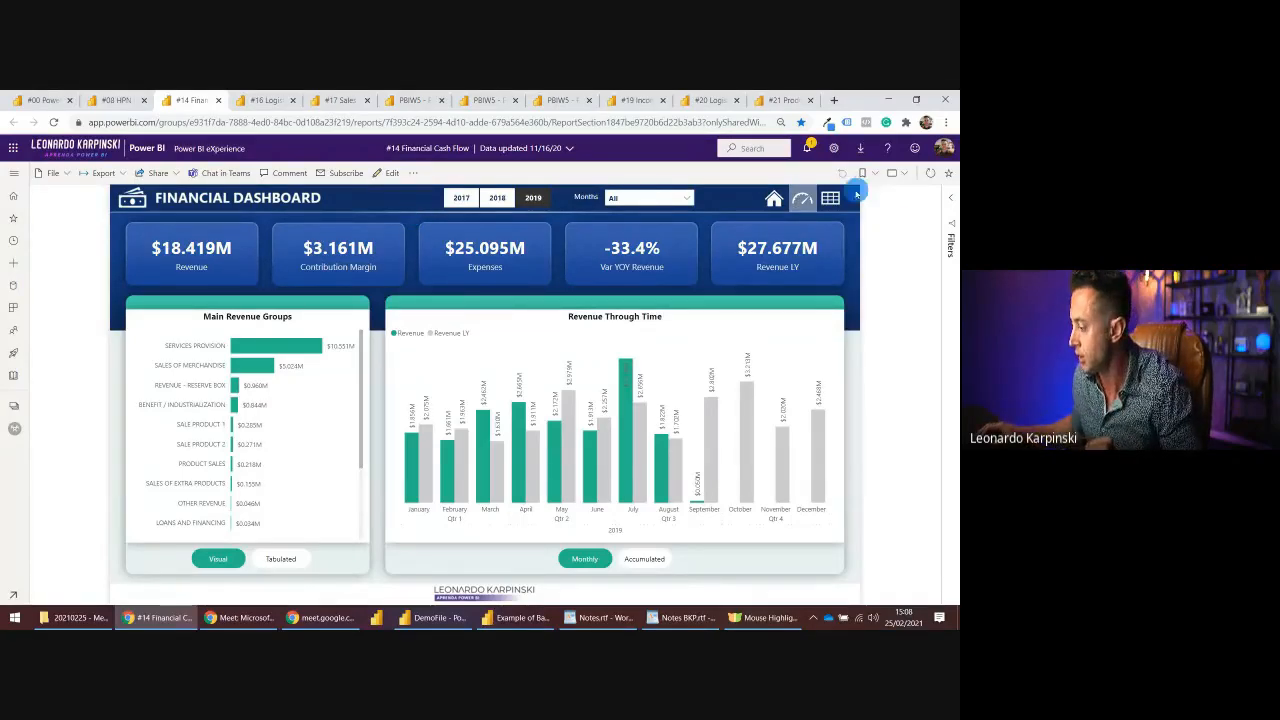
{"action": "left_click", "coordinate": [830, 198]}
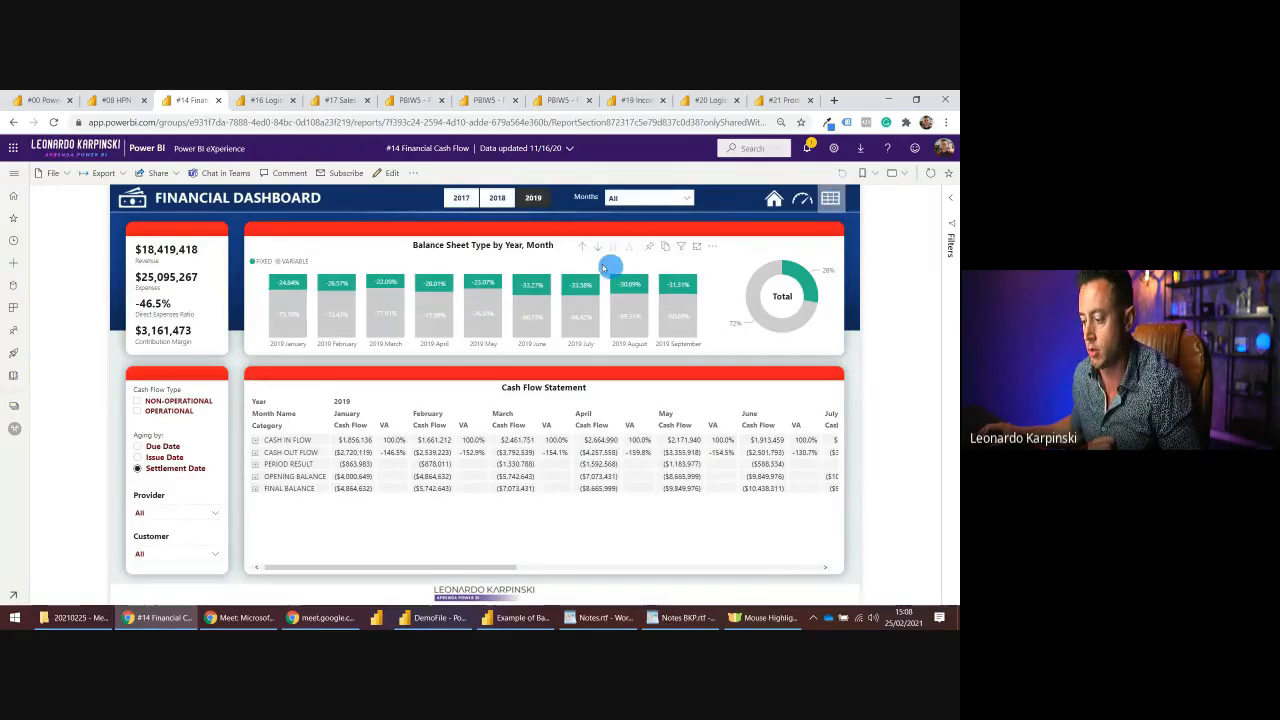
{"action": "left_click", "coordinate": [255, 440]}
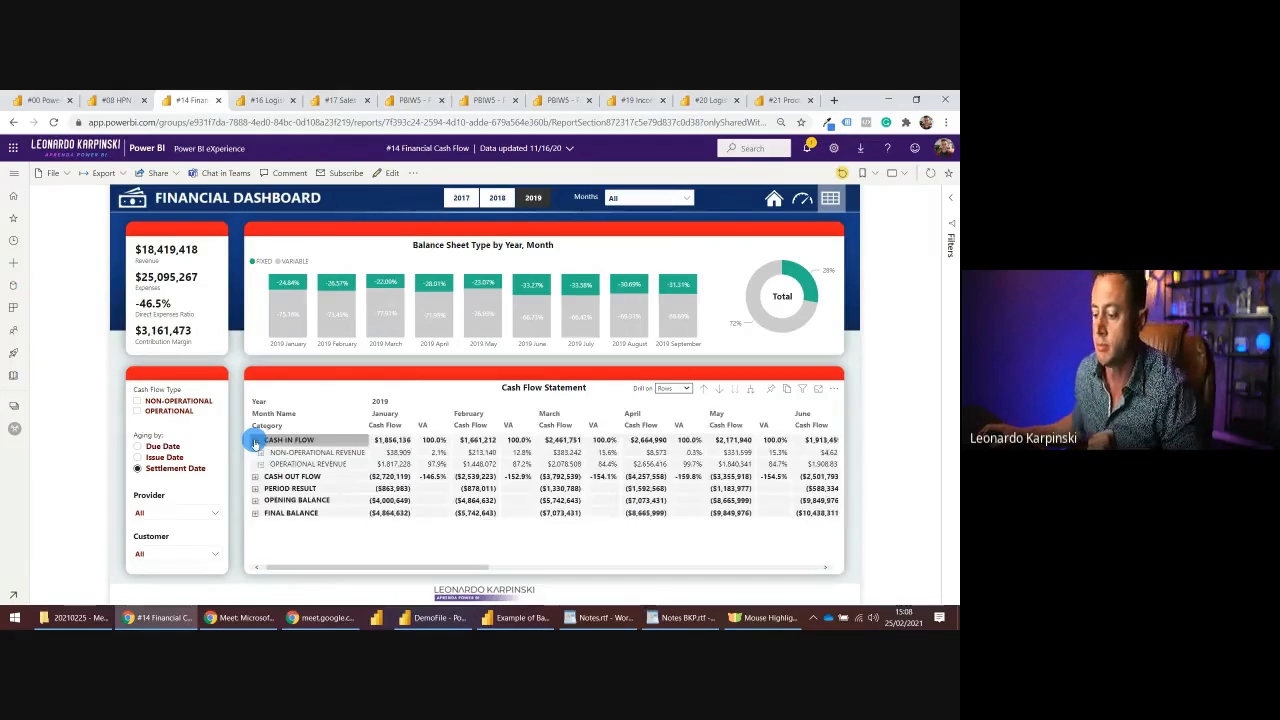
{"action": "left_click", "coordinate": [255, 440]}
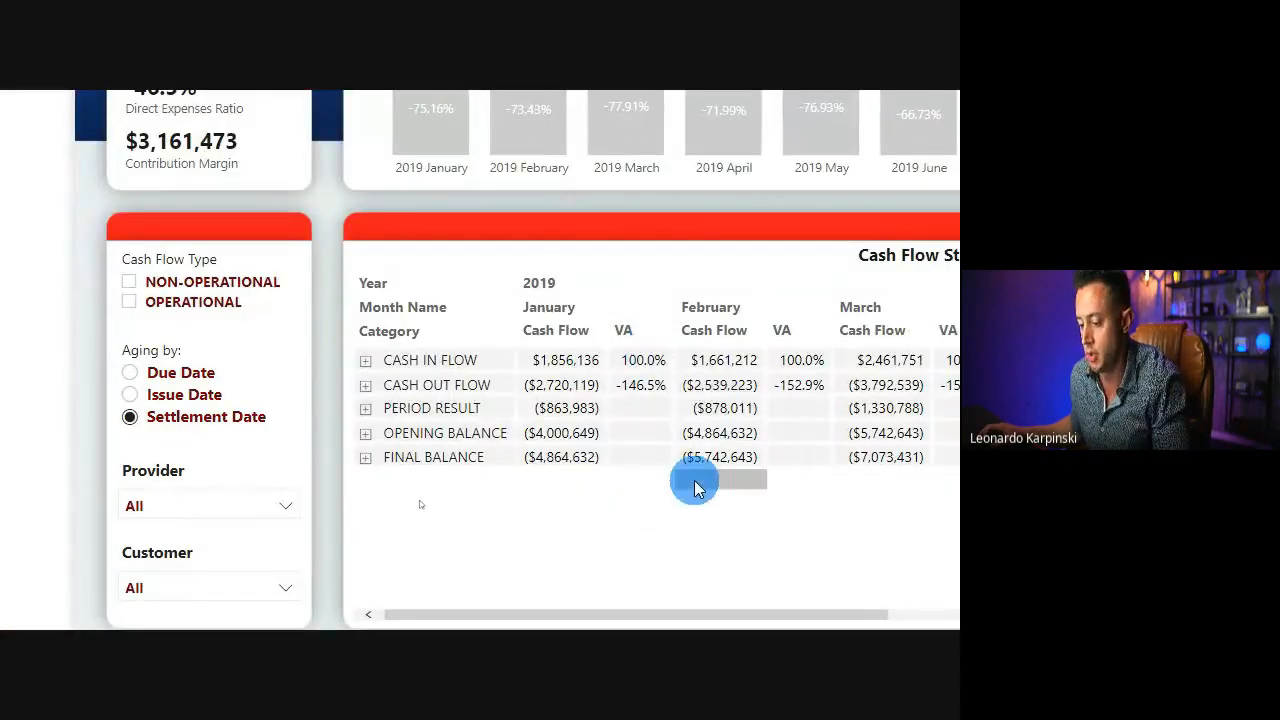
- Switch the cash flow statement's aging to Due Date and on to Issue Date
{"action": "left_click", "coordinate": [185, 374]}
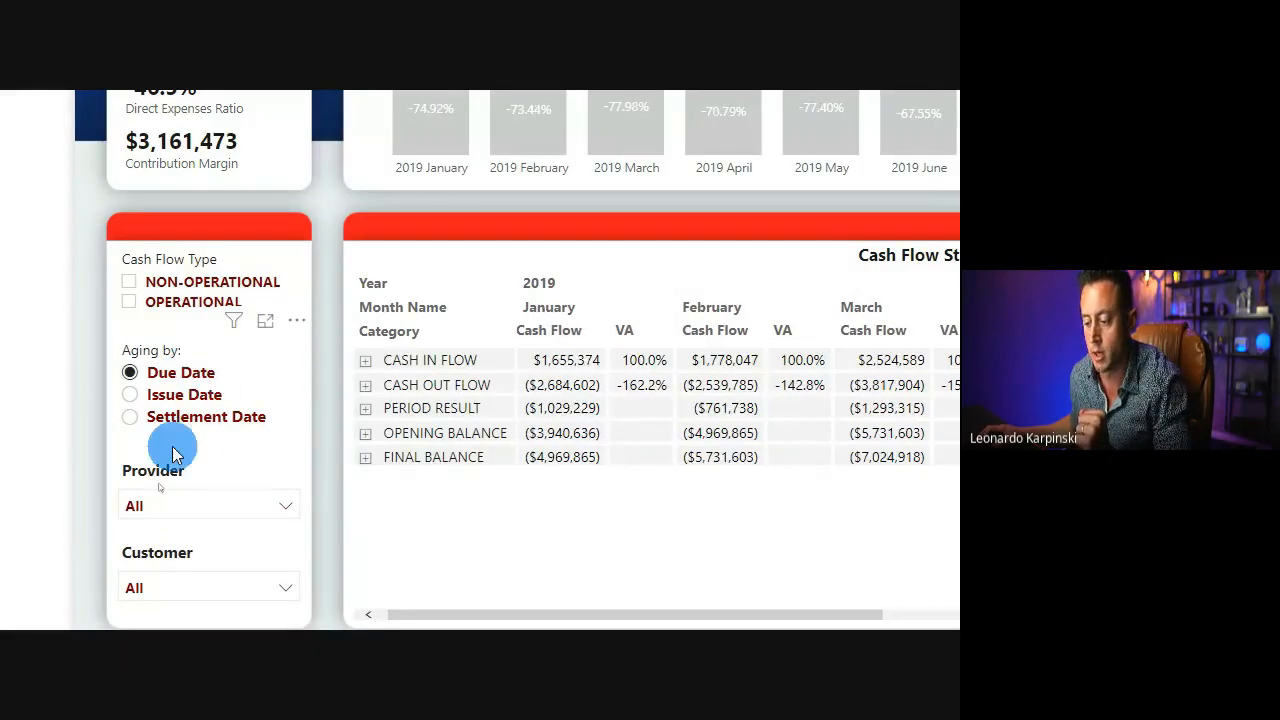
{"action": "left_click", "coordinate": [193, 393]}
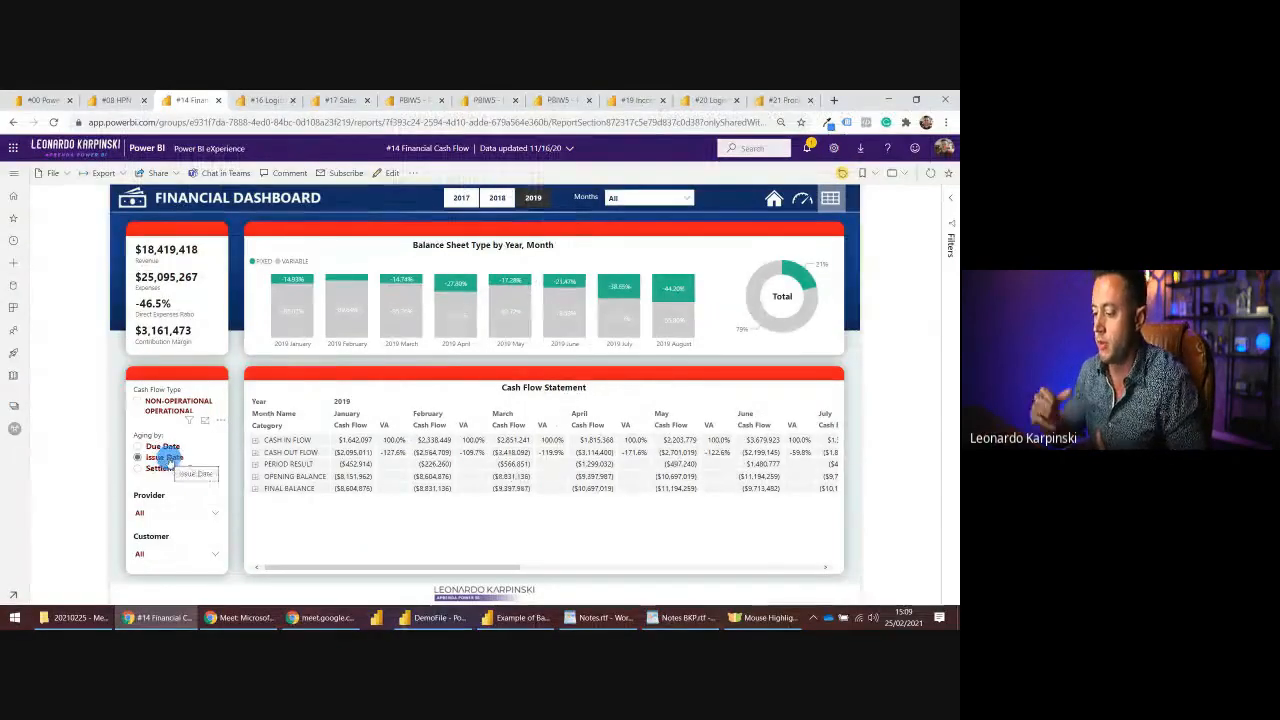
- Open the #16 Logistics - Fleet Management report and view its Fleet Costs page
{"action": "left_click", "coordinate": [255, 100]}
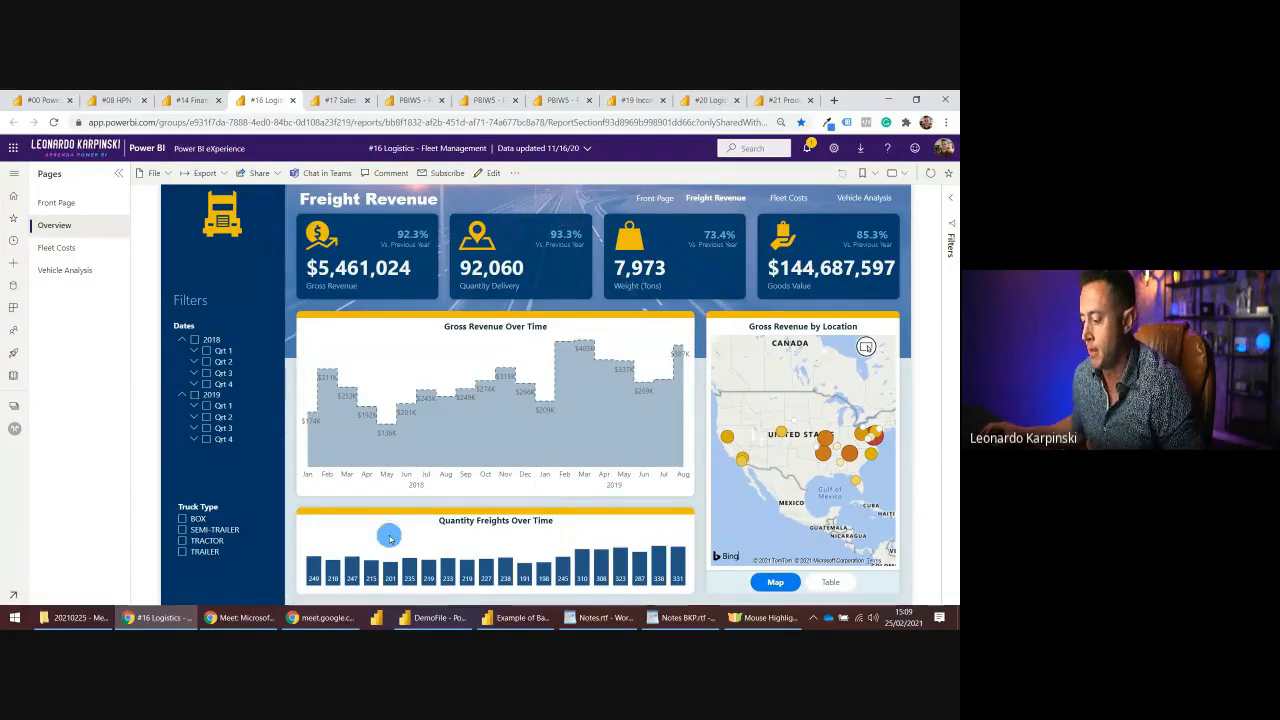
{"action": "left_click", "coordinate": [784, 199]}
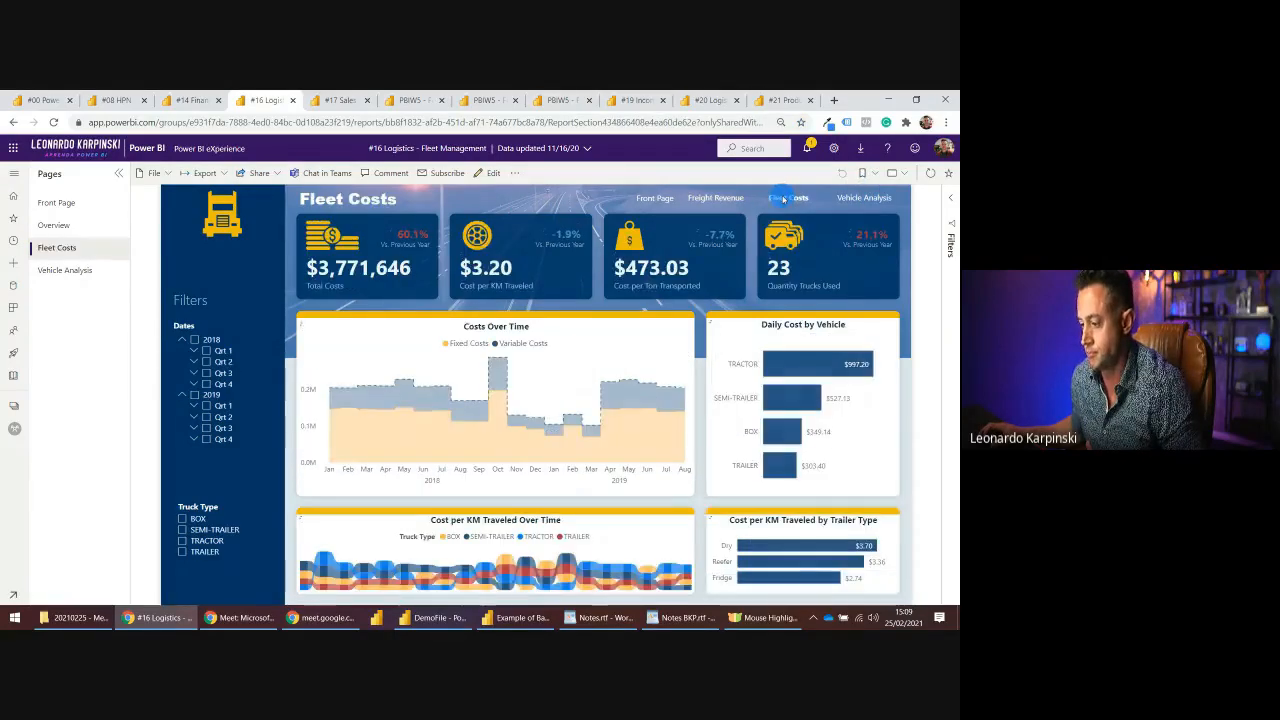
- View the #17 Sales Ranking & Cross-Sell report and the Revenue & Margin Analysis page of the PBIW5 - Financial Dashboard
{"action": "left_click", "coordinate": [340, 100]}
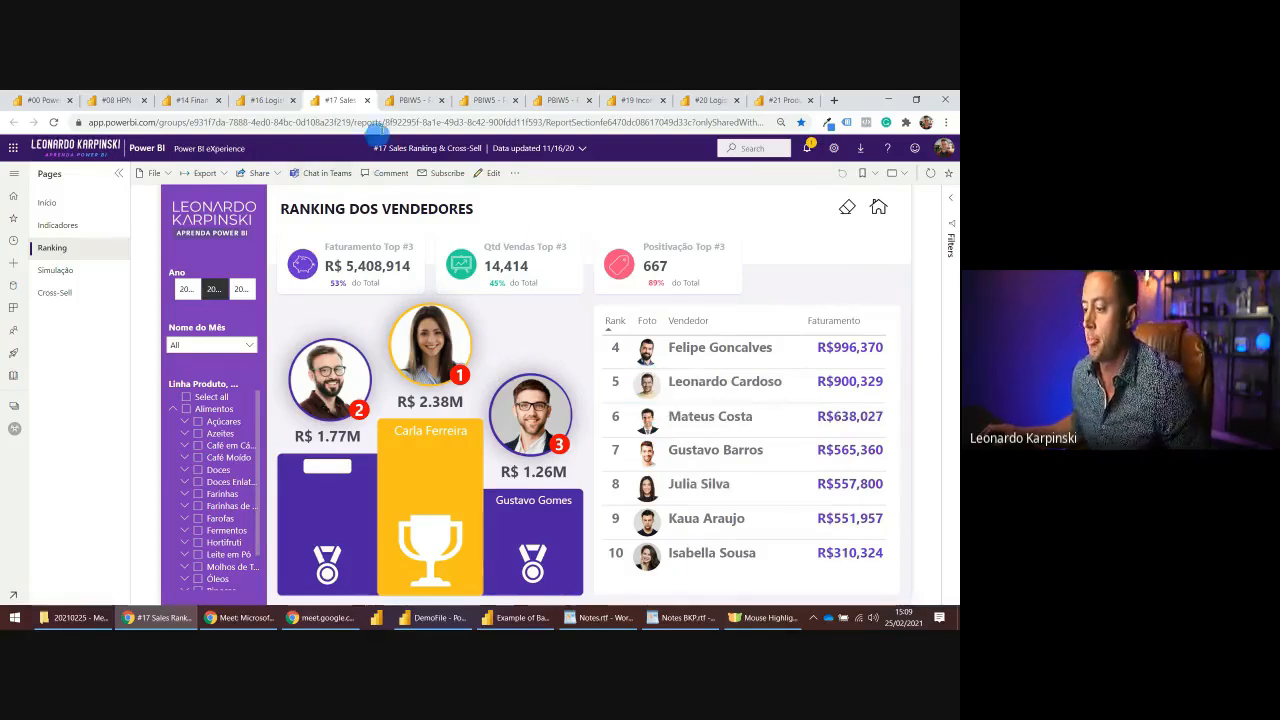
{"action": "left_click", "coordinate": [399, 104]}
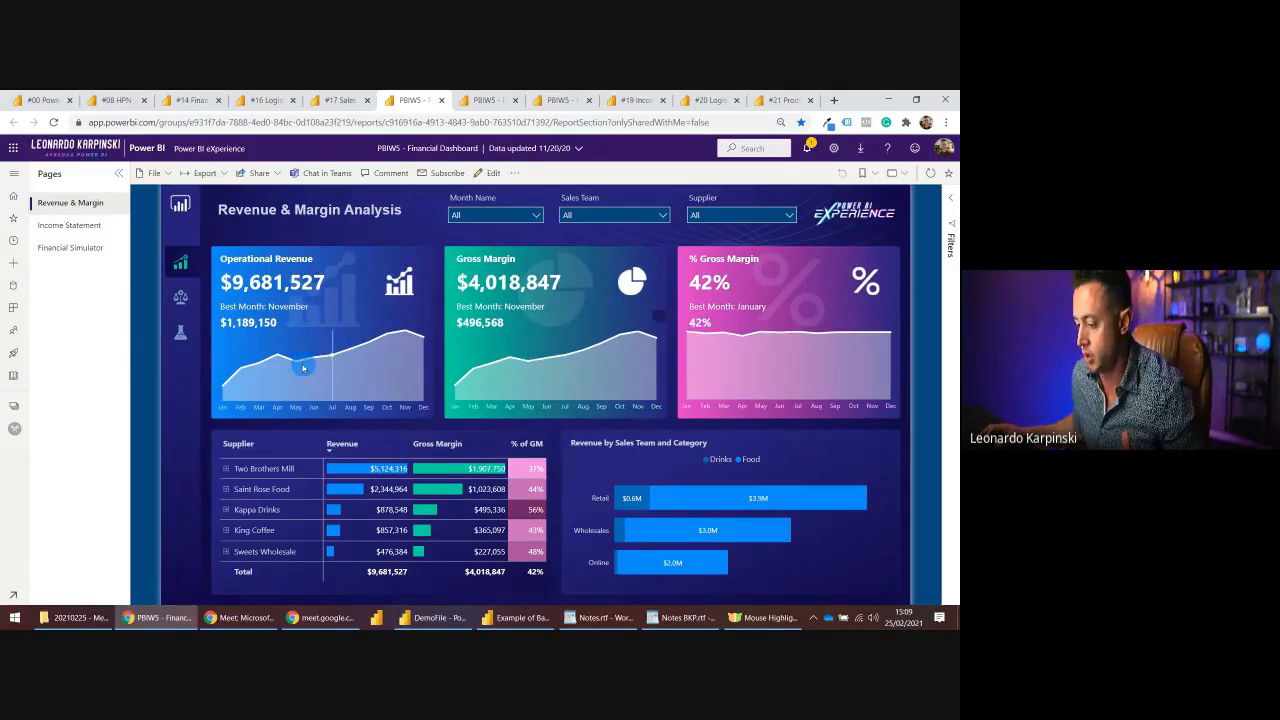
{"action": "mouse_move", "coordinate": [297, 368]}
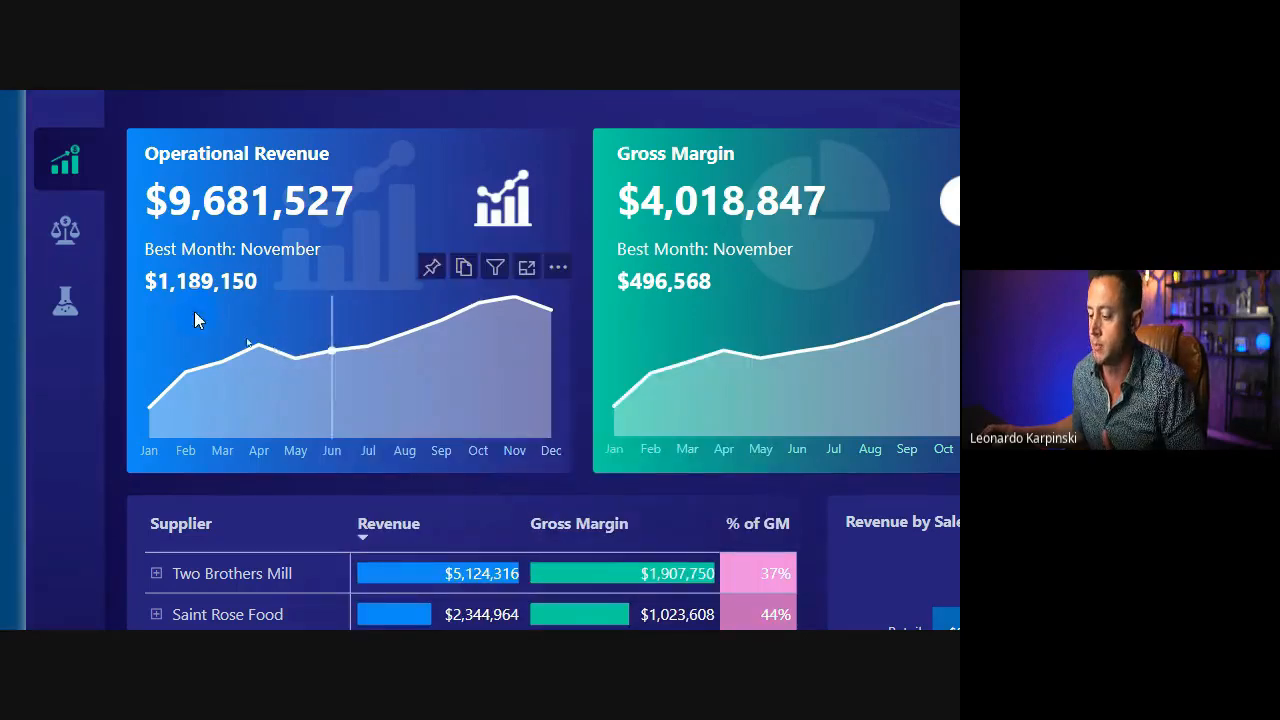
- View the Operational Revenue monthly tooltip, and compare the Financial Dashboard report with its Dark and Light versions
{"action": "mouse_move", "coordinate": [275, 356]}
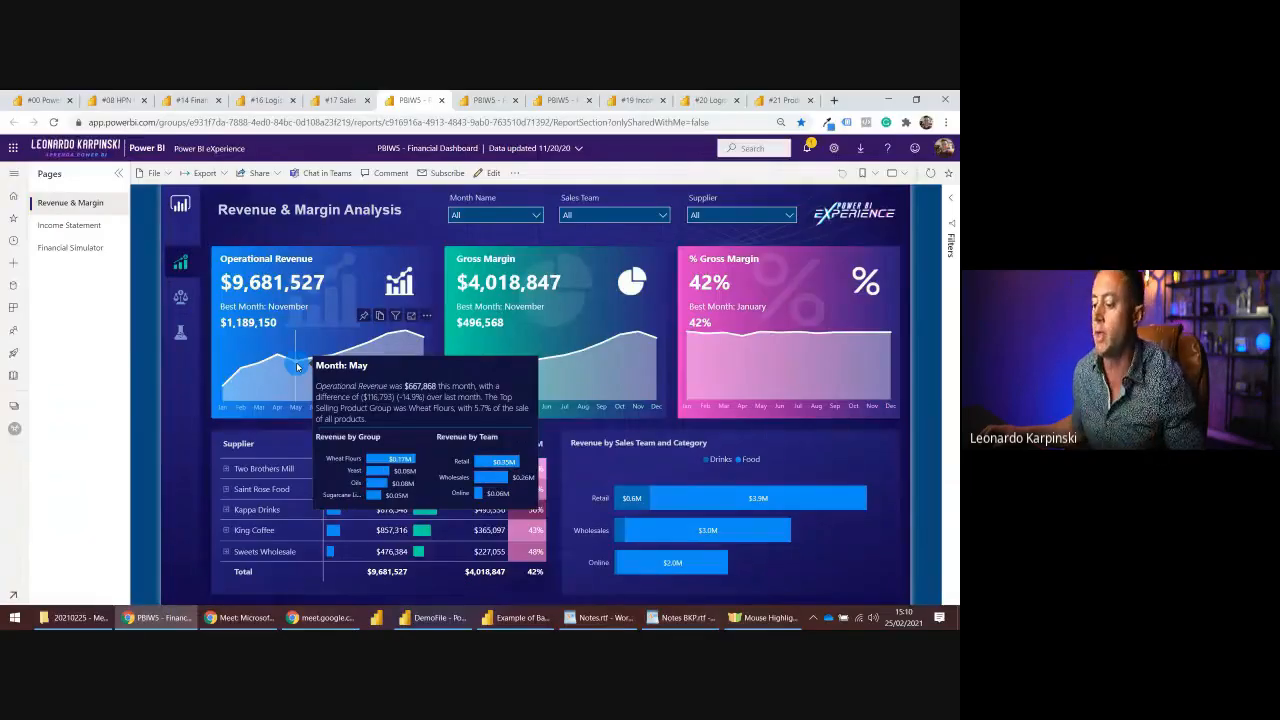
{"action": "left_click", "coordinate": [485, 100]}
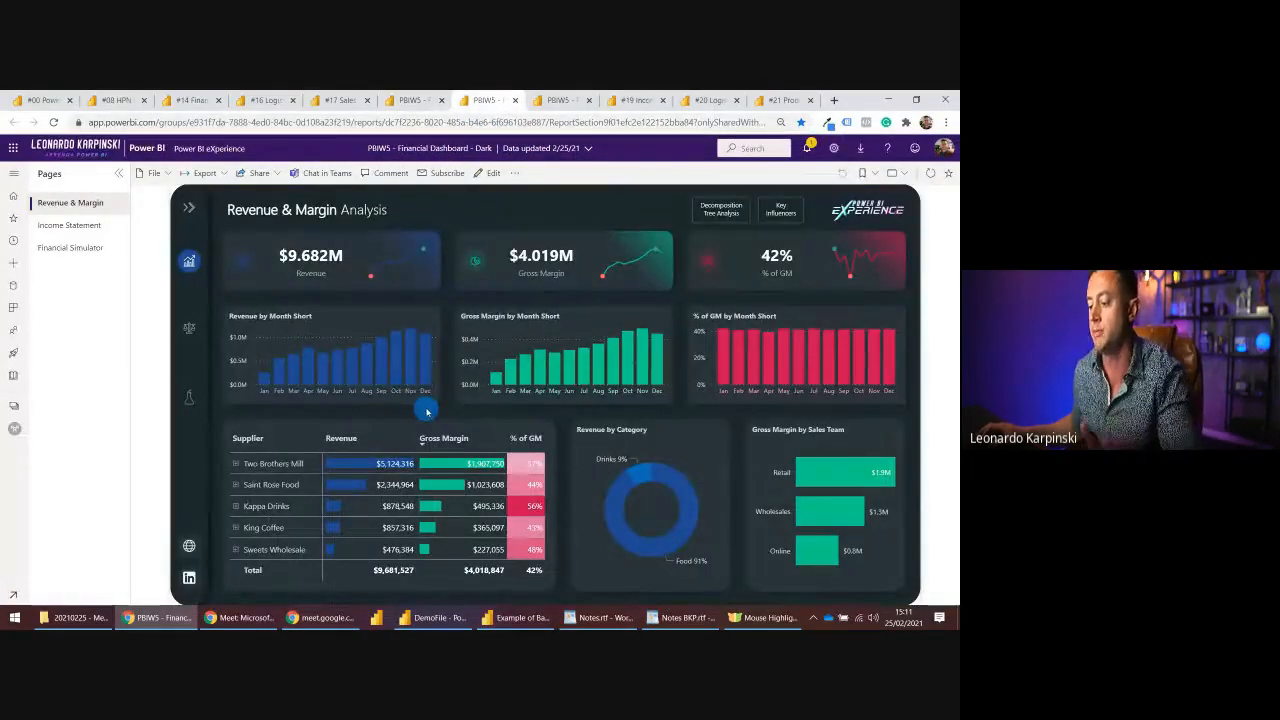
{"action": "left_click", "coordinate": [410, 100]}
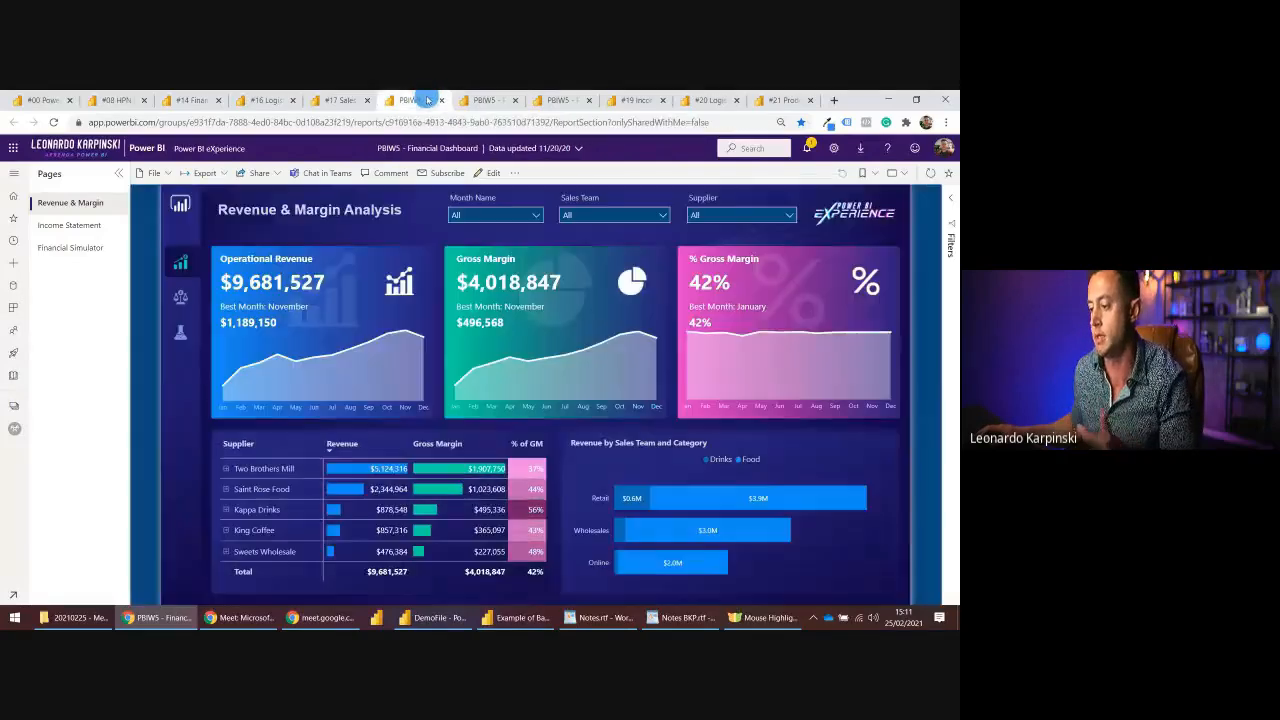
{"action": "left_click", "coordinate": [488, 101]}
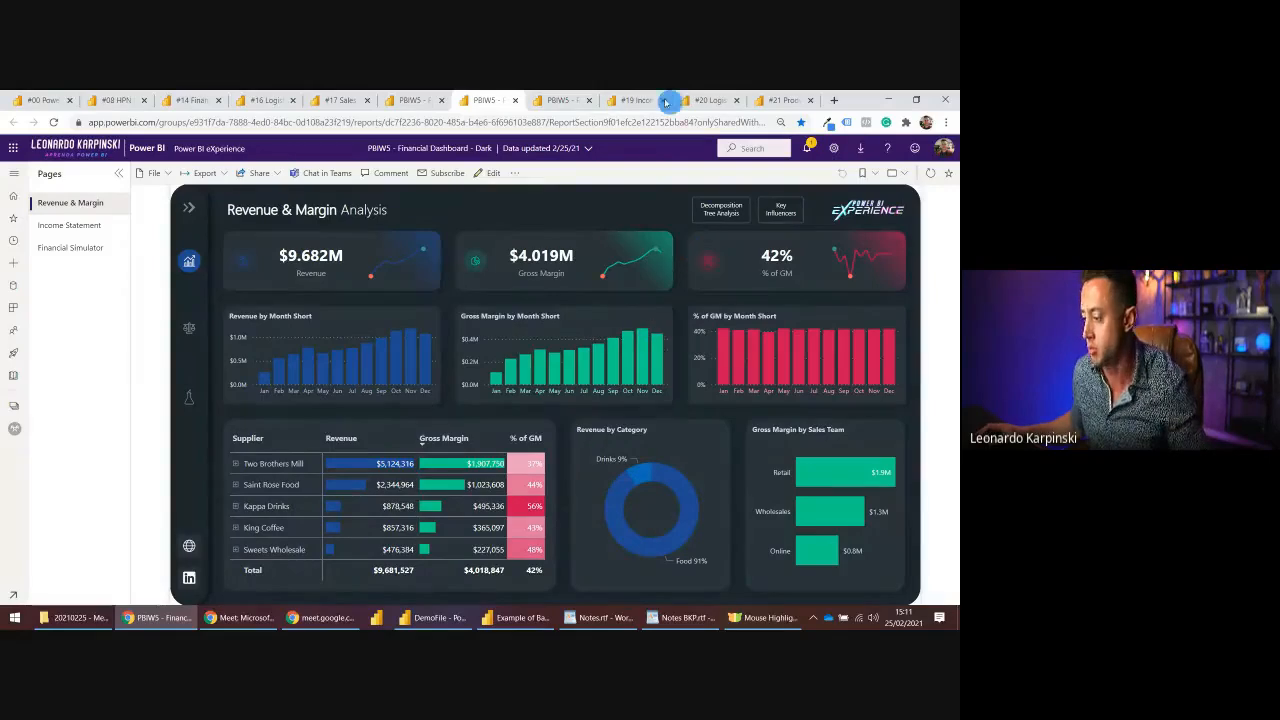
{"action": "left_click", "coordinate": [560, 100]}
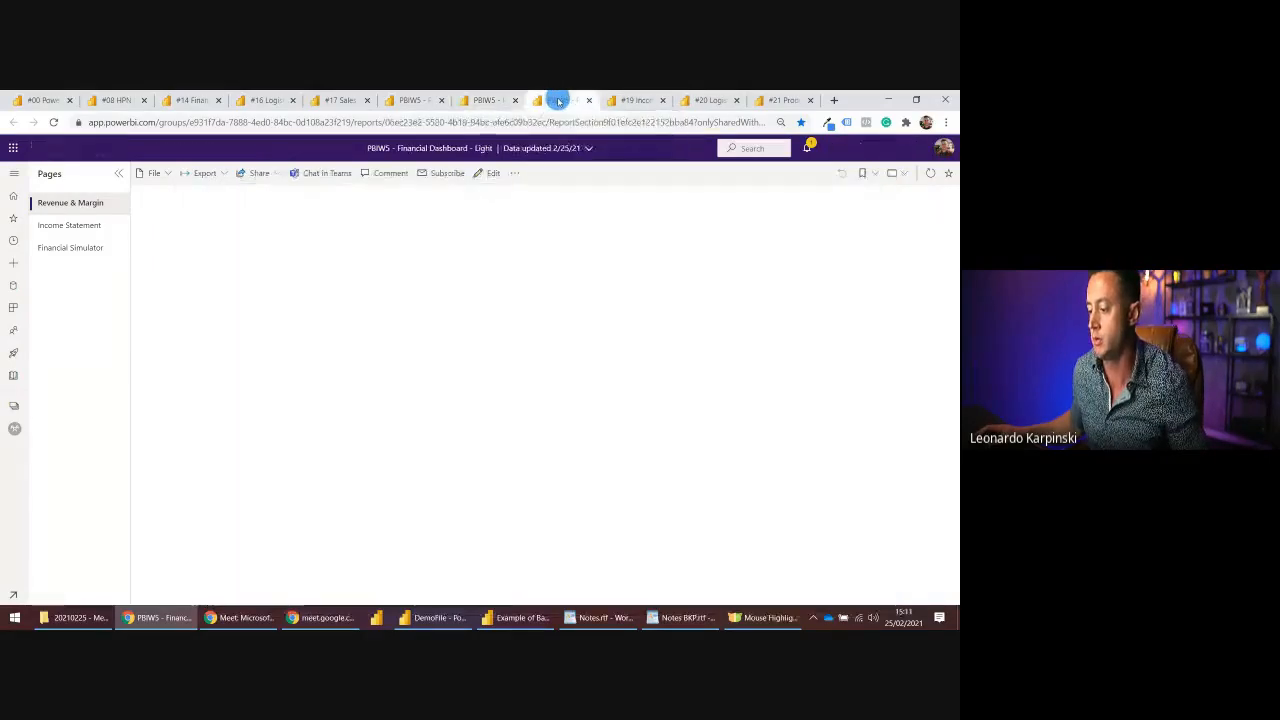
- Open the #19 Income Statement report and go from its Overview to the Income Statement page
{"action": "left_click", "coordinate": [636, 100]}
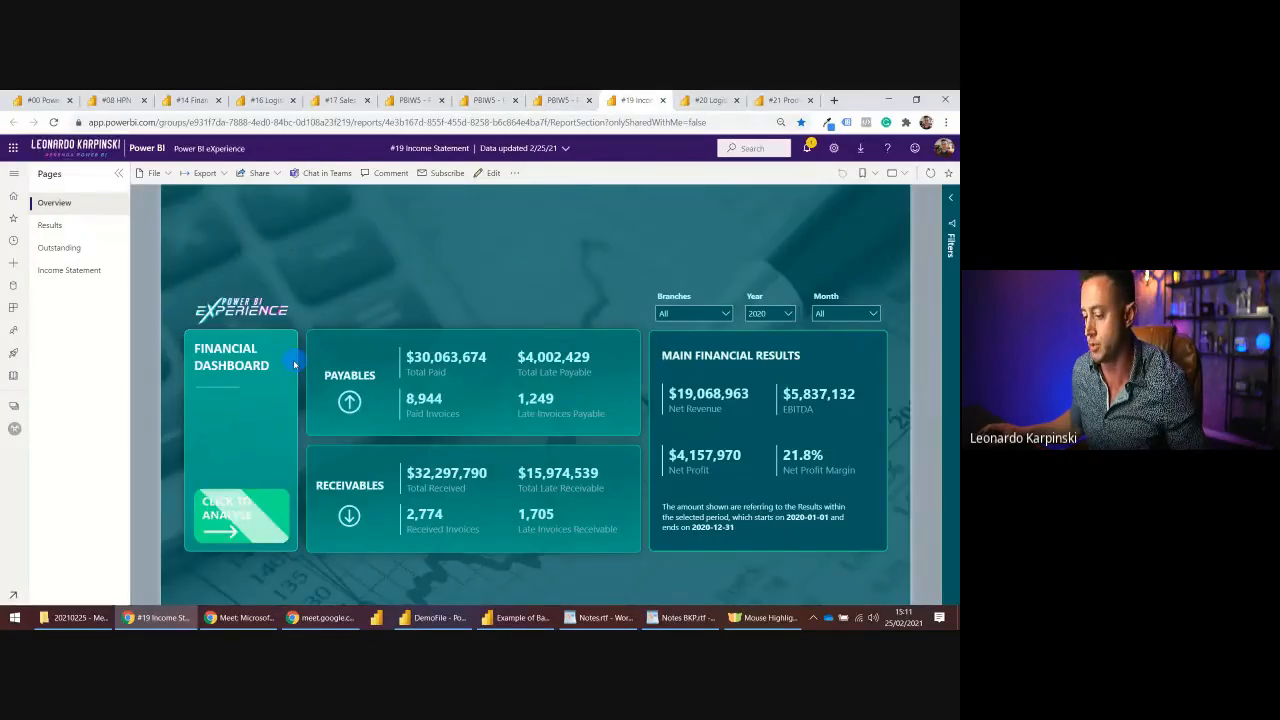
{"action": "left_click", "coordinate": [256, 519]}
{"action": "left_click", "coordinate": [256, 519]}
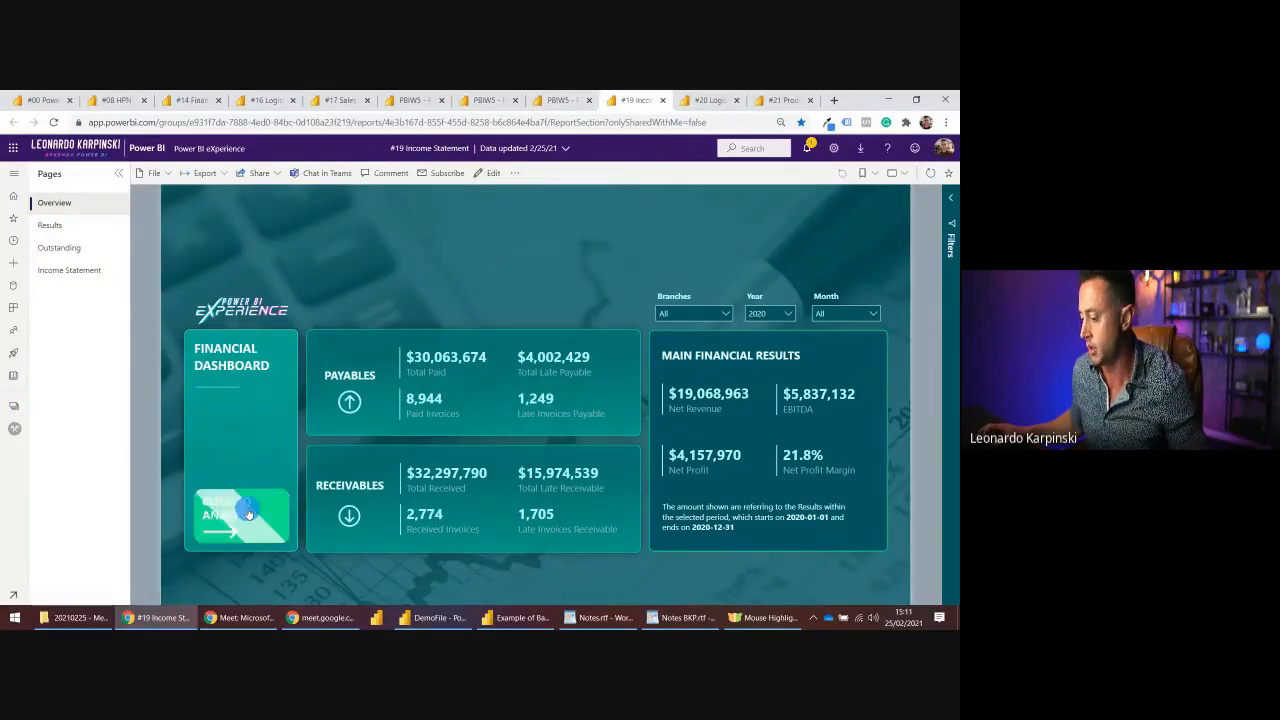
{"action": "left_click", "coordinate": [583, 393]}
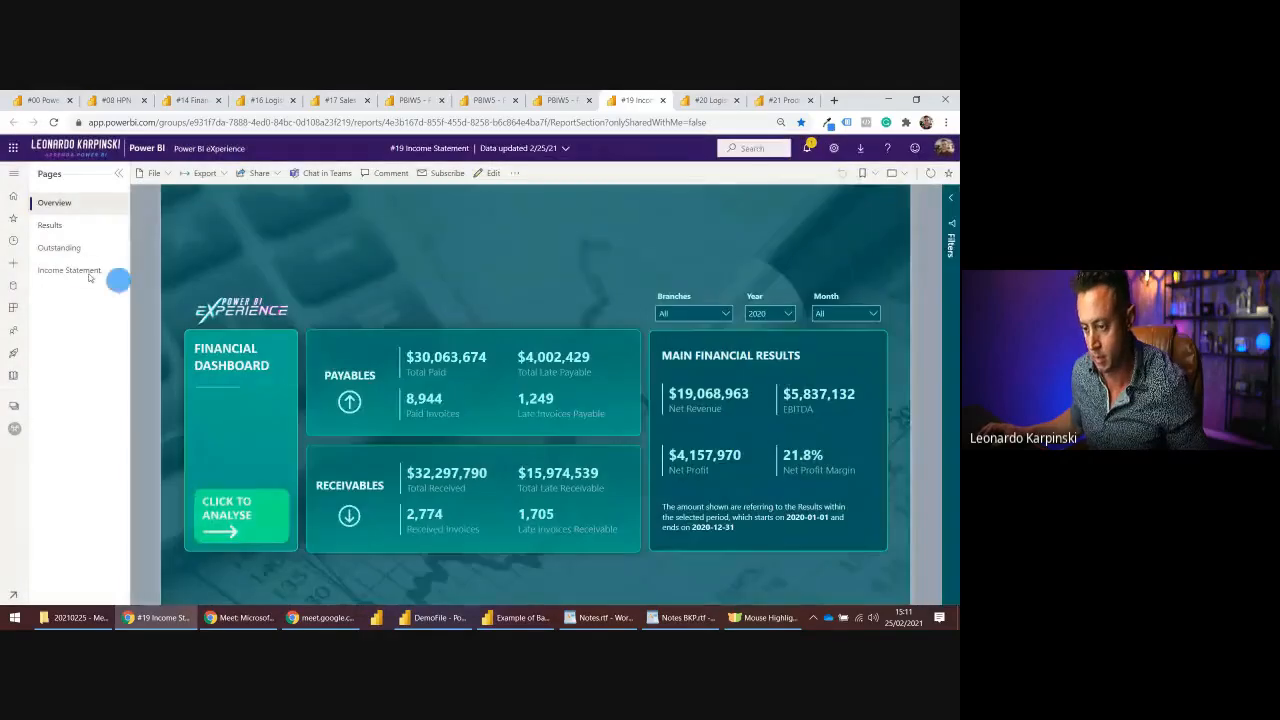
{"action": "left_click", "coordinate": [66, 271]}
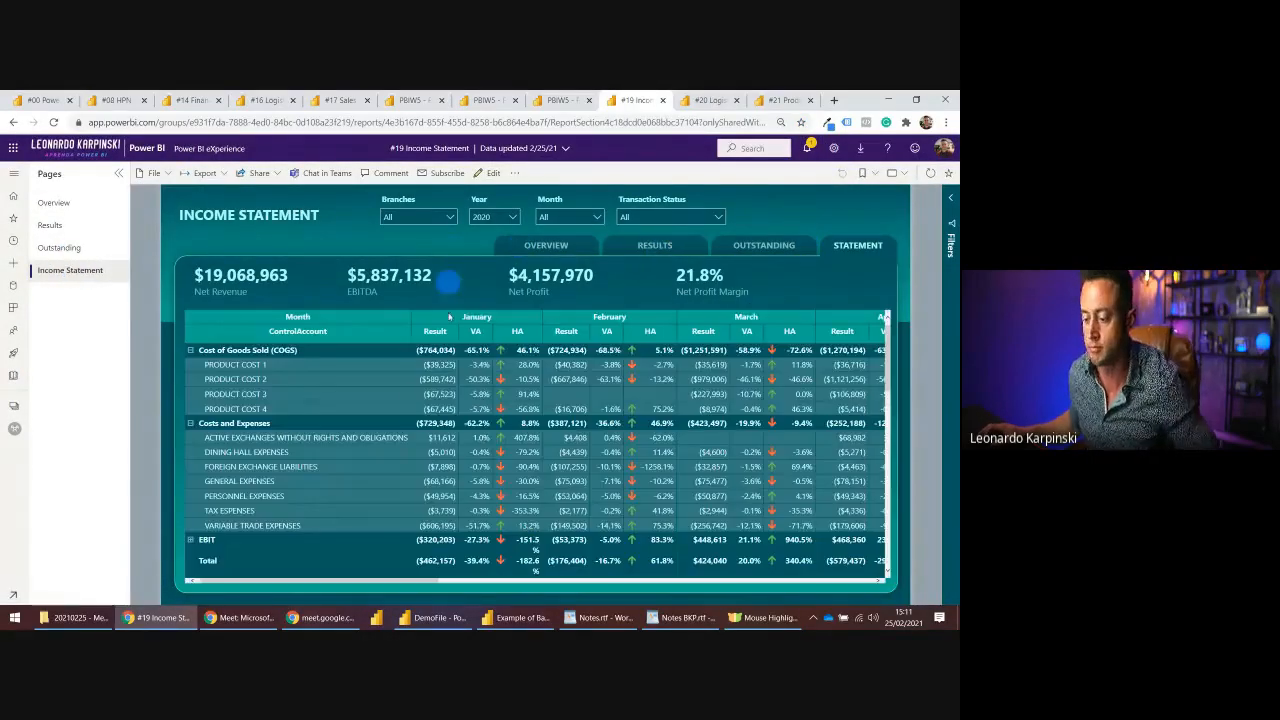
- View the OTIF page of the #20 Logistics report and the KPIs page of the #21 Production report
{"action": "left_click", "coordinate": [708, 100]}
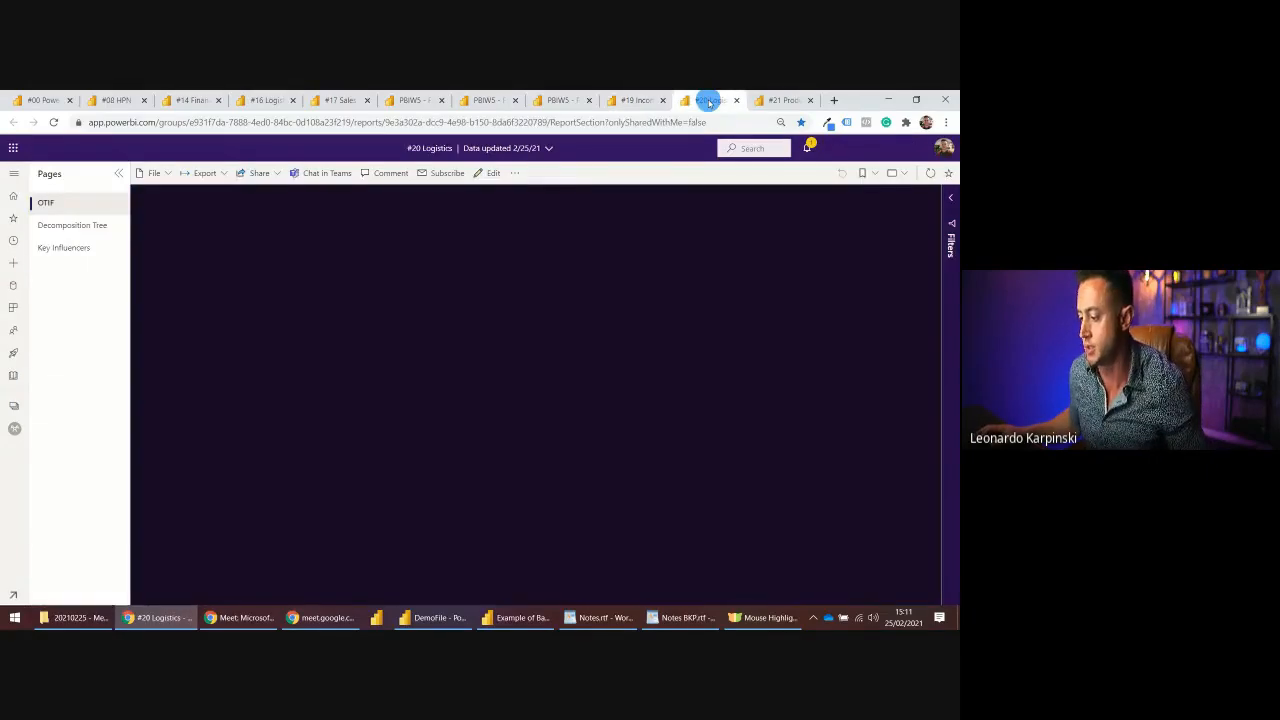
{"action": "left_click", "coordinate": [780, 100]}
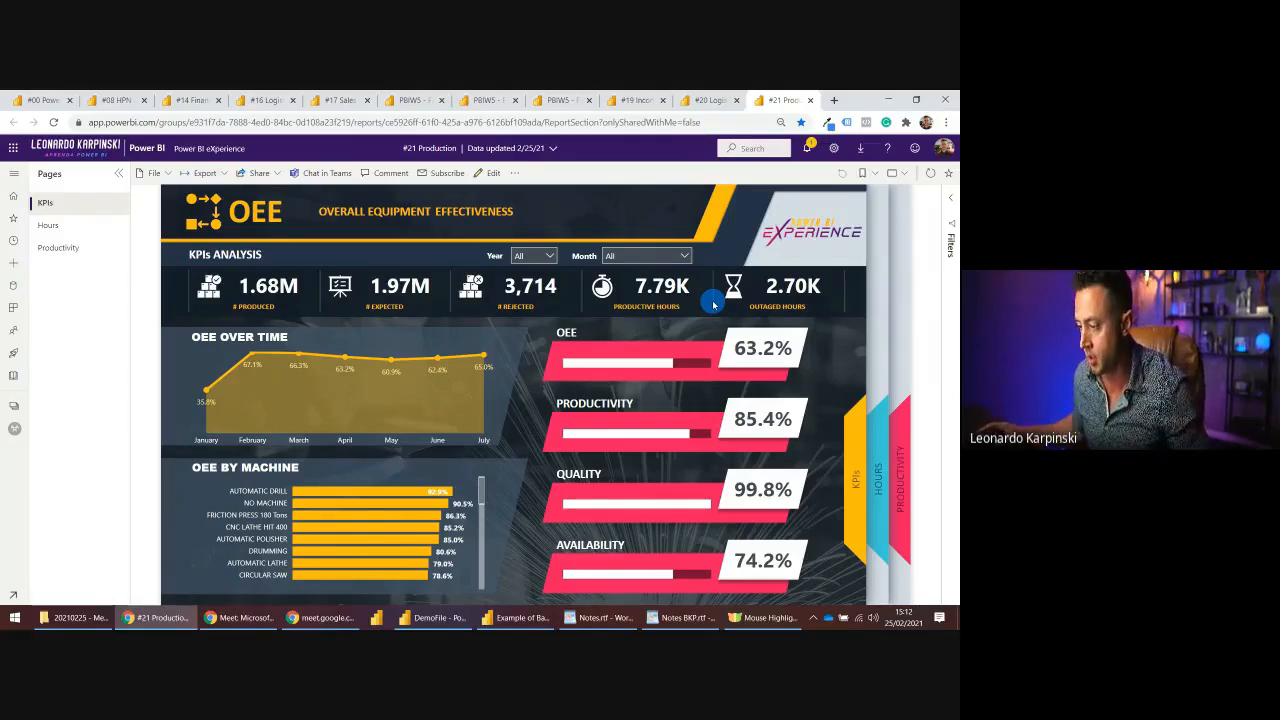
- Switch to Notes.rtf in WordPad and add a "- Recomendations:" heading below the design reasons, with blank lines under it
{"action": "key", "text": "alt+Tab"}
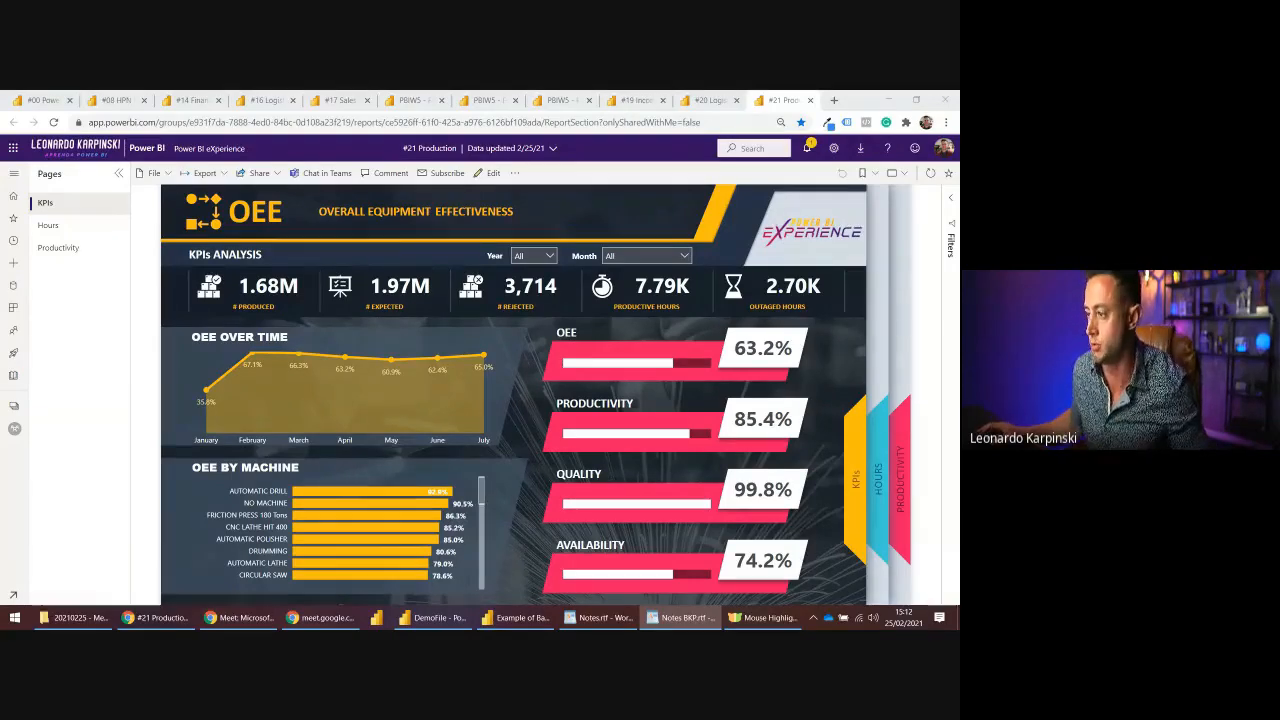
{"action": "left_click", "coordinate": [598, 617]}
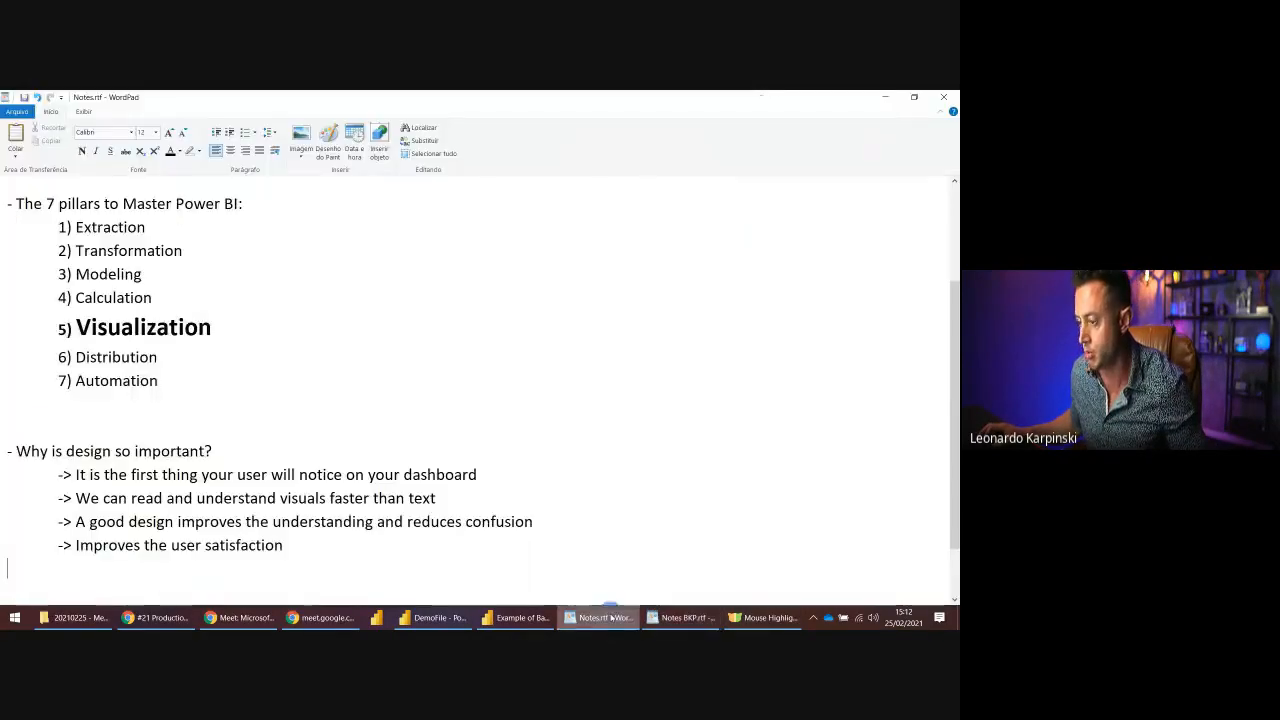
{"action": "scroll", "coordinate": [400, 500], "scroll_direction": "down", "scroll_amount": 1}
{"action": "left_click", "coordinate": [255, 570]}
{"action": "key", "text": "Return"}
{"action": "key", "text": "Return"}
{"action": "key", "text": "Return"}
{"action": "key", "text": "Return"}
{"action": "key", "text": "Return"}
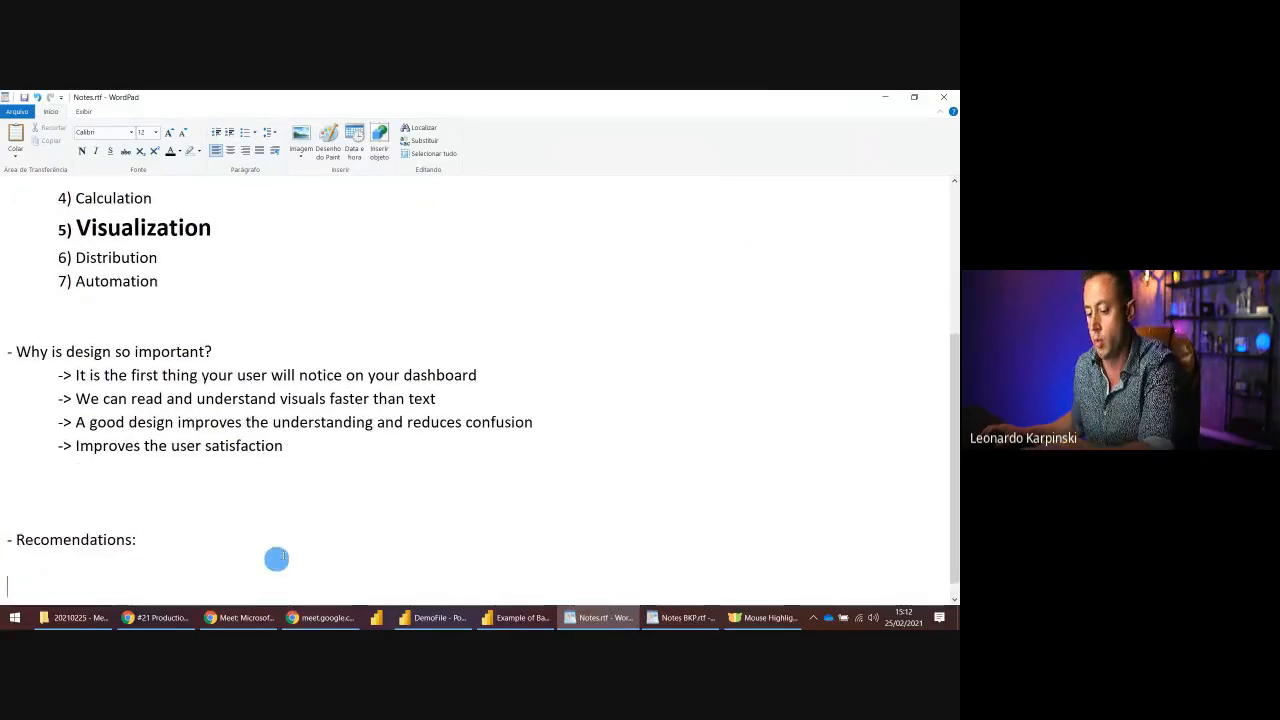
{"action": "key", "text": "Return"}
{"action": "key", "text": "Return"}
{"action": "key", "text": "Return"}
{"action": "key", "text": "Return"}
{"action": "key", "text": "Return"}
{"action": "key", "text": "Return"}
{"action": "key", "text": "Return"}
{"action": "left_click", "coordinate": [131, 314]}
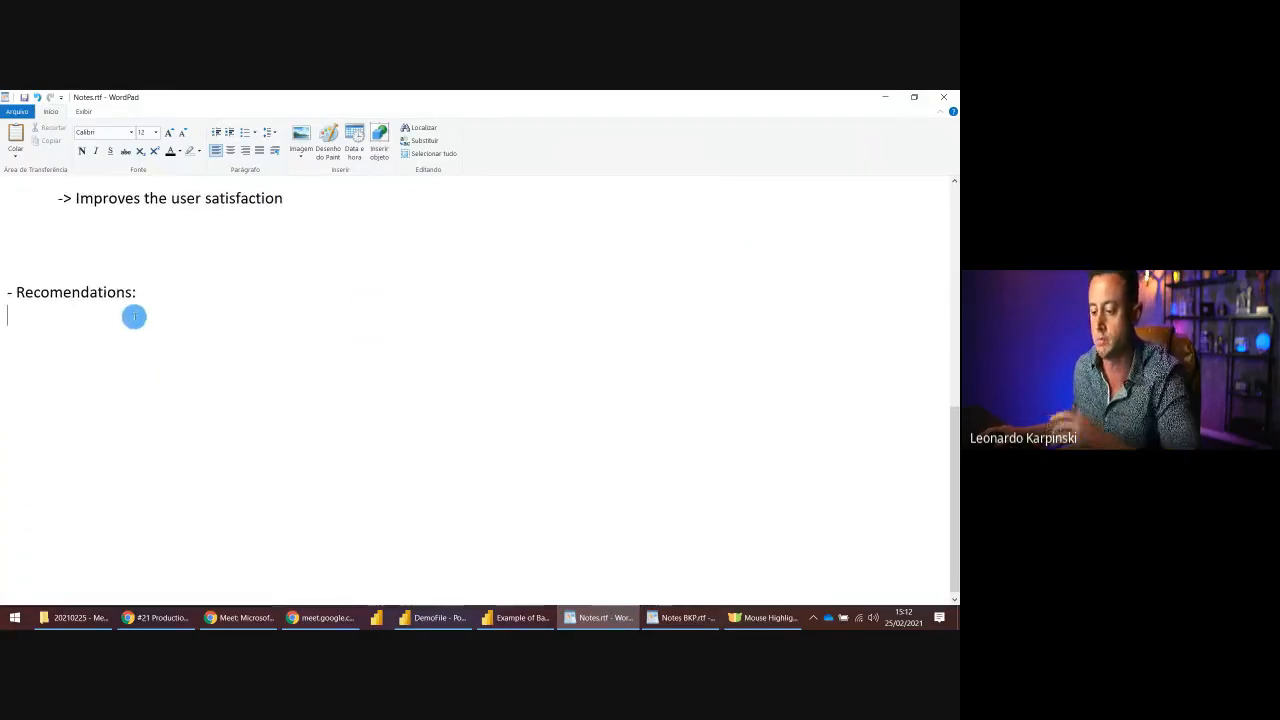
- Enter "1) Identify your audience" as the first item under the Recomendations heading
{"action": "left_click", "coordinate": [660, 617]}
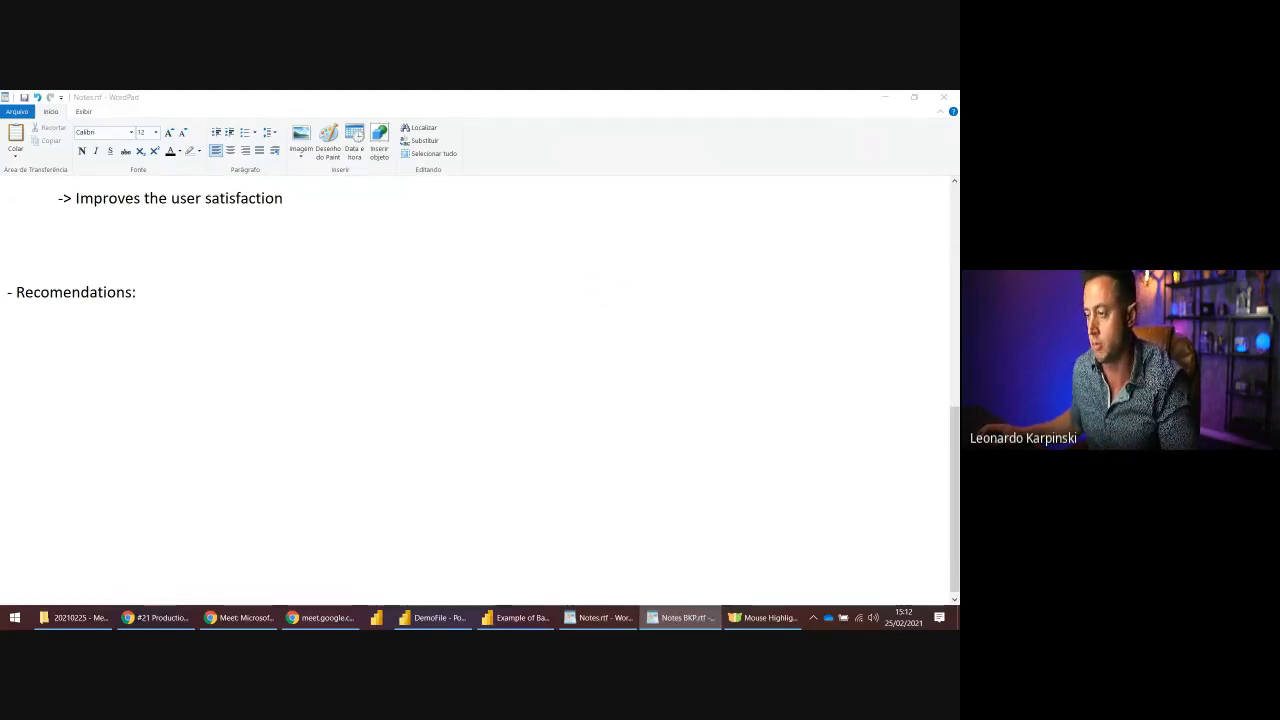
{"action": "left_click", "coordinate": [121, 325]}
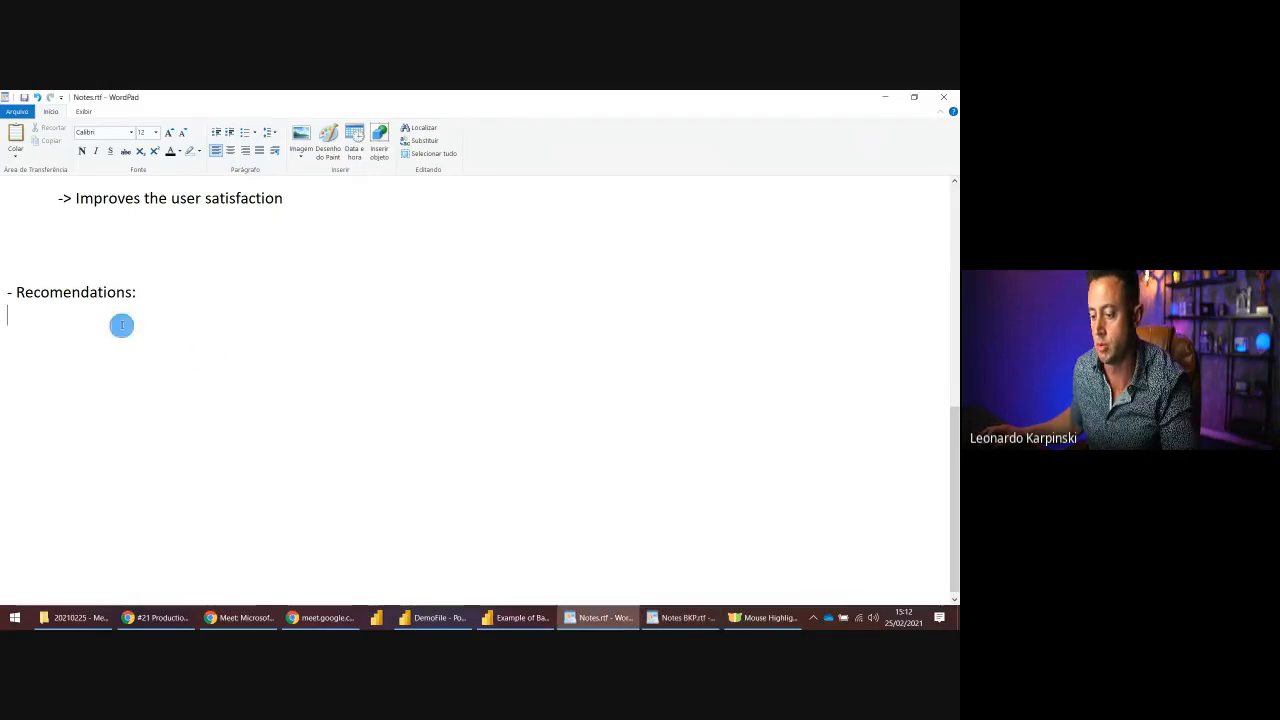
{"action": "type", "text": "1) Identify your audience"}
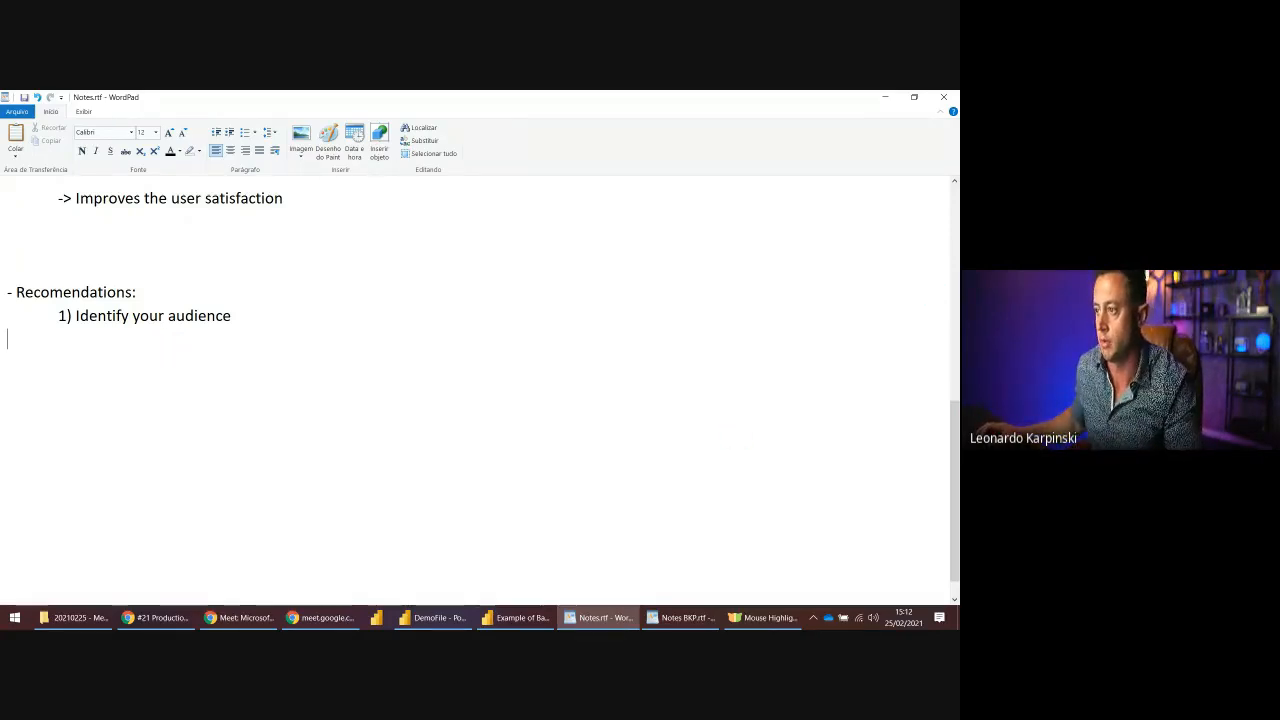
- Add "2) Choose the right visuals" as the second recommendation in the notes
{"action": "key", "text": "alt+Tab"}
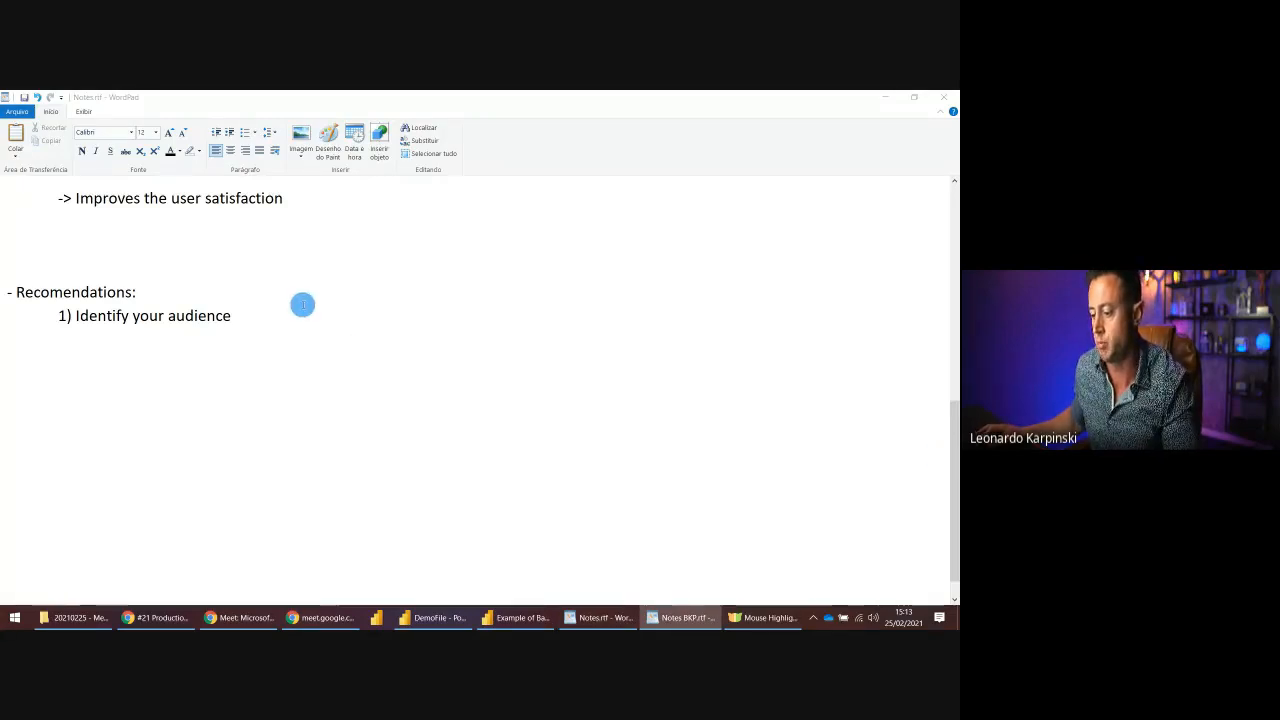
{"action": "key", "text": "alt+Tab"}
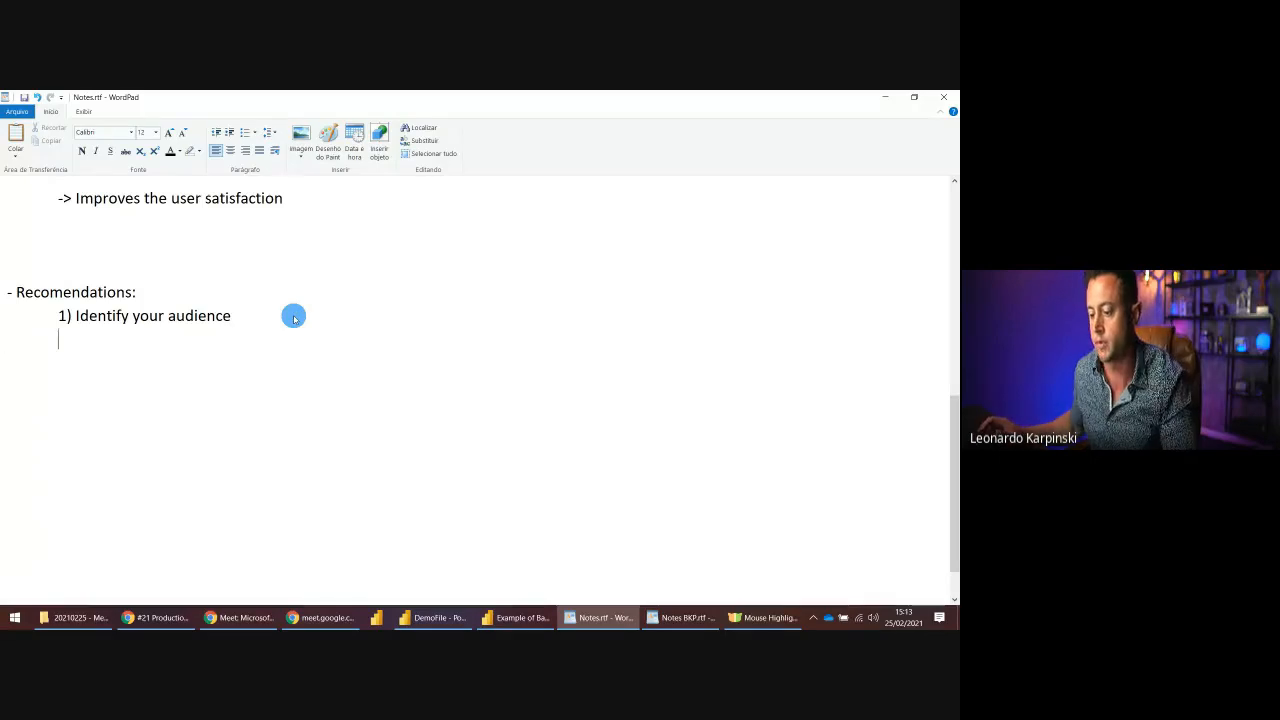
{"action": "type", "text": "2) Choose the right visuals"}
{"action": "left_click", "coordinate": [92, 340]}
{"action": "key", "text": "BackSpace"}
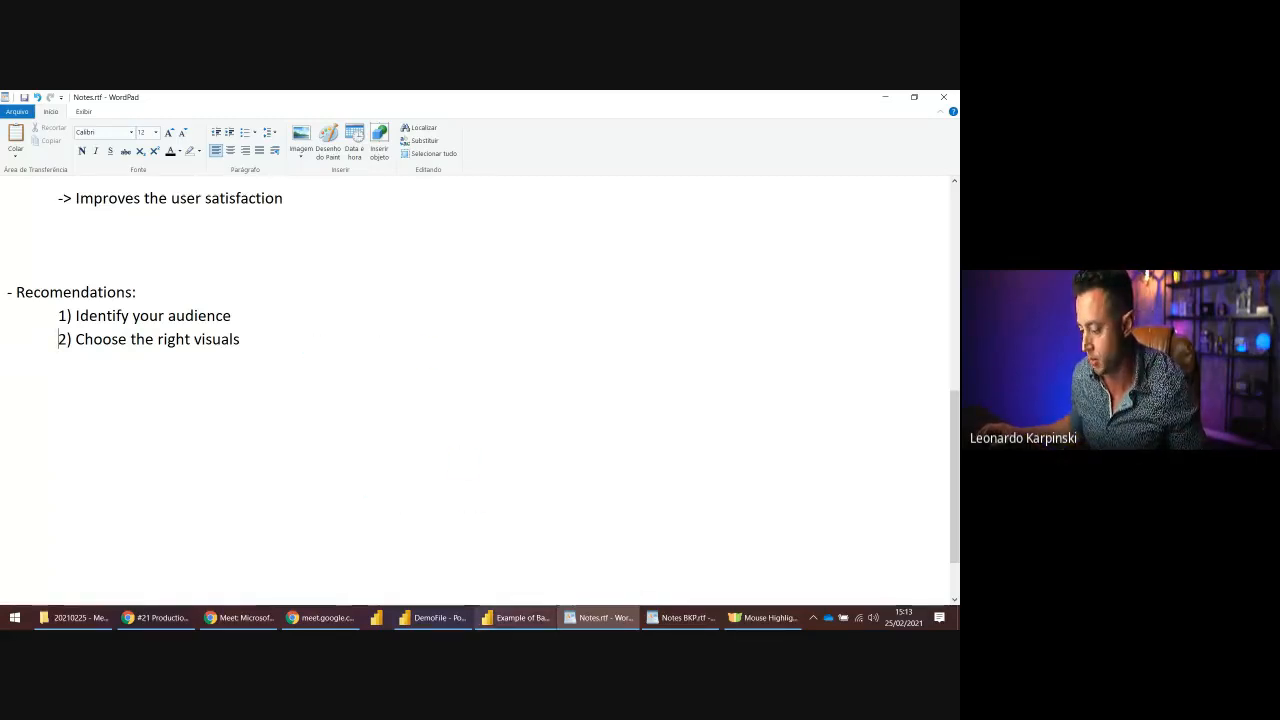
- Switch to DemoFile in Power BI Desktop, examine its data model relationships, and return to the blank report page
{"action": "left_click", "coordinate": [432, 617]}
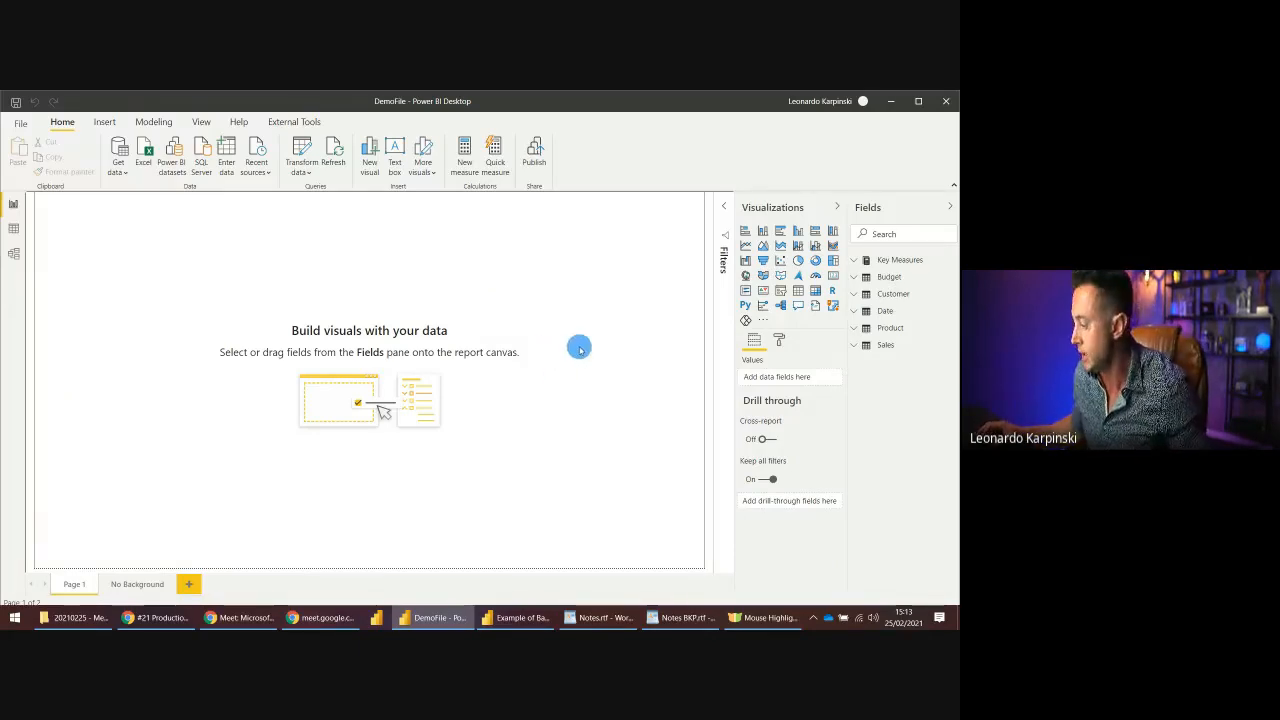
{"action": "left_click", "coordinate": [14, 251]}
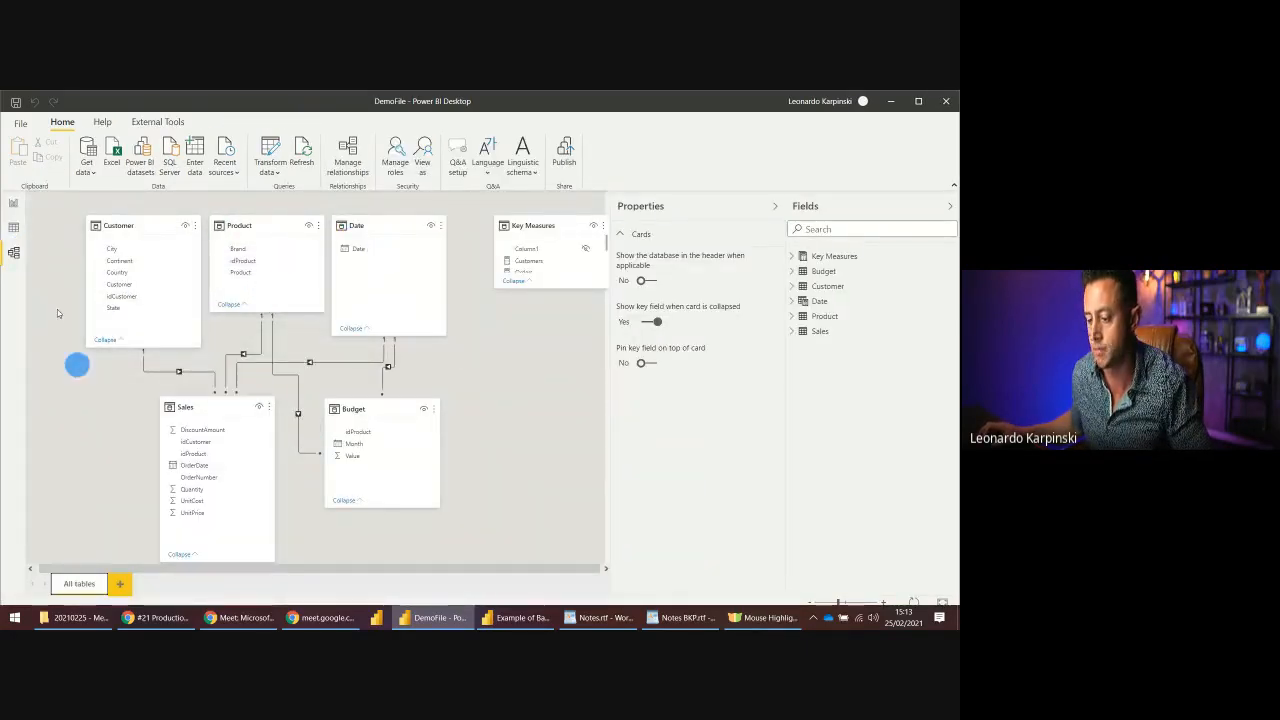
{"action": "left_click", "coordinate": [13, 205]}
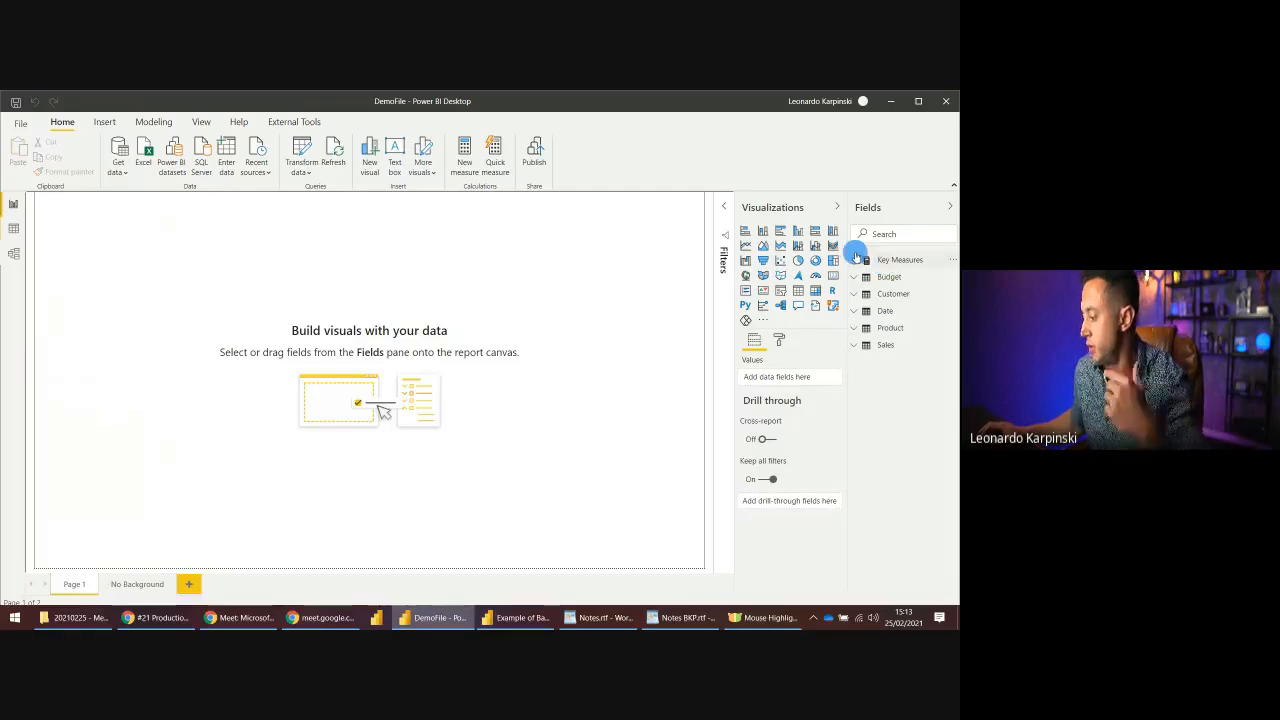
- Insert a stacked bar chart on Page 1, move it slightly inward and enlarge it to most of the page height
{"action": "left_click", "coordinate": [746, 233]}
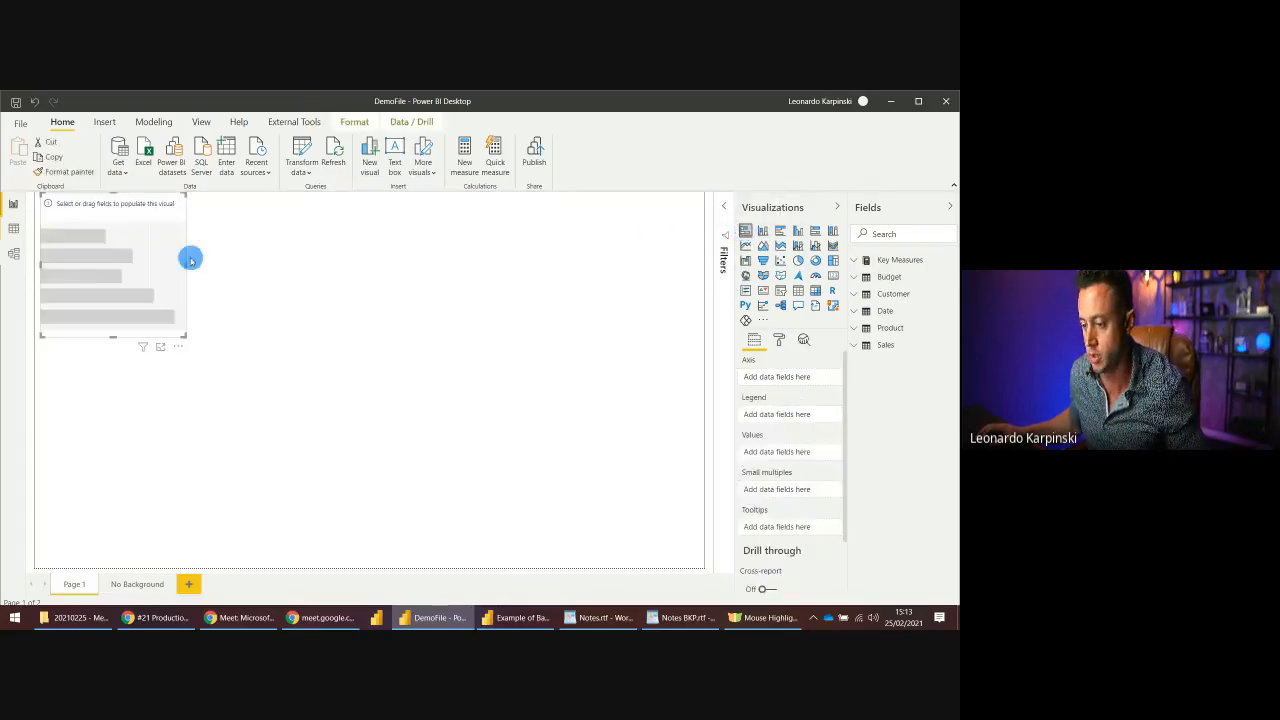
{"action": "left_click_drag", "start_coordinate": [156, 258], "coordinate": [170, 285]}
{"action": "left_click_drag", "start_coordinate": [200, 364], "coordinate": [297, 529]}
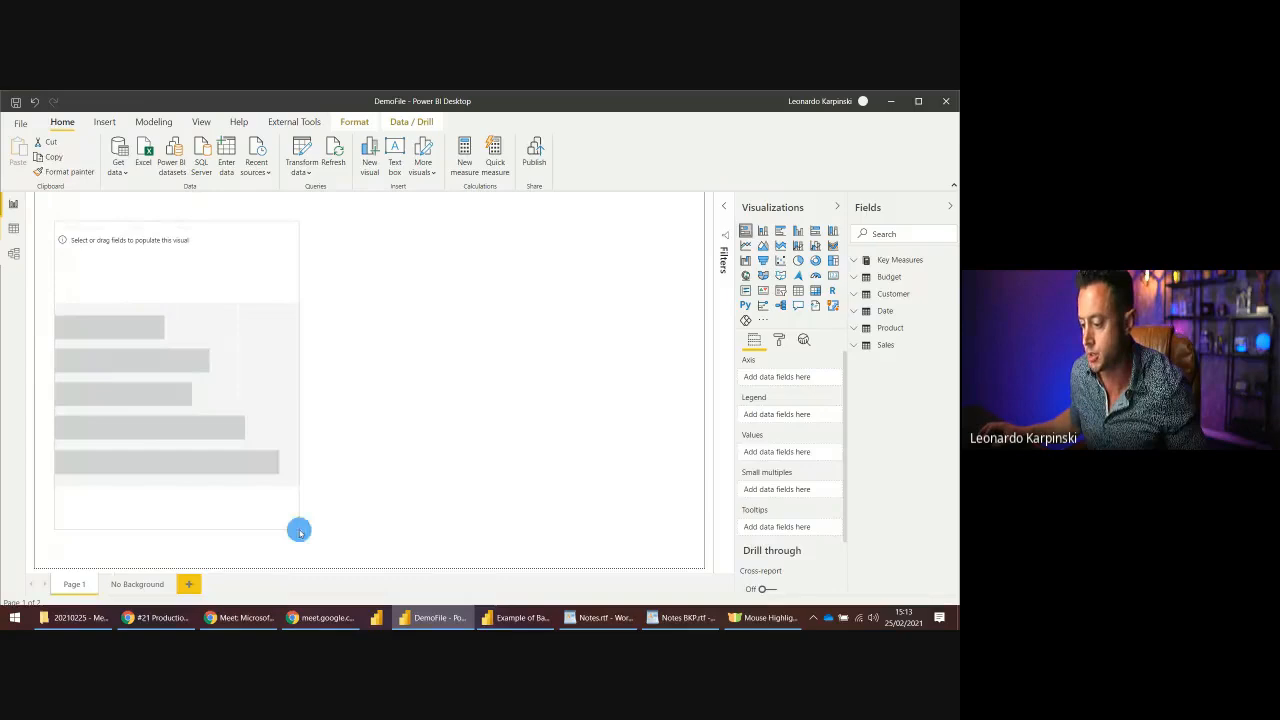
- Fill the bar chart with the Sales Amount measure as values and the customer Country field as axis
{"action": "left_click", "coordinate": [867, 266]}
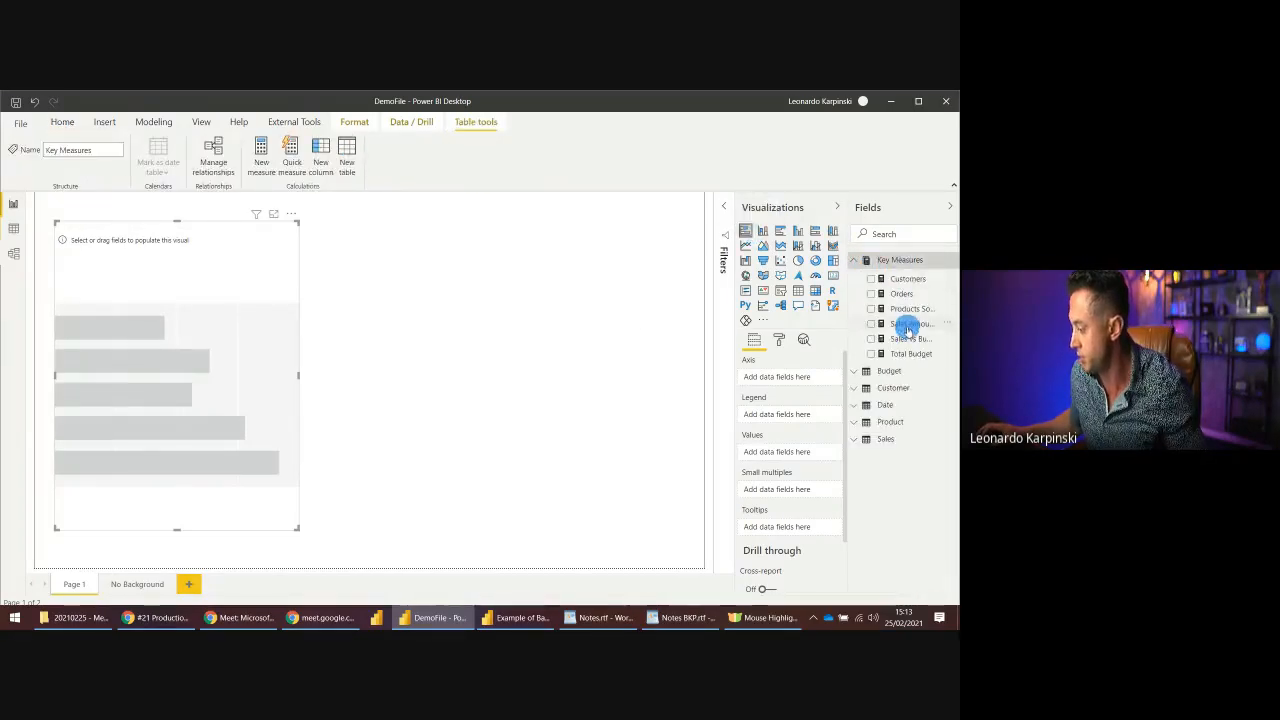
{"action": "left_click_drag", "start_coordinate": [910, 323], "coordinate": [143, 351]}
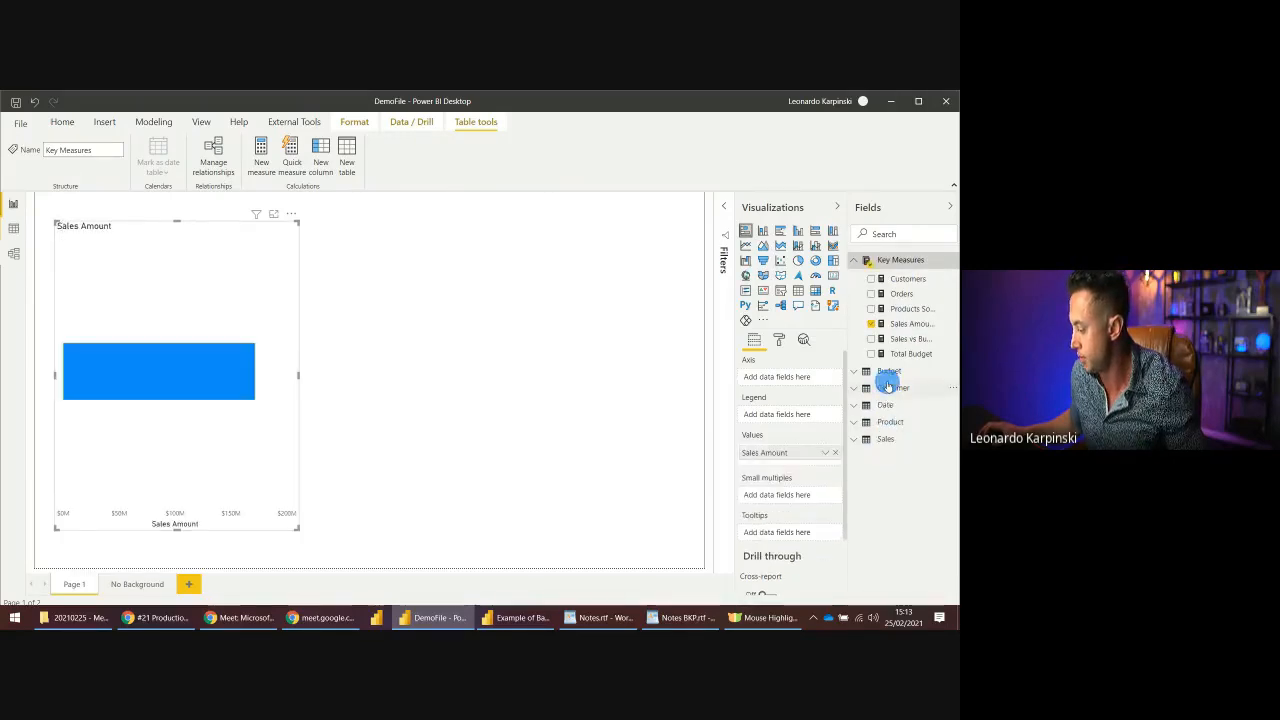
{"action": "left_click", "coordinate": [893, 389]}
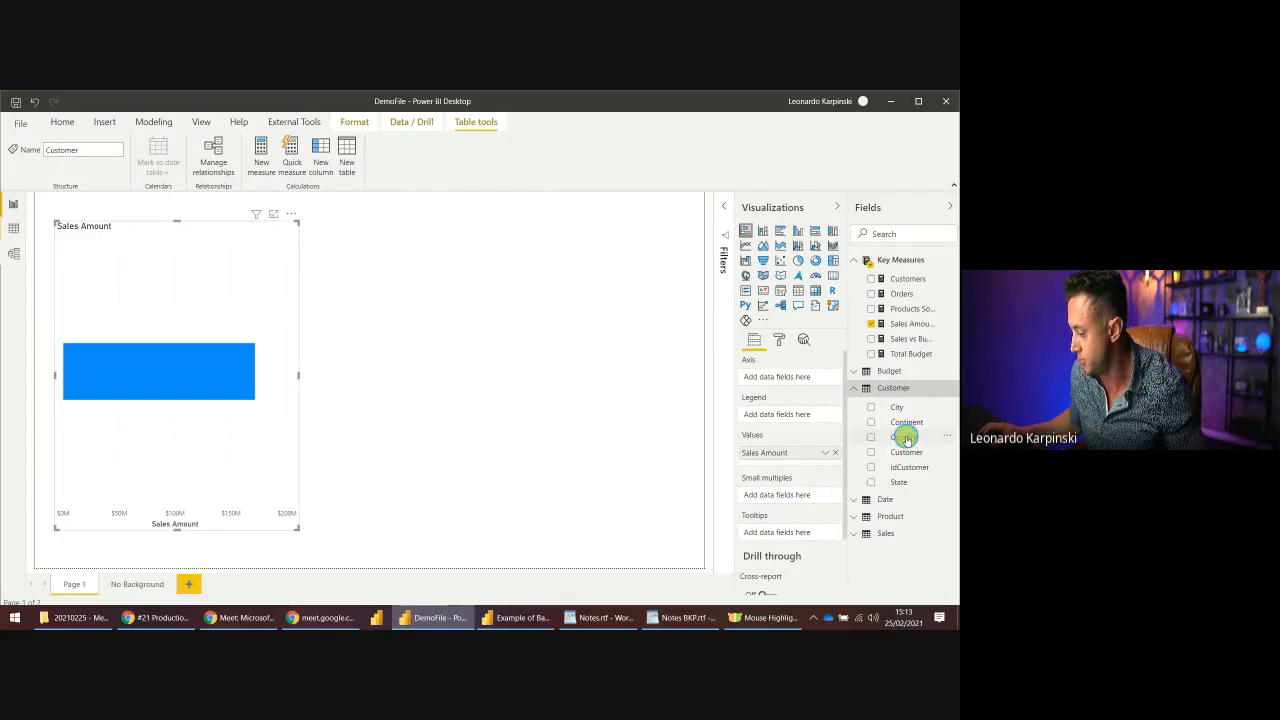
{"action": "left_click_drag", "start_coordinate": [904, 438], "coordinate": [806, 376]}
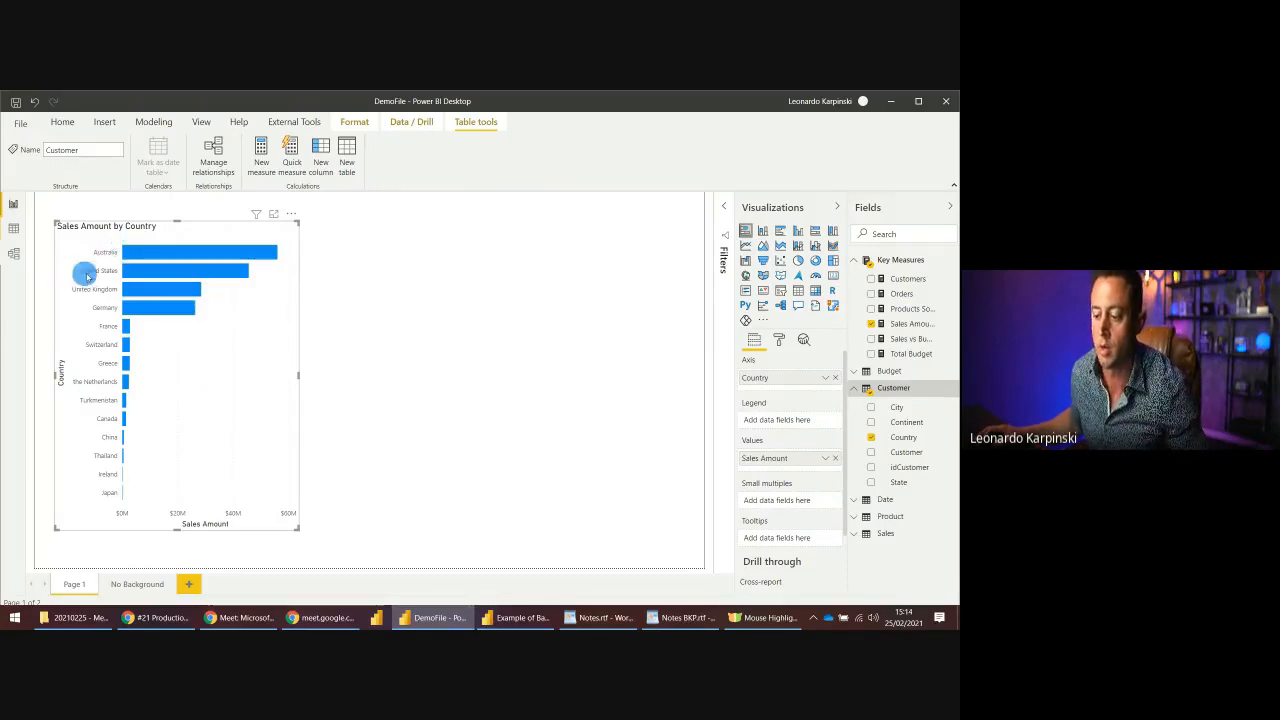
- Duplicate the Sales Amount by Country bar chart beside the original and convert the copy to a clustered column chart
{"action": "left_click_drag", "start_coordinate": [234, 443], "coordinate": [459, 443]}
{"action": "key", "text": "ctrl+c"}
{"action": "key", "text": "ctrl+v"}
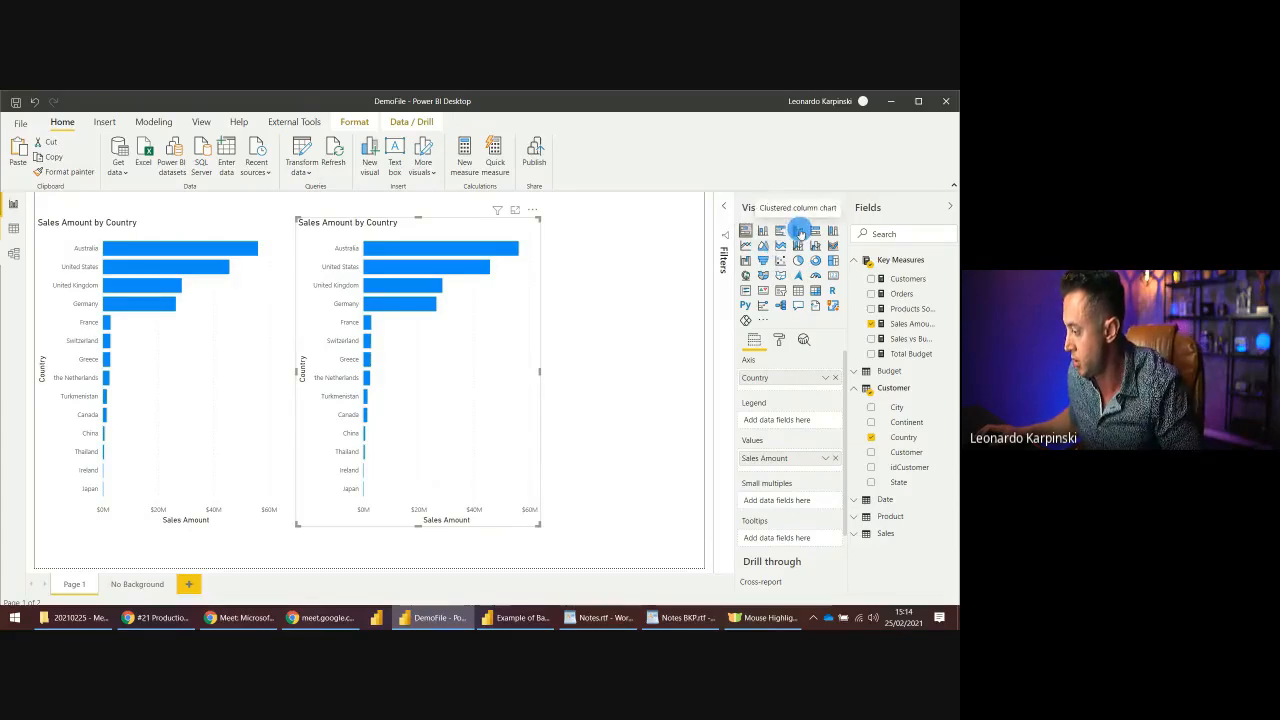
{"action": "left_click", "coordinate": [799, 231]}
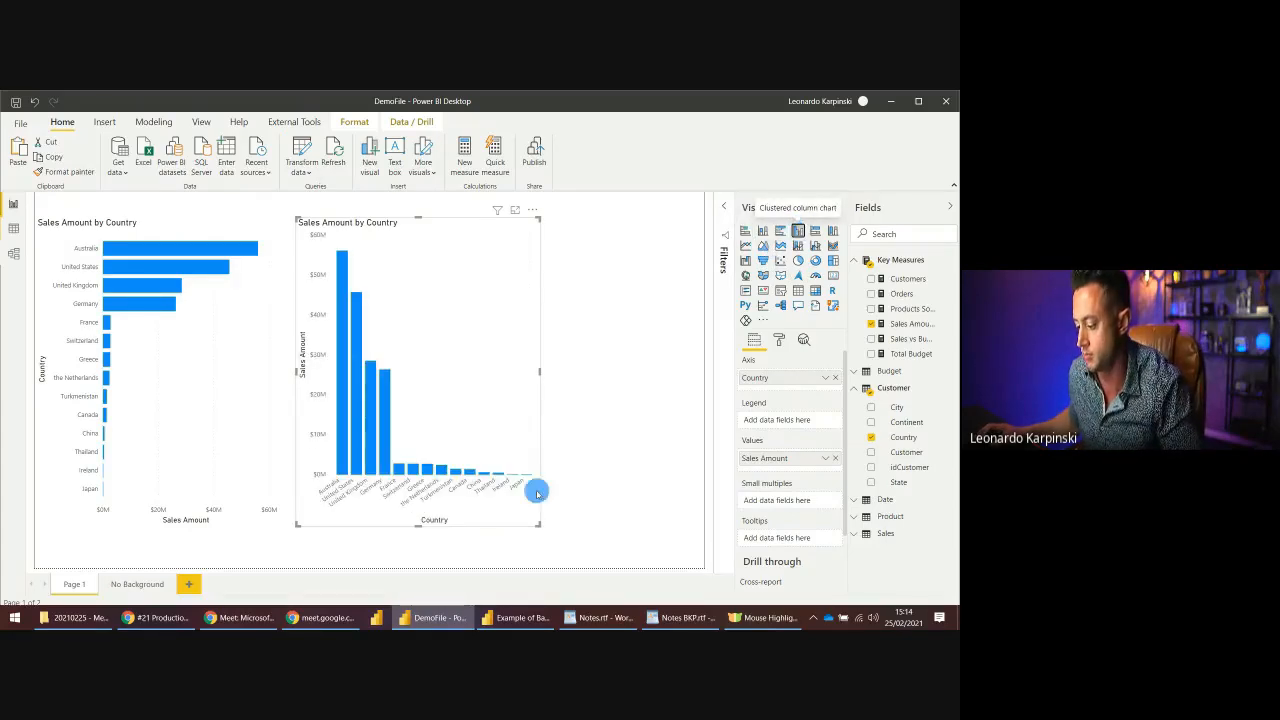
- Shrink the column chart's height and width, and check its country axis by scrolling within the chart
{"action": "left_click_drag", "start_coordinate": [537, 530], "coordinate": [476, 416]}
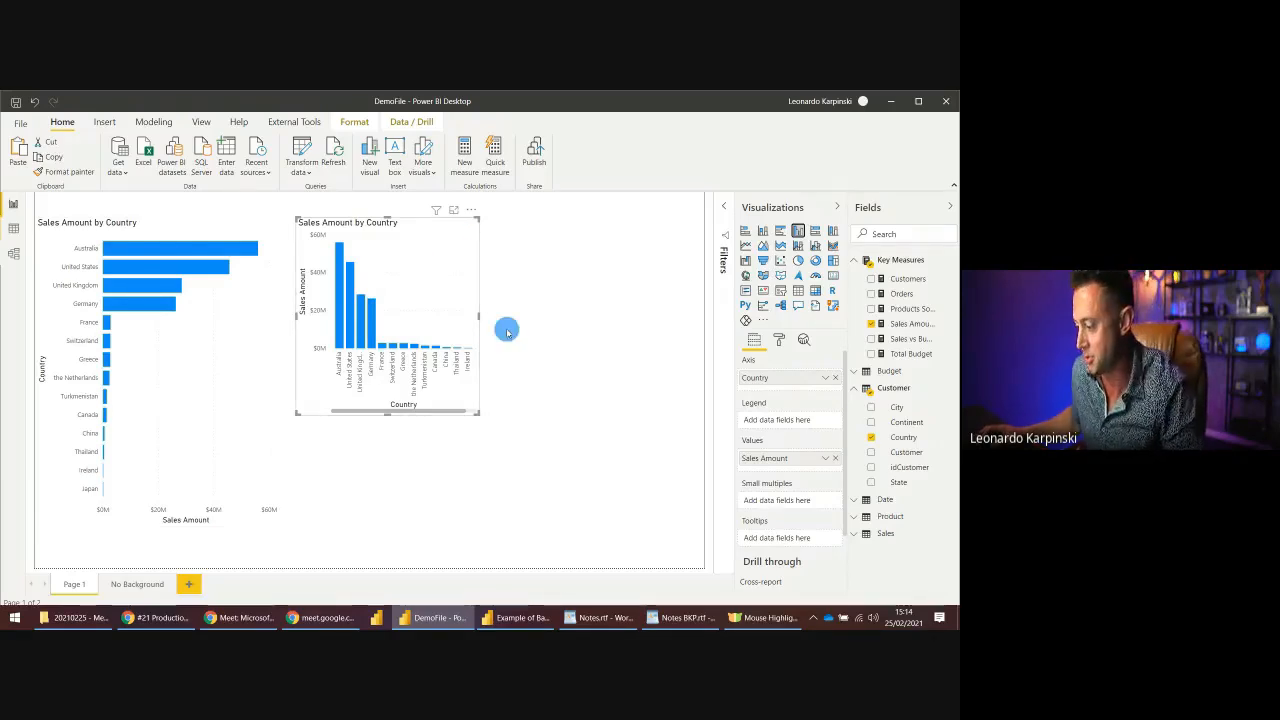
{"action": "mouse_move", "coordinate": [478, 316]}
{"action": "left_mouse_down"}
{"action": "mouse_move", "coordinate": [531, 311]}
{"action": "mouse_move", "coordinate": [455, 316]}
{"action": "left_mouse_up"}
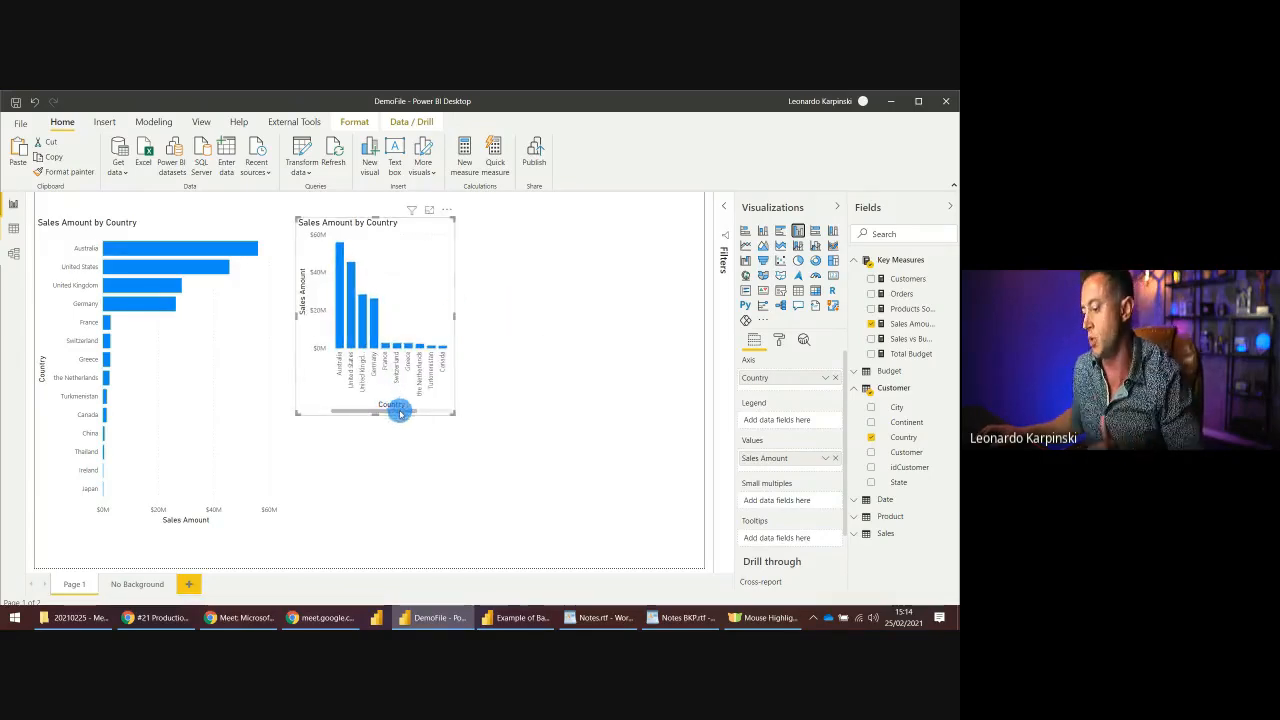
{"action": "left_click_drag", "start_coordinate": [400, 412], "coordinate": [339, 418]}
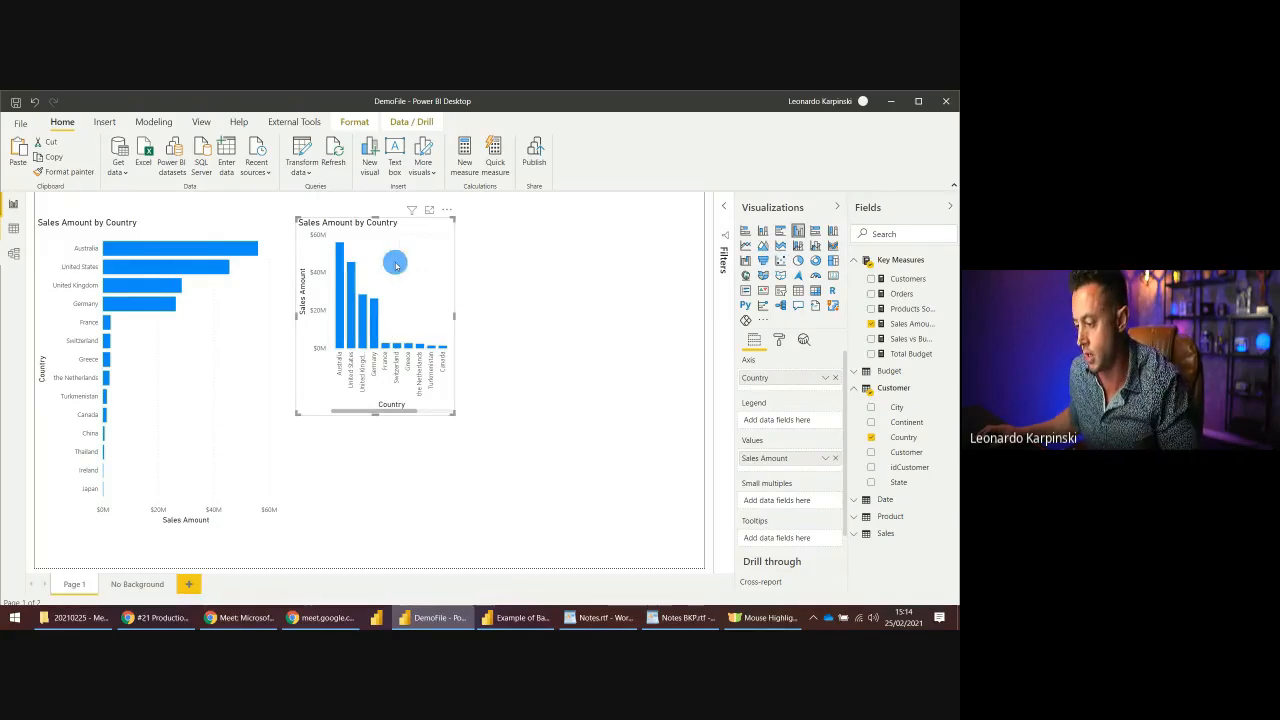
- Duplicate the Sales Amount by Country column chart, place the copy in the page's lower-right area and convert it to a pie chart
{"action": "key", "text": "ctrl+c"}
{"action": "key", "text": "ctrl+v"}
{"action": "left_click_drag", "start_coordinate": [395, 265], "coordinate": [590, 384]}
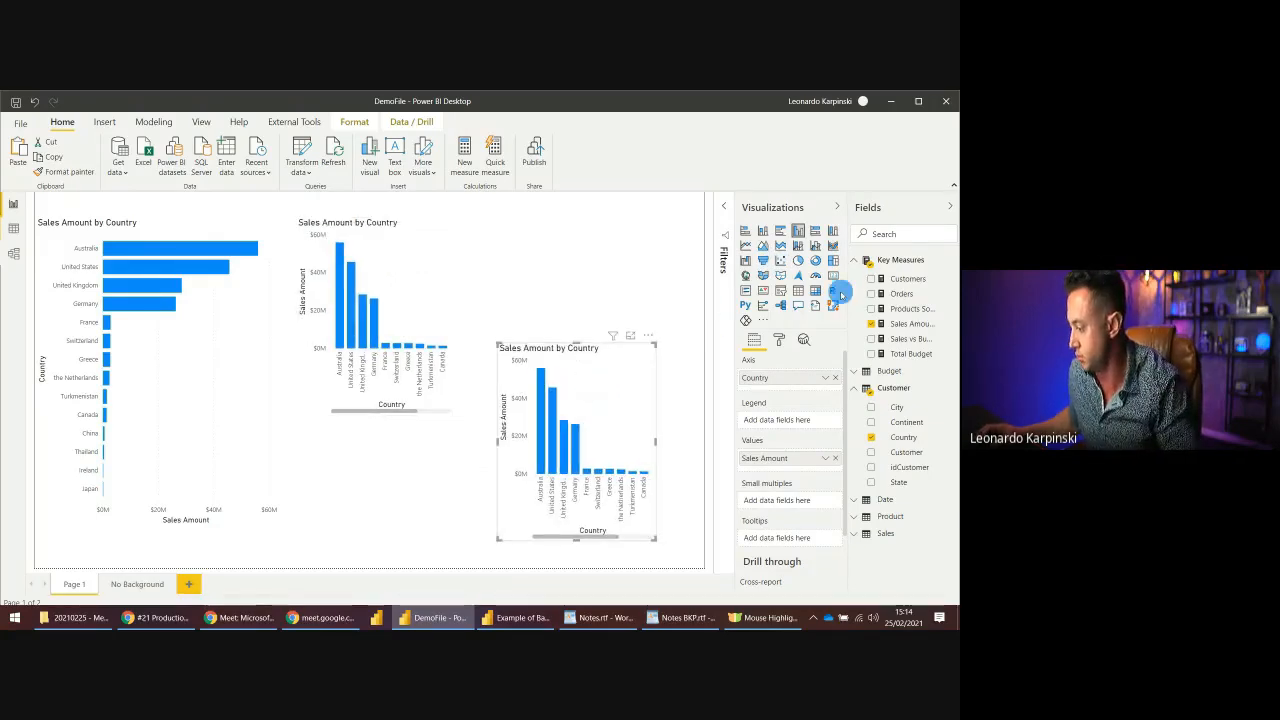
{"action": "left_click", "coordinate": [797, 261]}
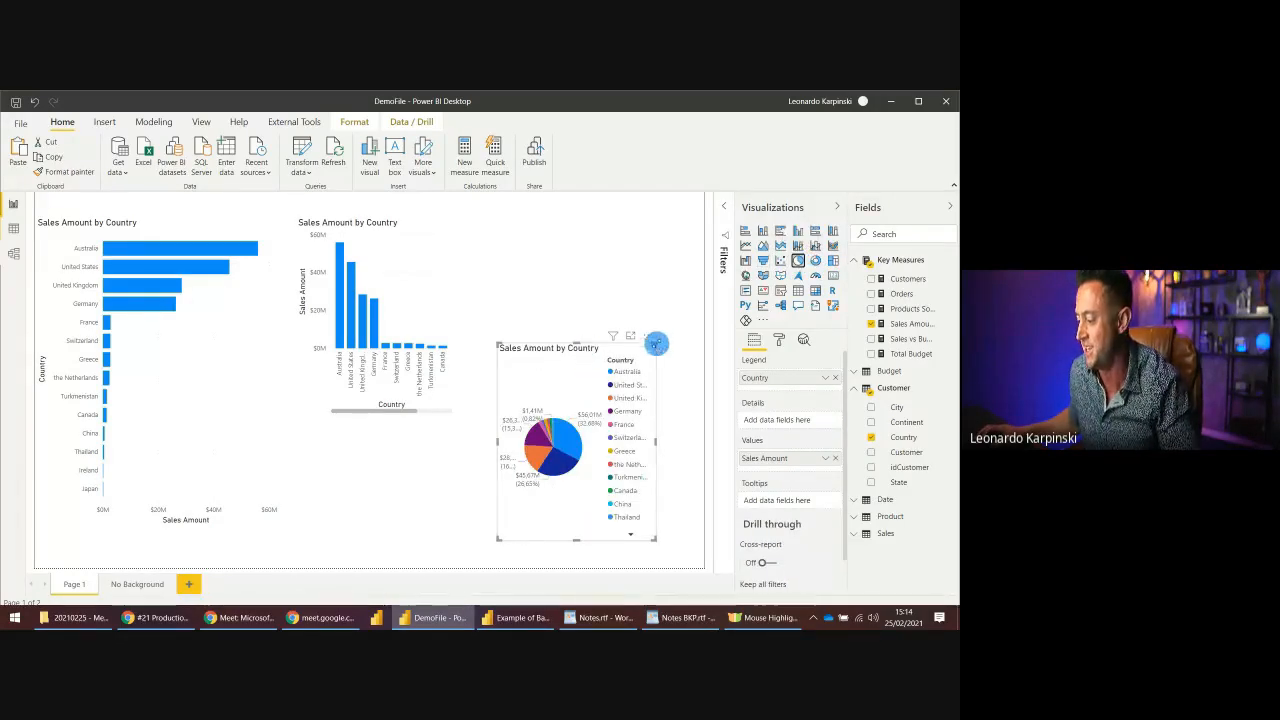
- Resize the Sales Amount by Country pie chart and fit it into the lower-right corner of the page
{"action": "left_click_drag", "start_coordinate": [655, 343], "coordinate": [691, 323]}
{"action": "left_click_drag", "start_coordinate": [583, 331], "coordinate": [598, 341]}
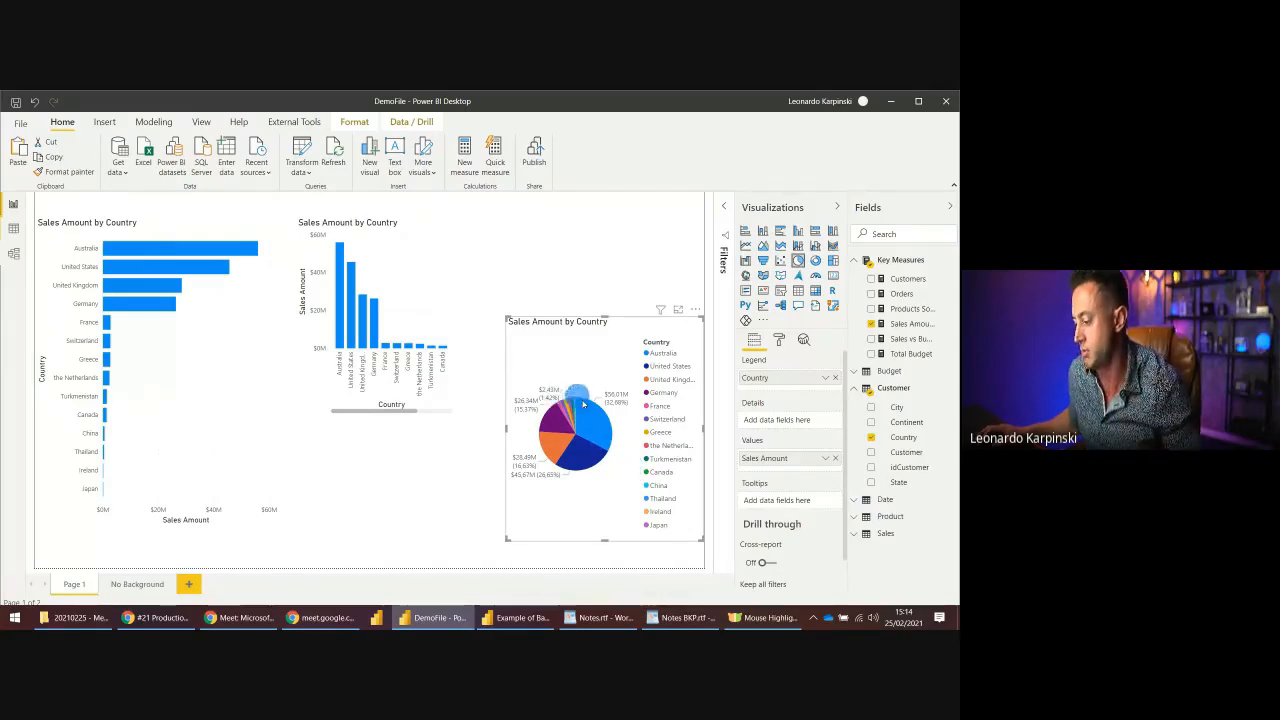
{"action": "left_click", "coordinate": [132, 222]}
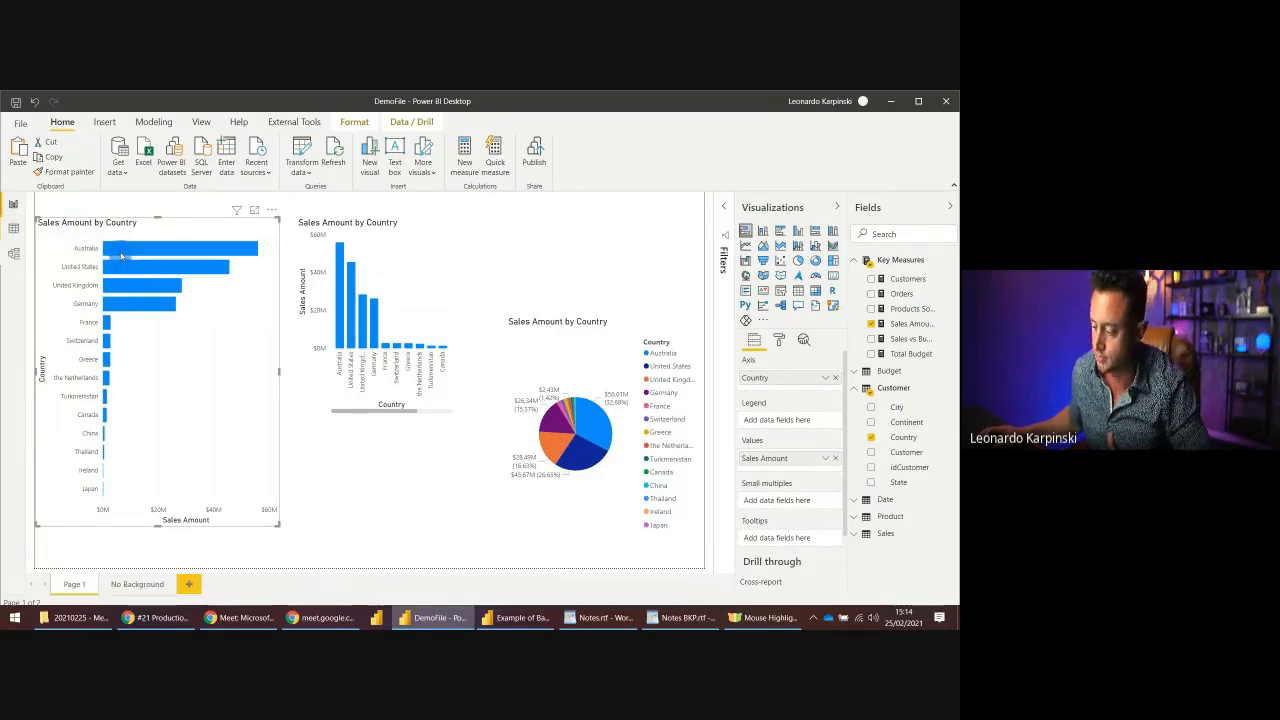
{"action": "left_click_drag", "start_coordinate": [589, 380], "coordinate": [566, 407]}
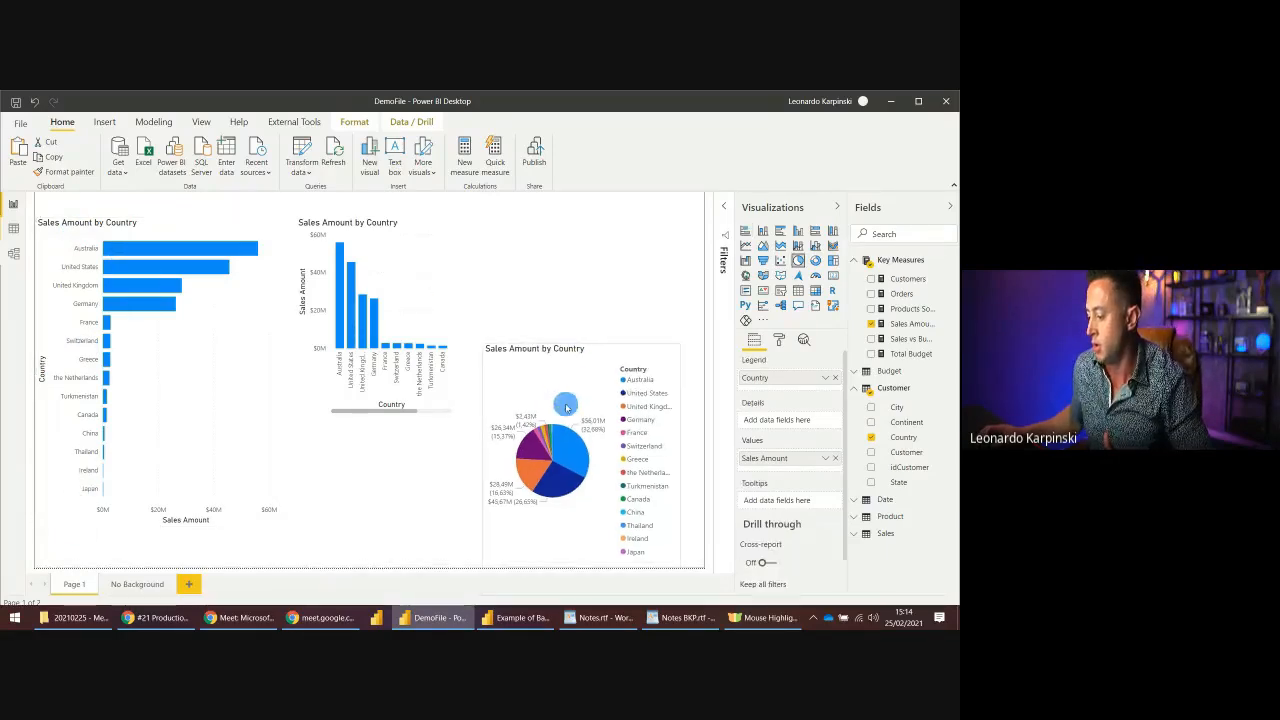
{"action": "left_click_drag", "start_coordinate": [486, 346], "coordinate": [532, 376]}
- Make the column chart wider and flatter, and replace its Country axis with the Date field from the Date table
{"action": "left_click", "coordinate": [366, 229]}
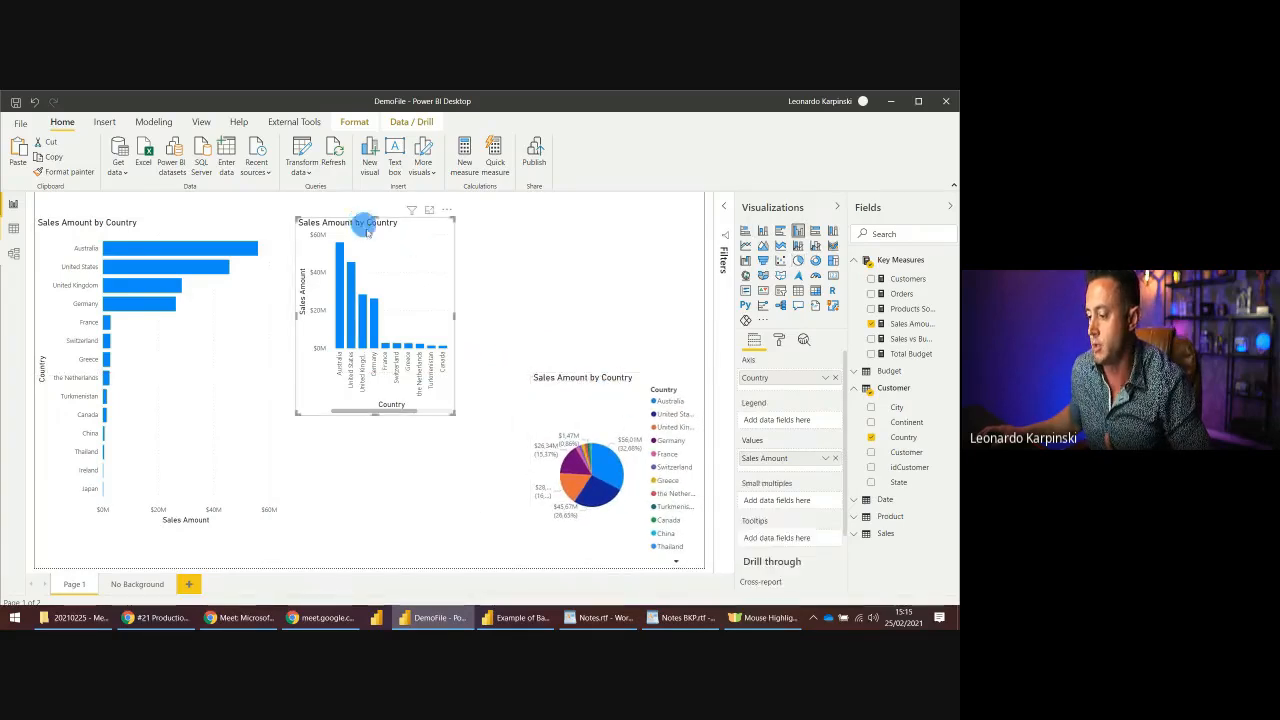
{"action": "left_click_drag", "start_coordinate": [455, 414], "coordinate": [576, 355]}
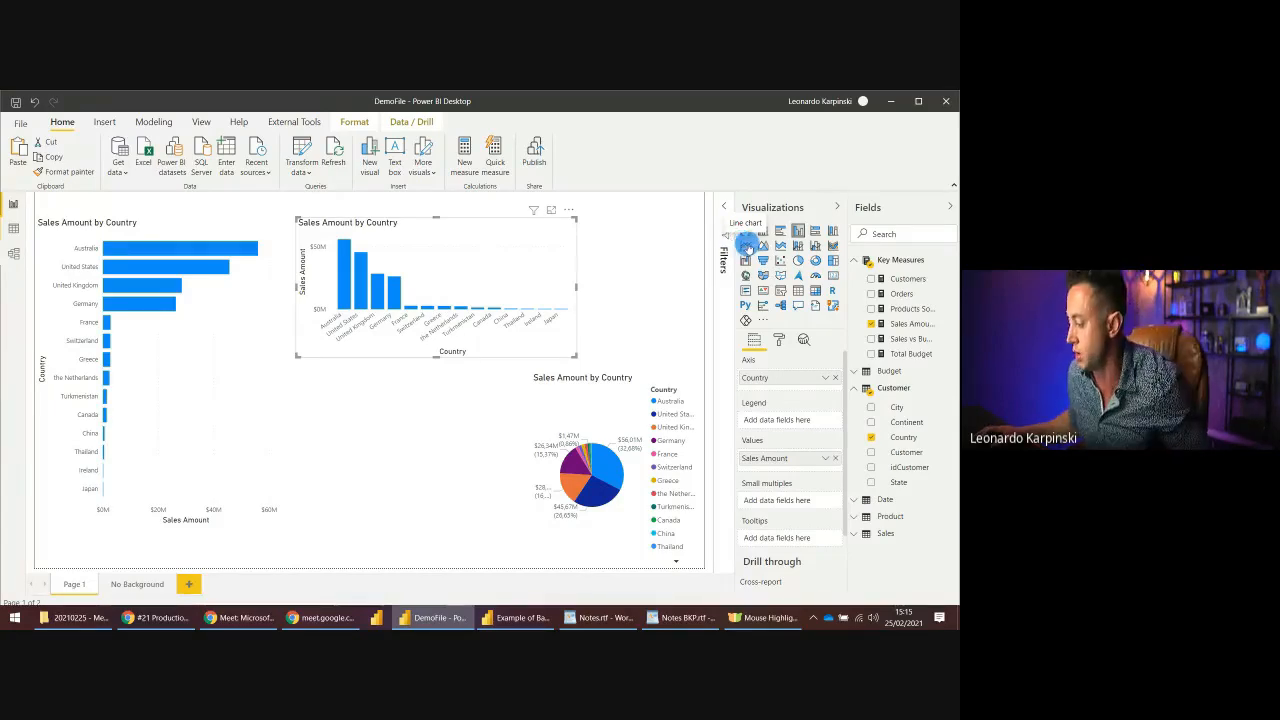
{"action": "left_click", "coordinate": [835, 377]}
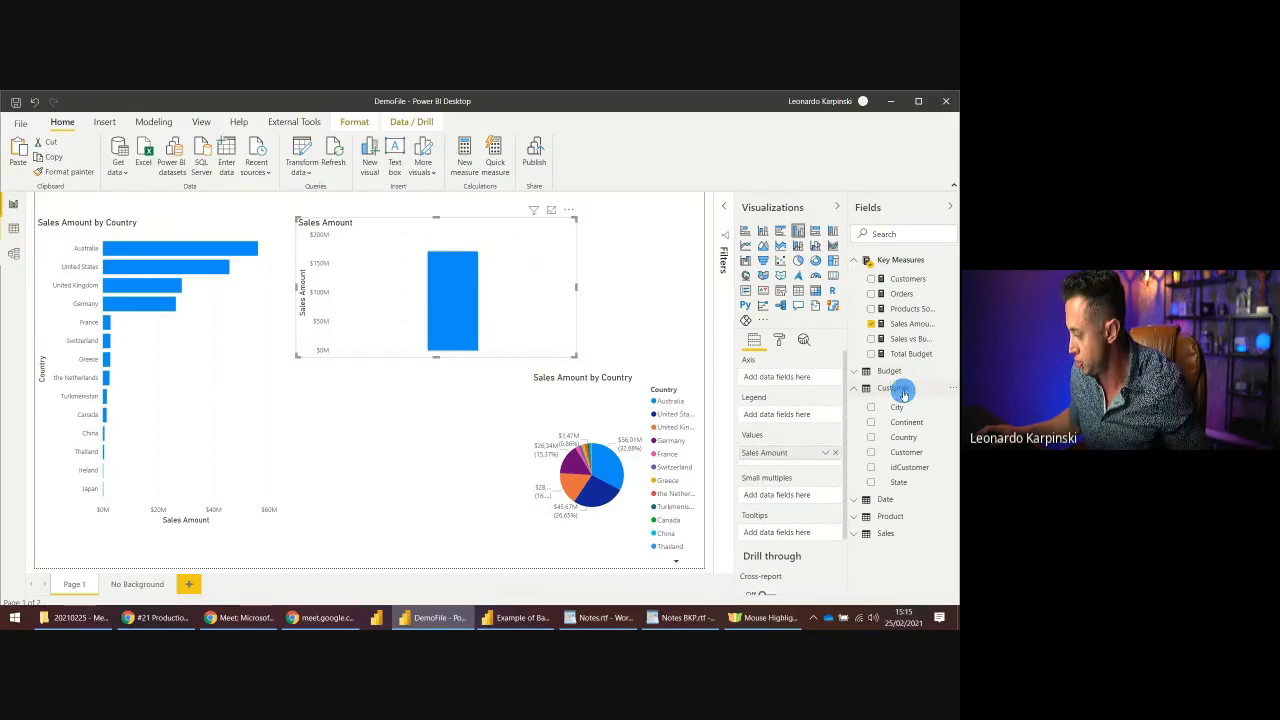
{"action": "left_click", "coordinate": [903, 393]}
{"action": "left_click", "coordinate": [890, 404]}
{"action": "left_click_drag", "start_coordinate": [898, 424], "coordinate": [790, 380]}
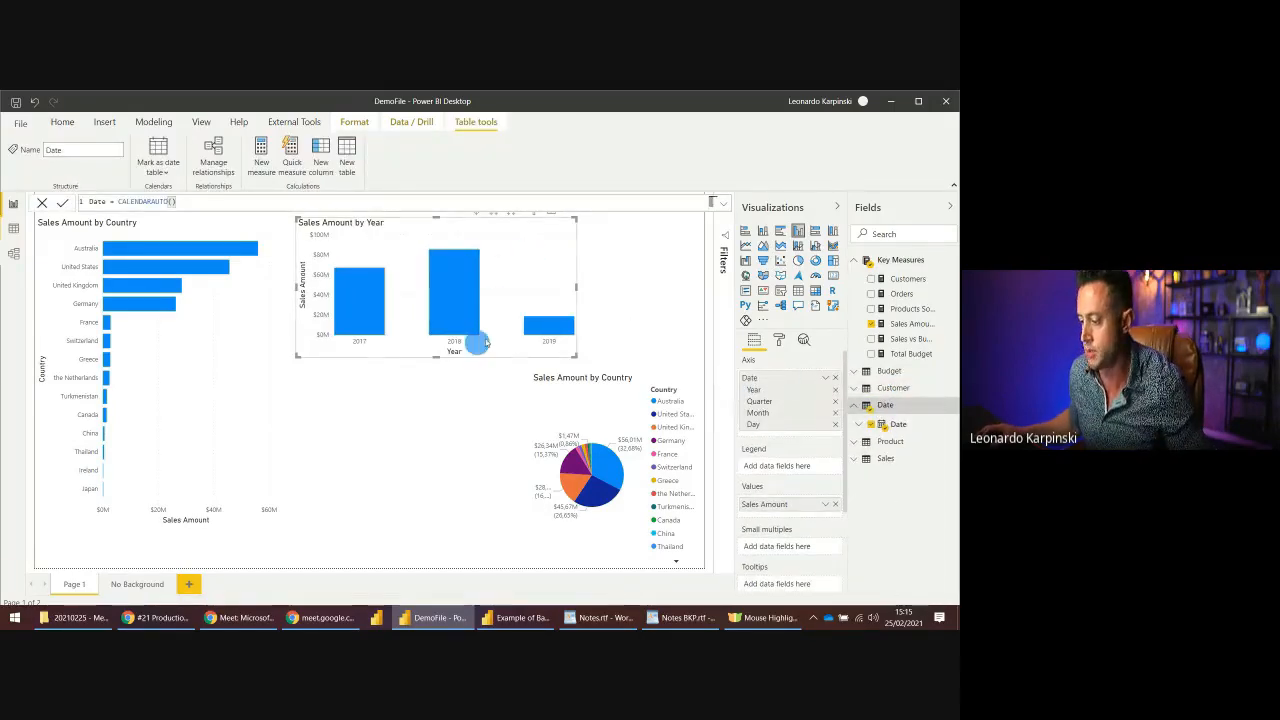
- Expand the Sales Amount by Year chart to quarter level and convert it to a line chart
{"action": "left_click_drag", "start_coordinate": [509, 249], "coordinate": [505, 256]}
{"action": "left_click", "coordinate": [507, 218]}
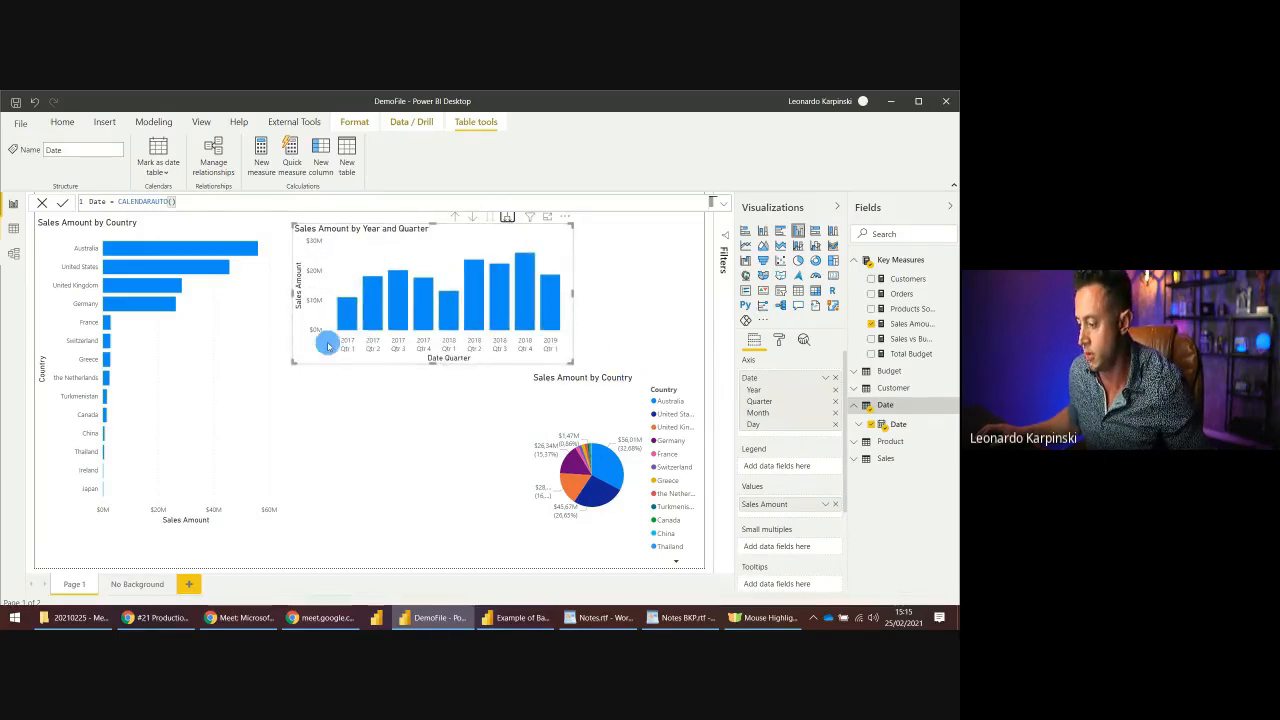
{"action": "left_click", "coordinate": [746, 245]}
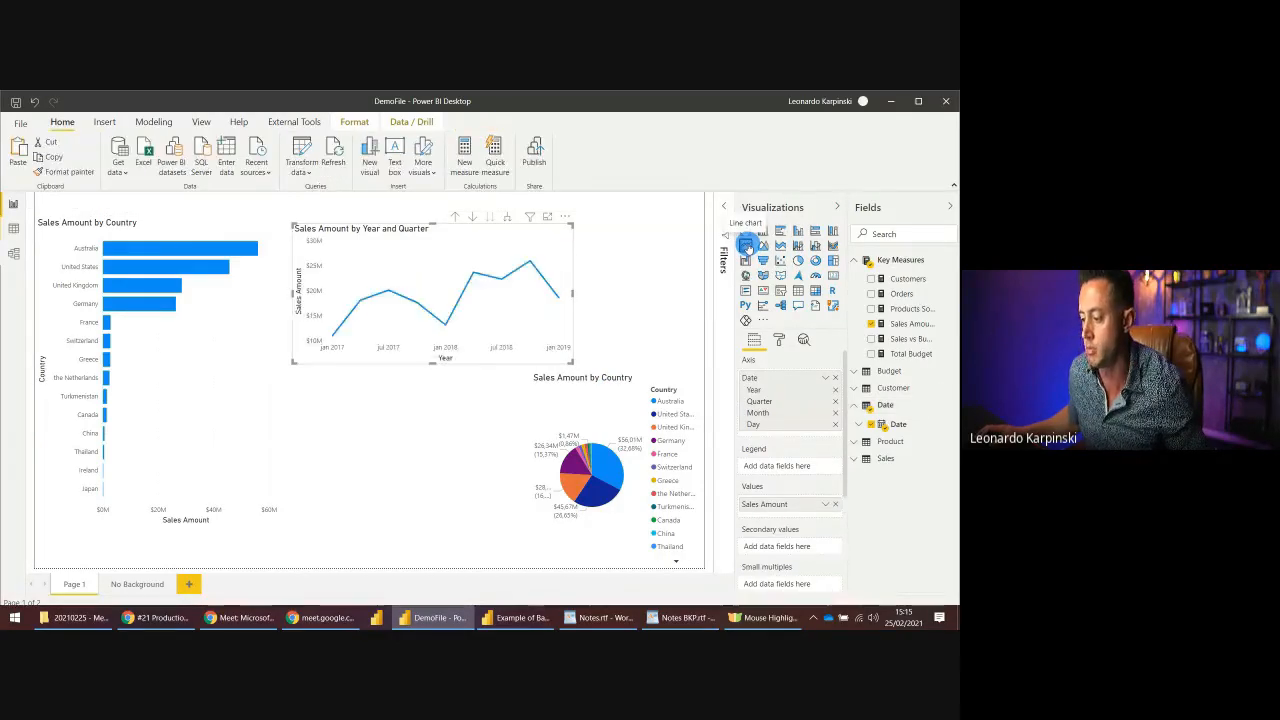
- Try the quarterly sales visual as an area chart, a taller stacked bar chart and a clustered column chart
{"action": "left_click", "coordinate": [763, 245]}
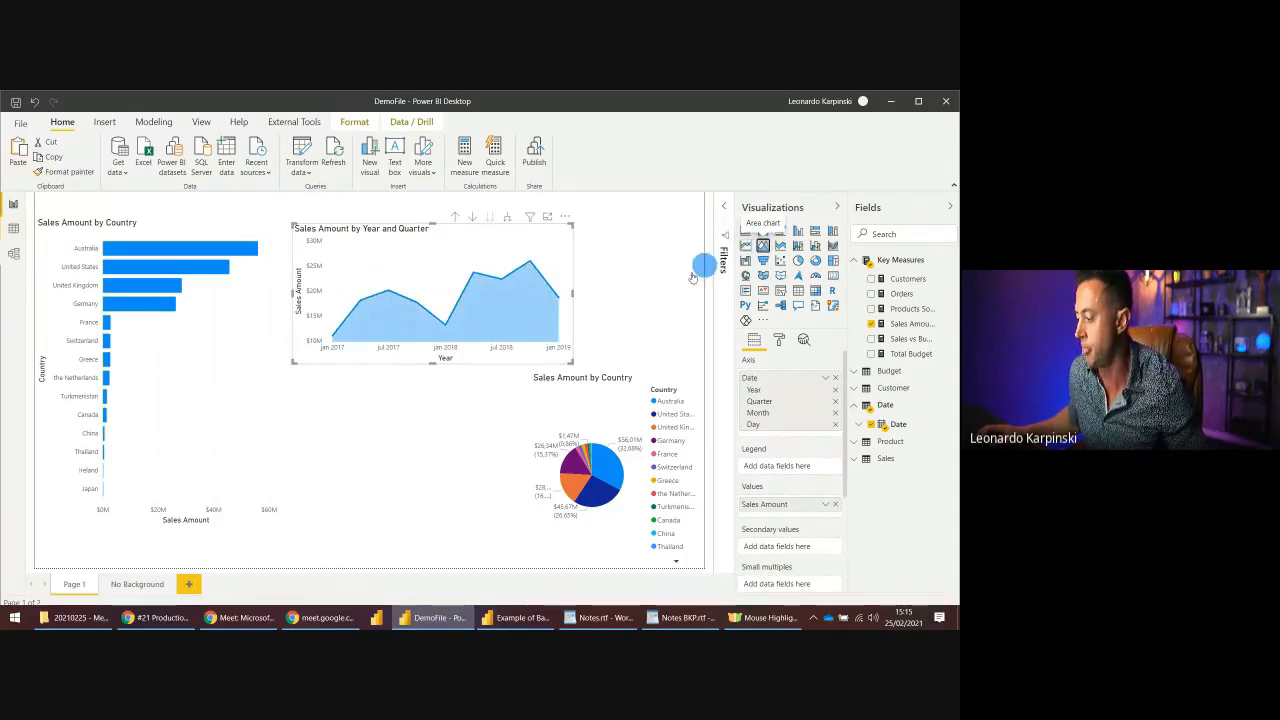
{"action": "left_click", "coordinate": [745, 231]}
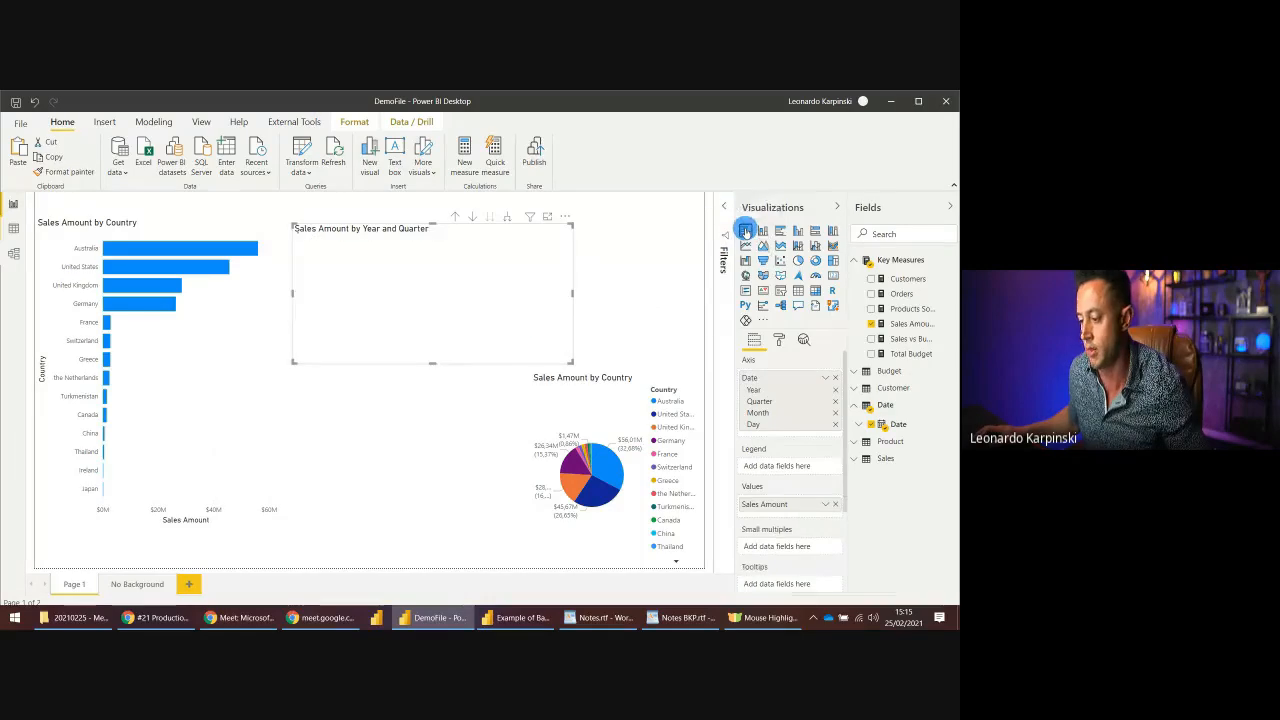
{"action": "left_click_drag", "start_coordinate": [571, 363], "coordinate": [484, 477]}
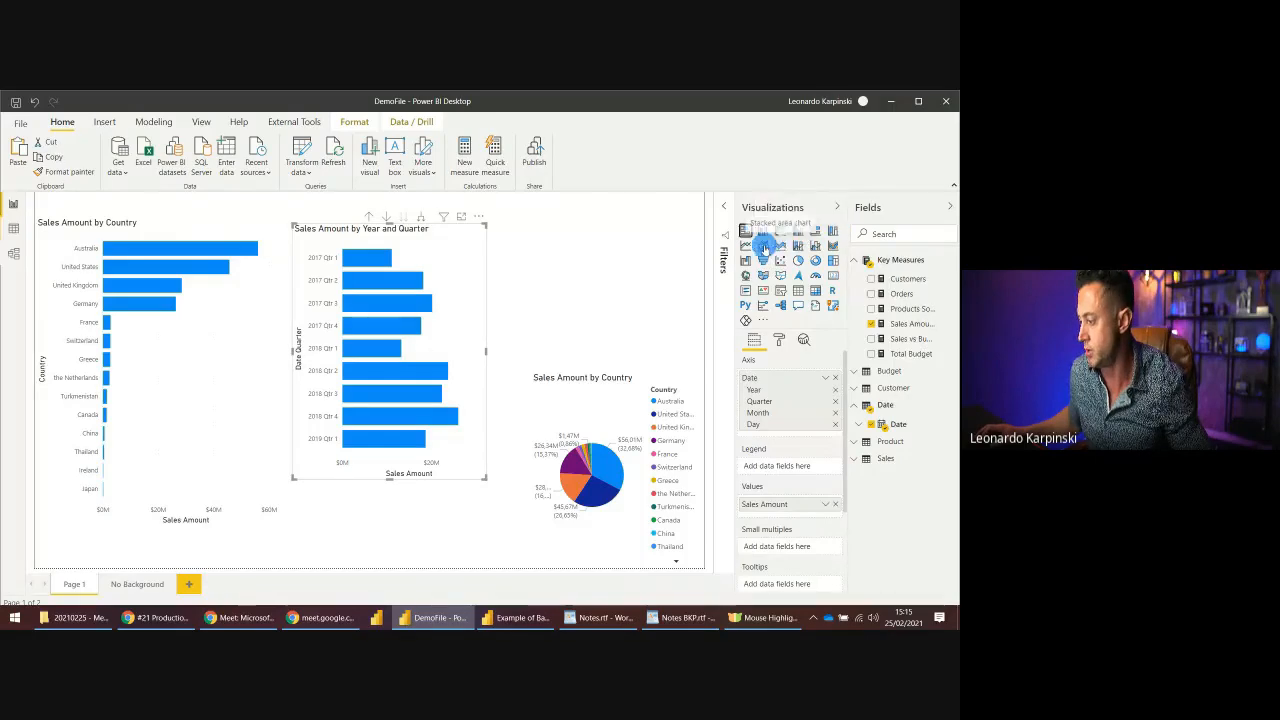
{"action": "left_click", "coordinate": [797, 230]}
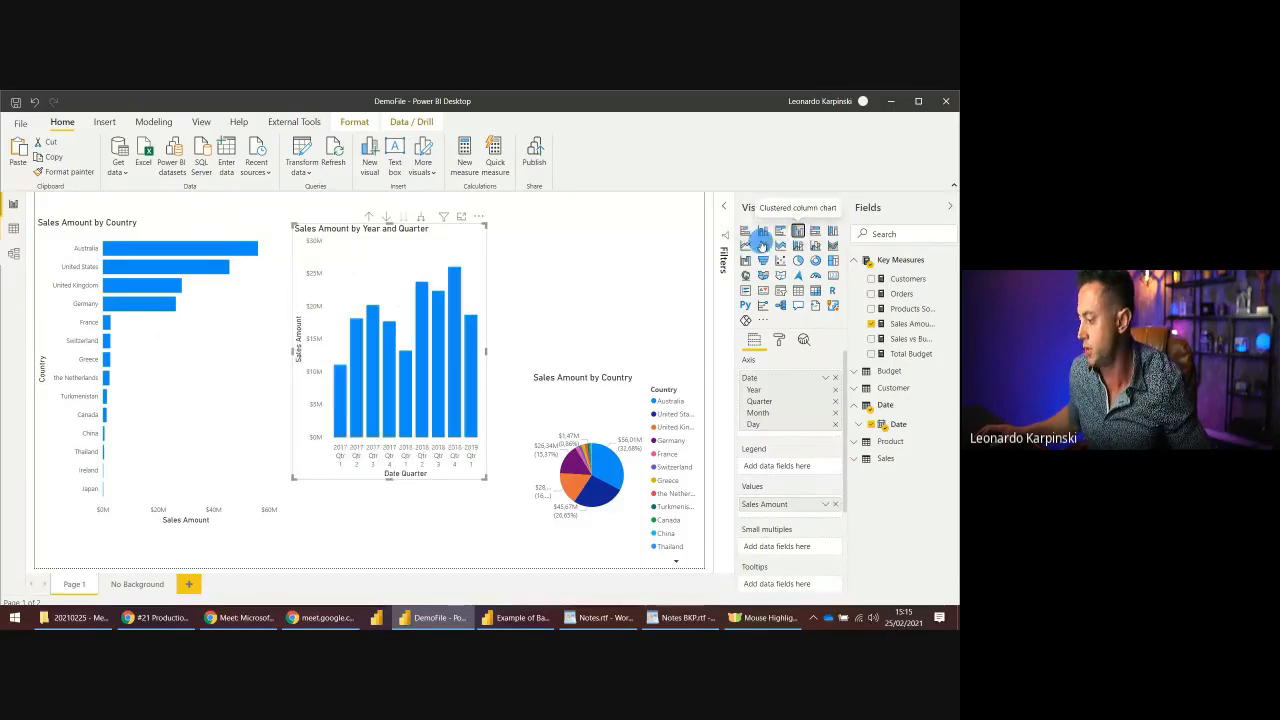
{"action": "left_click", "coordinate": [764, 247]}
- Convert the quarterly sales visual to a line chart and resize it to a wide, flat shape
{"action": "left_click", "coordinate": [745, 245]}
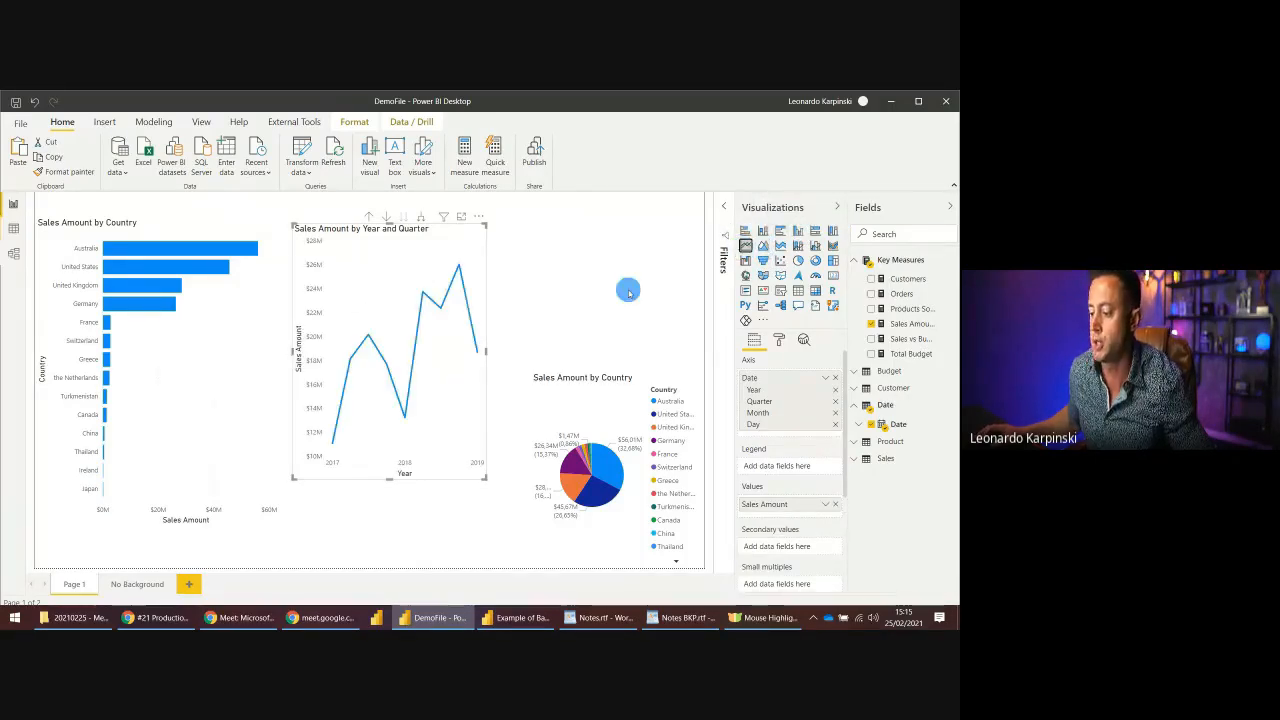
{"action": "left_click_drag", "start_coordinate": [486, 477], "coordinate": [612, 346]}
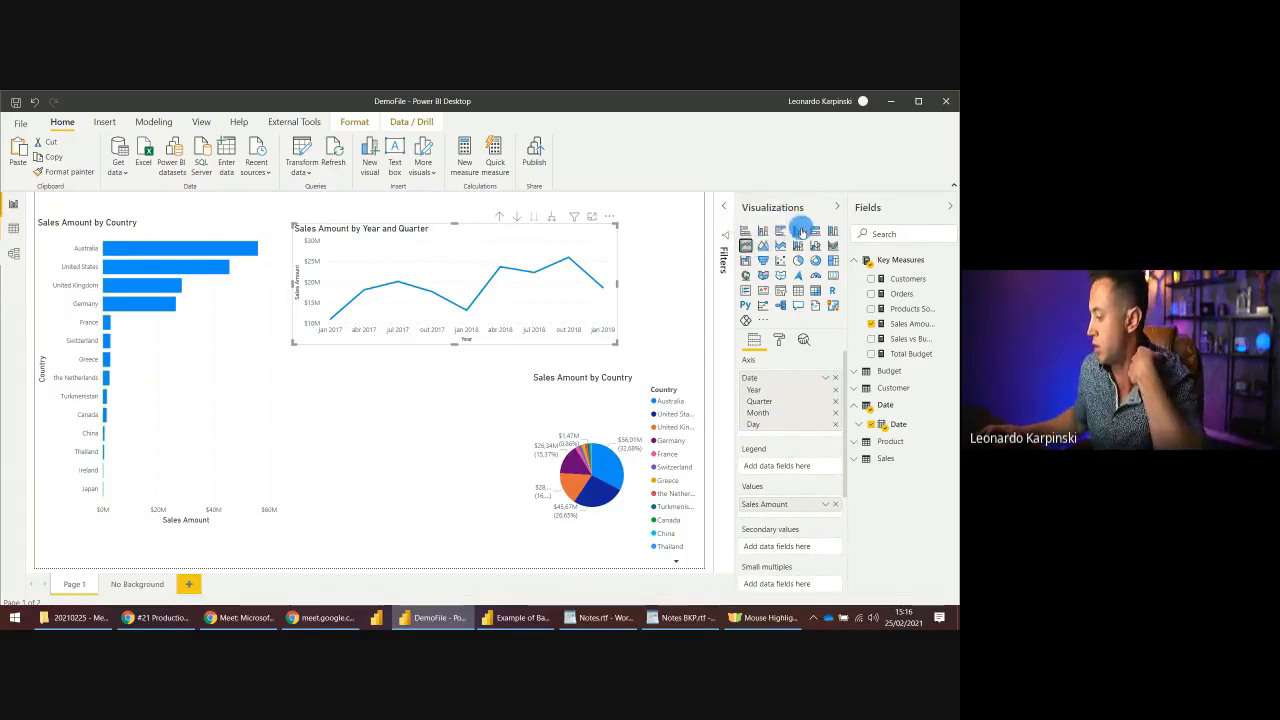
- Widen the pie chart to span the area beneath the line chart and convert it to a donut chart
{"action": "left_click", "coordinate": [591, 382]}
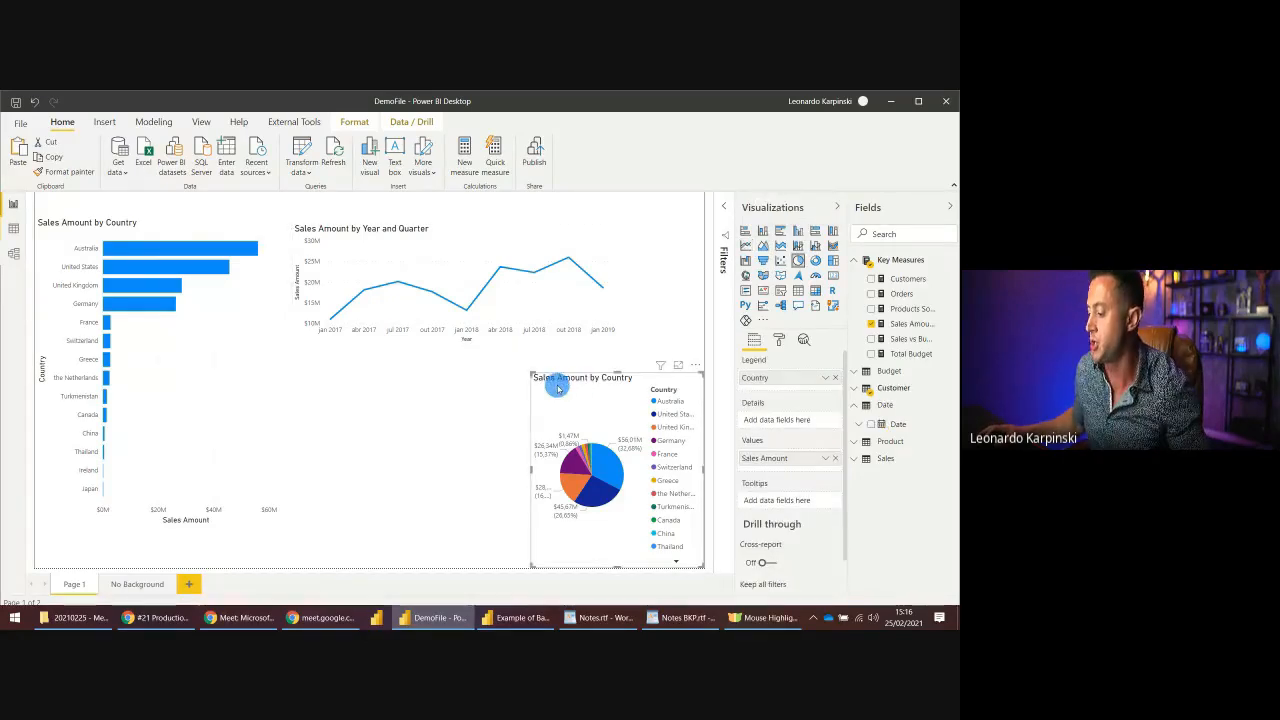
{"action": "left_click_drag", "start_coordinate": [534, 375], "coordinate": [312, 372]}
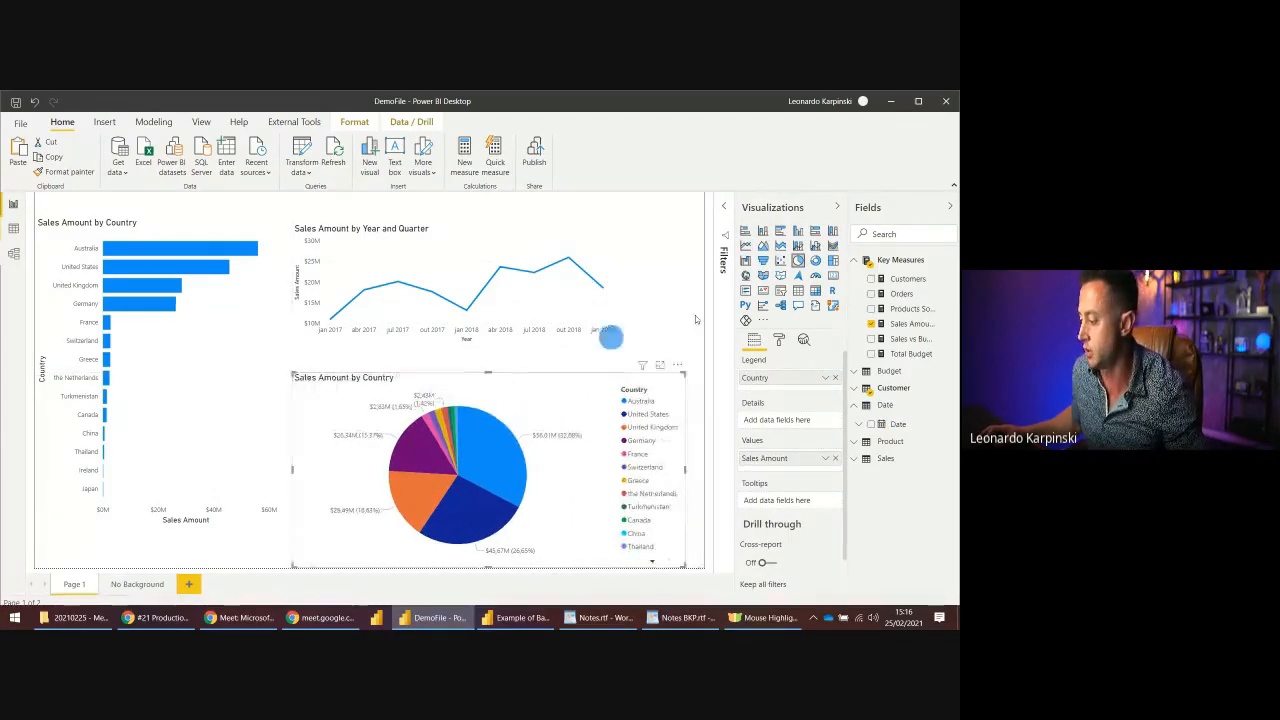
{"action": "left_click", "coordinate": [816, 262]}
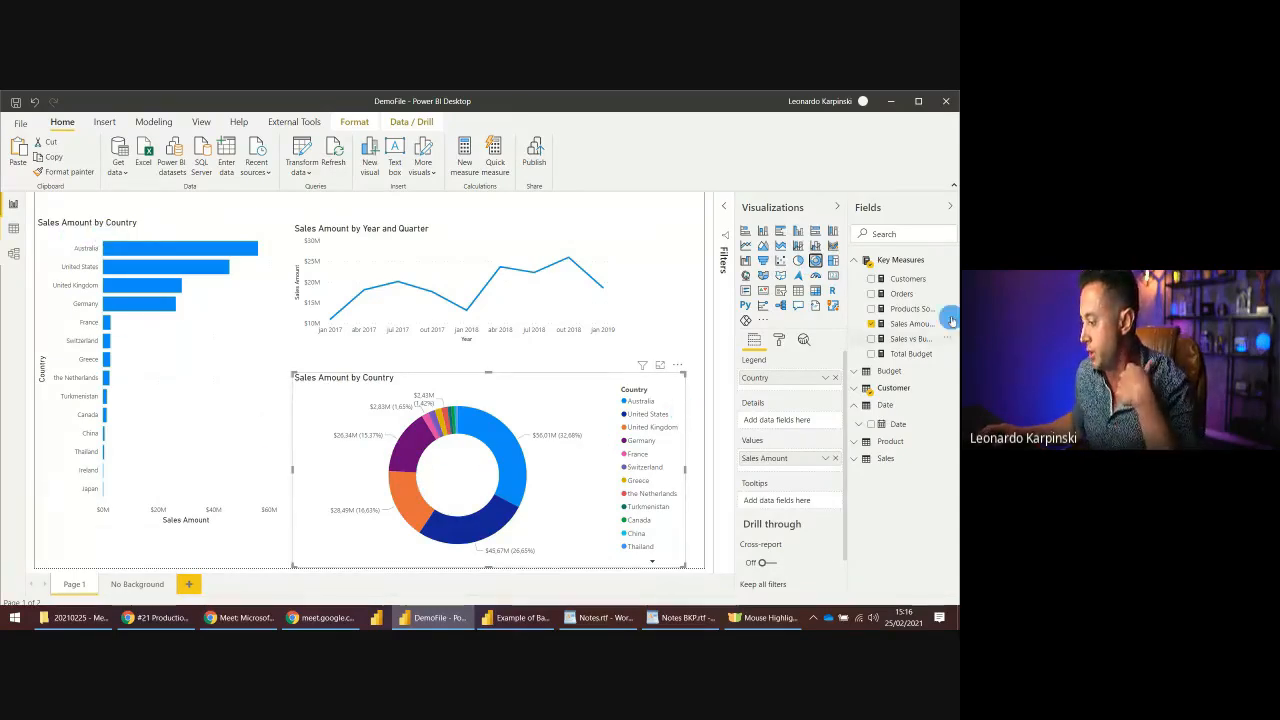
- Replace the donut chart's Country legend with the customer Continent field and narrow the chart
{"action": "left_click", "coordinate": [886, 389]}
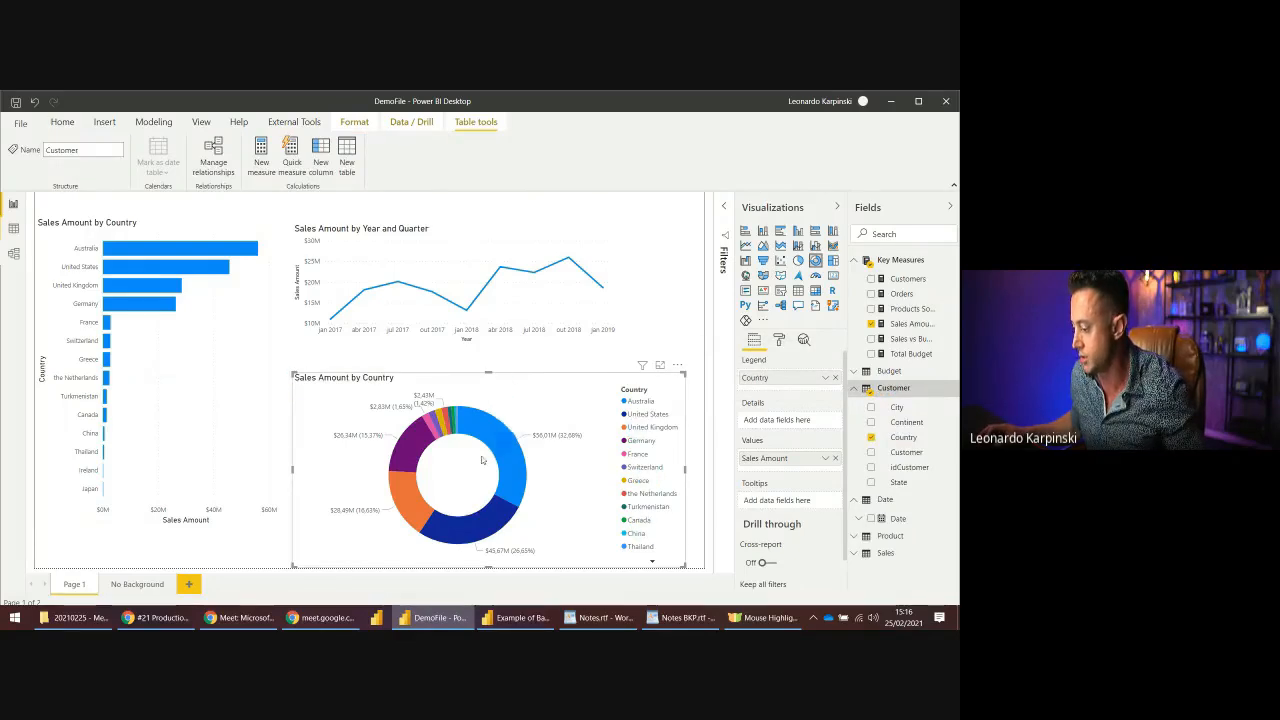
{"action": "left_click_drag", "start_coordinate": [906, 424], "coordinate": [795, 380]}
{"action": "left_click", "coordinate": [835, 393]}
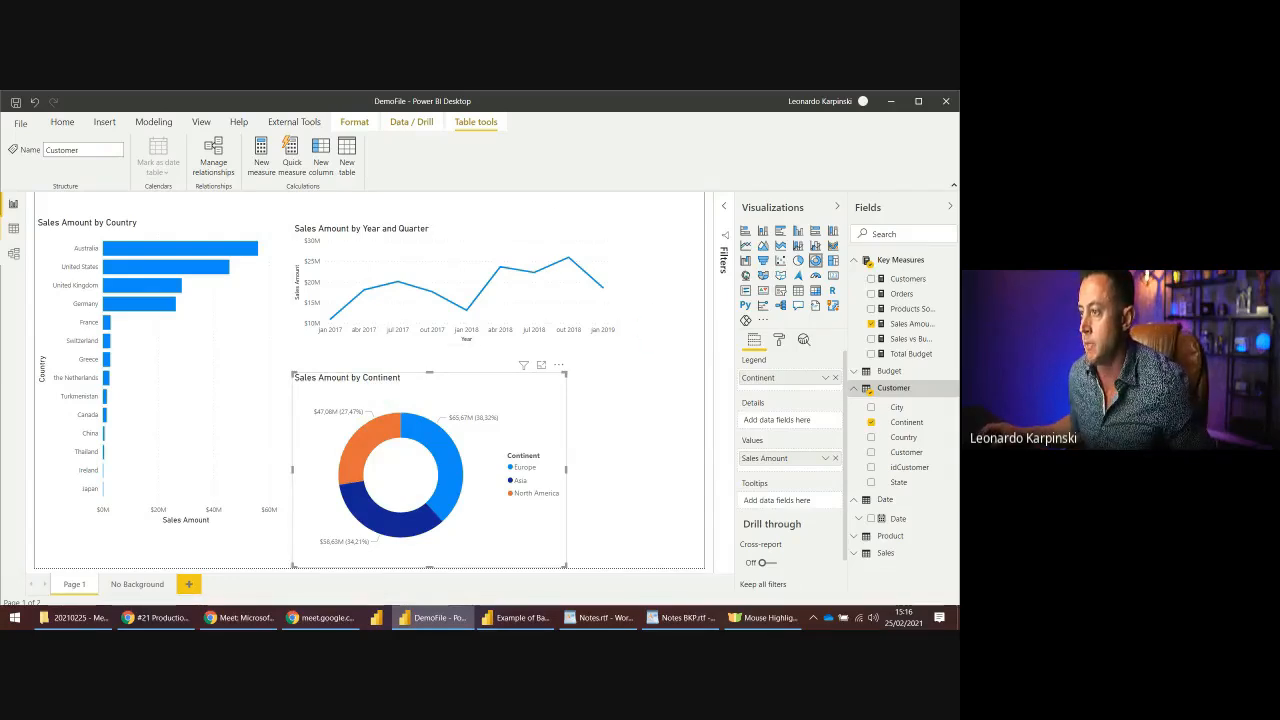
- Switch to the WordPad notes and add "3) Draw a sketch and validate it" with the sub-point "Limit content to fit entirely on one screen."
{"action": "key", "text": "alt+Tab"}
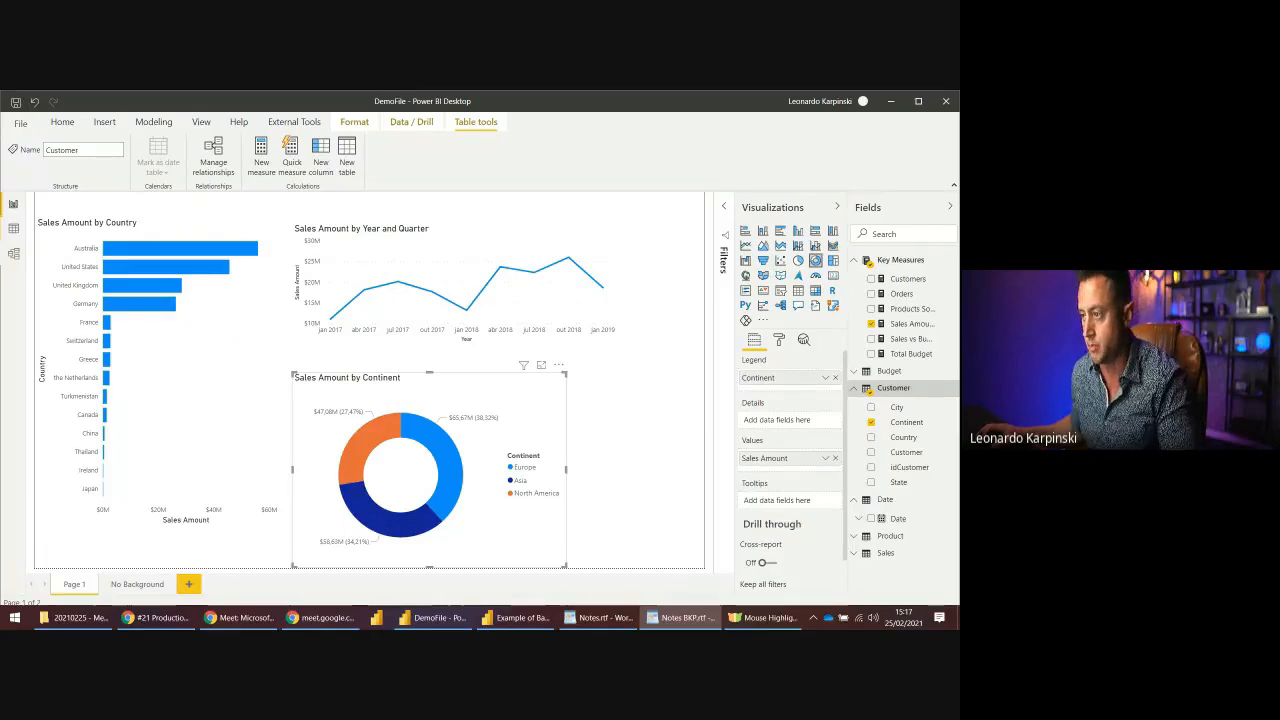
{"action": "key", "text": "alt+Tab"}
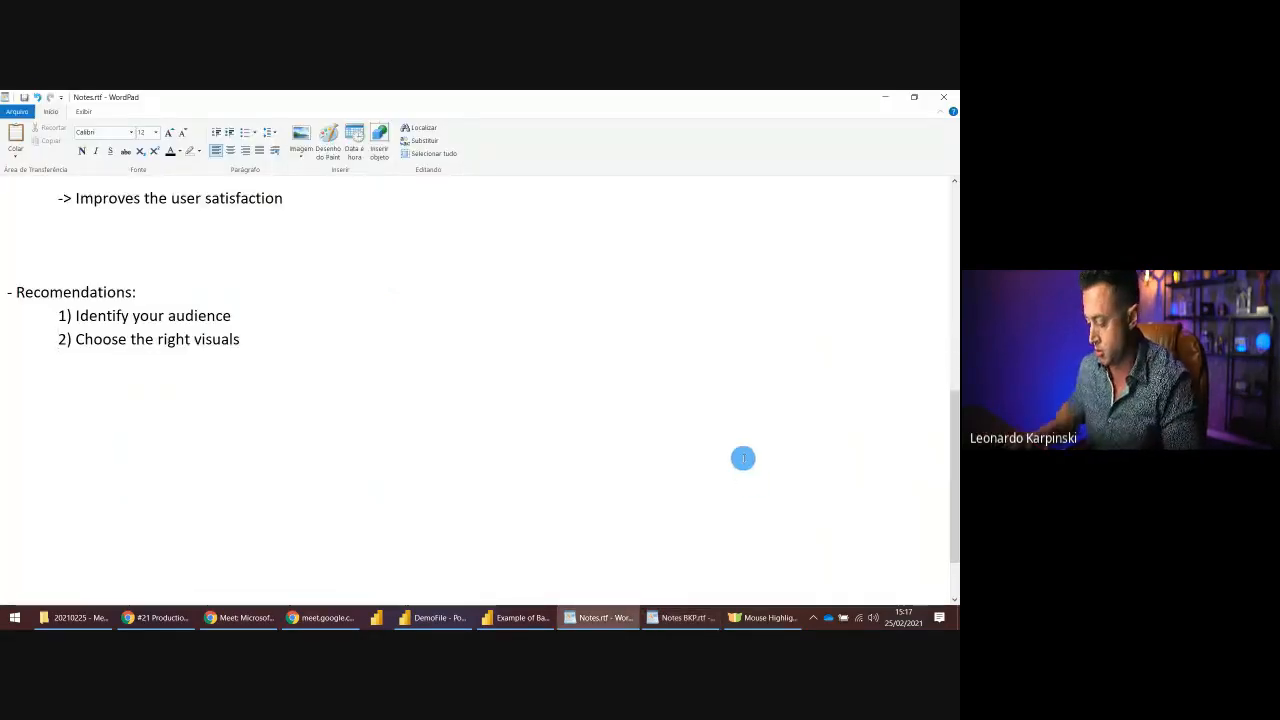
{"action": "type", "text": "3) Draw a sketch and validate it"}
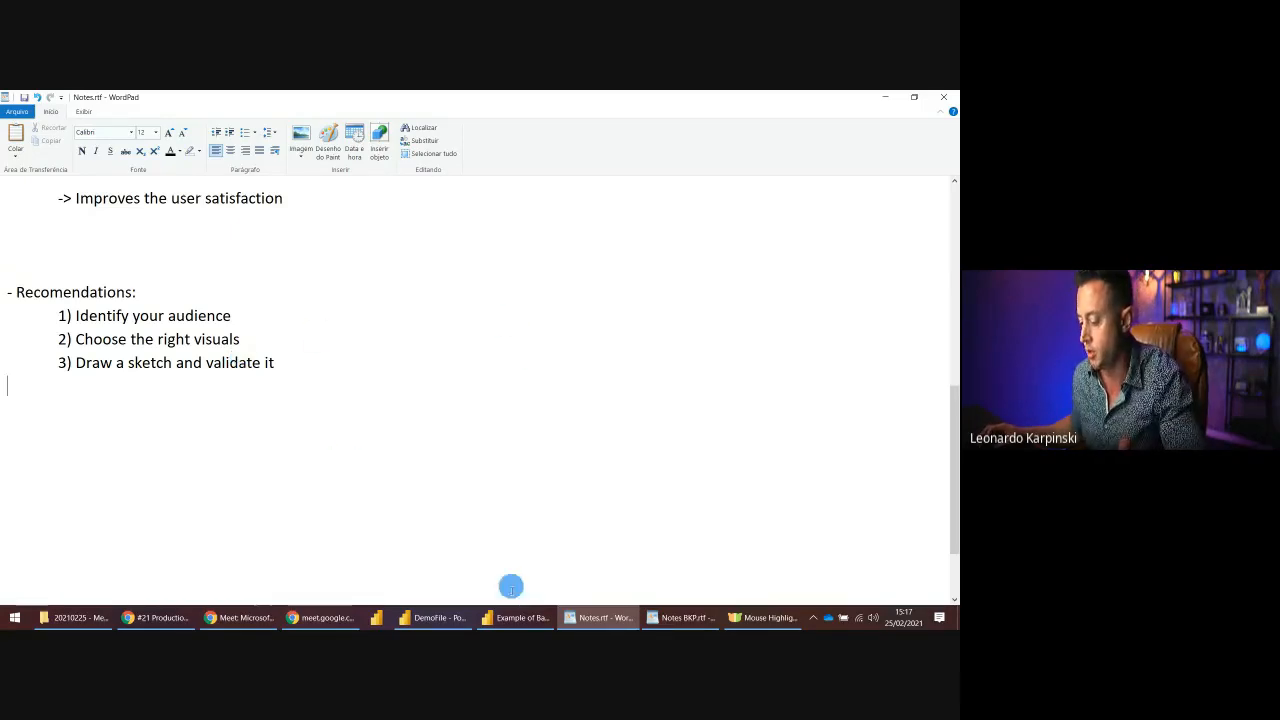
{"action": "left_click", "coordinate": [153, 619]}
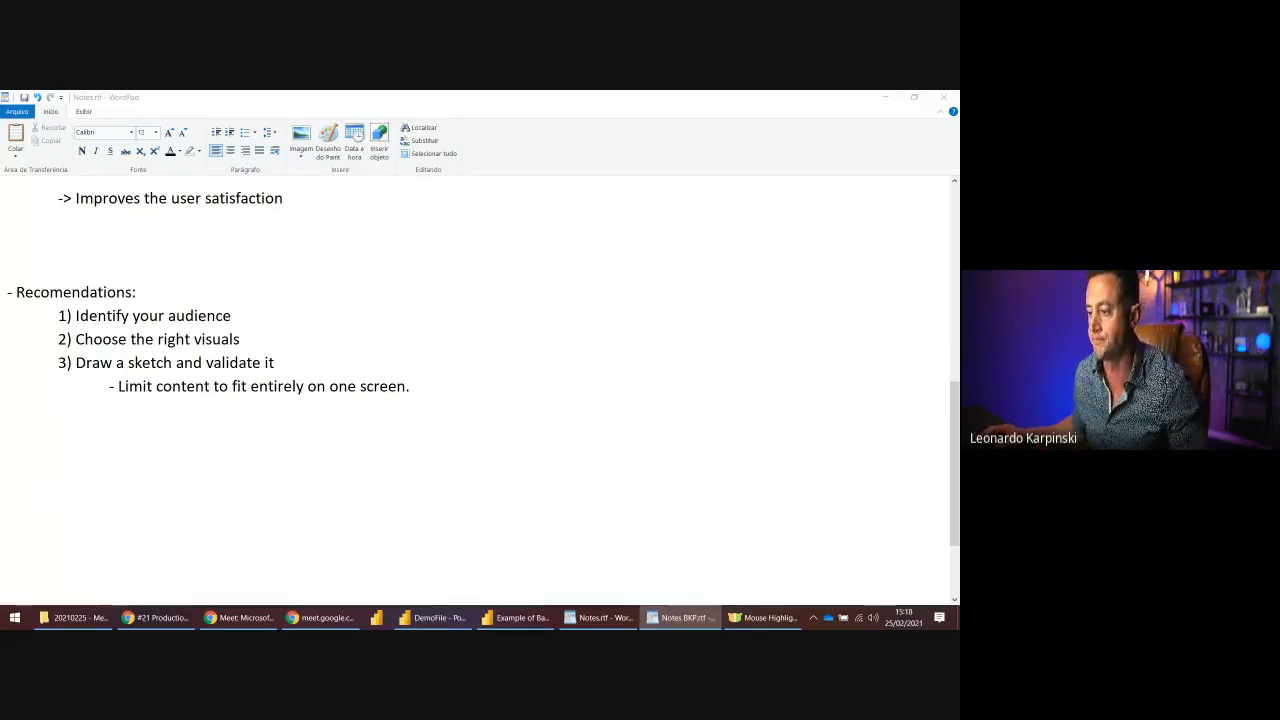
- Switch to the Example of Bad and Good report in Power BI and compare its Bad page with the Overview page
{"action": "key", "text": "alt+Tab"}
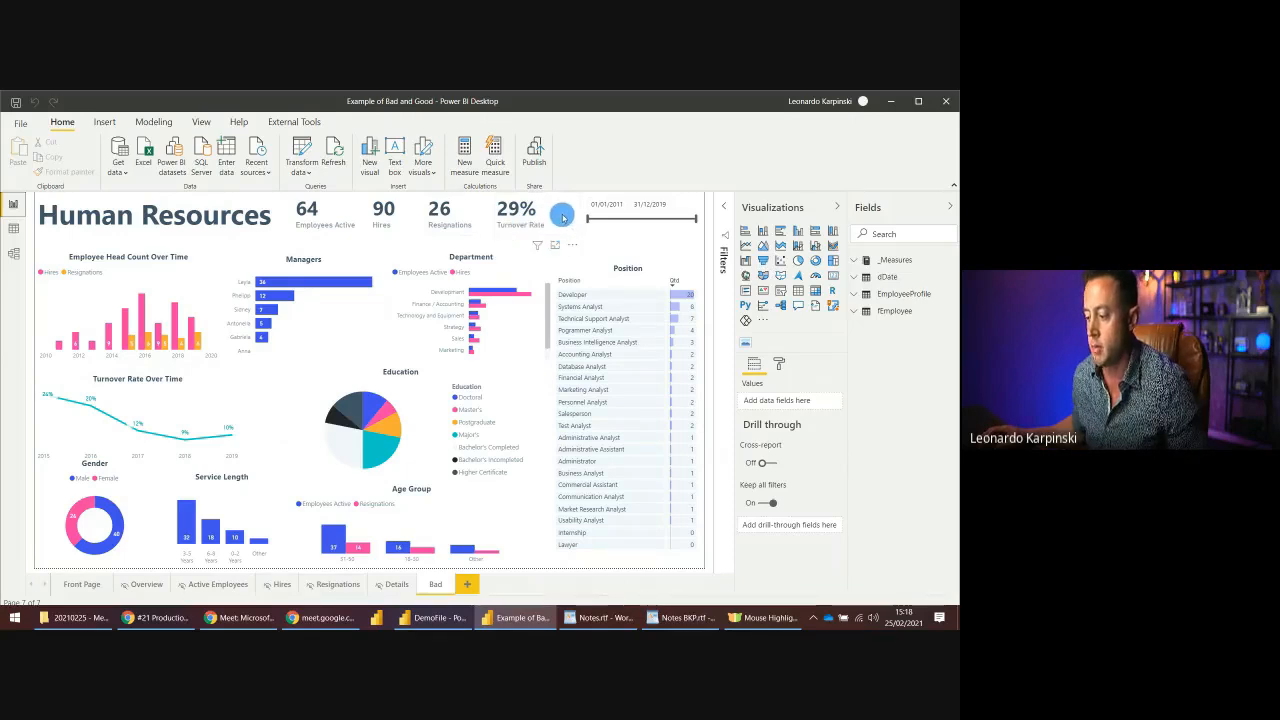
{"action": "mouse_move", "coordinate": [540, 247]}
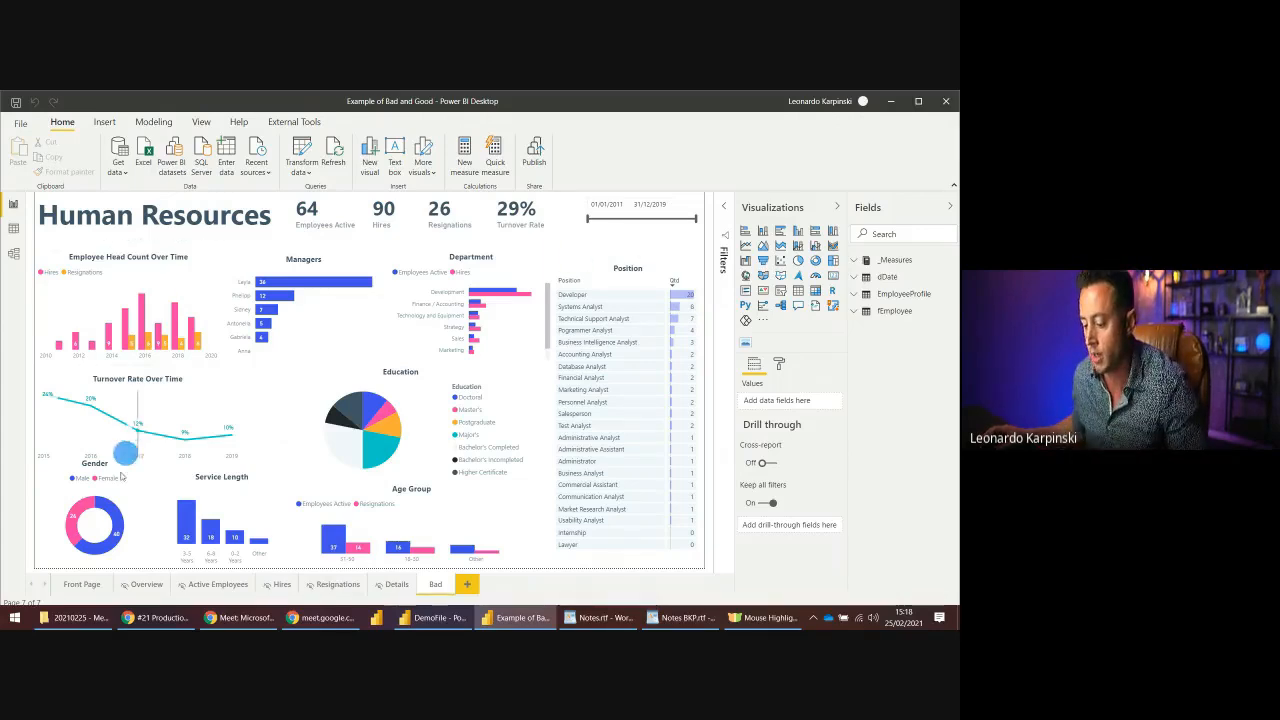
{"action": "left_click", "coordinate": [144, 588]}
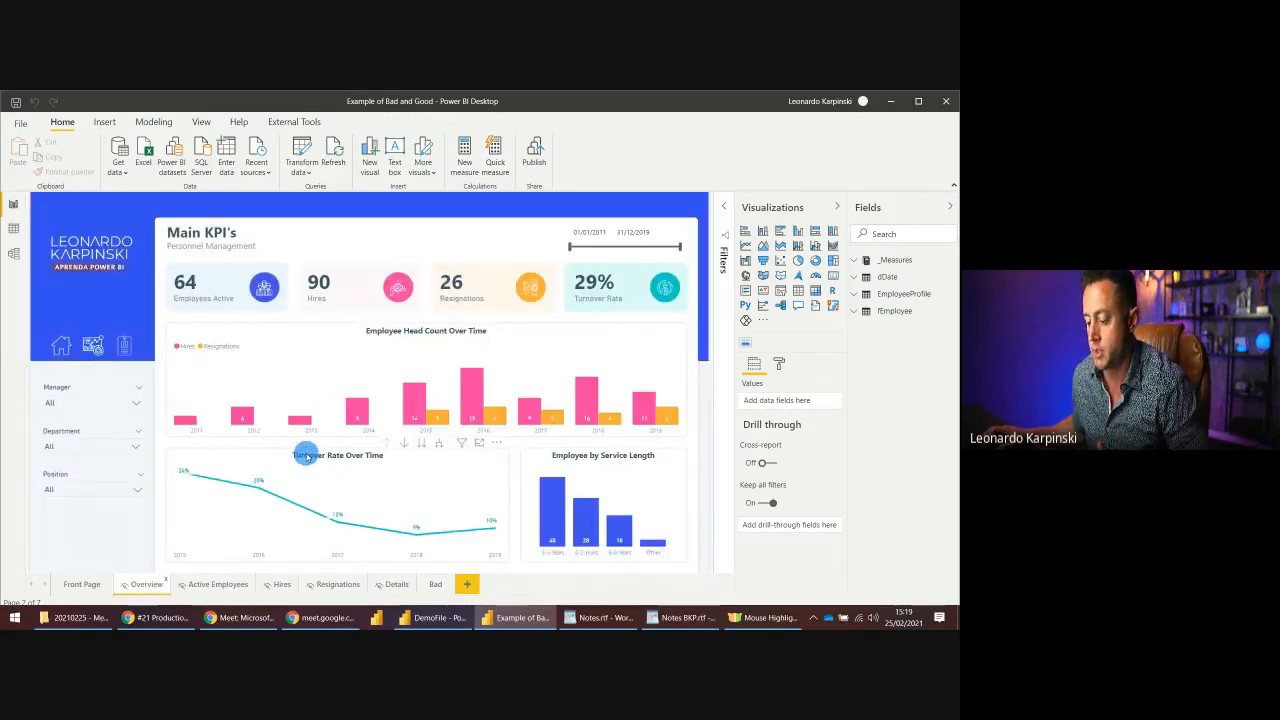
- Follow the Hires and Resignations KPI icons to their detail pages, returning to the Overview page after each
{"action": "left_click", "coordinate": [399, 289]}
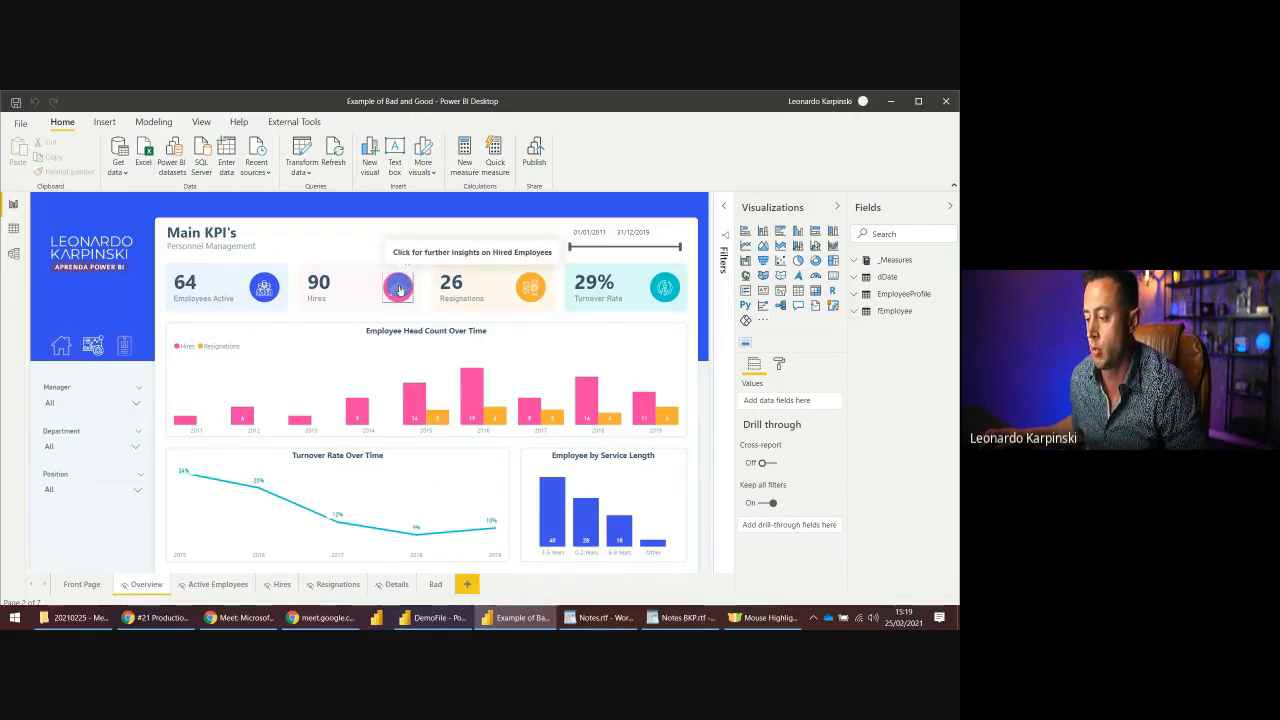
{"action": "left_click", "coordinate": [399, 289], "text": "ctrl"}
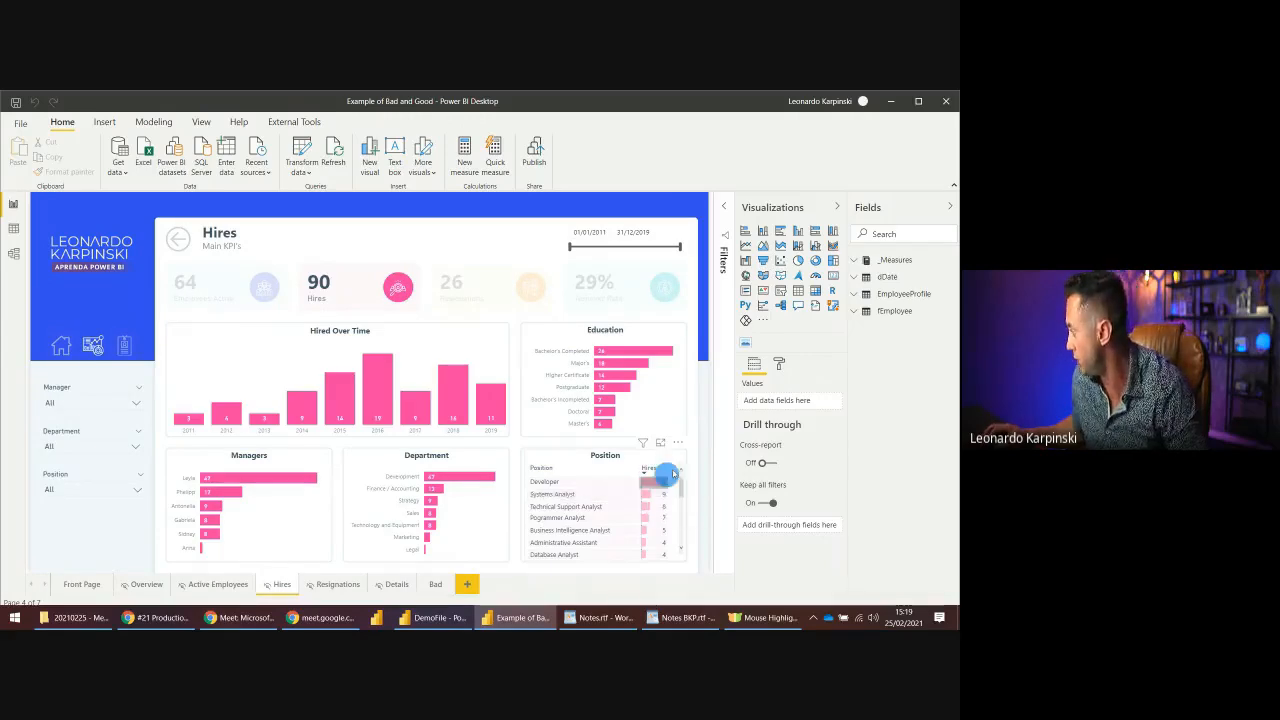
{"action": "left_click", "coordinate": [184, 239], "text": "ctrl"}
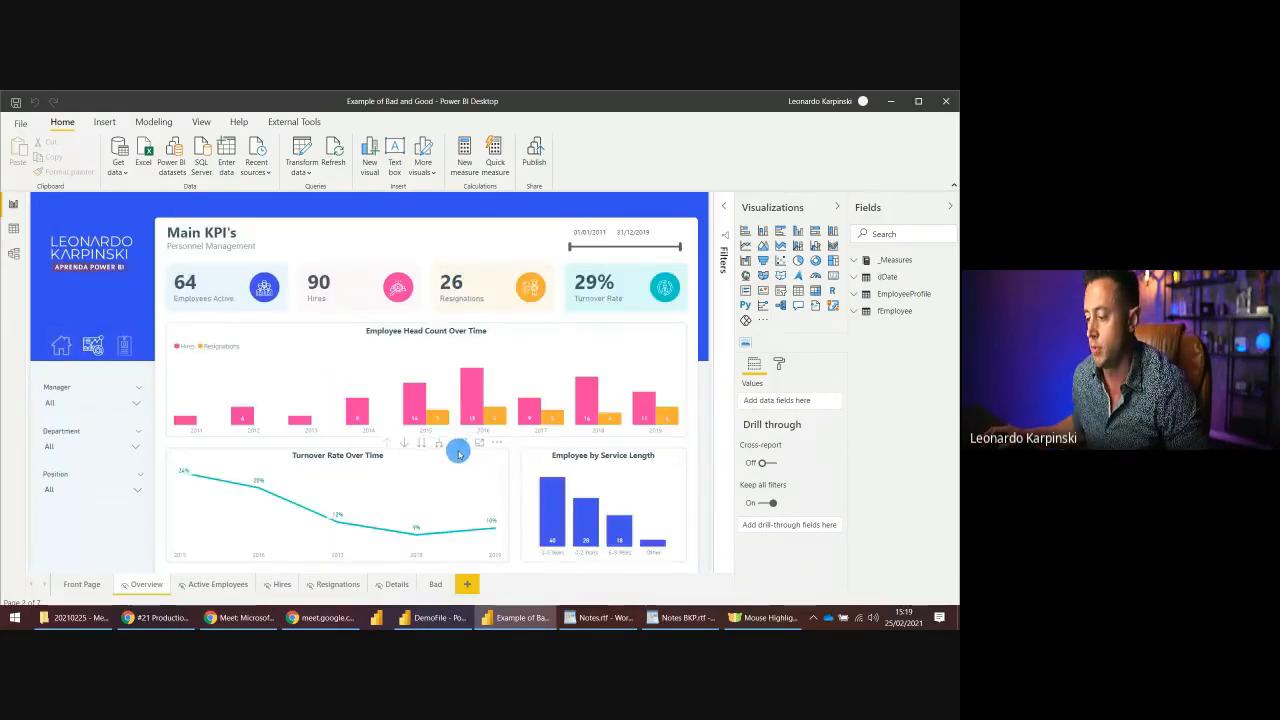
{"action": "left_click", "coordinate": [530, 289], "text": "ctrl"}
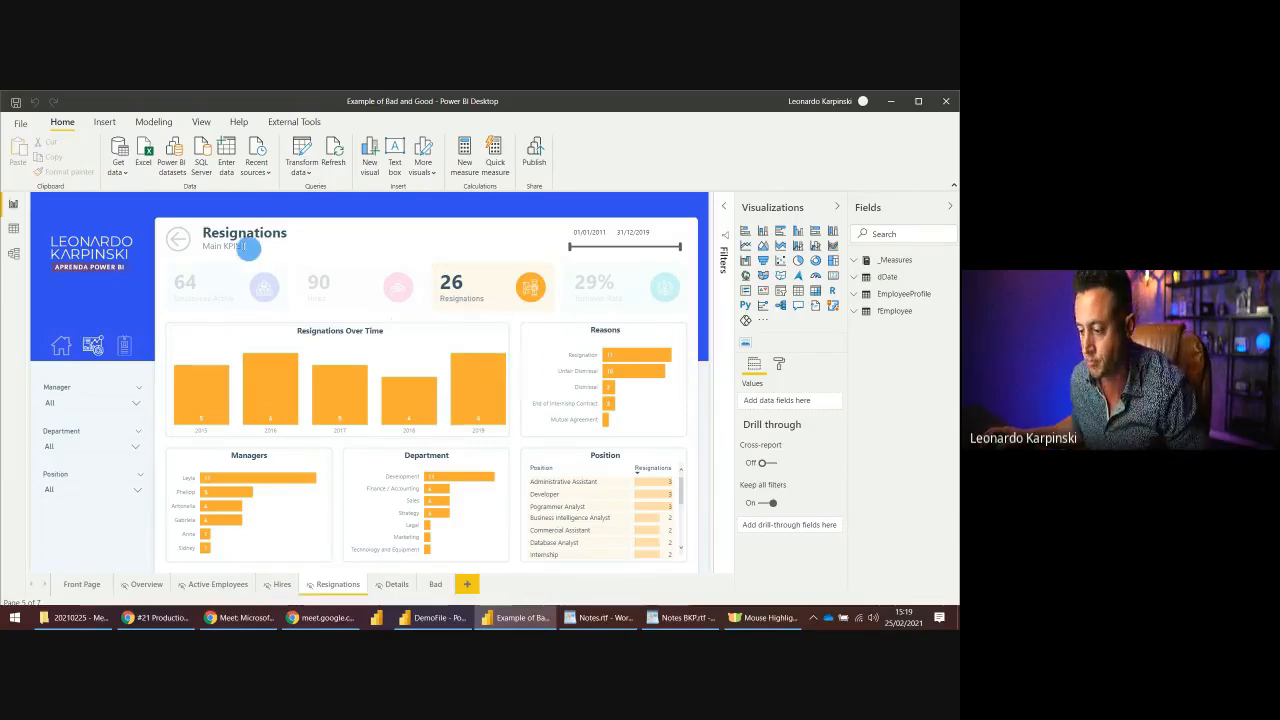
{"action": "left_click", "coordinate": [174, 242], "text": "ctrl"}
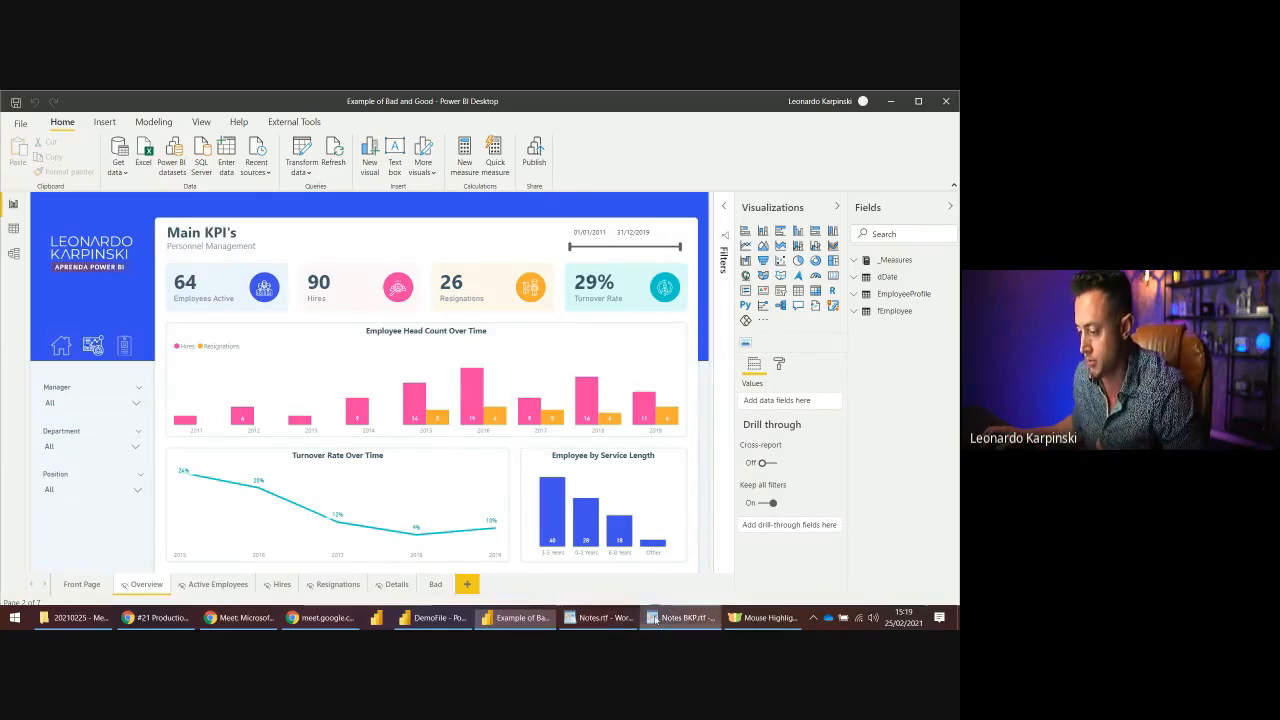
{"action": "left_click", "coordinate": [604, 618]}
{"action": "left_click", "coordinate": [464, 399]}
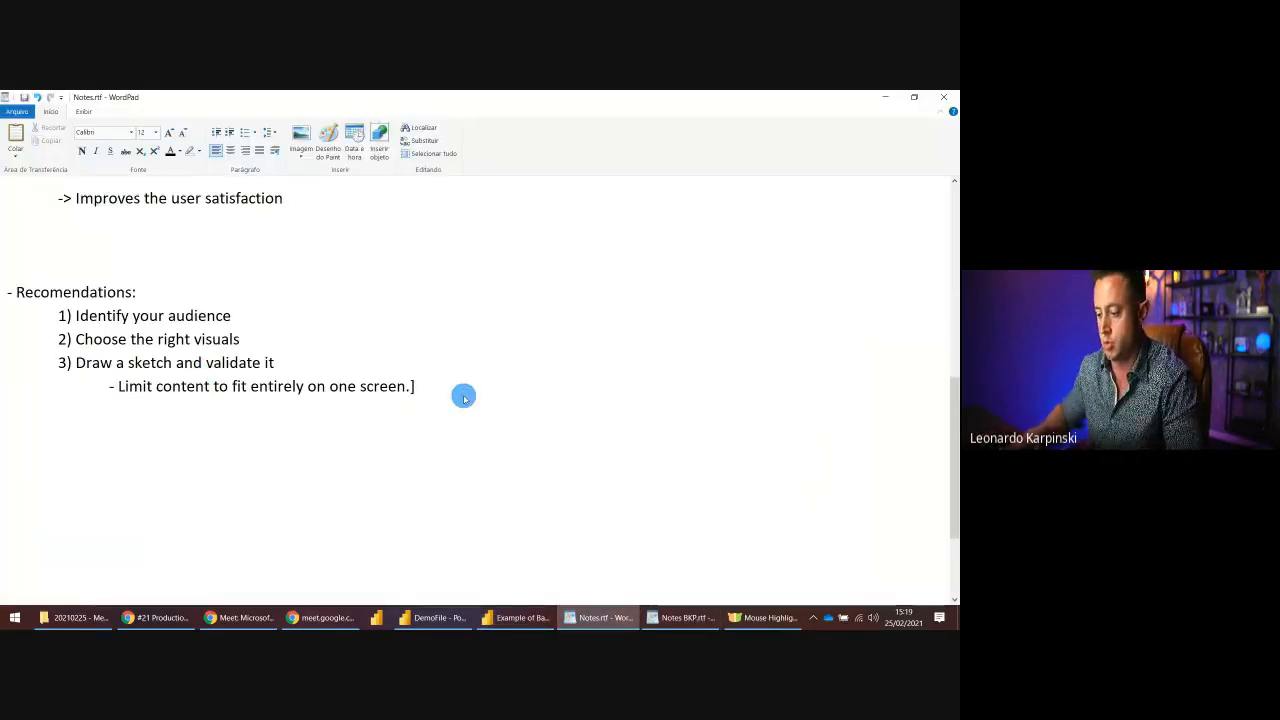
{"action": "key", "text": "Return"}
{"action": "left_click", "coordinate": [681, 618]}
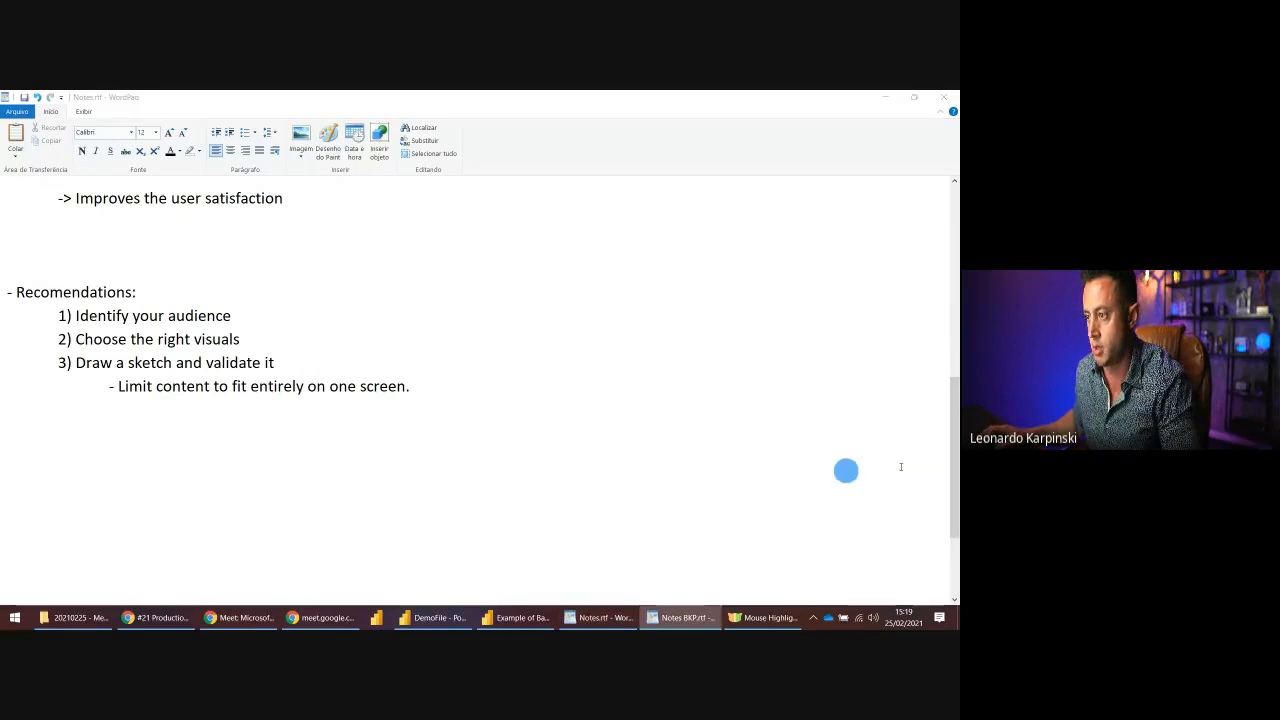
{"action": "left_click", "coordinate": [183, 406]}
{"action": "type", "text": "4) Choose the right theme and keep consistency (https://color.adobe.com/pt/create/color-wheel)"}
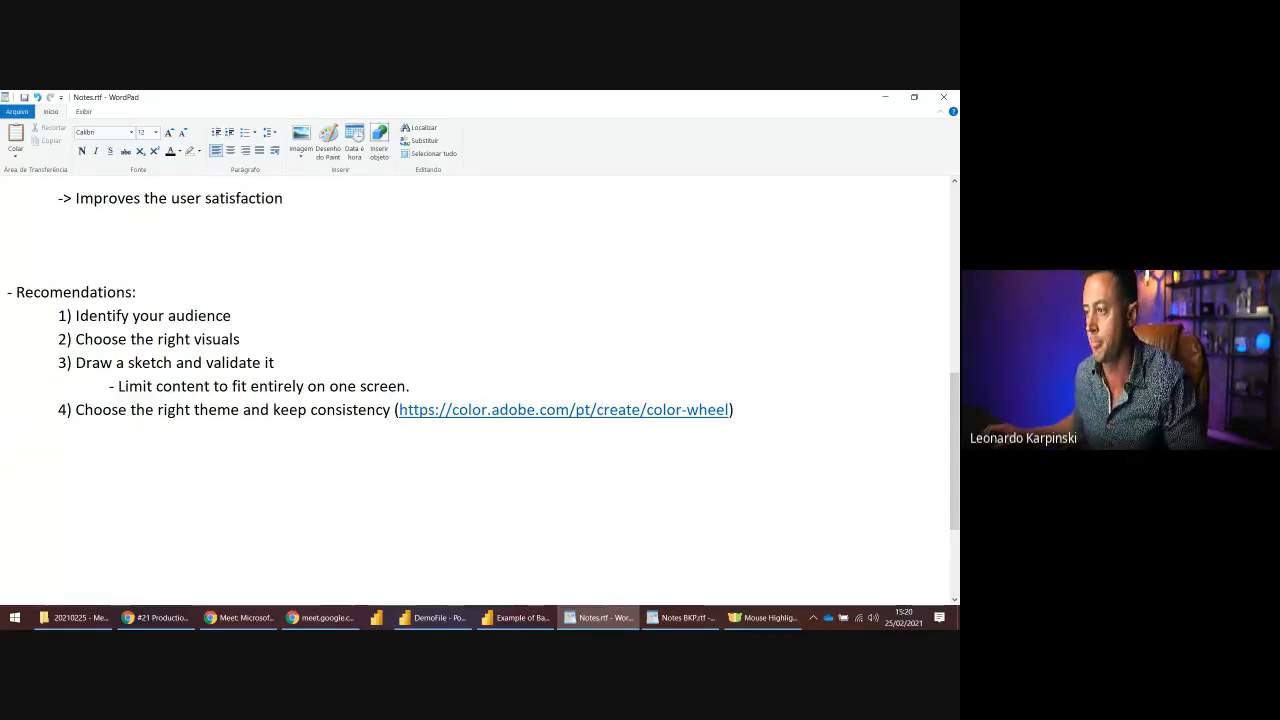
- Add the bold recommendation "5) Create a customized background (WOW effect)" below the fourth one in the notes
{"action": "key", "text": "alt+Tab"}
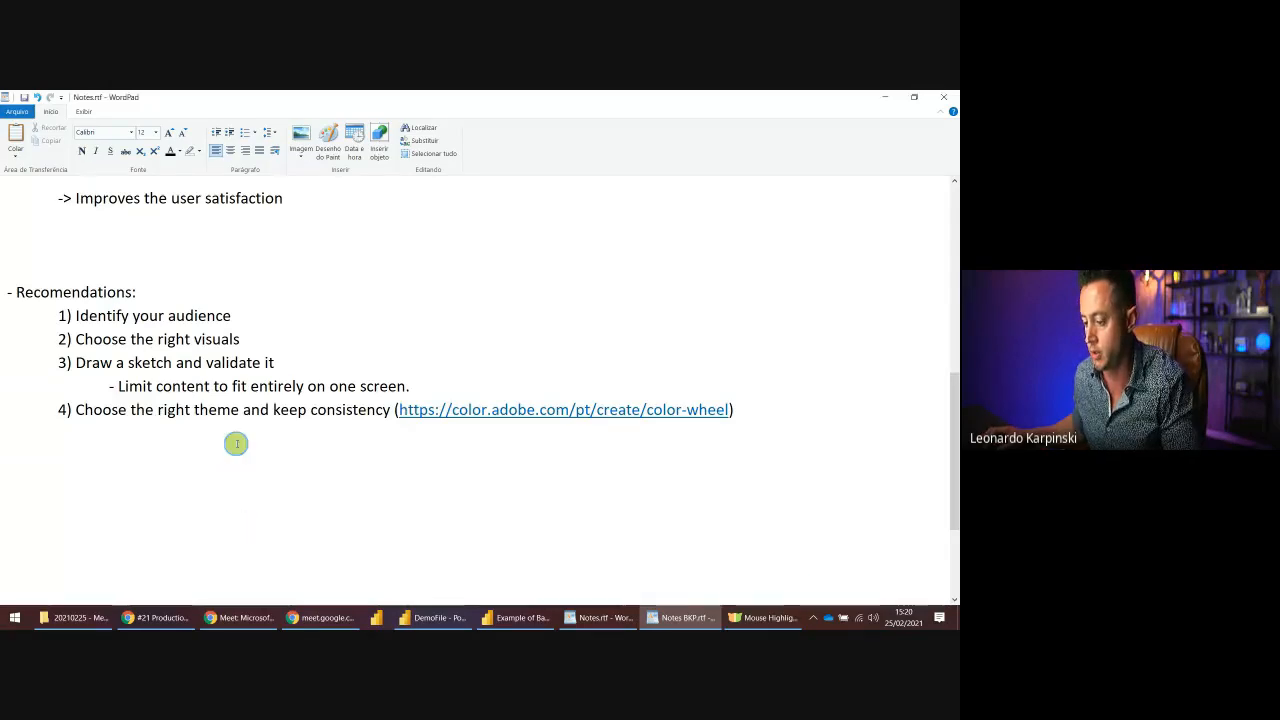
{"action": "left_click", "coordinate": [205, 433]}
{"action": "type", "text": "5) Create a customized background (WOW effect)"}
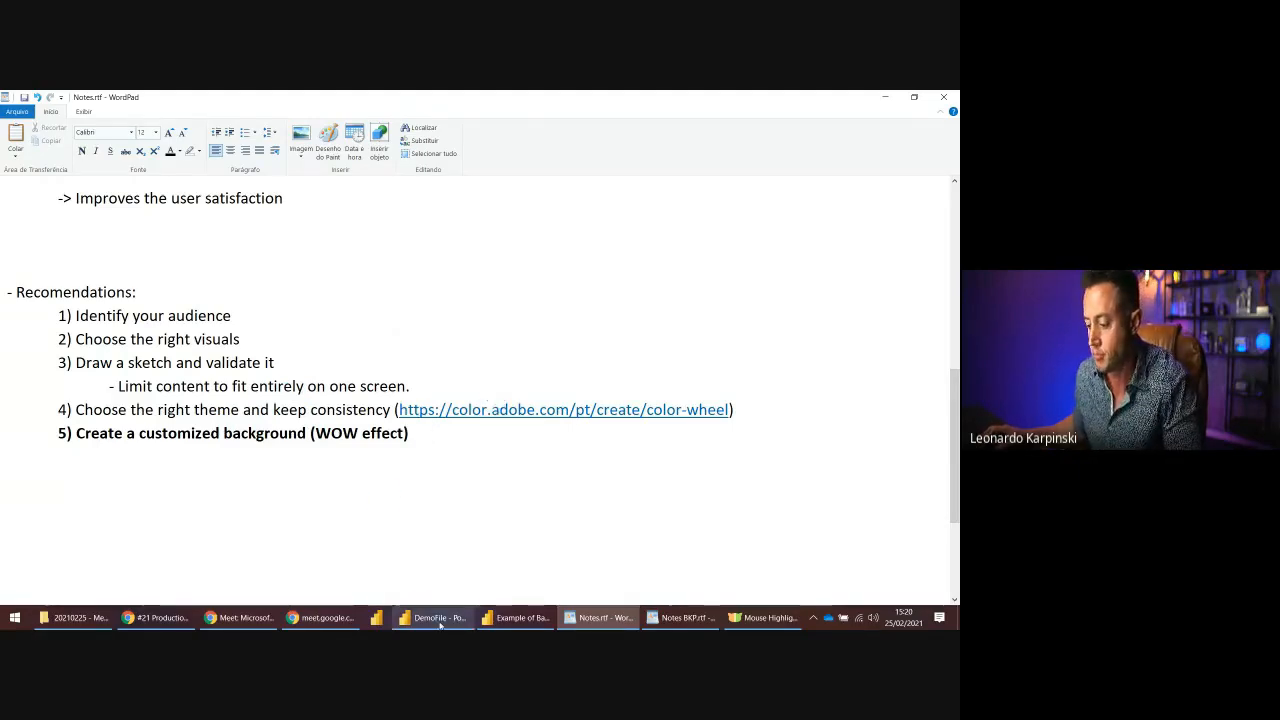
- Show the No Background page of DemoFile in Power BI, then bring up Background.pptx in PowerPoint, maximized
{"action": "mouse_move", "coordinate": [440, 622]}
{"action": "left_click", "coordinate": [405, 568]}
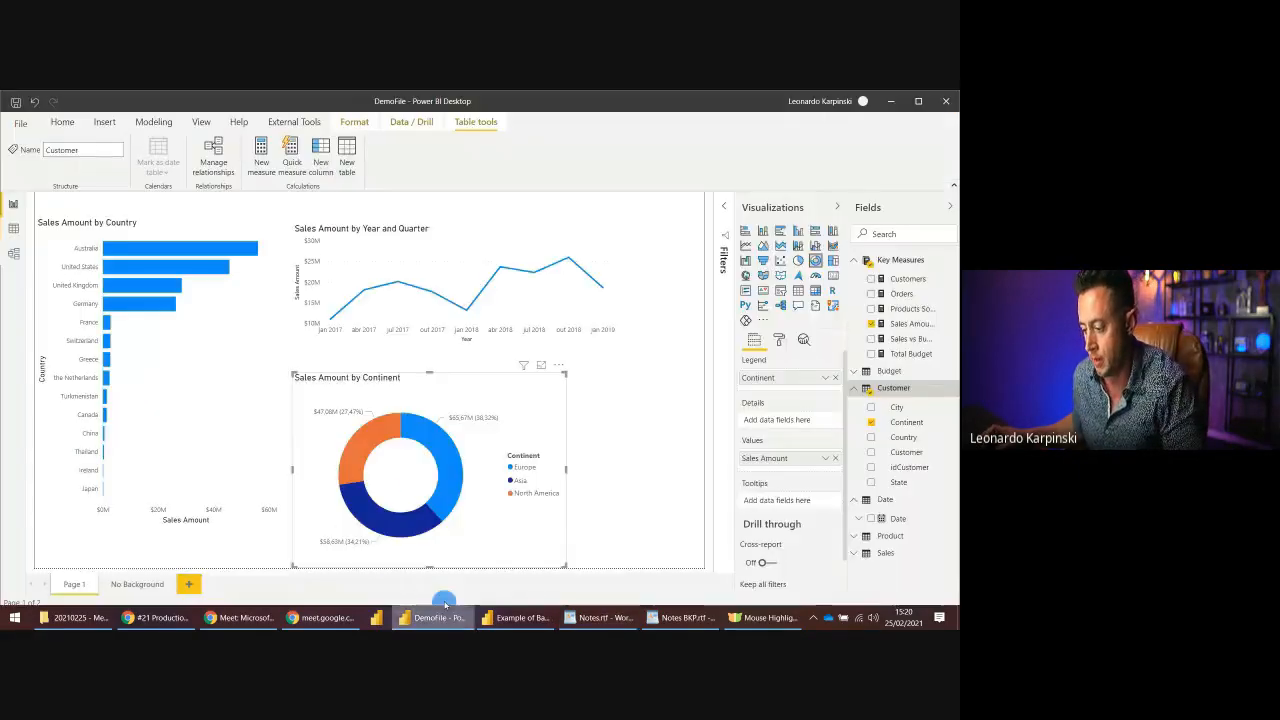
{"action": "left_click", "coordinate": [137, 584]}
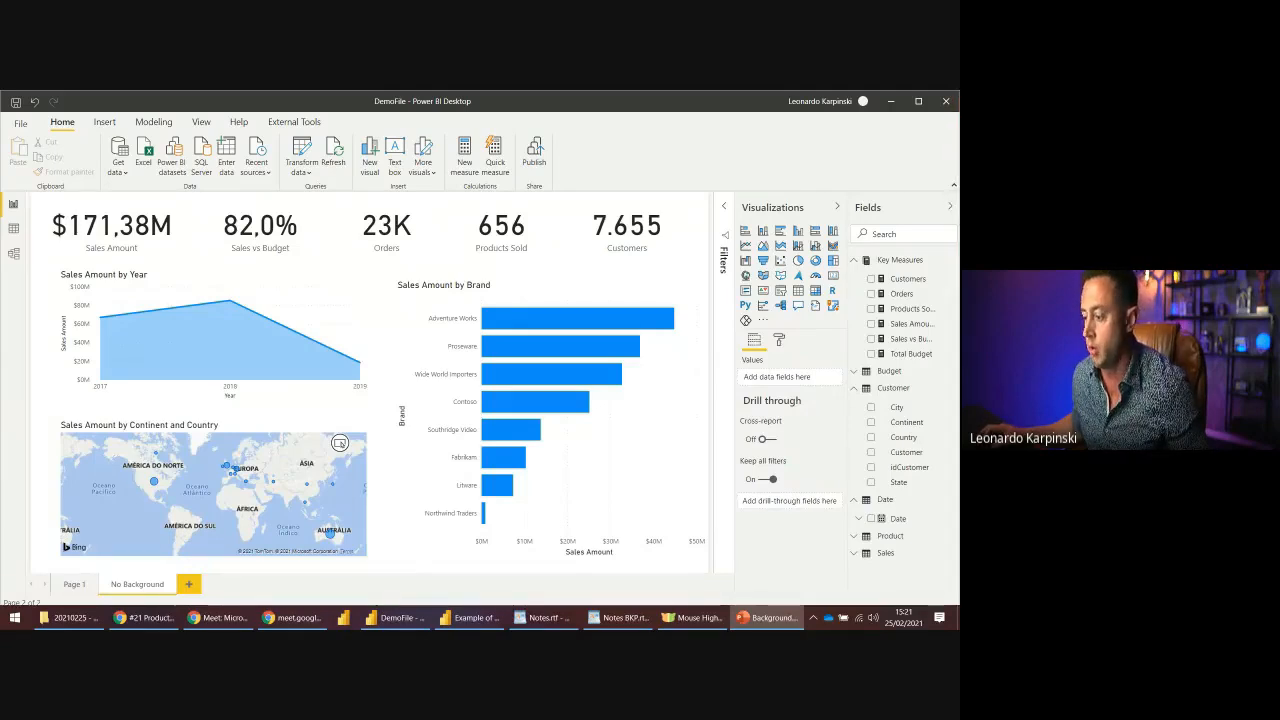
{"action": "left_click_drag", "start_coordinate": [958, 262], "coordinate": [502, 167]}
{"action": "double_click", "coordinate": [502, 167]}
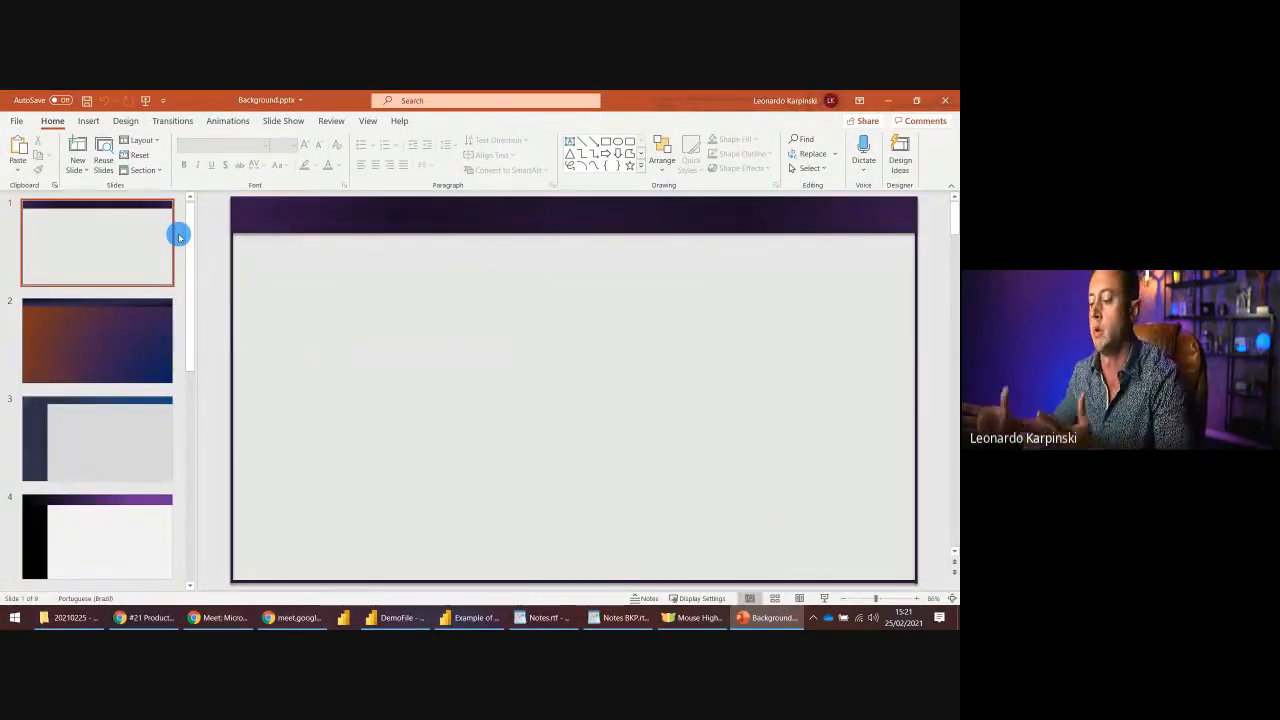
- Shrink the grey panel on slide 1 and reposition it just below the purple header
{"action": "left_click", "coordinate": [457, 269]}
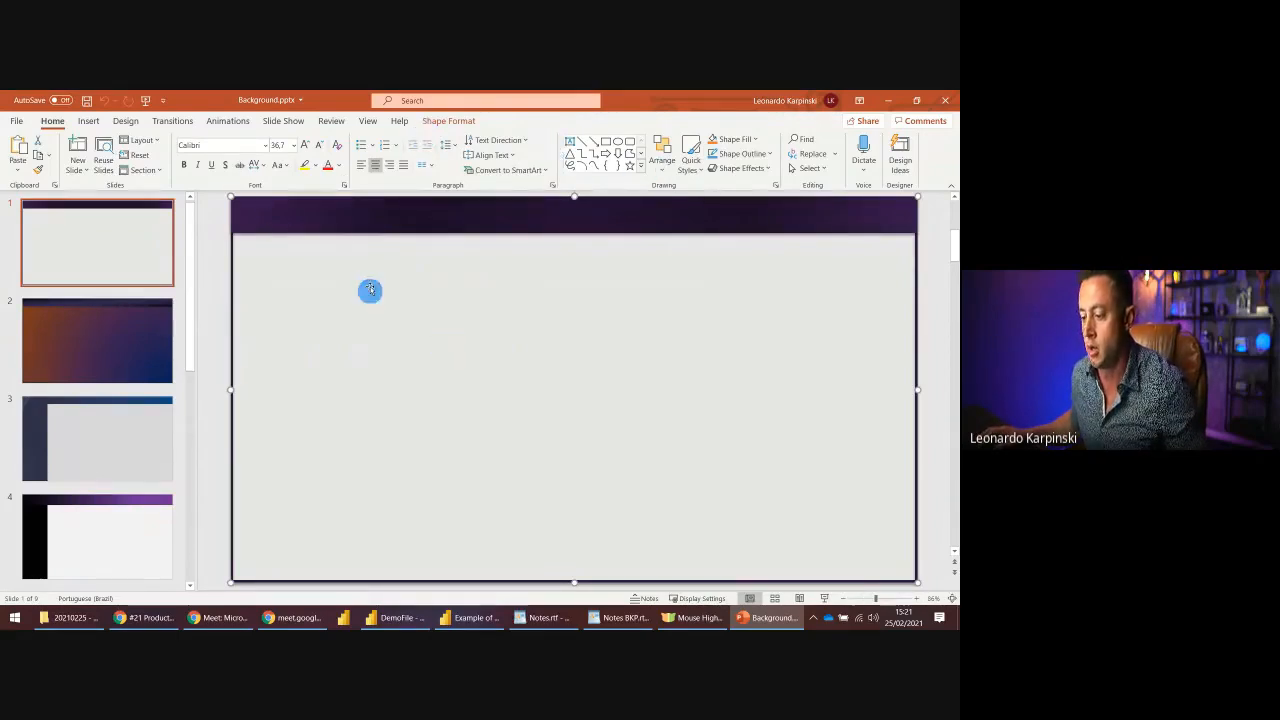
{"action": "left_click_drag", "start_coordinate": [229, 198], "coordinate": [343, 314]}
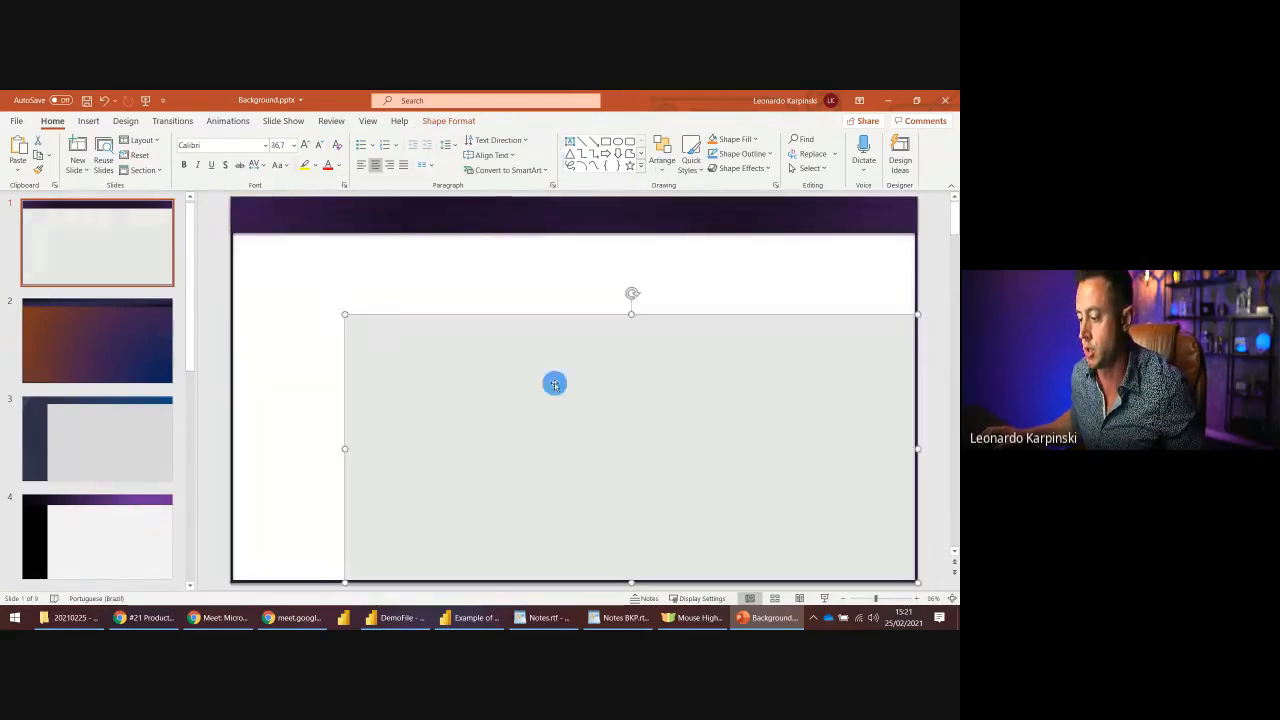
{"action": "left_click_drag", "start_coordinate": [554, 380], "coordinate": [420, 323]}
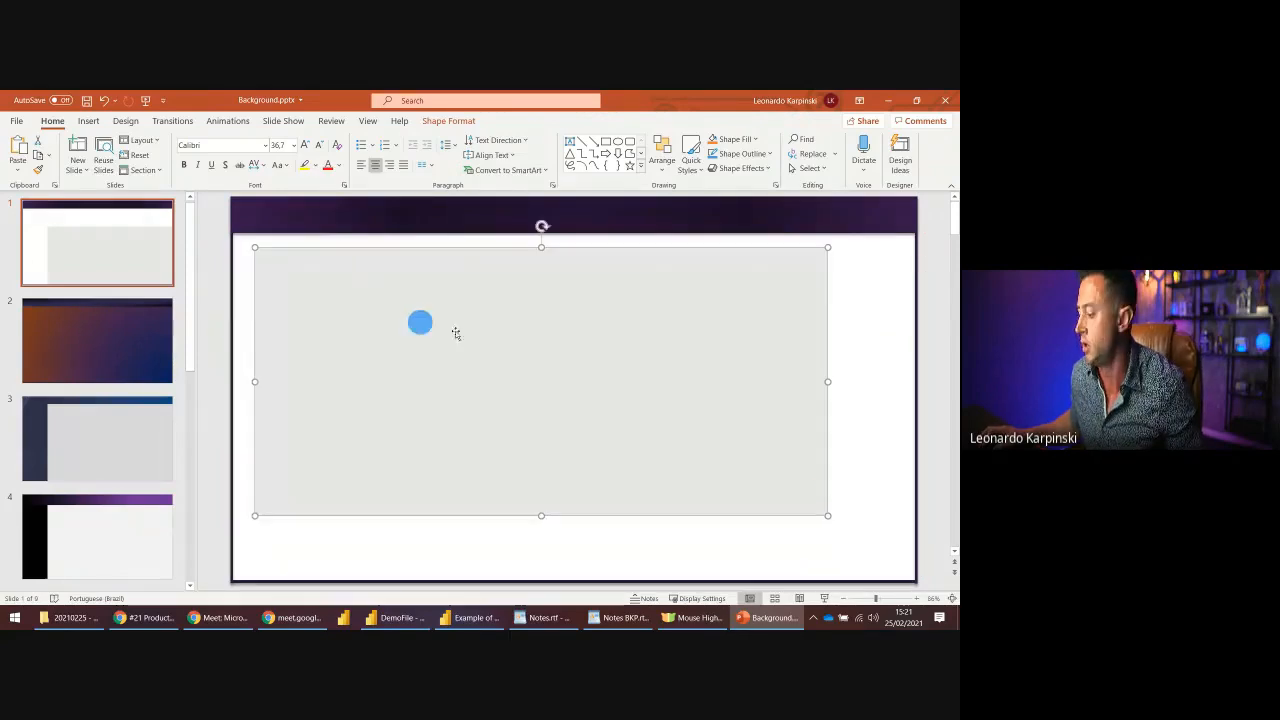
{"action": "left_click_drag", "start_coordinate": [827, 514], "coordinate": [622, 460]}
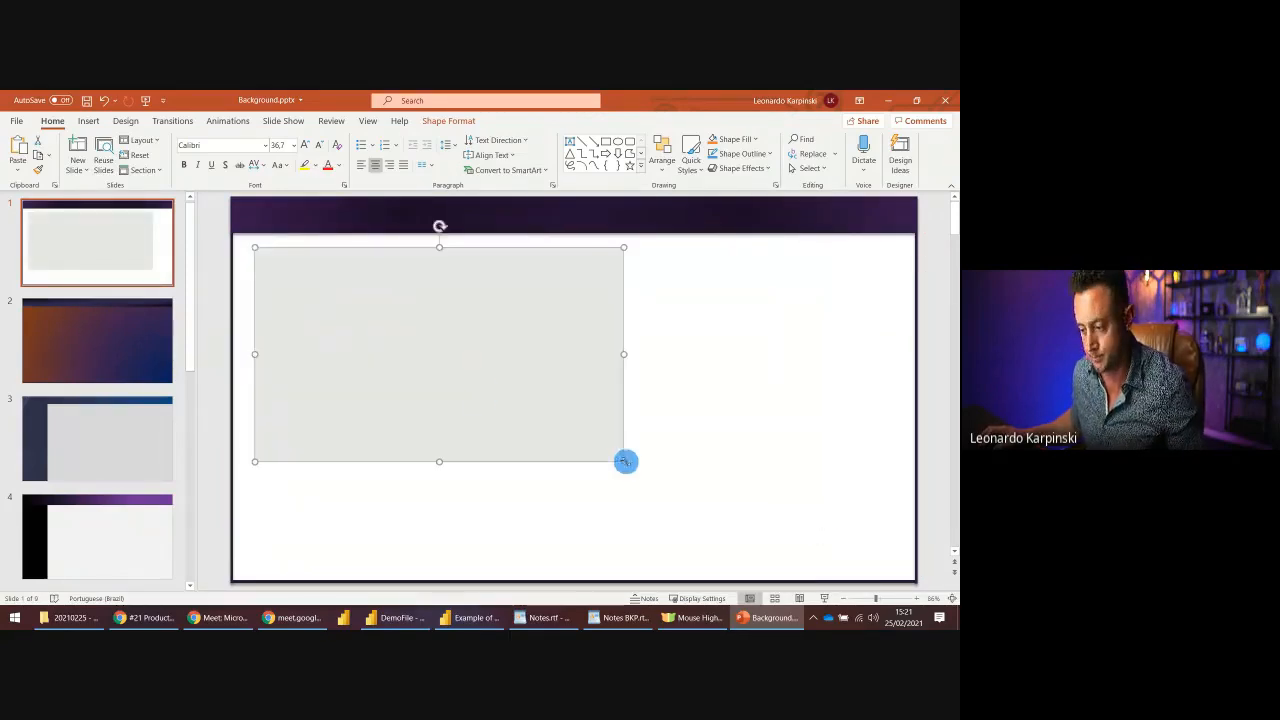
{"action": "left_click_drag", "start_coordinate": [481, 392], "coordinate": [467, 390]}
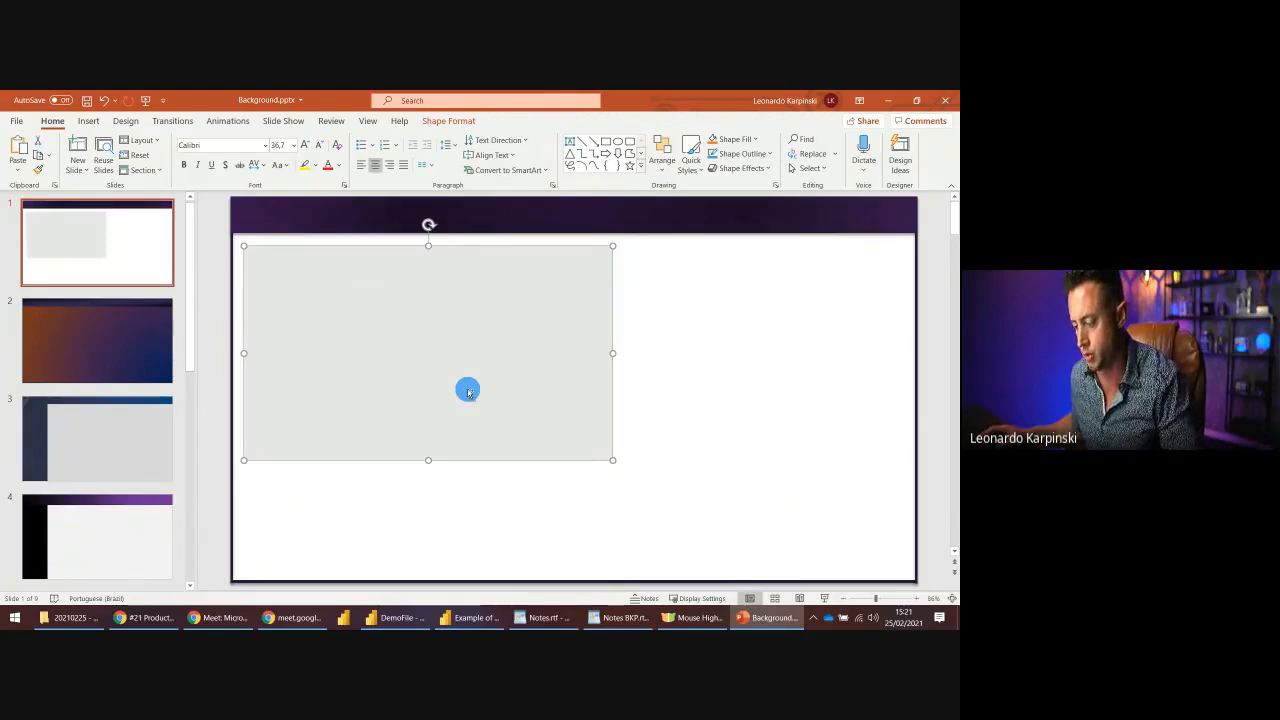
- Undo the resizing and moving of slide 1's grey panel
{"action": "key", "text": "ctrl+z"}
{"action": "key", "text": "ctrl+z"}
{"action": "key", "text": "ctrl+z"}
{"action": "key", "text": "ctrl+z"}
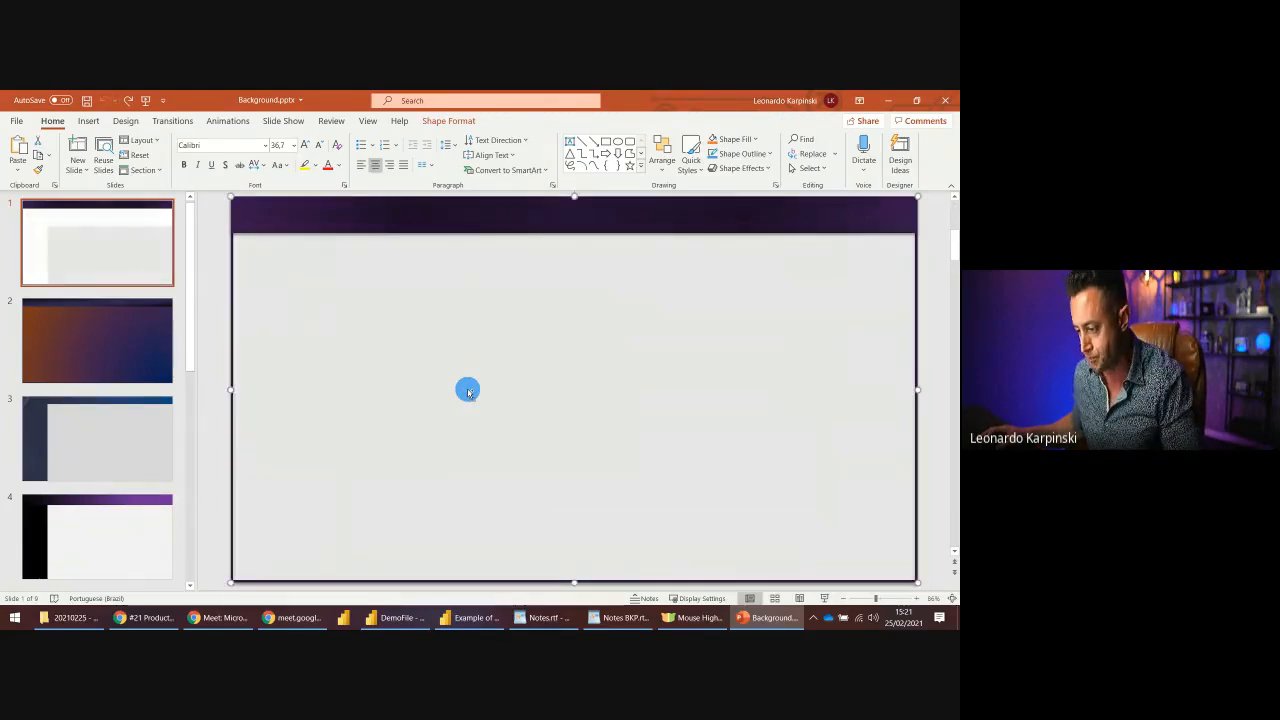
- Review the background designs on slides 2 through 9
{"action": "left_click", "coordinate": [99, 339]}
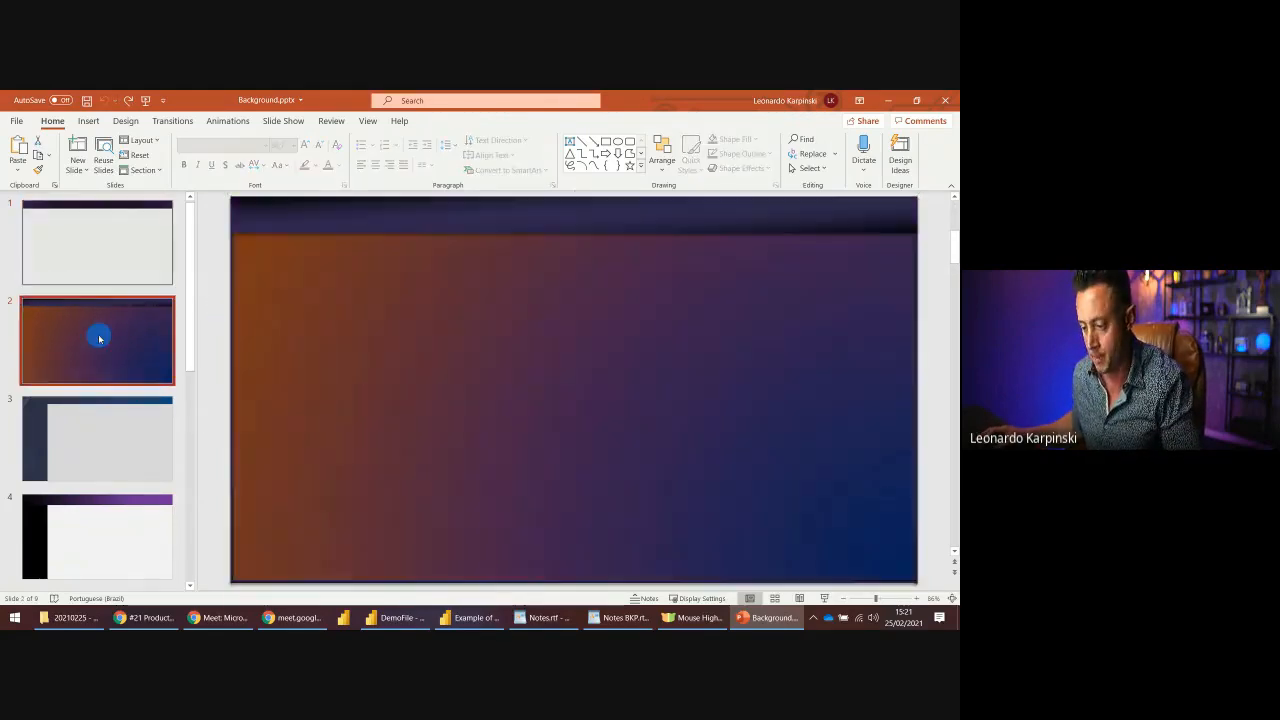
{"action": "key", "text": "Down"}
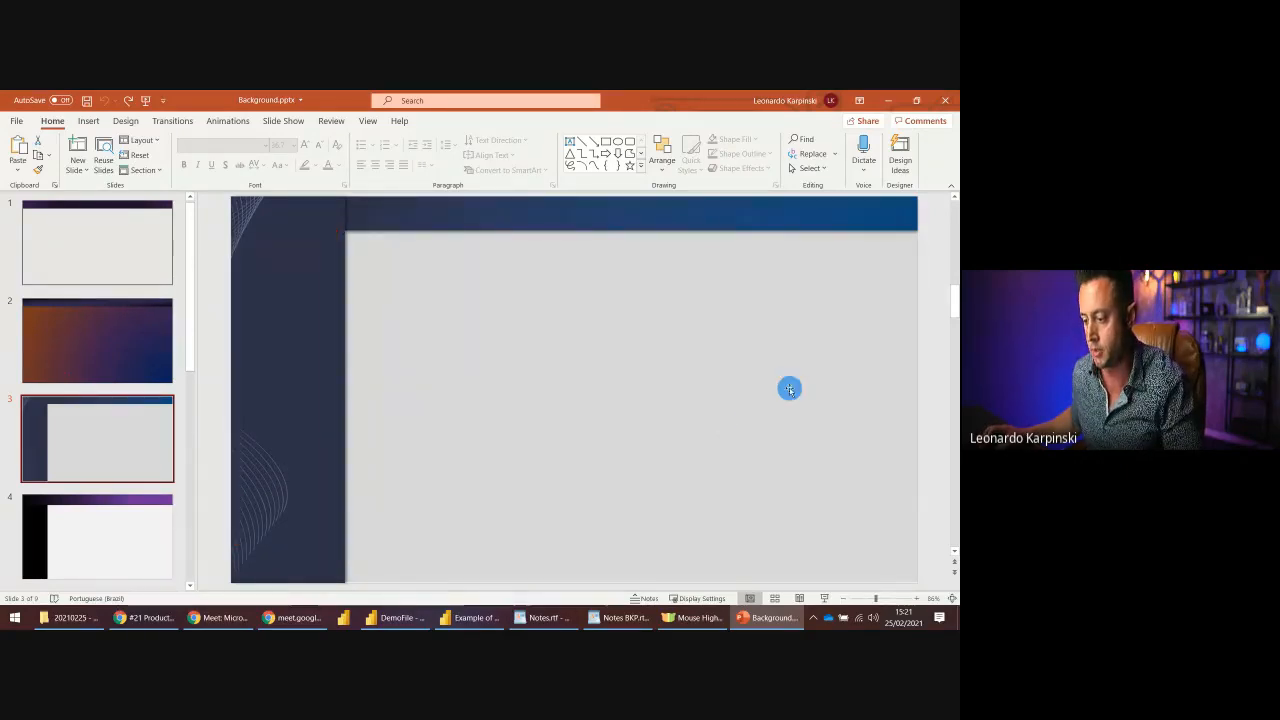
{"action": "key", "text": "Down"}
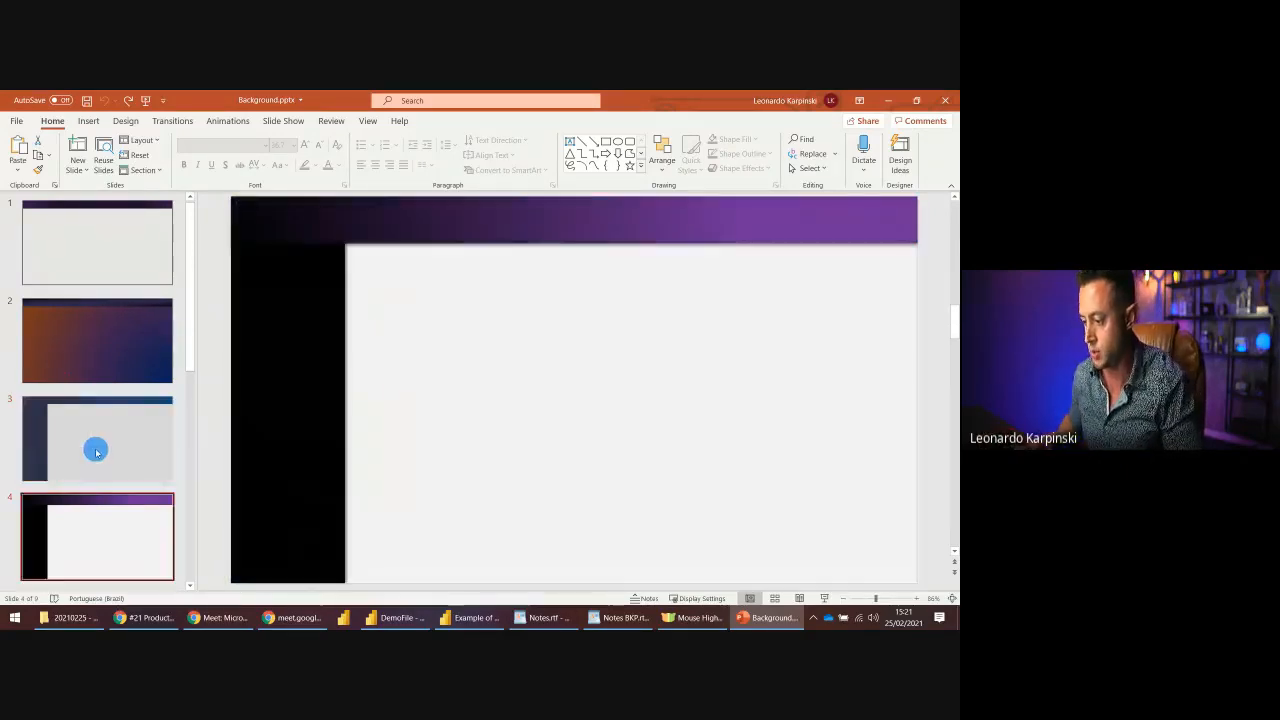
{"action": "key", "text": "Down"}
{"action": "key", "text": "Down"}
{"action": "key", "text": "Down"}
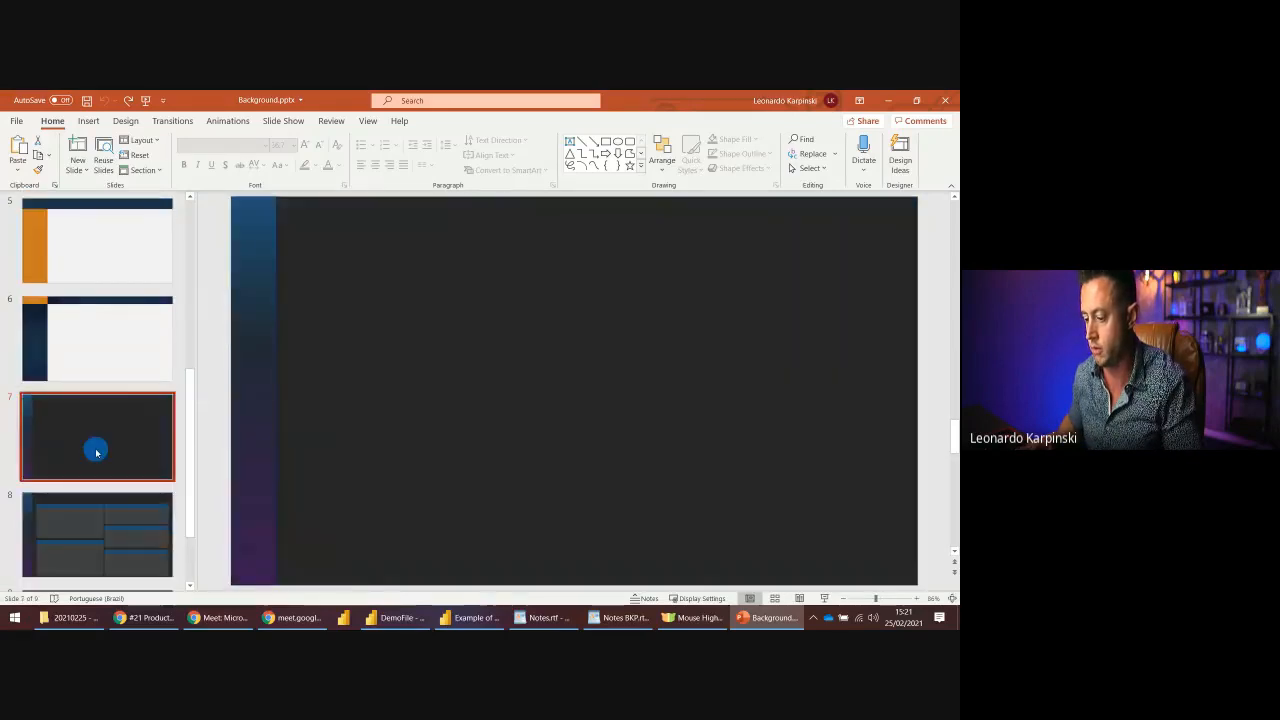
{"action": "key", "text": "Down"}
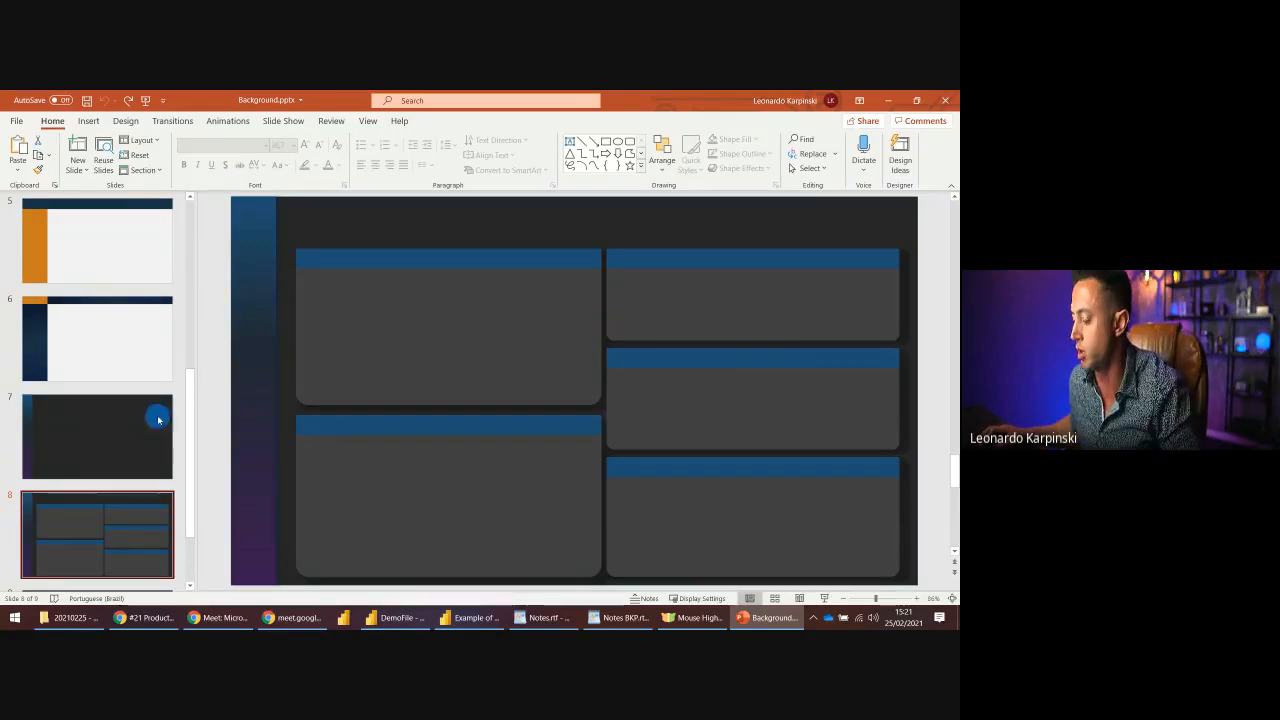
{"action": "scroll", "coordinate": [100, 500], "scroll_direction": "down", "scroll_amount": 2}
{"action": "left_click", "coordinate": [140, 535]}
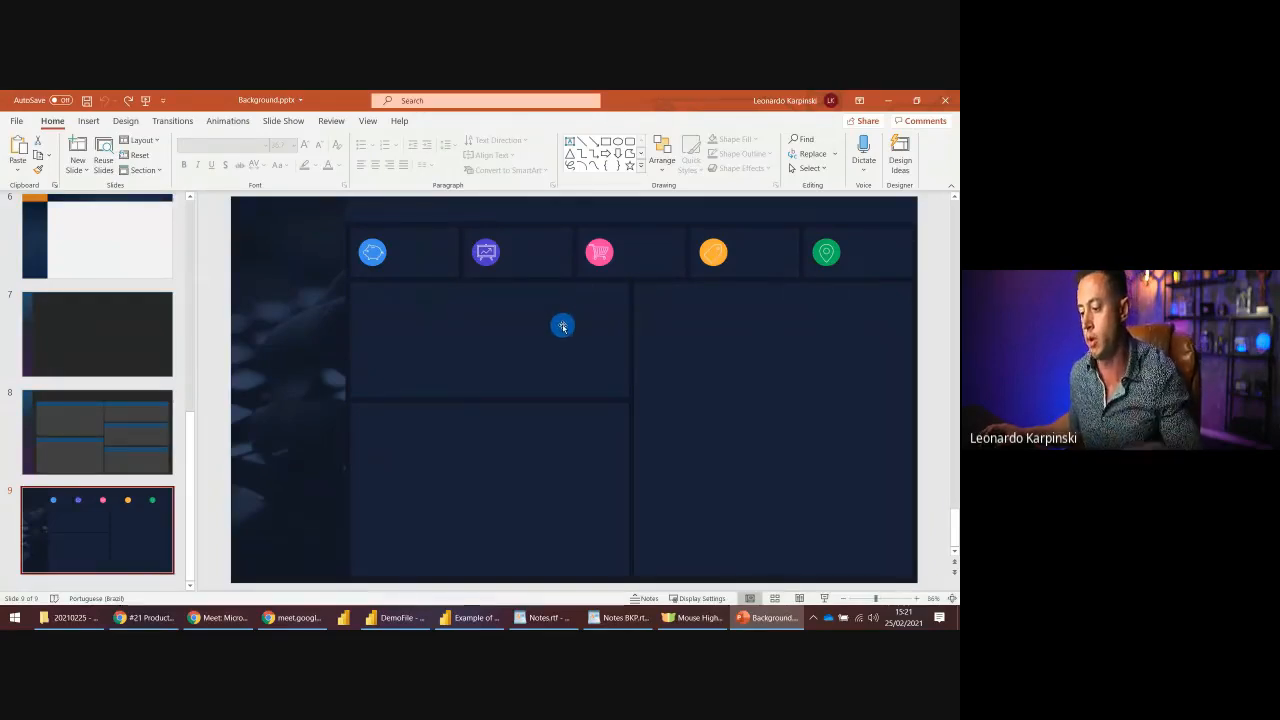
- Compare slide 9's panel layout with the No Background page of DemoFile in Power BI, returning to PowerPoint
{"action": "left_click", "coordinate": [465, 318]}
{"action": "mouse_move", "coordinate": [431, 334]}
{"action": "left_mouse_down"}
{"action": "mouse_move", "coordinate": [357, 366]}
{"action": "mouse_move", "coordinate": [394, 346]}
{"action": "mouse_move", "coordinate": [326, 347]}
{"action": "mouse_move", "coordinate": [431, 332]}
{"action": "left_mouse_up"}
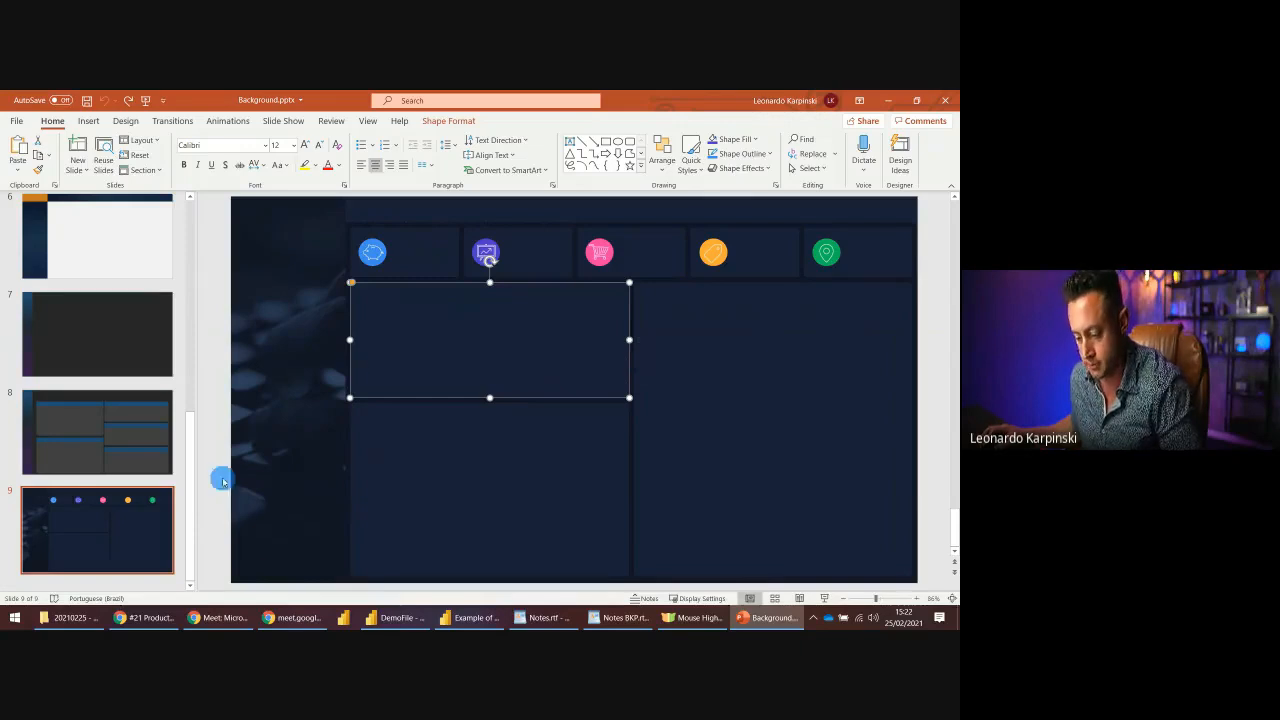
{"action": "left_click", "coordinate": [399, 618]}
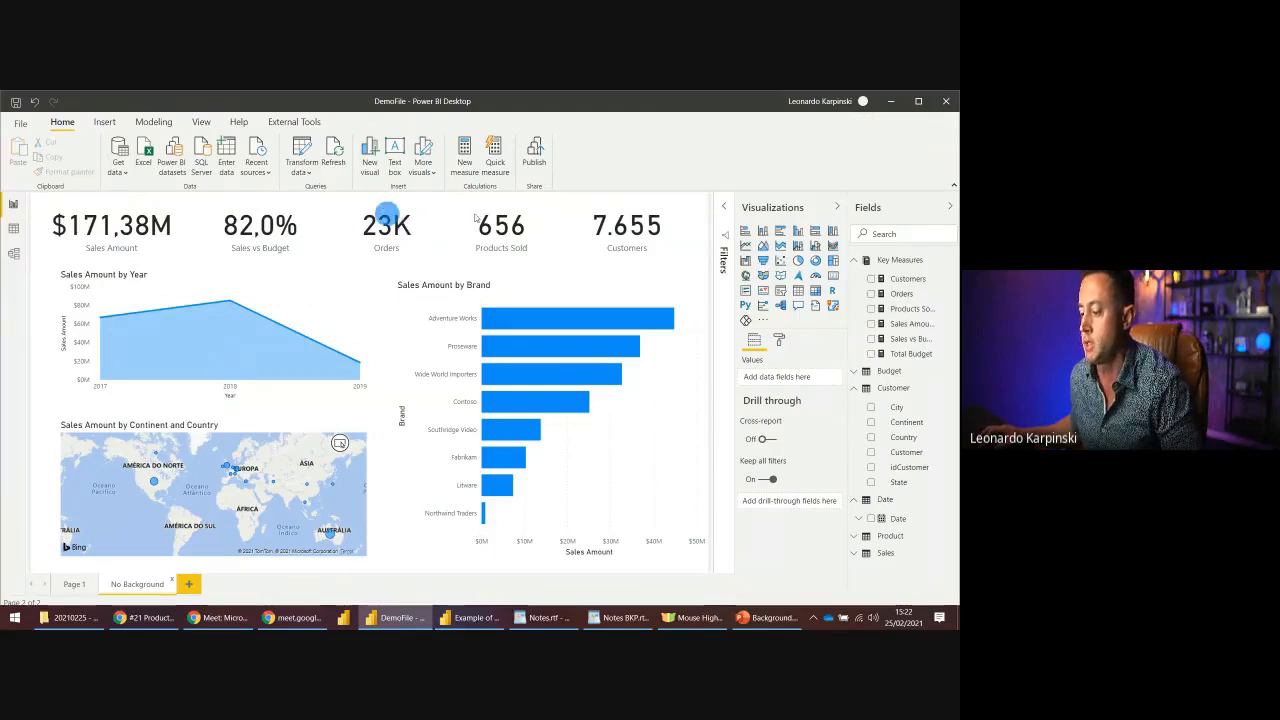
{"action": "left_click", "coordinate": [767, 616]}
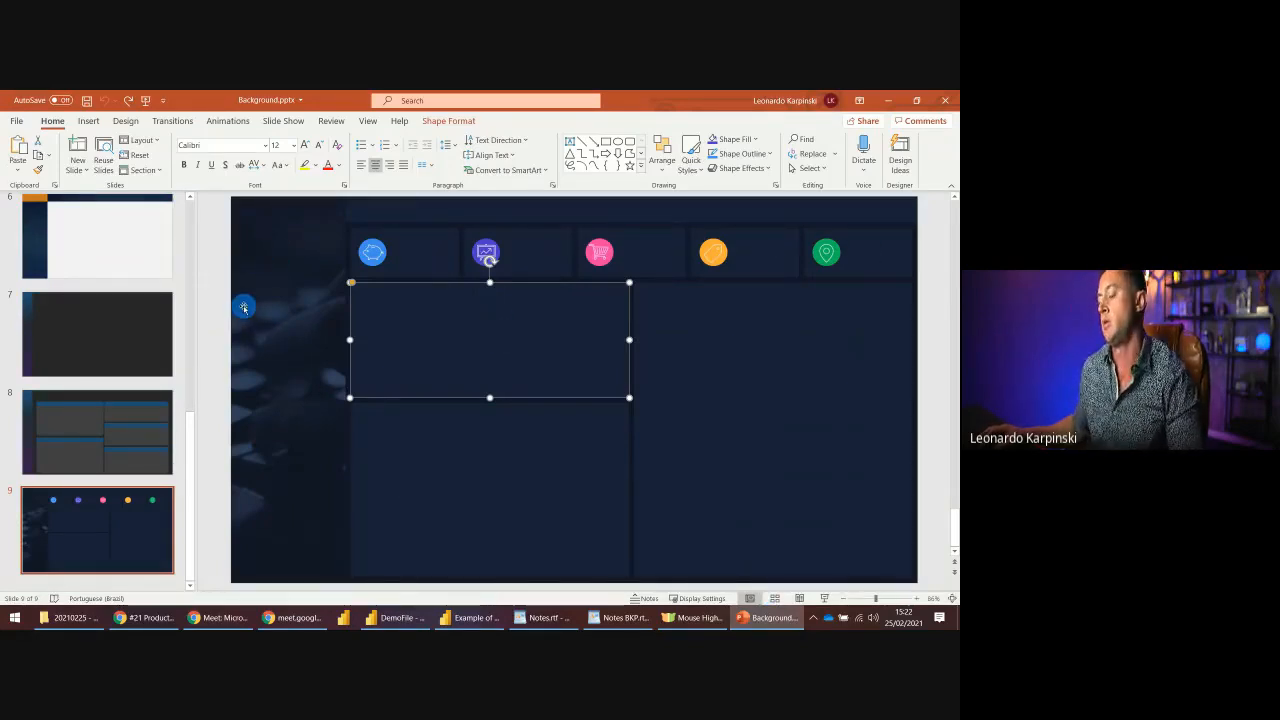
{"action": "left_click", "coordinate": [205, 303]}
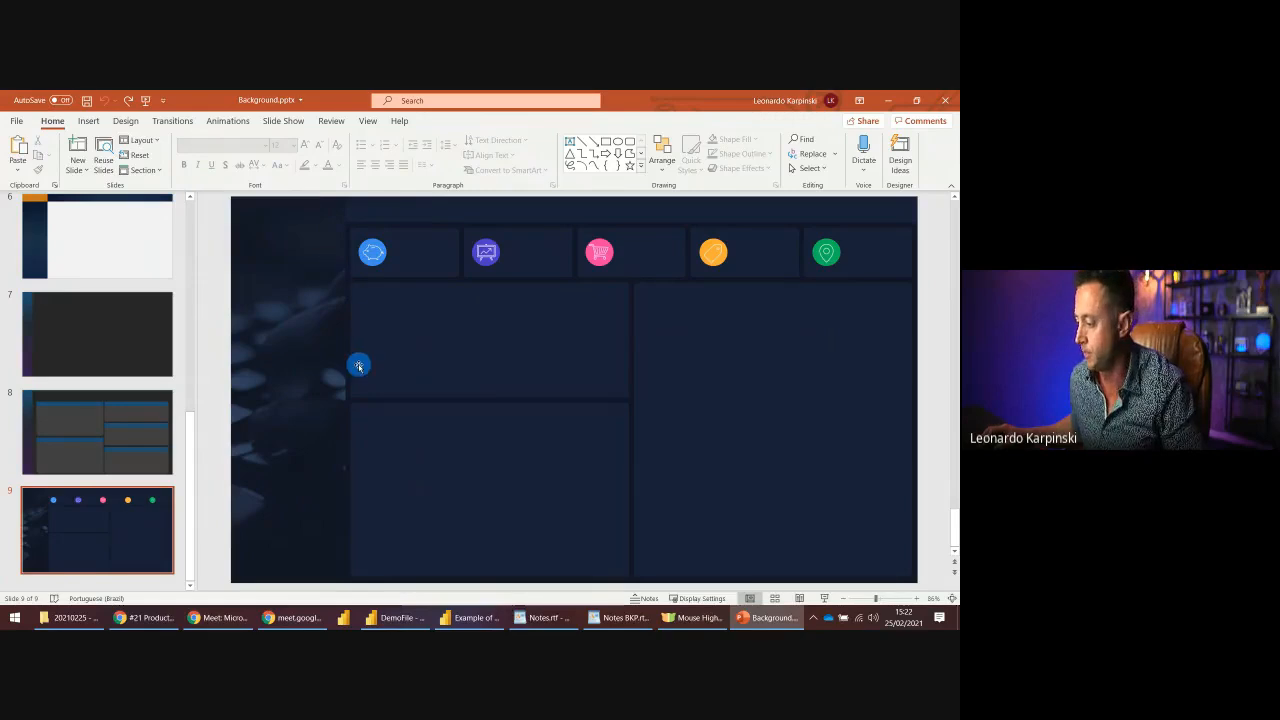
- Give the smaller content panel directly below the KPI cards on slide 9 a light lavender solid fill
{"action": "left_click", "coordinate": [431, 338]}
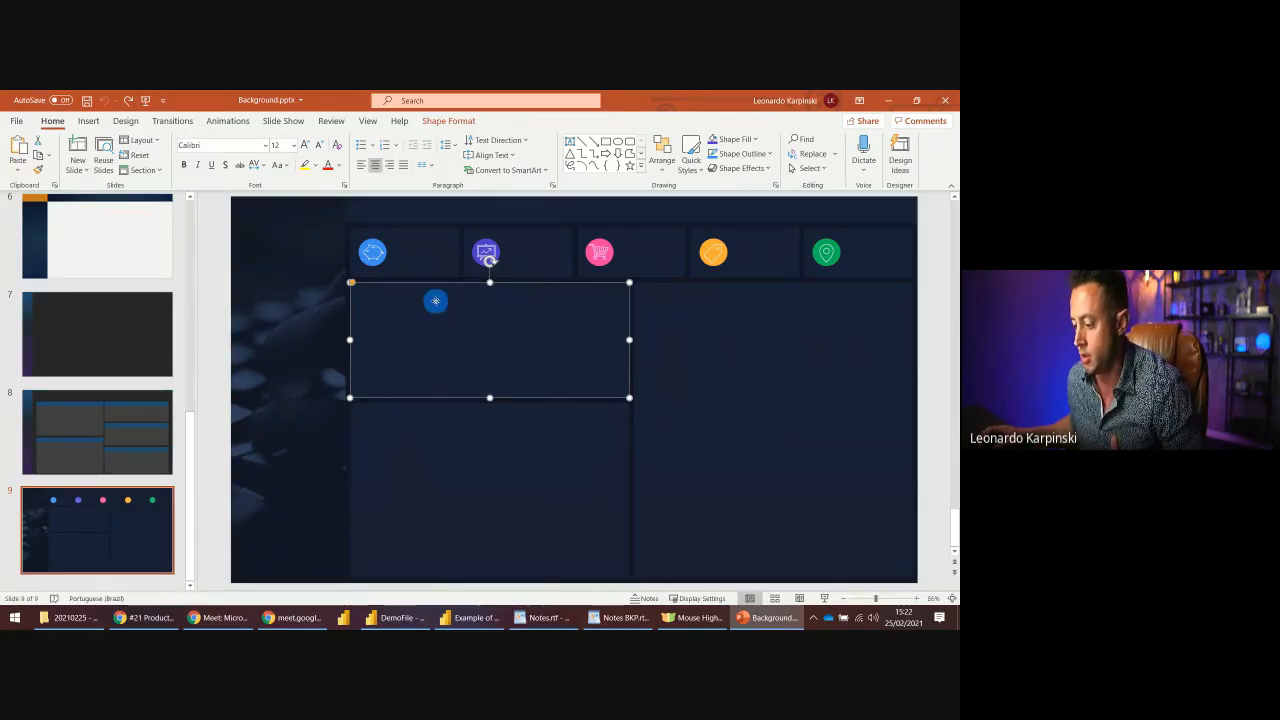
{"action": "right_click", "coordinate": [437, 303]}
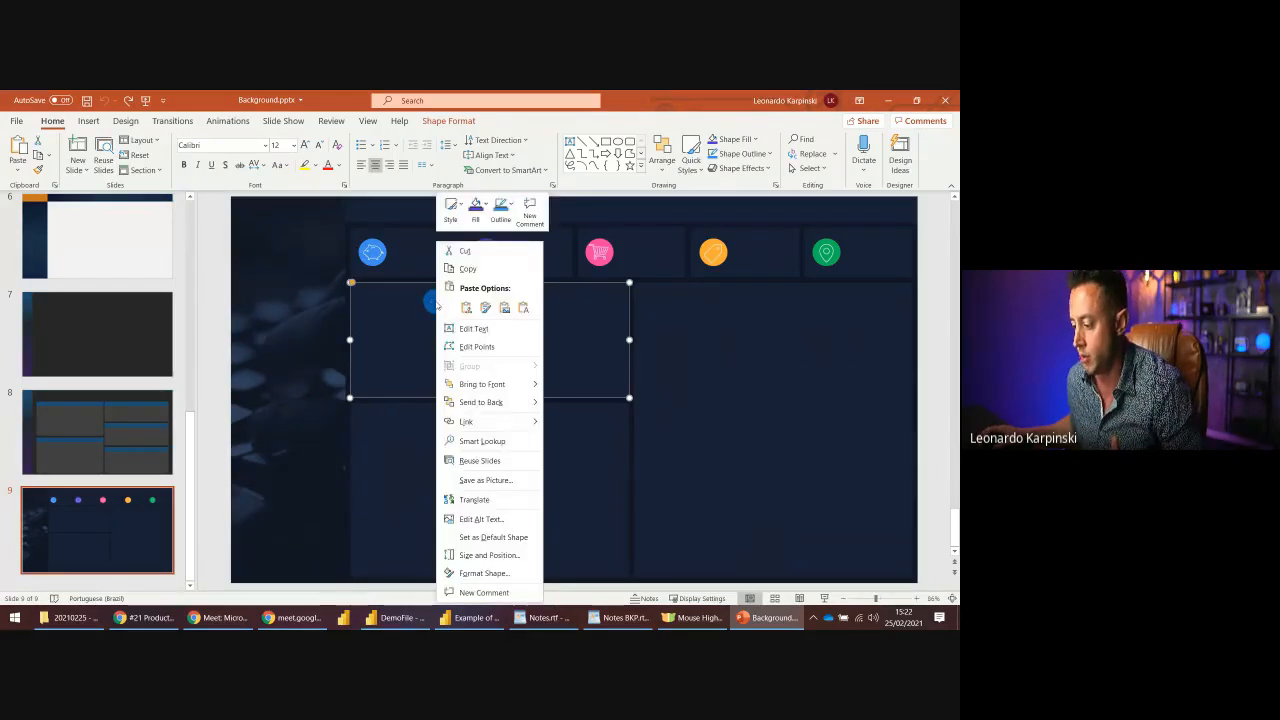
{"action": "left_click", "coordinate": [484, 574]}
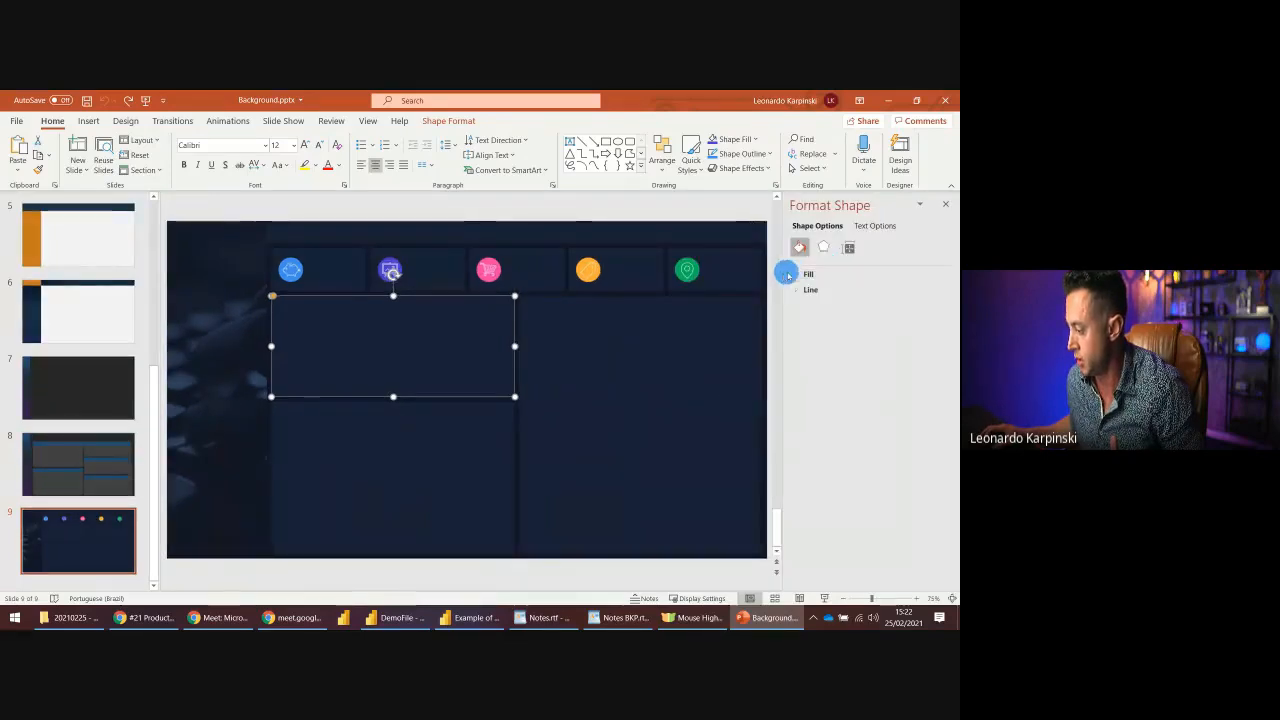
{"action": "left_click", "coordinate": [798, 274]}
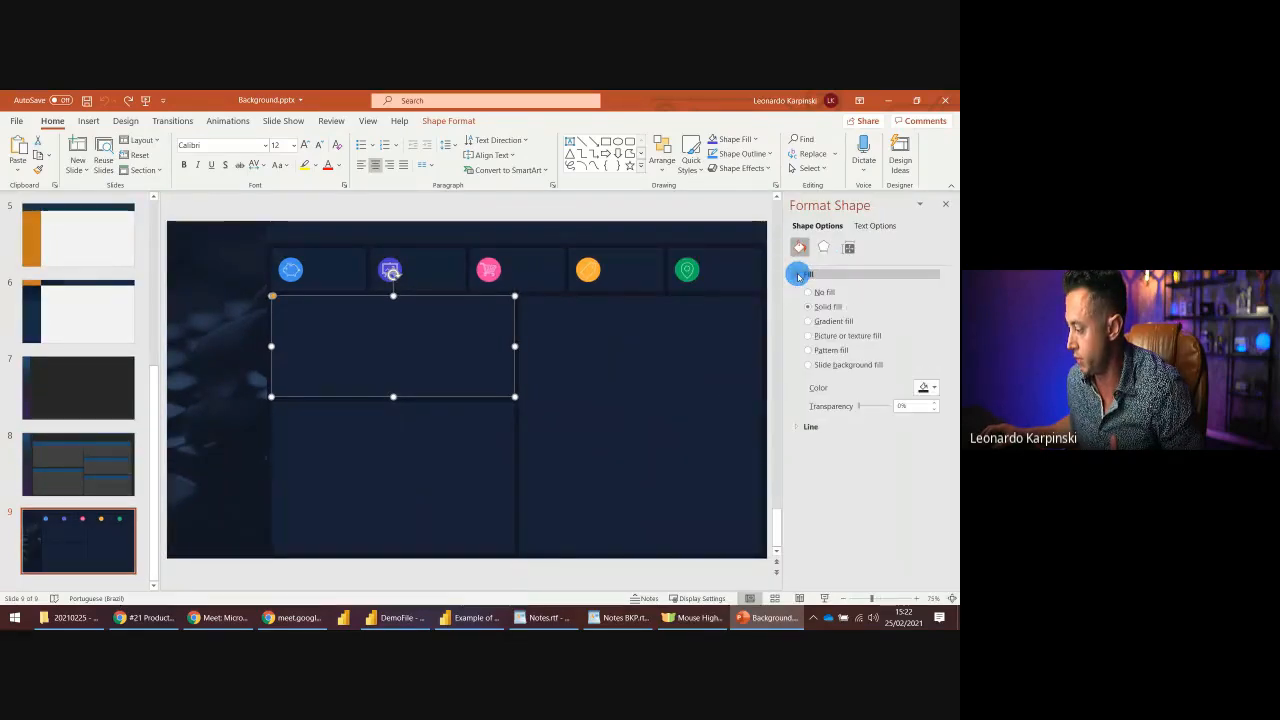
{"action": "left_click", "coordinate": [926, 388]}
{"action": "left_click", "coordinate": [903, 440]}
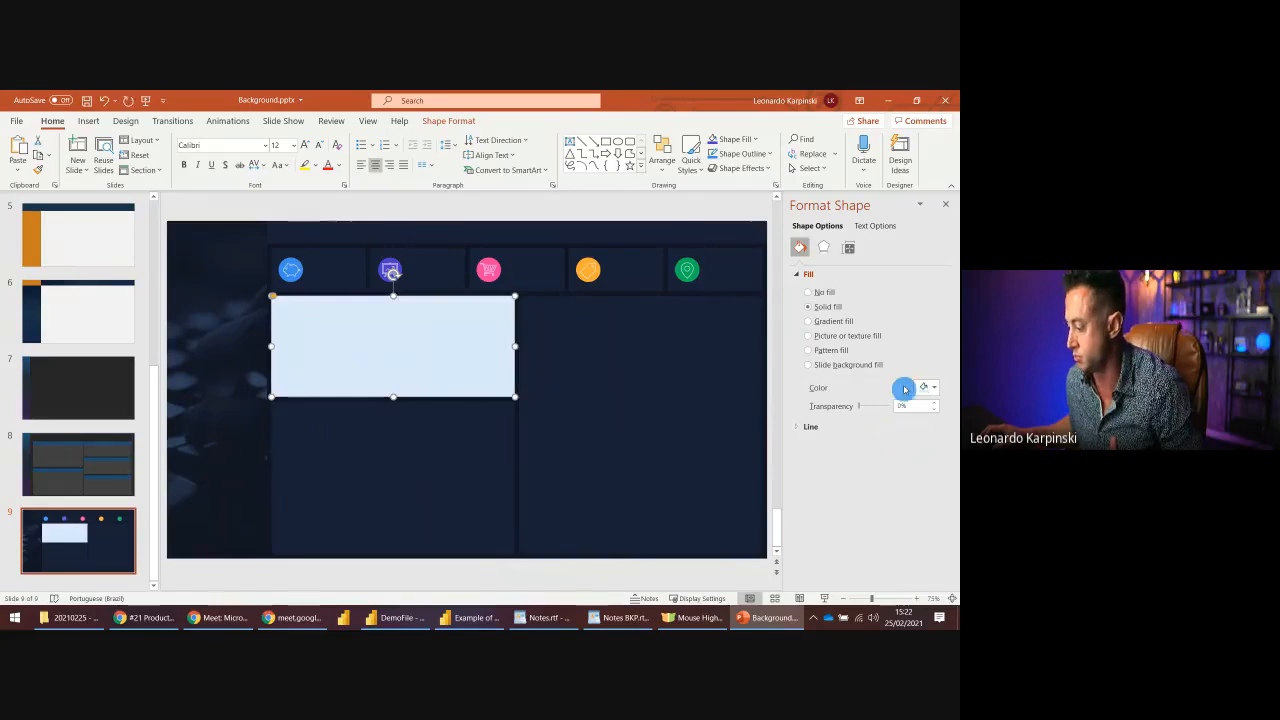
{"action": "left_click", "coordinate": [924, 390]}
{"action": "left_click", "coordinate": [922, 440]}
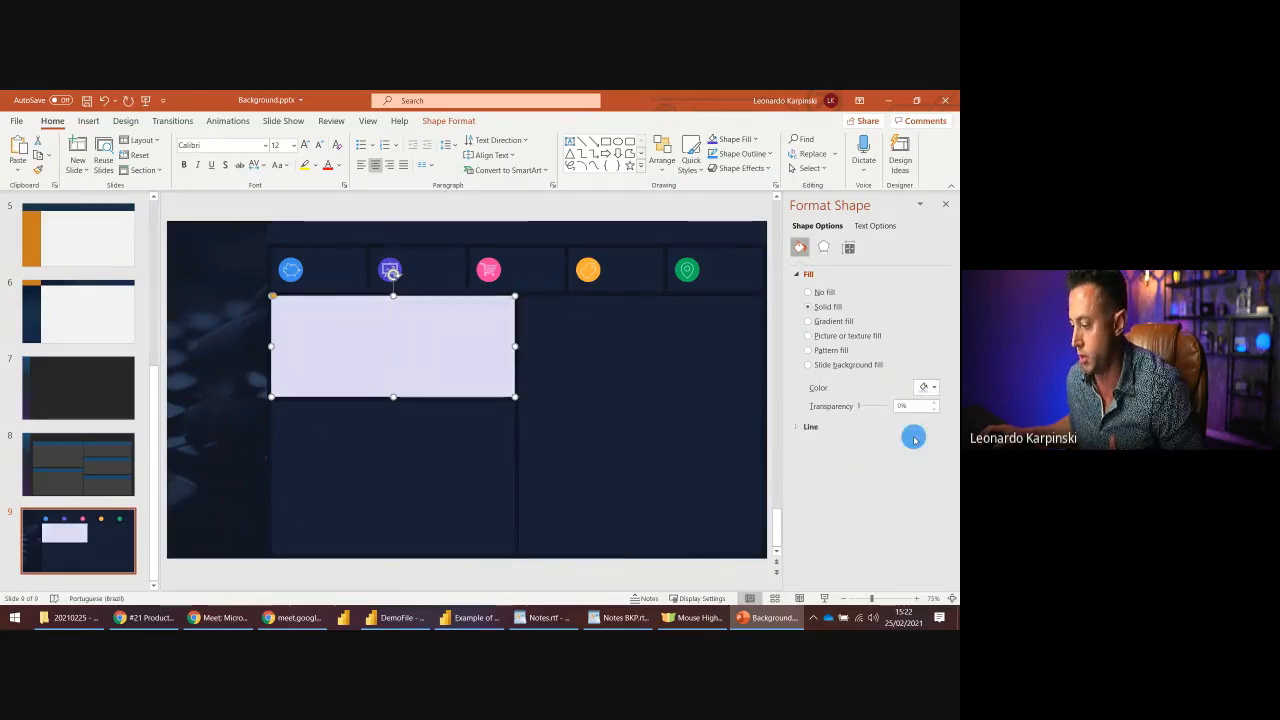
- Copy the lavender panel's formatting to the other two content panels and all five KPI cards on slide 9
{"action": "double_click", "coordinate": [39, 170]}
{"action": "left_click", "coordinate": [375, 490]}
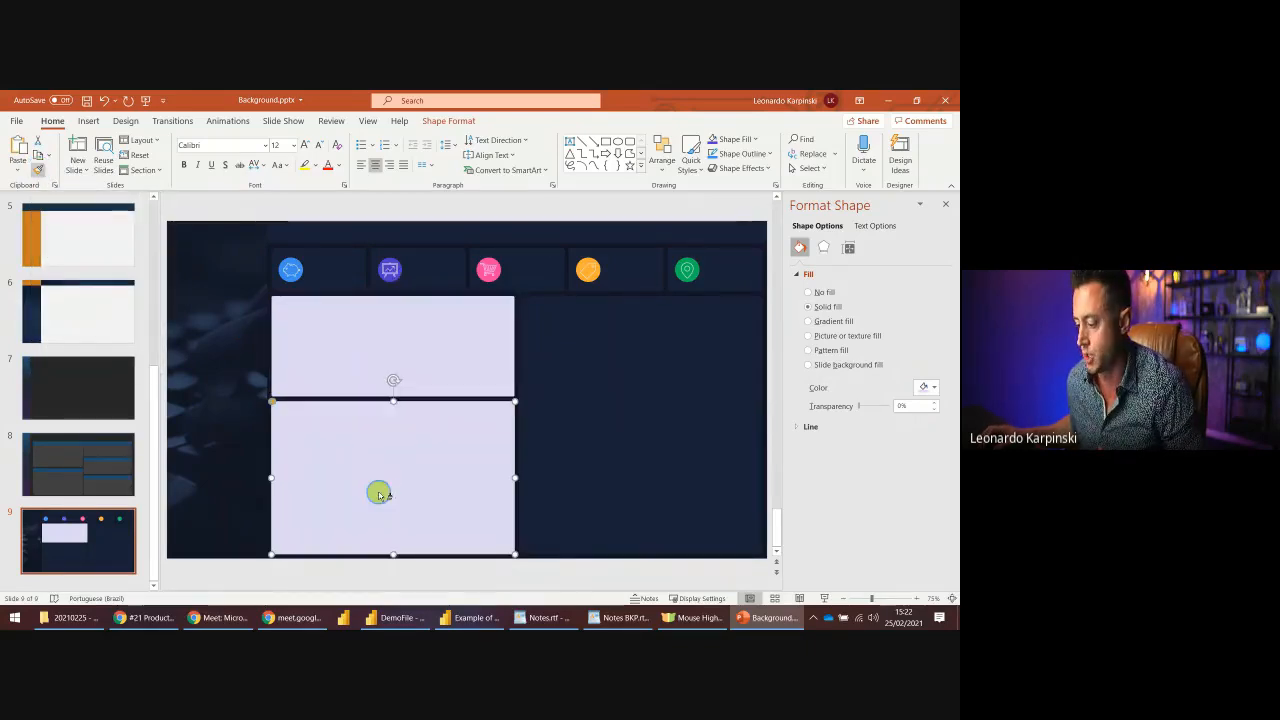
{"action": "left_click", "coordinate": [560, 411]}
{"action": "left_click", "coordinate": [318, 256]}
{"action": "left_click", "coordinate": [417, 256]}
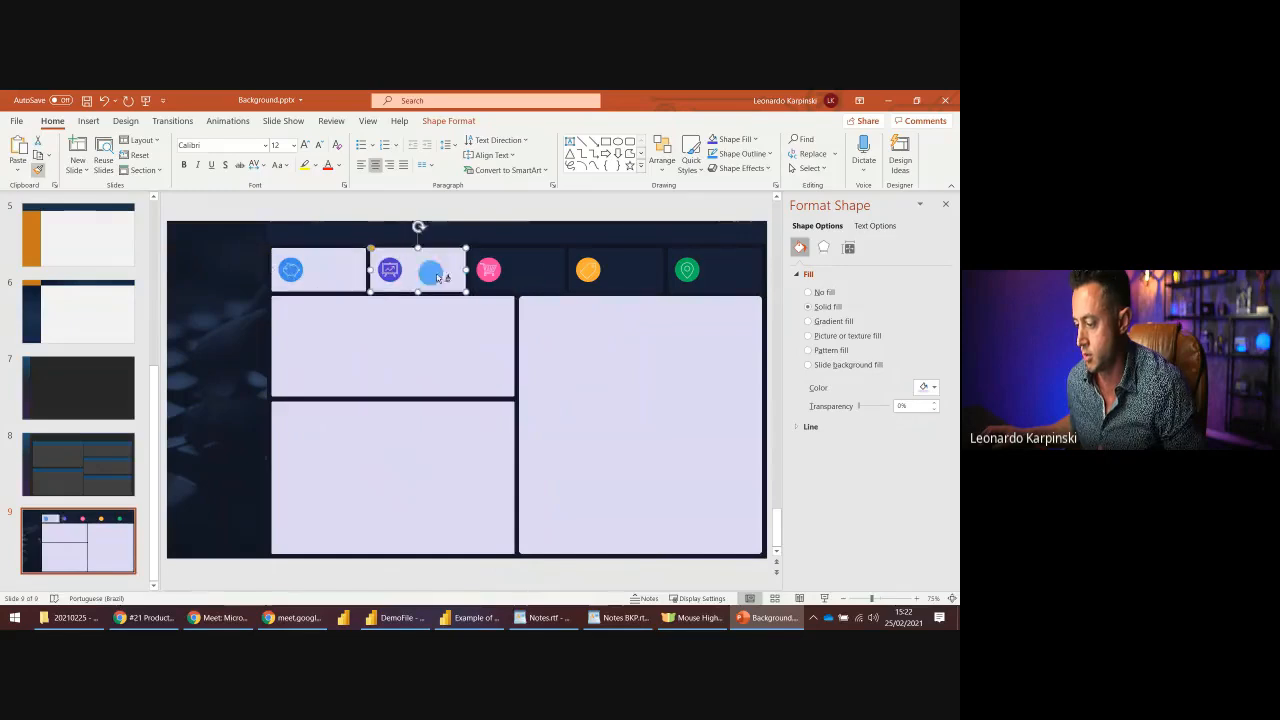
{"action": "left_click", "coordinate": [517, 256]}
{"action": "left_click", "coordinate": [589, 270]}
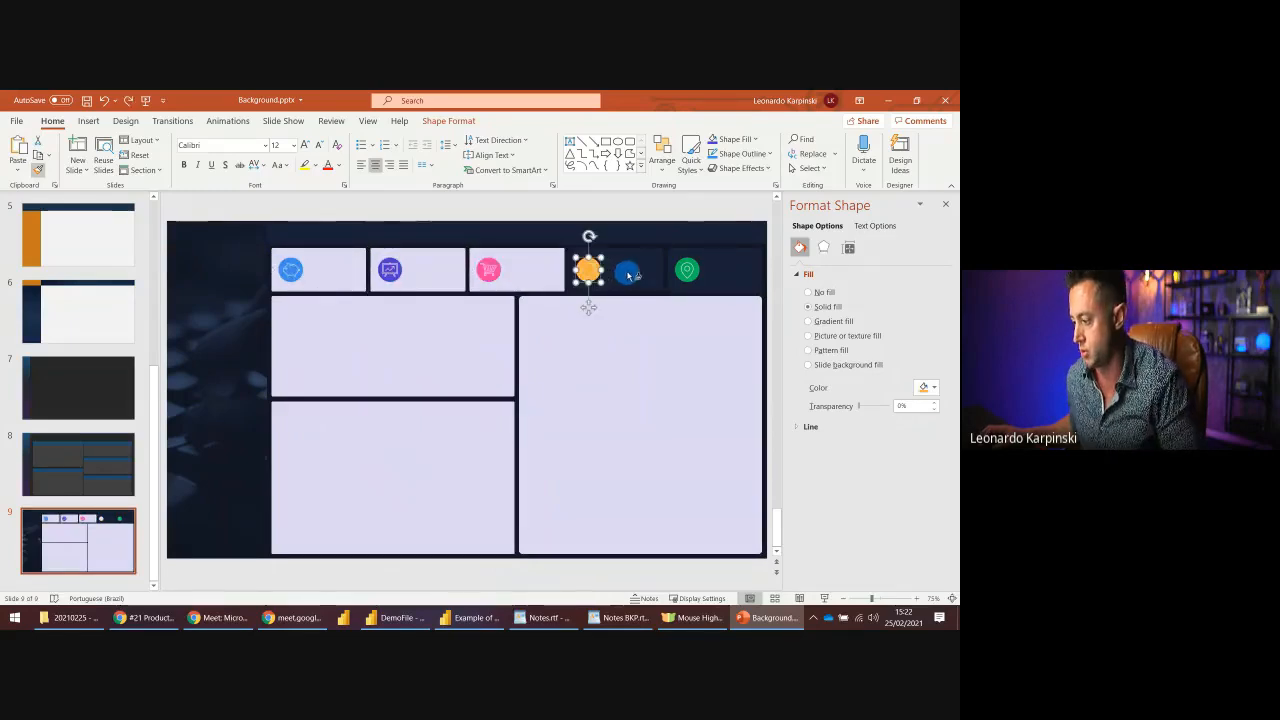
{"action": "left_click", "coordinate": [626, 275]}
{"action": "left_click", "coordinate": [740, 275]}
- Apply the copied lavender formatting to slide 9's header bar and the copied format to the sidebar, then clear the selection
{"action": "left_click", "coordinate": [733, 233]}
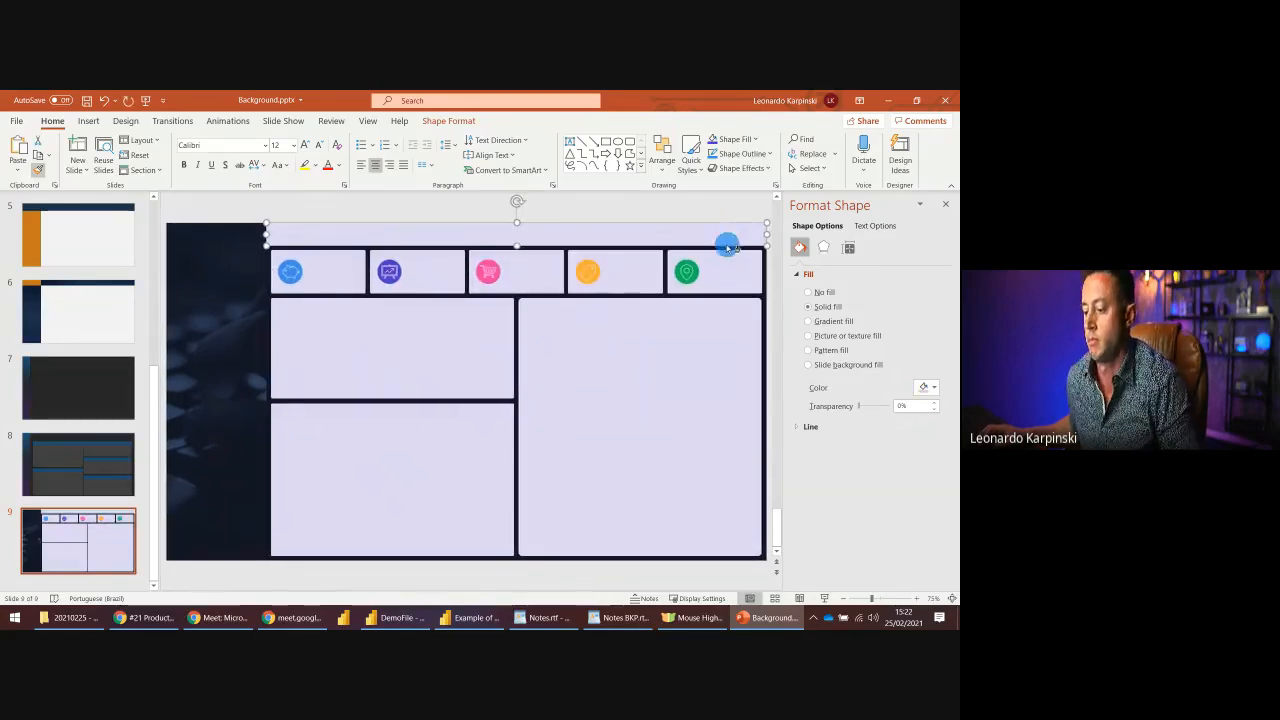
{"action": "left_click", "coordinate": [194, 304]}
{"action": "left_click", "coordinate": [276, 212]}
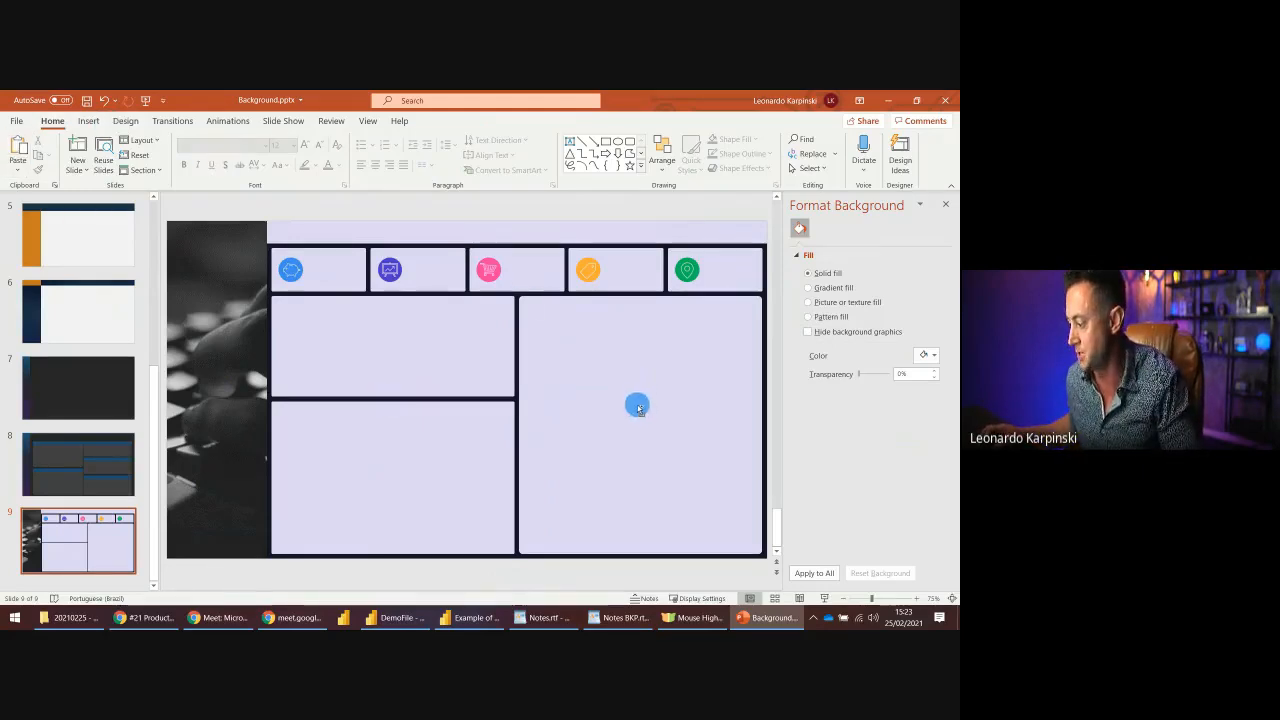
- Undo all the lavender formatting on slide 9's panels, KPI cards, header bar and sidebar, and close the background formatting settings
{"action": "key", "text": "ctrl+z"}
{"action": "key", "text": "ctrl+z"}
{"action": "key", "text": "ctrl+z"}
{"action": "key", "text": "ctrl+z"}
{"action": "key", "text": "ctrl+z"}
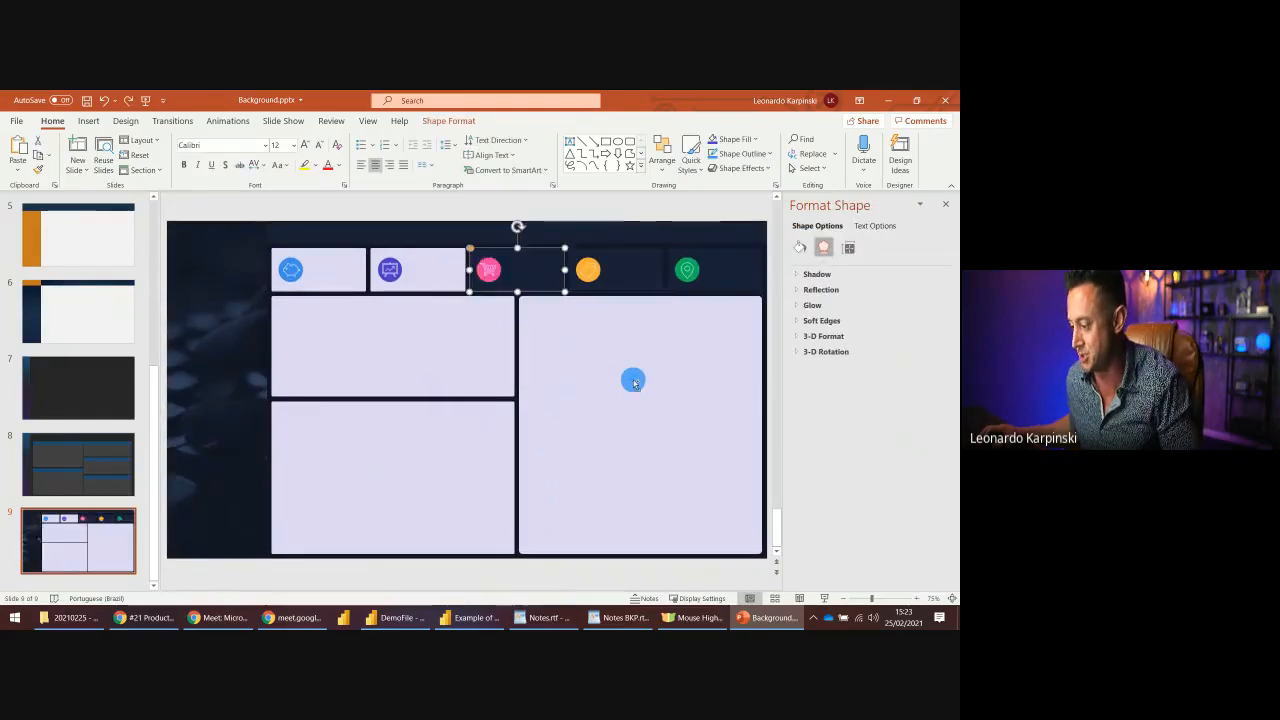
{"action": "key", "text": "ctrl+z"}
{"action": "key", "text": "ctrl+z"}
{"action": "key", "text": "ctrl+z"}
{"action": "key", "text": "ctrl+z"}
{"action": "key", "text": "ctrl+z"}
{"action": "key", "text": "ctrl+z"}
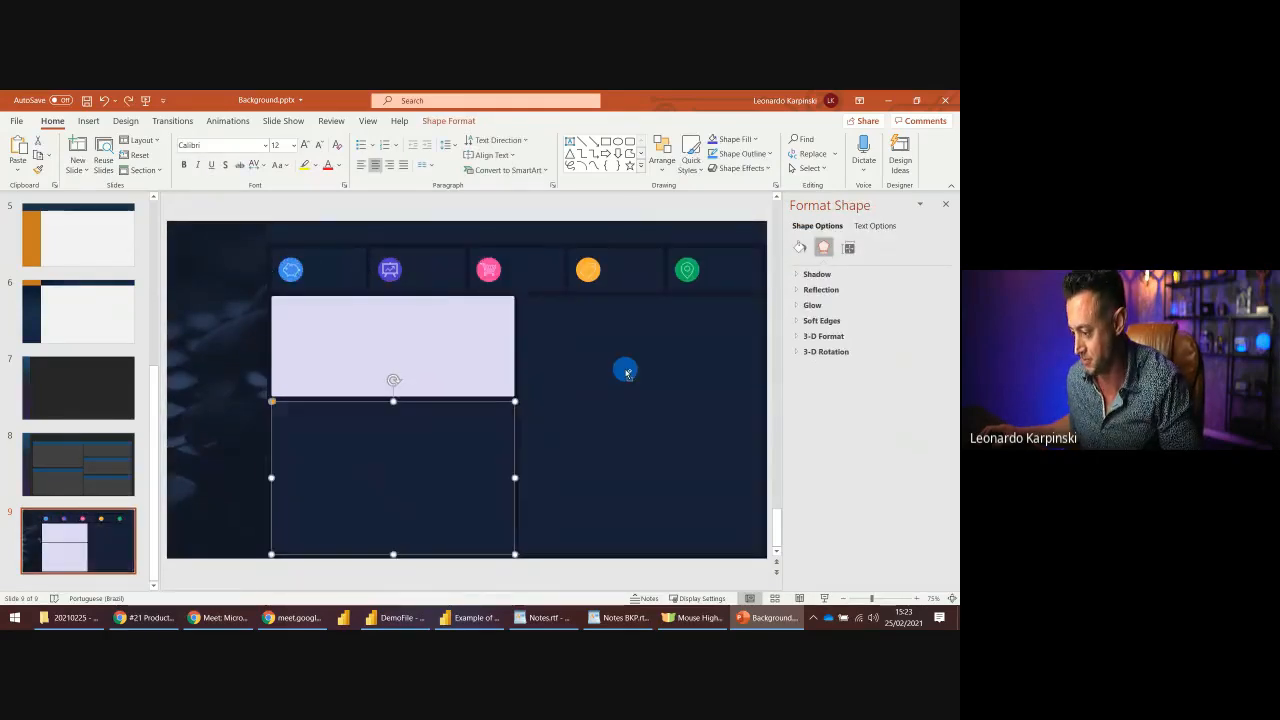
{"action": "left_click", "coordinate": [437, 199]}
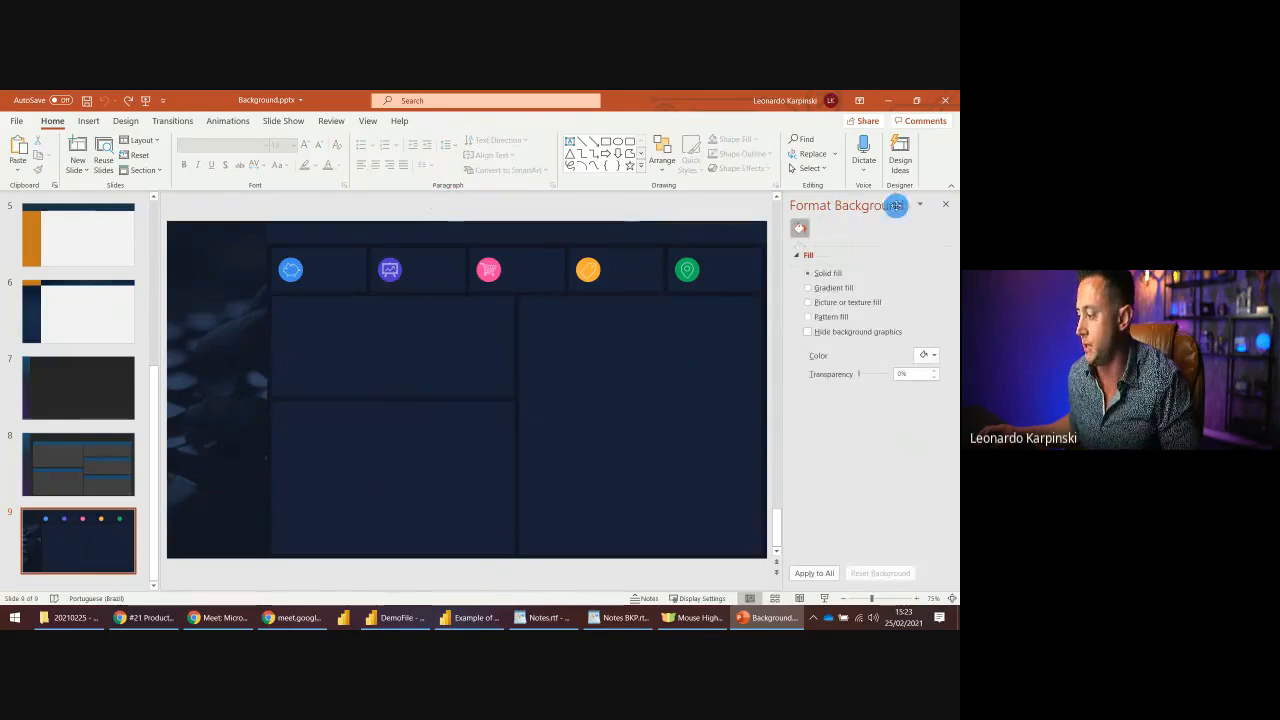
{"action": "left_click", "coordinate": [945, 204]}
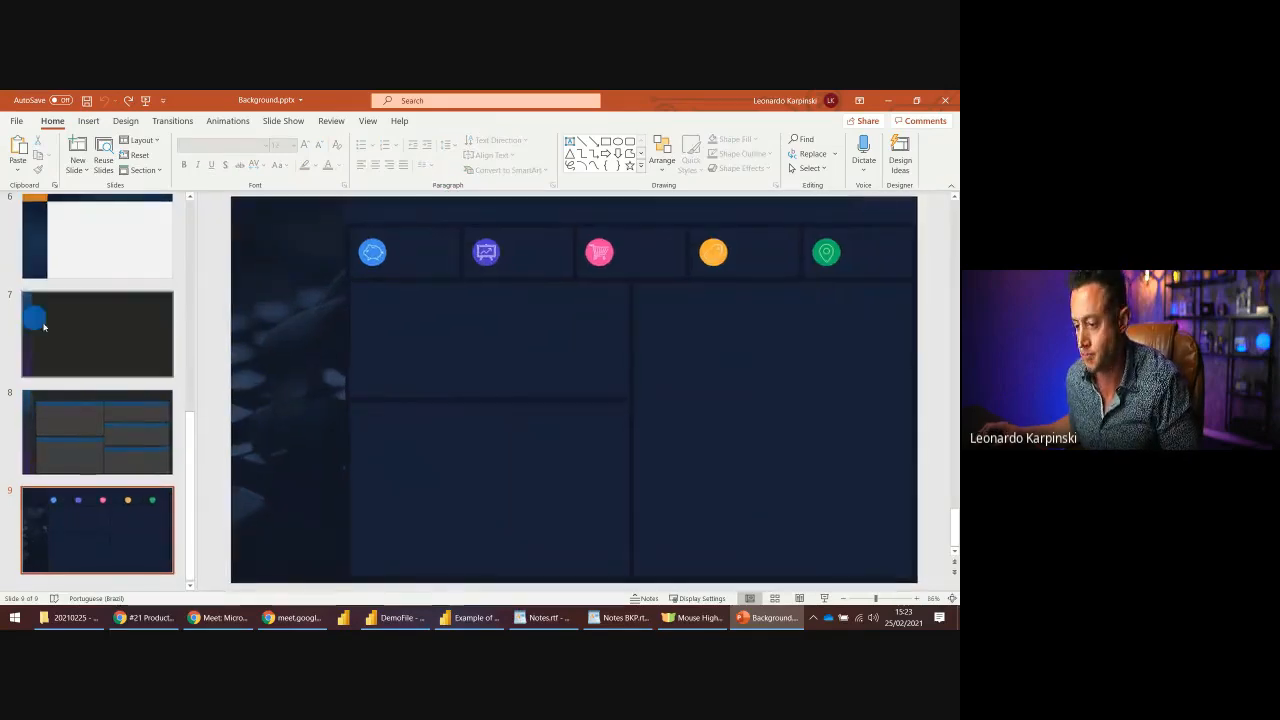
- Save only slide 9 as Background in Scalable Vector Graphics format (*.svg) in the 20210225 - Meetup Power BI UK folder
{"action": "left_click", "coordinate": [16, 120]}
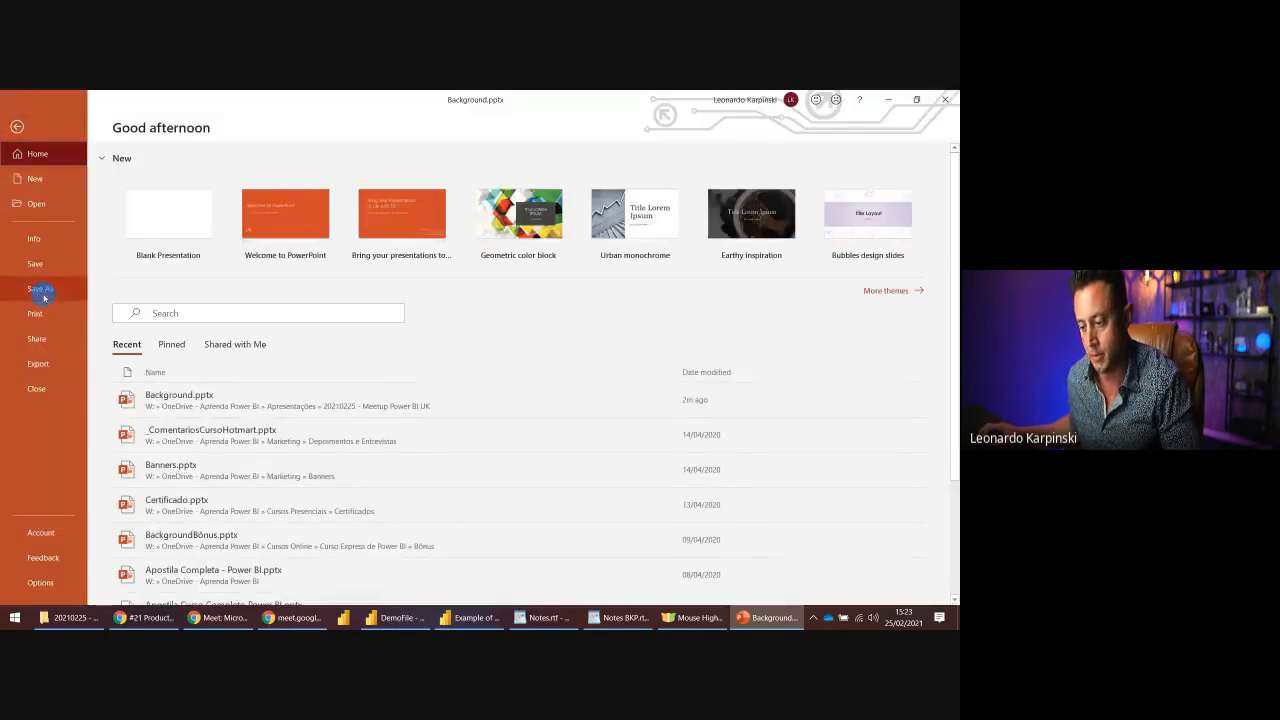
{"action": "left_click", "coordinate": [40, 289]}
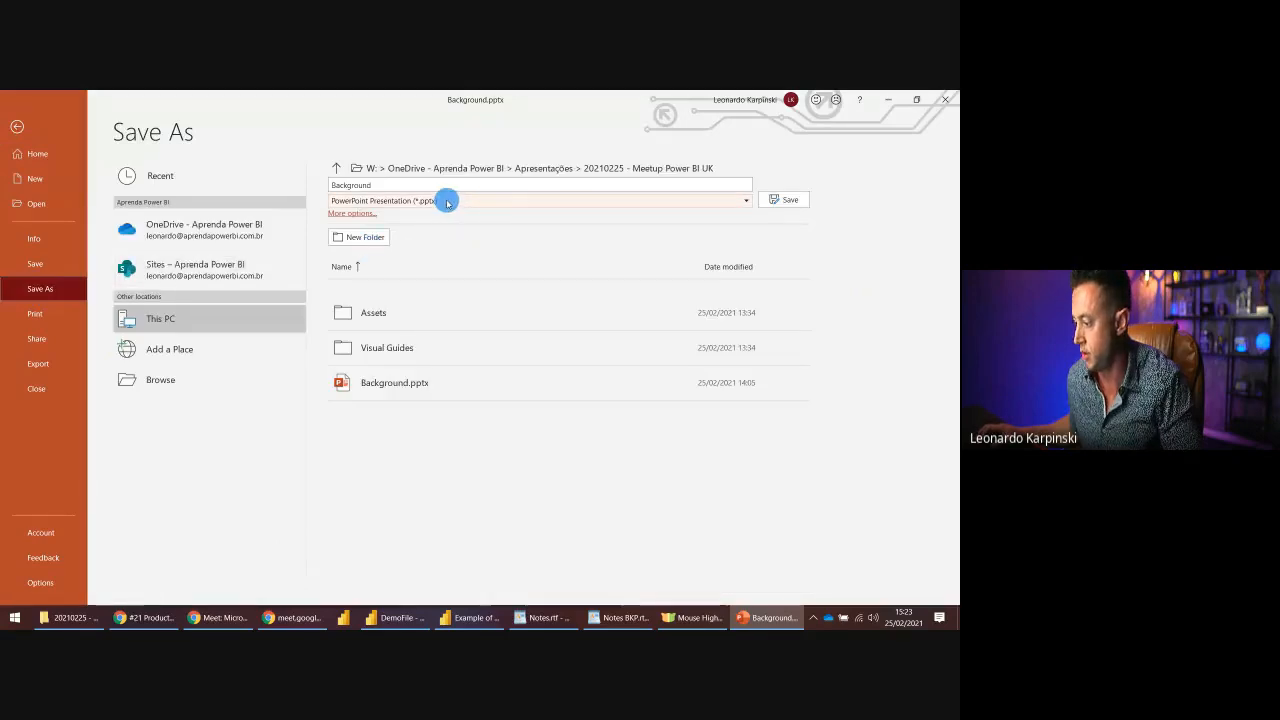
{"action": "left_click", "coordinate": [447, 201]}
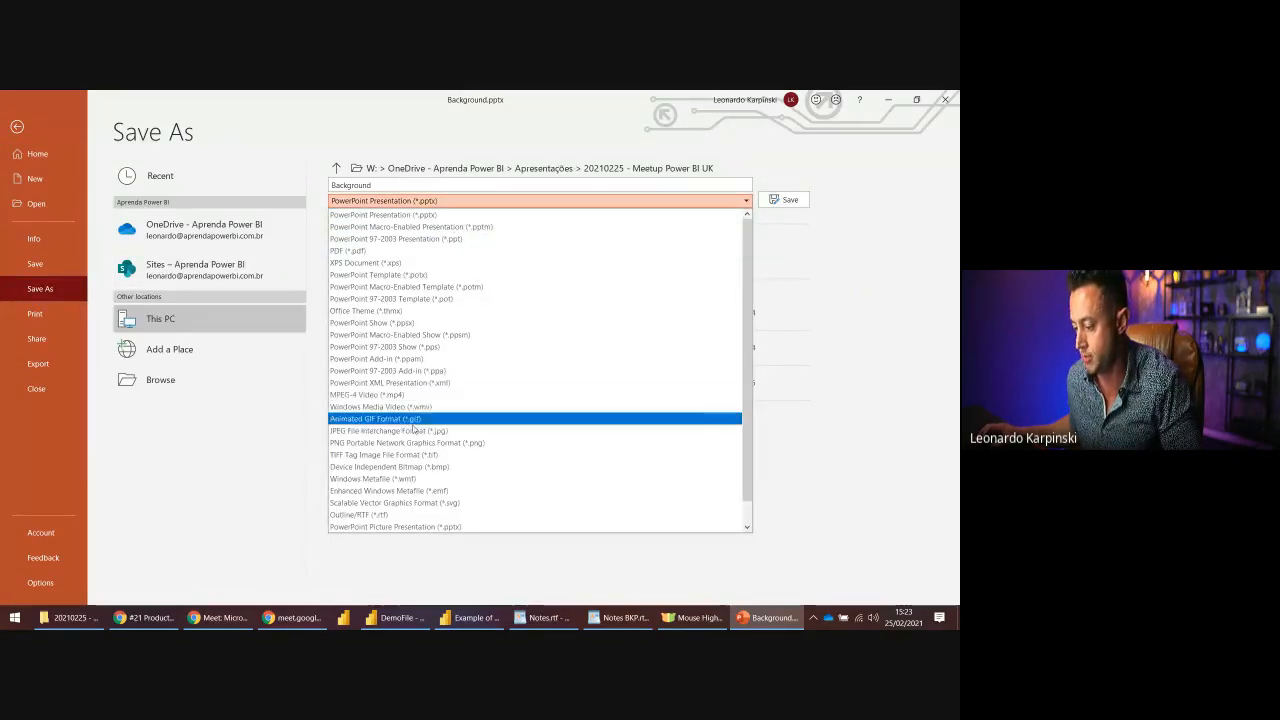
{"action": "left_click", "coordinate": [437, 503]}
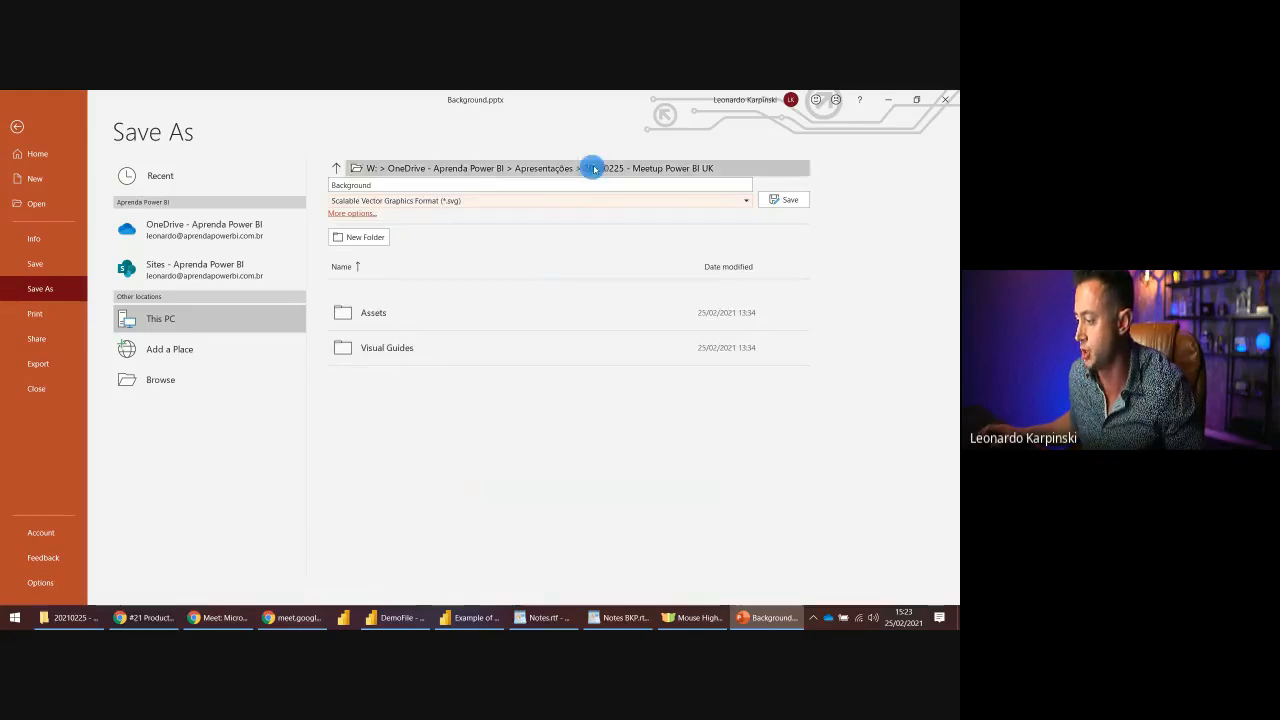
{"action": "left_click", "coordinate": [786, 200]}
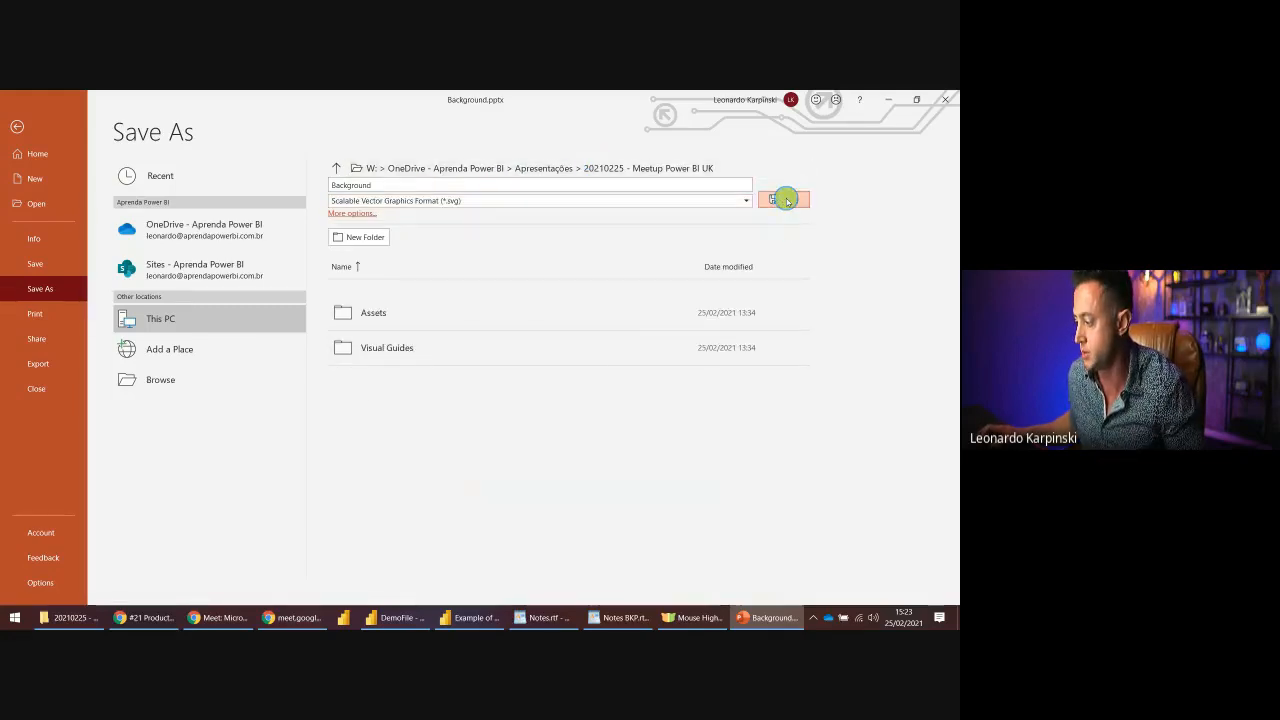
{"action": "left_click", "coordinate": [481, 386]}
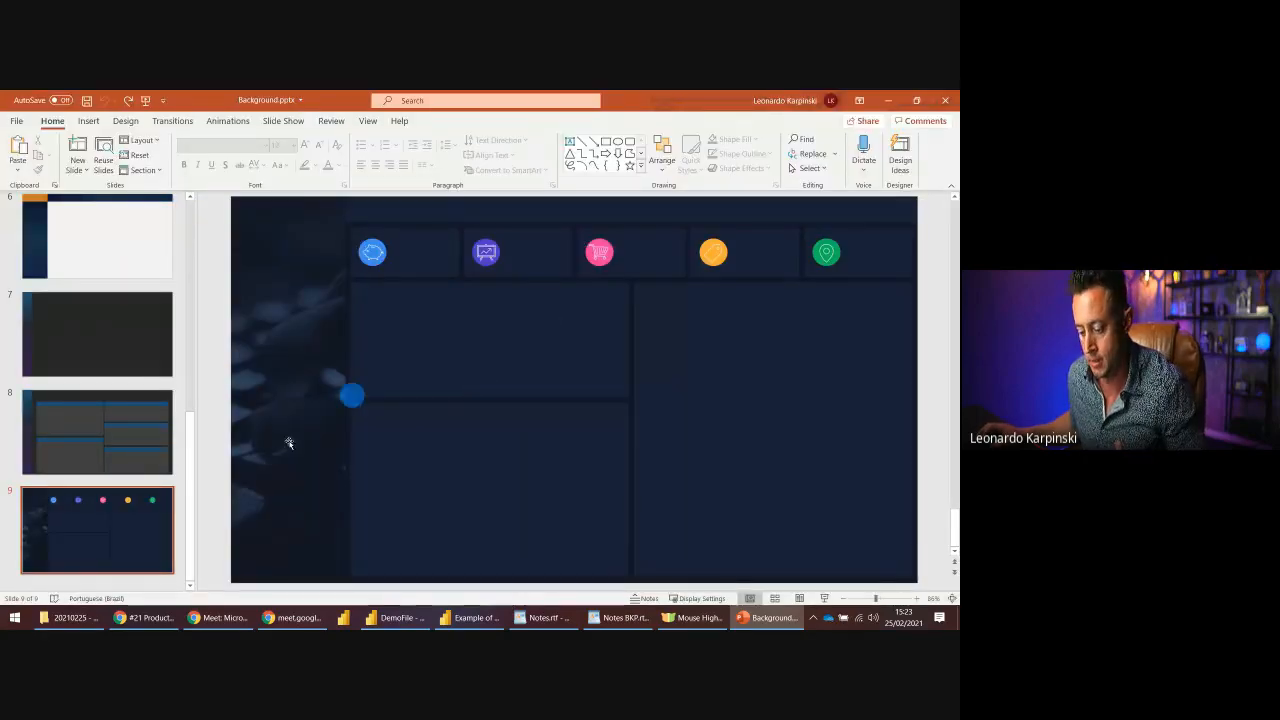
- Switch to DemoFile in Power BI Desktop and add Background.svg as the No Background page's background image
{"action": "mouse_move", "coordinate": [63, 624]}
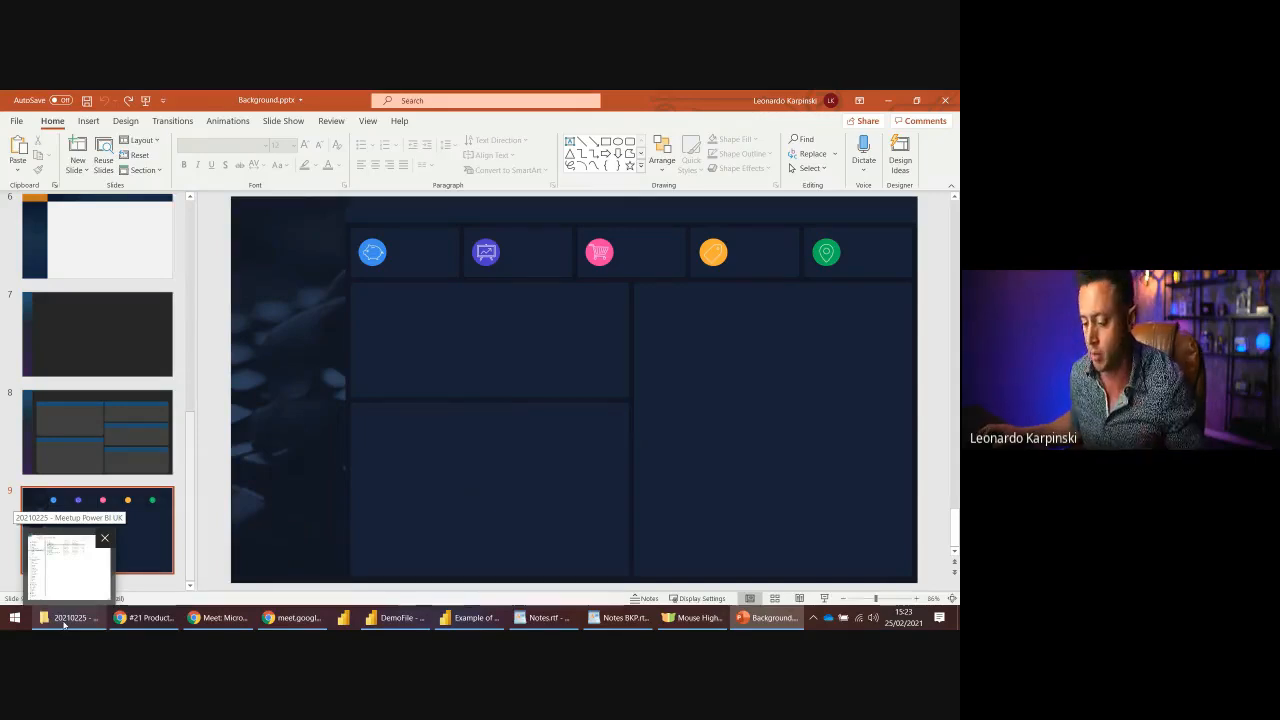
{"action": "left_click", "coordinate": [409, 622]}
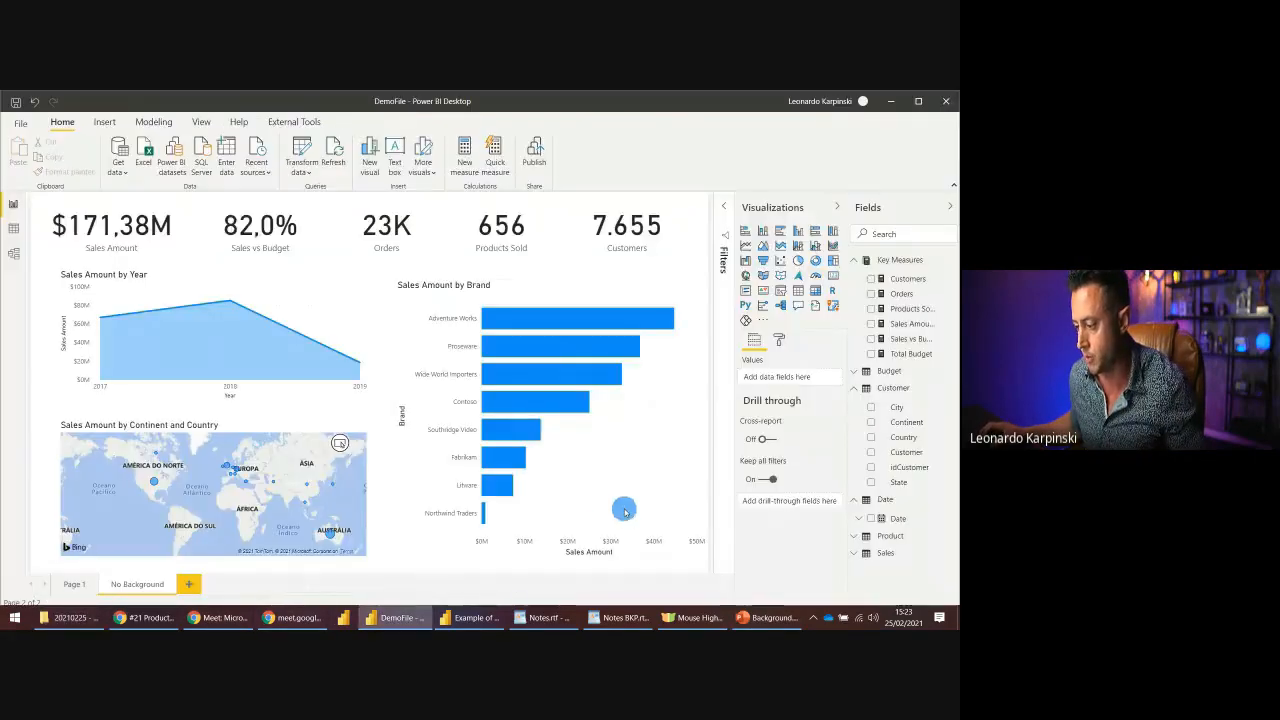
{"action": "left_click", "coordinate": [778, 341]}
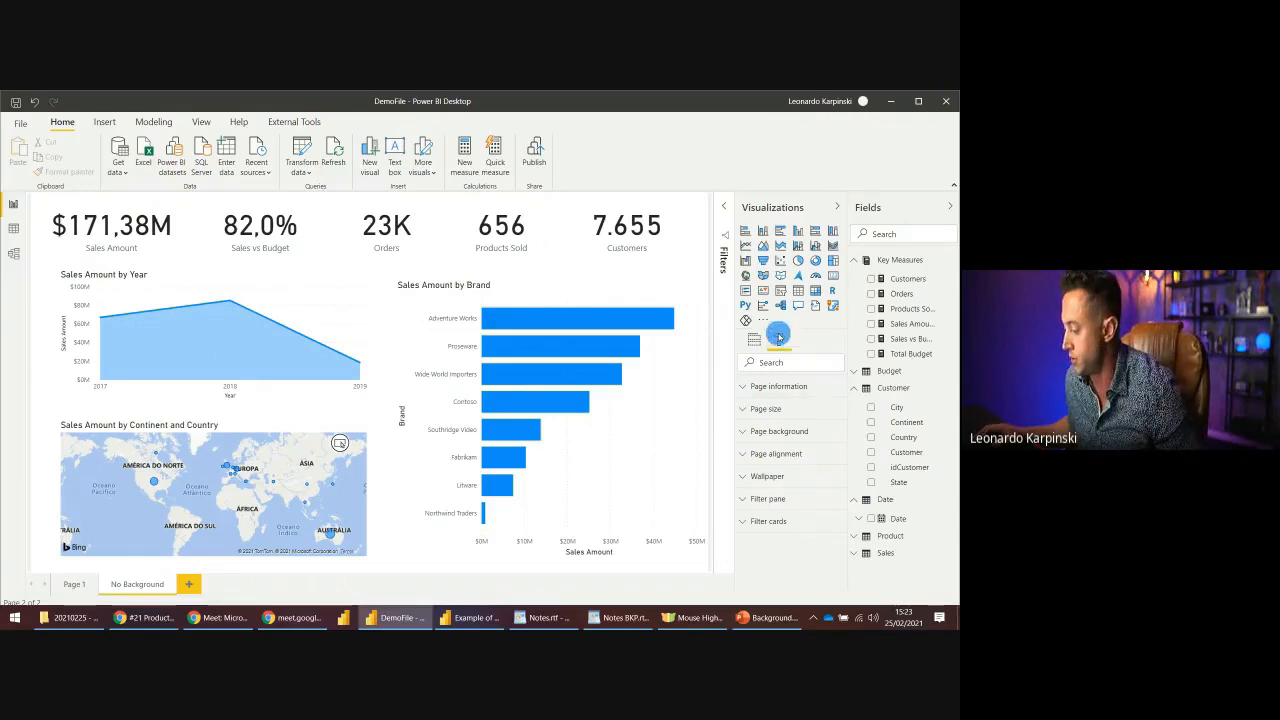
{"action": "left_click", "coordinate": [775, 434]}
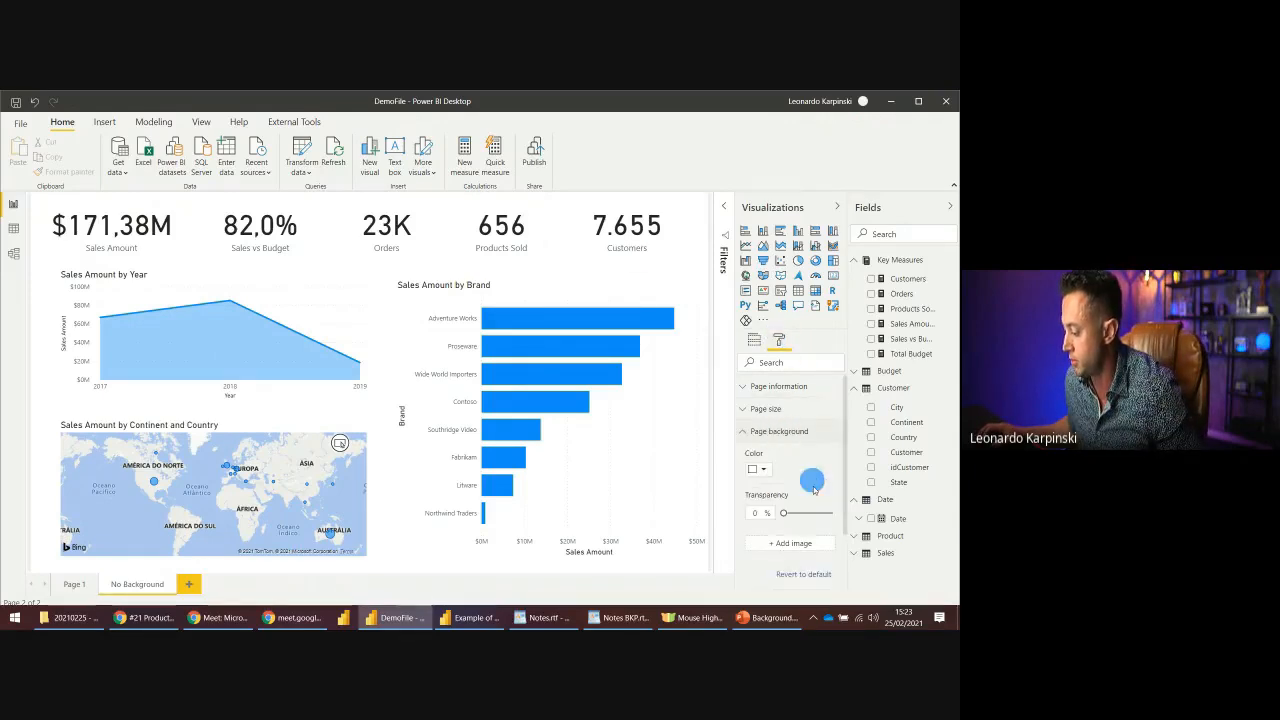
{"action": "left_click", "coordinate": [789, 544]}
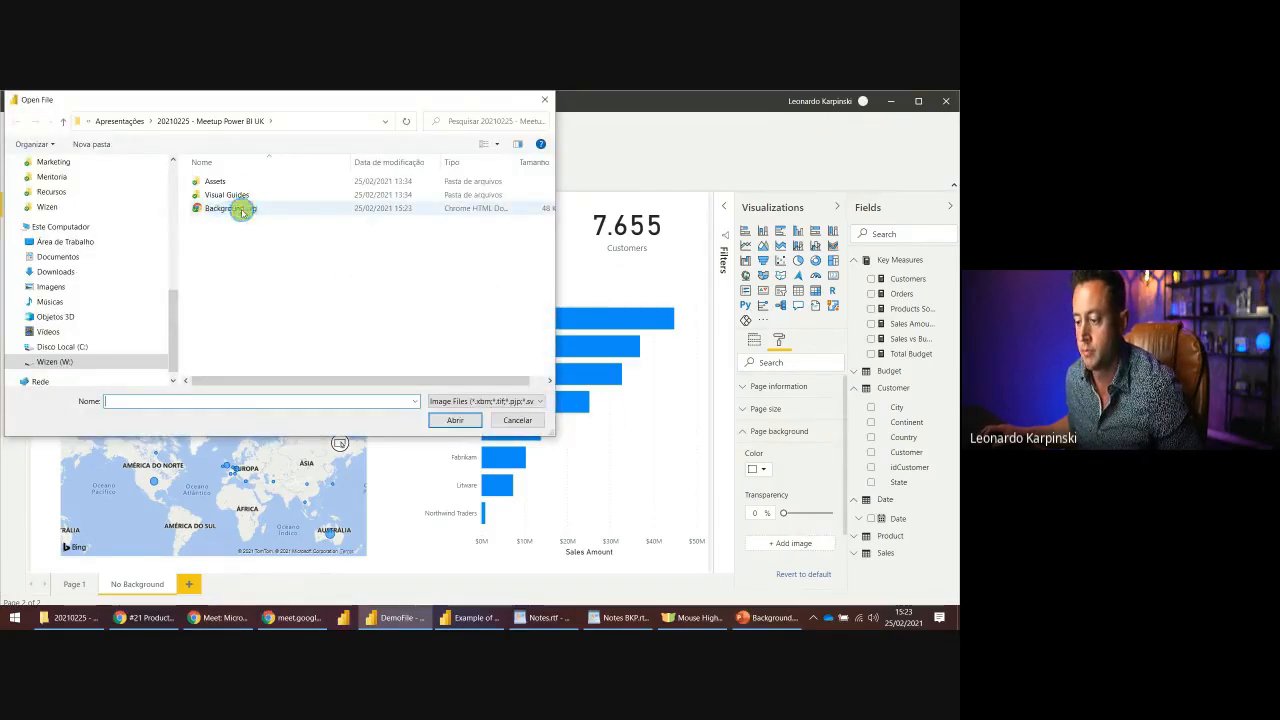
{"action": "left_click", "coordinate": [229, 210]}
{"action": "double_click", "coordinate": [226, 210]}
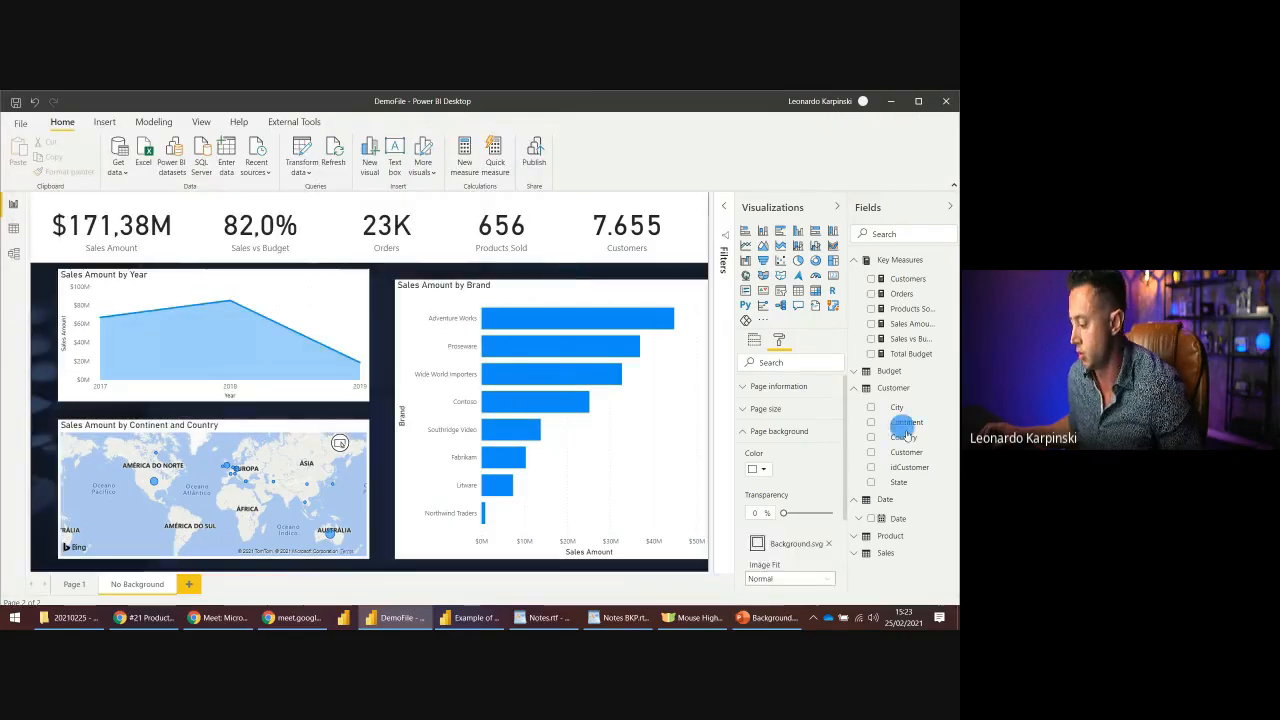
- Set the page background's image fit to Fit, leaving its transparency at 0%
{"action": "scroll", "coordinate": [835, 495], "scroll_direction": "down", "scroll_amount": 2}
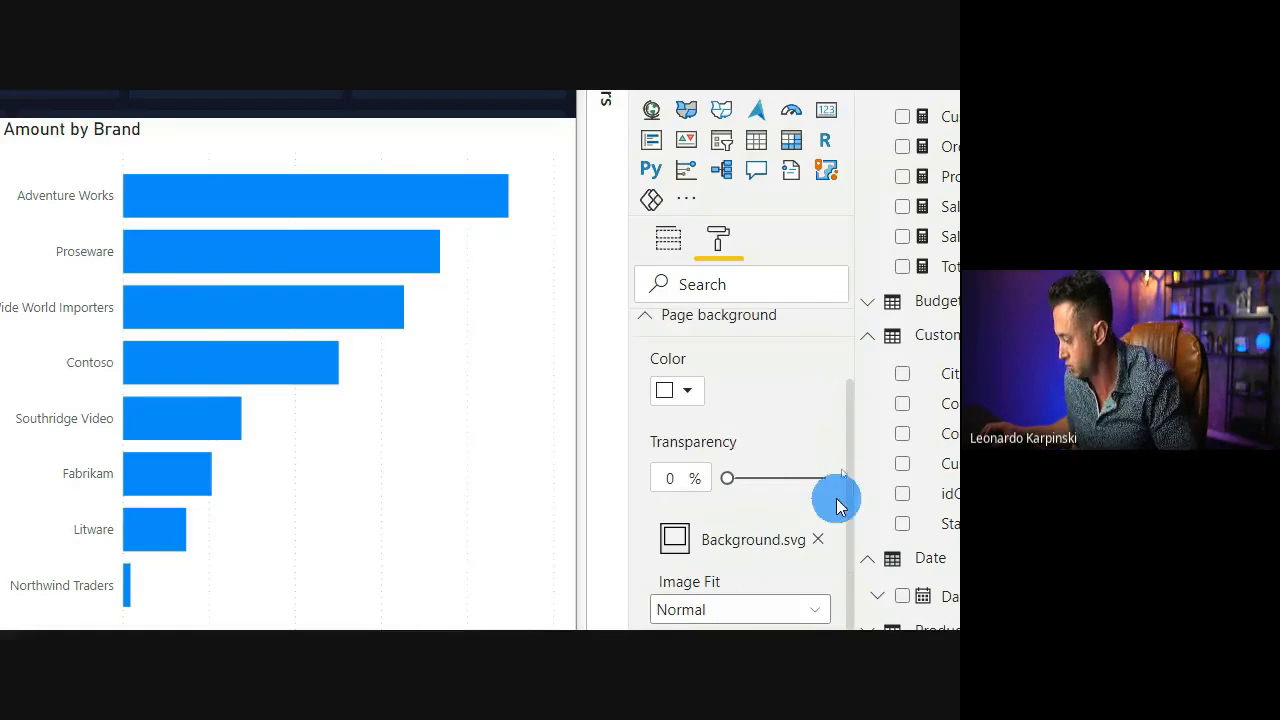
{"action": "scroll", "coordinate": [834, 510], "scroll_direction": "down", "scroll_amount": 1}
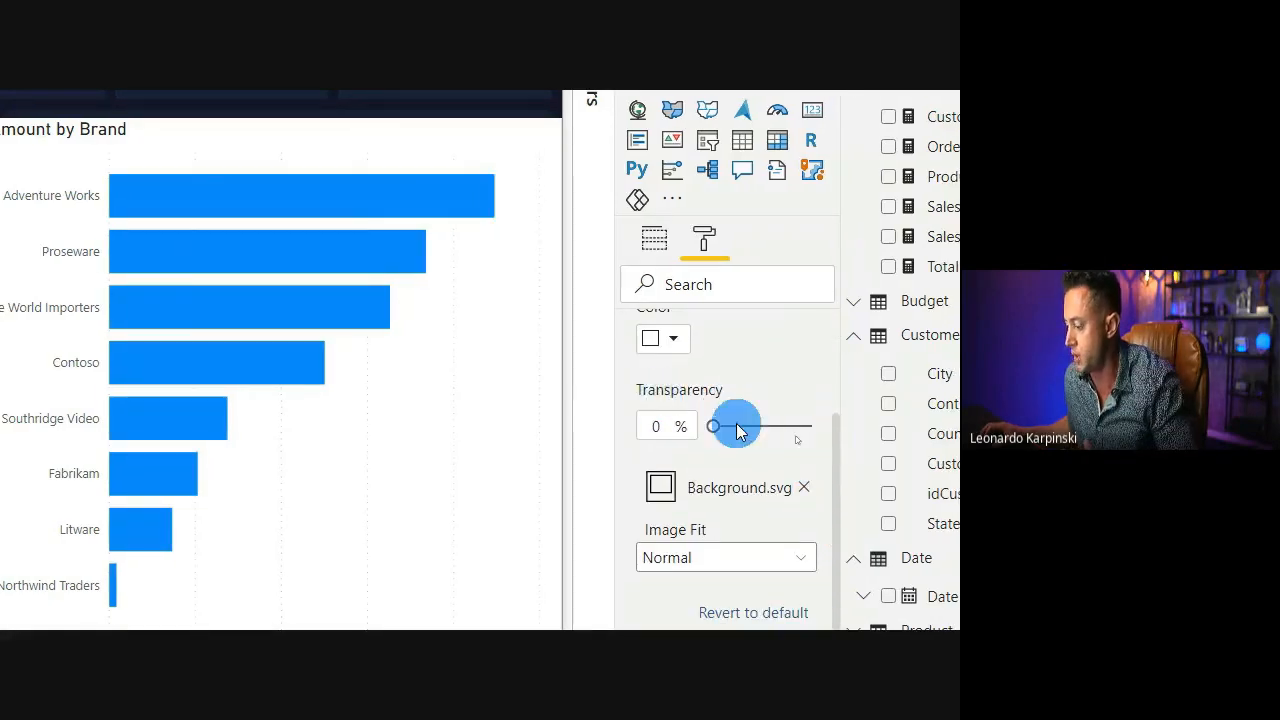
{"action": "left_click_drag", "start_coordinate": [686, 424], "coordinate": [638, 431]}
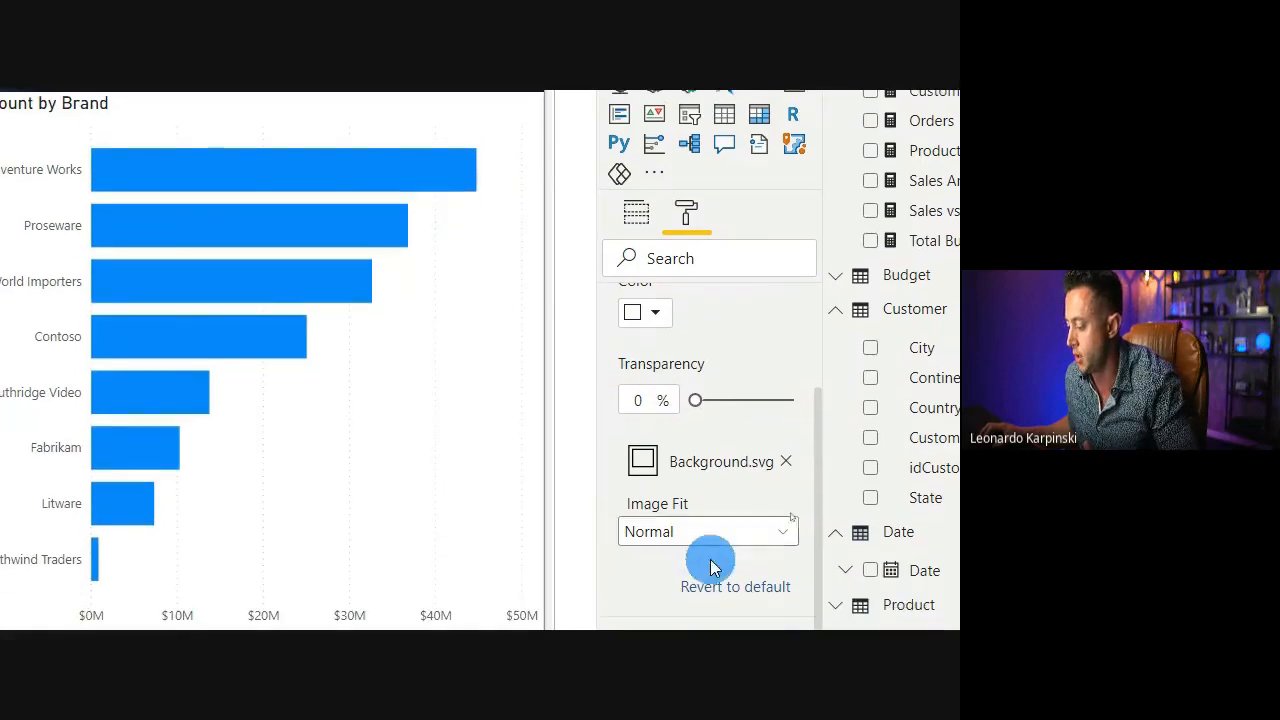
{"action": "left_click", "coordinate": [676, 558]}
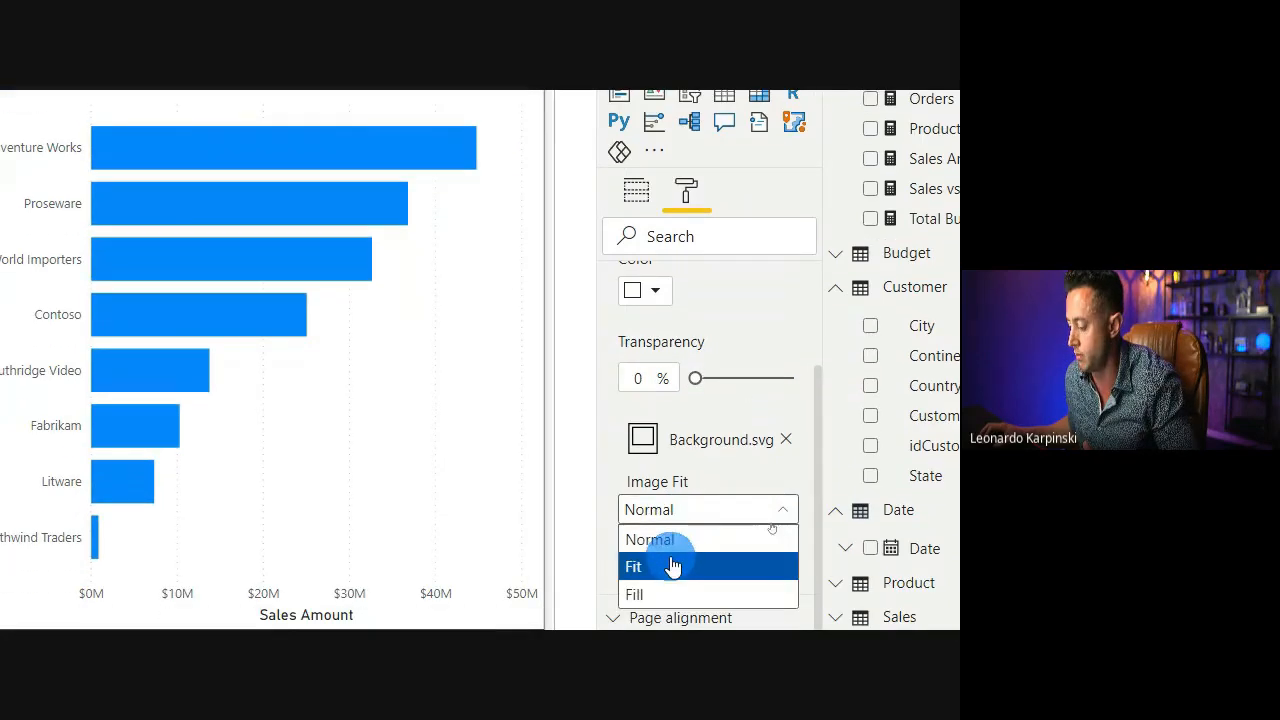
{"action": "left_click", "coordinate": [655, 562]}
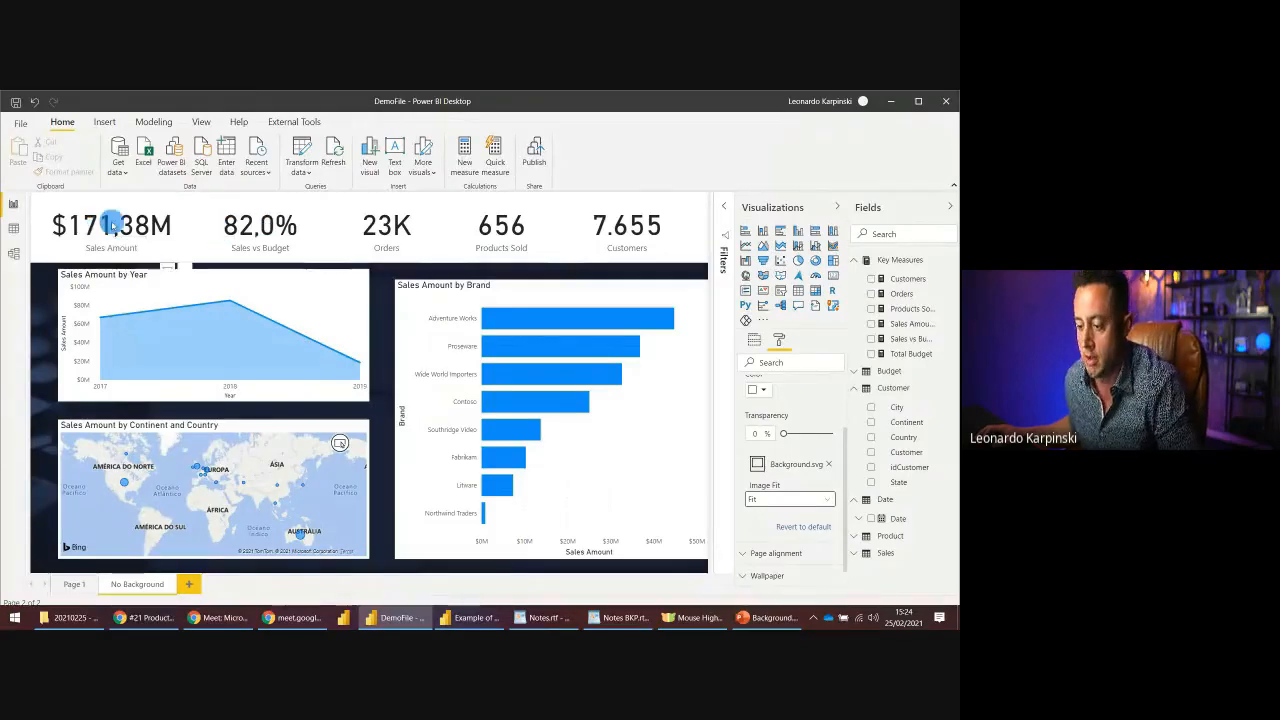
- Turn off the Sales Amount card's background and set its data label to white with a text size of 28 pt
{"action": "left_click", "coordinate": [163, 213]}
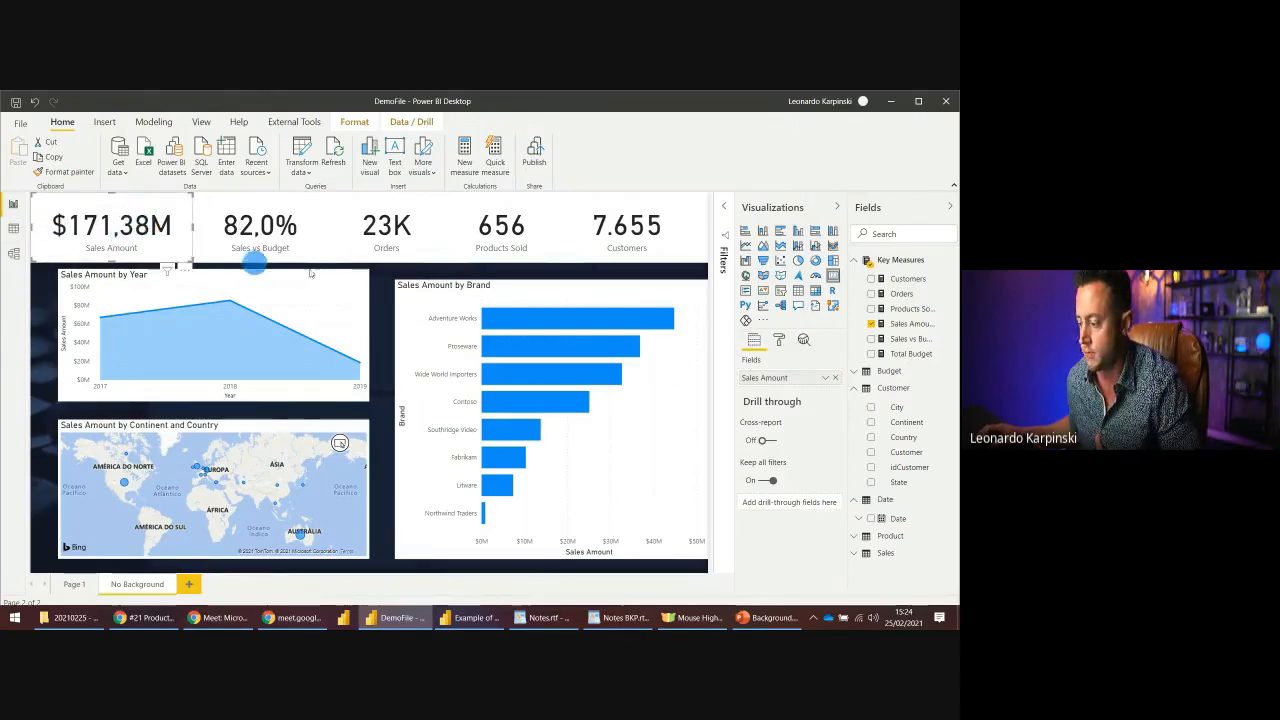
{"action": "left_click", "coordinate": [776, 342]}
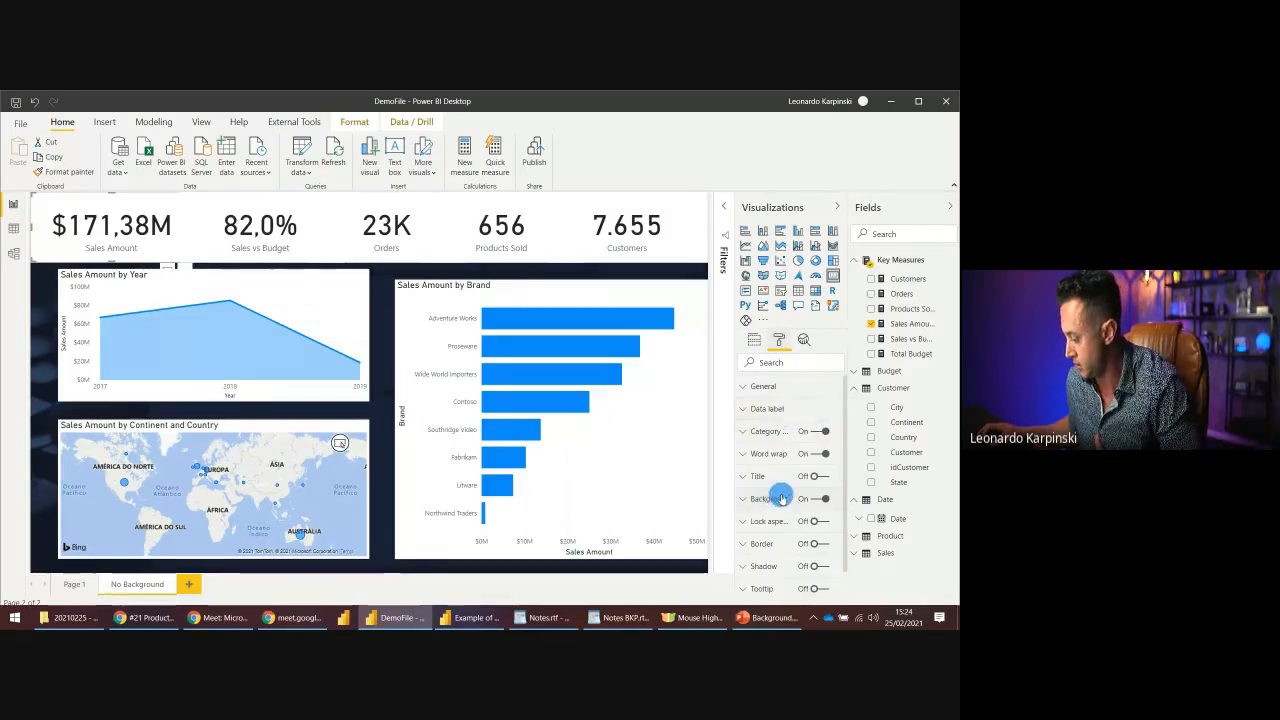
{"action": "left_click", "coordinate": [820, 499]}
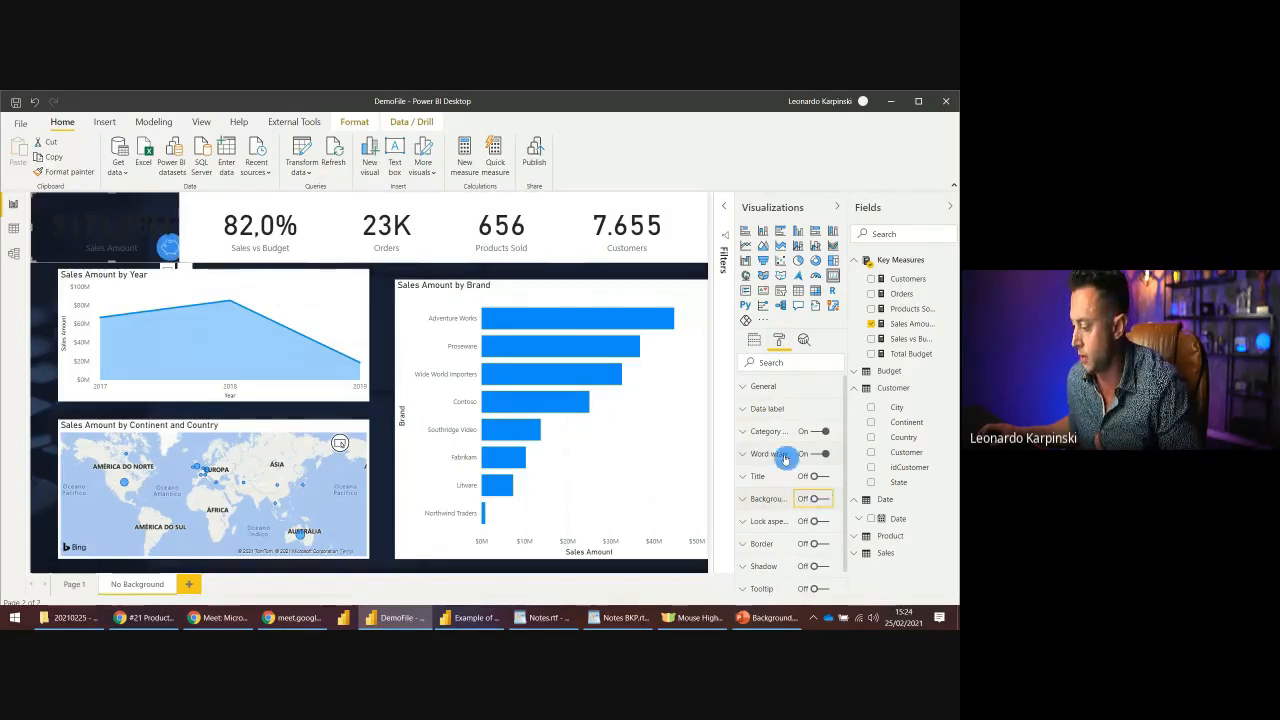
{"action": "left_click", "coordinate": [767, 408]}
{"action": "left_click", "coordinate": [764, 446]}
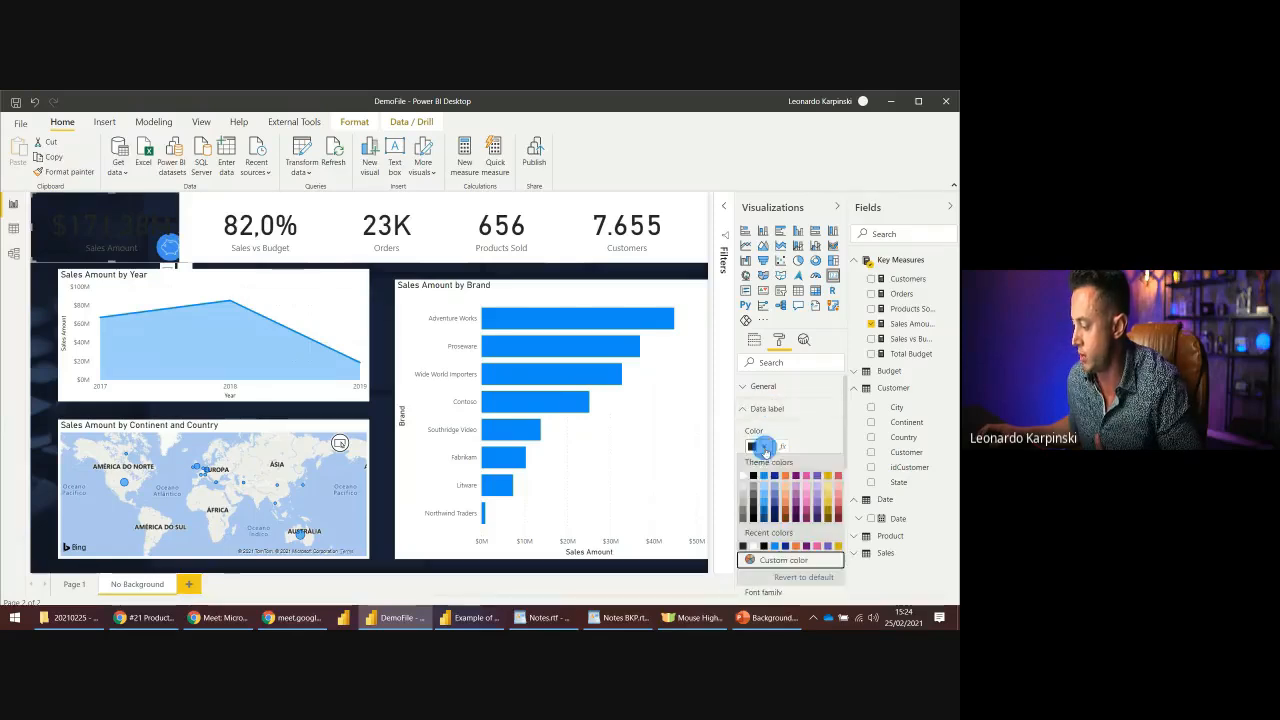
{"action": "left_click", "coordinate": [752, 477]}
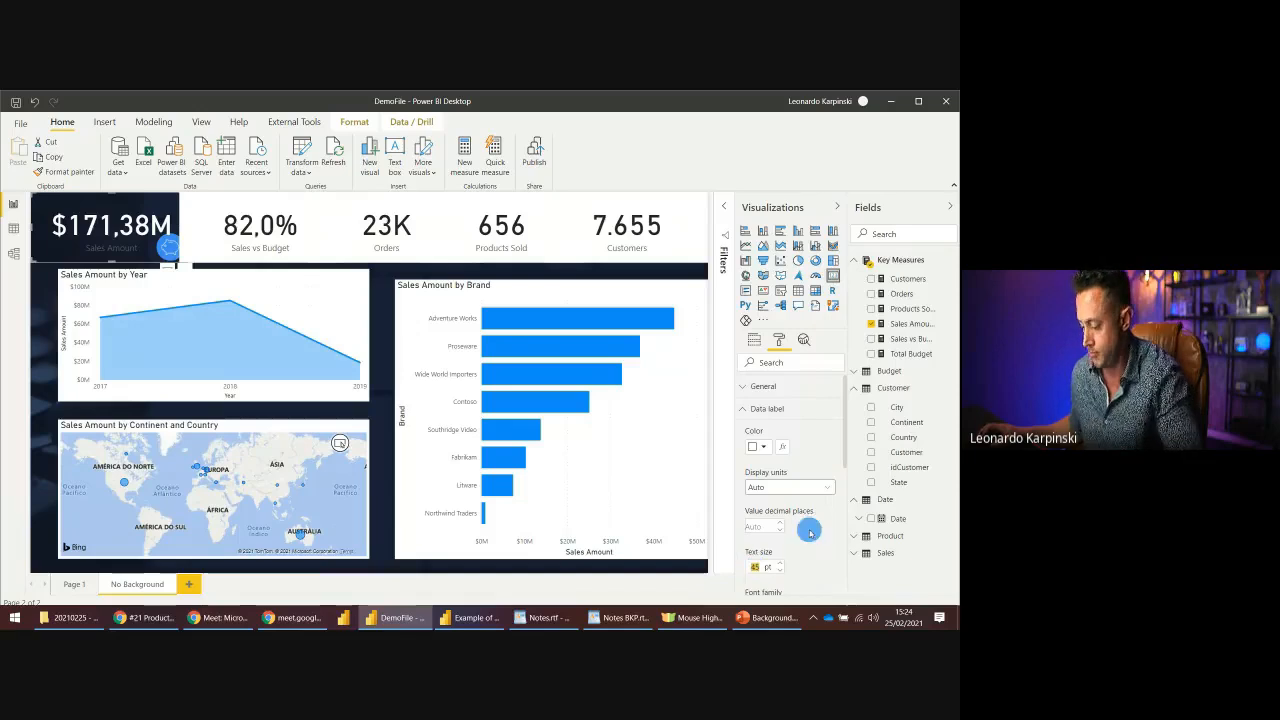
{"action": "type", "text": "28"}
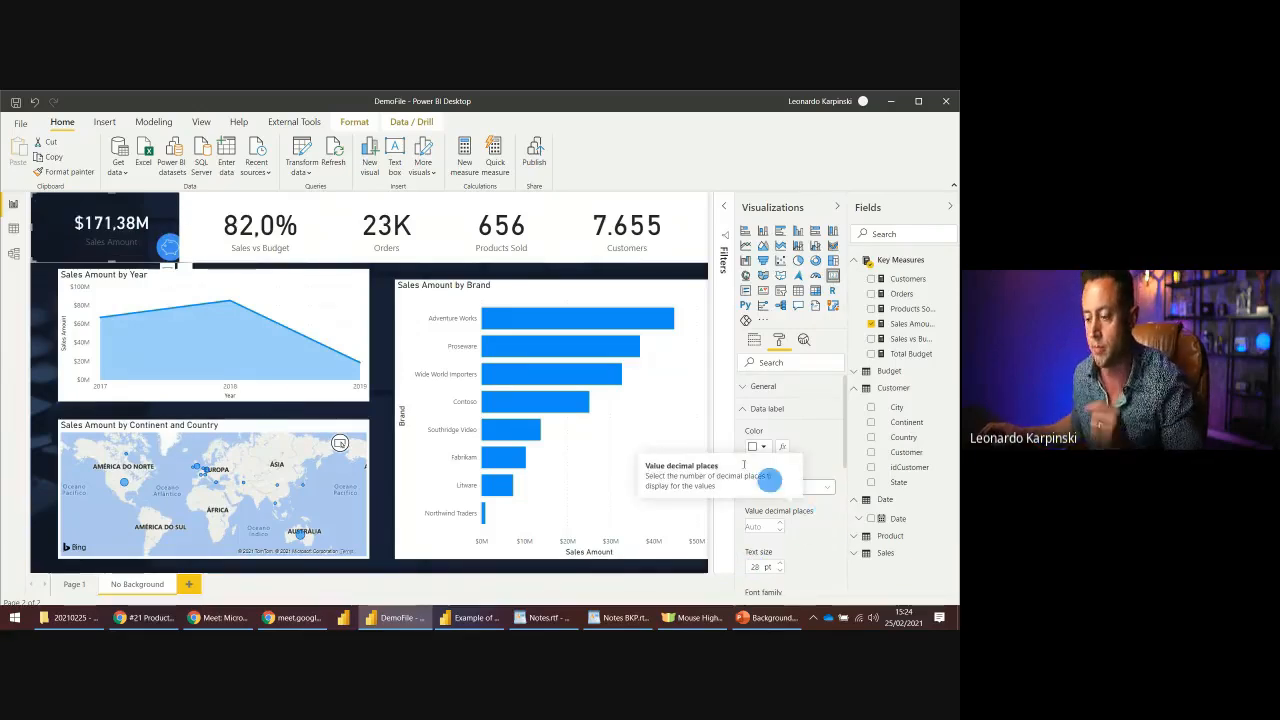
- Shrink the Sales Amount card from its lower corner and copy the Sales vs Budget card's formatting onto it
{"action": "left_click_drag", "start_coordinate": [192, 261], "coordinate": [160, 253]}
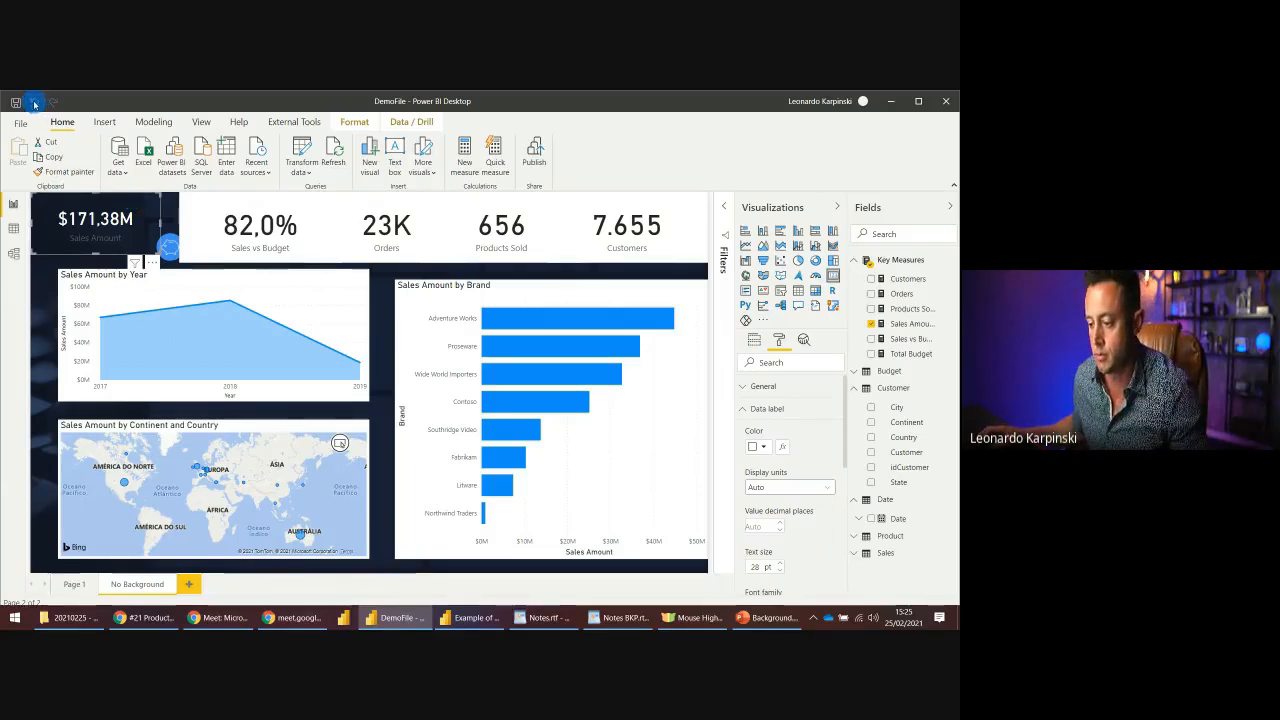
{"action": "left_click", "coordinate": [236, 236]}
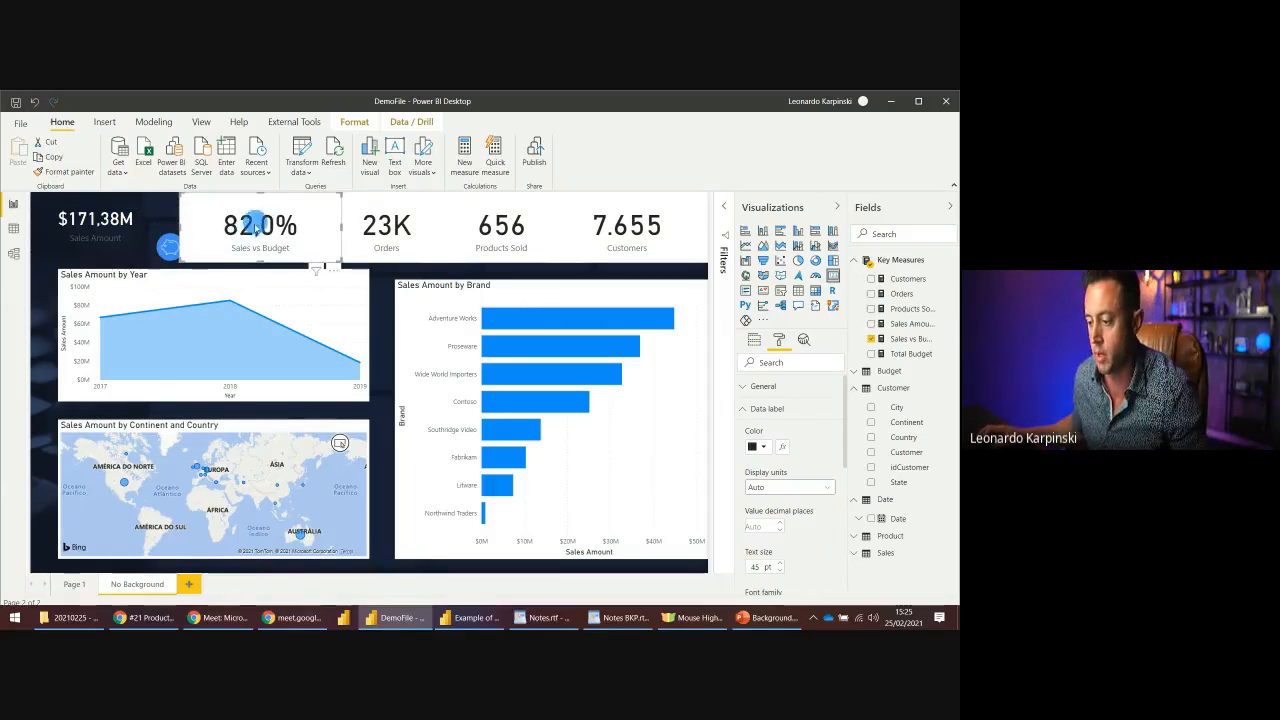
{"action": "left_click", "coordinate": [77, 173]}
{"action": "left_click", "coordinate": [100, 228]}
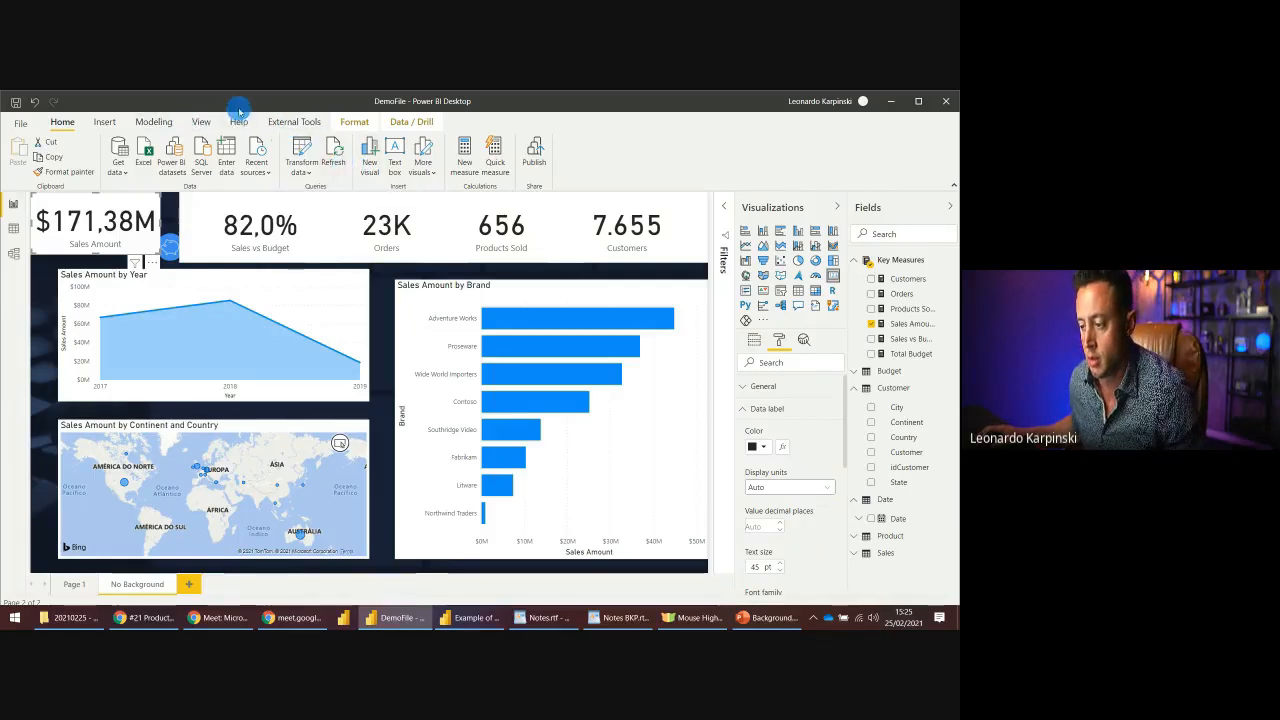
- Start customizing the current report theme and set its general text font color to white
{"action": "left_click", "coordinate": [200, 122]}
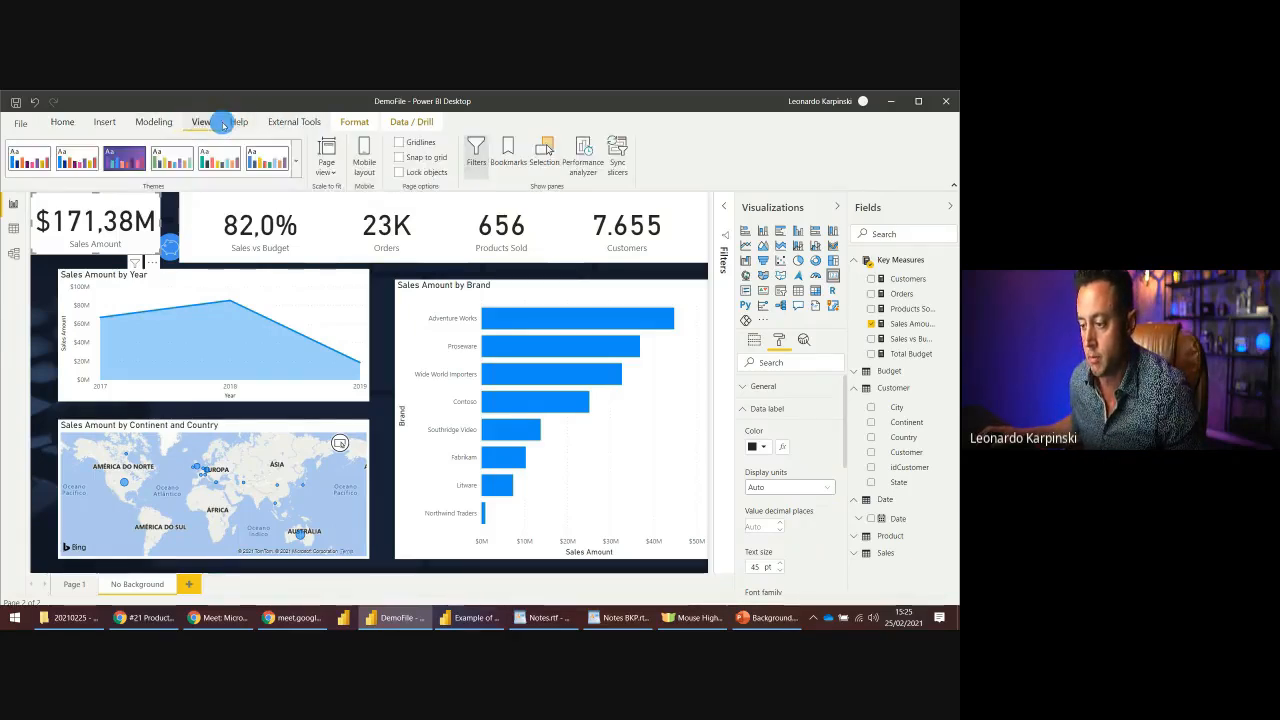
{"action": "left_click", "coordinate": [295, 155]}
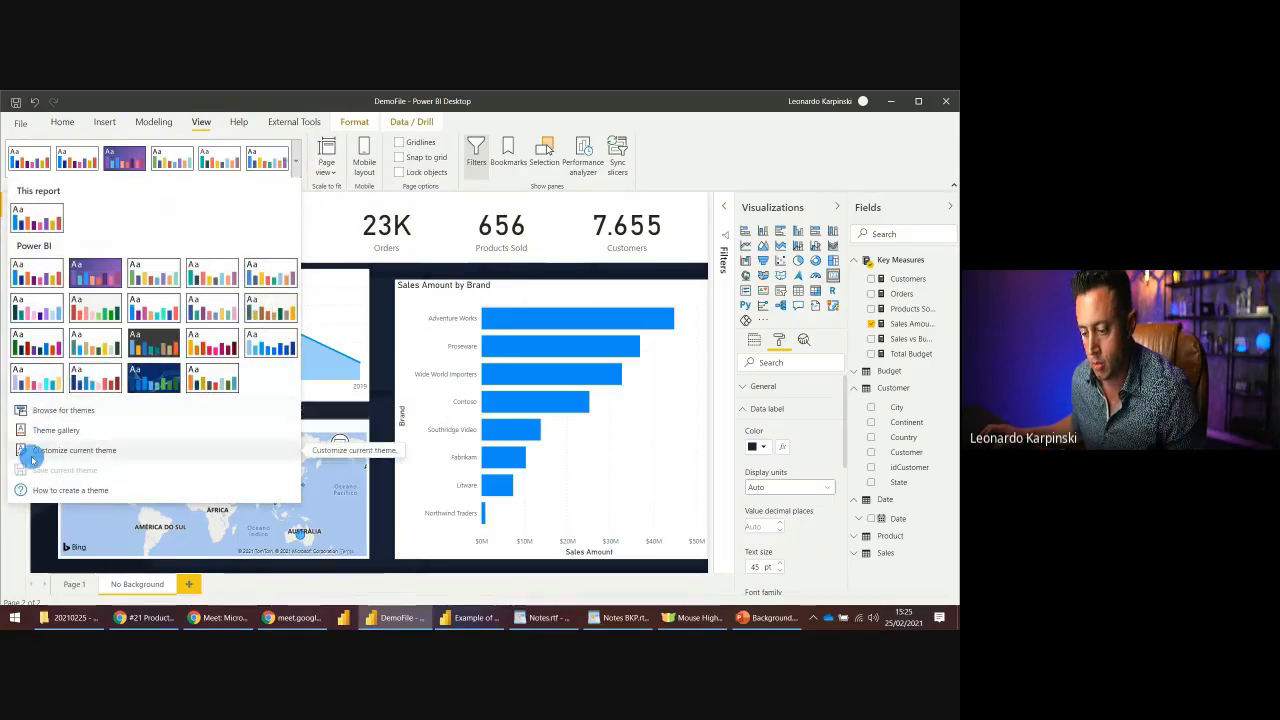
{"action": "left_click", "coordinate": [85, 450]}
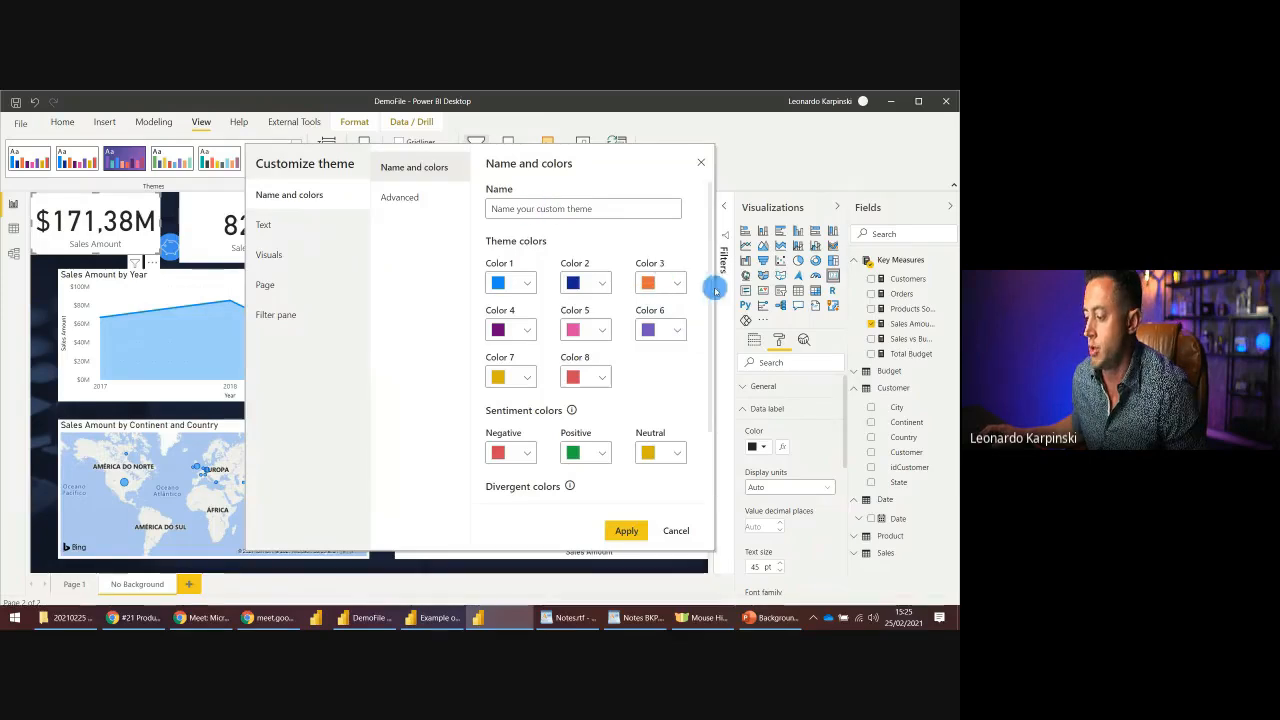
{"action": "left_click", "coordinate": [270, 225]}
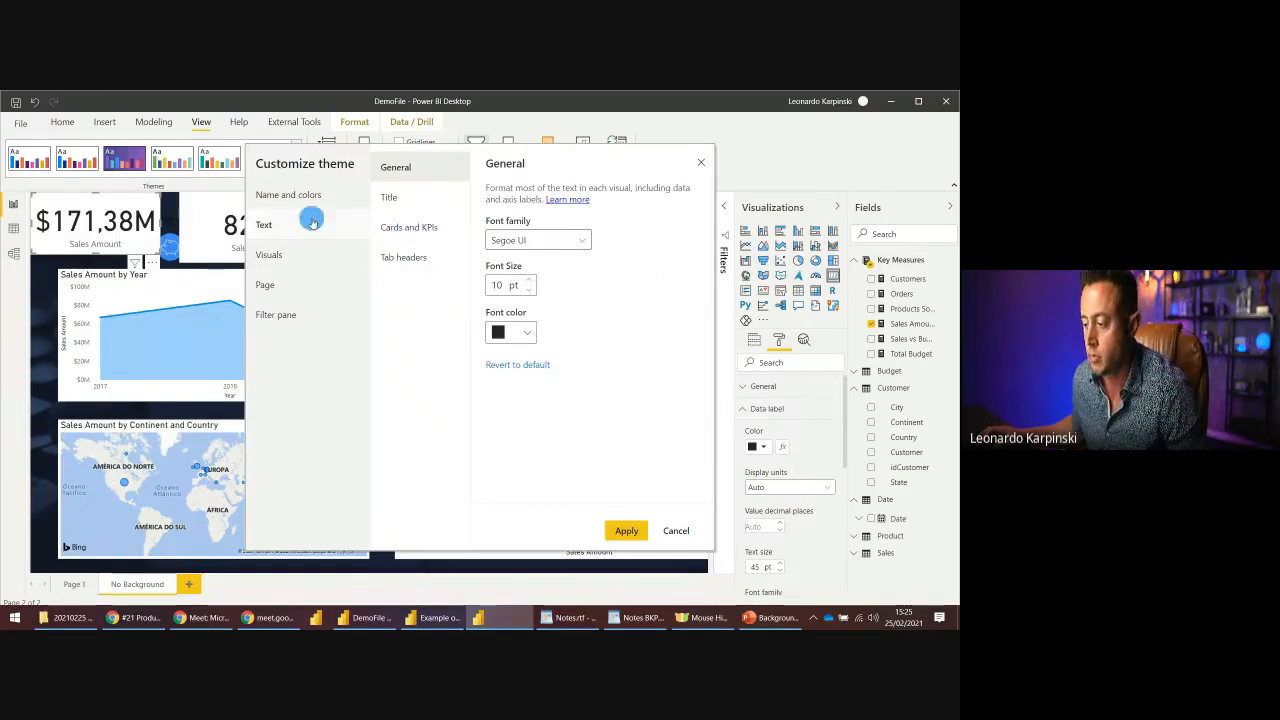
{"action": "left_click", "coordinate": [516, 334]}
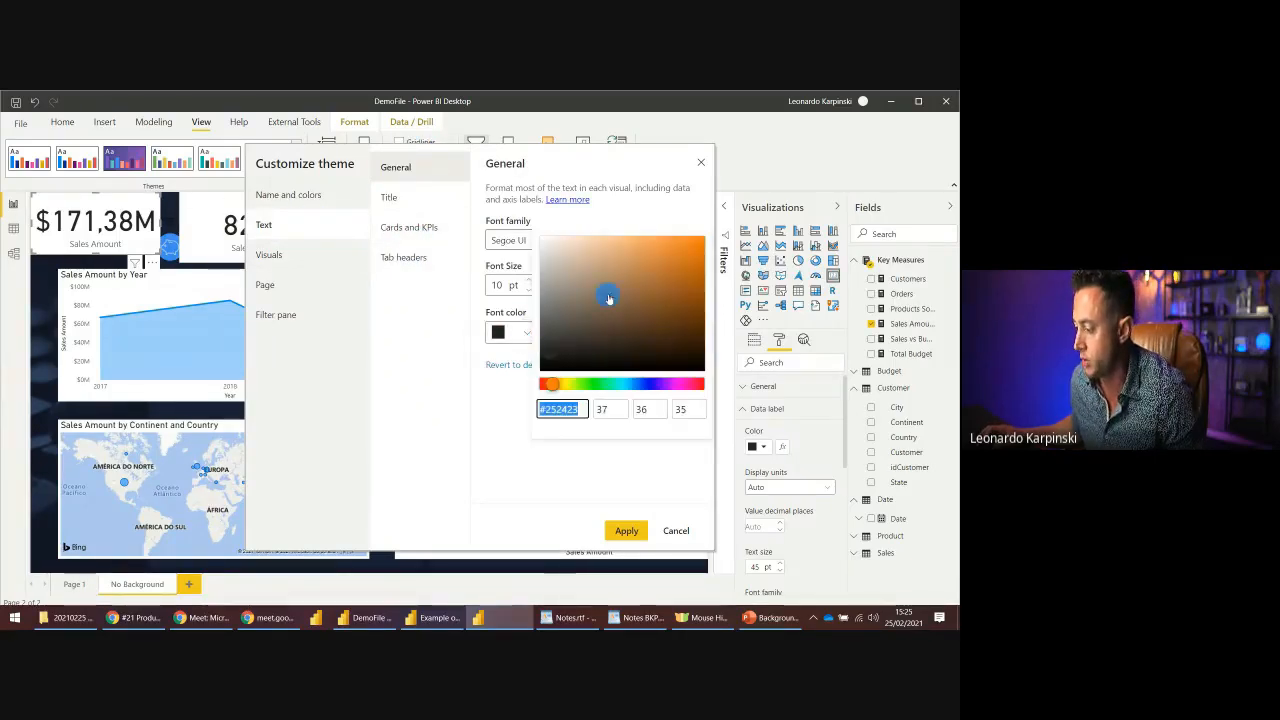
{"action": "left_click_drag", "start_coordinate": [608, 297], "coordinate": [524, 232]}
{"action": "left_click", "coordinate": [520, 437]}
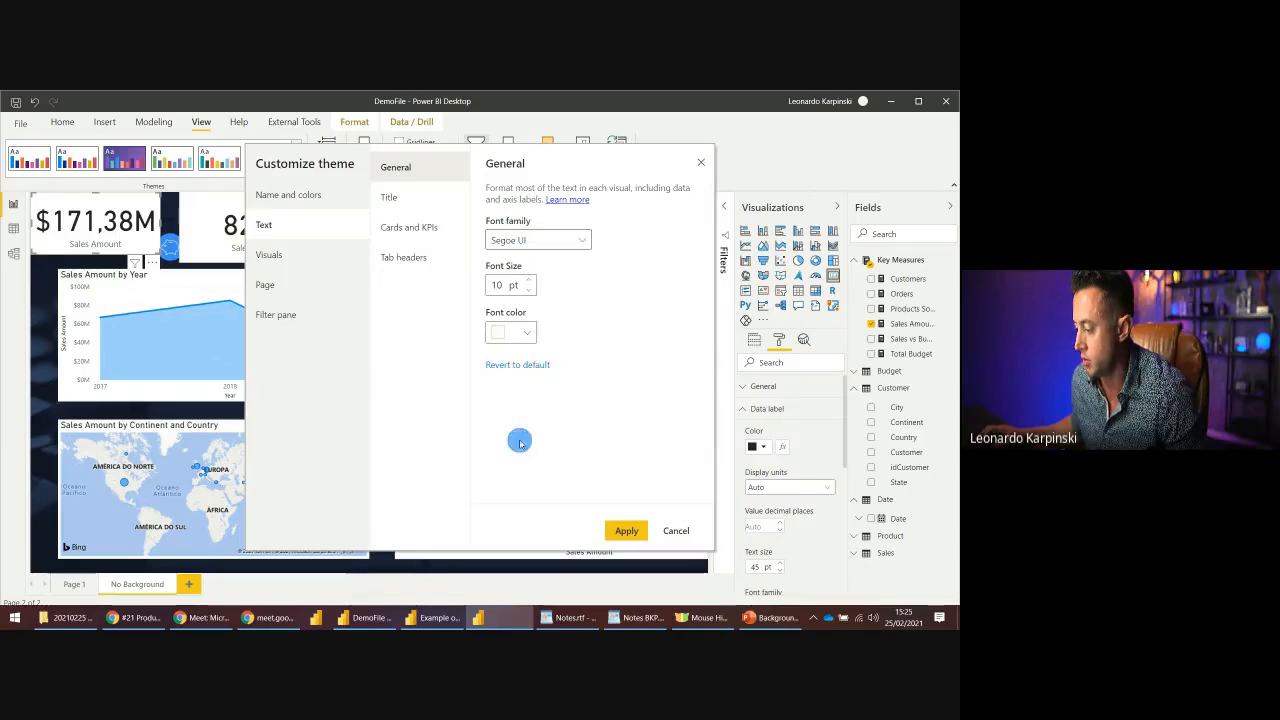
- Set the theme's card and KPI callout values to a 30 pt font size and white font color
{"action": "left_click", "coordinate": [460, 229]}
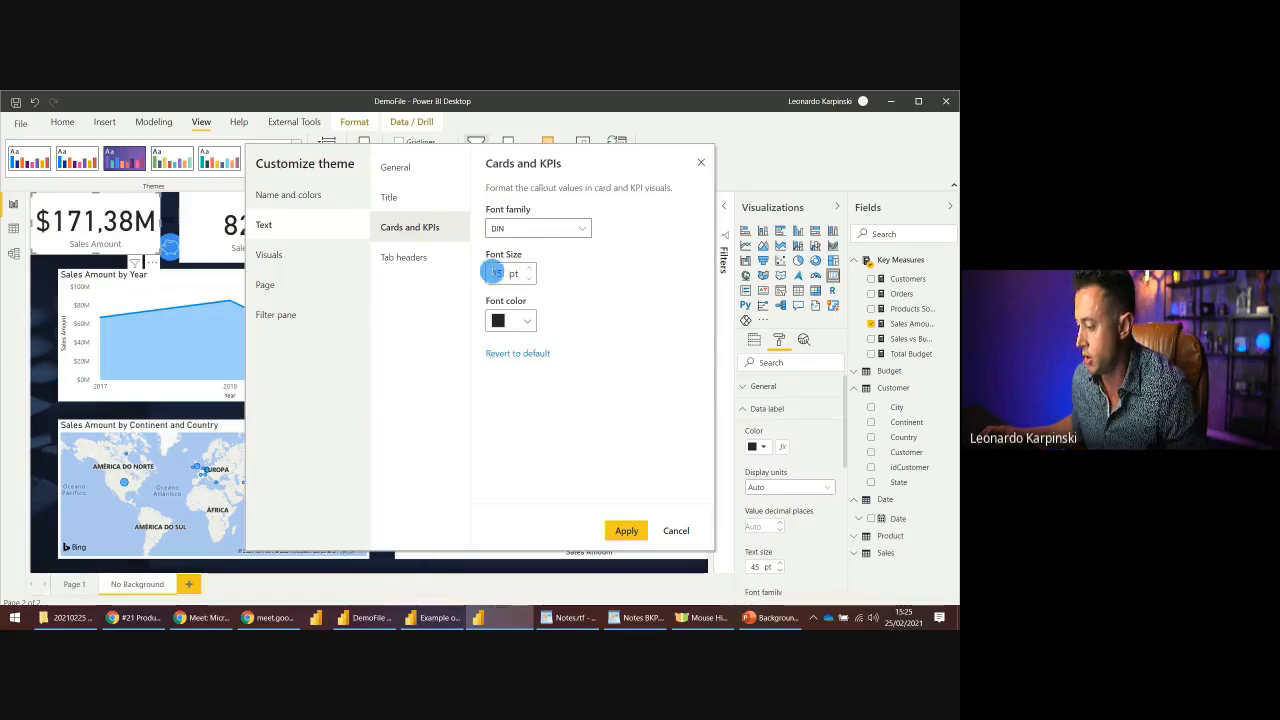
{"action": "left_click", "coordinate": [496, 272]}
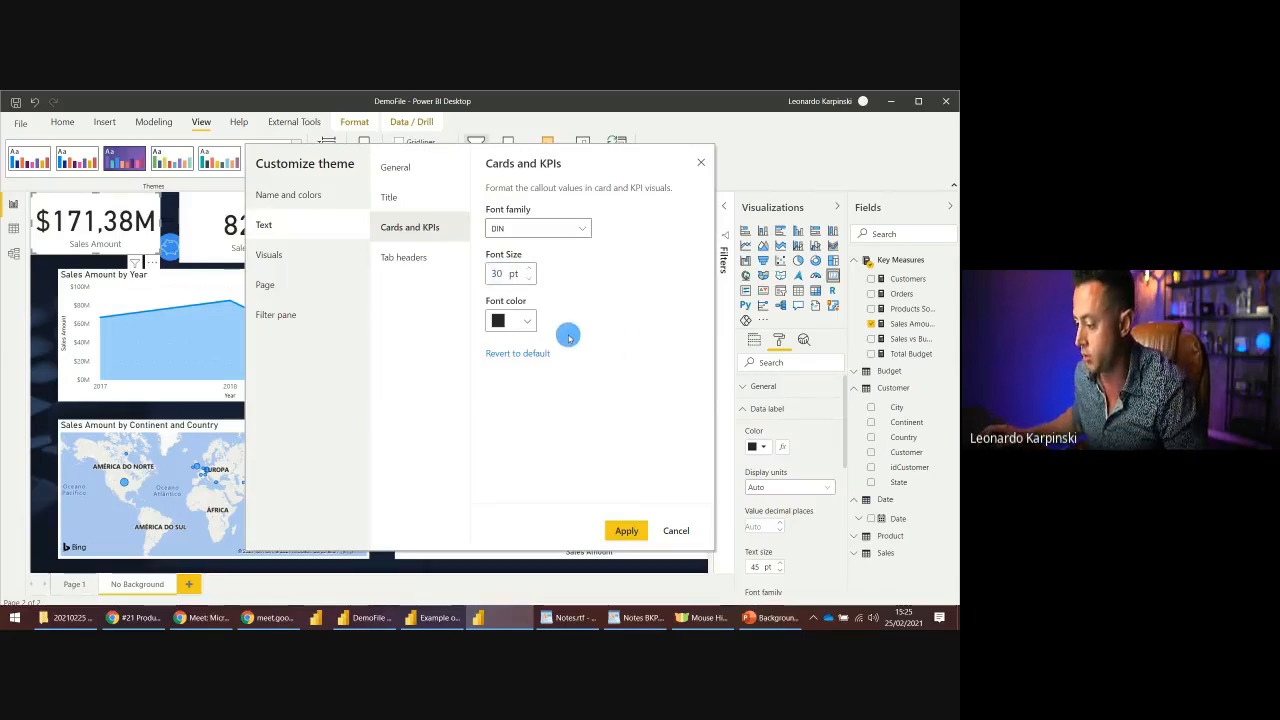
{"action": "left_click", "coordinate": [525, 321]}
{"action": "left_click", "coordinate": [633, 273]}
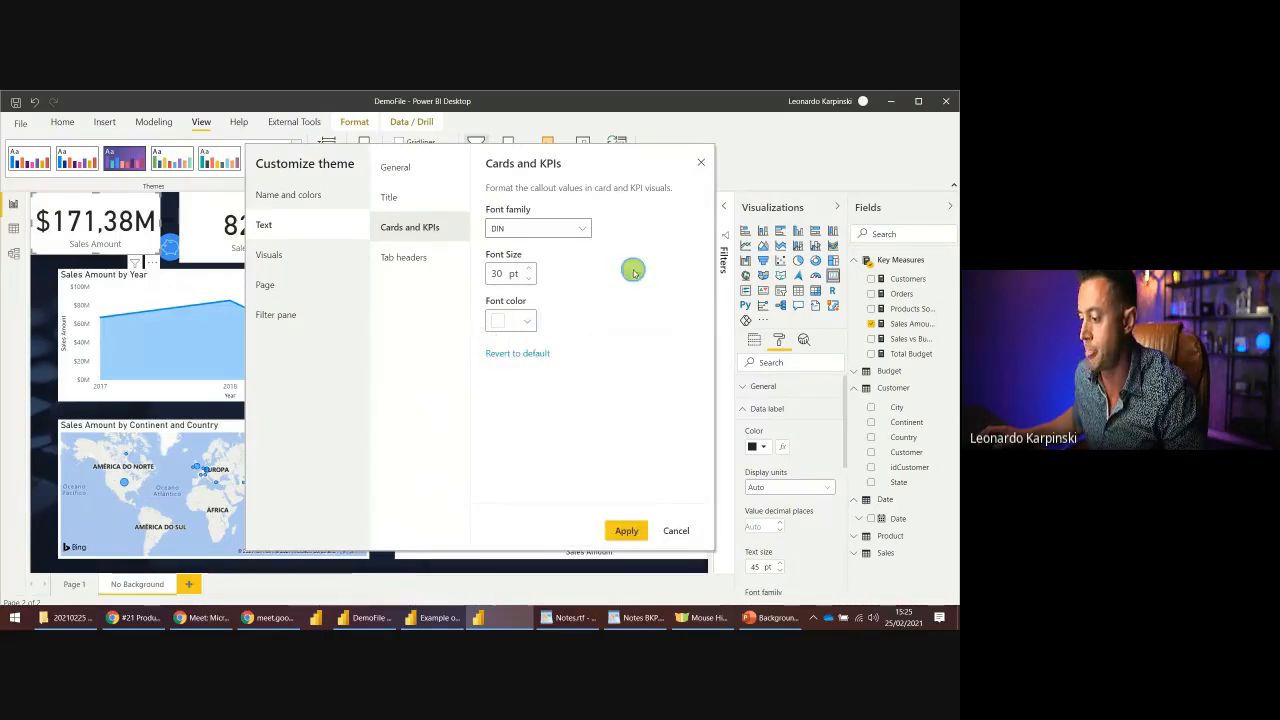
- Set the theme's visual background transparency to 100% and apply the customized theme
{"action": "left_click", "coordinate": [299, 255]}
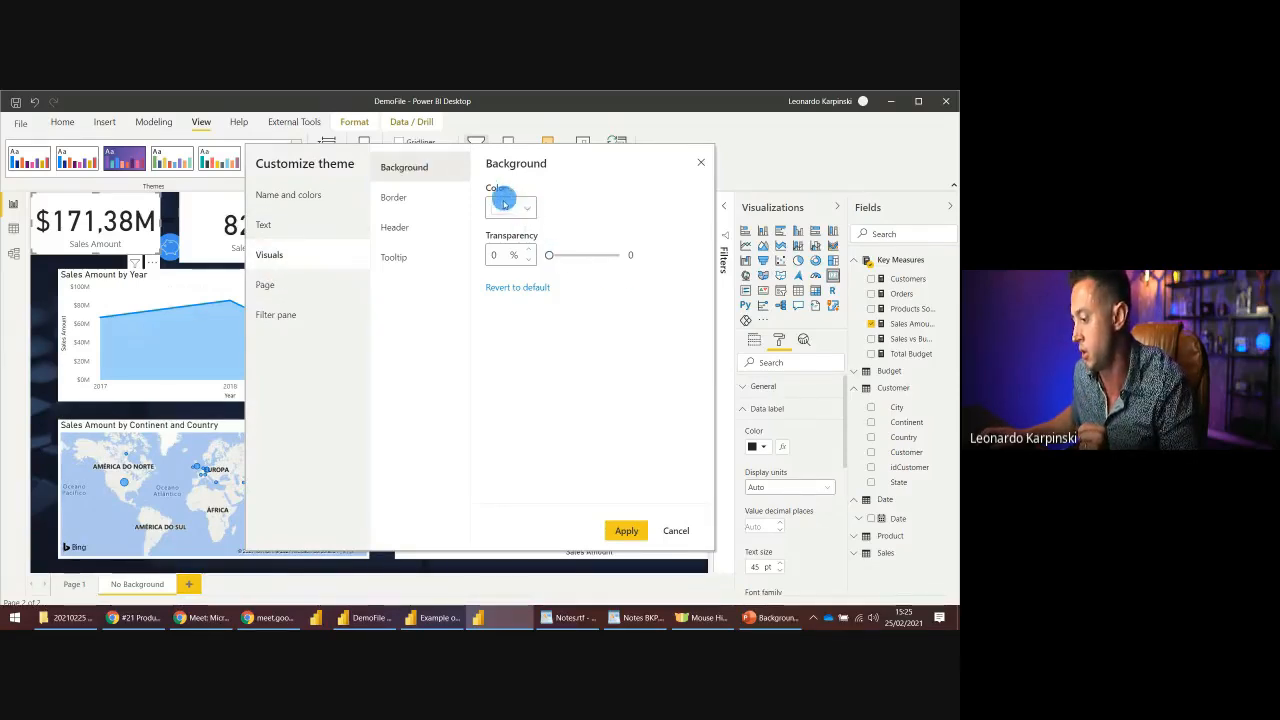
{"action": "left_click_drag", "start_coordinate": [551, 254], "coordinate": [657, 254]}
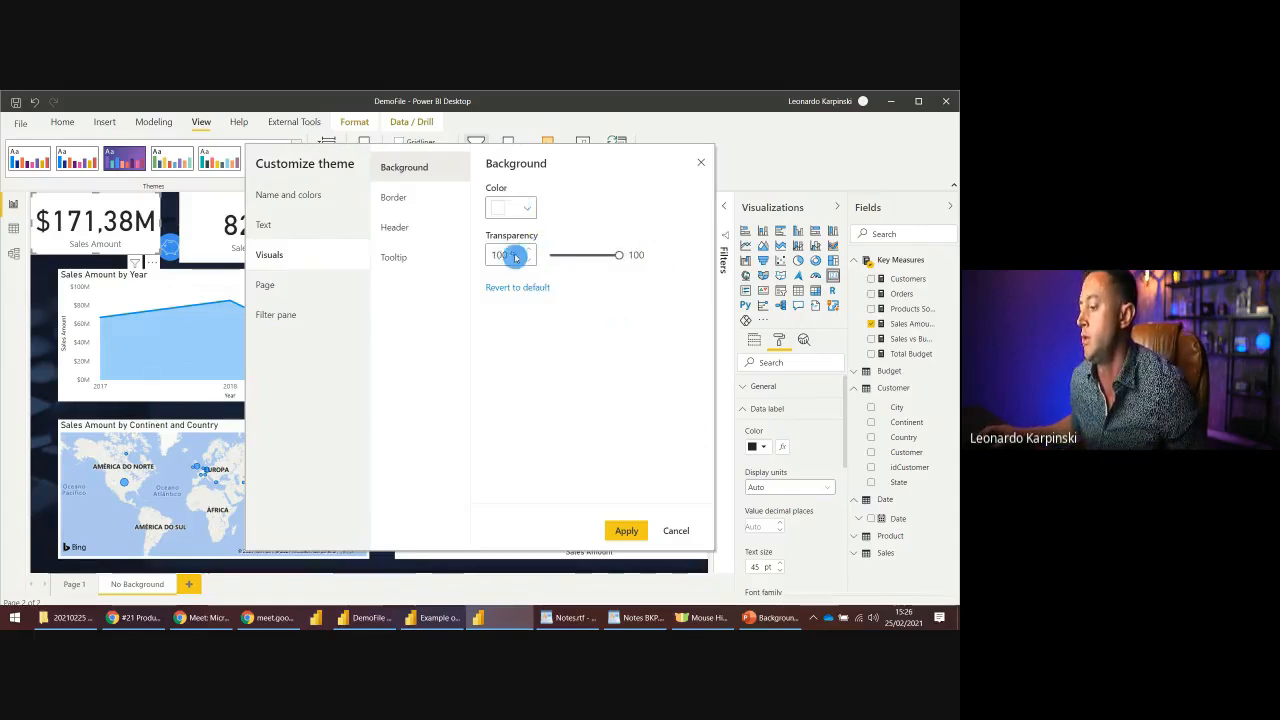
{"action": "left_click", "coordinate": [628, 530]}
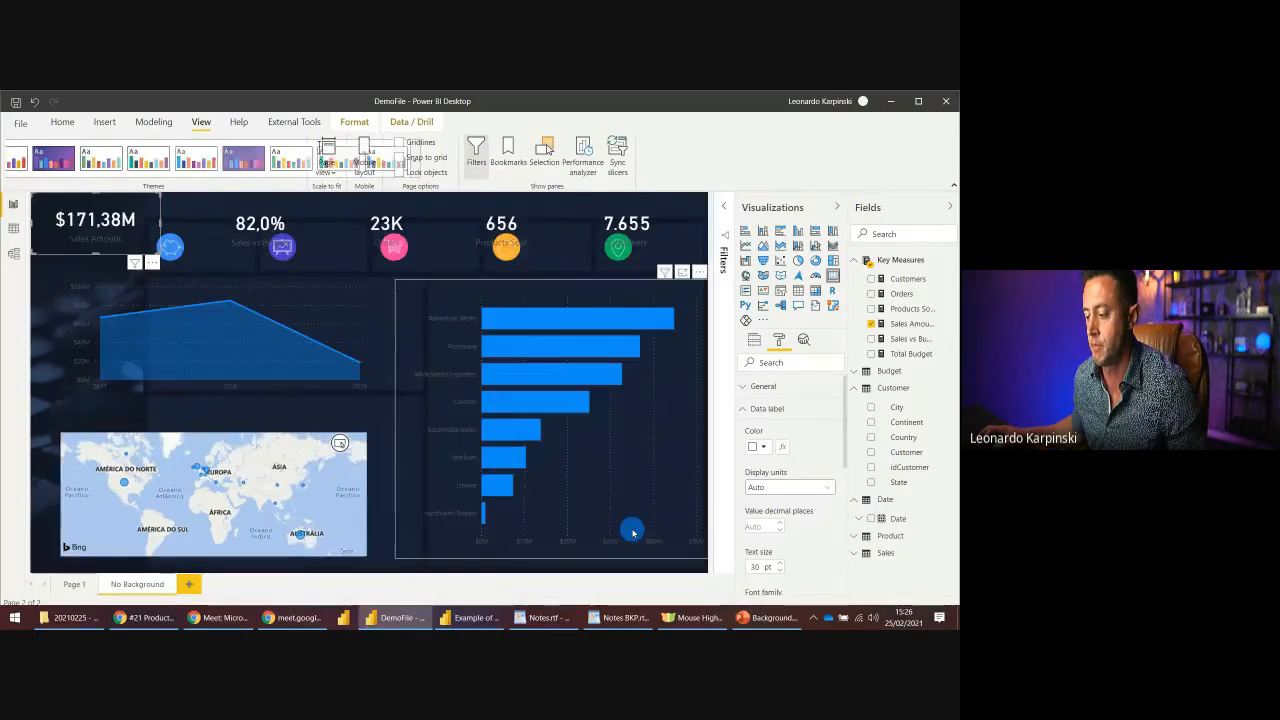
- Shrink and move the five KPI cards so each sits beside its matching icon in the background's card row
{"action": "left_click_drag", "start_coordinate": [75, 218], "coordinate": [81, 218]}
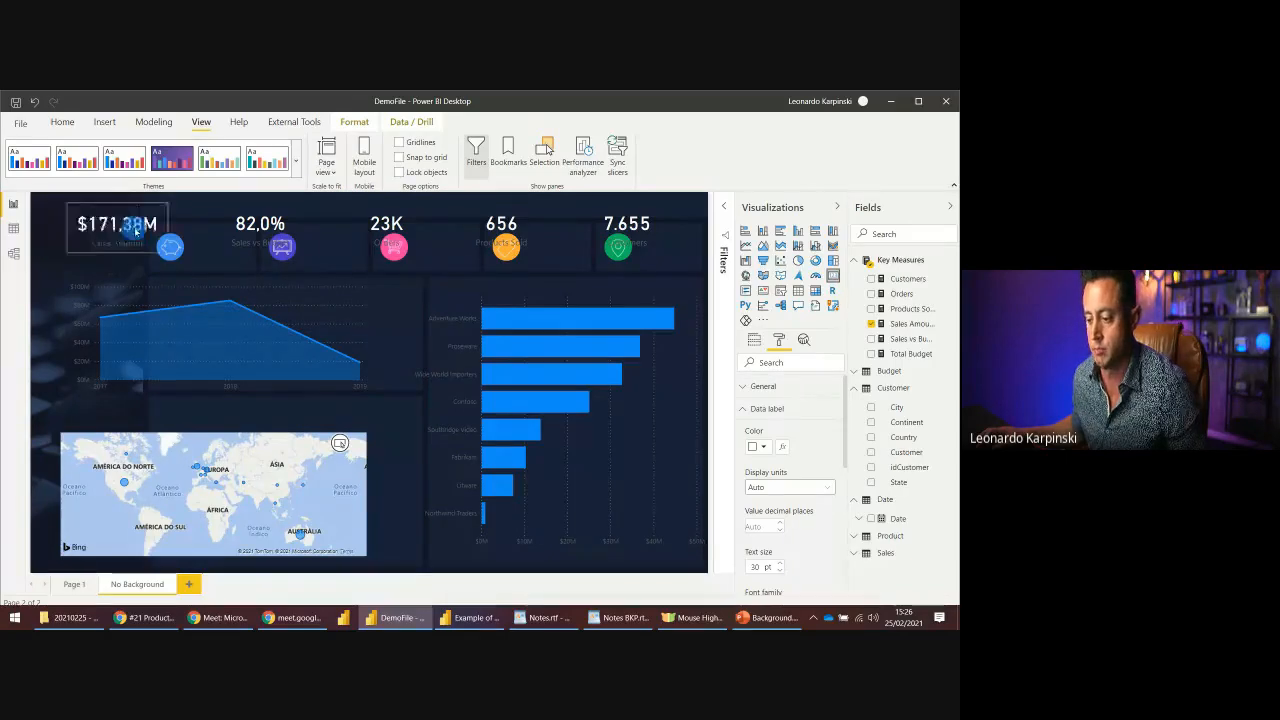
{"action": "left_click_drag", "start_coordinate": [163, 252], "coordinate": [437, 250]}
{"action": "left_click", "coordinate": [411, 241]}
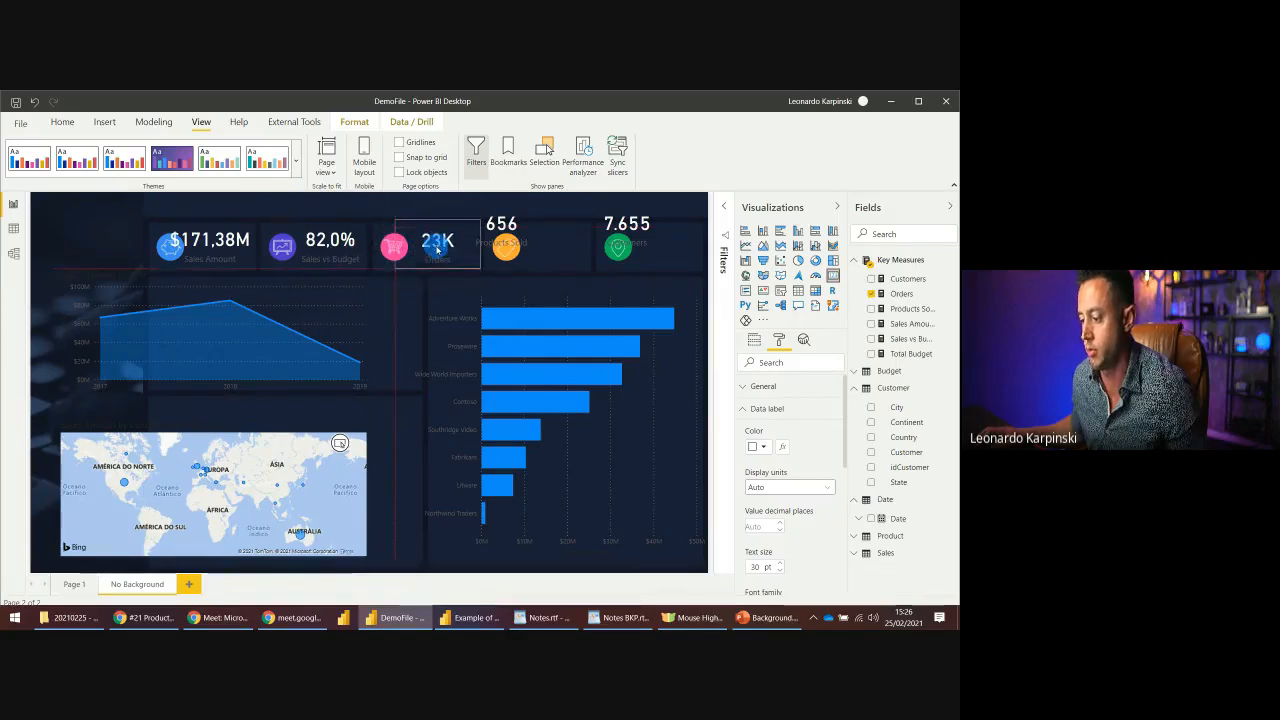
{"action": "left_click", "coordinate": [548, 232]}
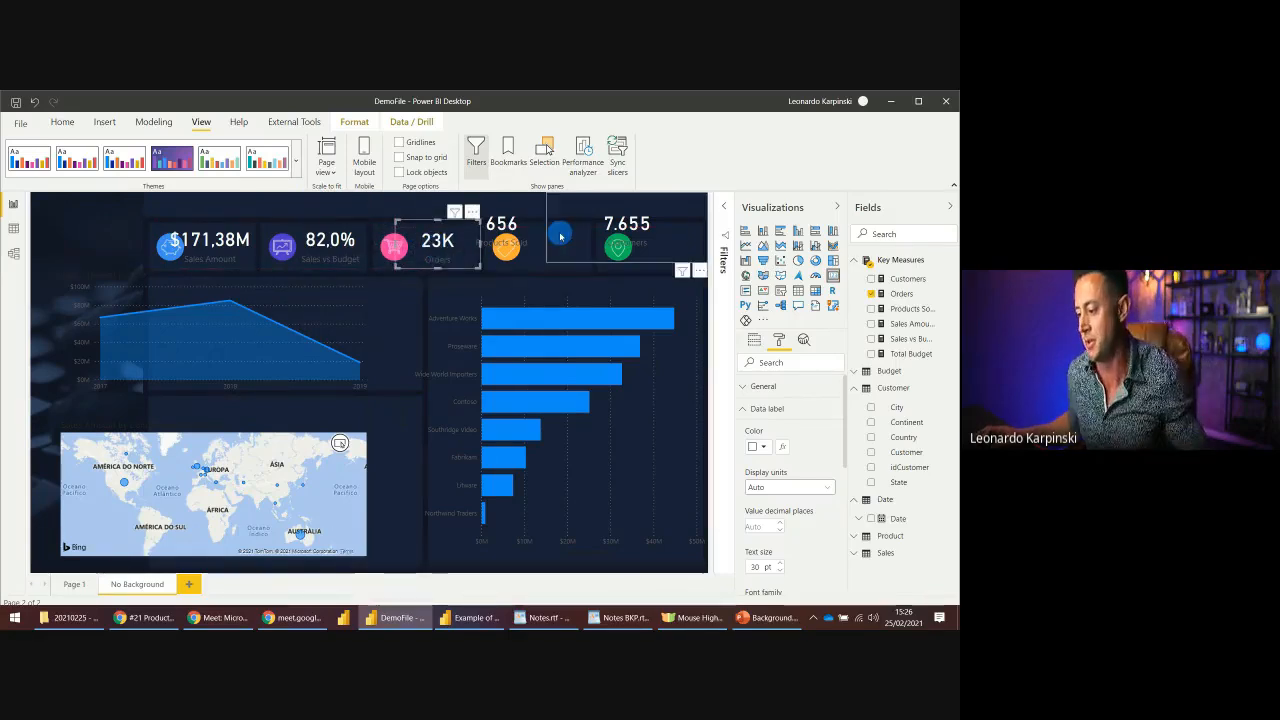
{"action": "left_click_drag", "start_coordinate": [421, 195], "coordinate": [474, 209]}
{"action": "left_click_drag", "start_coordinate": [532, 245], "coordinate": [553, 254]}
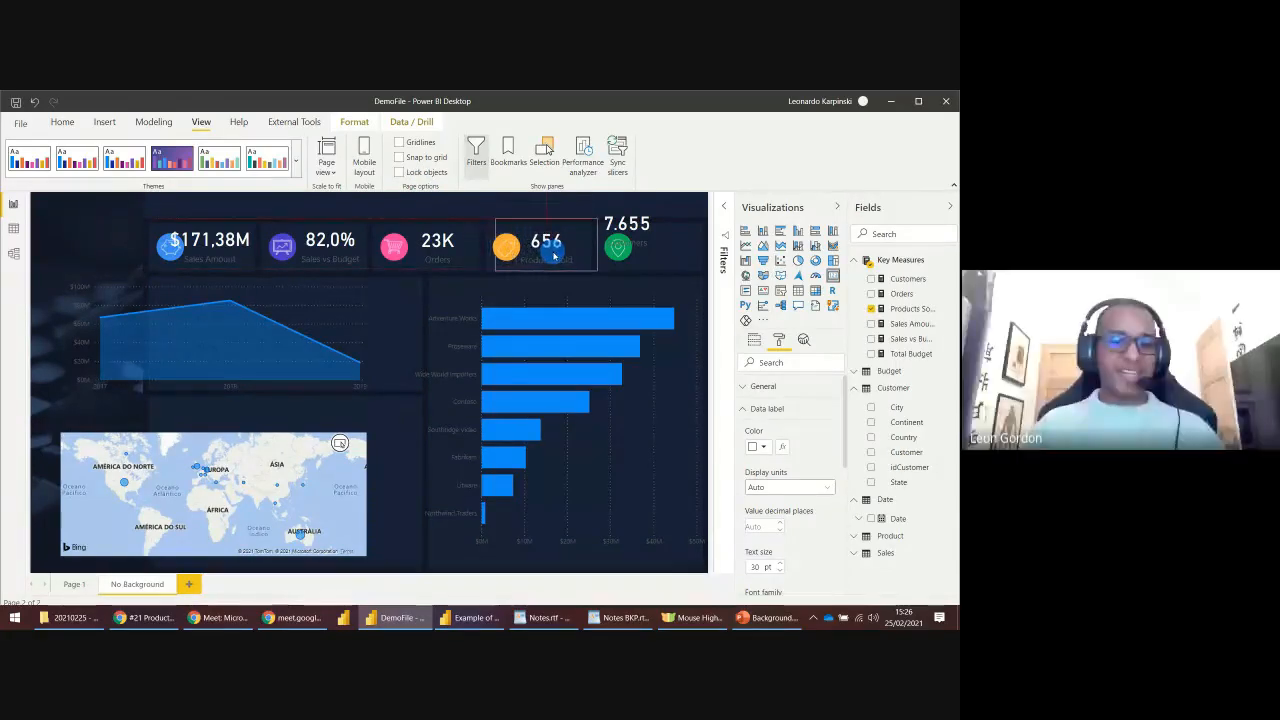
{"action": "left_click", "coordinate": [629, 250]}
{"action": "left_click_drag", "start_coordinate": [549, 192], "coordinate": [661, 248]}
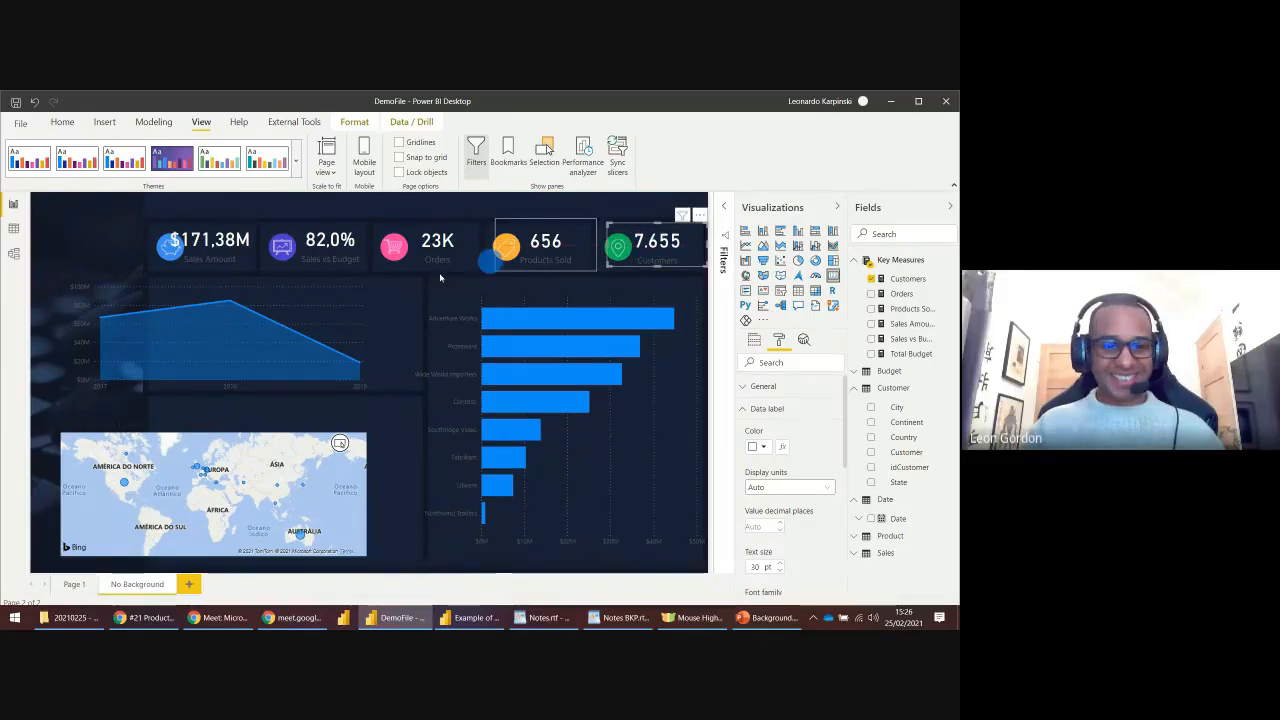
- Resize the Sales Amount by Year area chart to fit the background panel below the KPI cards
{"action": "left_click", "coordinate": [118, 287]}
{"action": "left_click_drag", "start_coordinate": [58, 270], "coordinate": [155, 281]}
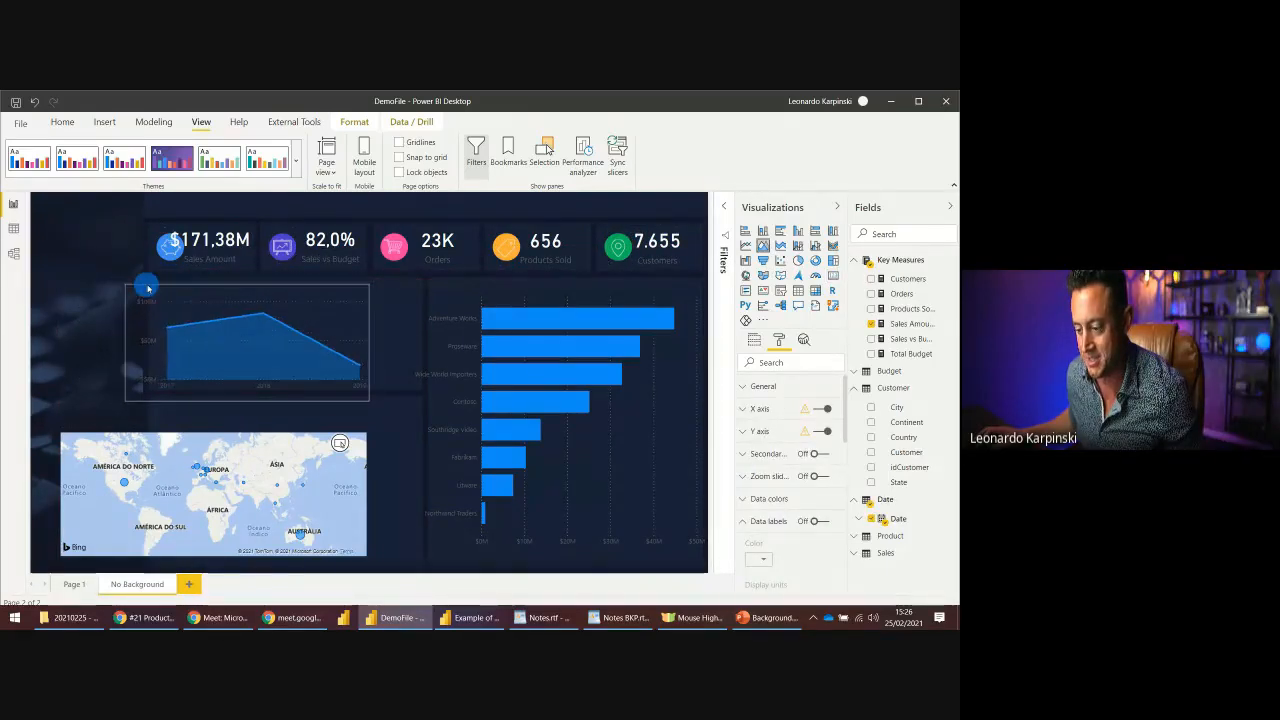
{"action": "left_click_drag", "start_coordinate": [373, 403], "coordinate": [418, 388]}
- Resize the Sales Amount by Brand bar chart to fit inside the tall background panel beside the area chart
{"action": "left_click", "coordinate": [513, 317]}
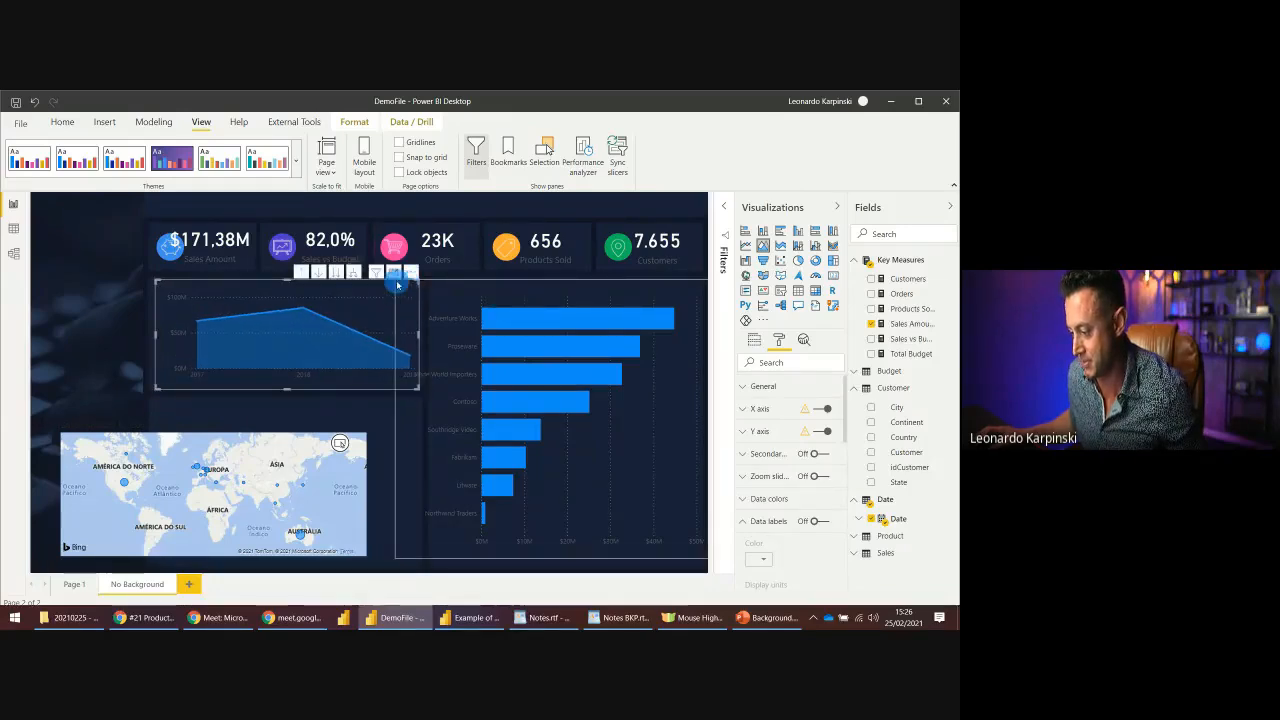
{"action": "left_click_drag", "start_coordinate": [396, 279], "coordinate": [437, 285]}
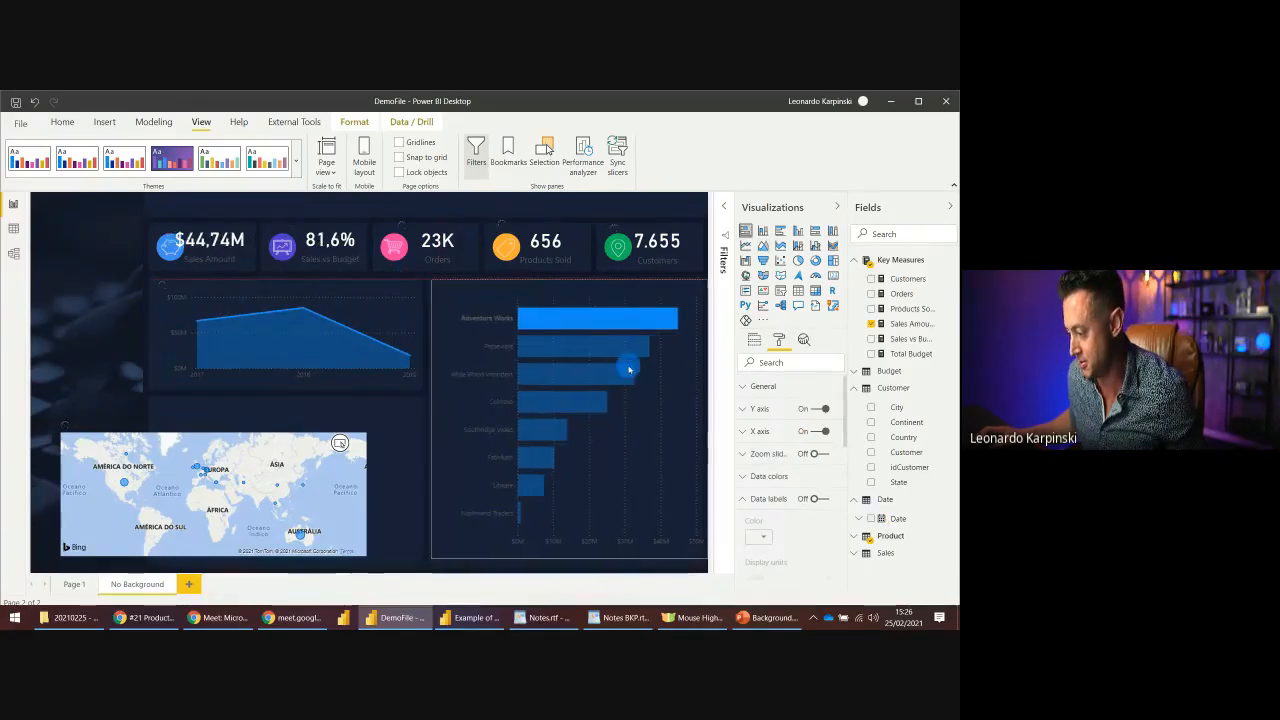
{"action": "left_click_drag", "start_coordinate": [707, 416], "coordinate": [697, 417]}
{"action": "left_click_drag", "start_coordinate": [560, 560], "coordinate": [565, 568]}
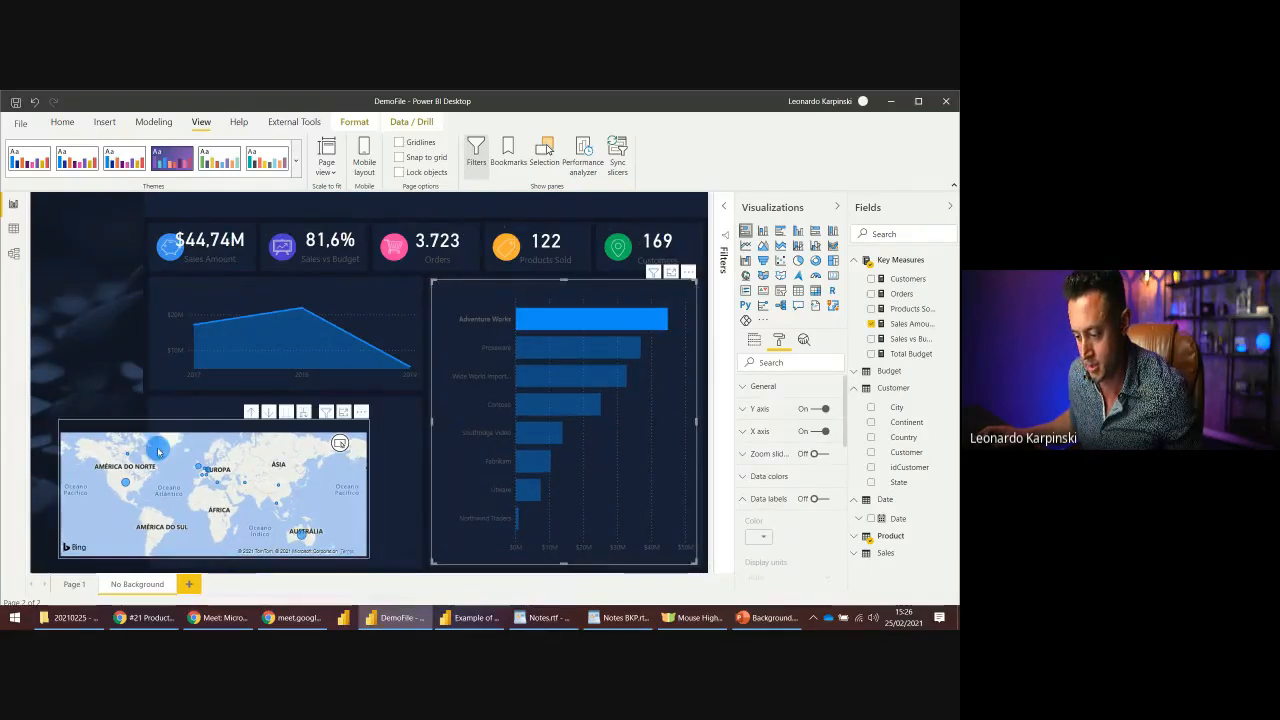
- Move and resize the Continent and Country map to fit the background panel below the area chart, leaving nothing selected
{"action": "left_click_drag", "start_coordinate": [158, 450], "coordinate": [330, 400]}
{"action": "left_click_drag", "start_coordinate": [456, 538], "coordinate": [420, 562]}
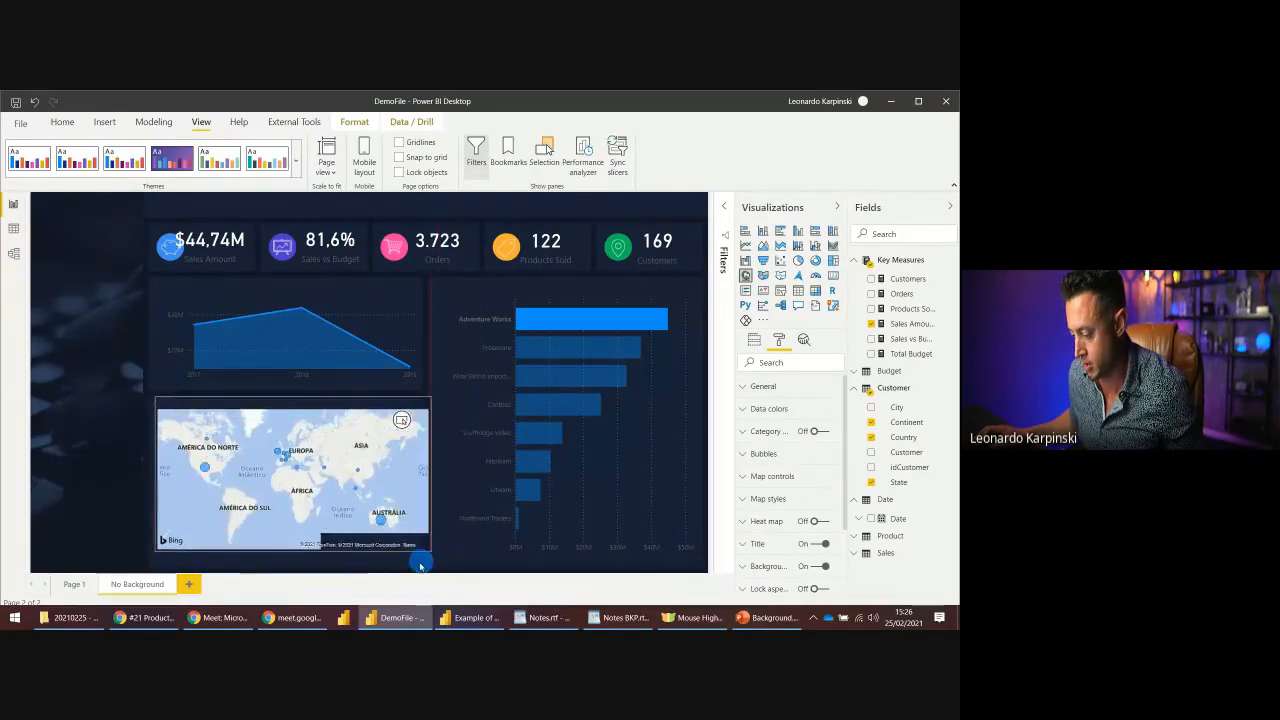
{"action": "left_click", "coordinate": [60, 378]}
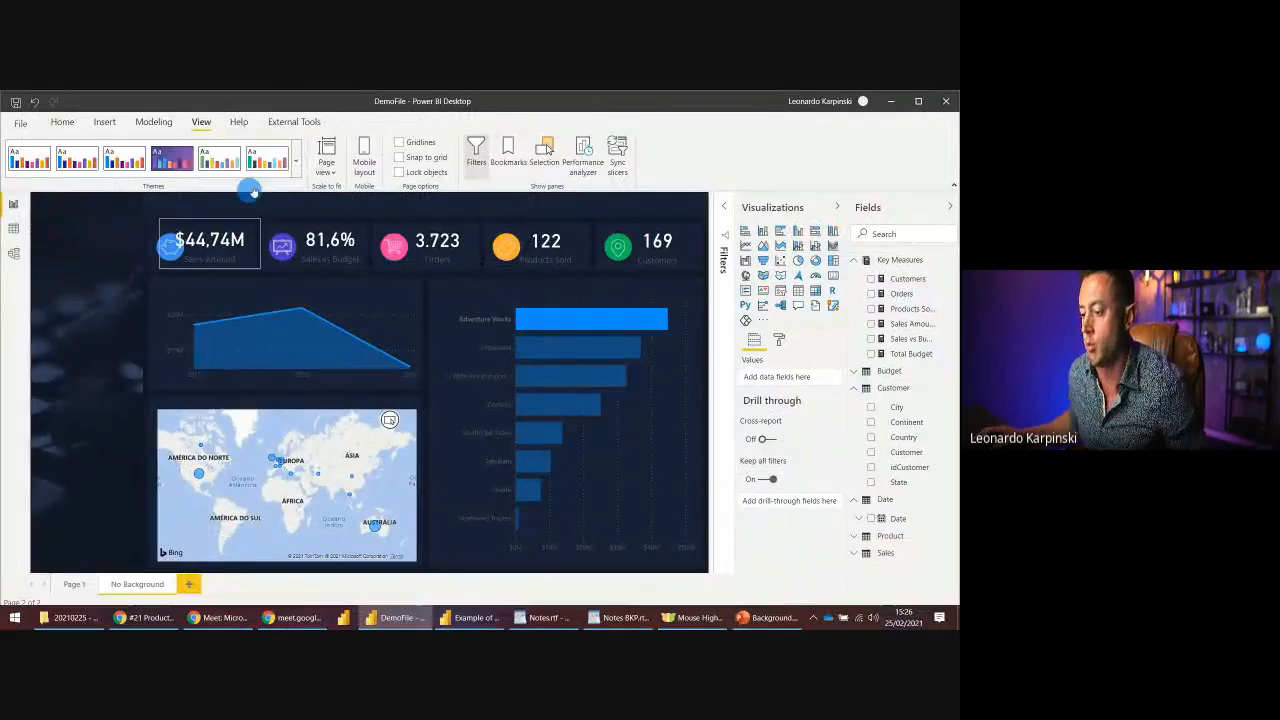
{"action": "left_click", "coordinate": [298, 151]}
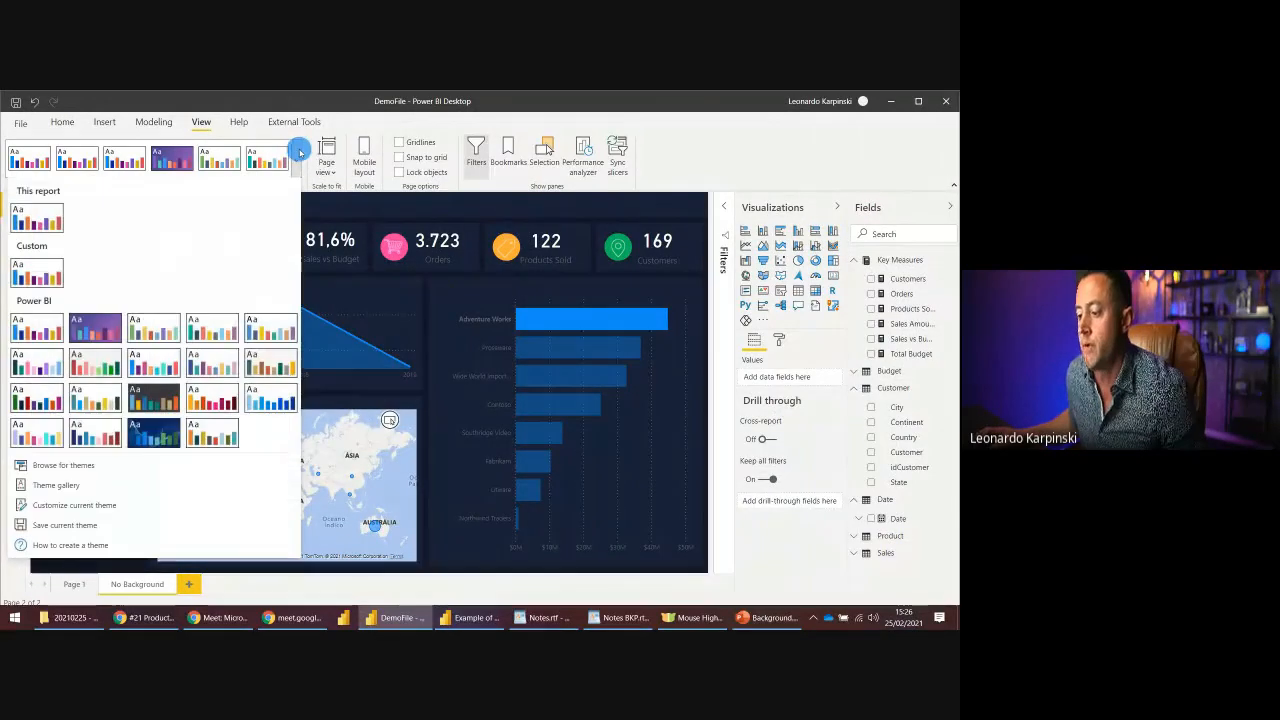
{"action": "left_click", "coordinate": [72, 507]}
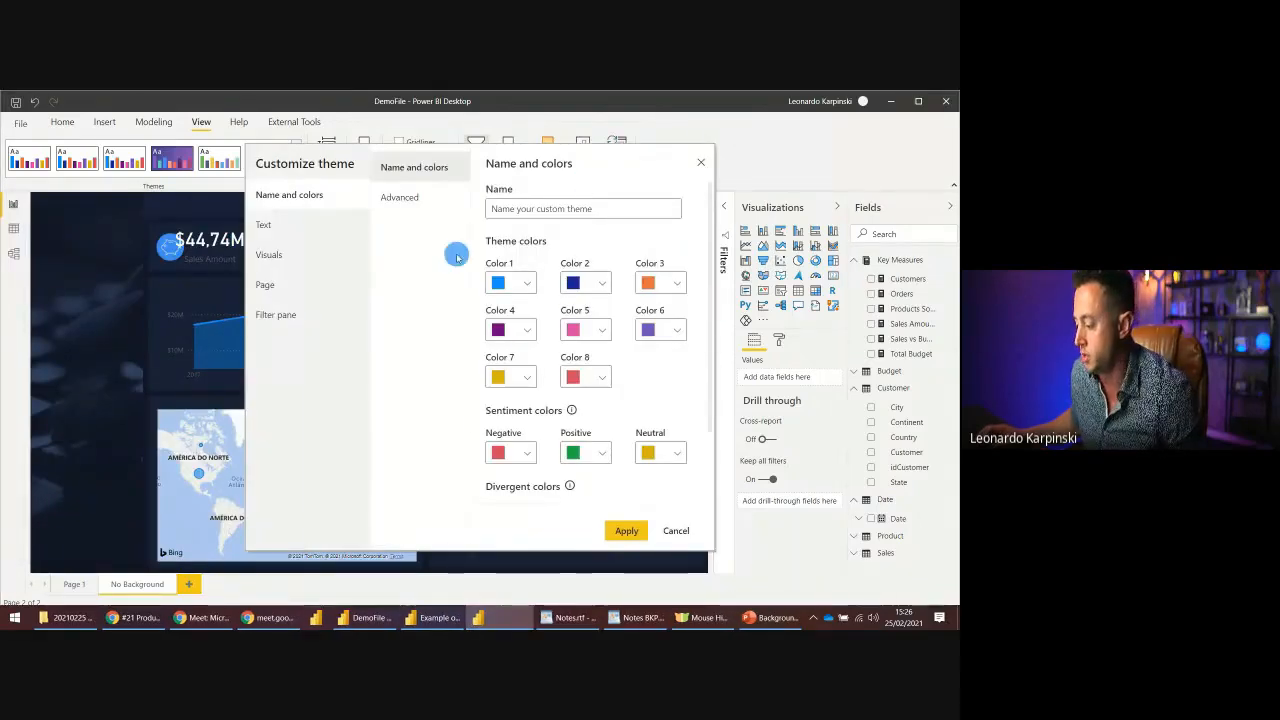
{"action": "left_click", "coordinate": [705, 162]}
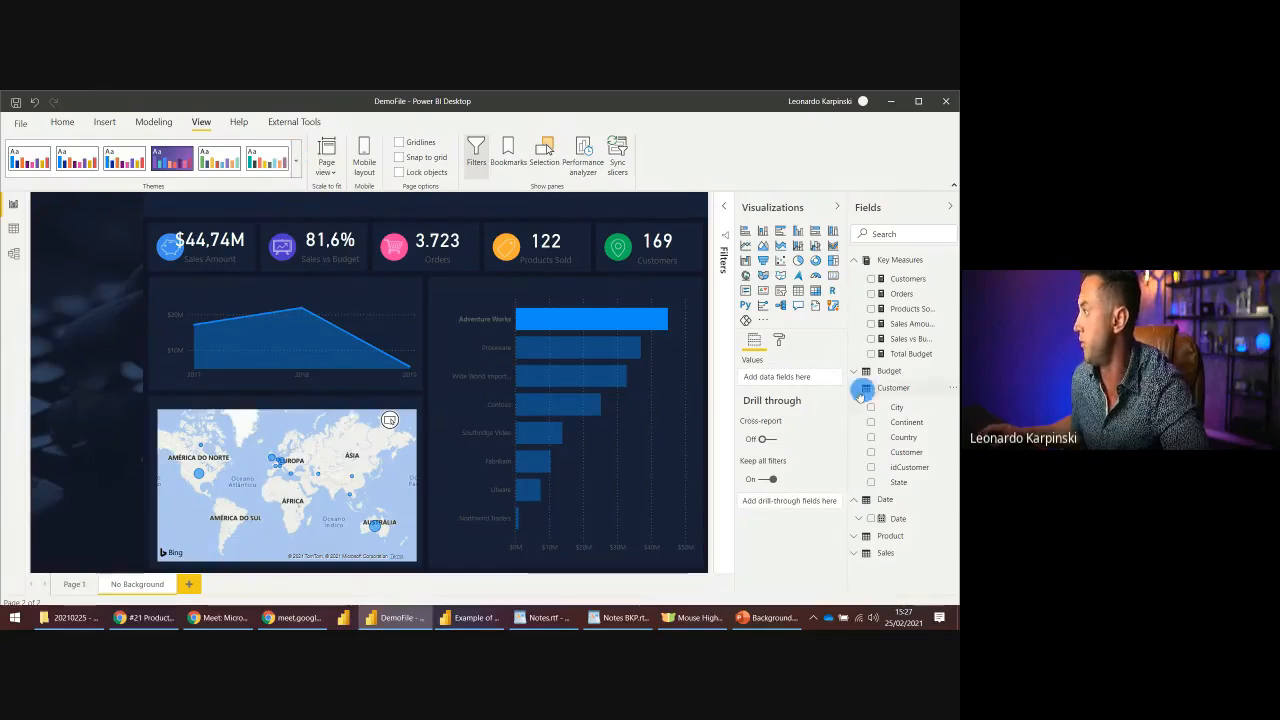
- Browse for a report theme and open Theme.json from the 20210225 - Meetup Power BI UK folder in Notepad++
{"action": "left_click", "coordinate": [296, 155]}
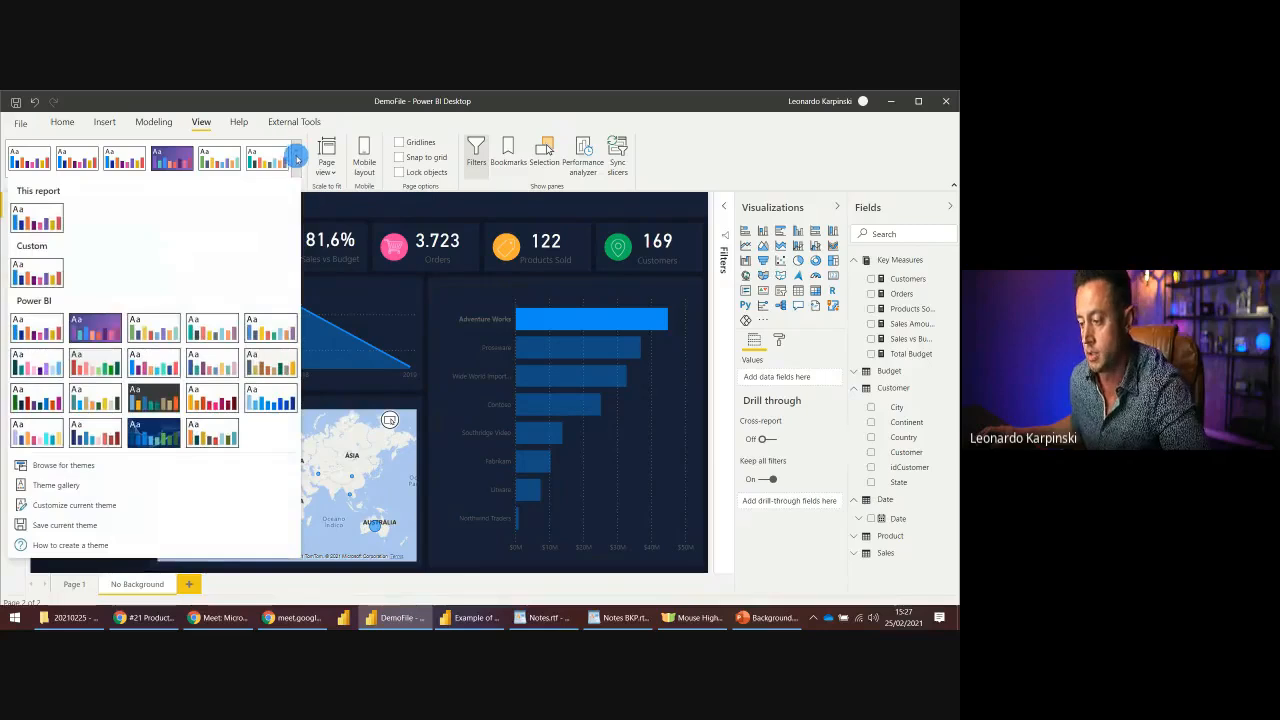
{"action": "left_click", "coordinate": [80, 470]}
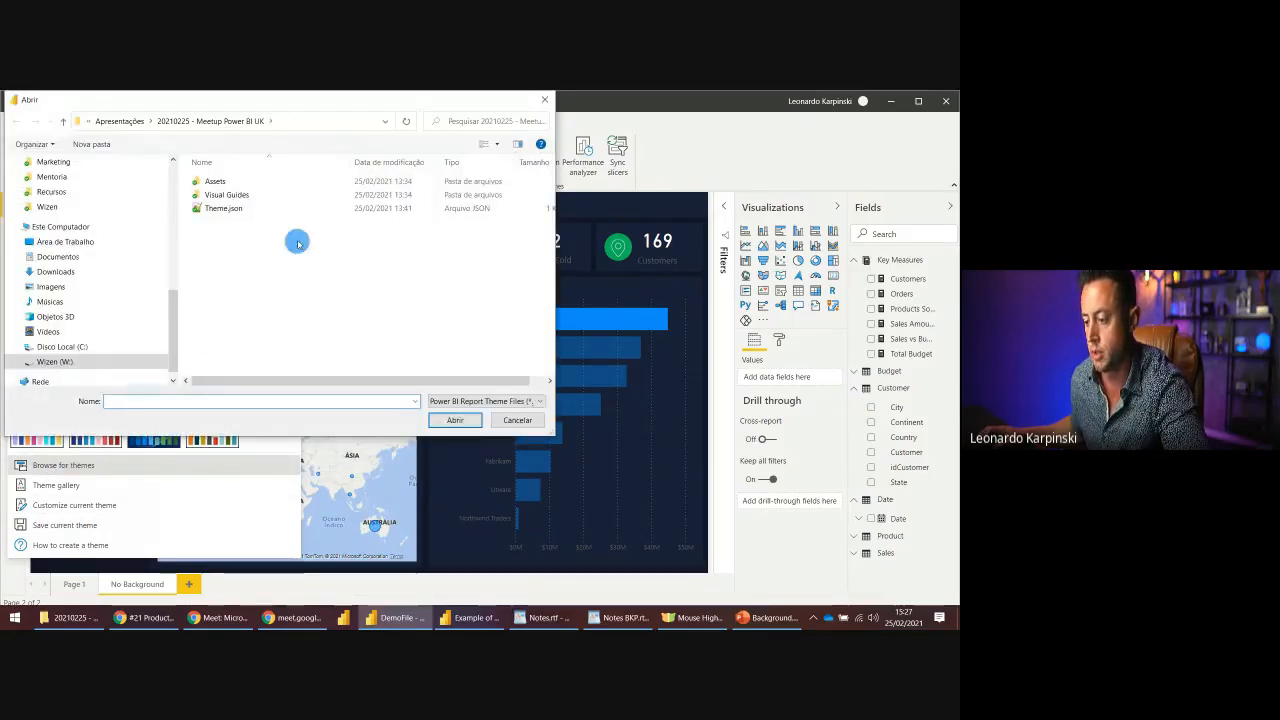
{"action": "left_click", "coordinate": [229, 211]}
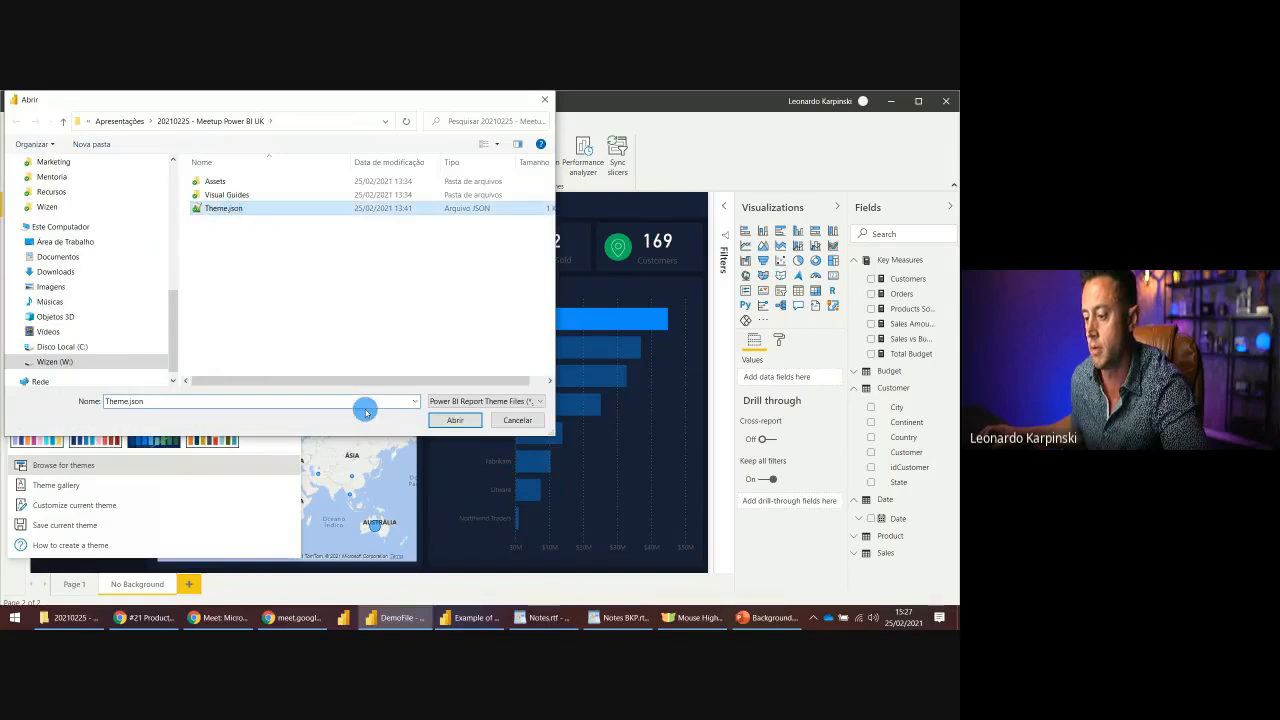
{"action": "right_click", "coordinate": [214, 210]}
{"action": "left_click", "coordinate": [262, 240]}
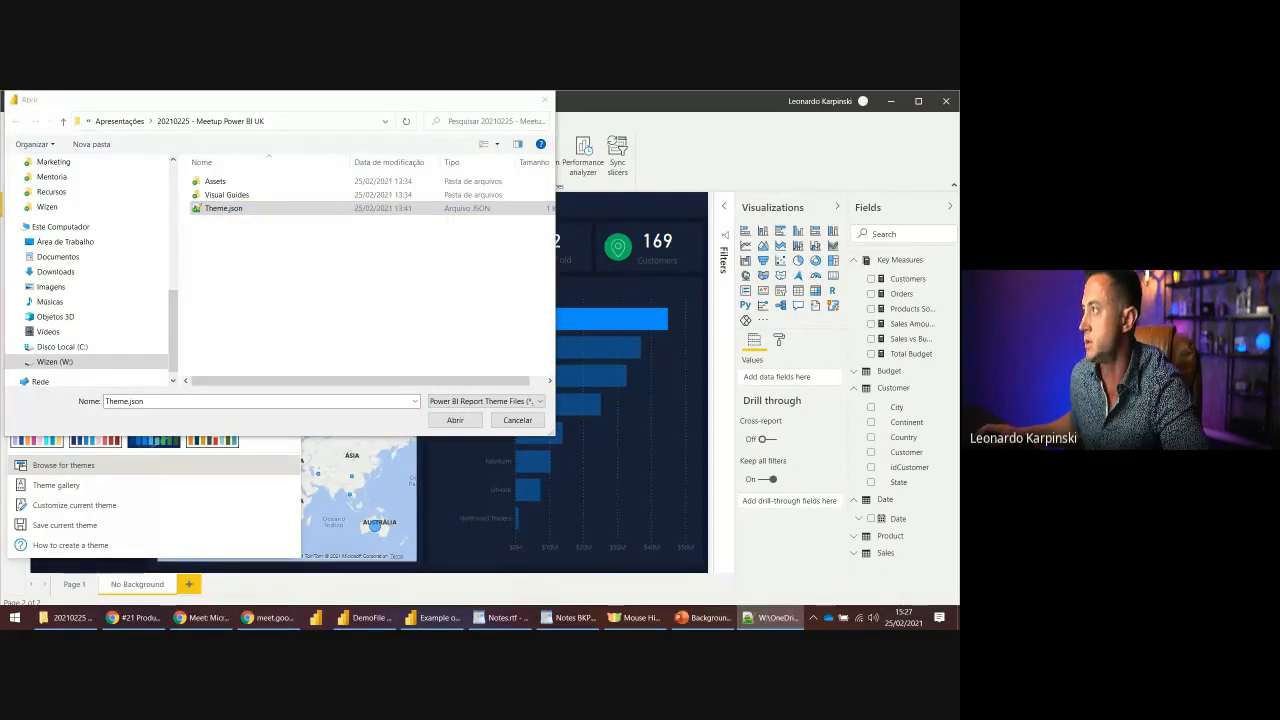
- Examine the theme's JSON color and text definitions, close Notepad++, and import Theme.json as the report theme
{"action": "left_click_drag", "start_coordinate": [583, 354], "coordinate": [421, 284]}
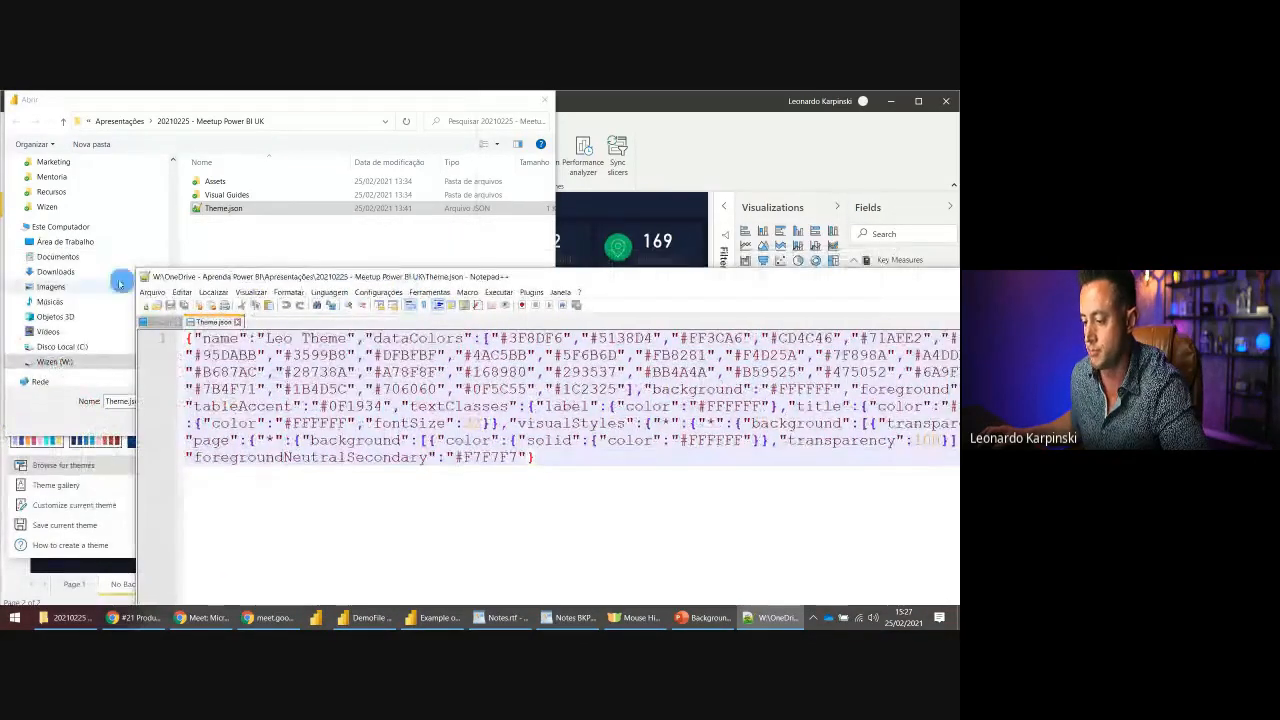
{"action": "left_click_drag", "start_coordinate": [135, 268], "coordinate": [394, 288]}
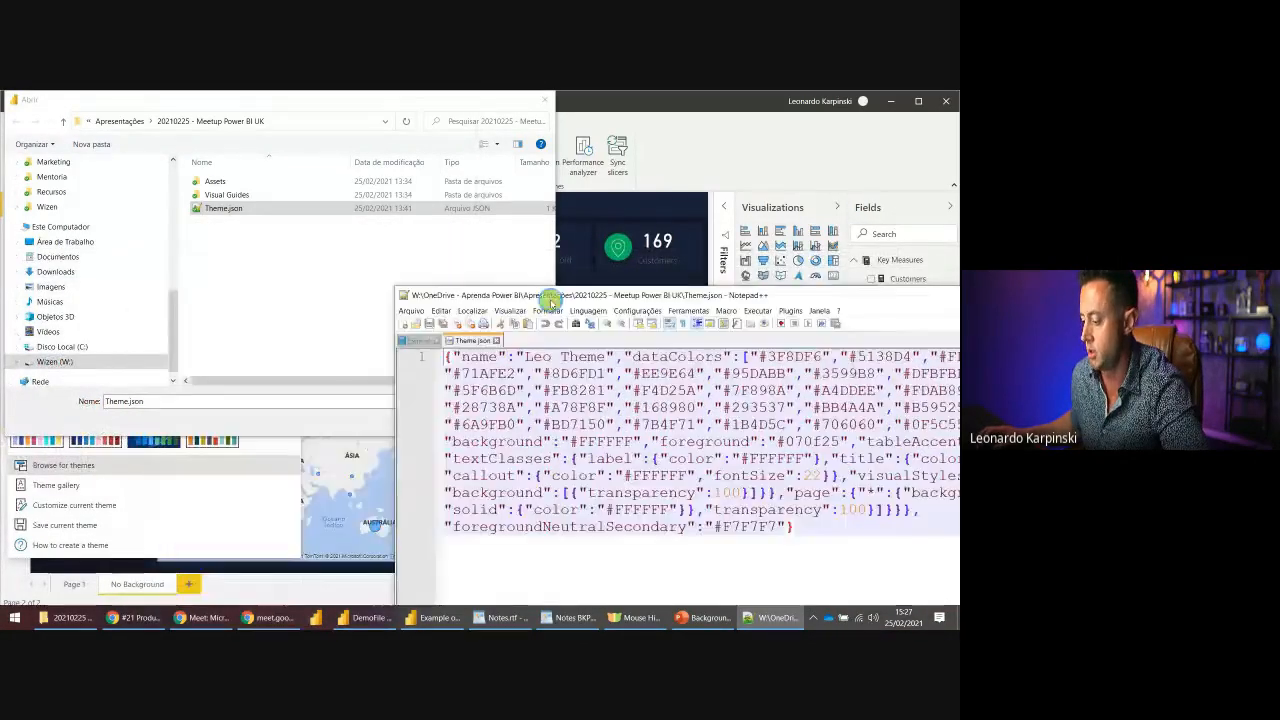
{"action": "left_click_drag", "start_coordinate": [551, 300], "coordinate": [281, 227]}
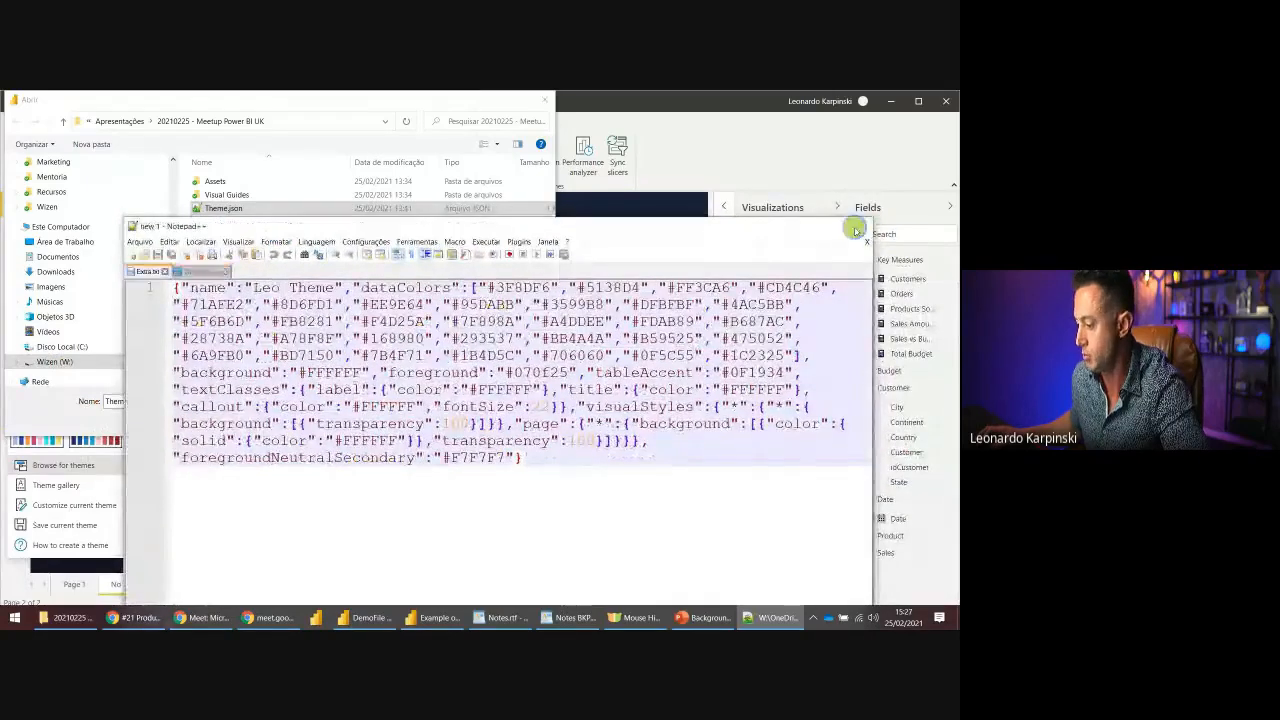
{"action": "left_click", "coordinate": [857, 225]}
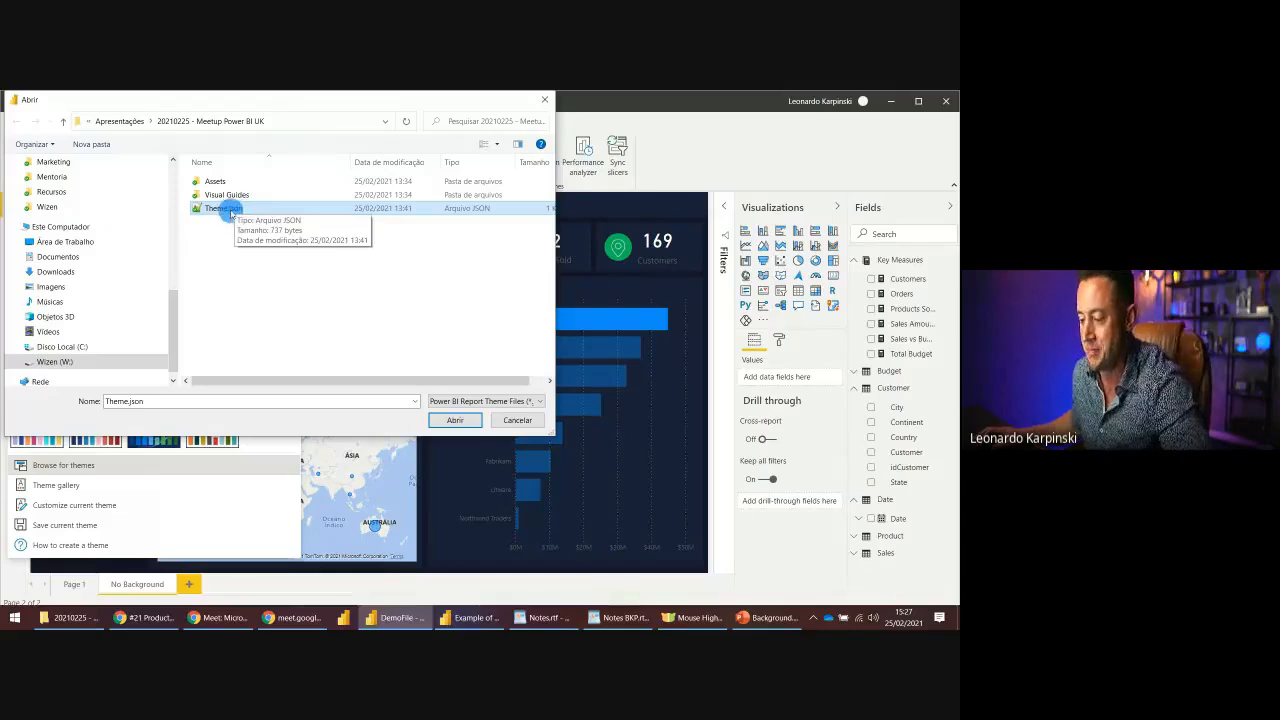
{"action": "double_click", "coordinate": [226, 210]}
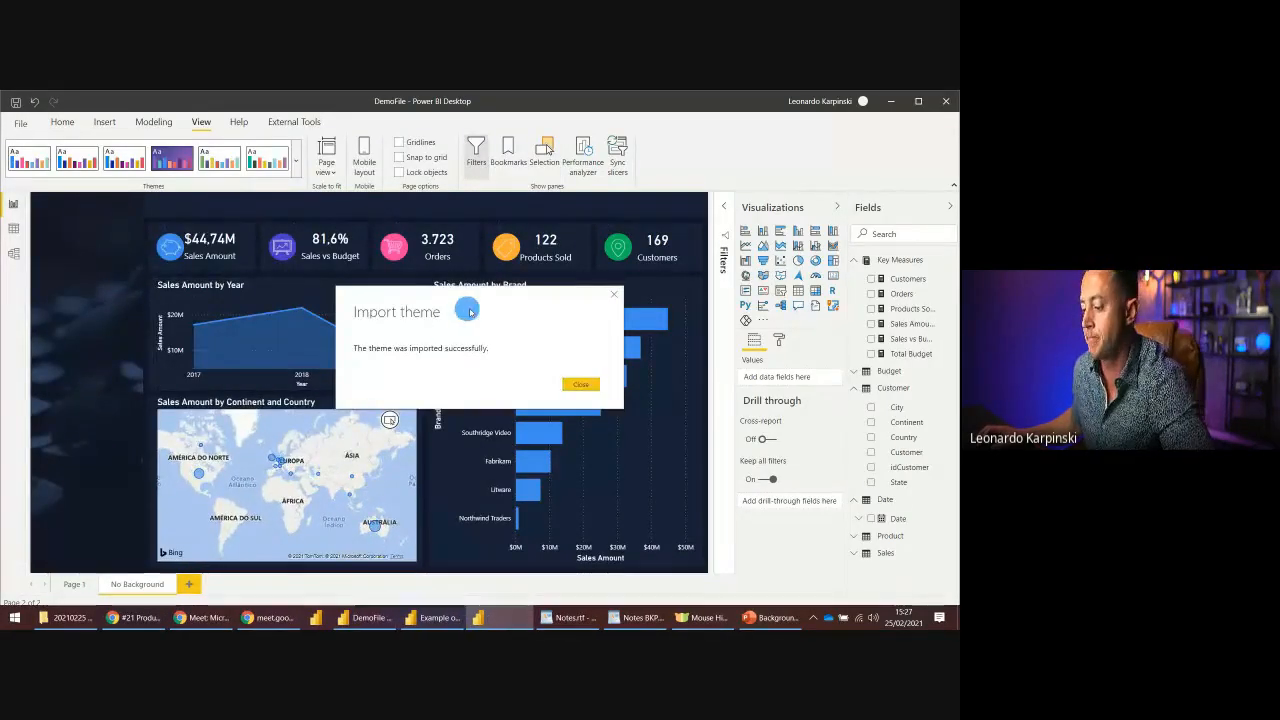
- Dismiss the theme import confirmation and move the Continent and Country map slightly down within its background panel
{"action": "left_click", "coordinate": [579, 390]}
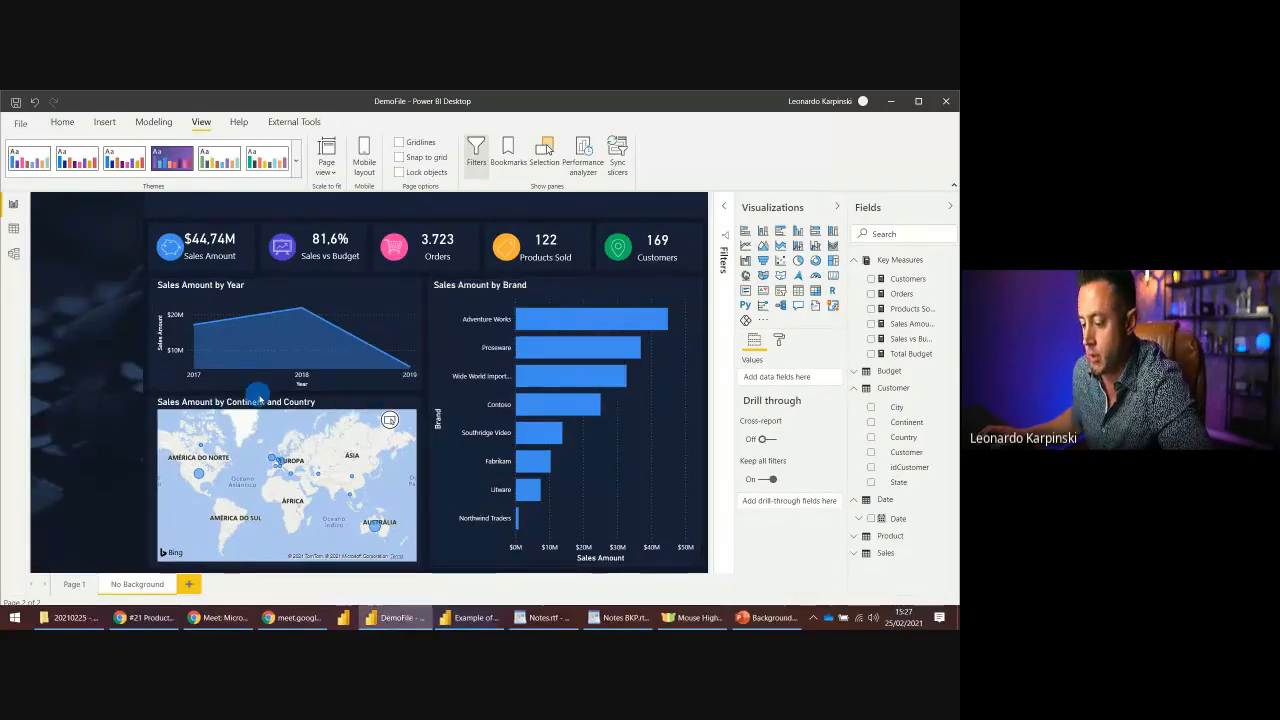
{"action": "left_click", "coordinate": [284, 398]}
{"action": "left_click_drag", "start_coordinate": [286, 399], "coordinate": [285, 404]}
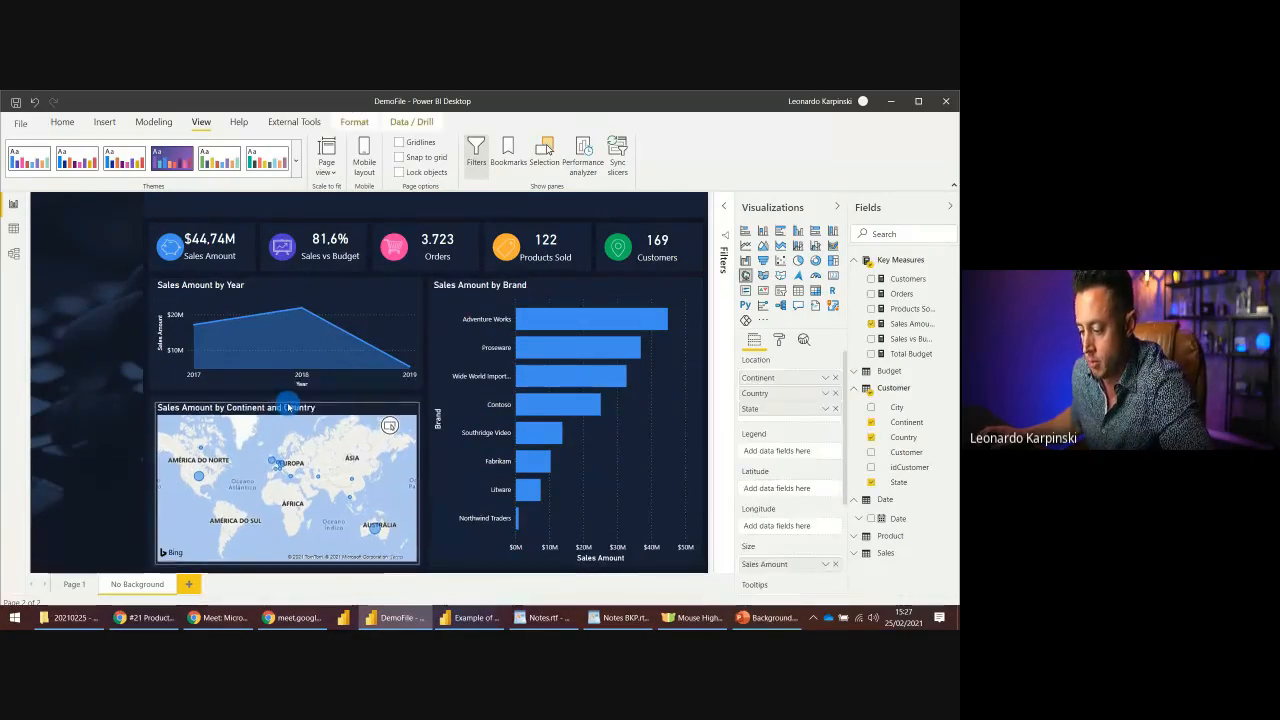
- Nudge the Sales Amount, Products Sold and Customers cards rightward to clear their icons, leaving nothing selected
{"action": "left_click_drag", "start_coordinate": [256, 254], "coordinate": [230, 240]}
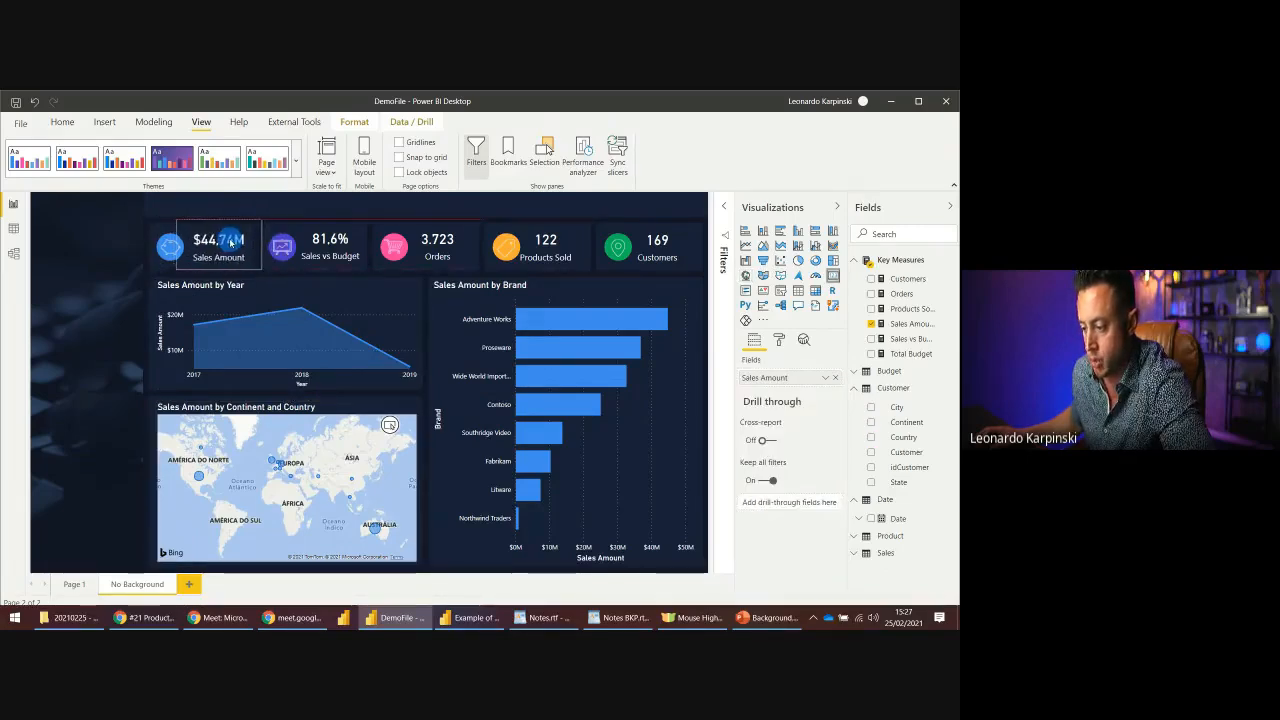
{"action": "left_click", "coordinate": [345, 240]}
{"action": "left_click", "coordinate": [430, 250]}
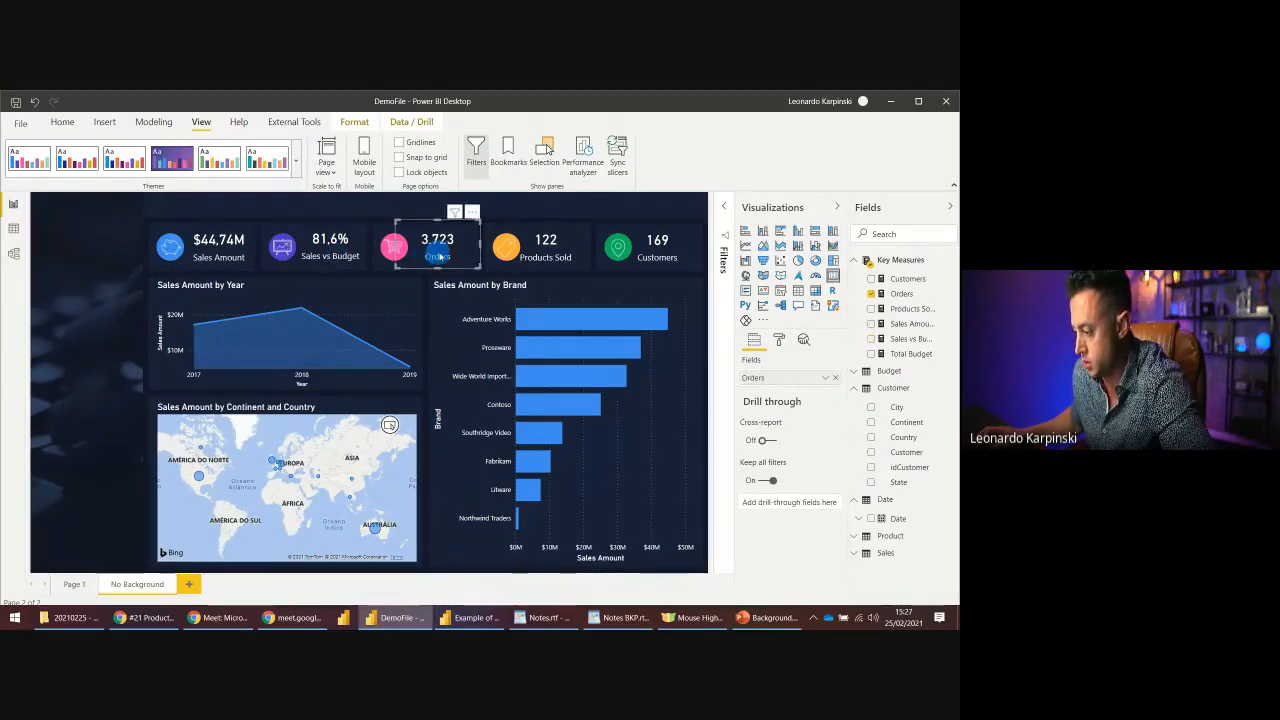
{"action": "left_click", "coordinate": [545, 252]}
{"action": "left_click_drag", "start_coordinate": [504, 247], "coordinate": [511, 247]}
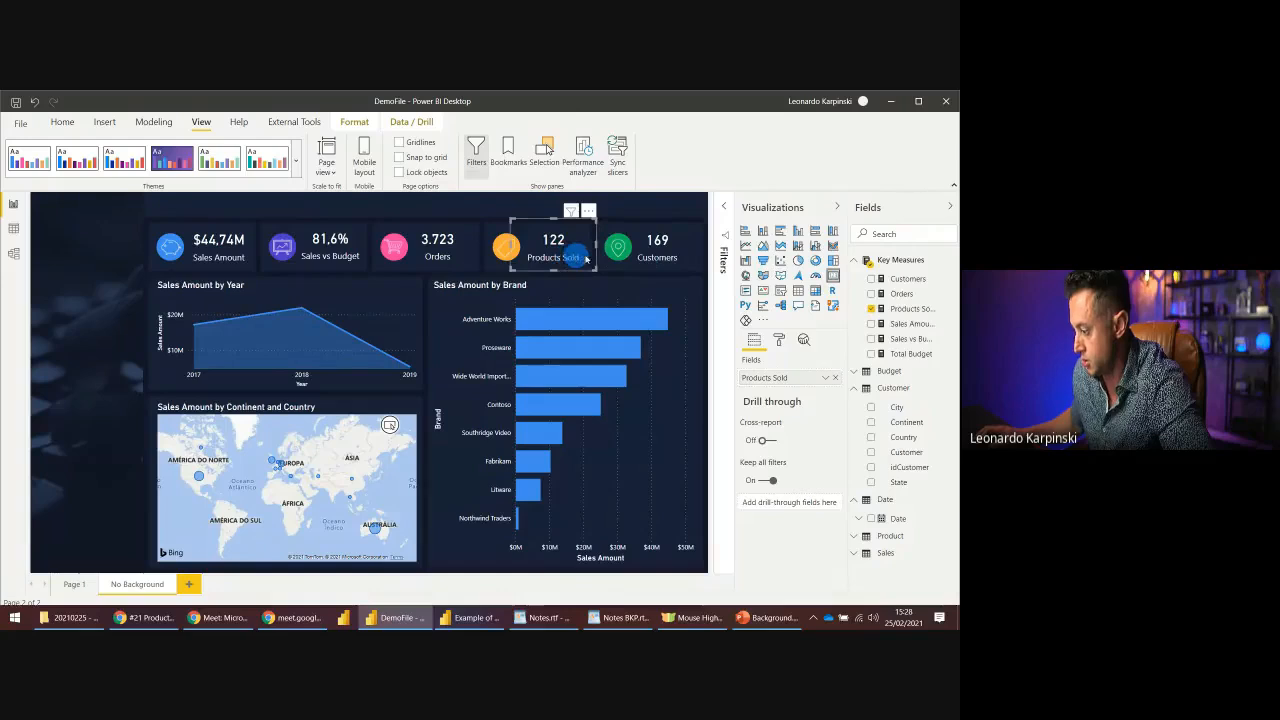
{"action": "left_click", "coordinate": [618, 246]}
{"action": "left_click_drag", "start_coordinate": [607, 244], "coordinate": [652, 247]}
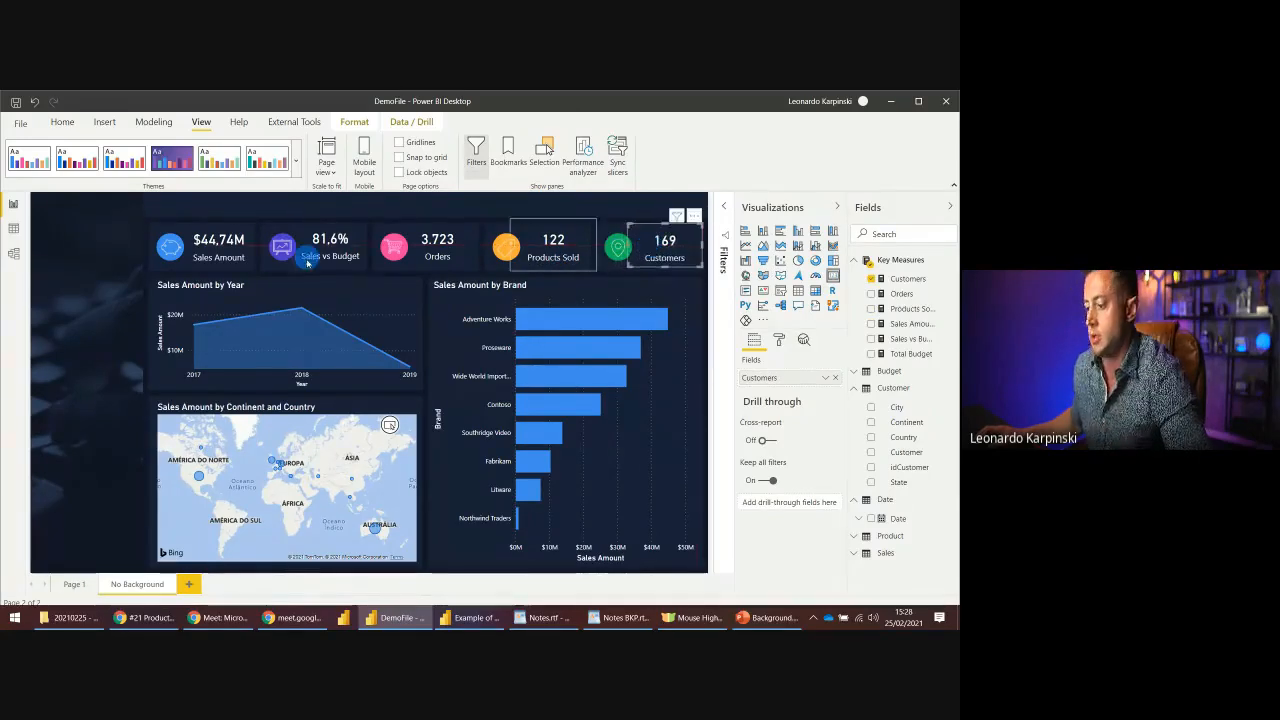
{"action": "left_click", "coordinate": [107, 263]}
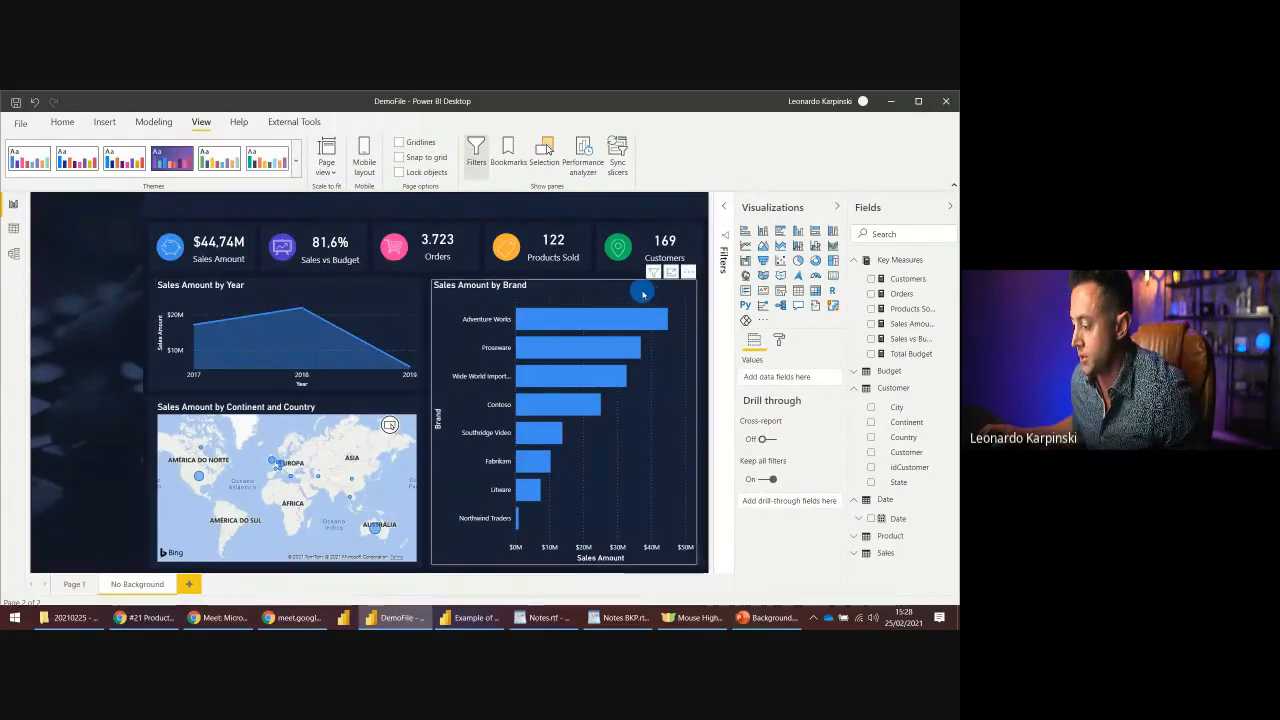
- Set the map style theme of the Continent and Country map to Dark
{"action": "left_click", "coordinate": [643, 294]}
{"action": "left_click", "coordinate": [262, 410]}
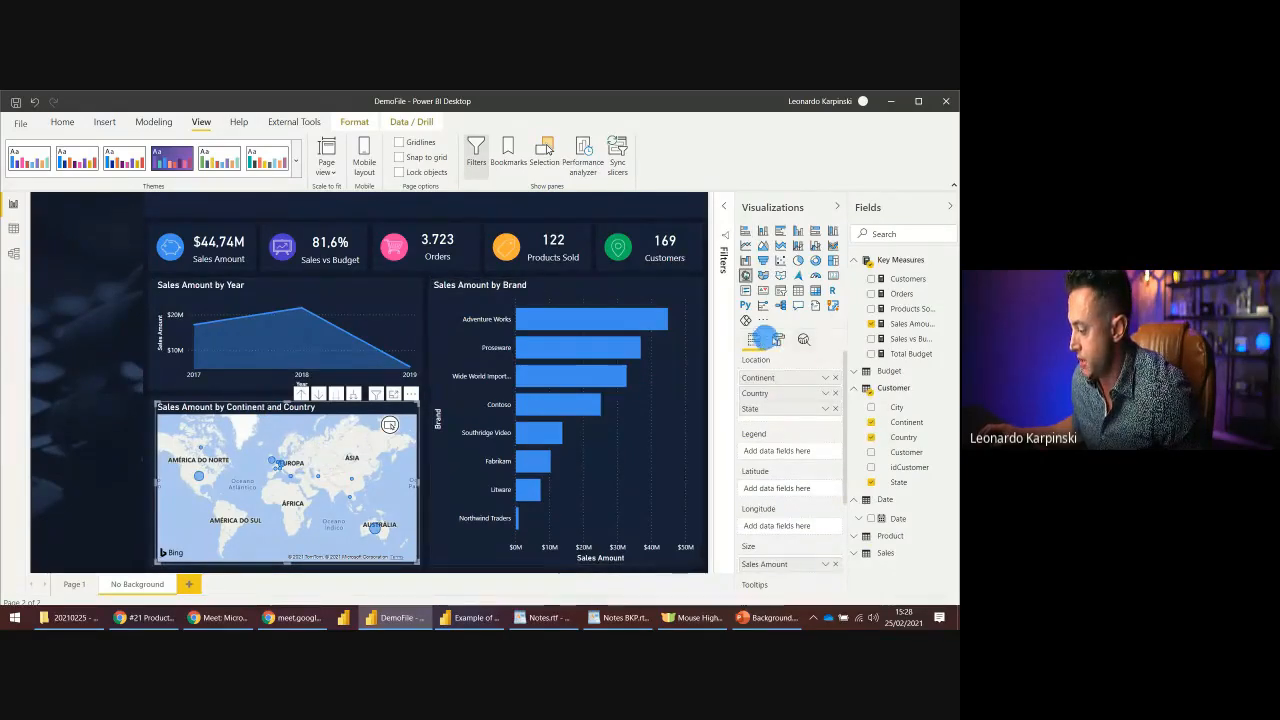
{"action": "left_click", "coordinate": [782, 338]}
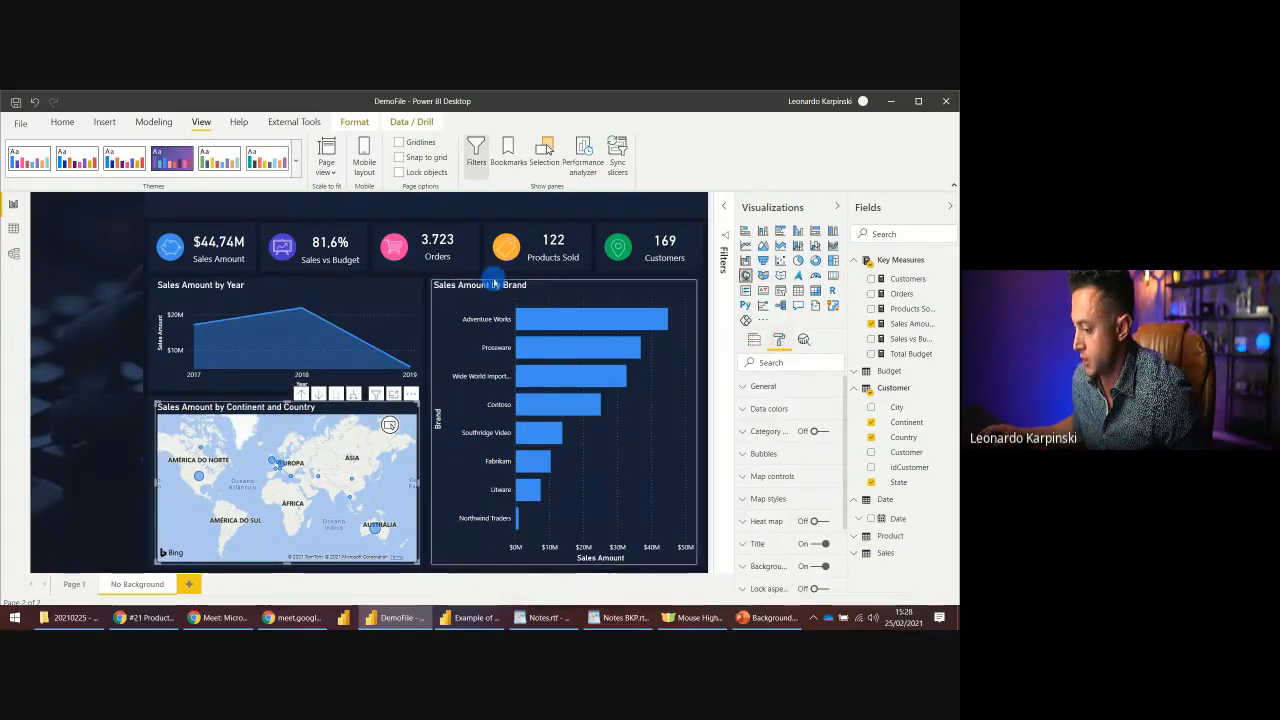
{"action": "left_click", "coordinate": [781, 411]}
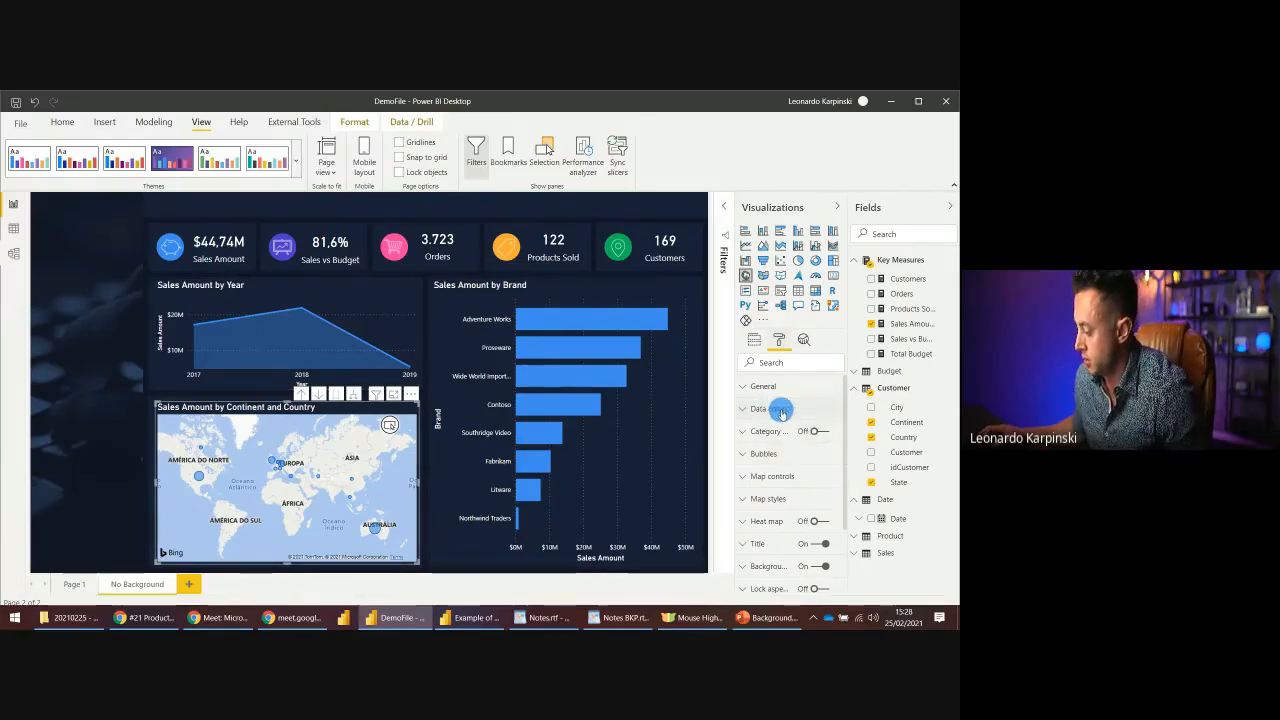
{"action": "left_click", "coordinate": [779, 499]}
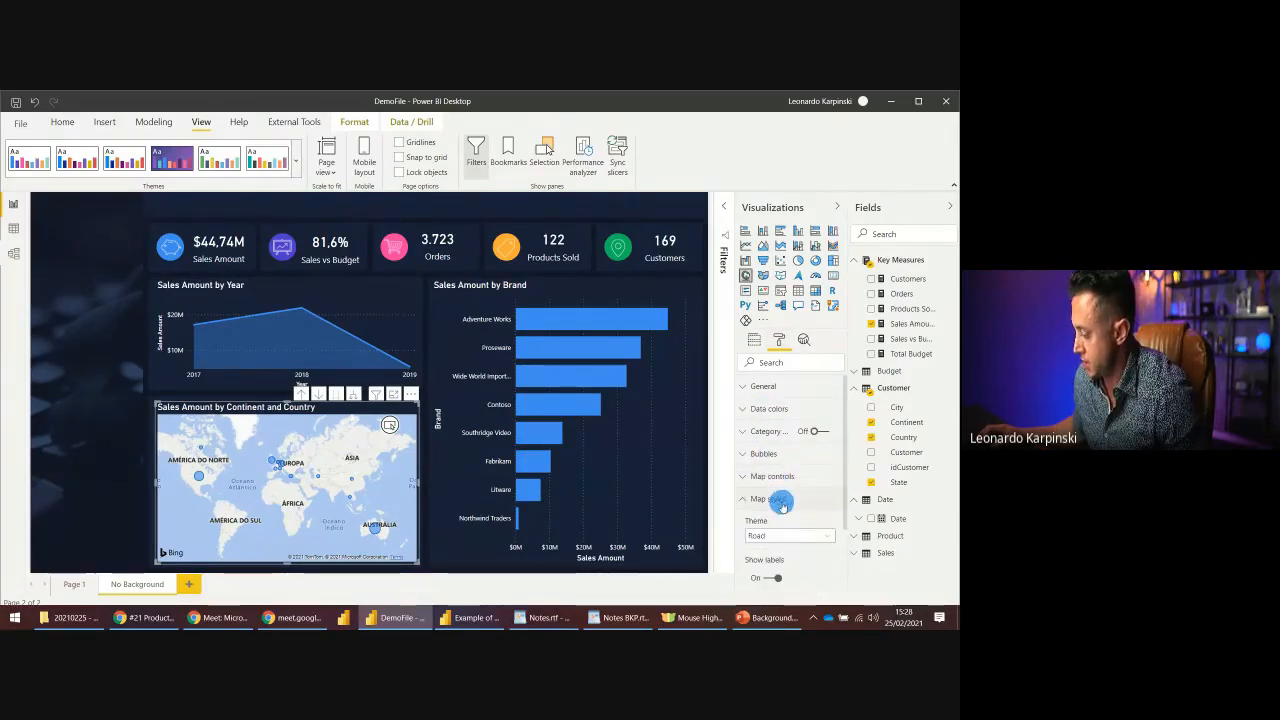
{"action": "scroll", "coordinate": [786, 516], "scroll_direction": "down", "scroll_amount": 2}
{"action": "left_click", "coordinate": [765, 411]}
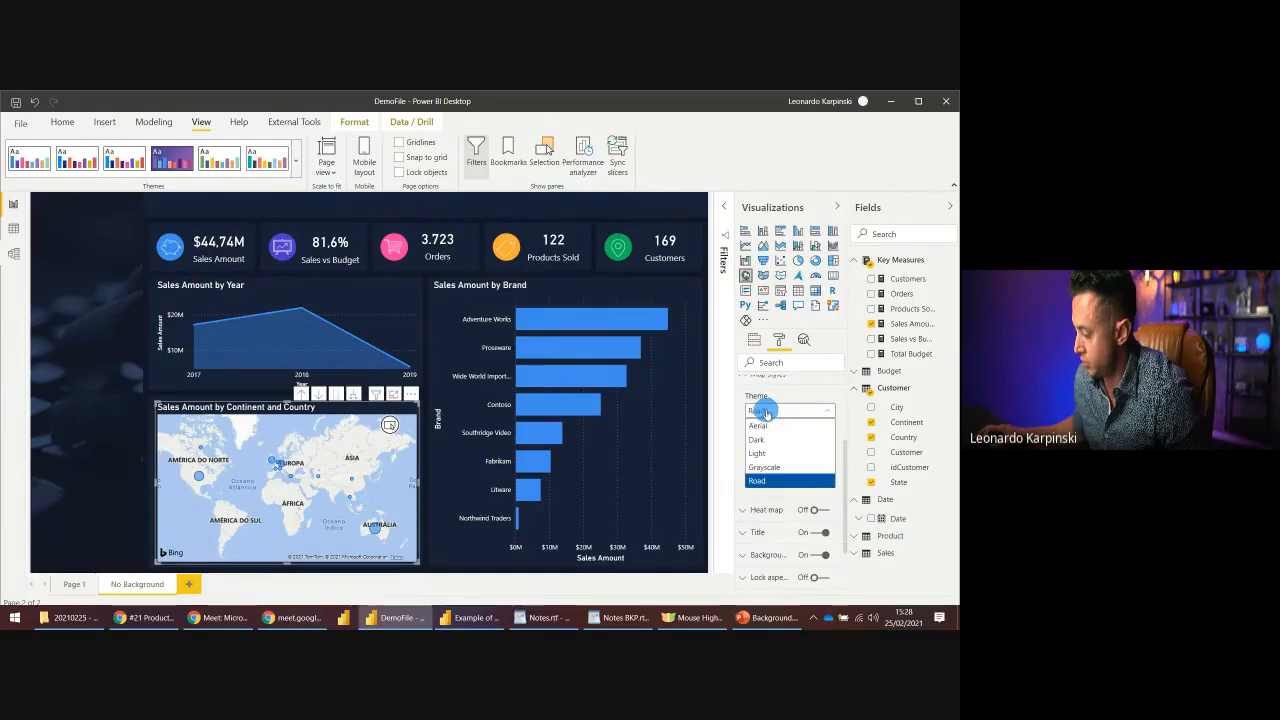
{"action": "left_click", "coordinate": [780, 439]}
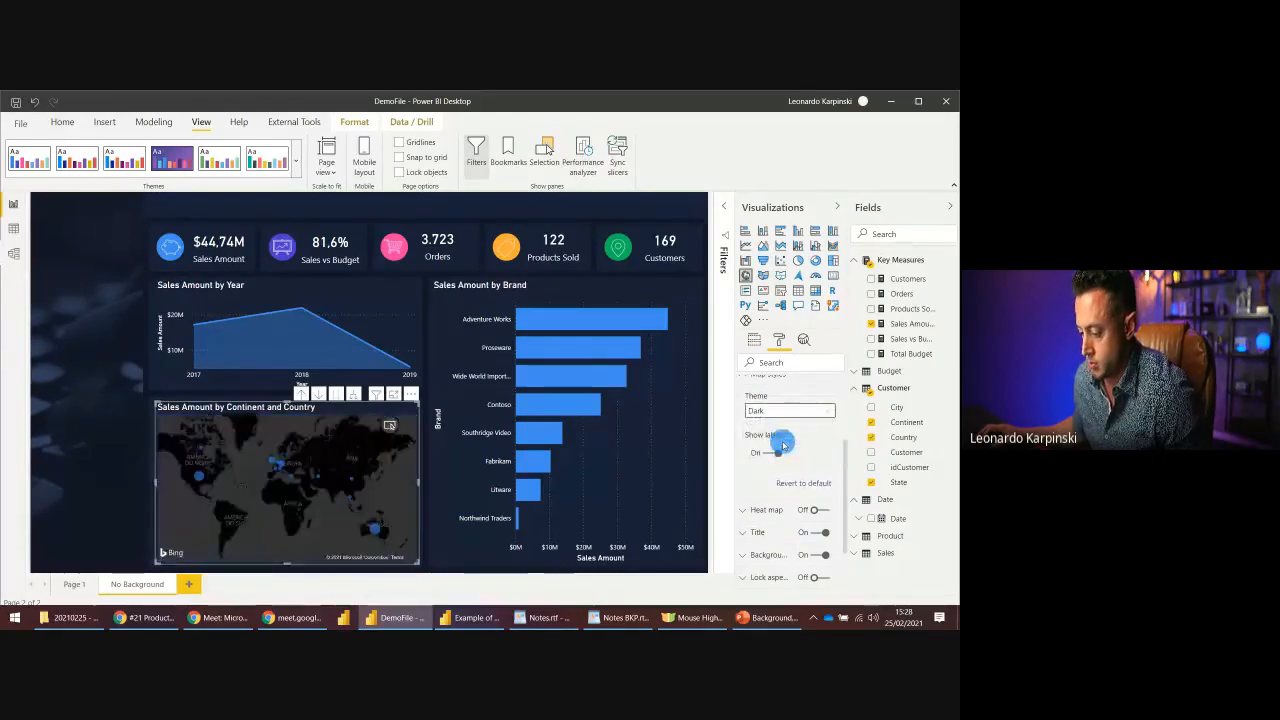
{"action": "left_click", "coordinate": [77, 362]}
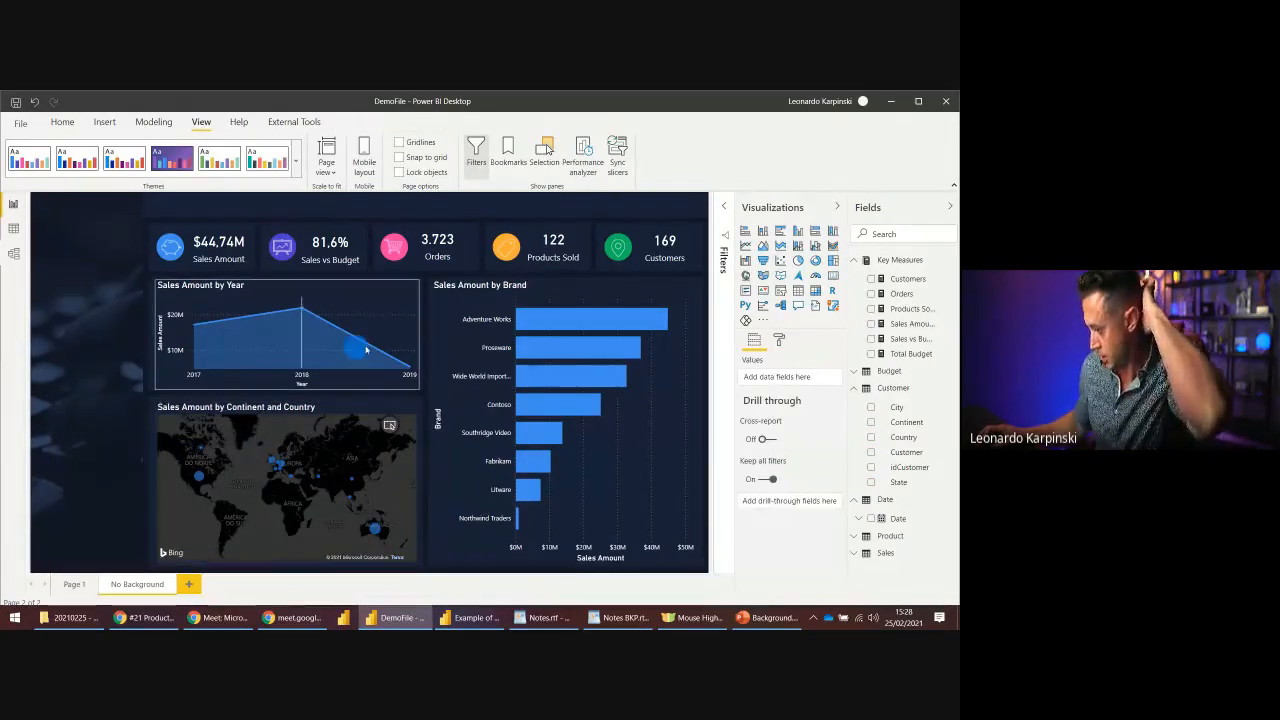
- Shorten the Sales Amount by Brand bar chart from its upper edge to free space for another visual above it
{"action": "left_click", "coordinate": [489, 291]}
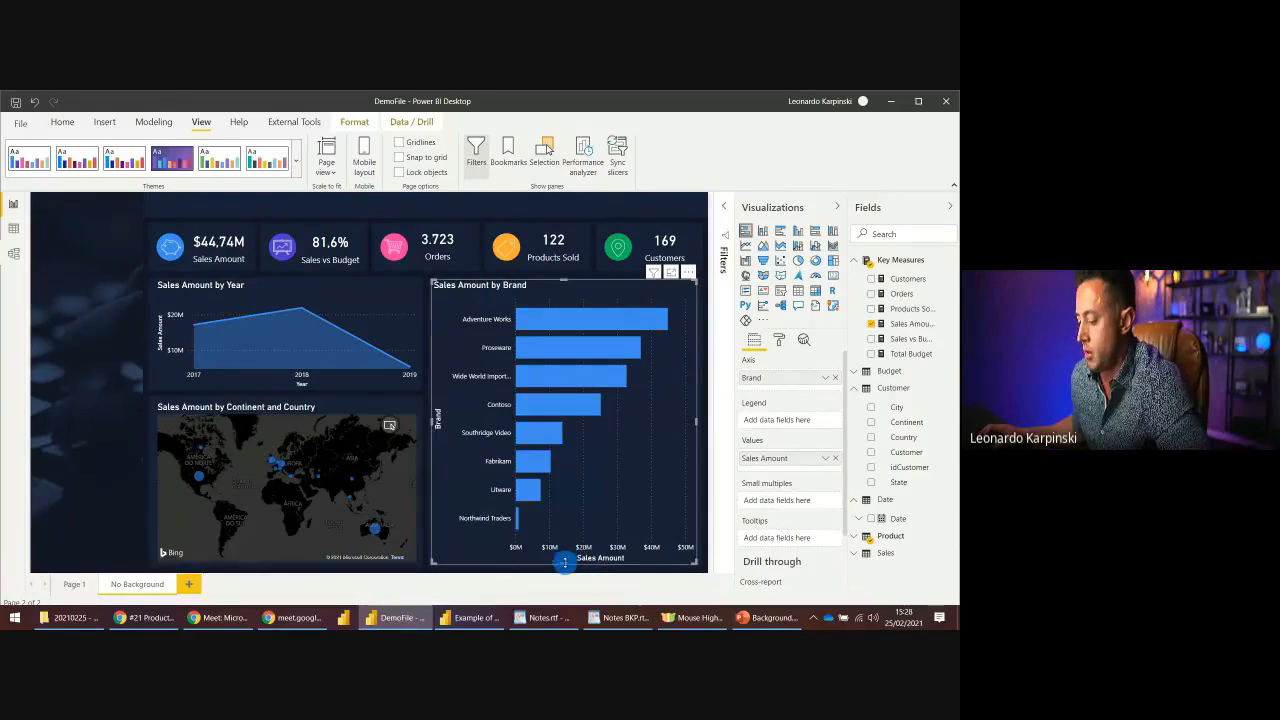
{"action": "mouse_move", "coordinate": [566, 550]}
{"action": "left_mouse_down"}
{"action": "mouse_move", "coordinate": [538, 382]}
{"action": "mouse_move", "coordinate": [572, 557]}
{"action": "left_mouse_up"}
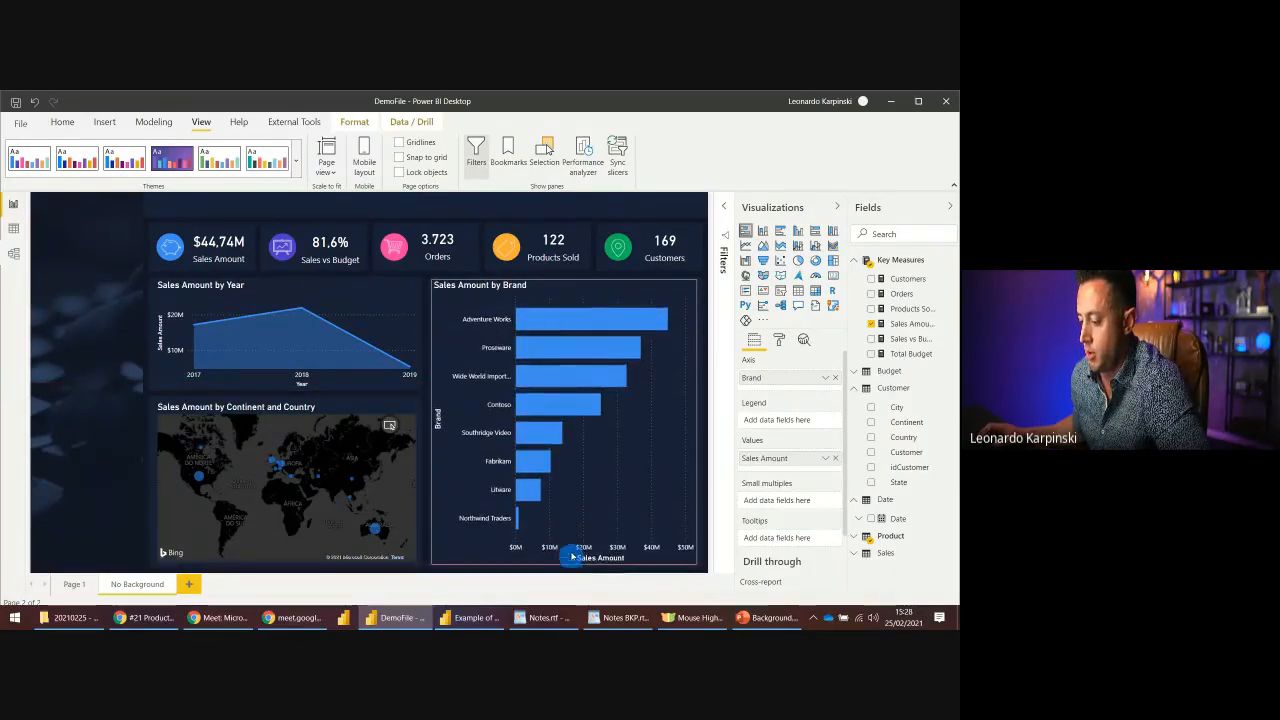
{"action": "left_click_drag", "start_coordinate": [558, 282], "coordinate": [564, 349]}
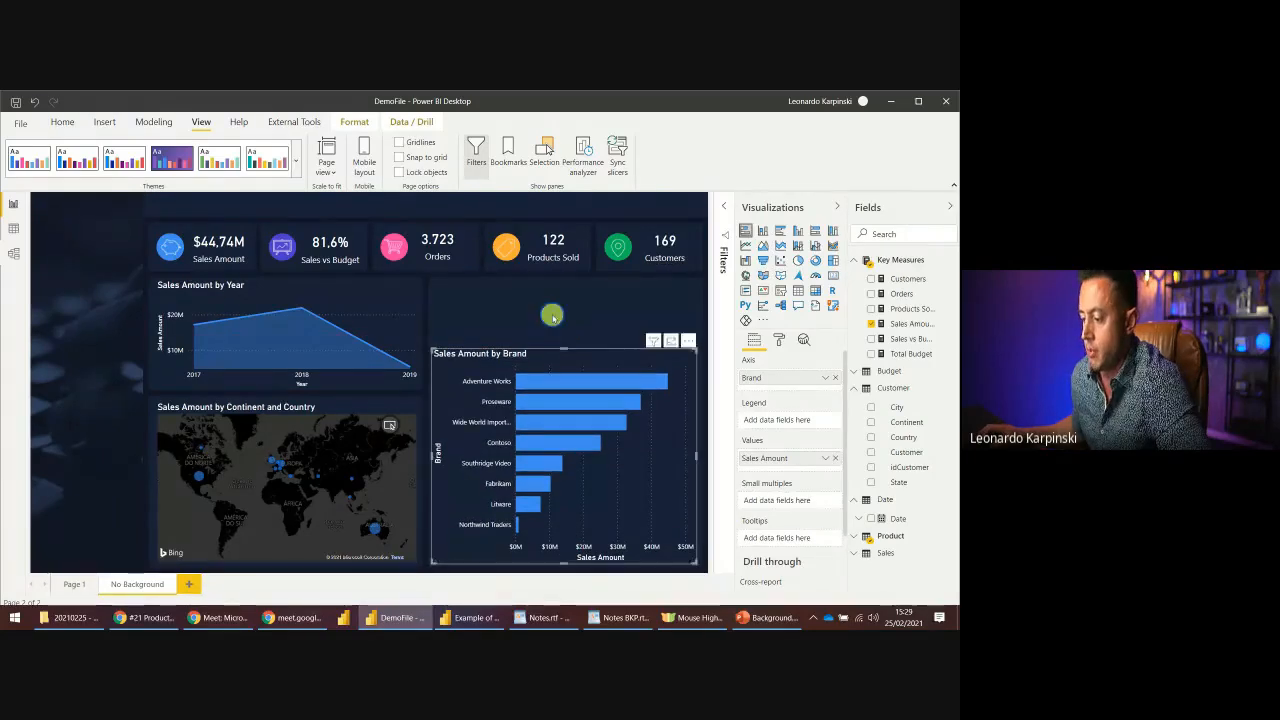
{"action": "left_click", "coordinate": [552, 316]}
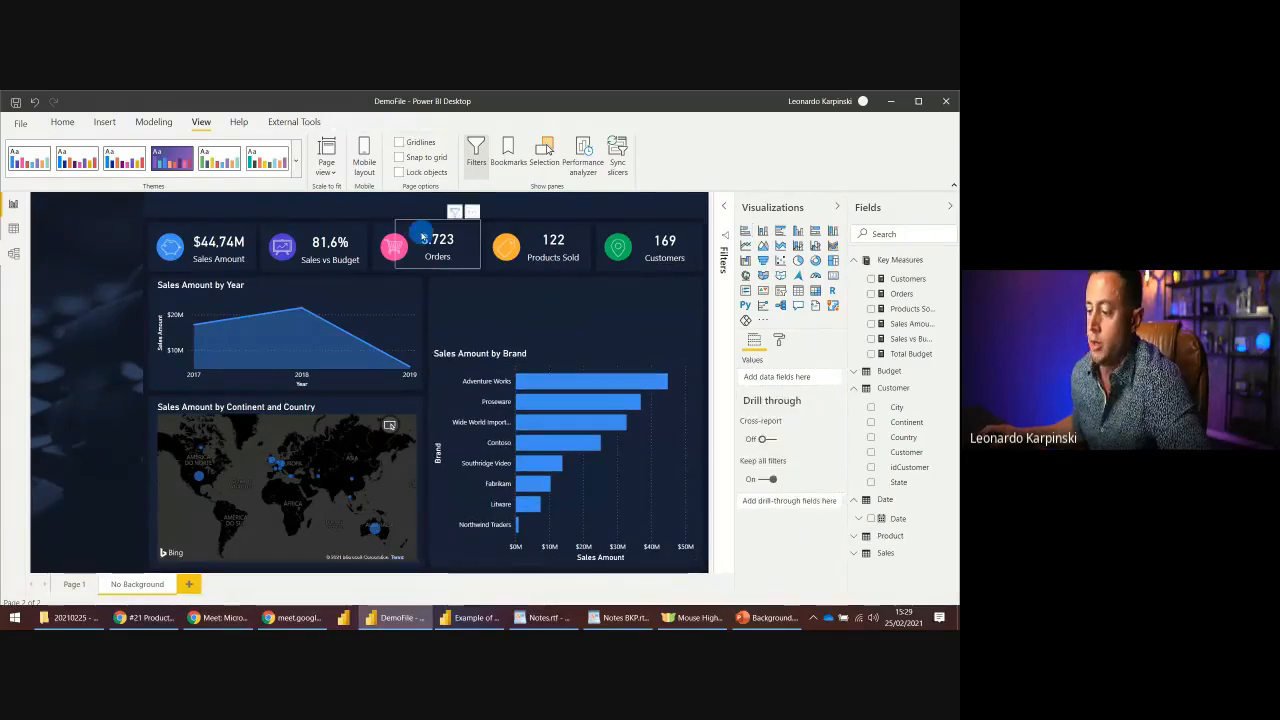
{"action": "left_click", "coordinate": [550, 358]}
{"action": "left_click_drag", "start_coordinate": [560, 346], "coordinate": [567, 364]}
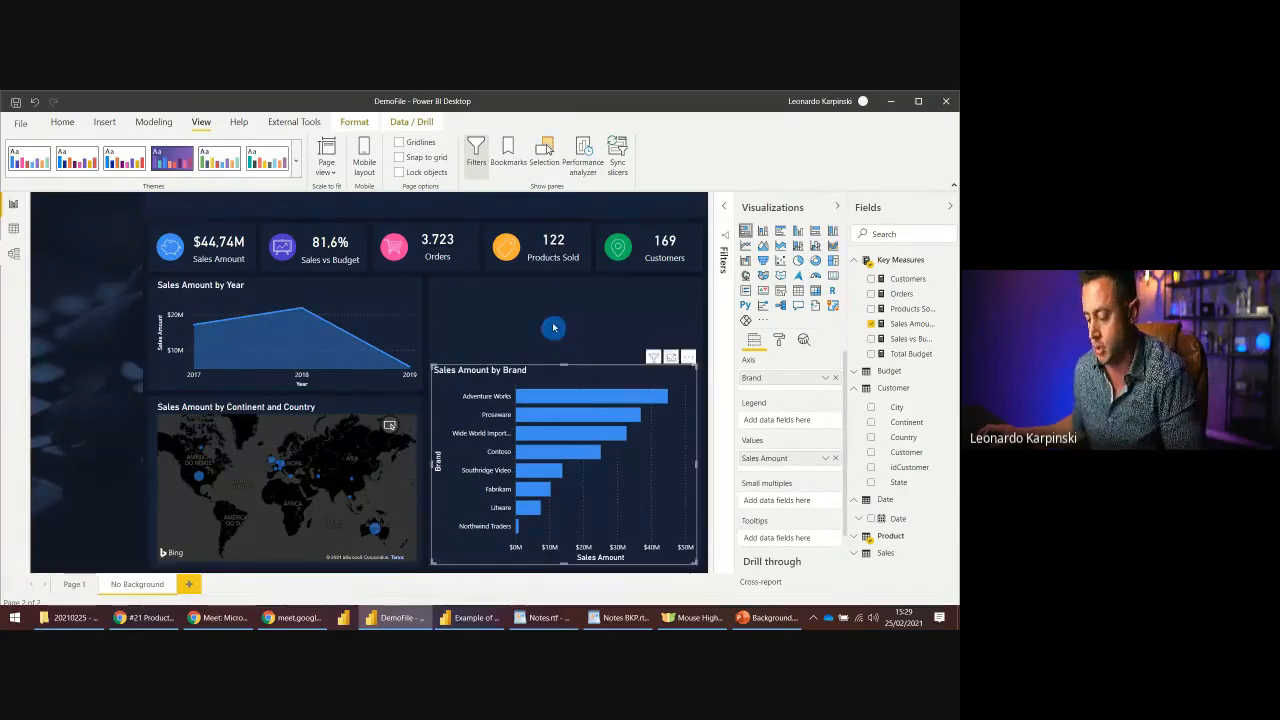
{"action": "left_click", "coordinate": [547, 333]}
{"action": "left_click", "coordinate": [546, 367]}
{"action": "left_click", "coordinate": [554, 310]}
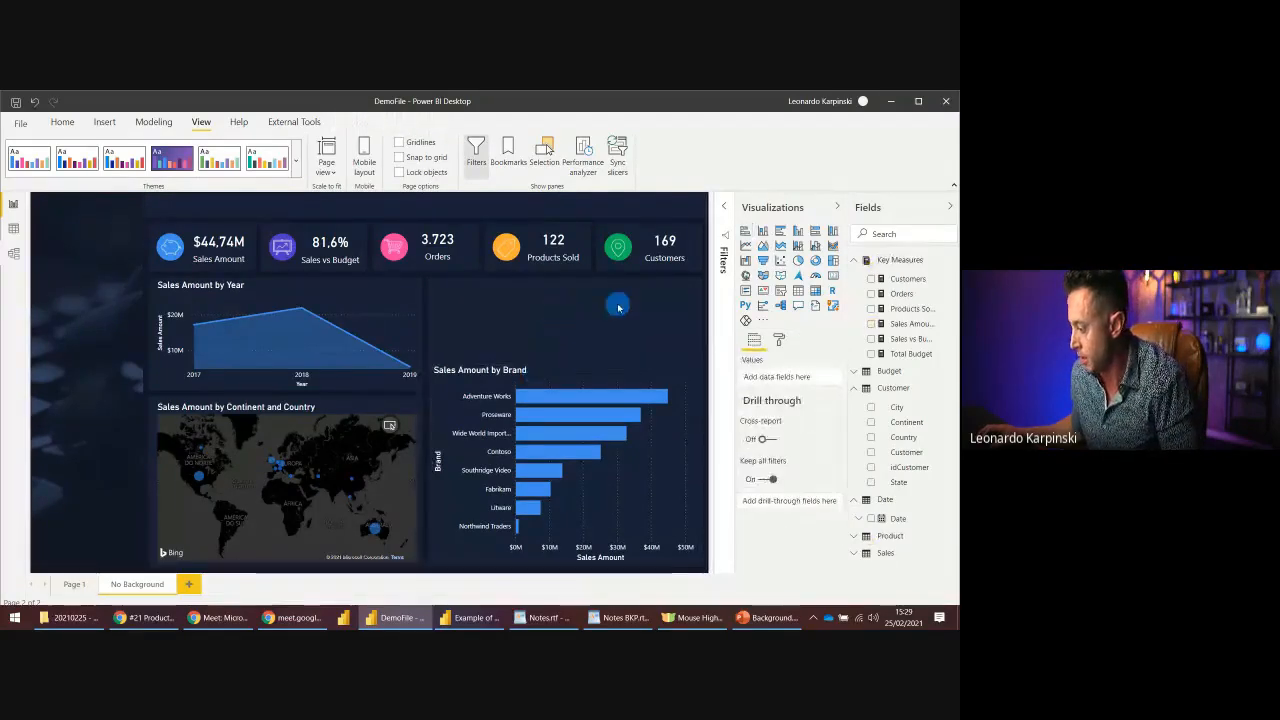
- Add a clustered column chart of Orders by Continent in the free space above the Sales Amount by Brand chart
{"action": "left_click", "coordinate": [797, 231]}
{"action": "left_click_drag", "start_coordinate": [65, 243], "coordinate": [459, 313]}
{"action": "left_click_drag", "start_coordinate": [516, 357], "coordinate": [696, 357]}
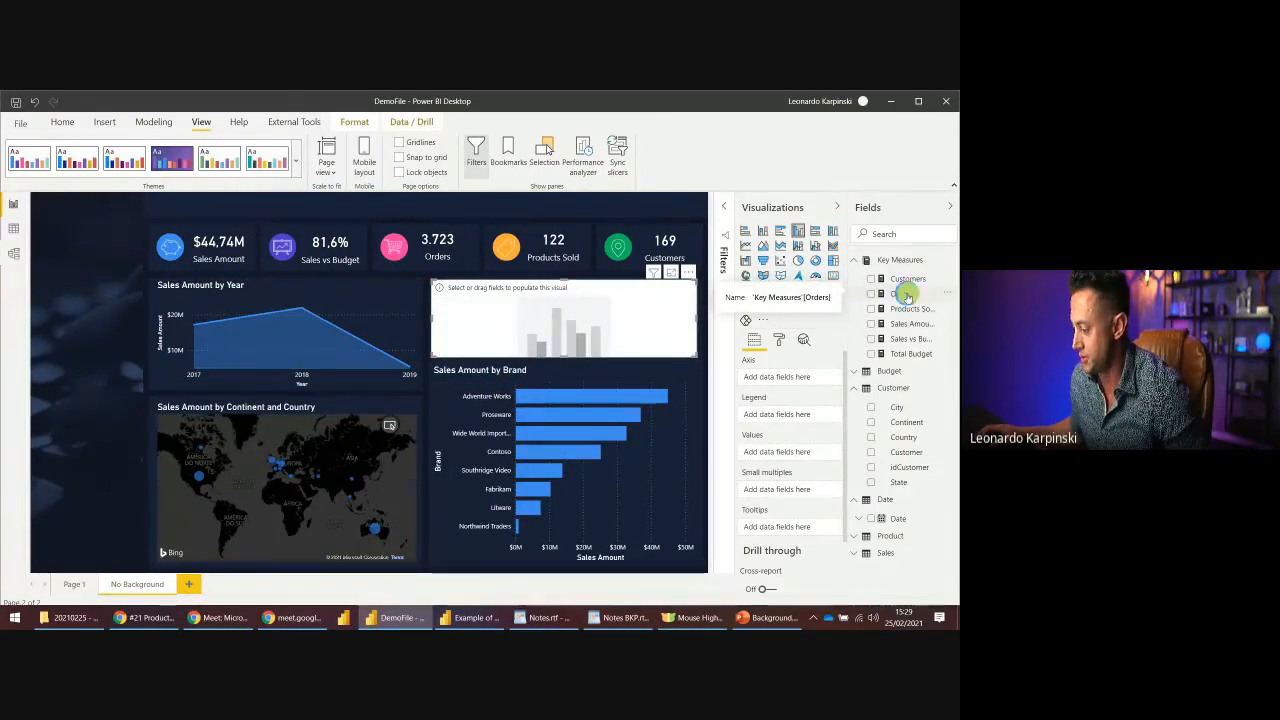
{"action": "left_click_drag", "start_coordinate": [906, 294], "coordinate": [776, 457]}
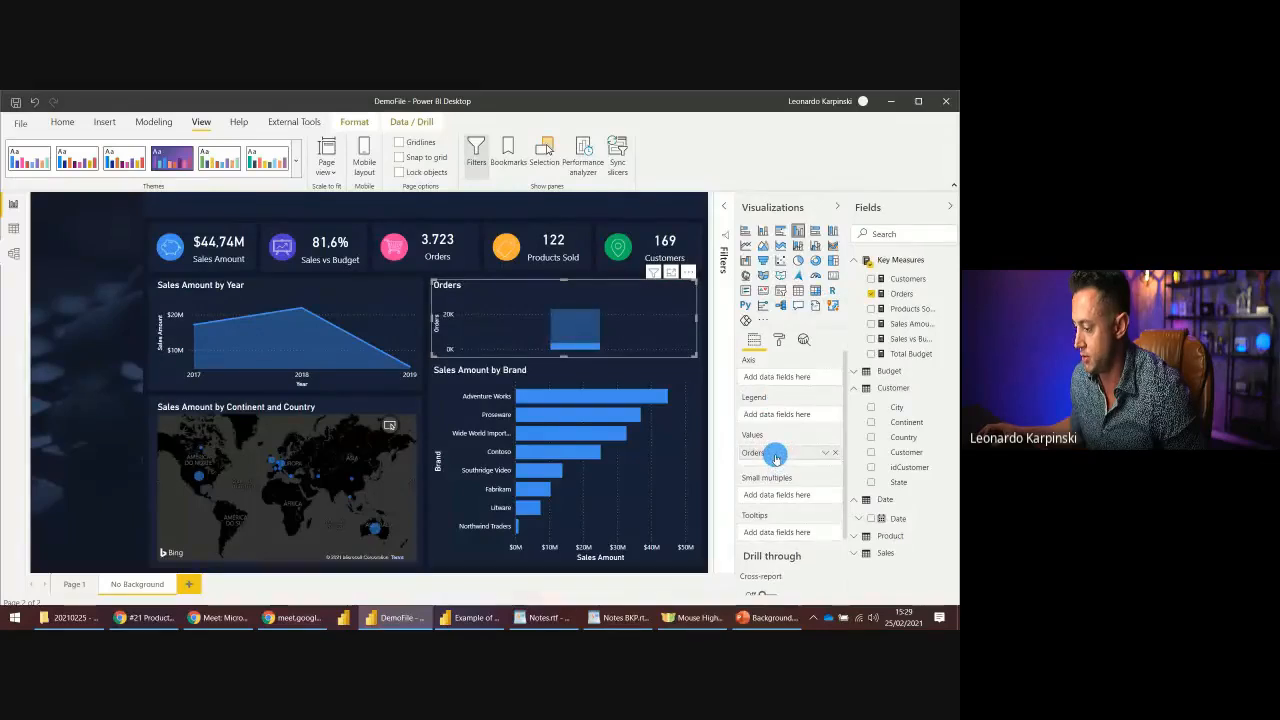
{"action": "left_click_drag", "start_coordinate": [862, 369], "coordinate": [780, 381]}
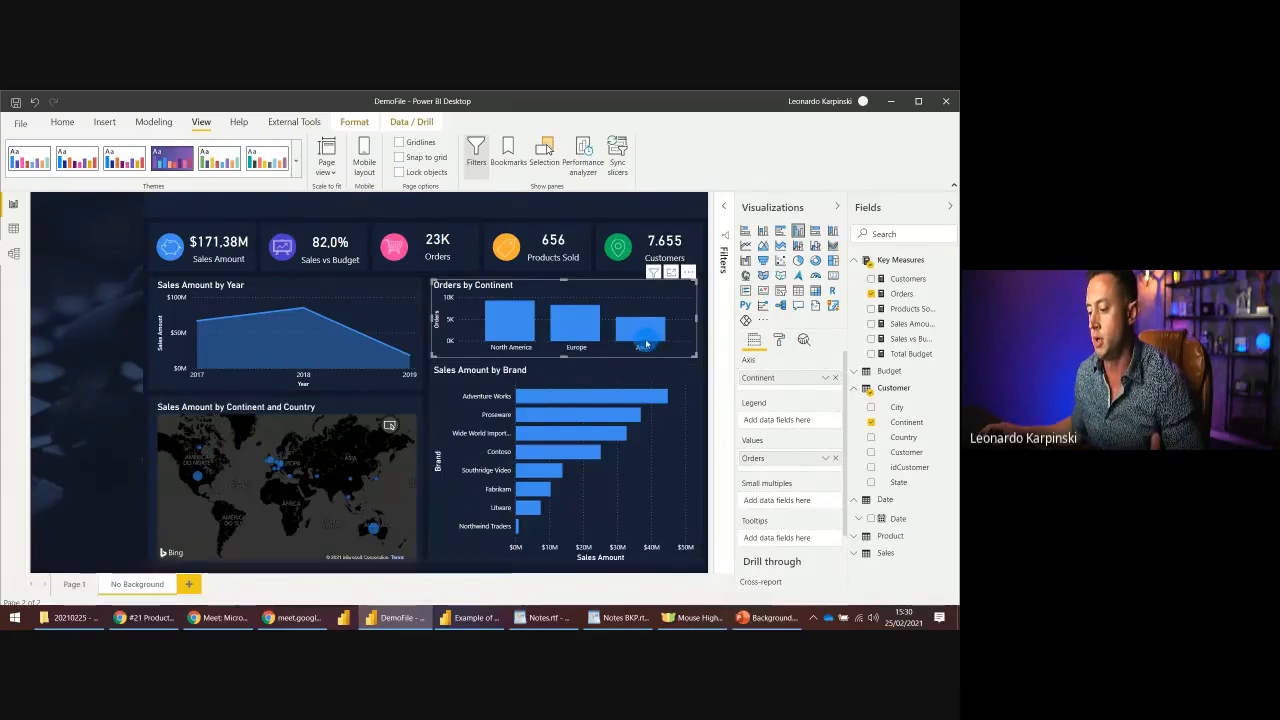
{"action": "left_click", "coordinate": [488, 274]}
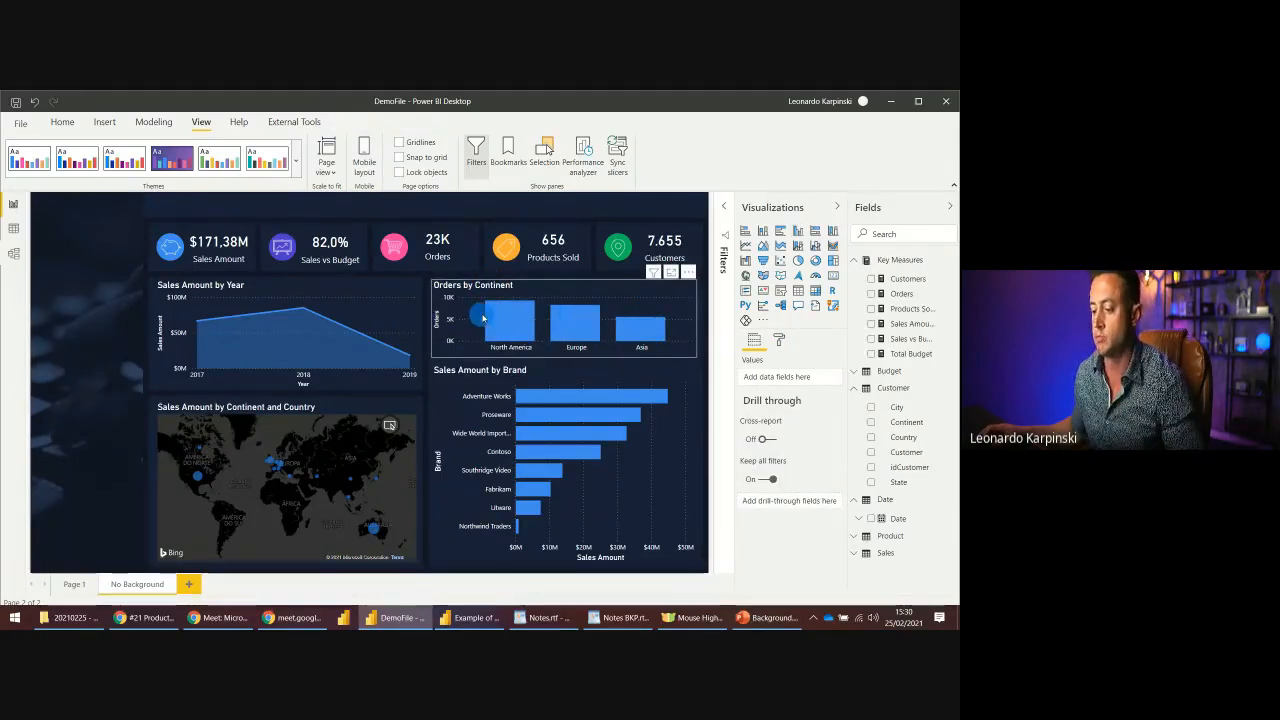
- Set the column color of the Orders by Continent chart to the pink theme color #FF3CA6
{"action": "left_click", "coordinate": [638, 289]}
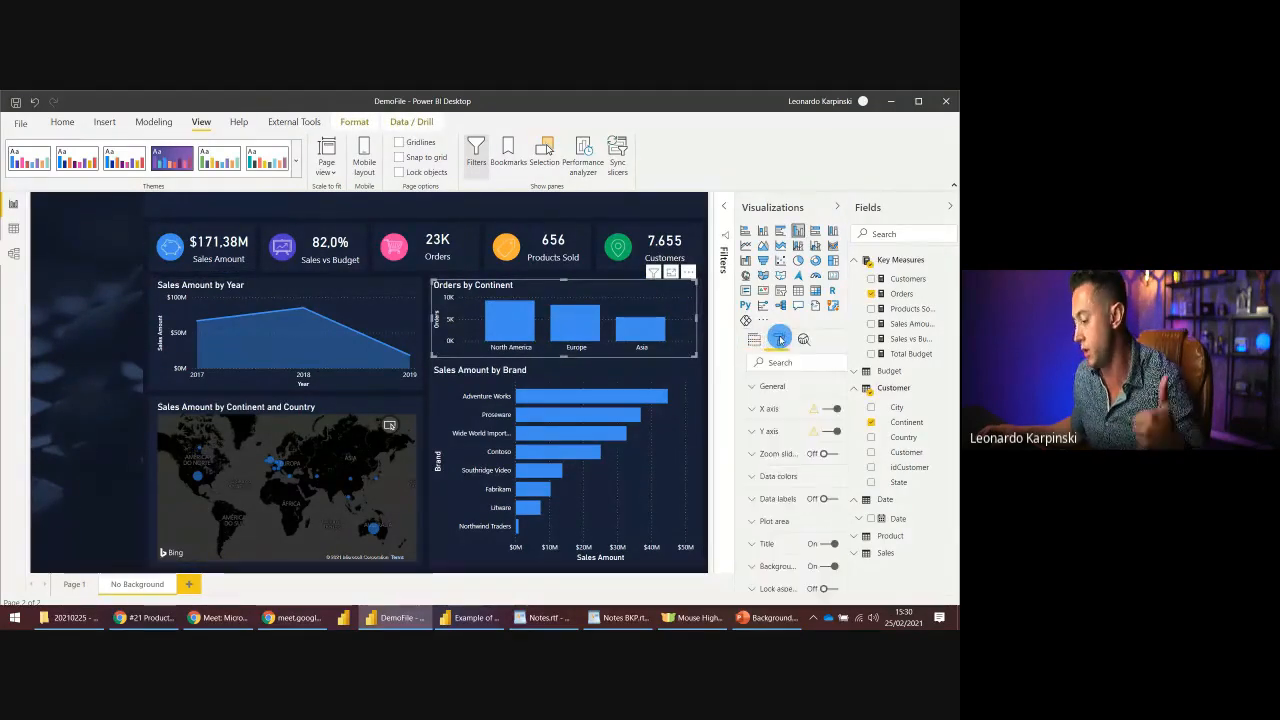
{"action": "left_click", "coordinate": [781, 341]}
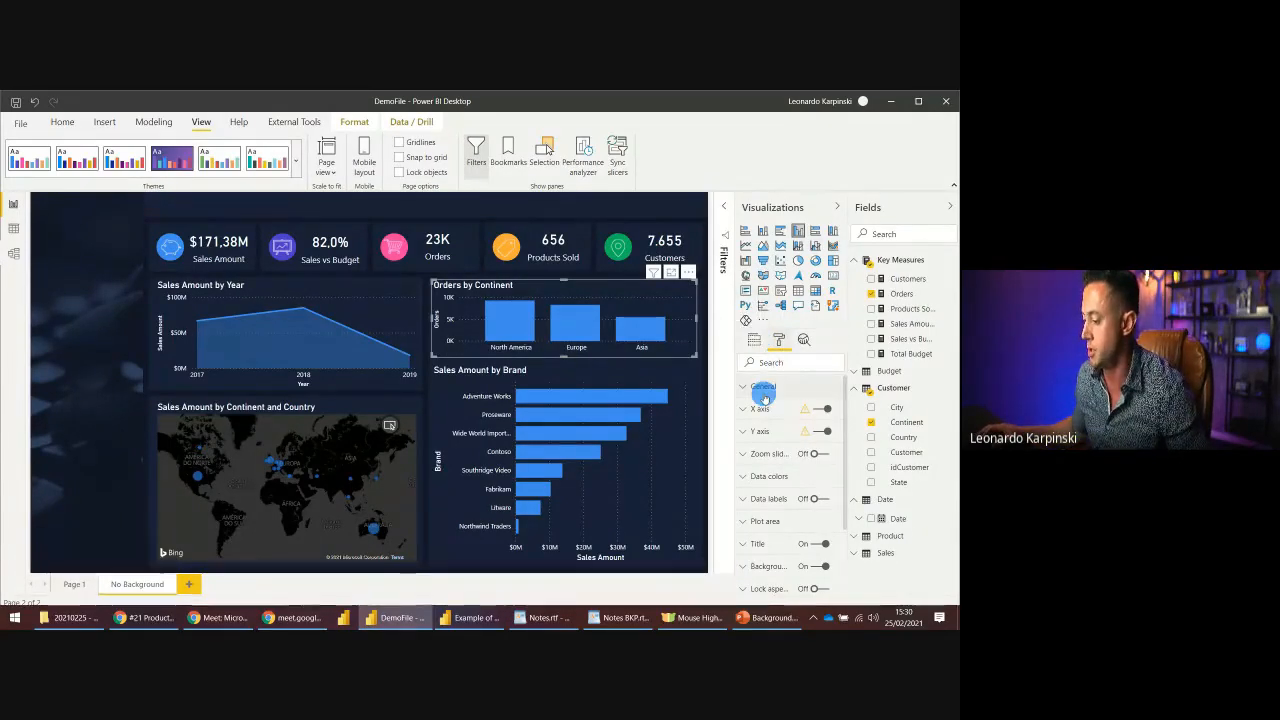
{"action": "left_click", "coordinate": [764, 478]}
{"action": "left_click", "coordinate": [759, 564]}
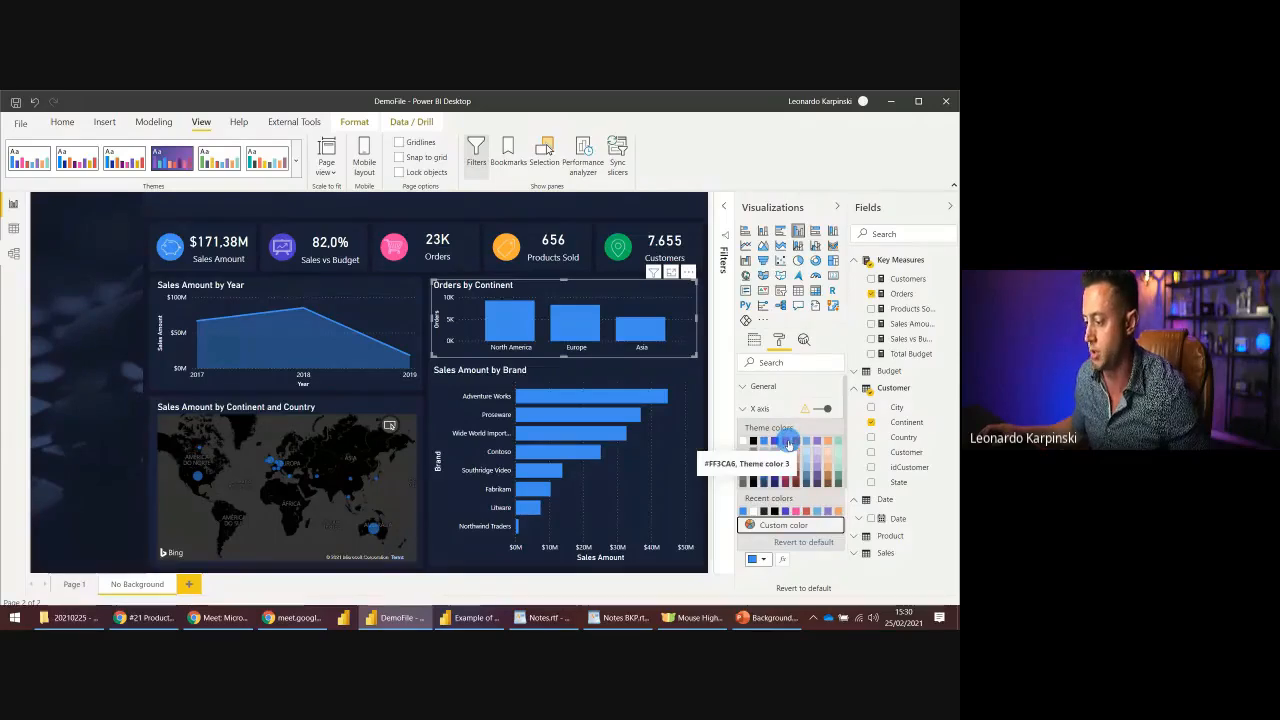
{"action": "left_click", "coordinate": [789, 443]}
{"action": "left_click", "coordinate": [582, 200]}
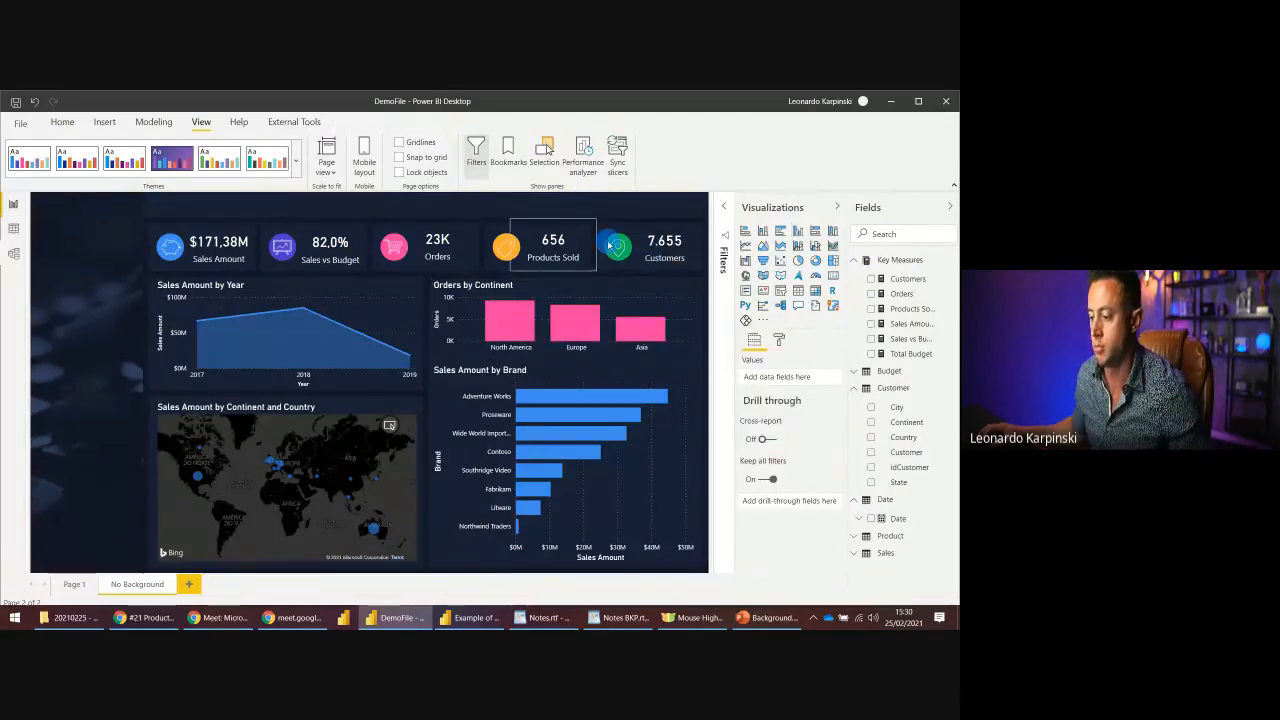
- Lower the upper edge of the Sales Amount by Brand chart slightly to widen the gap below the Orders by Continent chart
{"action": "left_click", "coordinate": [576, 370]}
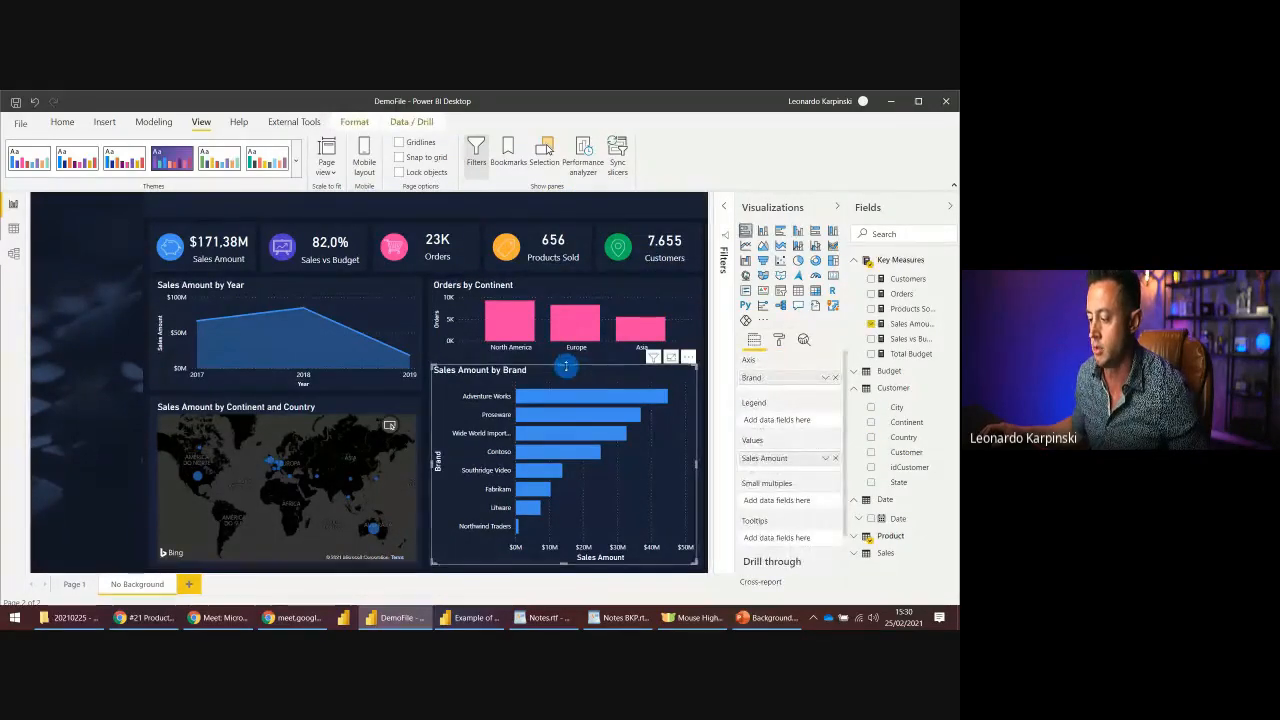
{"action": "left_click_drag", "start_coordinate": [566, 367], "coordinate": [570, 376]}
{"action": "left_click", "coordinate": [550, 352]}
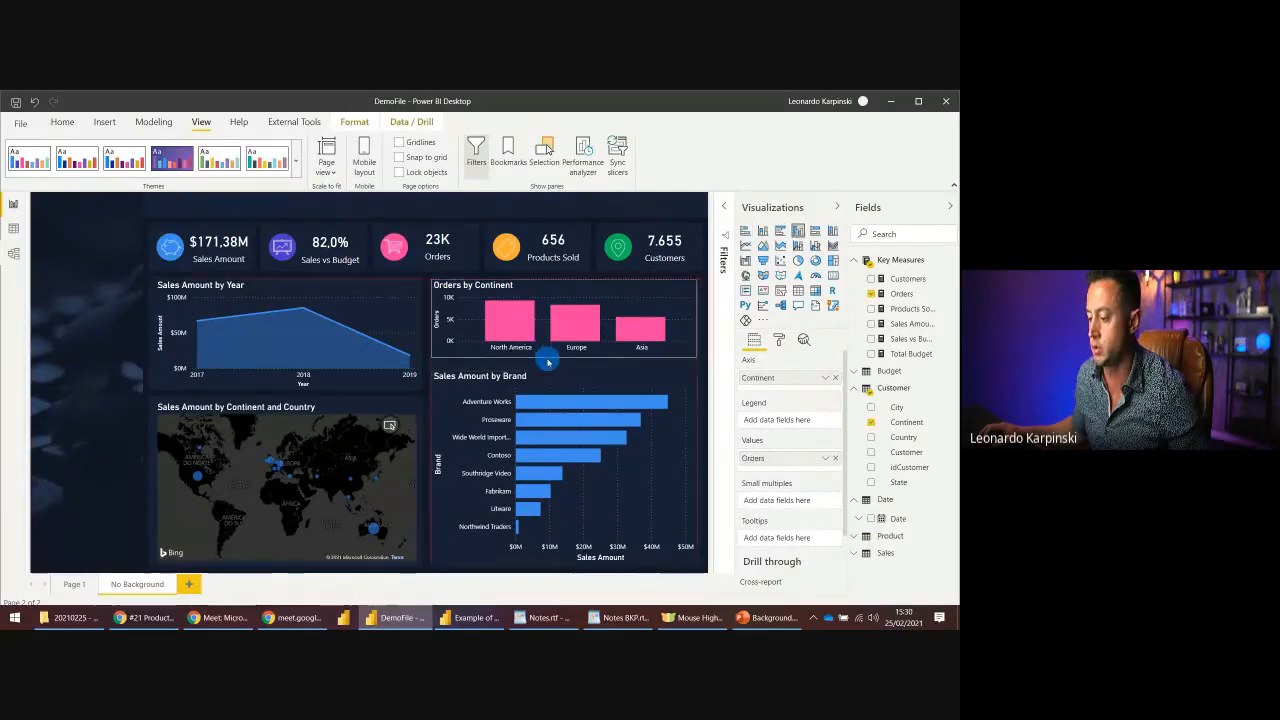
{"action": "left_click", "coordinate": [429, 206]}
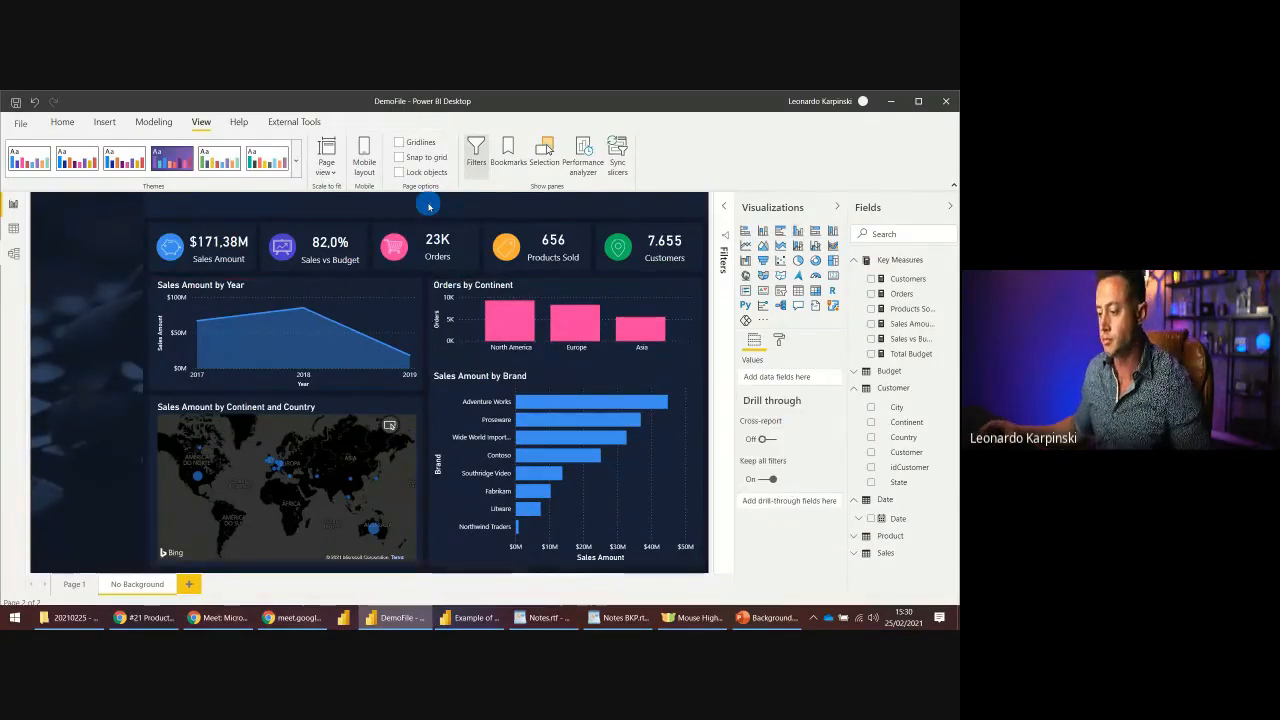
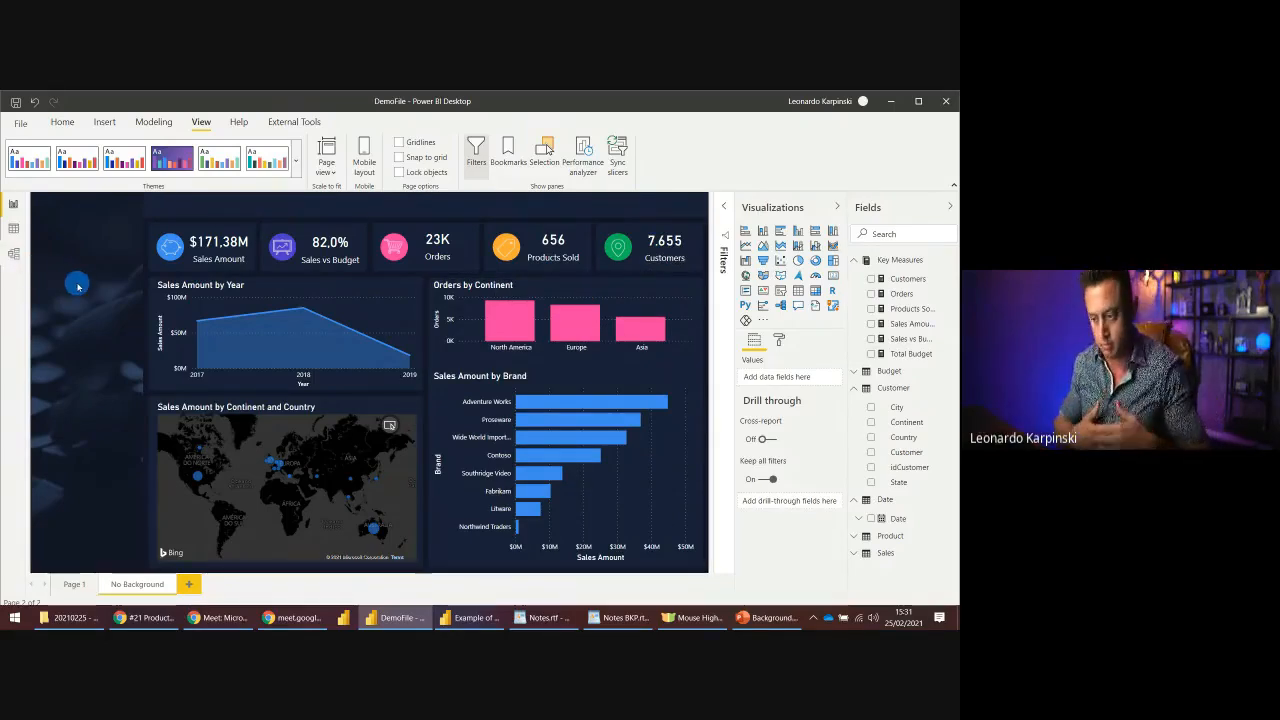
{"action": "left_click", "coordinate": [198, 262]}
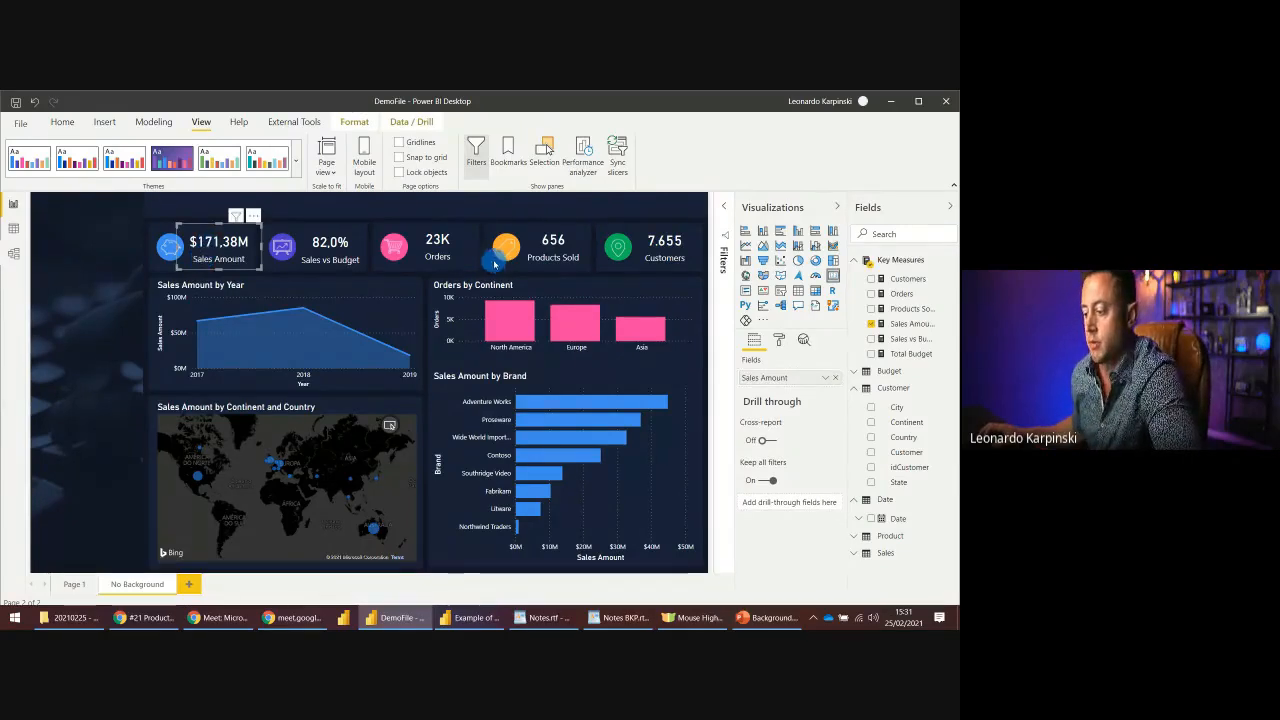
{"action": "left_click", "coordinate": [445, 244]}
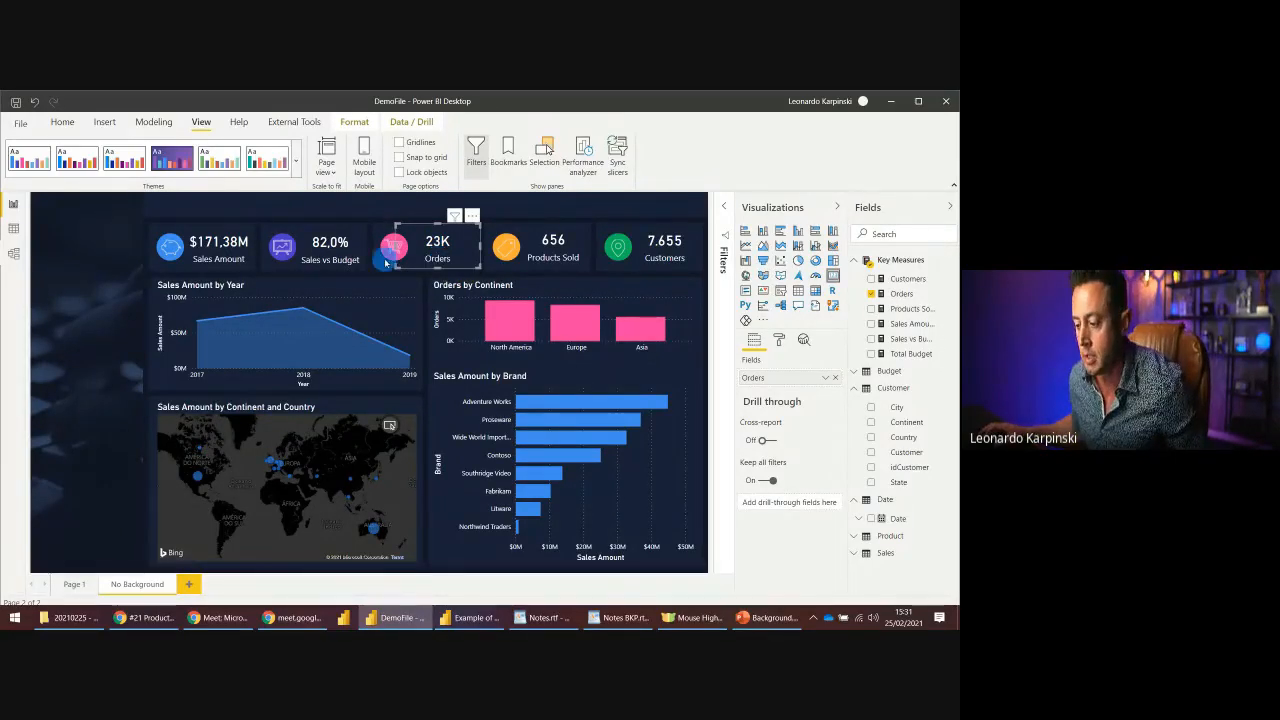
{"action": "left_click", "coordinate": [263, 292]}
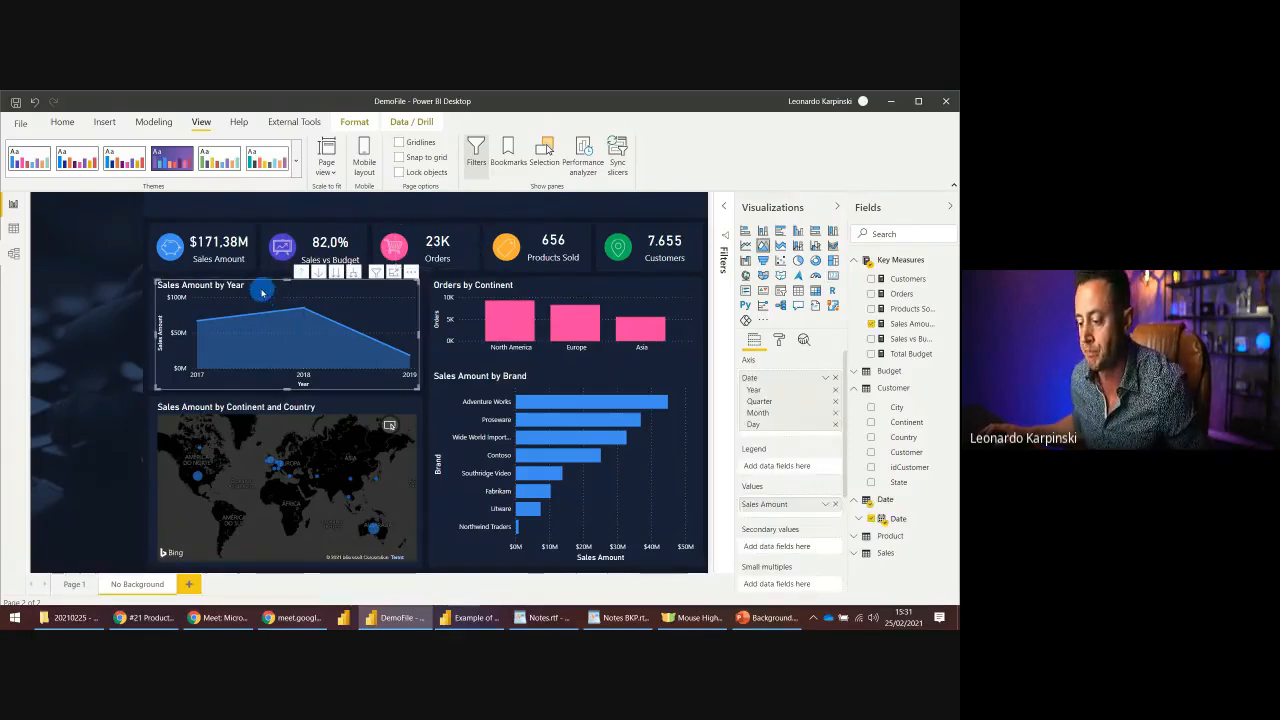
- Convert the Sales Amount by Year chart to a line and clustered column chart with Total Budget as the line values
{"action": "left_click", "coordinate": [816, 246]}
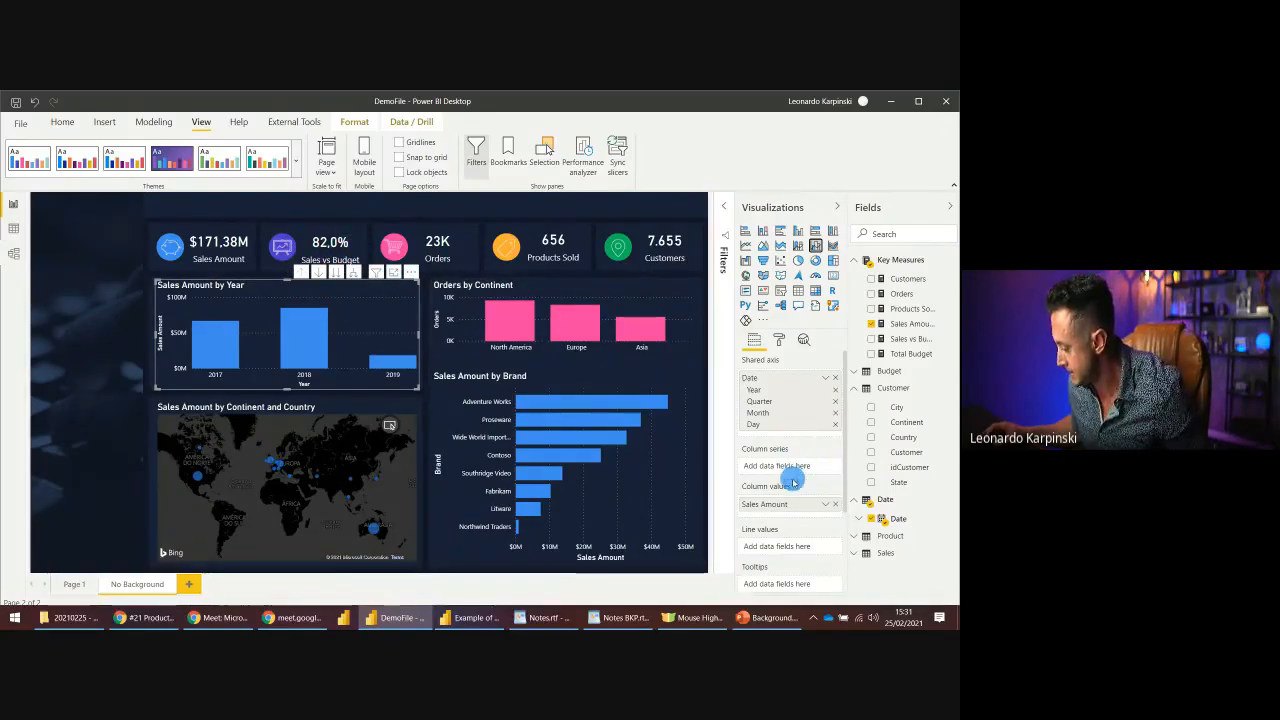
{"action": "scroll", "coordinate": [791, 478], "scroll_direction": "down", "scroll_amount": 2}
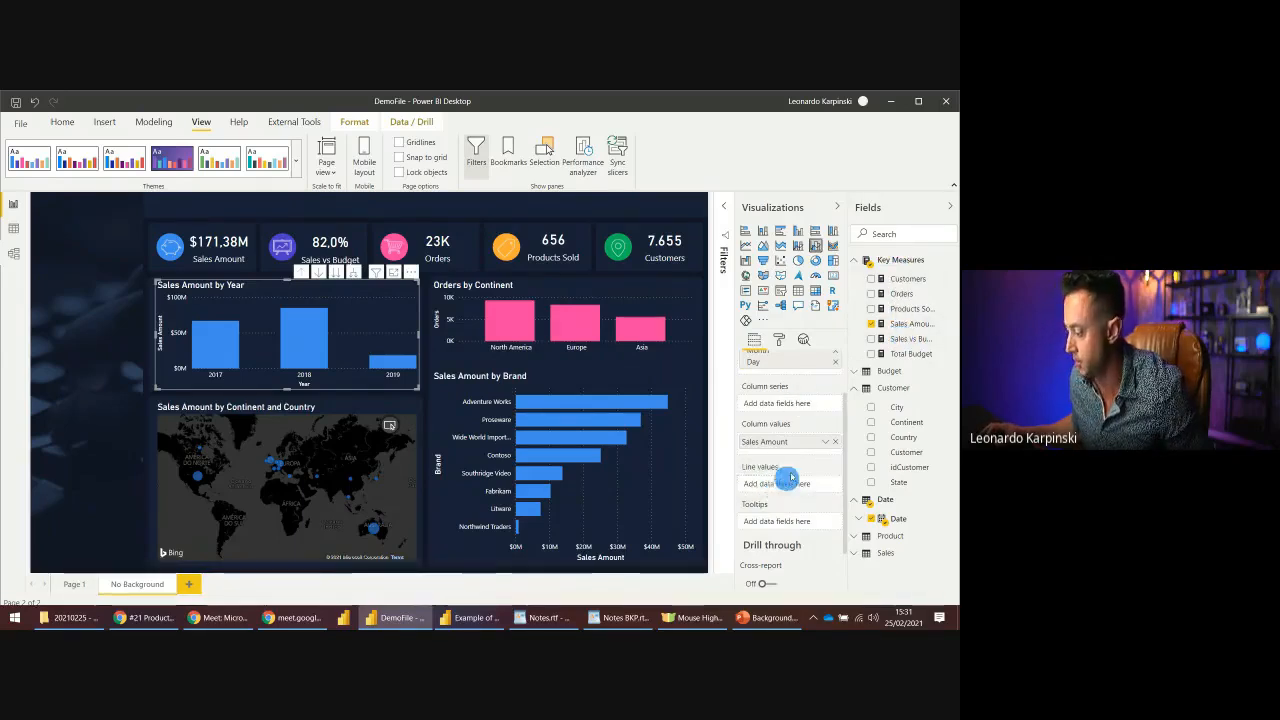
{"action": "left_click_drag", "start_coordinate": [899, 360], "coordinate": [771, 486]}
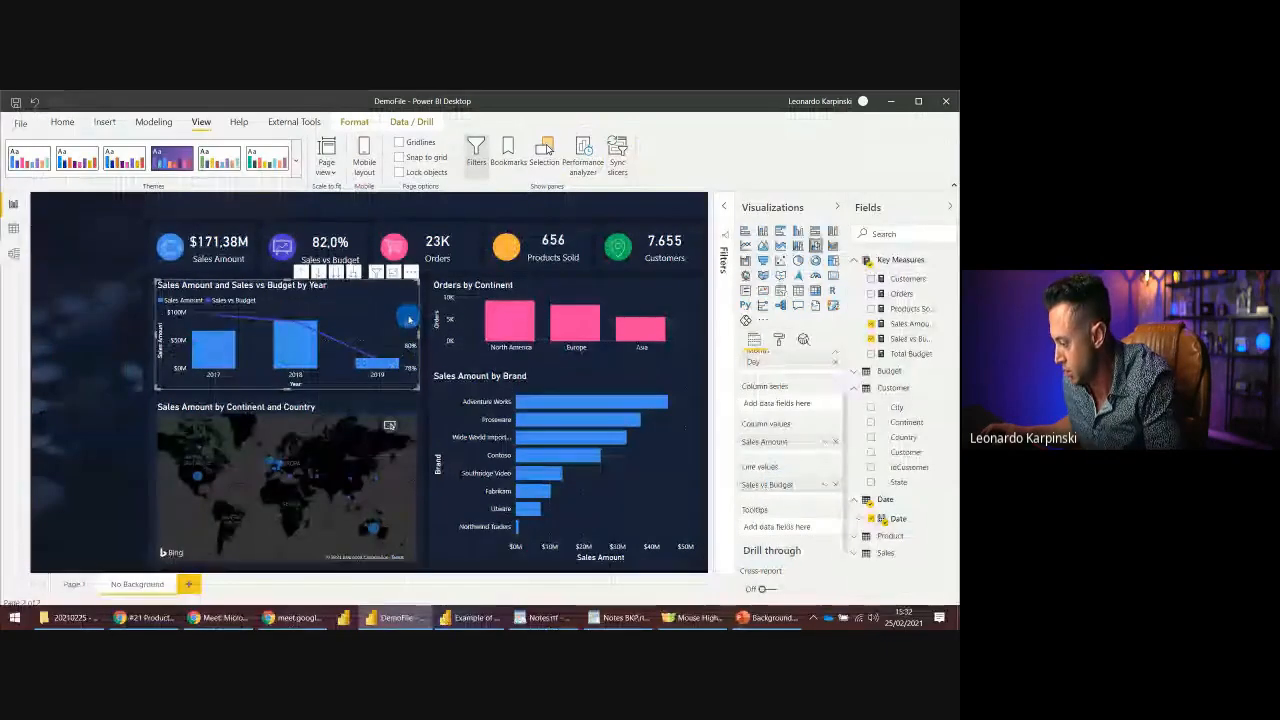
{"action": "left_click", "coordinate": [835, 484]}
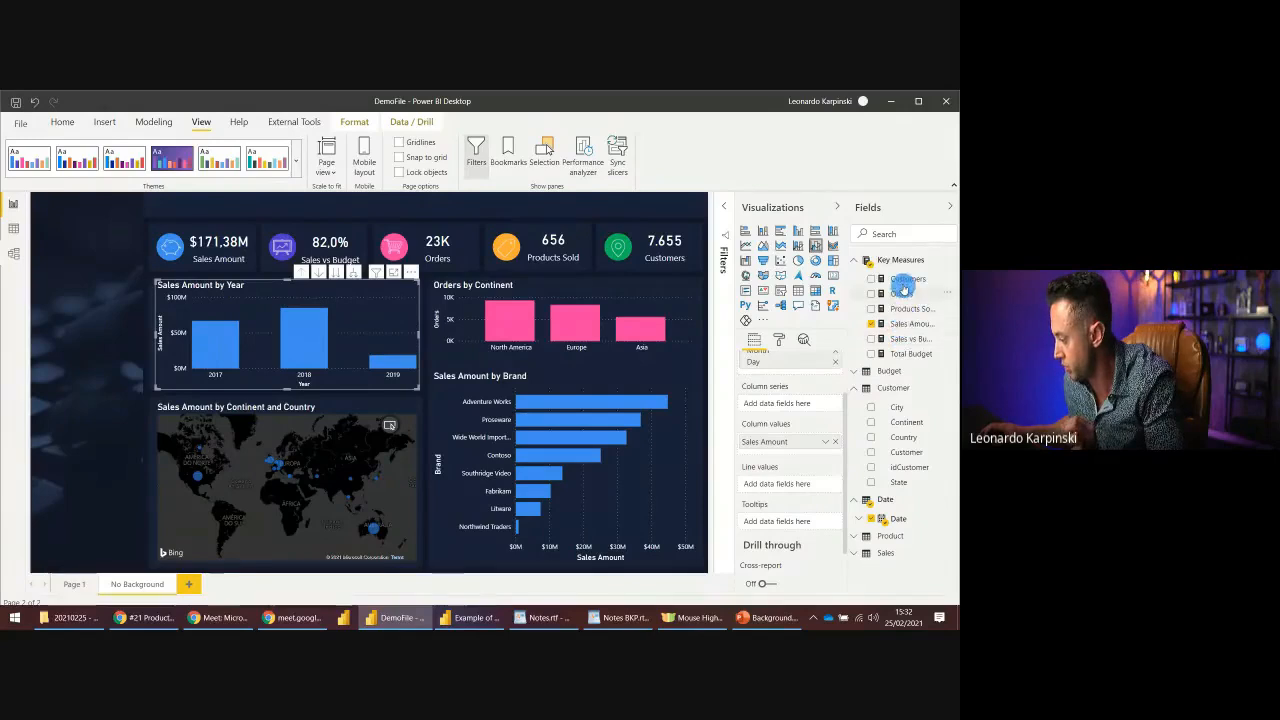
{"action": "left_click_drag", "start_coordinate": [905, 353], "coordinate": [775, 489]}
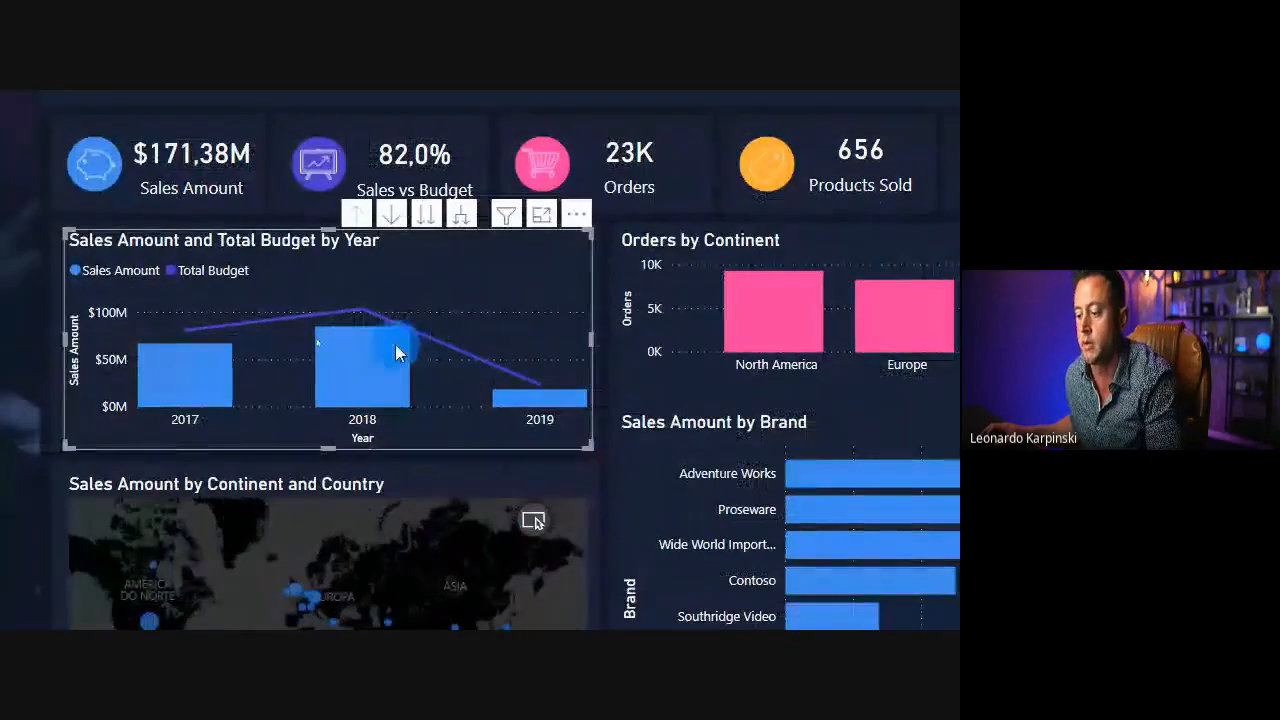
{"action": "mouse_move", "coordinate": [303, 336]}
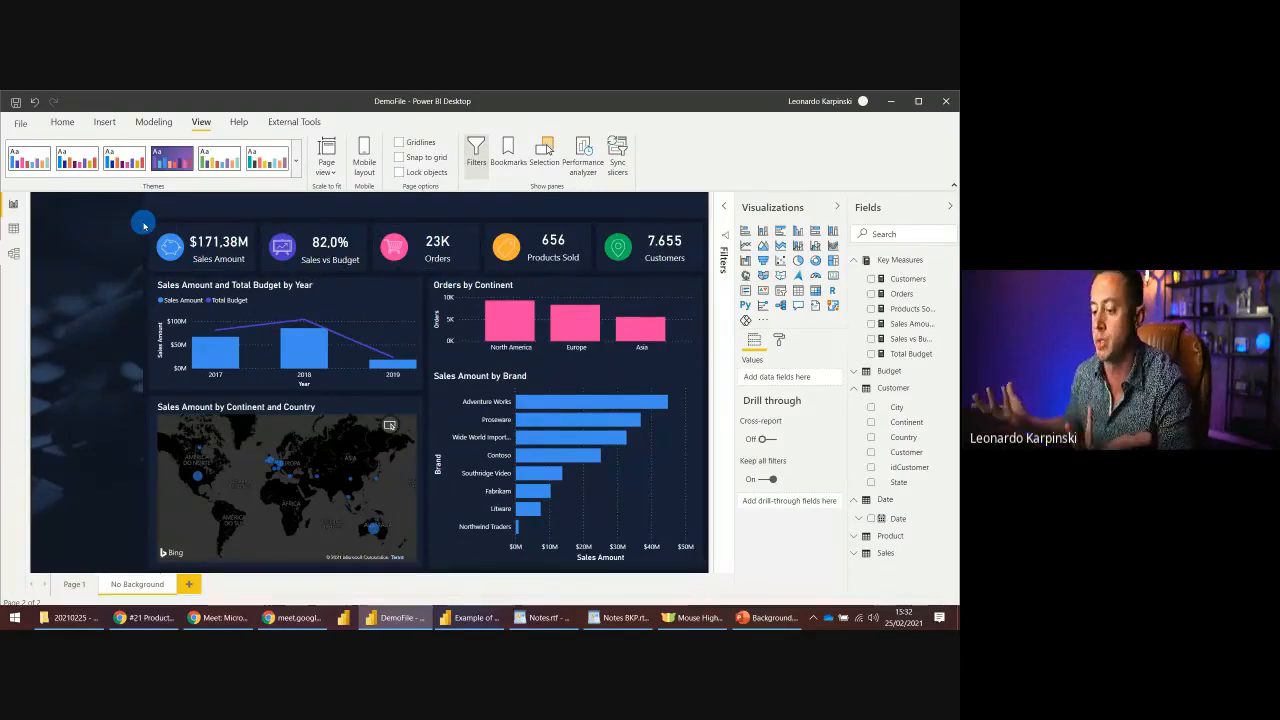
- Set up conditional formatting for the default column color of the Sales Amount and Total Budget chart, using Rules based on Sales vs Budget
{"action": "left_click", "coordinate": [261, 285]}
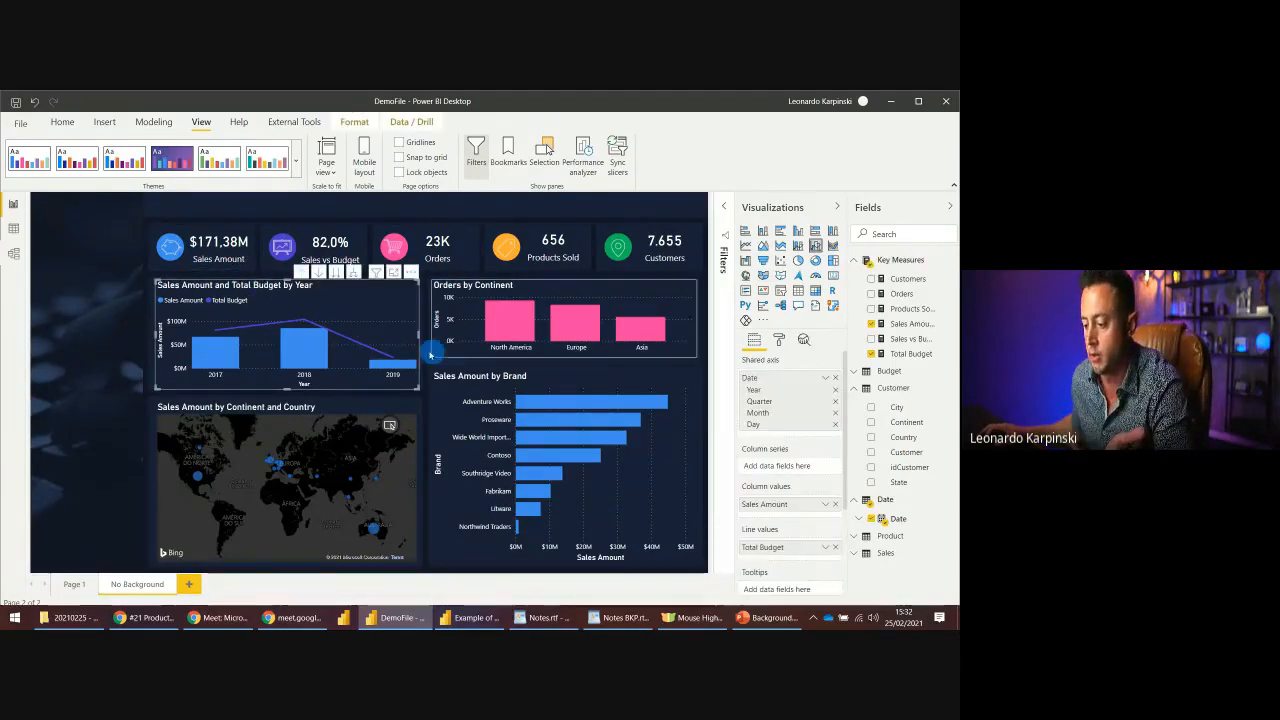
{"action": "left_click", "coordinate": [779, 338]}
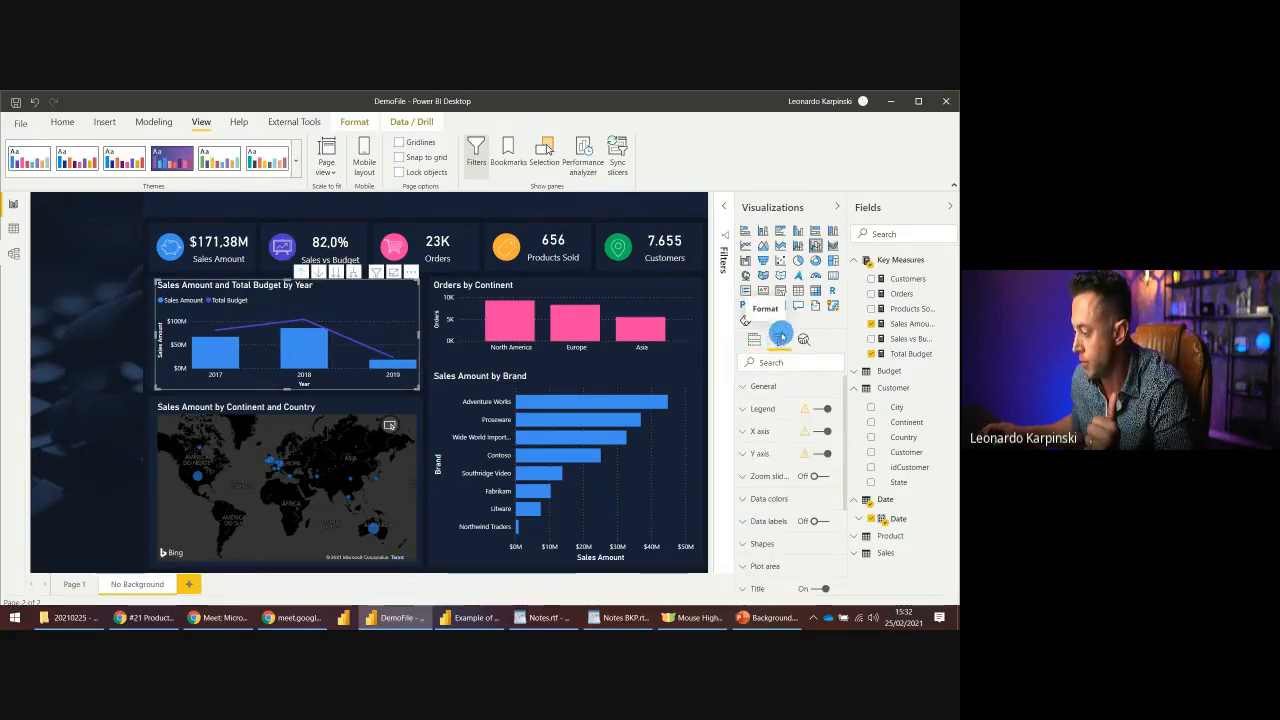
{"action": "left_click", "coordinate": [771, 501]}
{"action": "scroll", "coordinate": [774, 500], "scroll_direction": "down", "scroll_amount": 3}
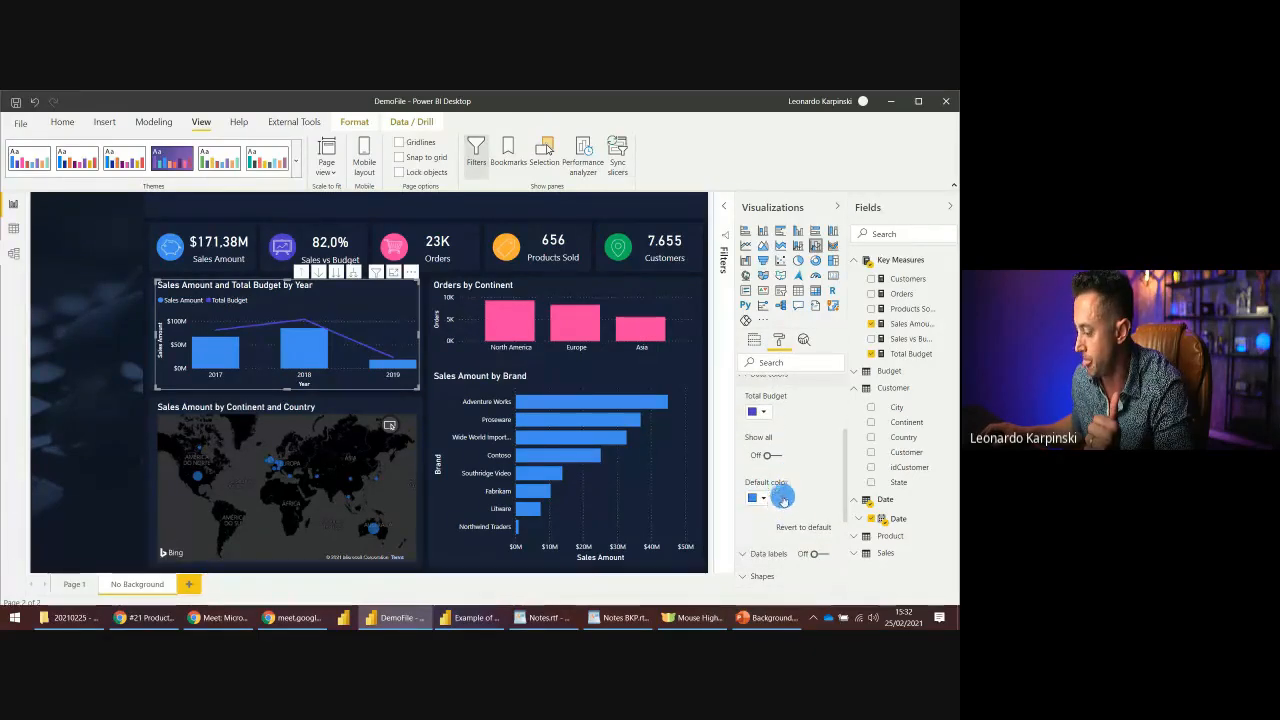
{"action": "left_click", "coordinate": [782, 498]}
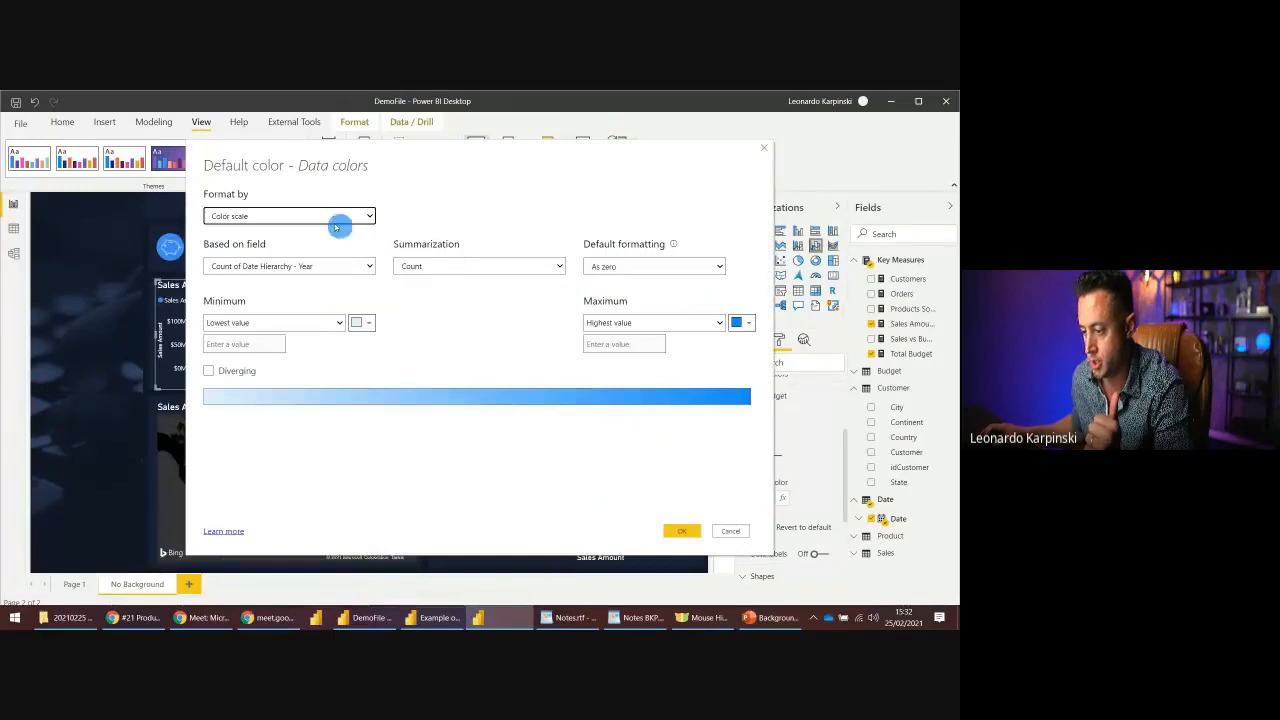
{"action": "left_click", "coordinate": [231, 216]}
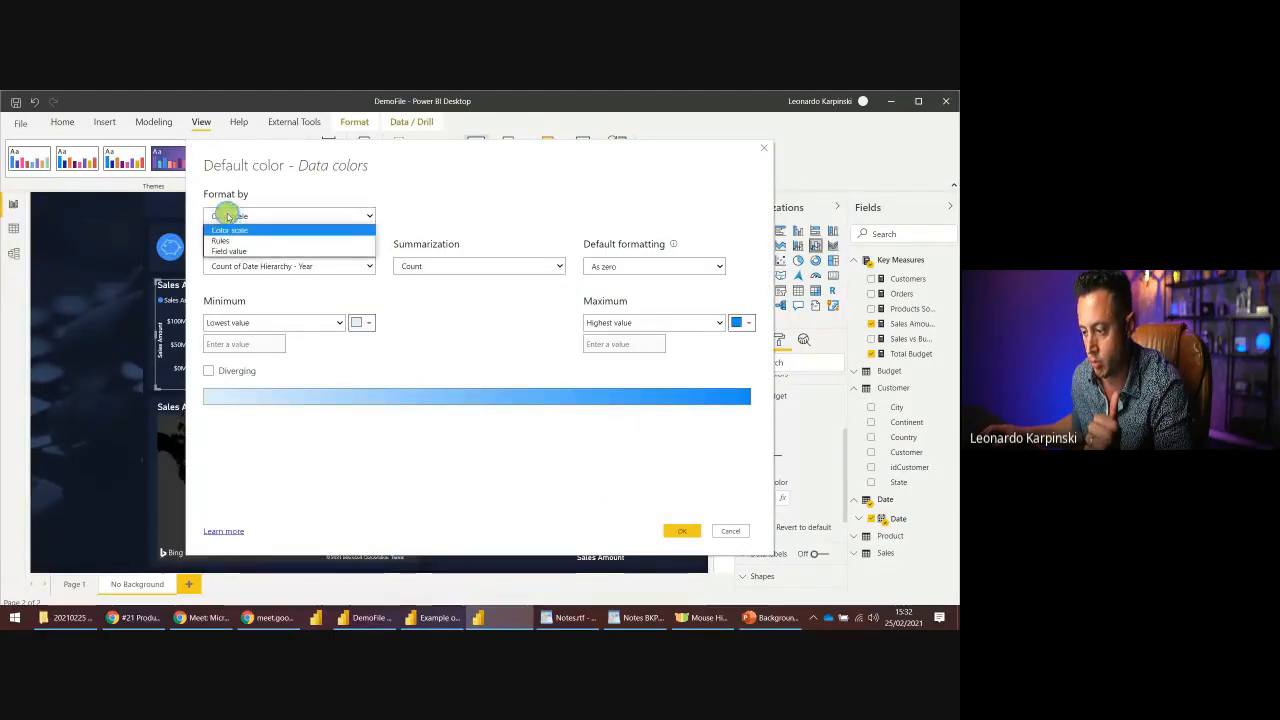
{"action": "left_click", "coordinate": [231, 243]}
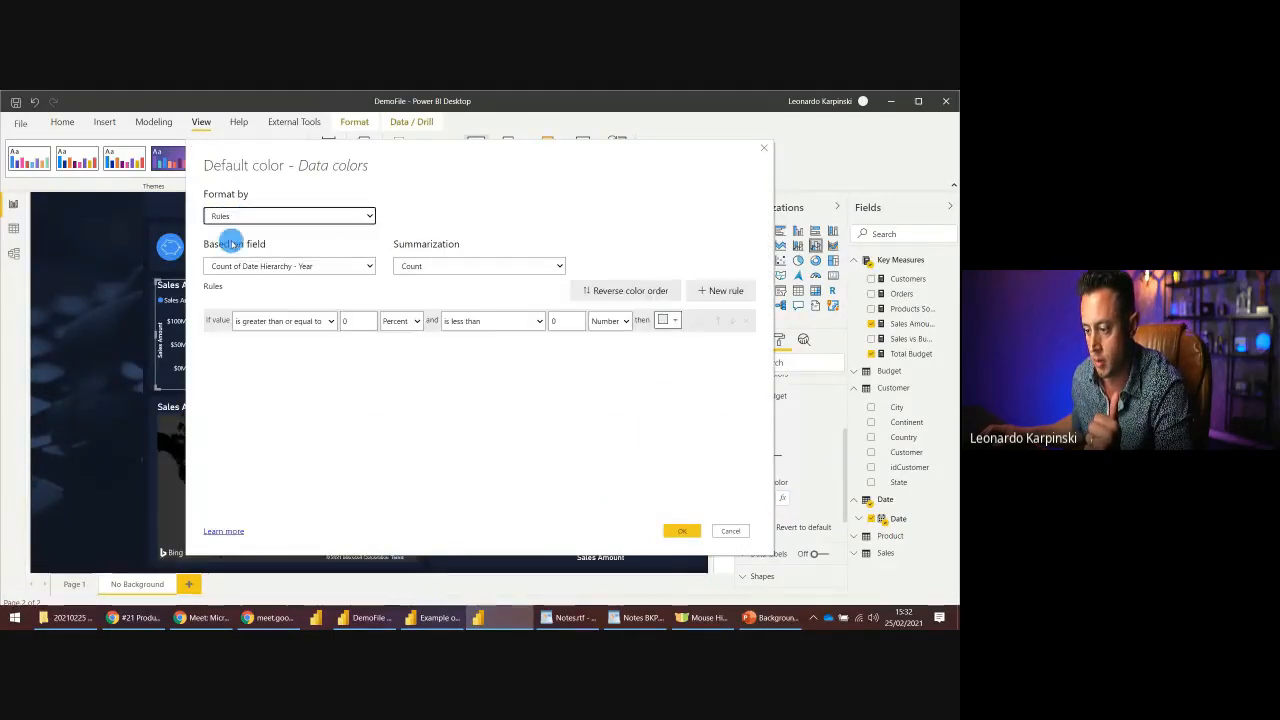
{"action": "left_click_drag", "start_coordinate": [337, 161], "coordinate": [203, 191]}
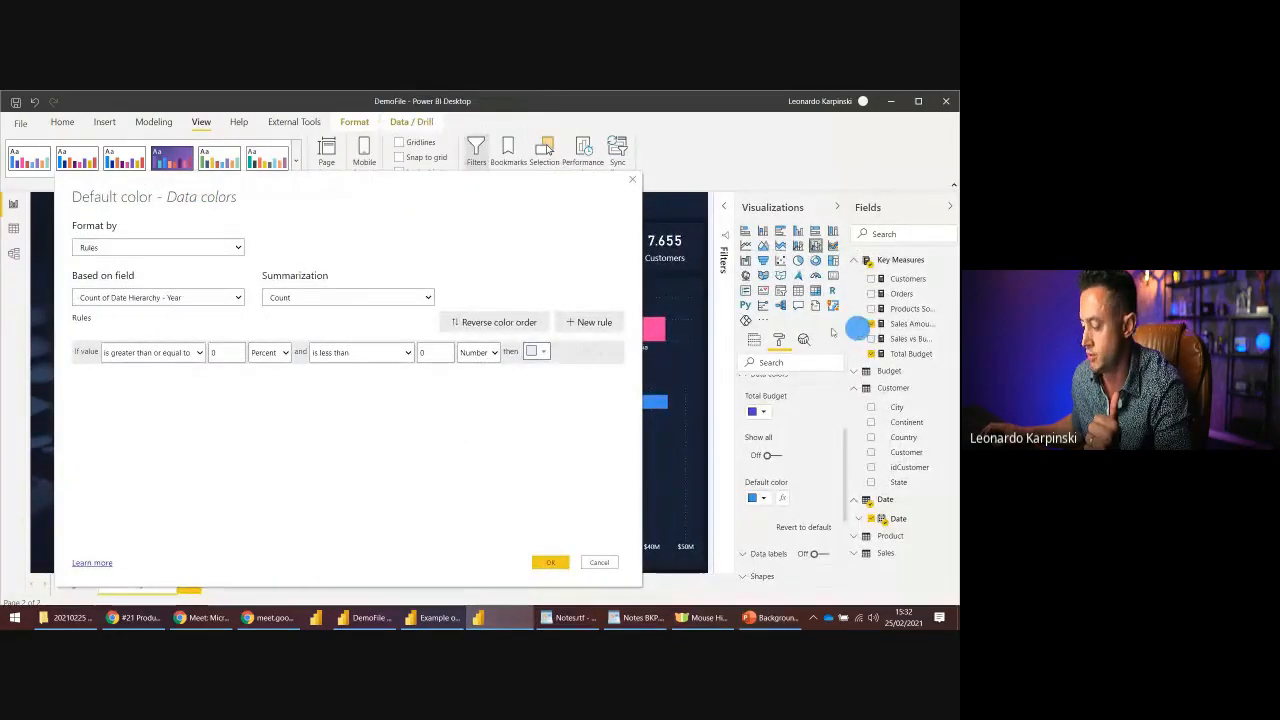
{"action": "left_click", "coordinate": [128, 297]}
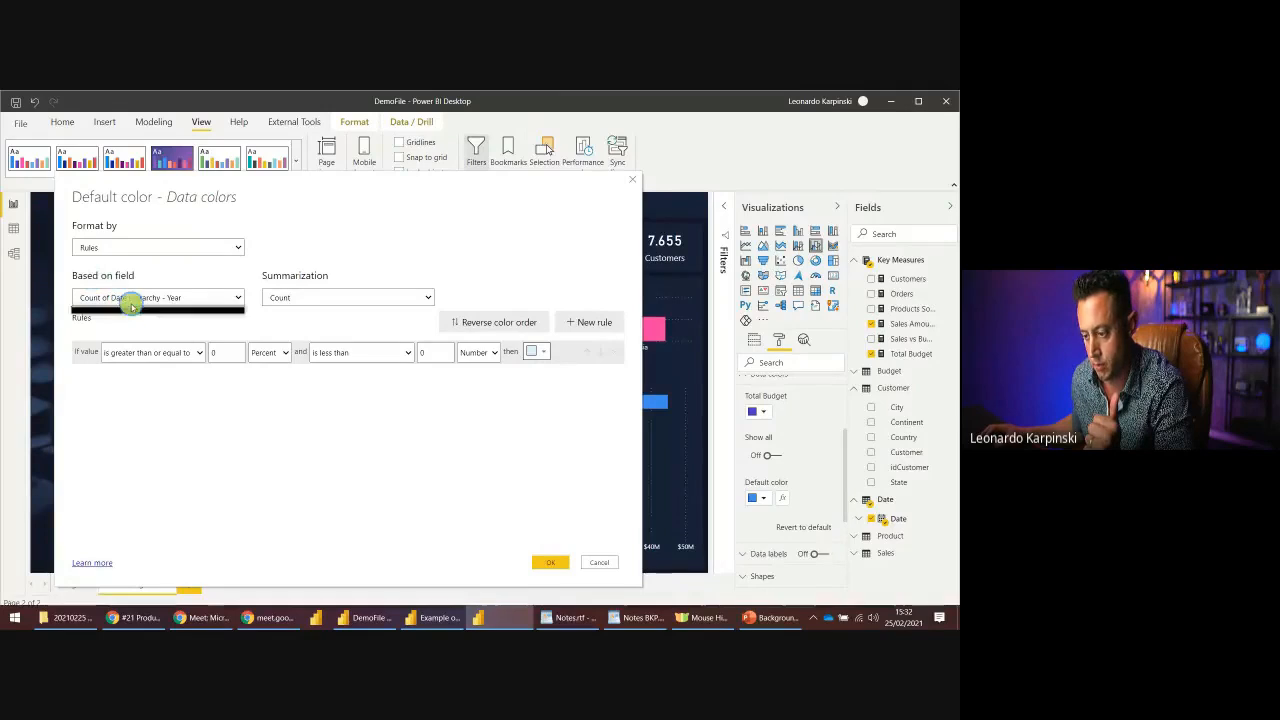
{"action": "left_click", "coordinate": [132, 320]}
{"action": "type", "text": "sales"}
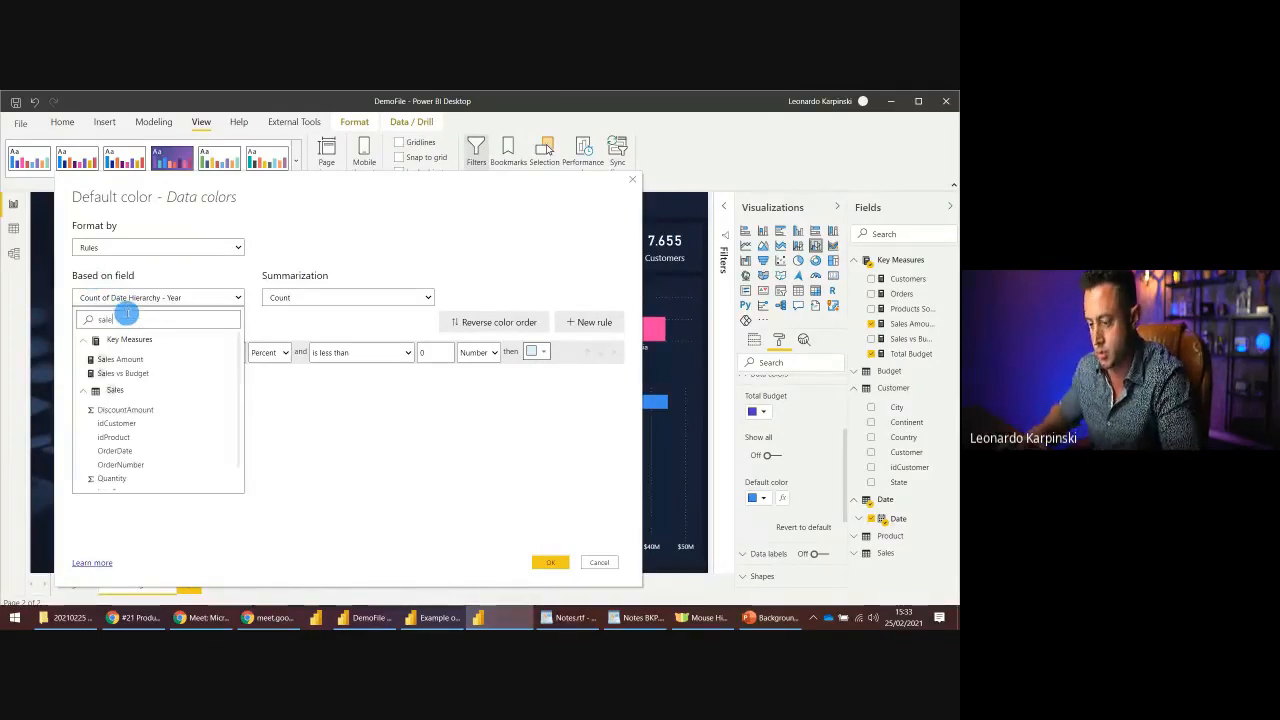
{"action": "left_click", "coordinate": [131, 374]}
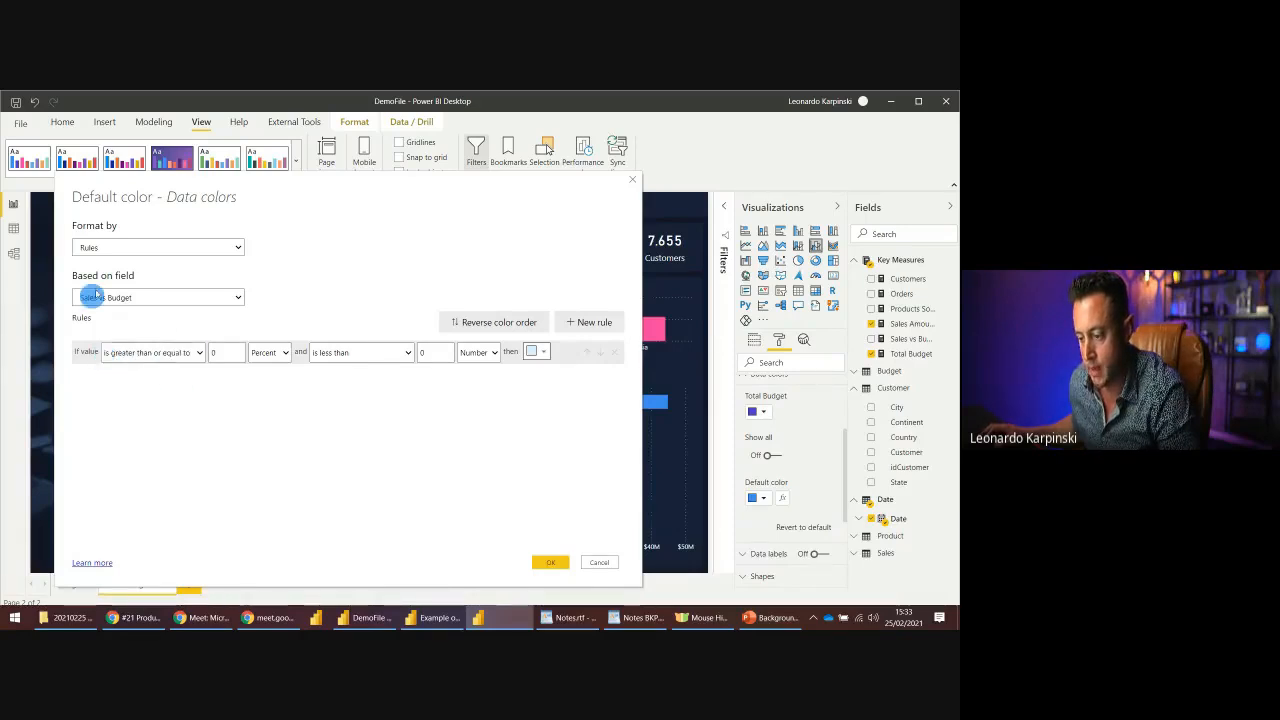
- Set the first color rule's lower limit to 1 with both limits as Number, and add a second rule
{"action": "left_click", "coordinate": [210, 353]}
{"action": "type", "text": "1"}
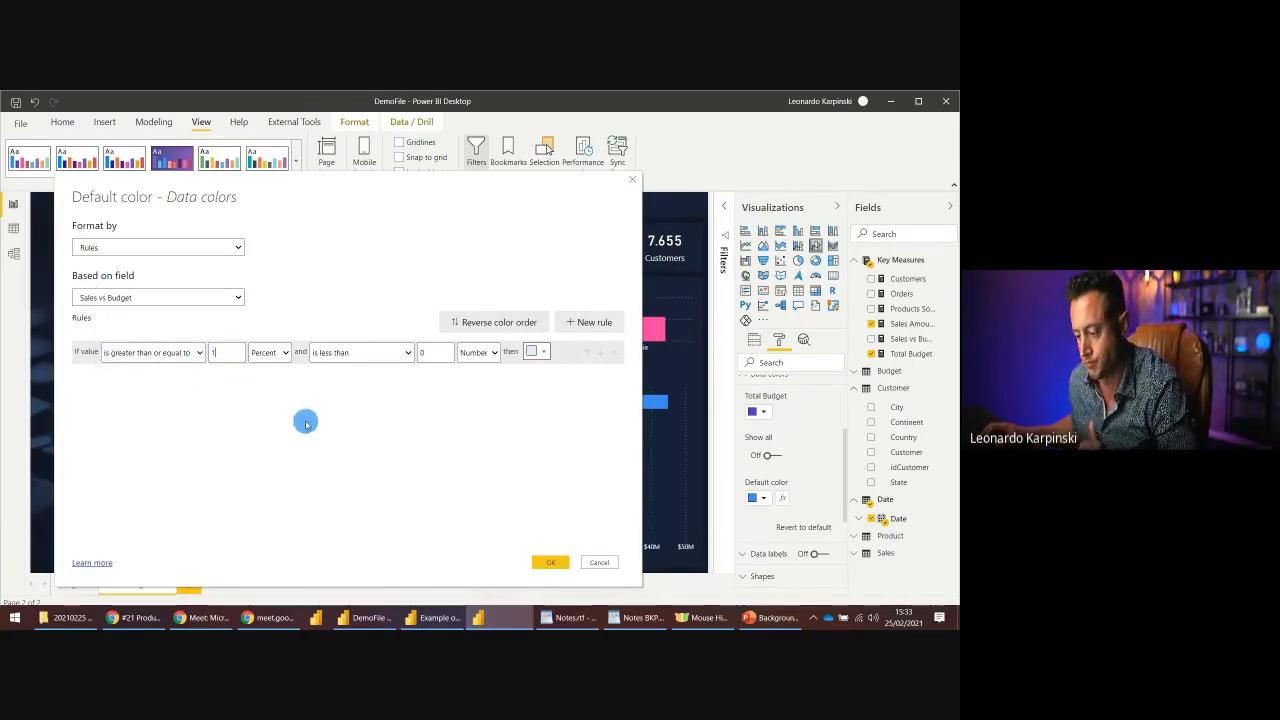
{"action": "left_click", "coordinate": [269, 353]}
{"action": "left_click", "coordinate": [280, 370]}
{"action": "left_click", "coordinate": [476, 352]}
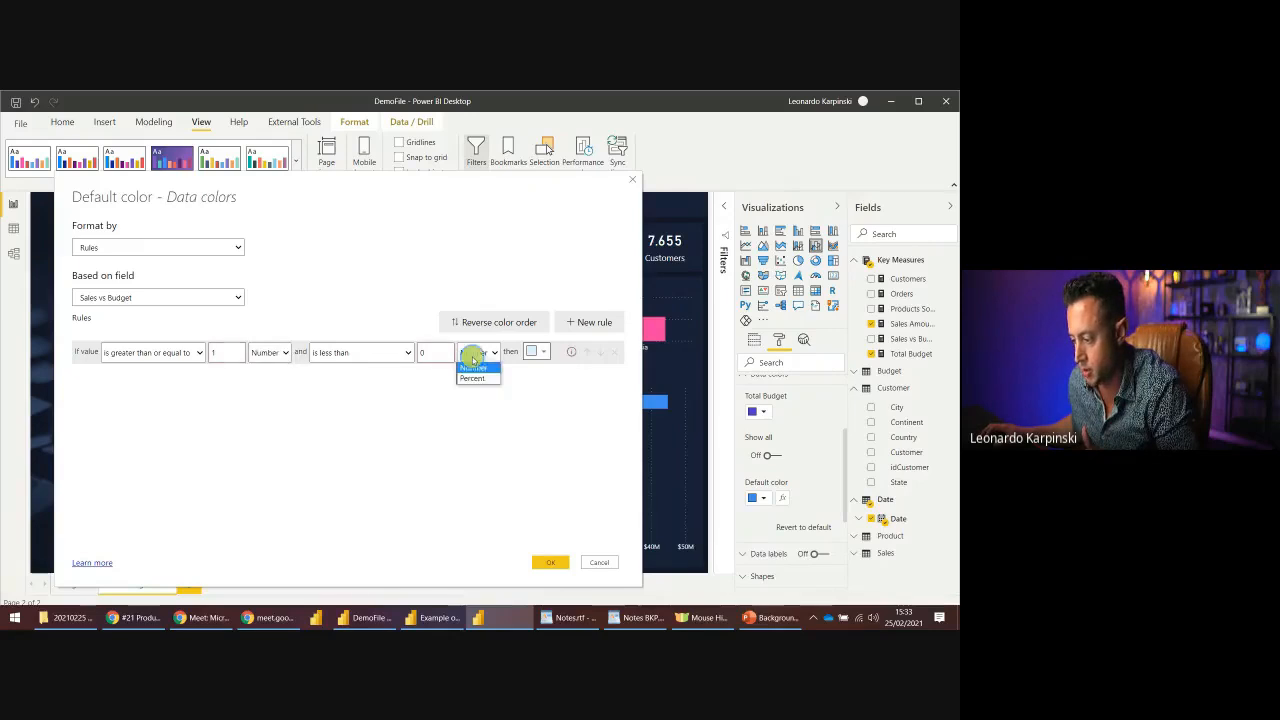
{"action": "left_click", "coordinate": [470, 367]}
{"action": "left_click", "coordinate": [594, 322]}
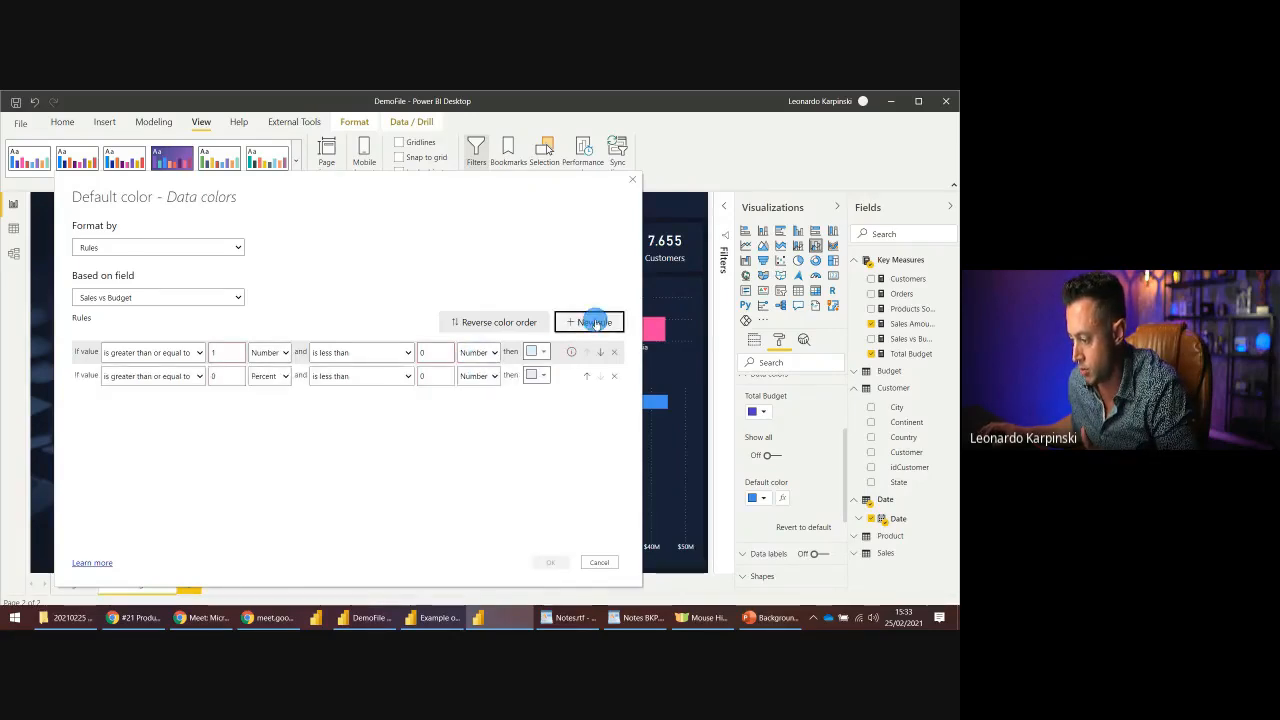
- Assign a dark blue theme shade to the first color rule and a light blue shade to the second
{"action": "left_click", "coordinate": [538, 352]}
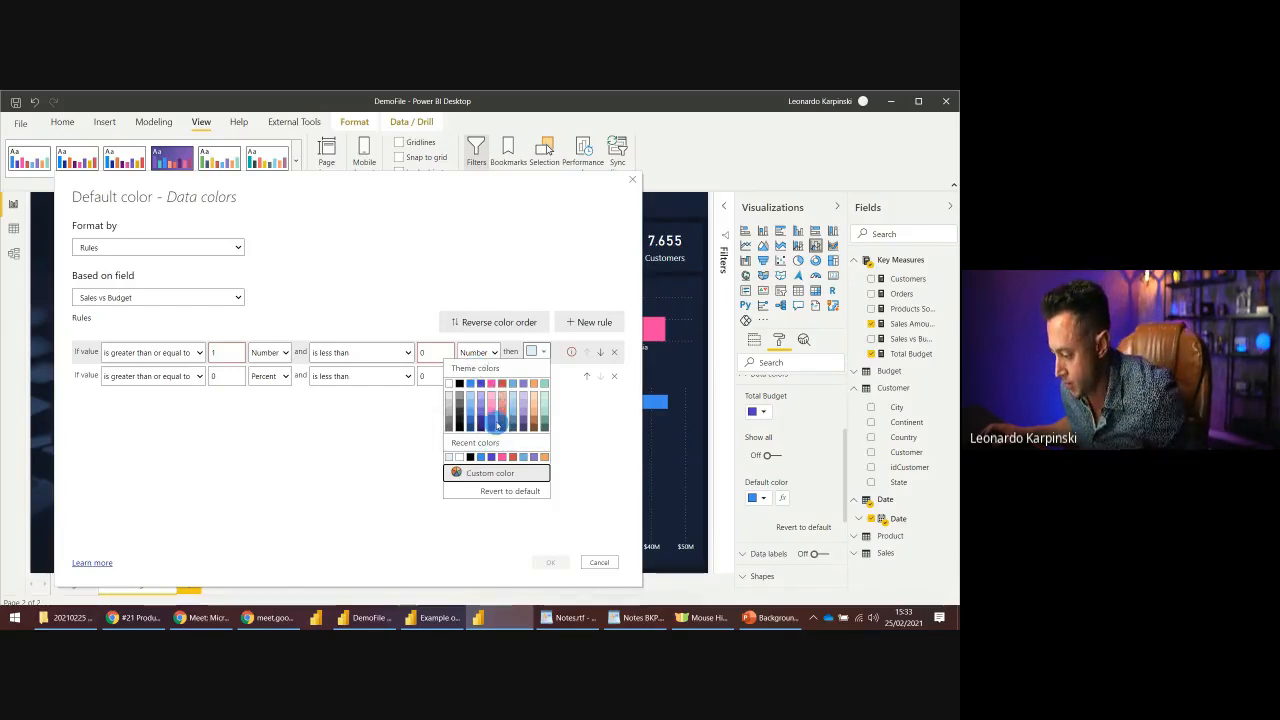
{"action": "left_click", "coordinate": [470, 430]}
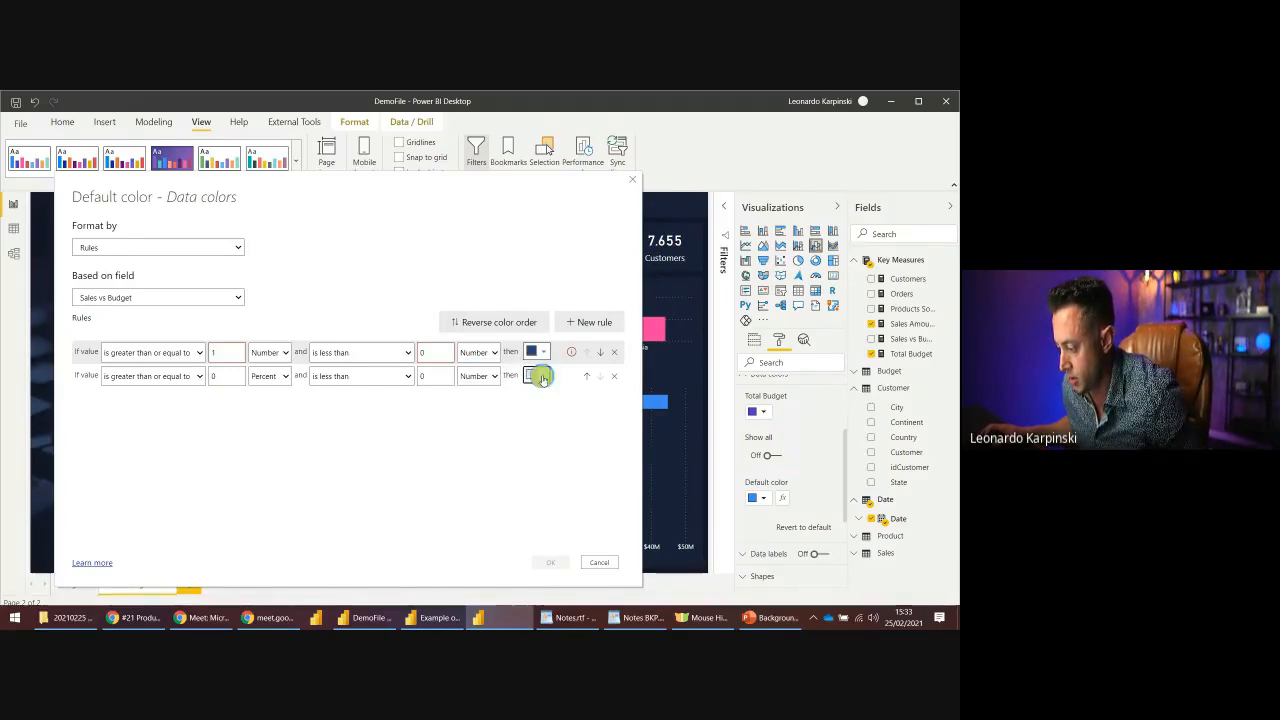
{"action": "left_click", "coordinate": [535, 375]}
{"action": "left_click", "coordinate": [471, 424]}
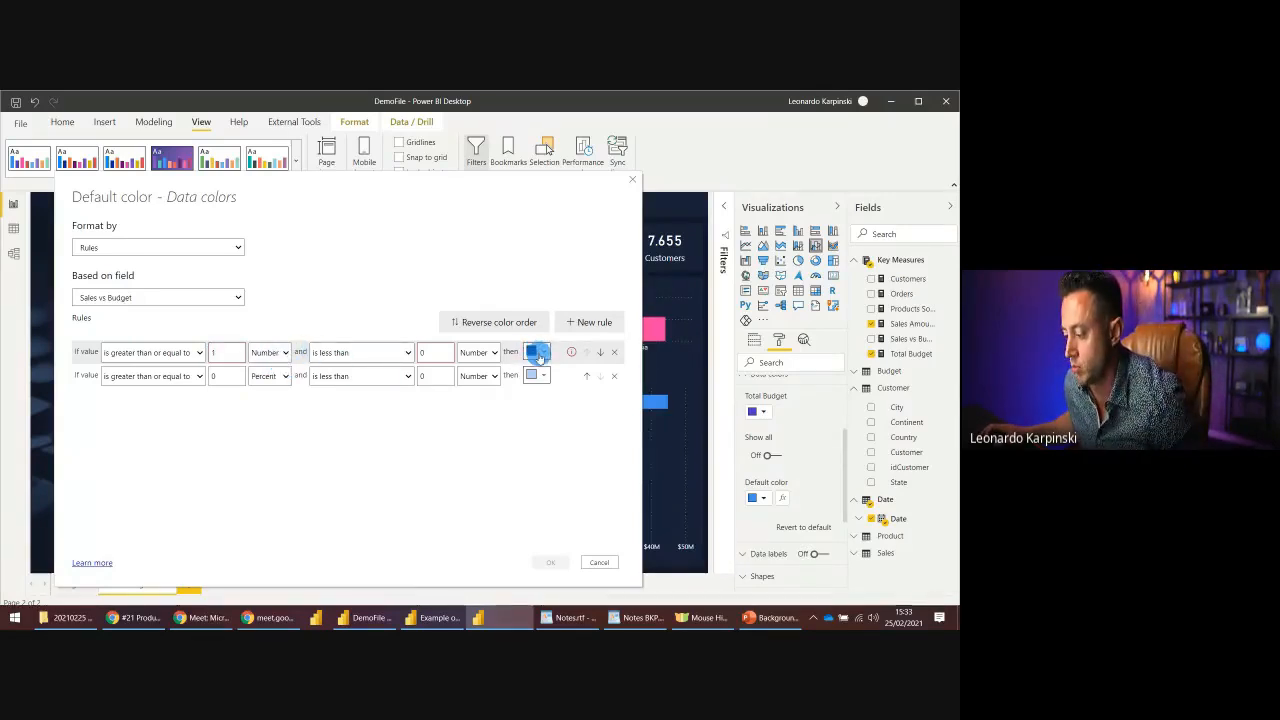
- Open the first rule up to Maximum, make the second run from Minimum to less than 1 as Number, and apply the rules
{"action": "left_click", "coordinate": [430, 352]}
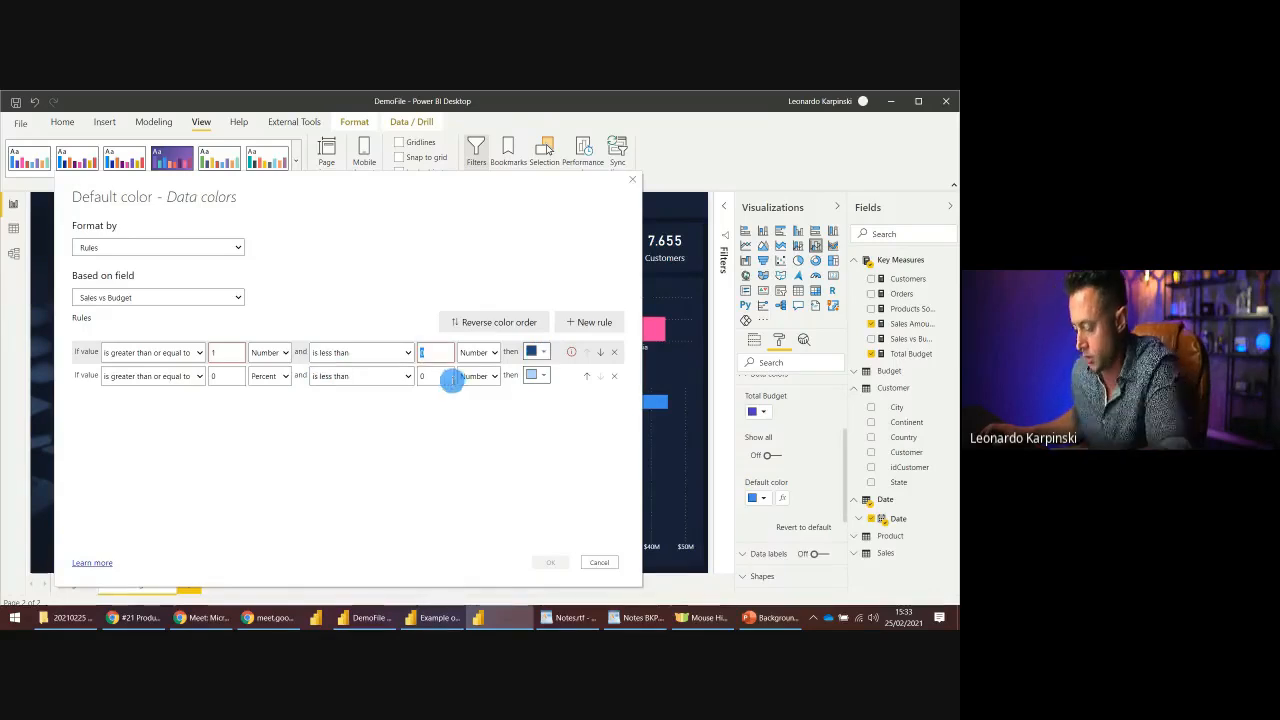
{"action": "key", "text": "BackSpace"}
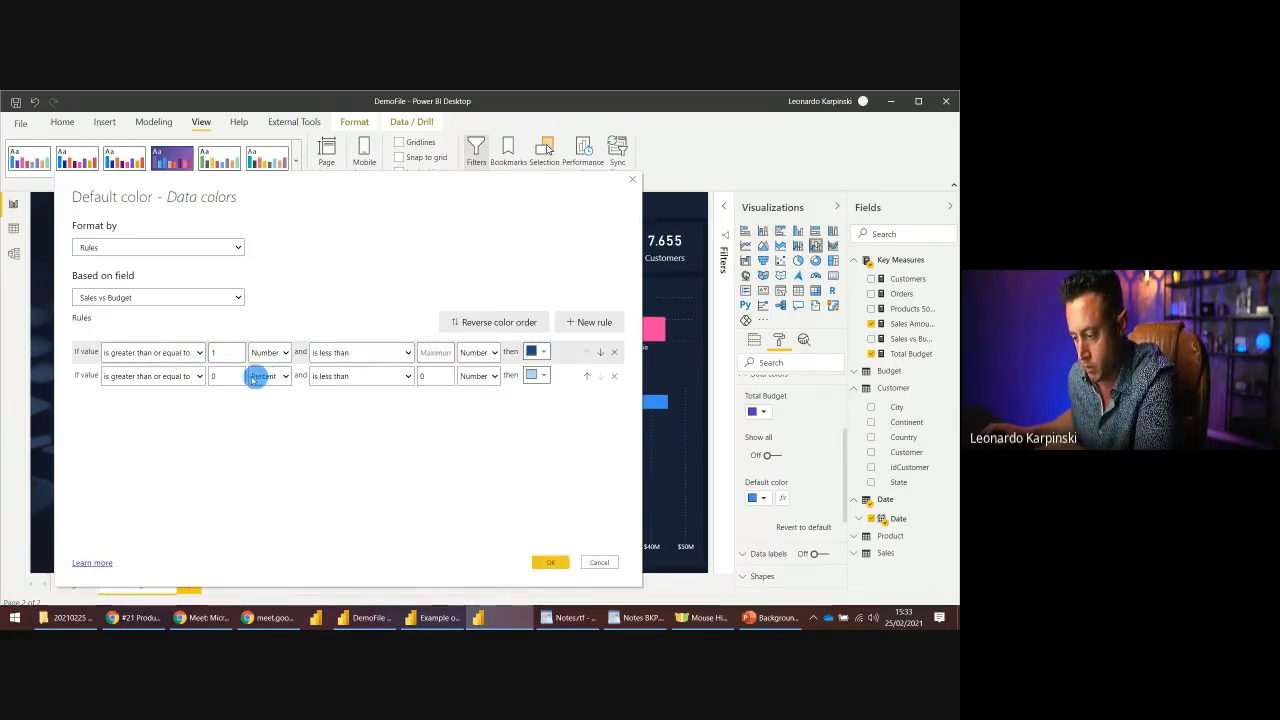
{"action": "left_click_drag", "start_coordinate": [207, 378], "coordinate": [83, 424]}
{"action": "key", "text": "BackSpace"}
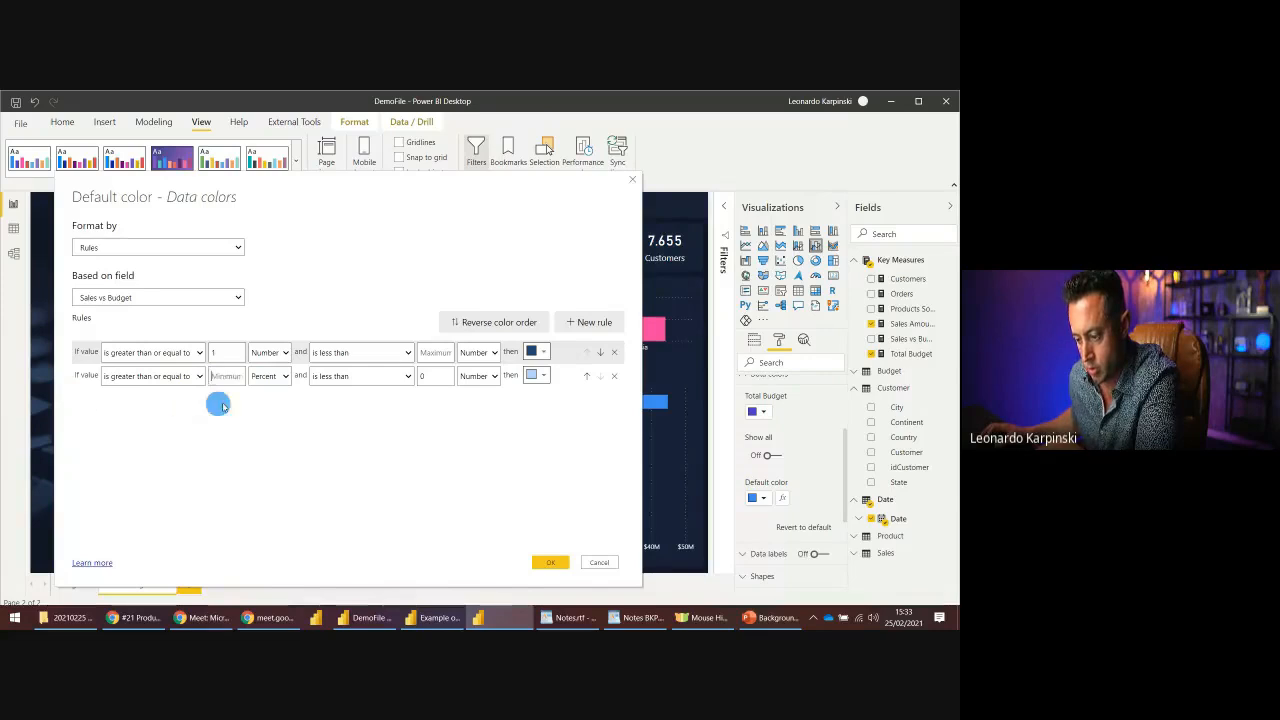
{"action": "double_click", "coordinate": [423, 376]}
{"action": "key", "text": "BackSpace"}
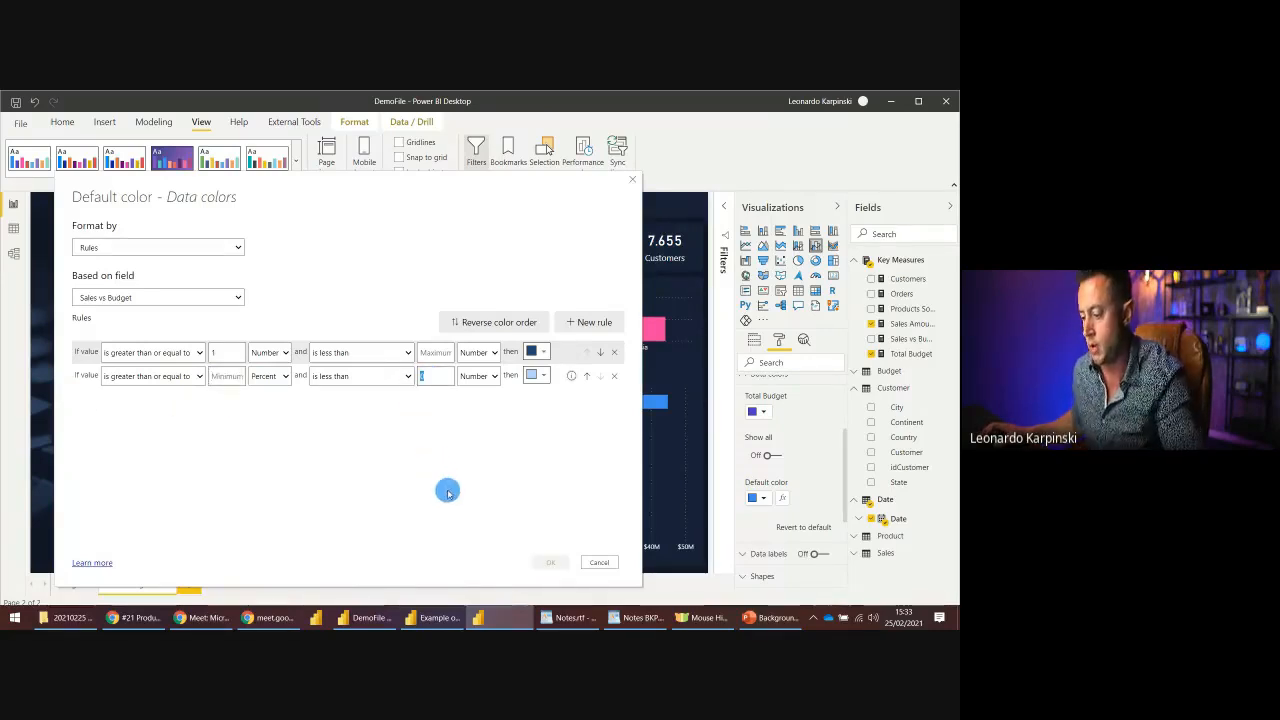
{"action": "type", "text": "1"}
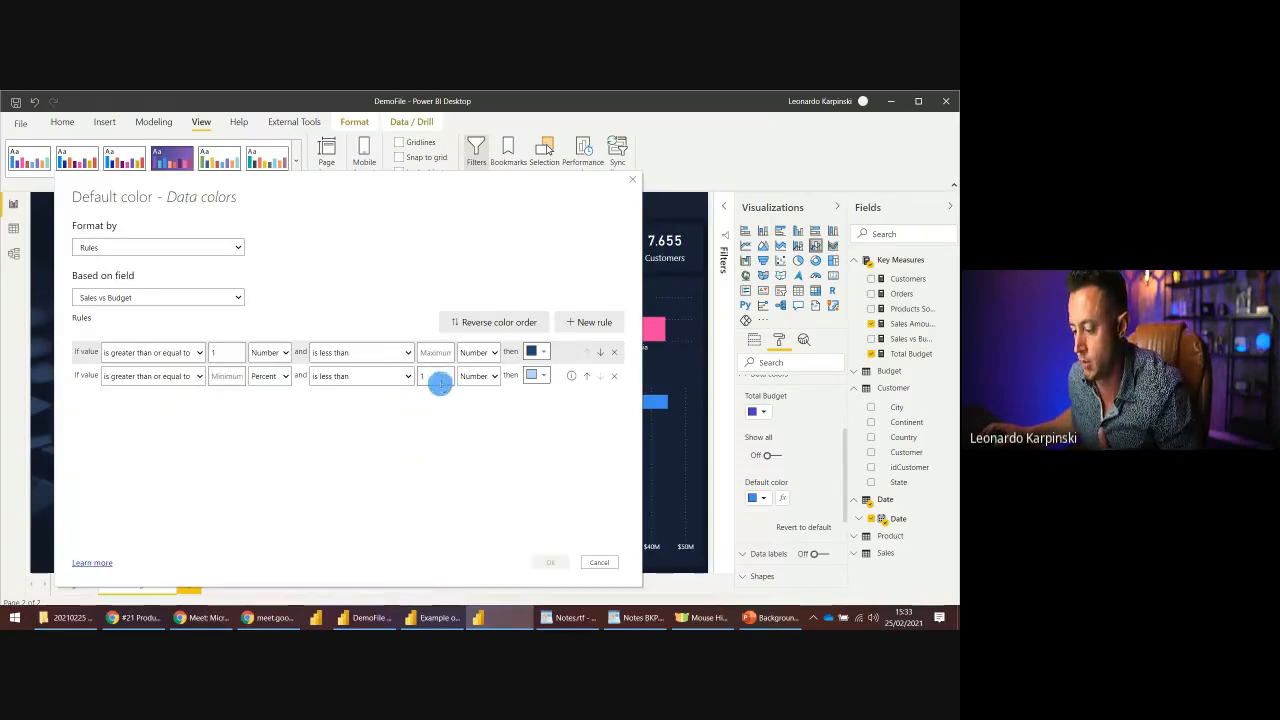
{"action": "left_click", "coordinate": [266, 376]}
{"action": "left_click", "coordinate": [279, 392]}
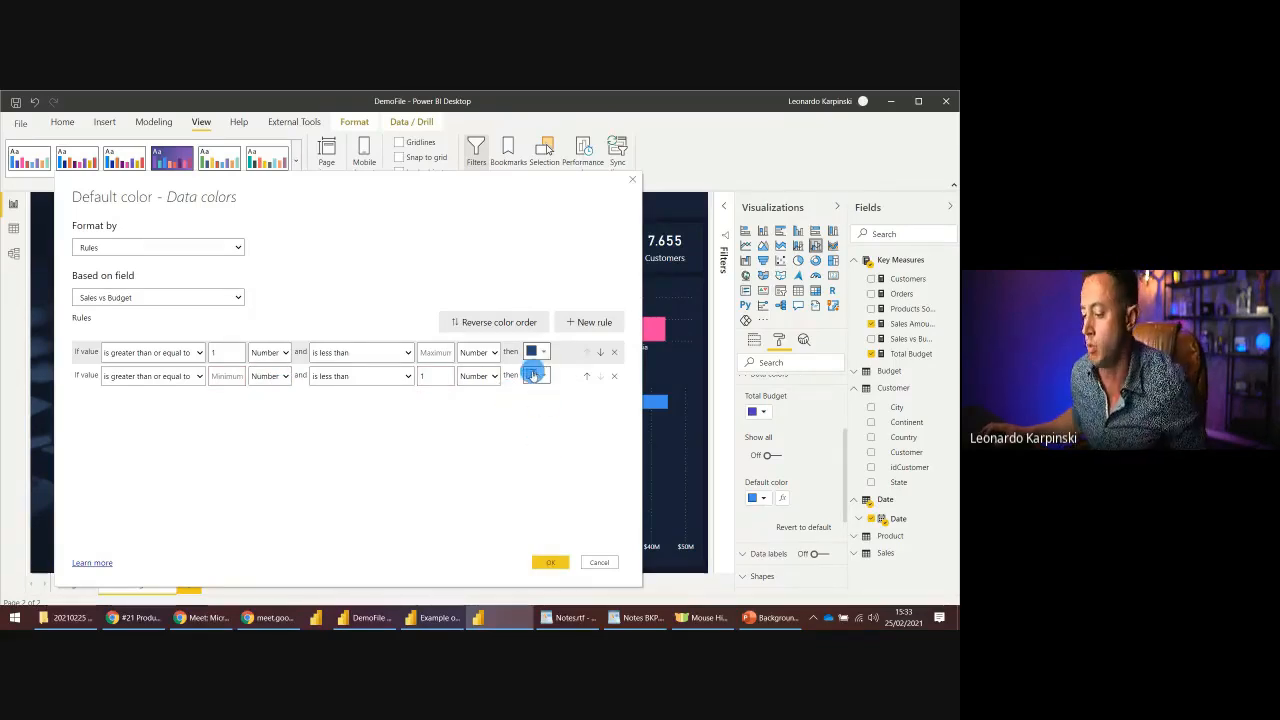
{"action": "left_click", "coordinate": [548, 562]}
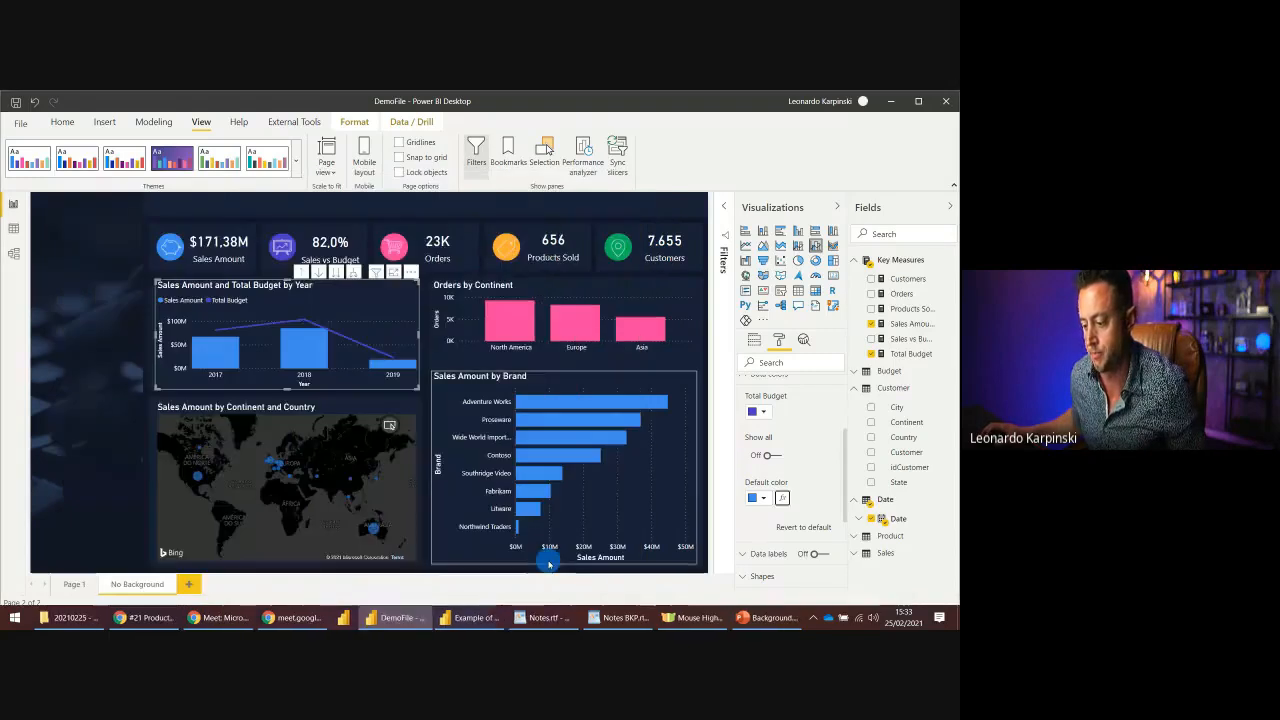
- Expand the date hierarchy of the Sales Amount and Total Budget chart from Year down through Quarter to Month
{"action": "left_click", "coordinate": [309, 352]}
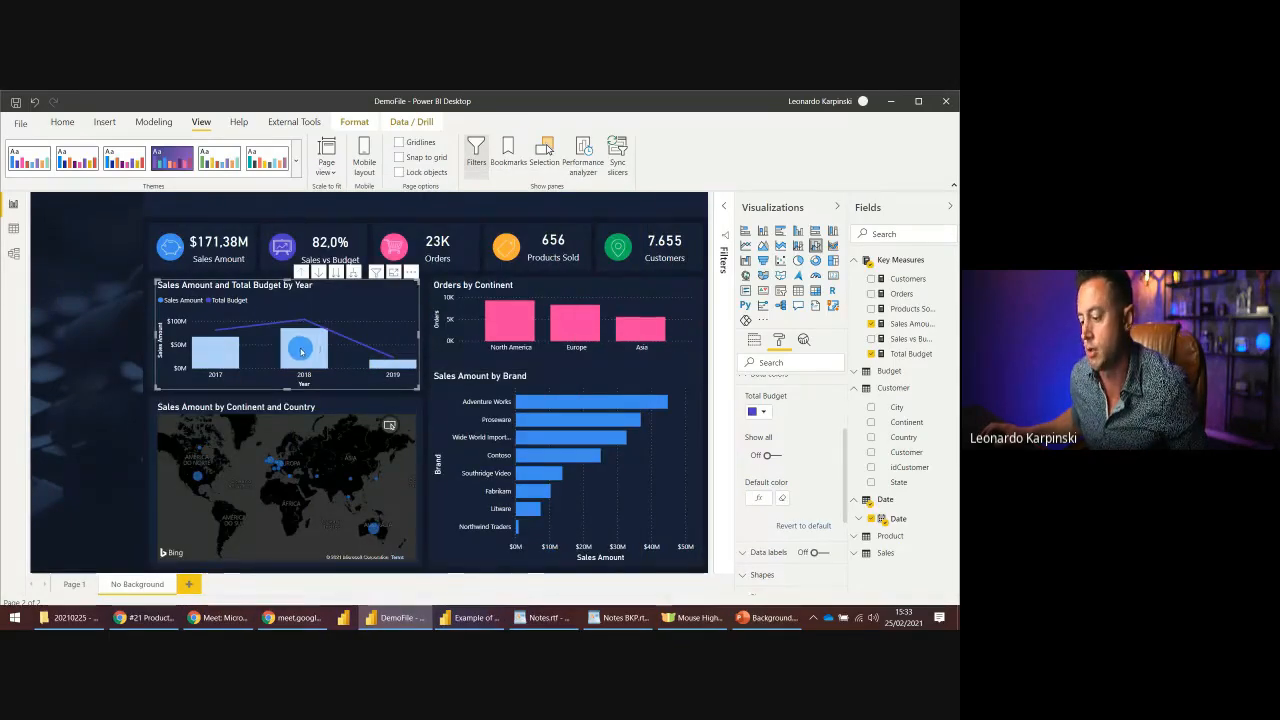
{"action": "left_click", "coordinate": [347, 295]}
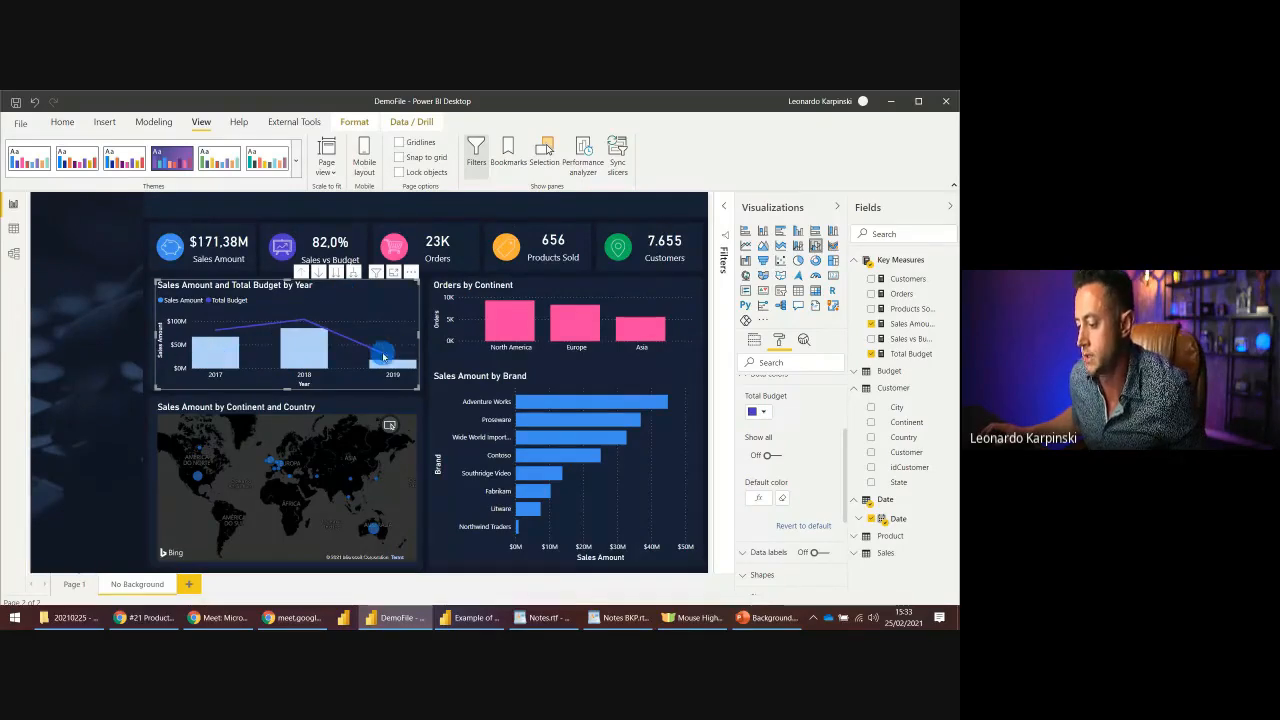
{"action": "left_click", "coordinate": [352, 275]}
{"action": "left_click", "coordinate": [352, 275]}
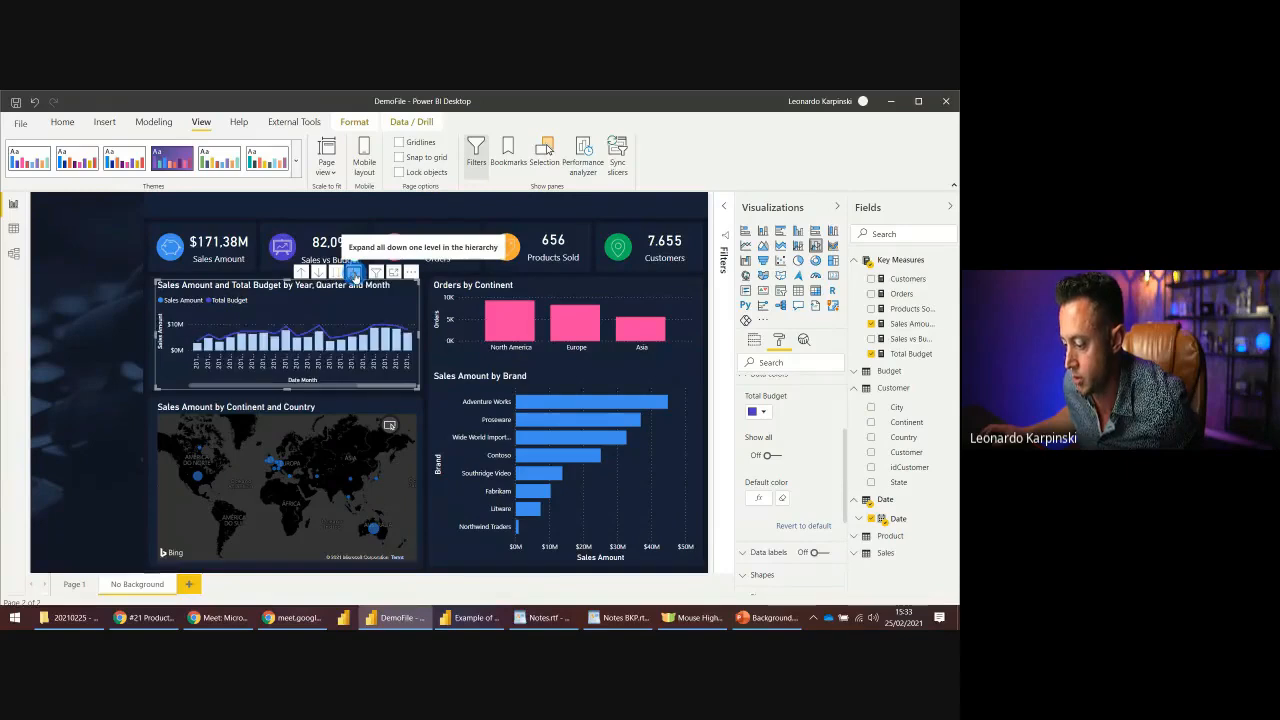
{"action": "left_click", "coordinate": [754, 340]}
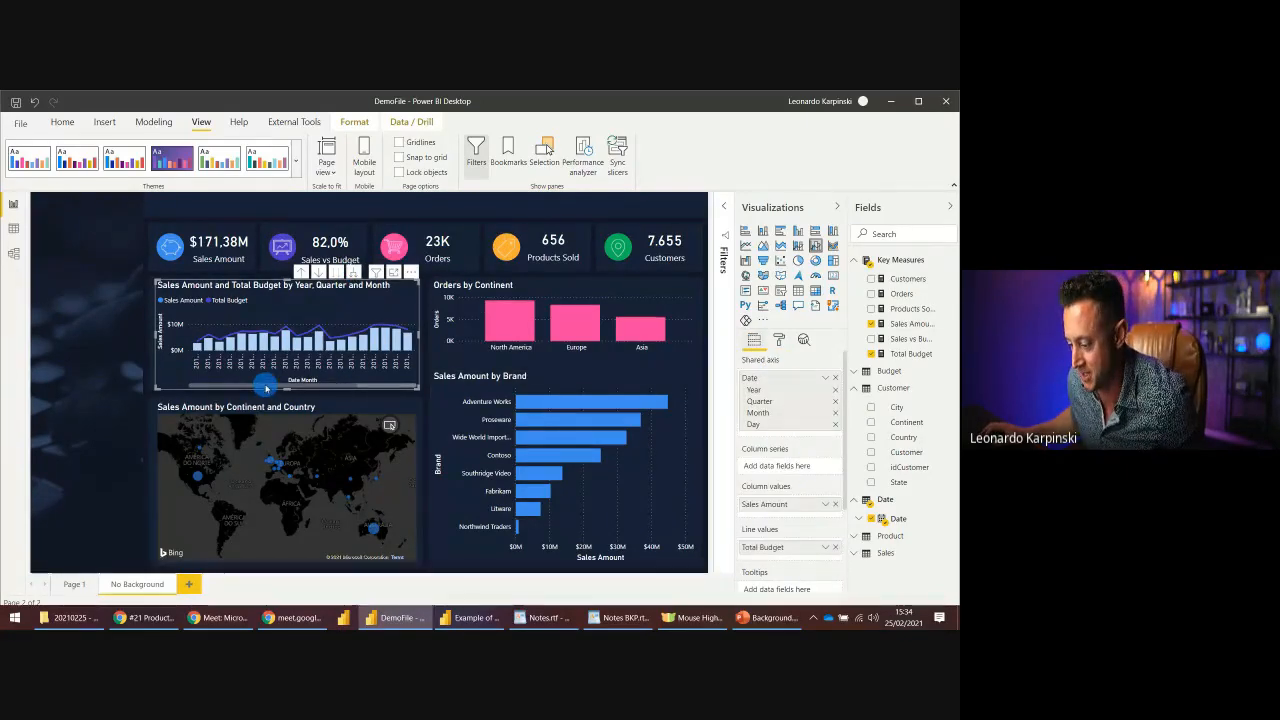
{"action": "left_click_drag", "start_coordinate": [274, 386], "coordinate": [238, 387]}
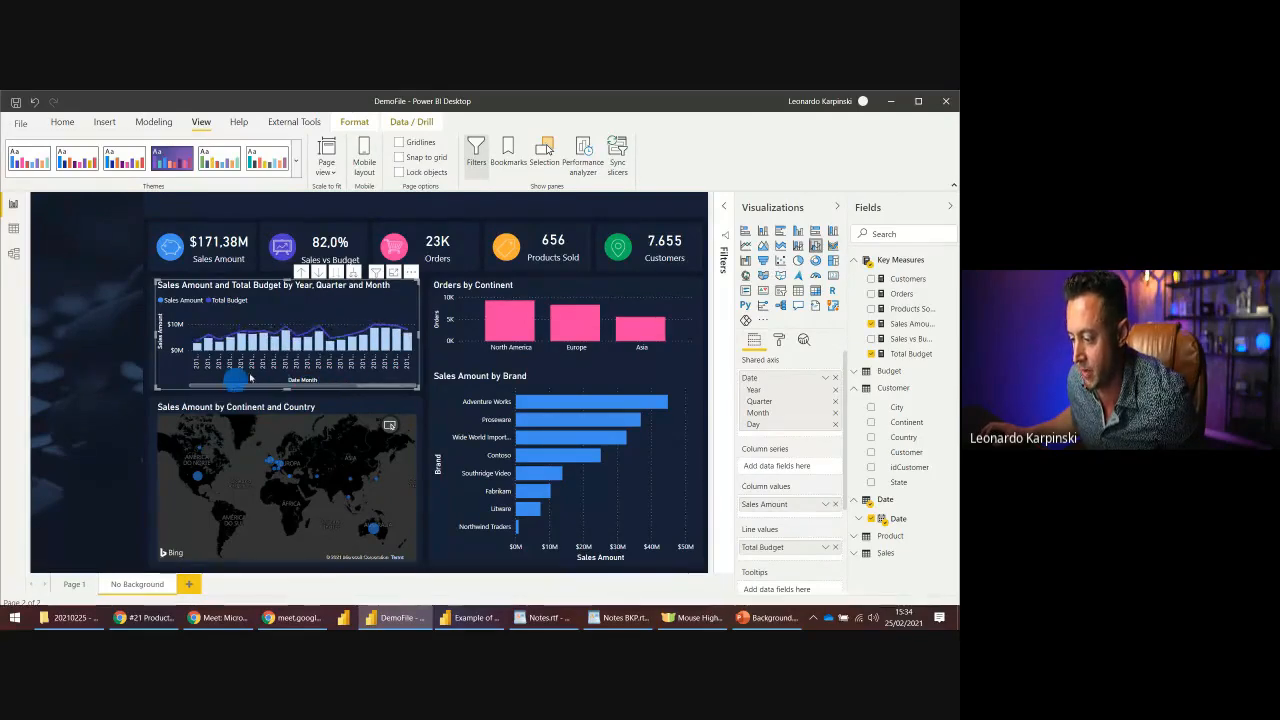
- Check cross-filtering from the Orders by Continent chart by selecting and clearing North America and Europe
{"action": "left_click", "coordinate": [505, 325]}
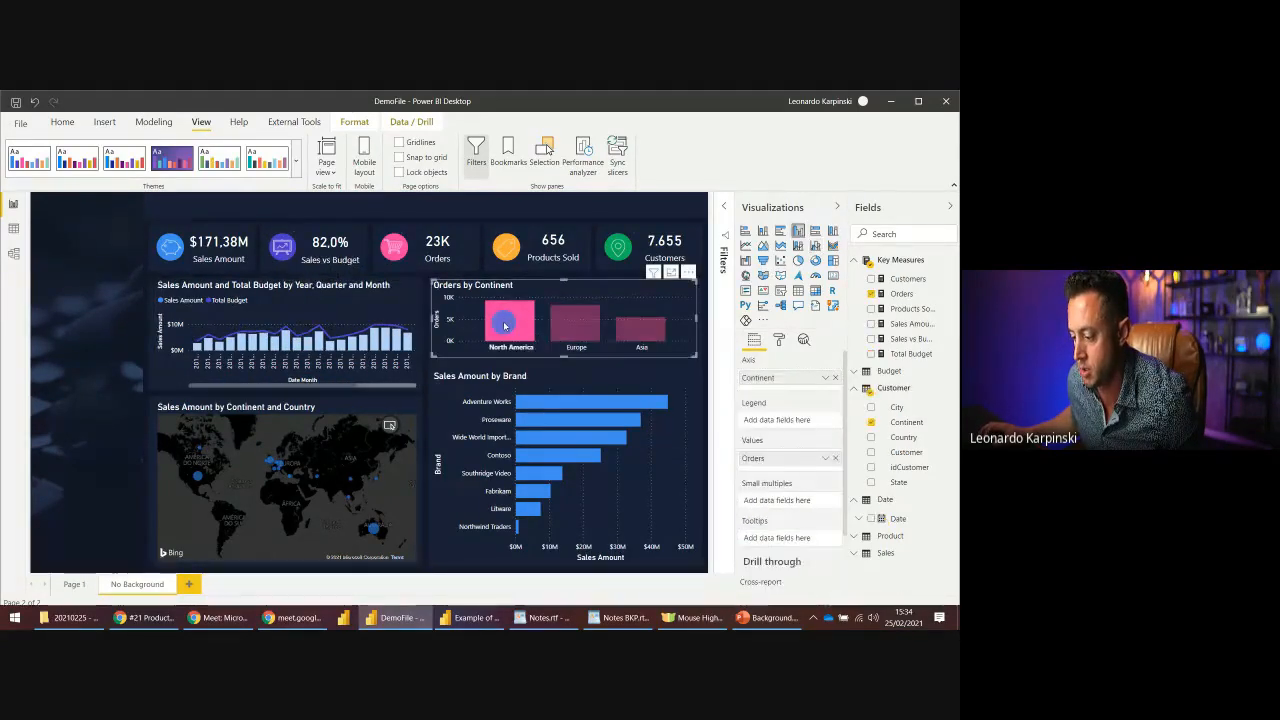
{"action": "left_click", "coordinate": [506, 323]}
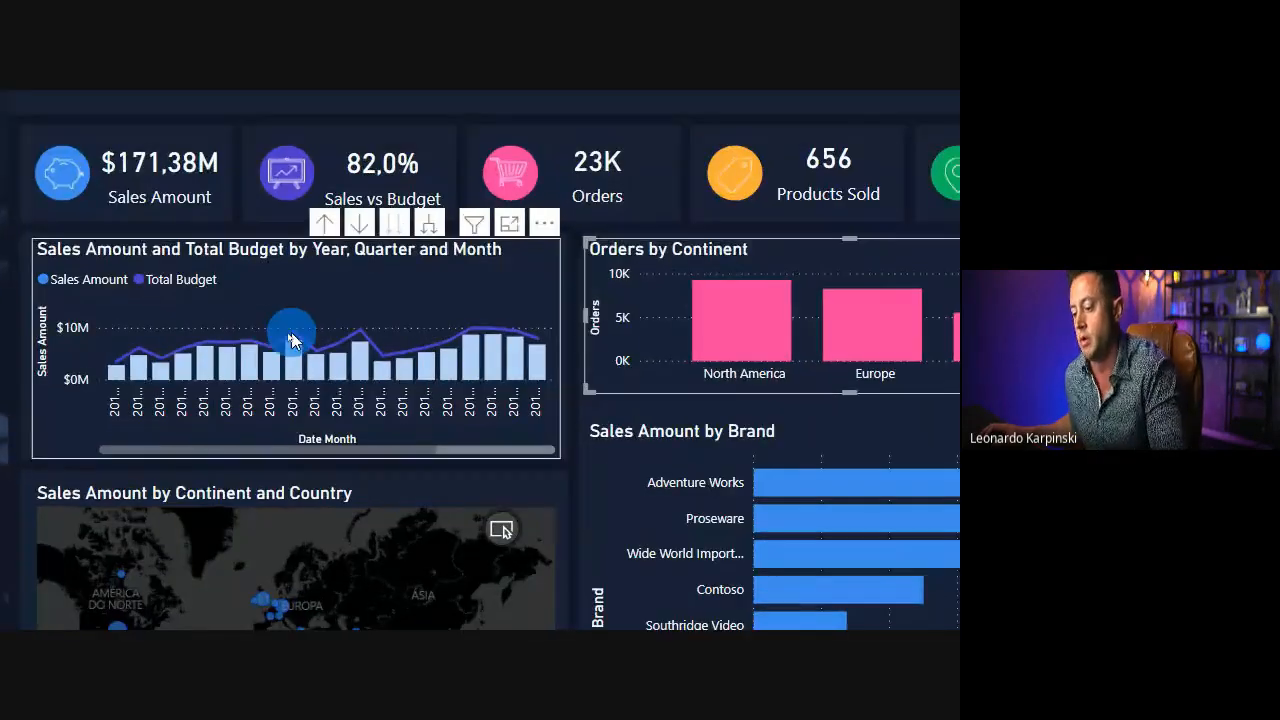
{"action": "mouse_move", "coordinate": [295, 332]}
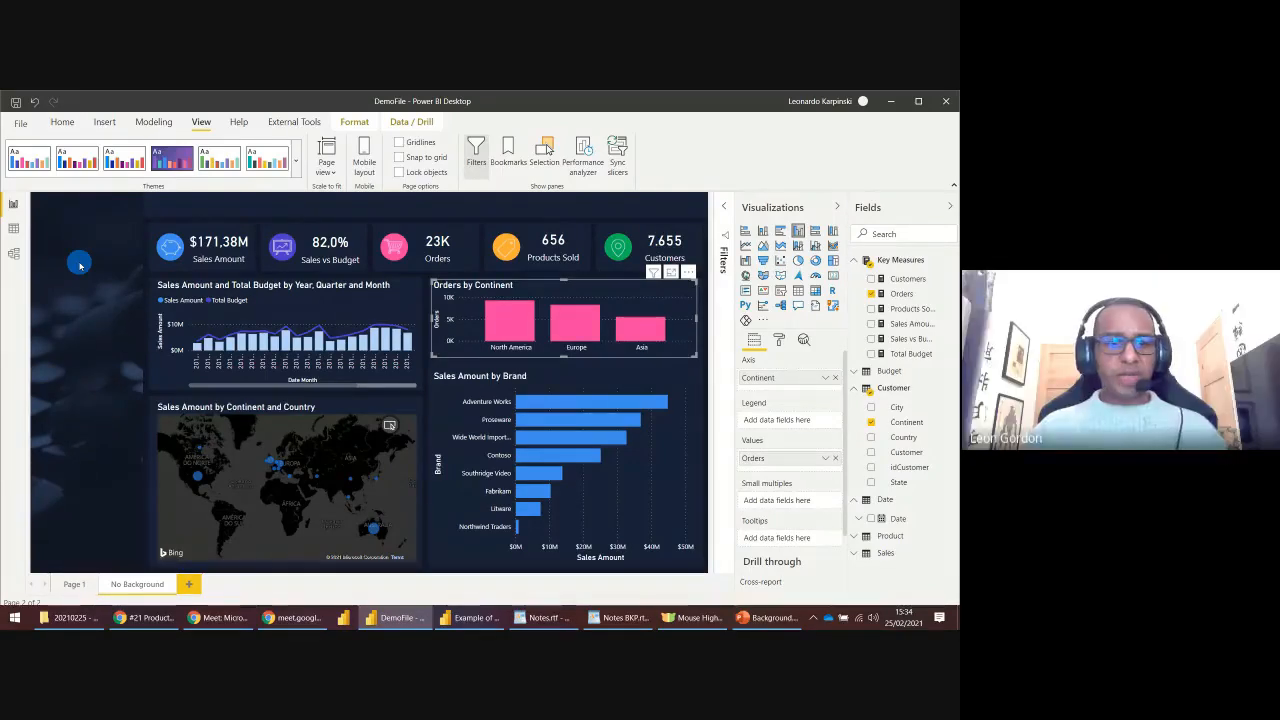
{"action": "left_click", "coordinate": [589, 321]}
{"action": "left_click", "coordinate": [588, 322]}
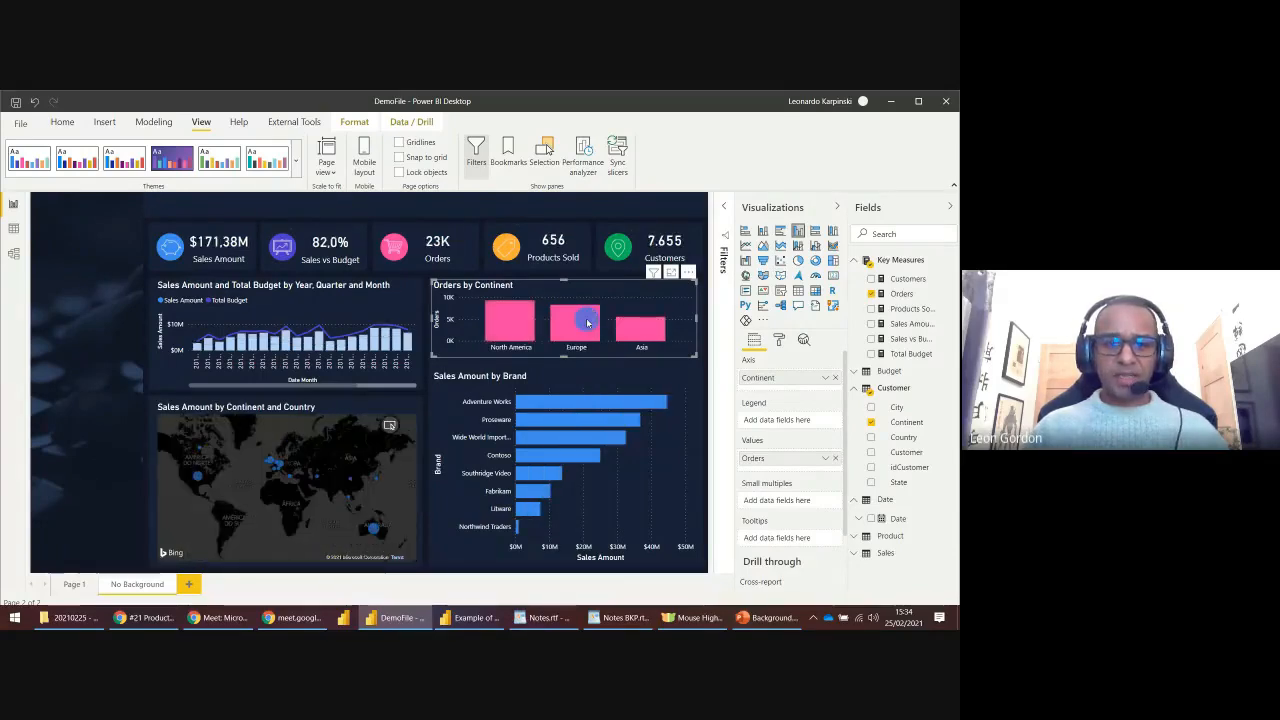
- Drill the Sales Amount and Total Budget chart up to the Year level
{"action": "left_click", "coordinate": [94, 304]}
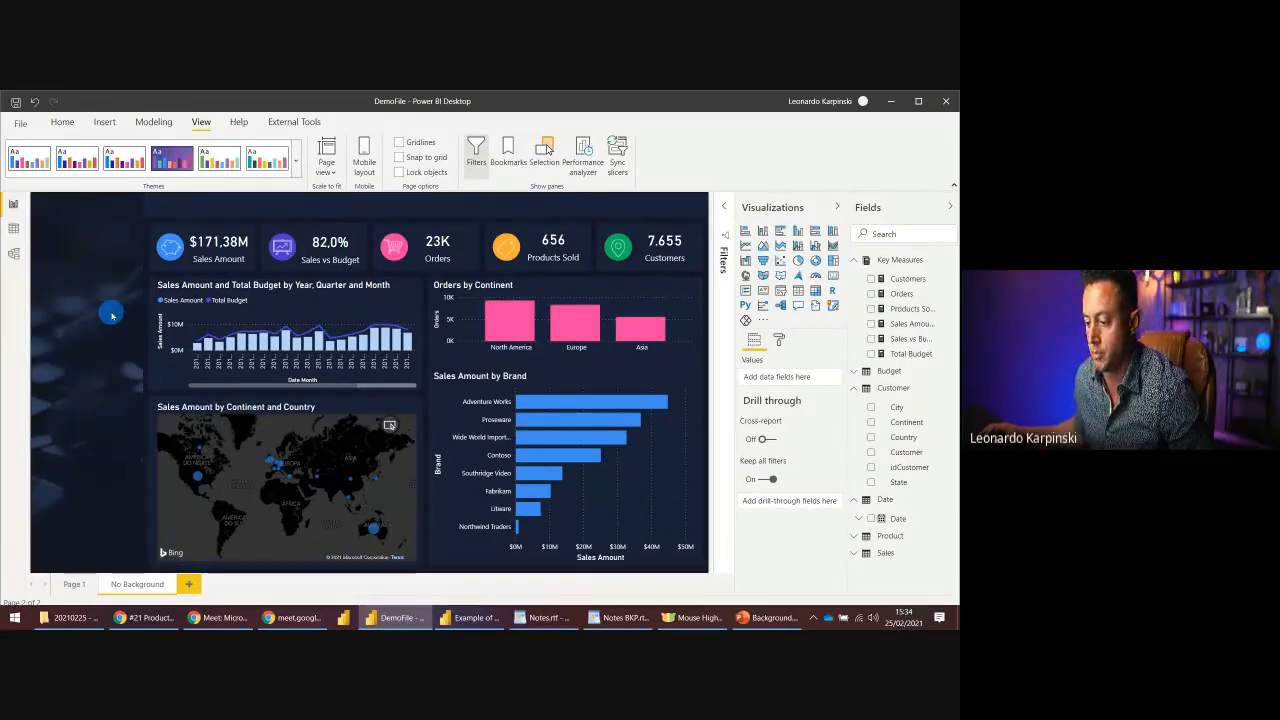
{"action": "left_click", "coordinate": [209, 287]}
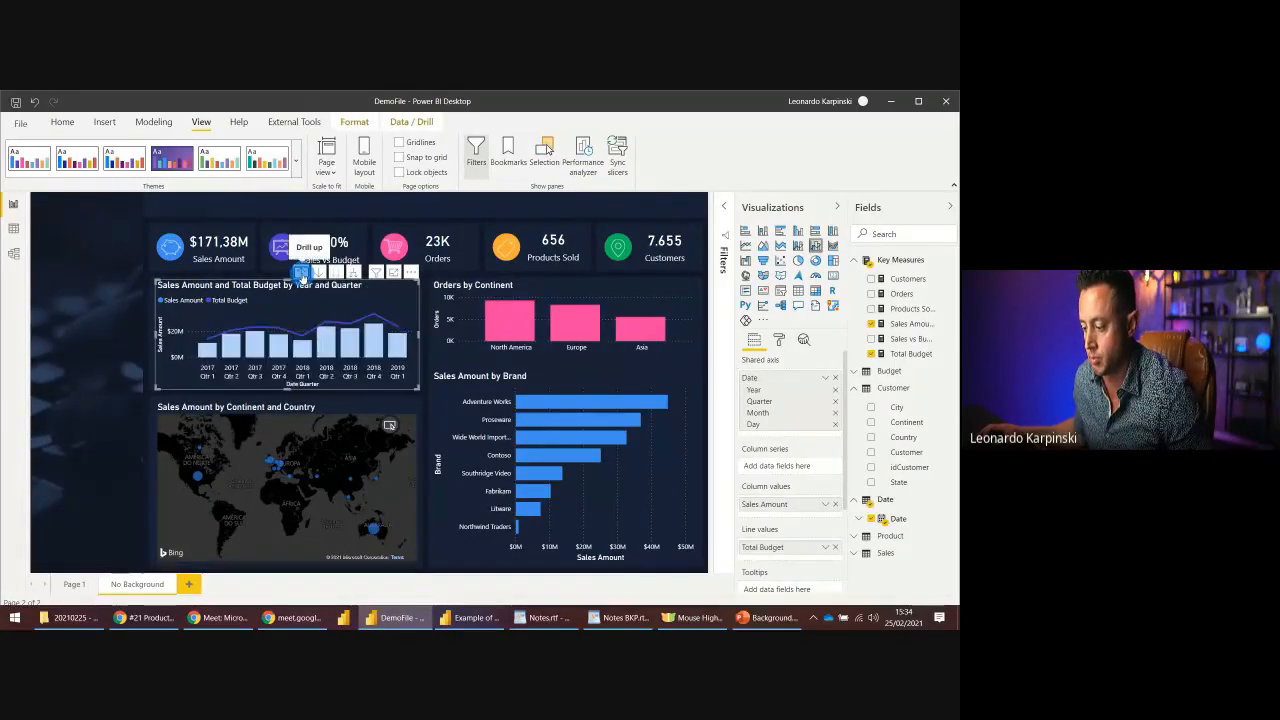
{"action": "left_click", "coordinate": [302, 273]}
{"action": "left_click", "coordinate": [85, 348]}
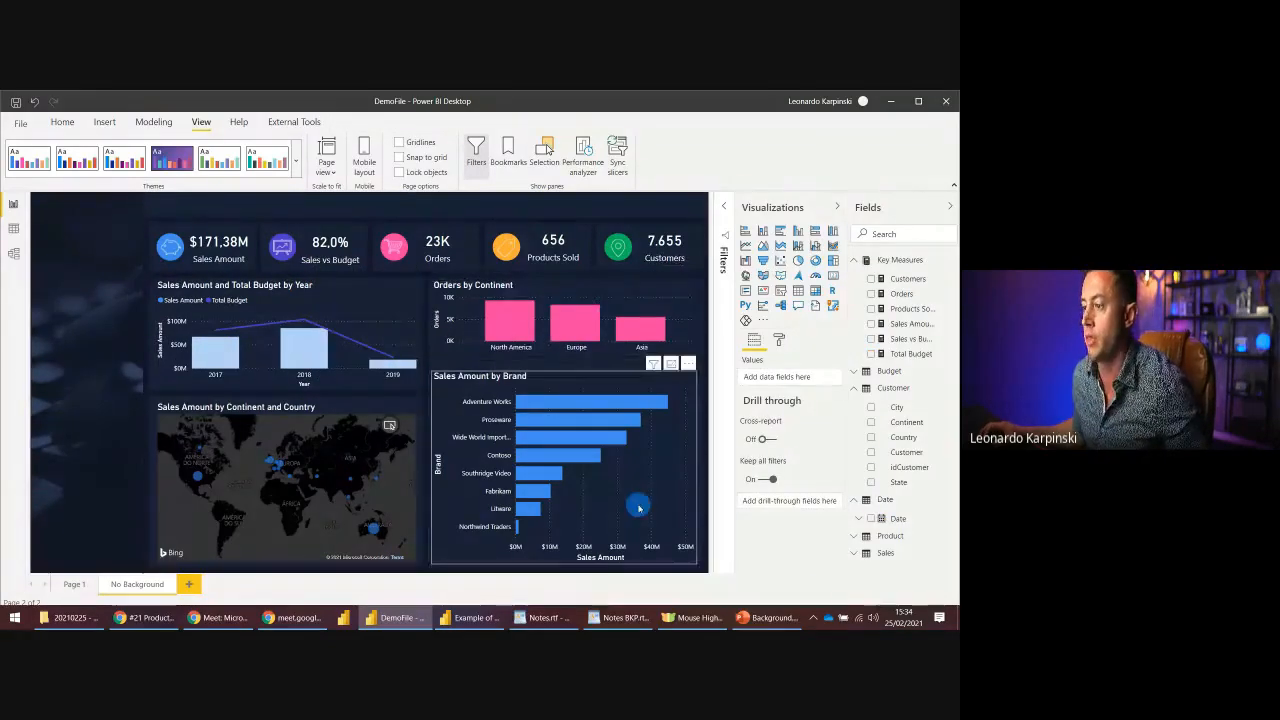
{"action": "key", "text": "alt+Tab"}
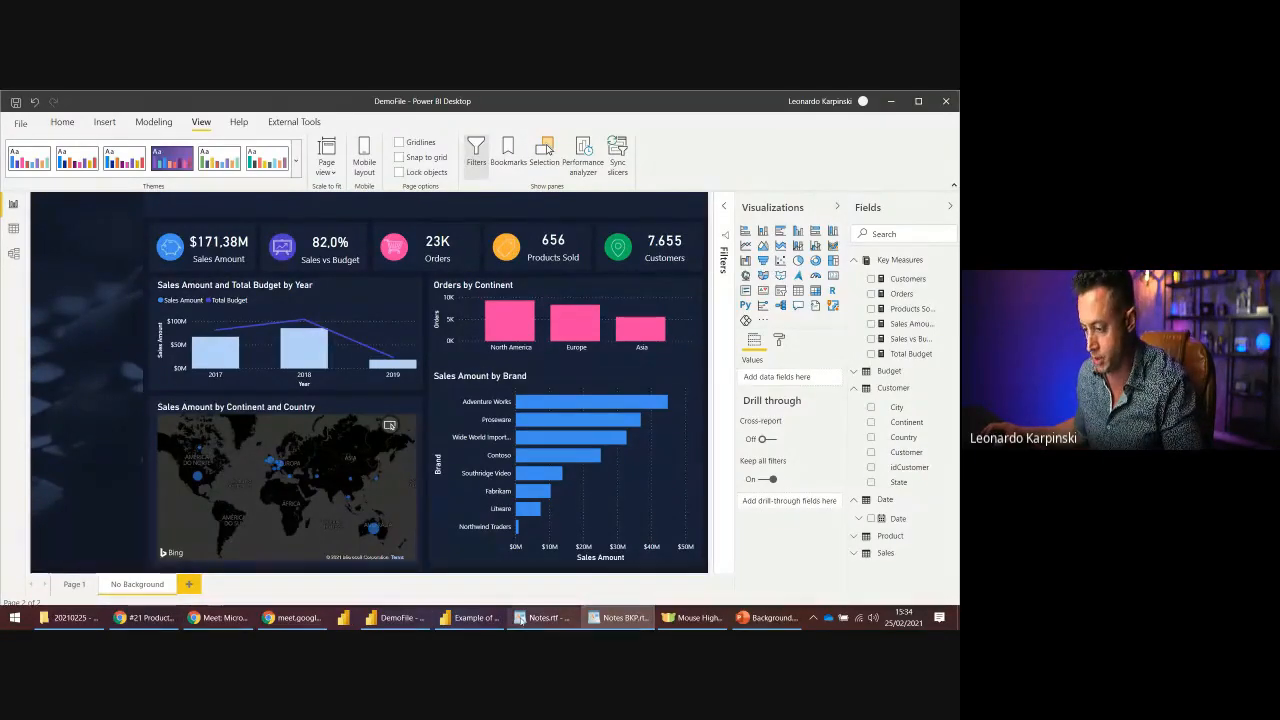
{"action": "key", "text": "alt+Tab"}
{"action": "left_click", "coordinate": [34, 455]}
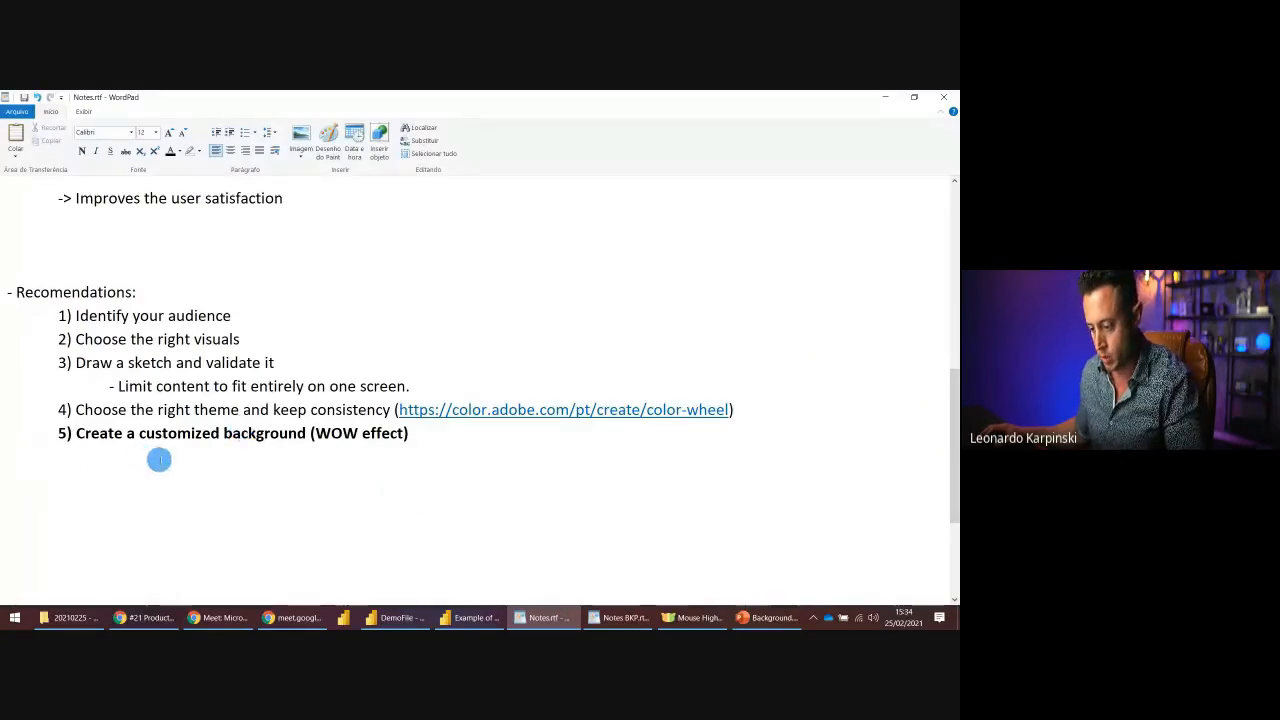
{"action": "type", "text": "6) Use icons and images to add context (https://logomakr.com)"}
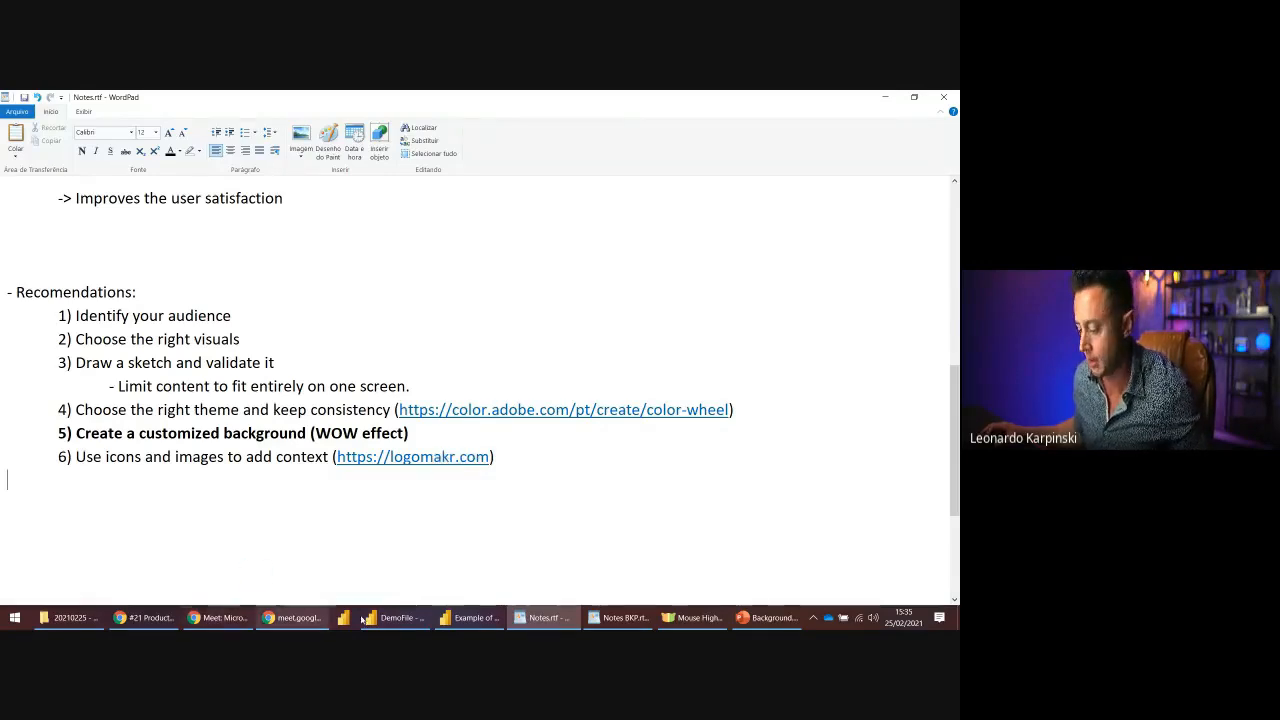
- Switch to the Background.pptx slide in PowerPoint, move the piggy bank icon off its blue circle, undo the move and return to the notes
{"action": "left_click", "coordinate": [770, 618]}
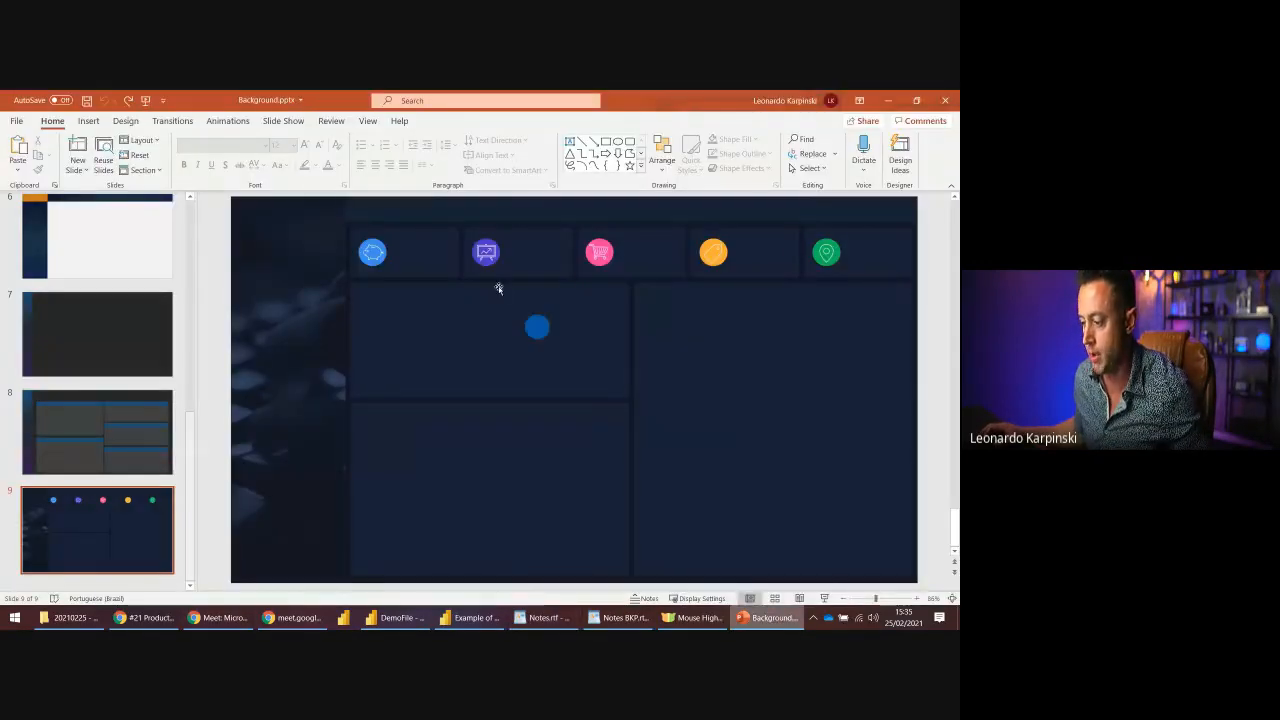
{"action": "left_click", "coordinate": [384, 256]}
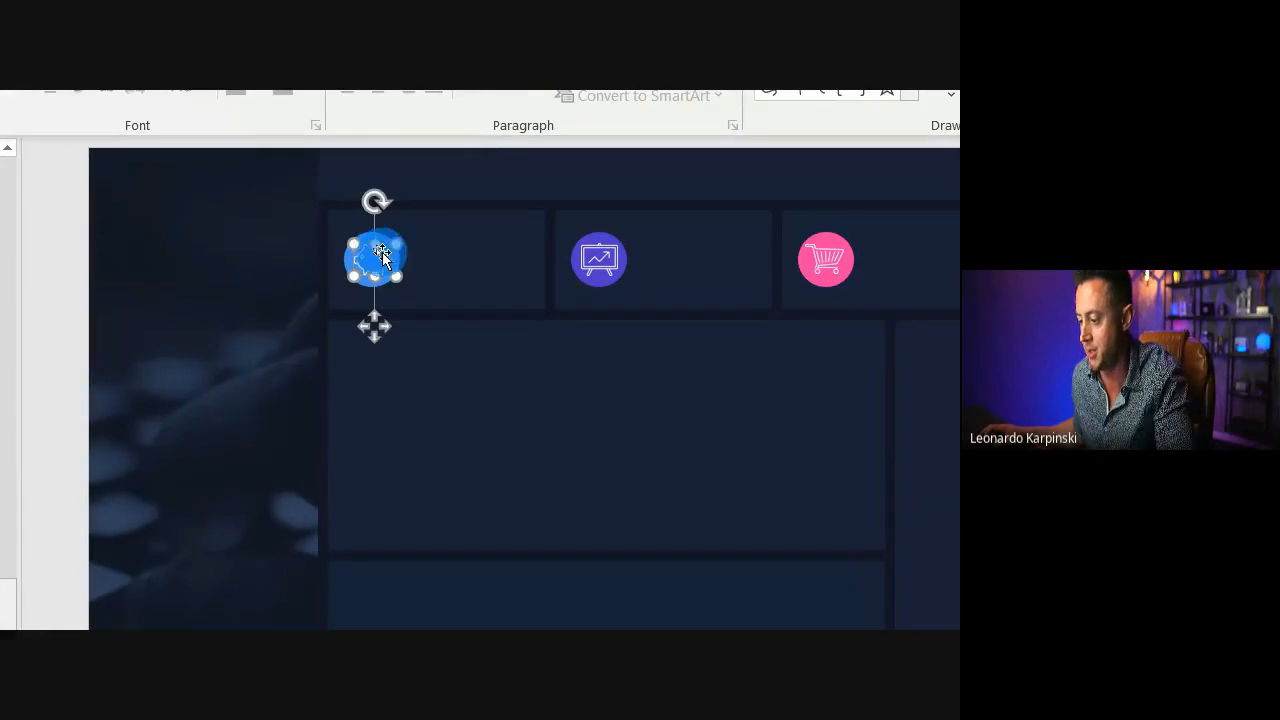
{"action": "left_click_drag", "start_coordinate": [378, 254], "coordinate": [450, 392]}
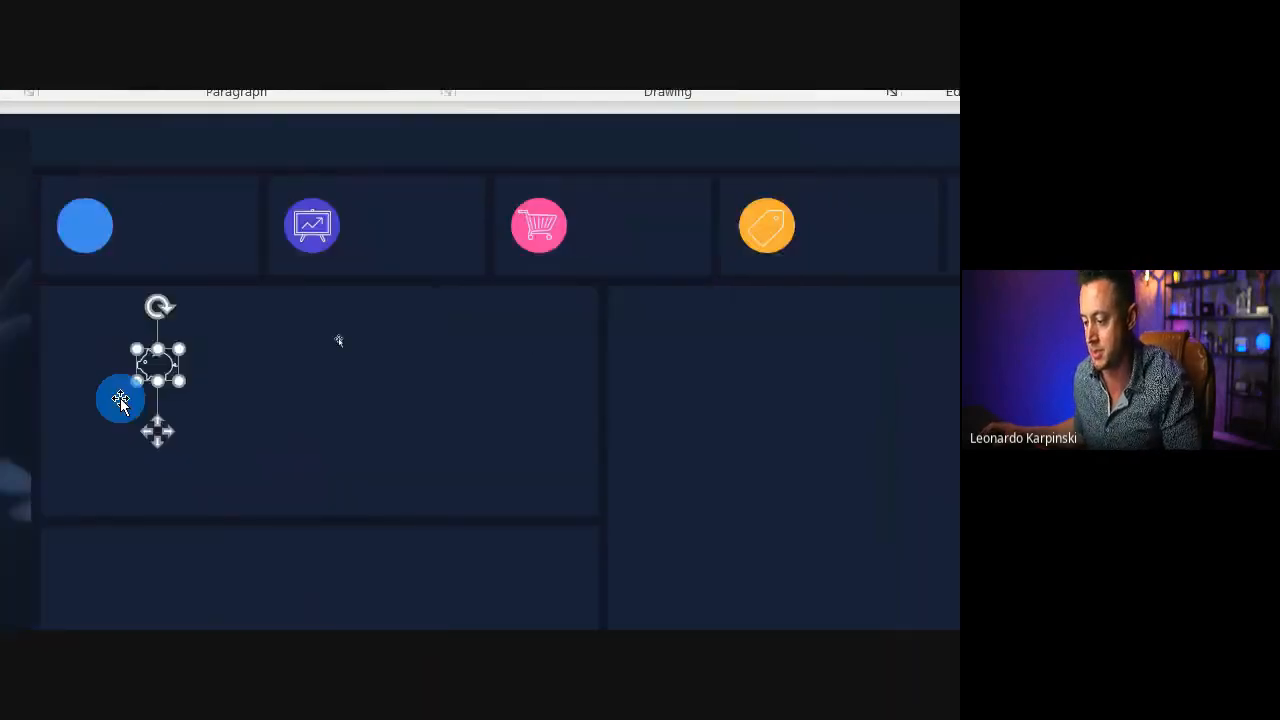
{"action": "key", "text": "ctrl+z"}
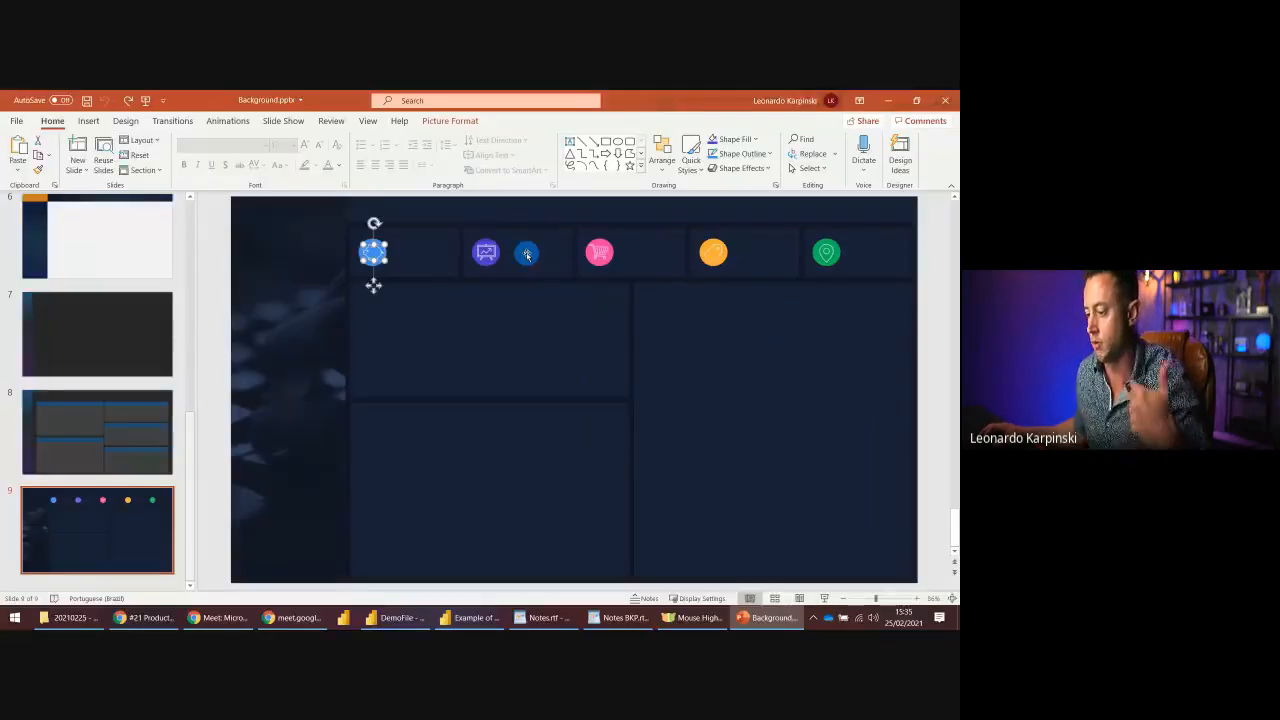
{"action": "left_click", "coordinate": [895, 103]}
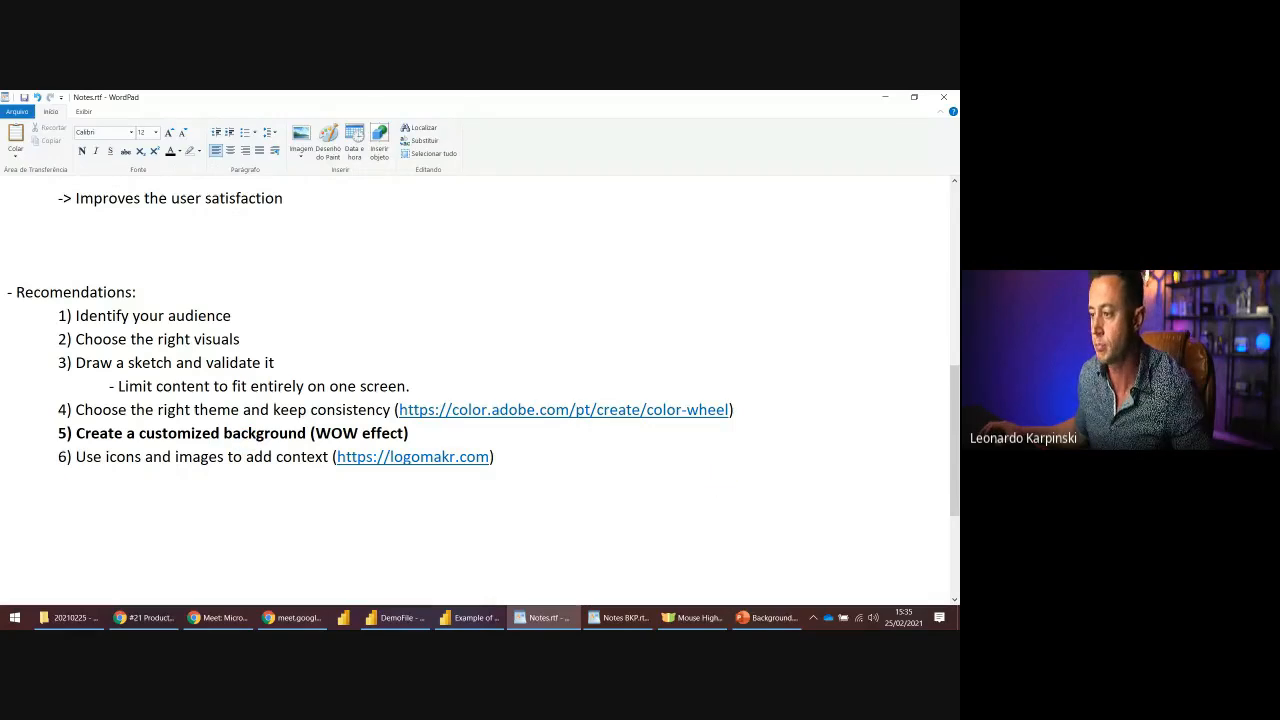
- Add the recommendation "7) Align all visuals properly" below item 6 in the notes
{"action": "key", "text": "alt+Tab"}
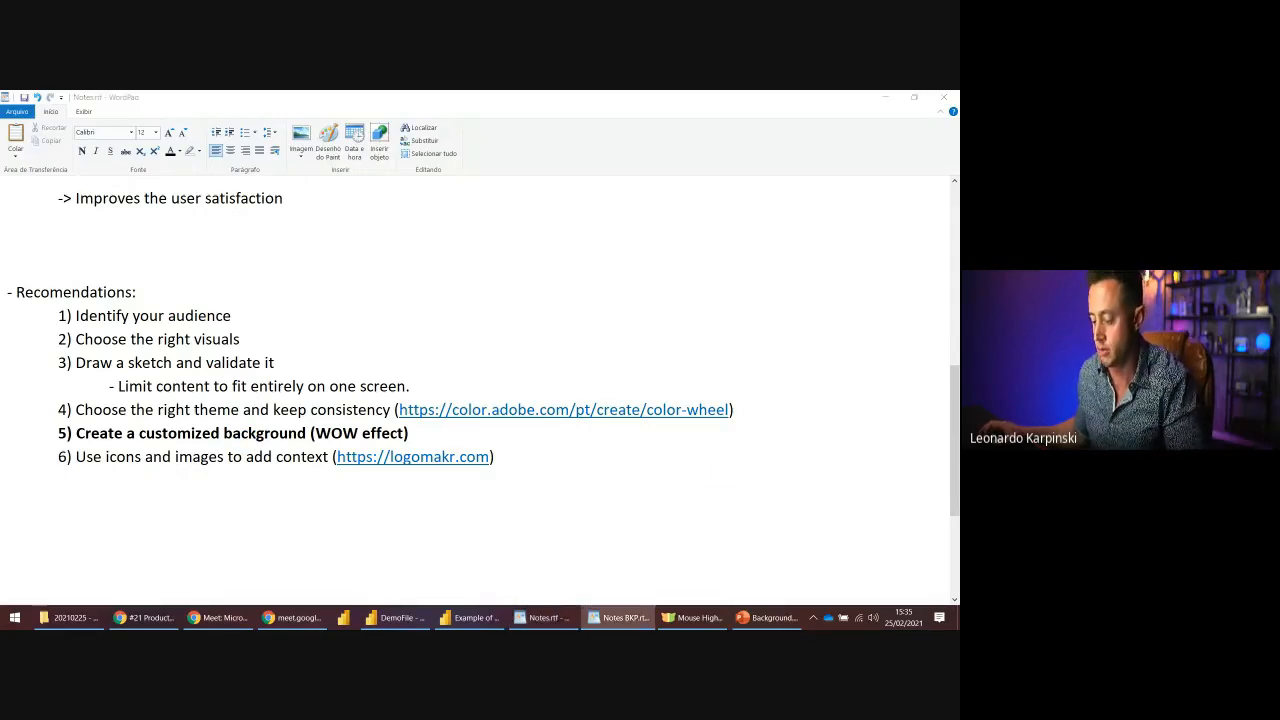
{"action": "left_click", "coordinate": [160, 486]}
{"action": "type", "text": "7) Align all visuals properly"}
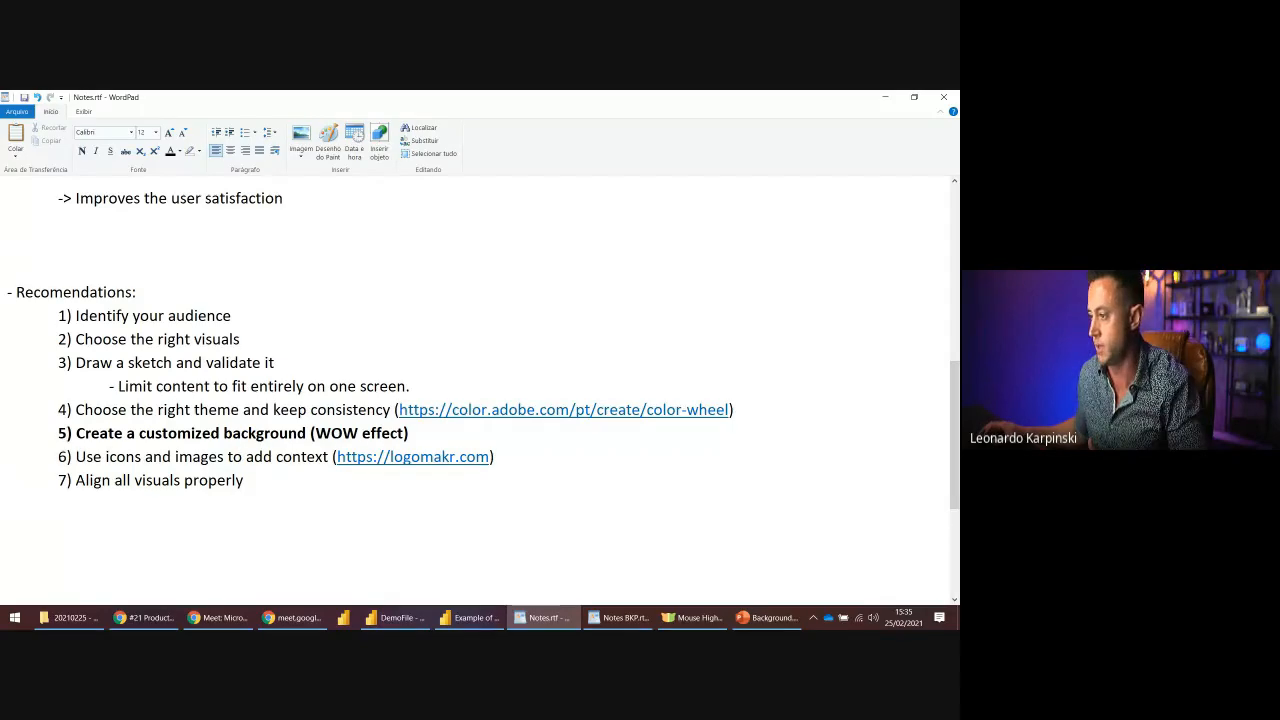
- Add the recommendation "8) Check for references to get inspired" below item 7 and highlight that line
{"action": "key", "text": "alt+Tab"}
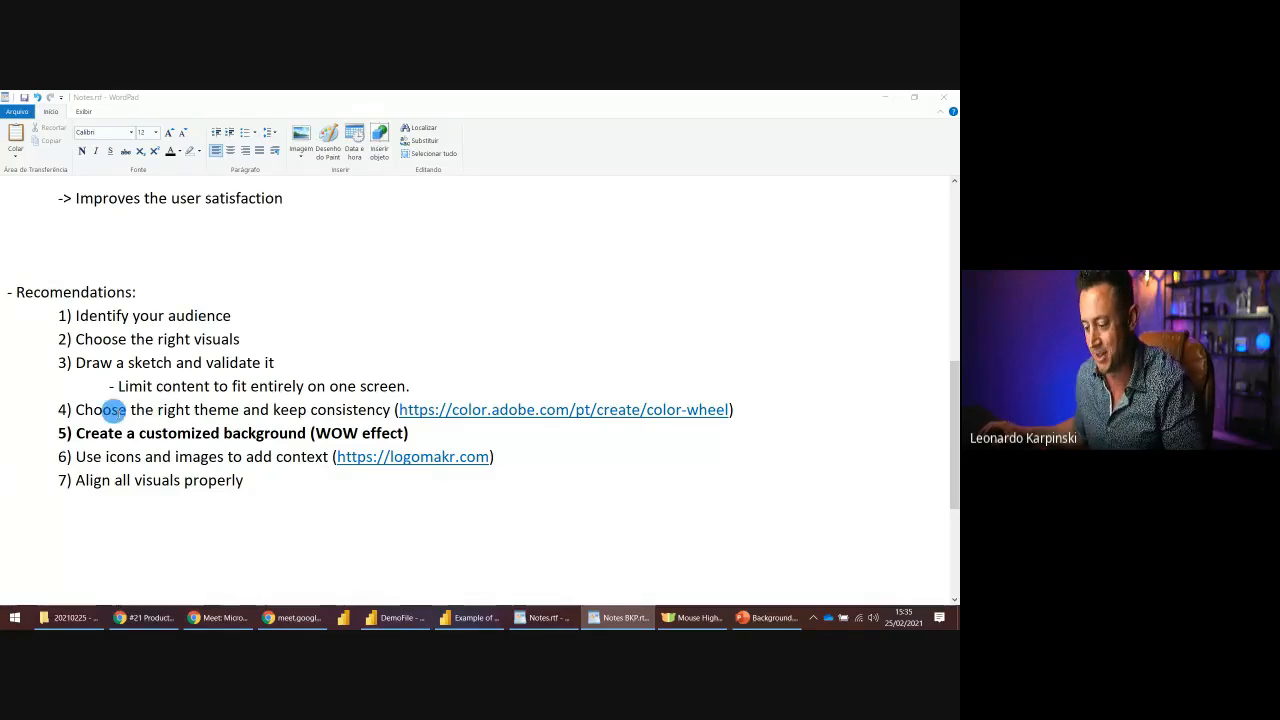
{"action": "left_click", "coordinate": [246, 510]}
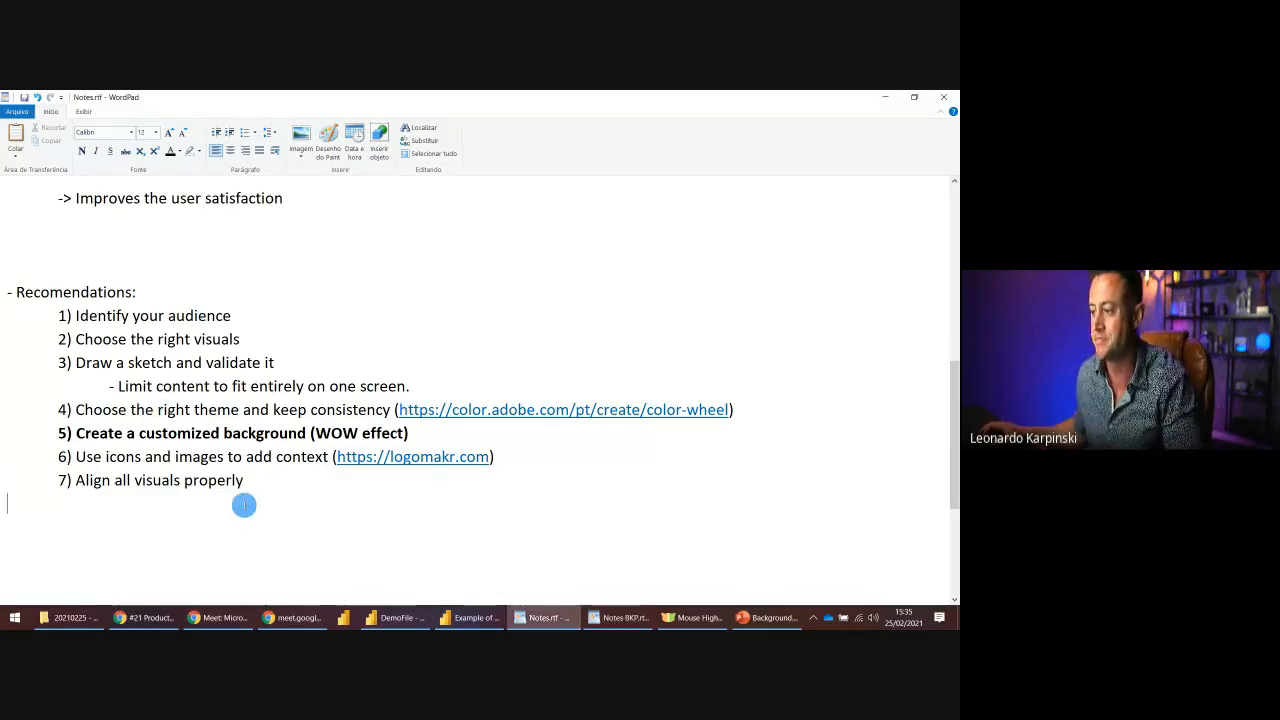
{"action": "type", "text": "8) Check for references to get inspired"}
{"action": "triple_click", "coordinate": [214, 505]}
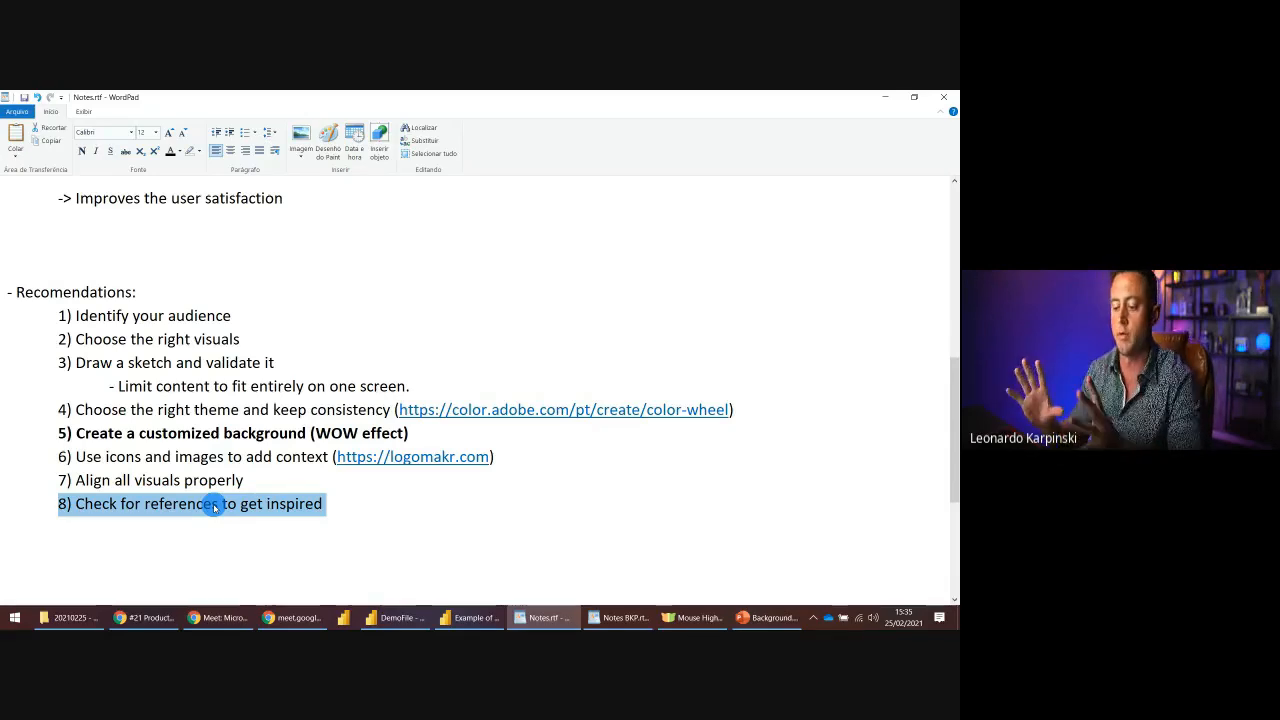
{"action": "left_click", "coordinate": [210, 481]}
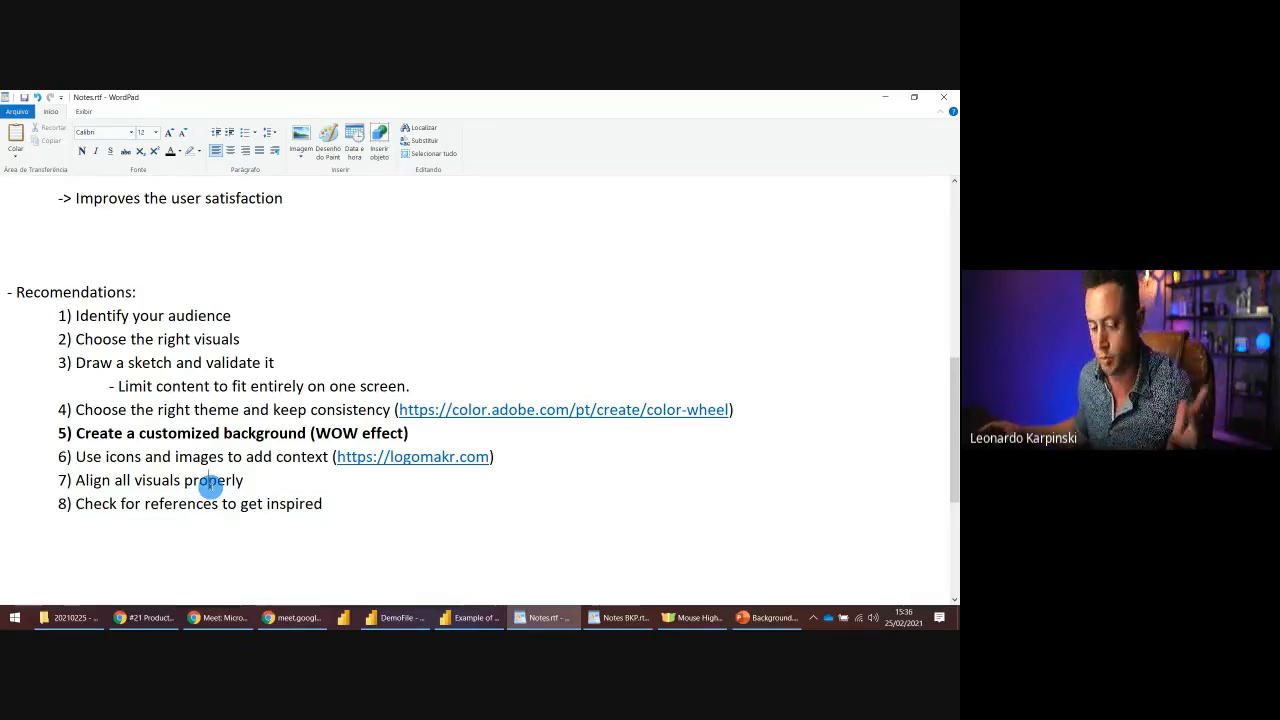
{"action": "triple_click", "coordinate": [193, 504]}
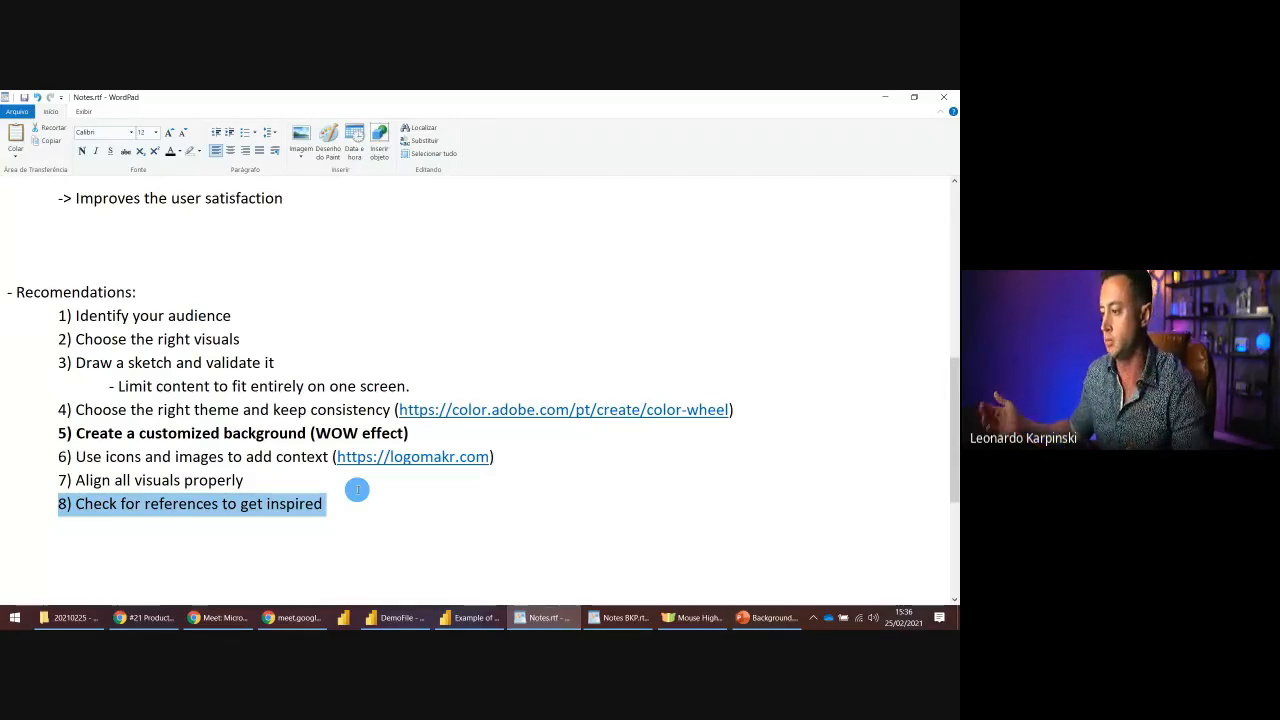
- Add the recommendation "9) Use visualization features from Power BI (tooltip, drill-through, bookmarks...)" below item 8 in the notes
{"action": "key", "text": "alt+Tab"}
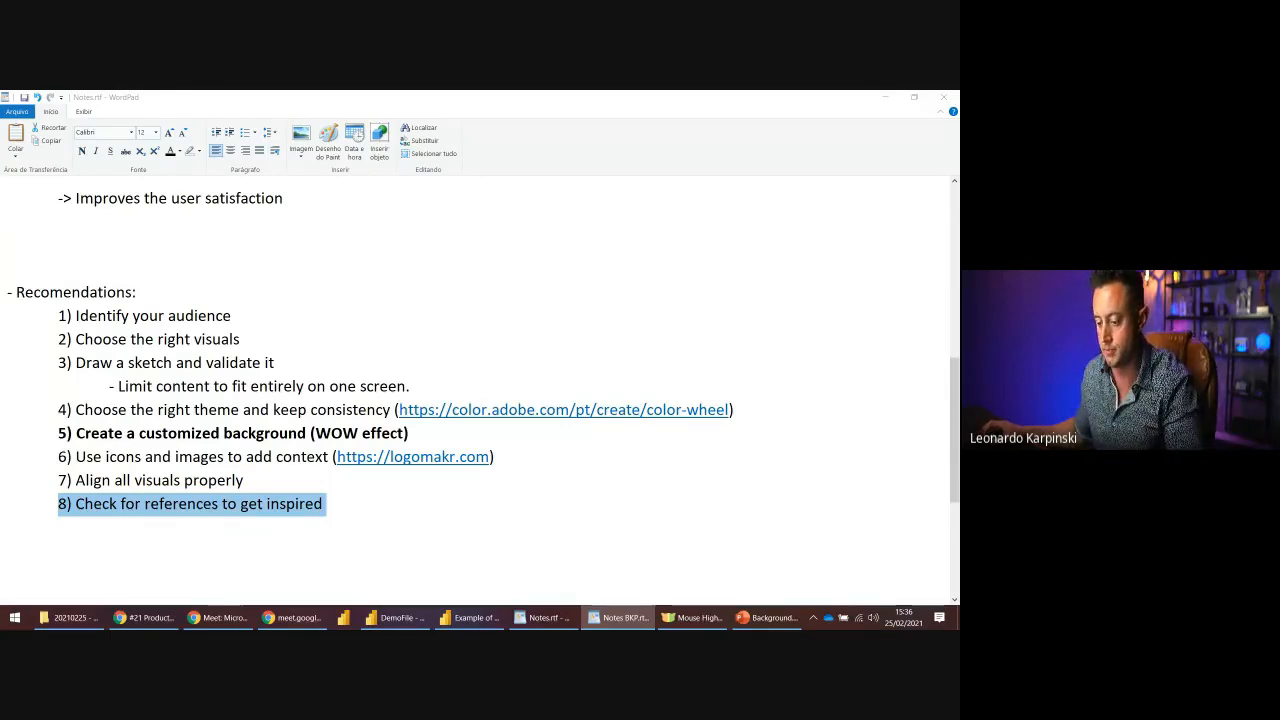
{"action": "left_click", "coordinate": [166, 522]}
{"action": "type", "text": "9) Use visualization features from Power BI (tooltip, drill-through, bookmarks...)"}
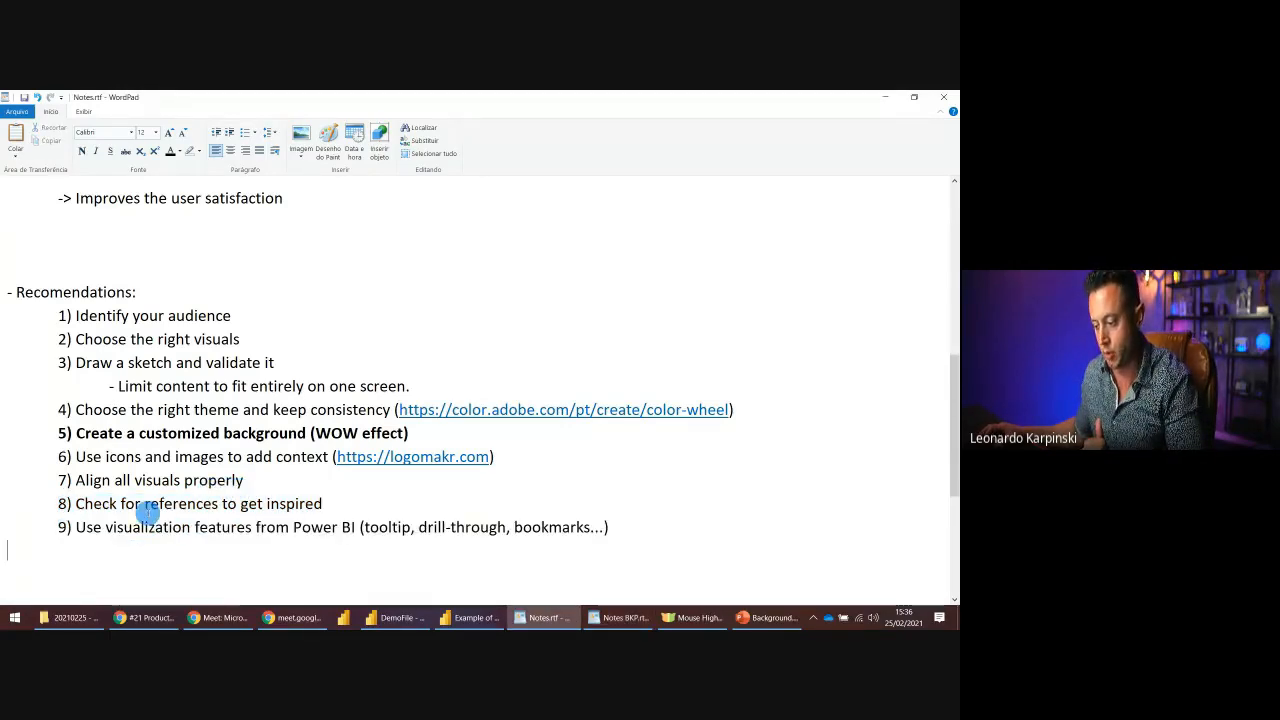
{"action": "triple_click", "coordinate": [445, 527]}
{"action": "left_click", "coordinate": [470, 530]}
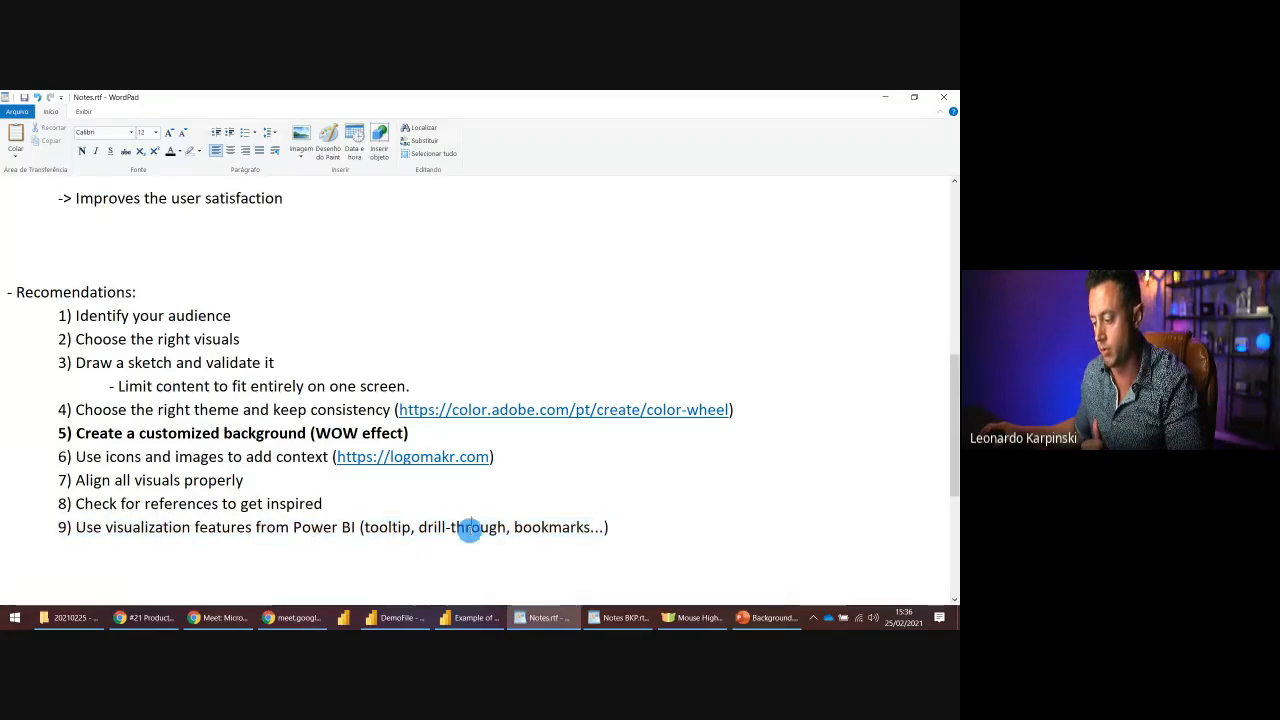
{"action": "double_click", "coordinate": [571, 527]}
{"action": "left_click", "coordinate": [549, 527]}
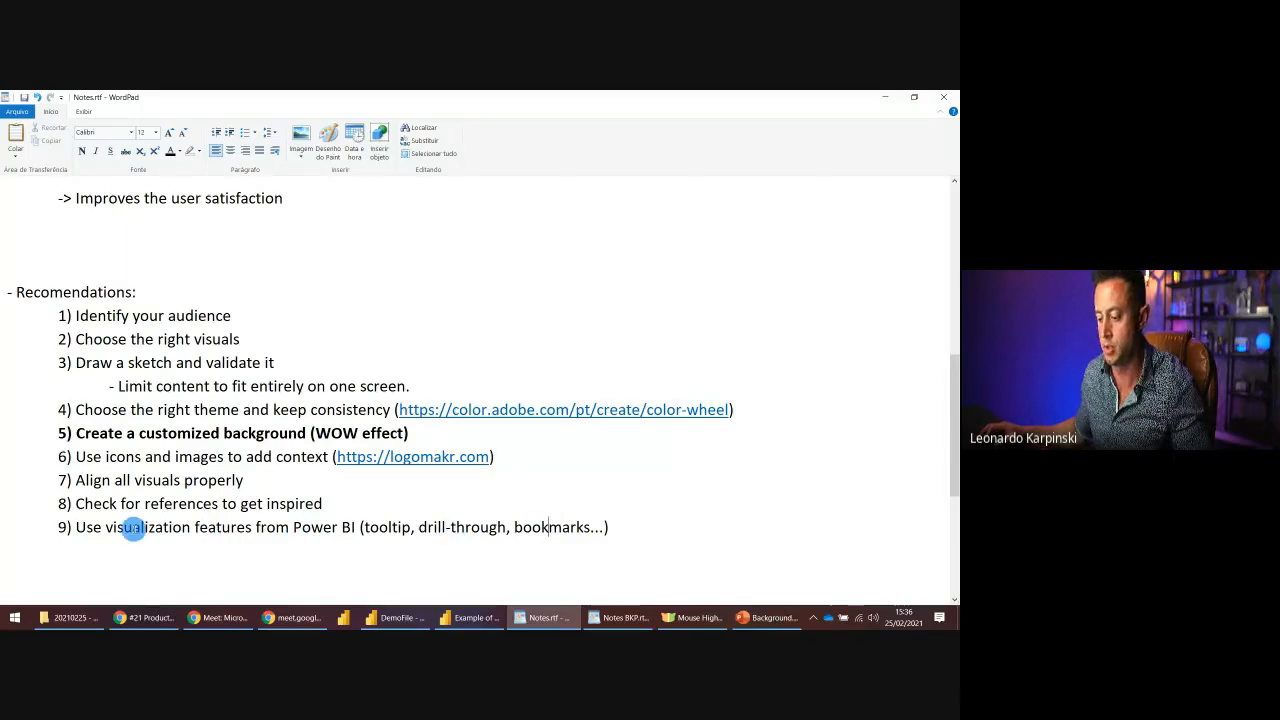
- Switch to DemoFile in Power BI Desktop and add Orders, Customers and Sales vs Budget to the yearly sales and budget chart's tooltips
{"action": "left_click", "coordinate": [407, 620]}
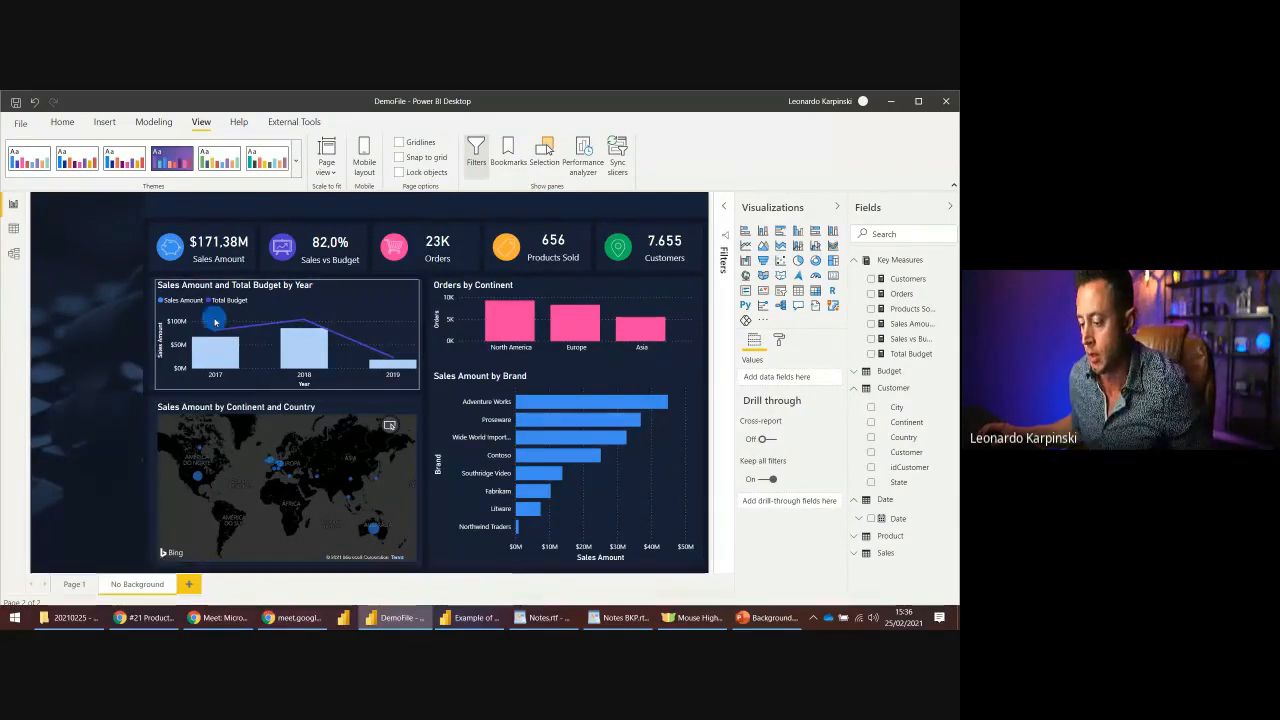
{"action": "mouse_move", "coordinate": [211, 354]}
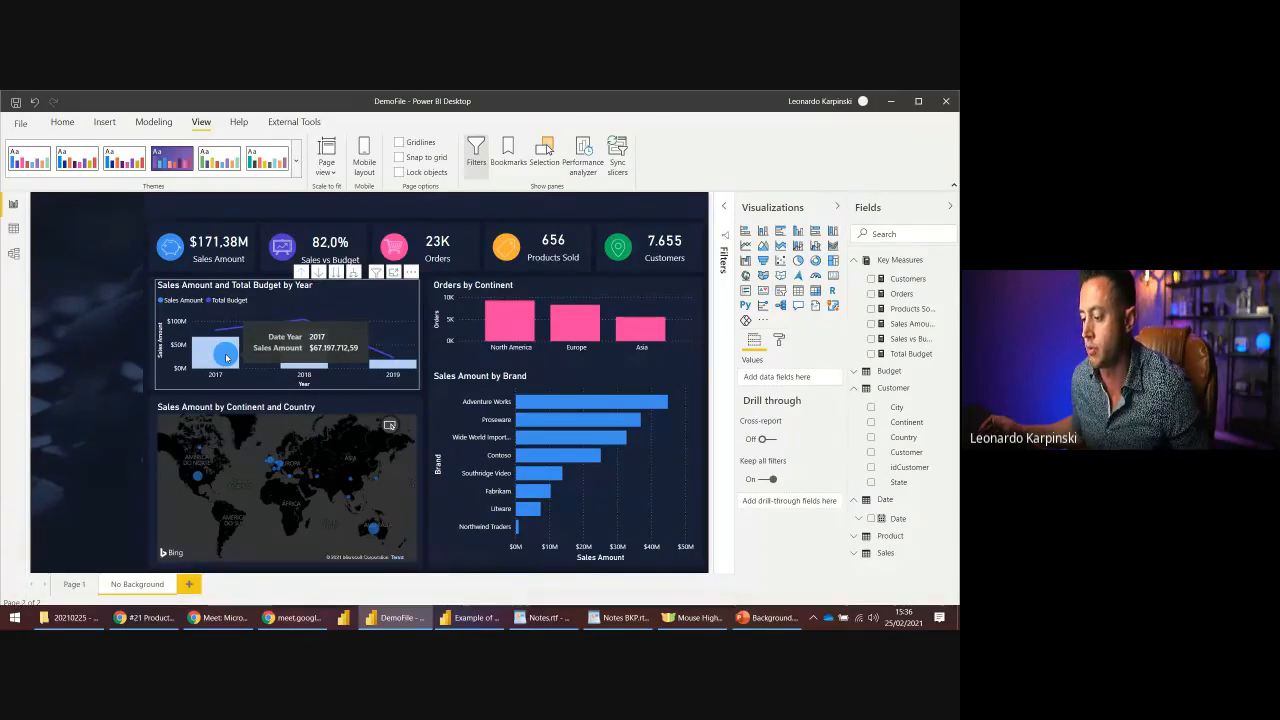
{"action": "left_click", "coordinate": [245, 287]}
{"action": "left_click_drag", "start_coordinate": [895, 293], "coordinate": [788, 574]}
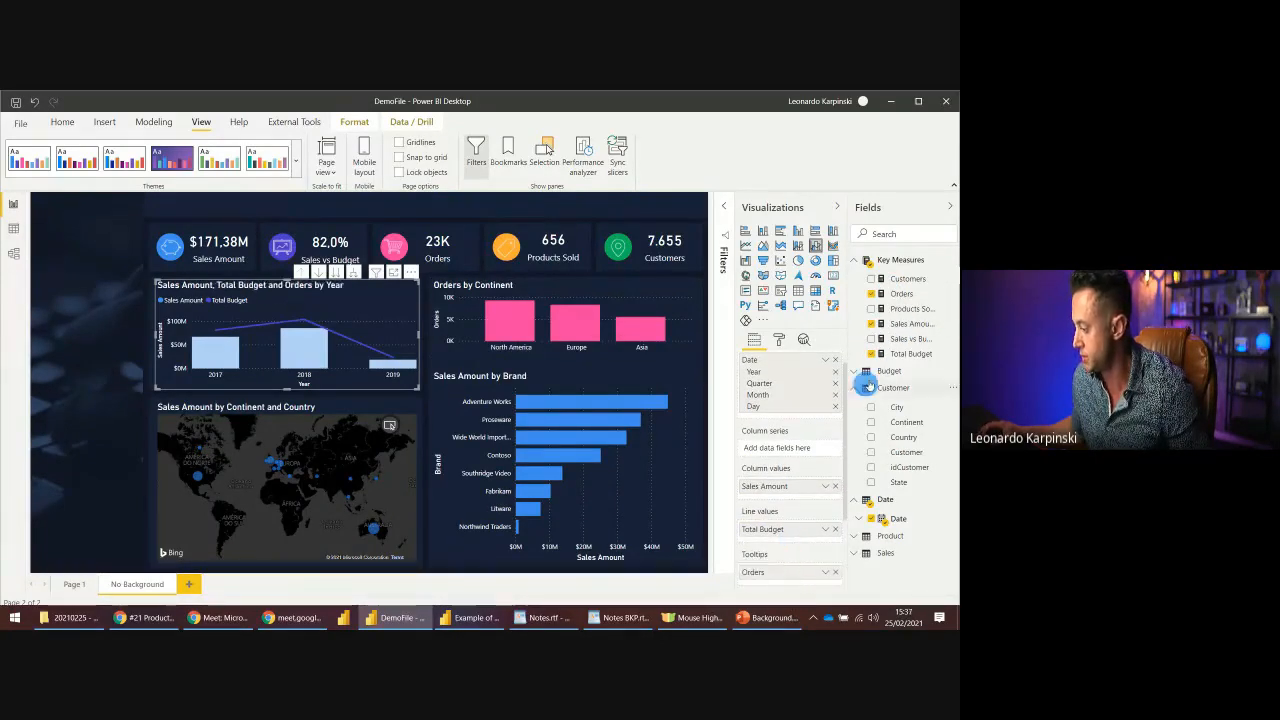
{"action": "left_click_drag", "start_coordinate": [903, 279], "coordinate": [786, 574]}
{"action": "left_click_drag", "start_coordinate": [899, 340], "coordinate": [763, 548]}
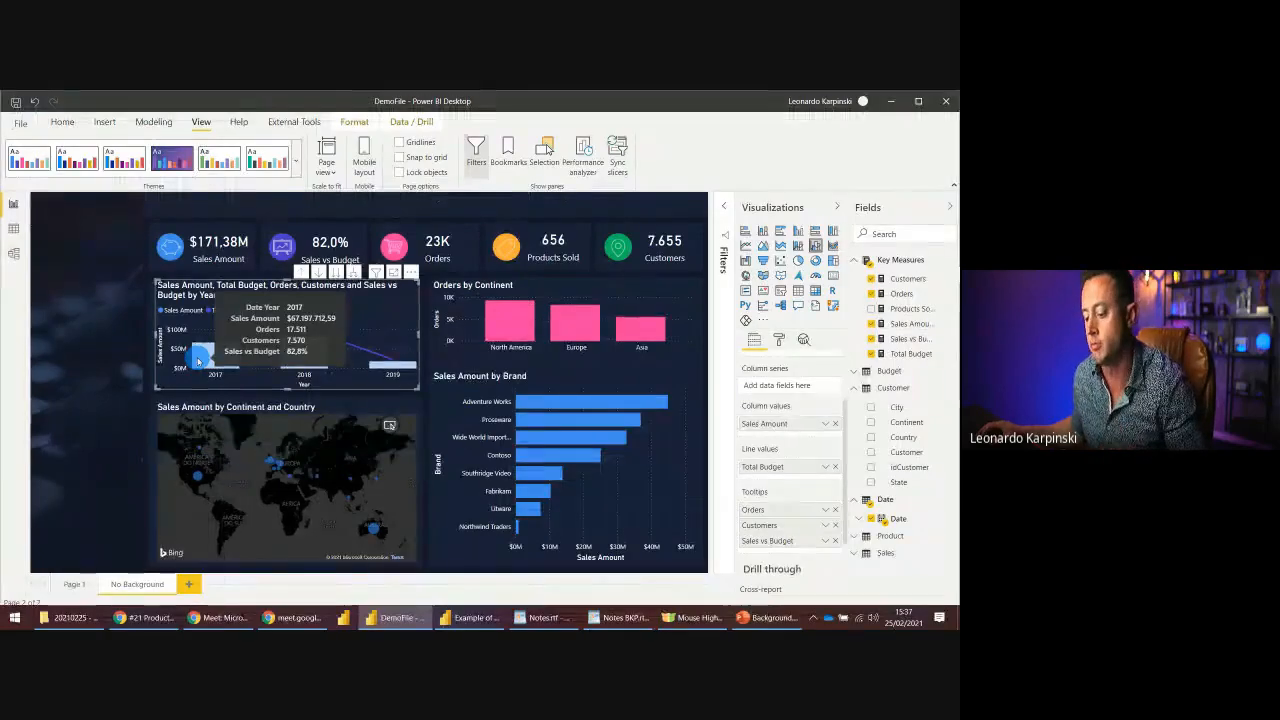
- Add a new report page and name it Tooltip
{"action": "left_click", "coordinate": [191, 586]}
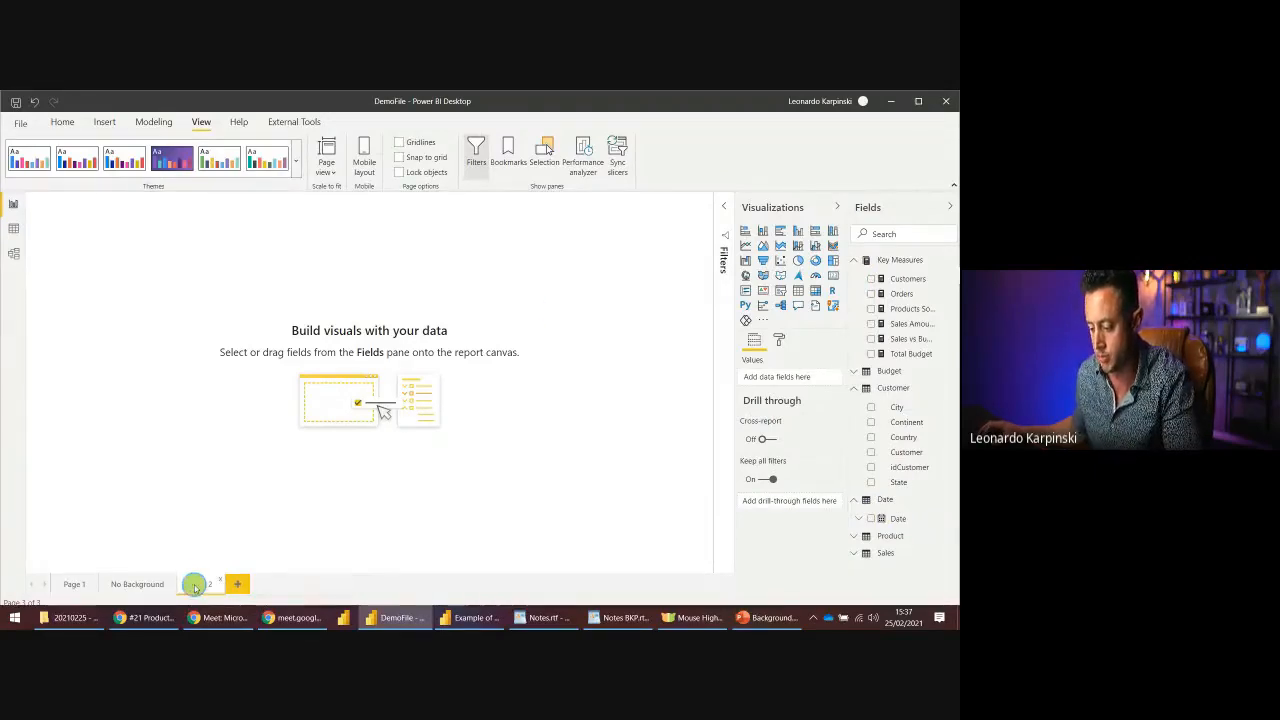
{"action": "double_click", "coordinate": [195, 586]}
{"action": "type", "text": "Tooltip"}
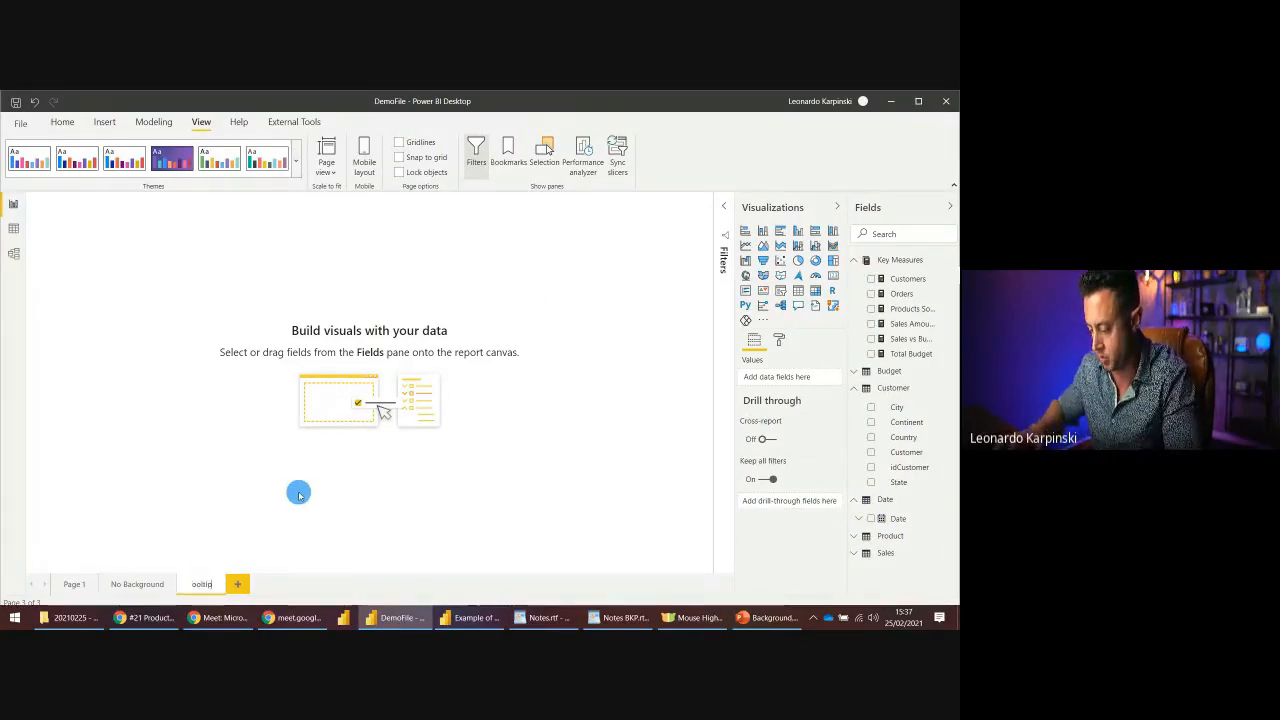
{"action": "left_click", "coordinate": [564, 331]}
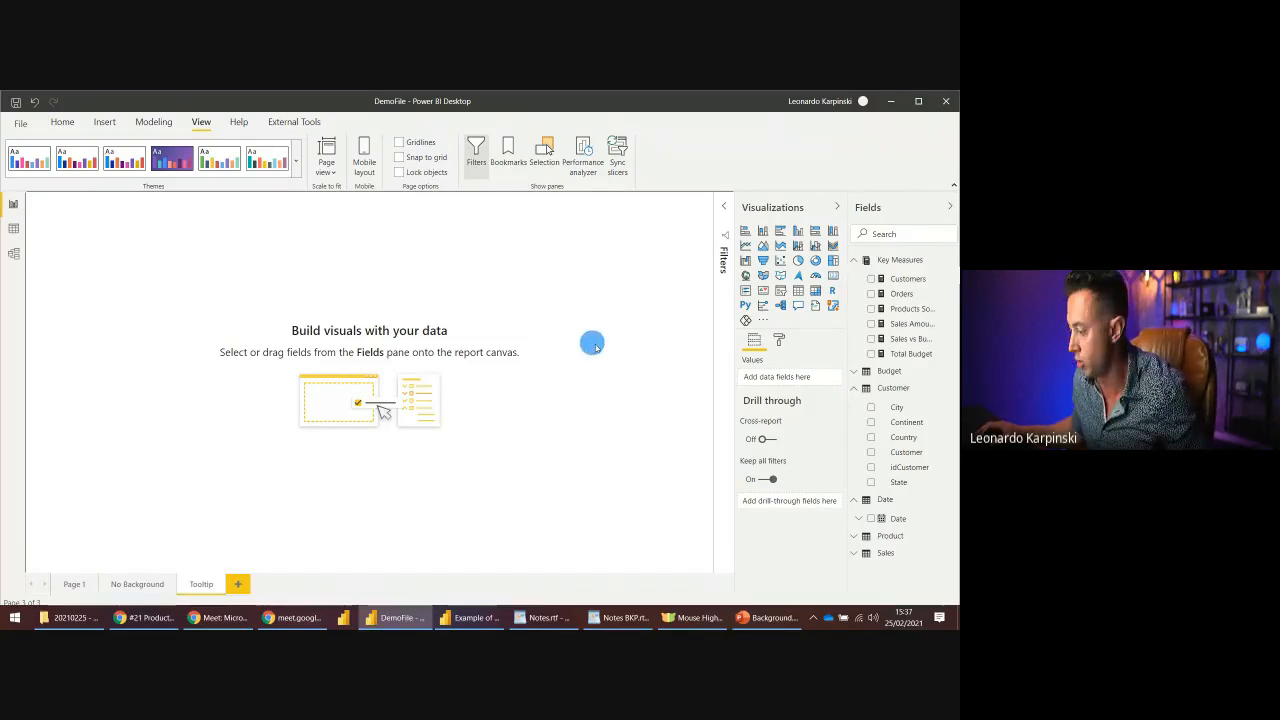
- Turn on the Tooltip option in the page information of the Tooltip page
{"action": "left_click", "coordinate": [780, 341]}
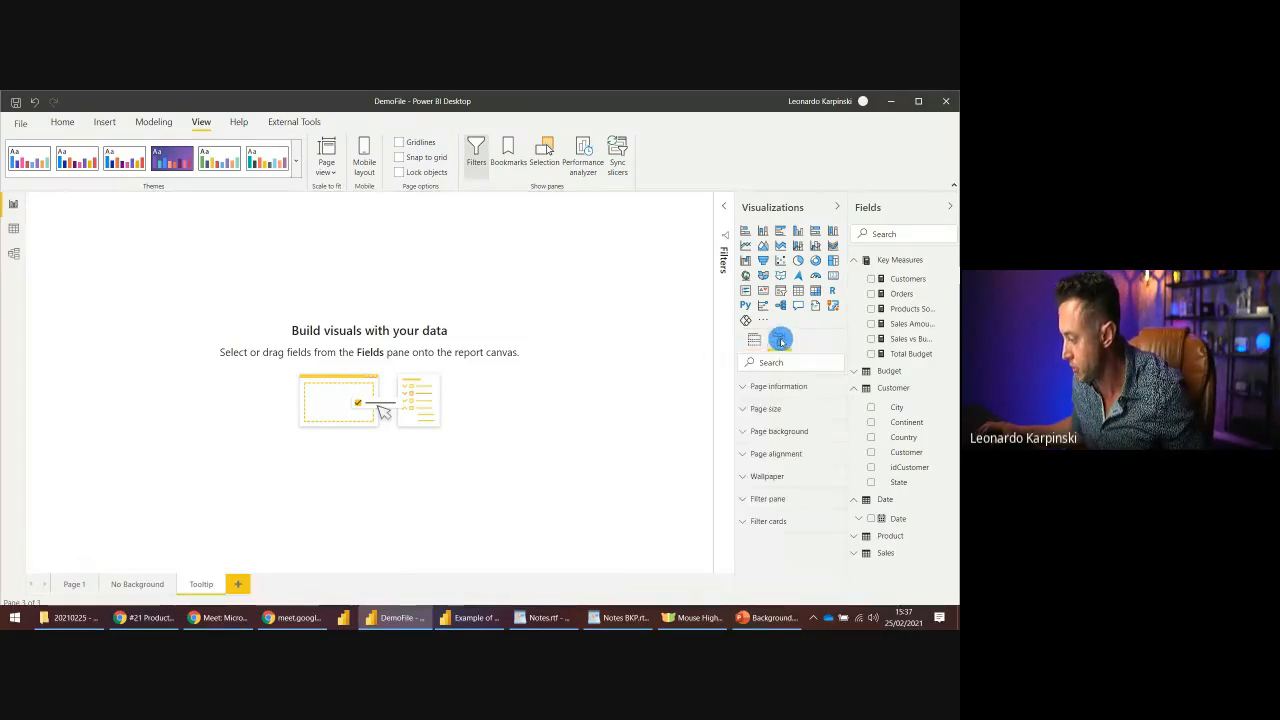
{"action": "left_click", "coordinate": [778, 390]}
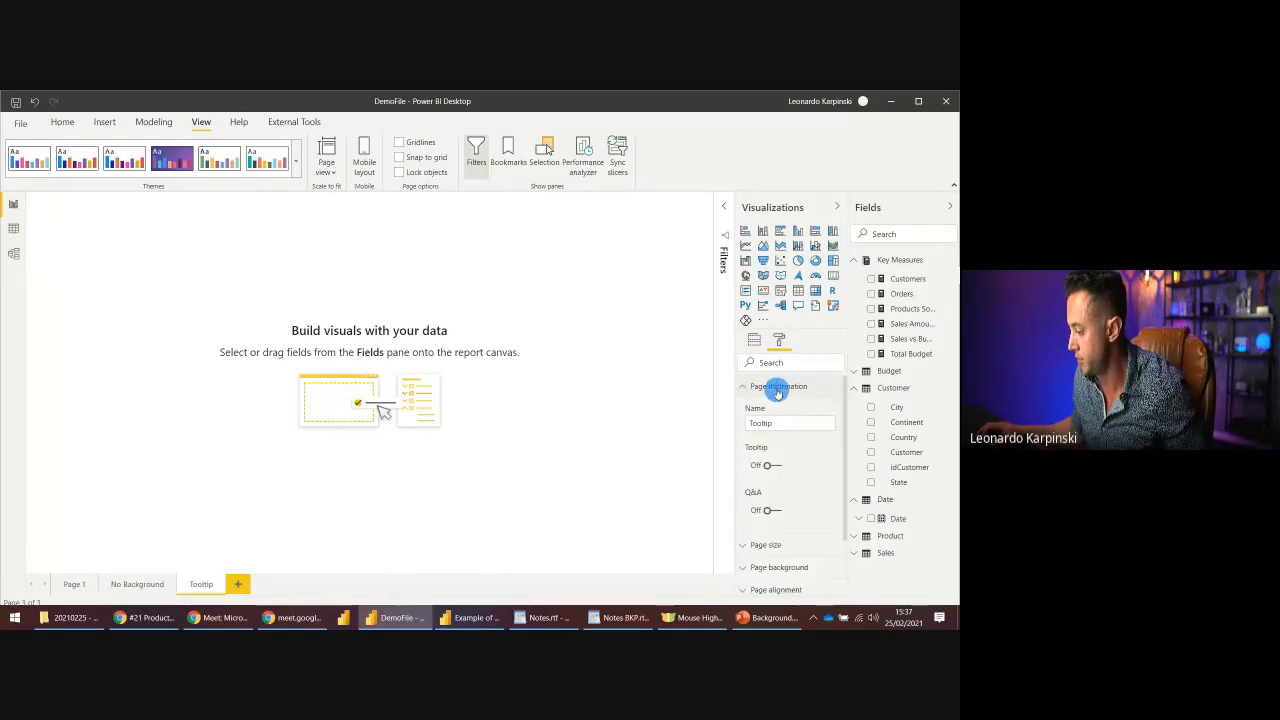
{"action": "left_click", "coordinate": [769, 466]}
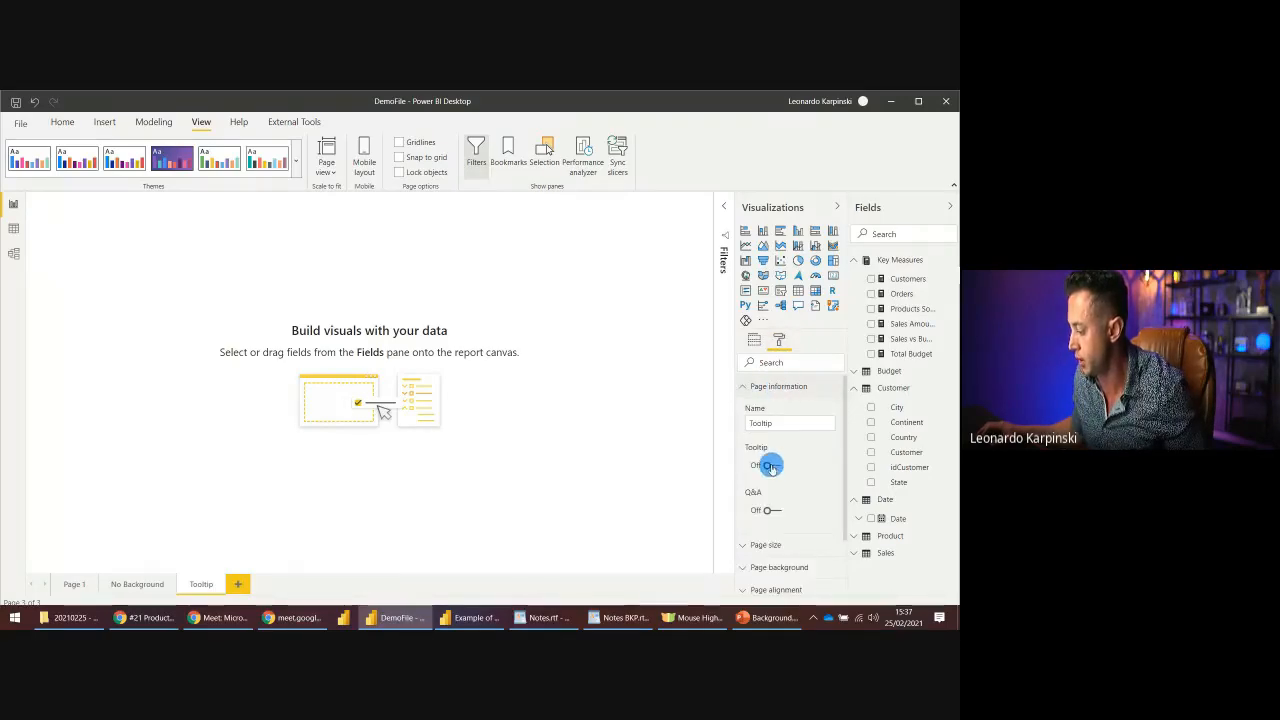
{"action": "left_click", "coordinate": [765, 467]}
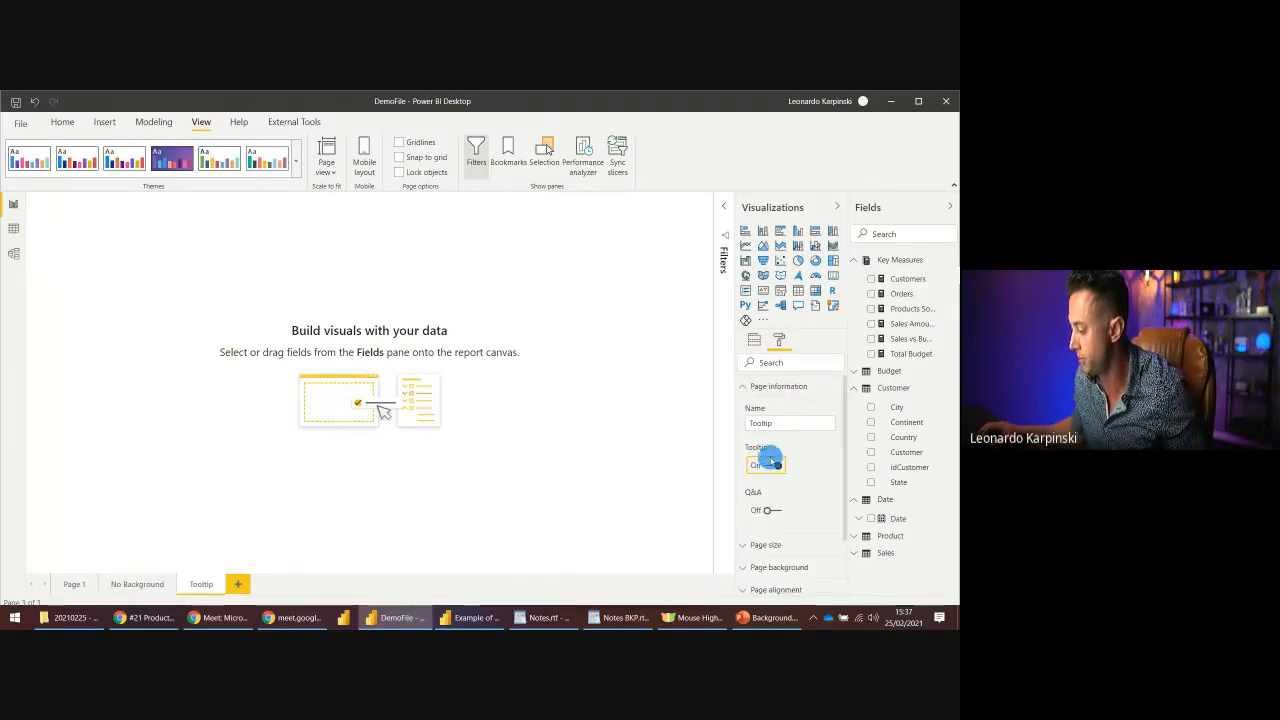
{"action": "left_click", "coordinate": [778, 385]}
- Set the page size type of the Tooltip page to Tooltip
{"action": "left_click", "coordinate": [766, 410]}
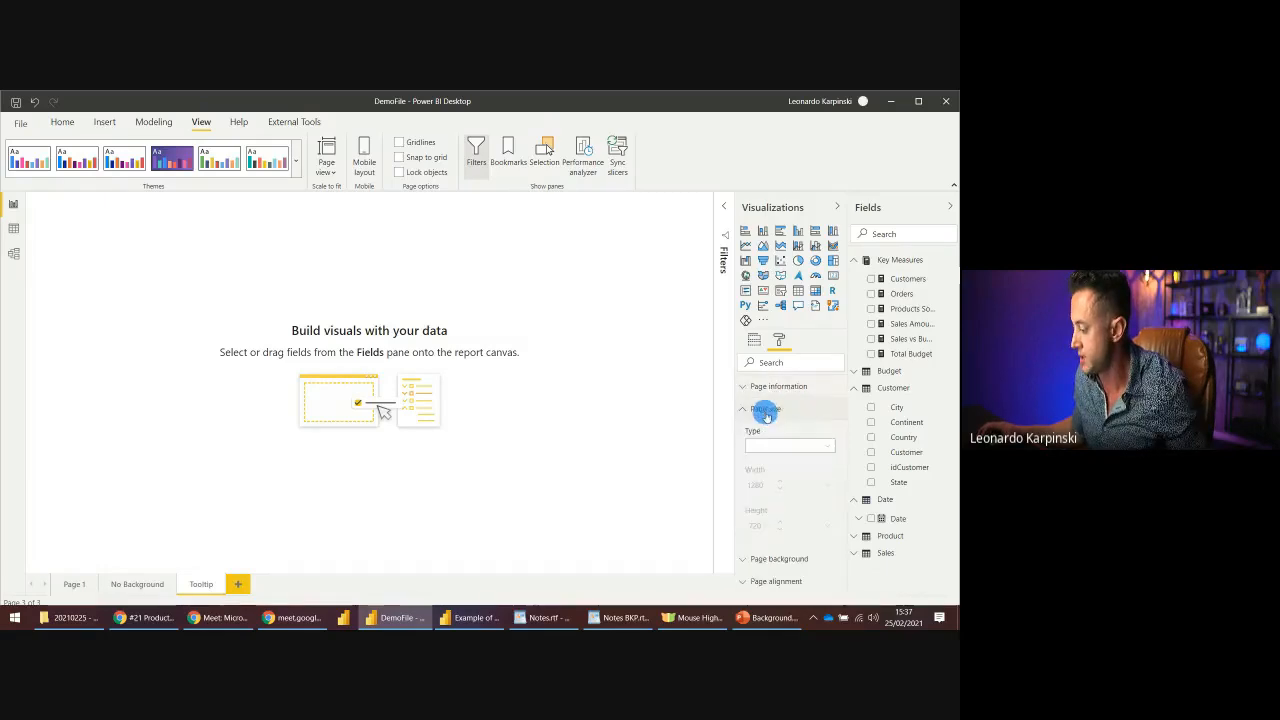
{"action": "left_click", "coordinate": [776, 446]}
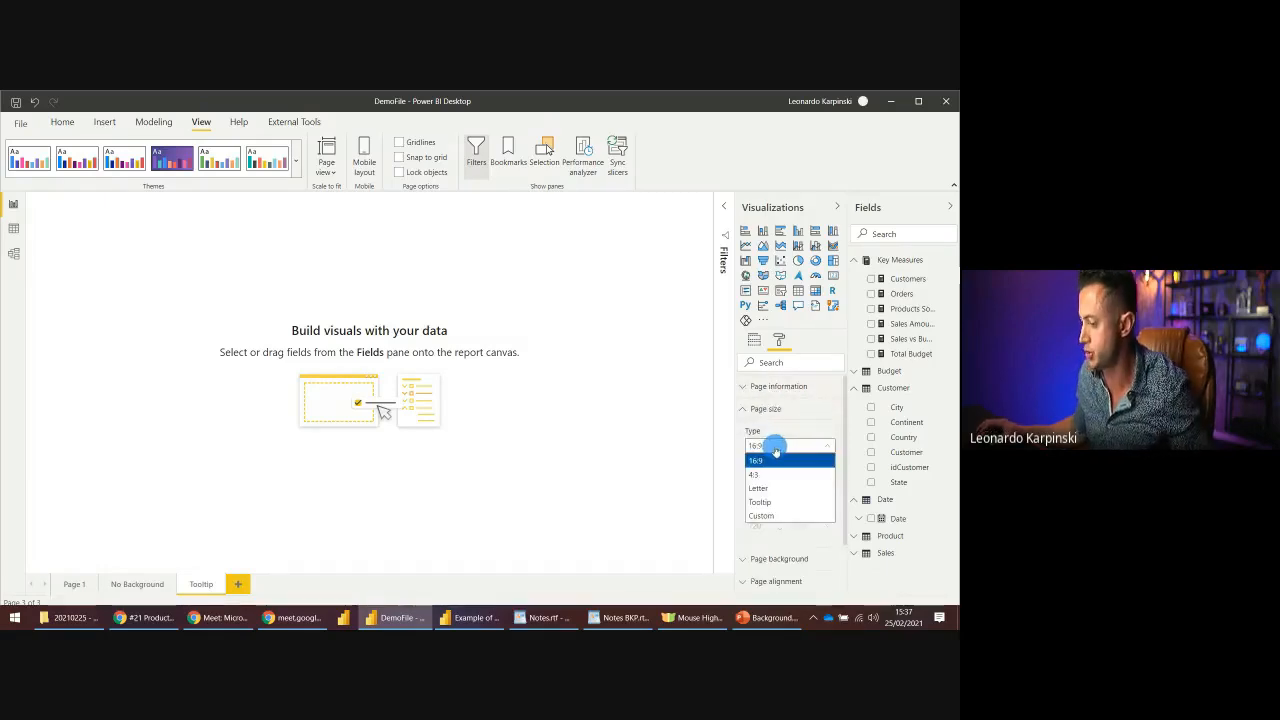
{"action": "left_click", "coordinate": [773, 503]}
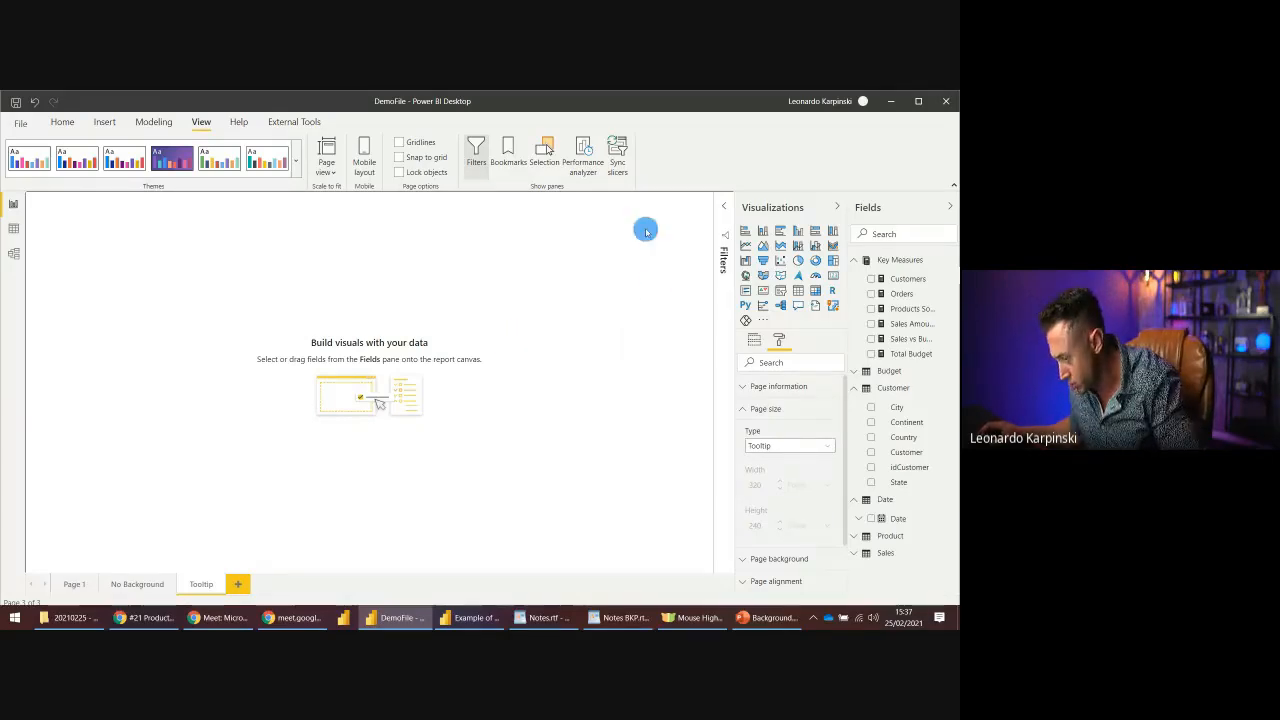
{"action": "mouse_move", "coordinate": [118, 194]}
{"action": "left_mouse_down"}
{"action": "mouse_move", "coordinate": [217, 414]}
{"action": "mouse_move", "coordinate": [646, 557]}
{"action": "mouse_move", "coordinate": [630, 567]}
{"action": "left_mouse_up"}
{"action": "right_click", "coordinate": [669, 457]}
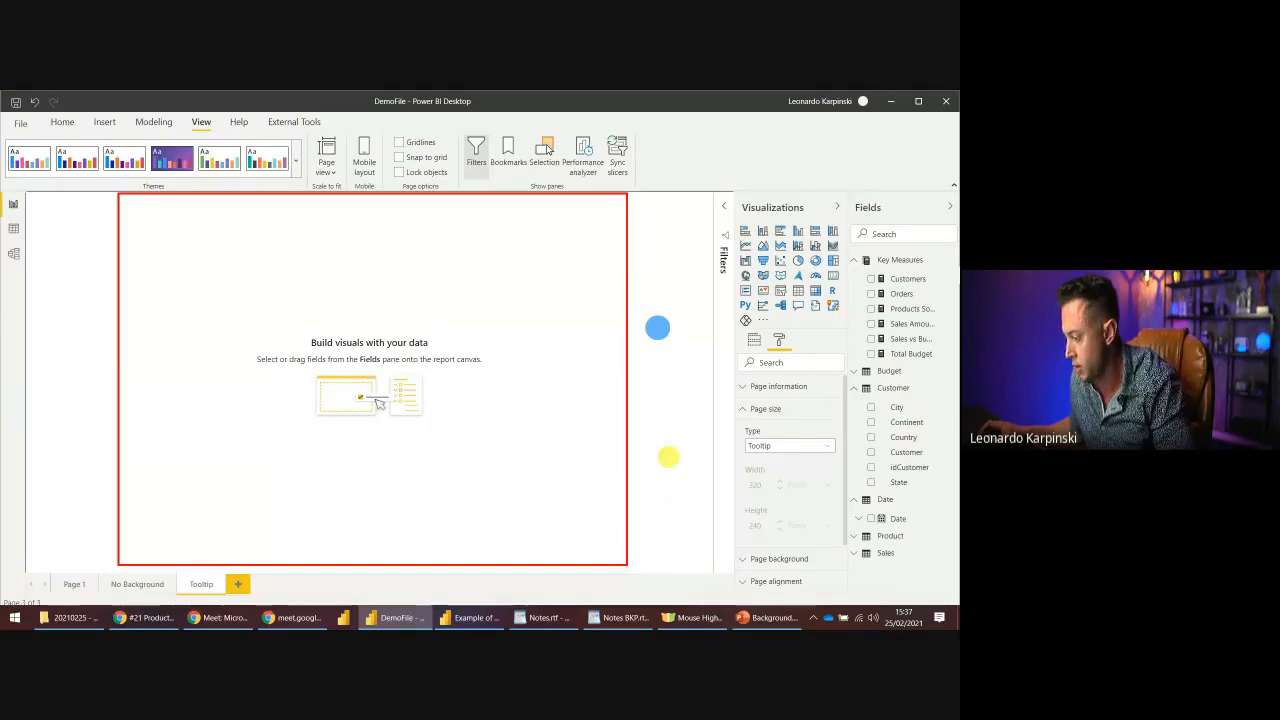
- Give the Tooltip page a dark blue background colour with 0% transparency
{"action": "left_click", "coordinate": [753, 340]}
{"action": "left_click", "coordinate": [786, 341]}
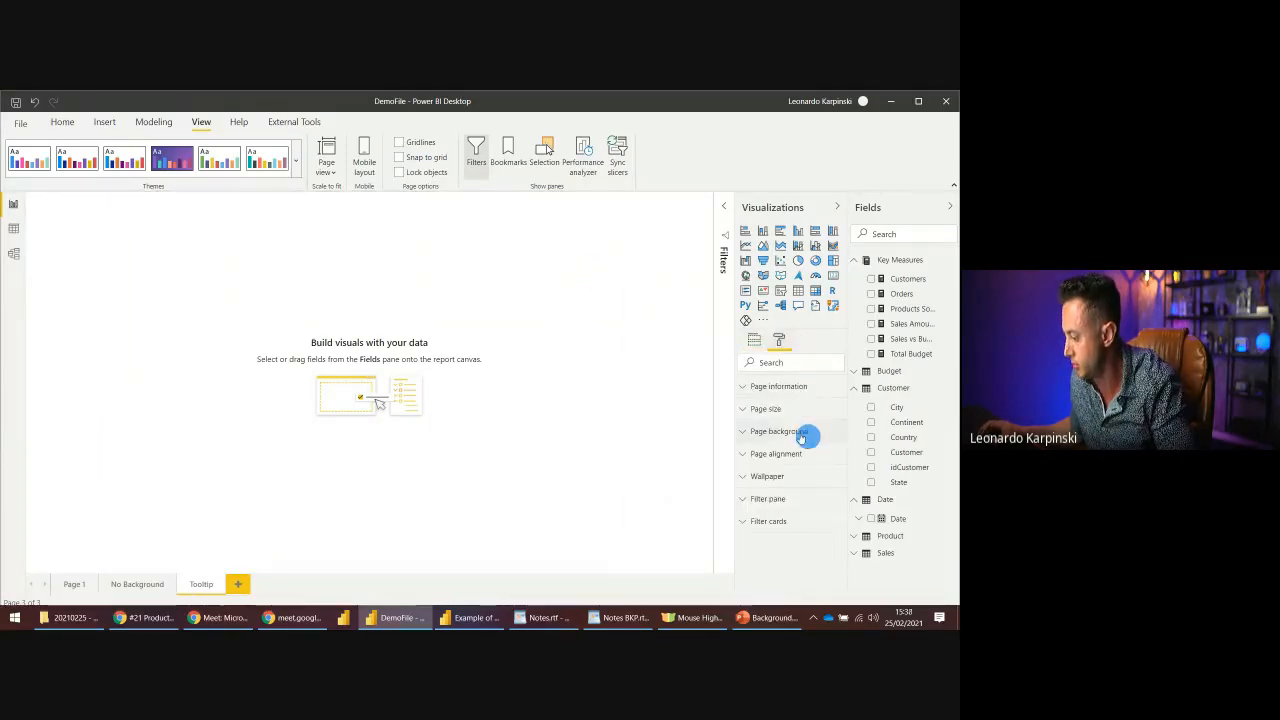
{"action": "left_click", "coordinate": [795, 431]}
{"action": "left_click", "coordinate": [795, 431]}
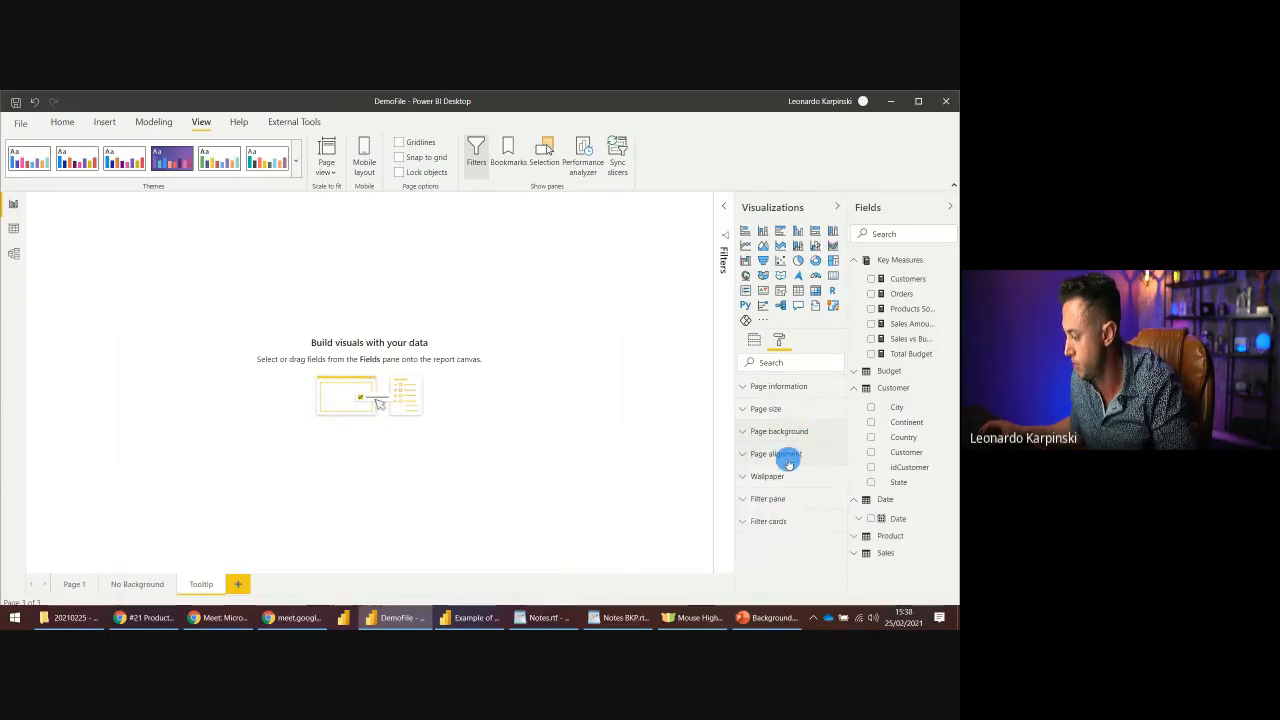
{"action": "left_click", "coordinate": [790, 431]}
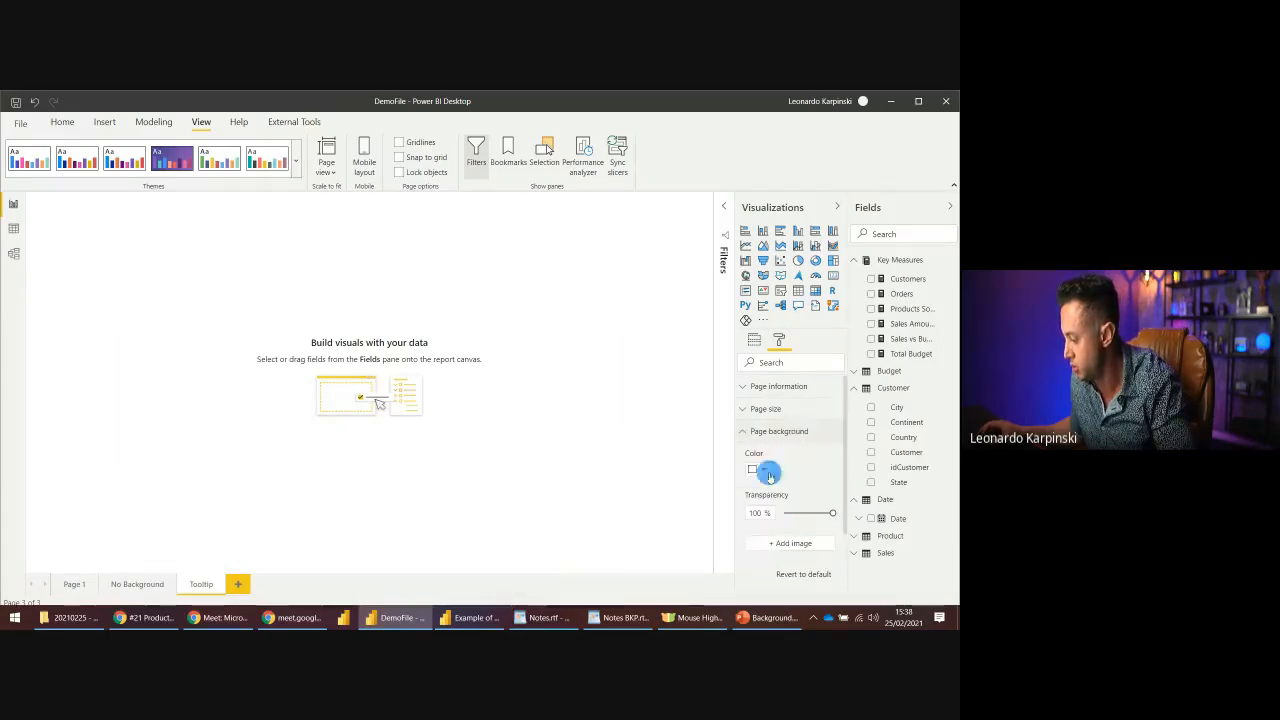
{"action": "left_click", "coordinate": [762, 469]}
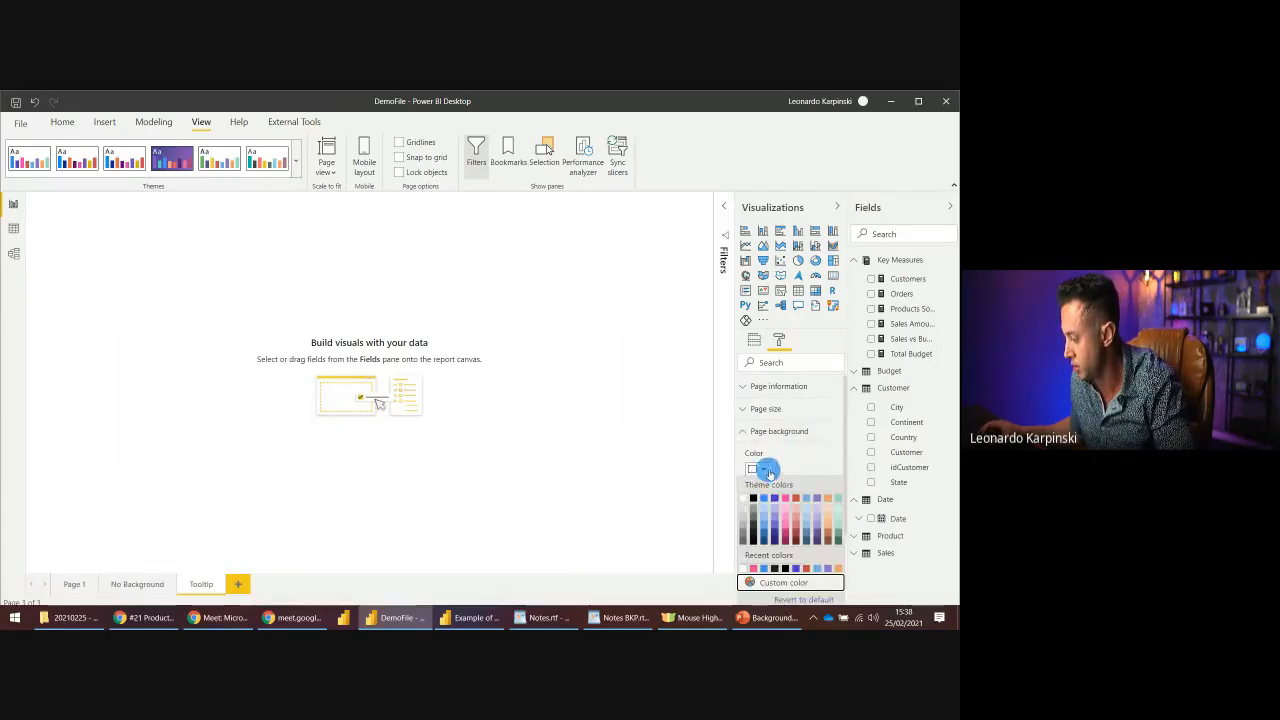
{"action": "left_click", "coordinate": [763, 541]}
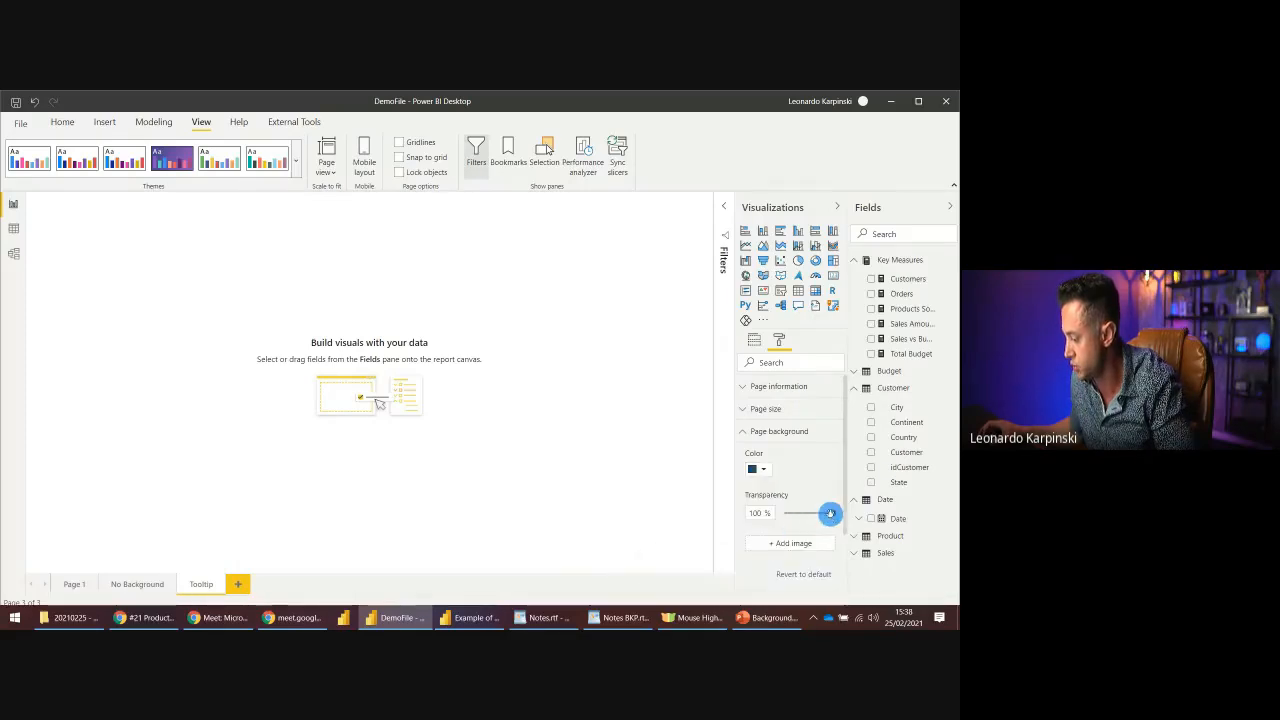
{"action": "left_click_drag", "start_coordinate": [829, 514], "coordinate": [773, 519]}
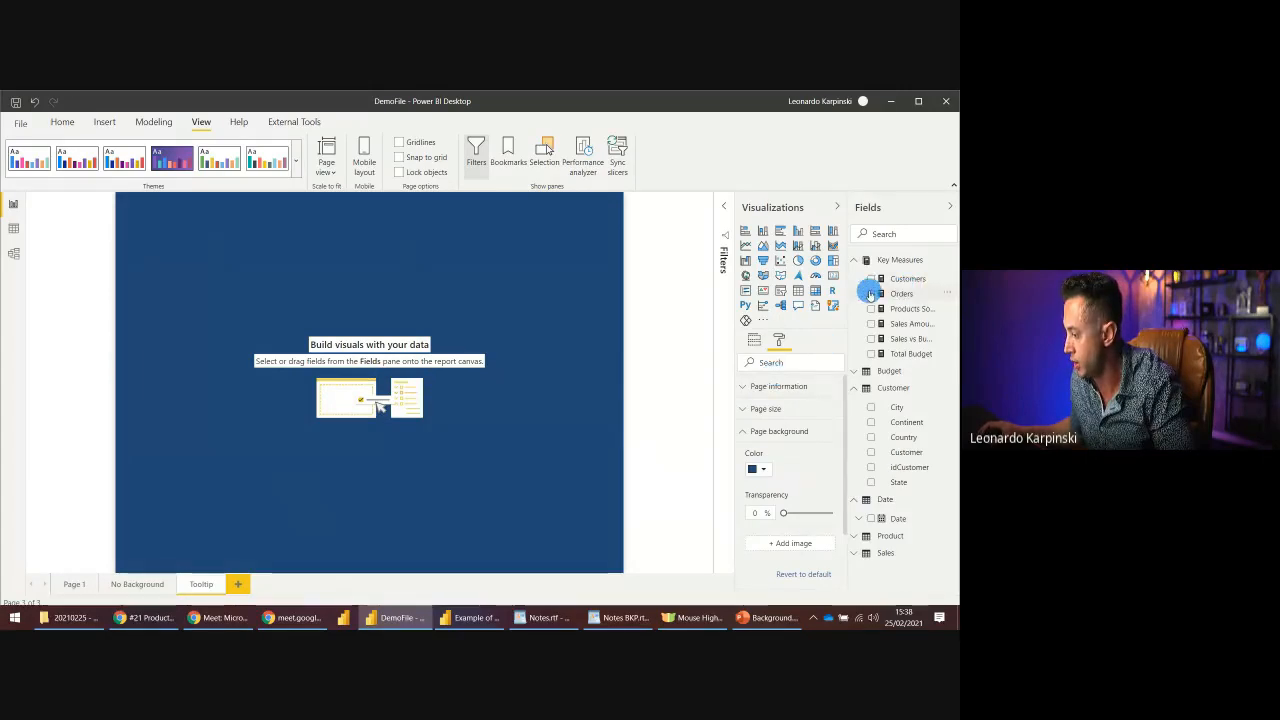
- Add an empty multi-row card to the Tooltip page and enlarge it to fill the whole page
{"action": "left_click", "coordinate": [832, 276]}
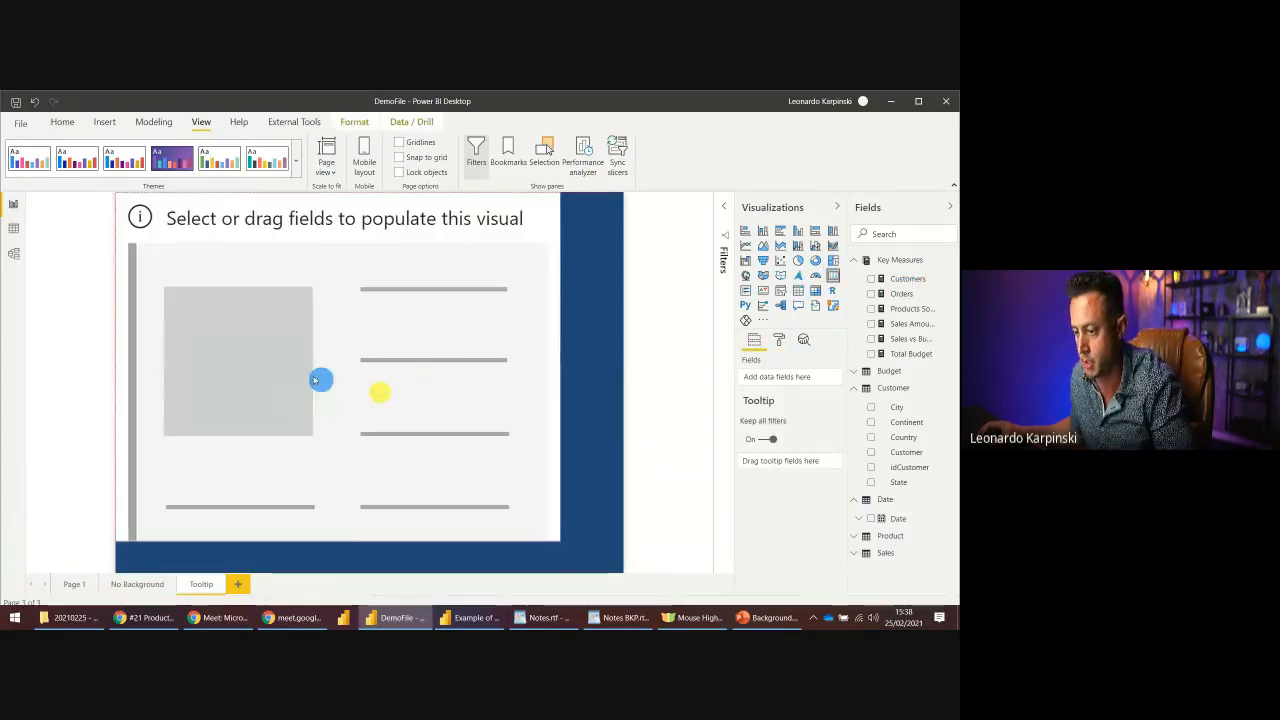
{"action": "left_click_drag", "start_coordinate": [555, 545], "coordinate": [645, 577]}
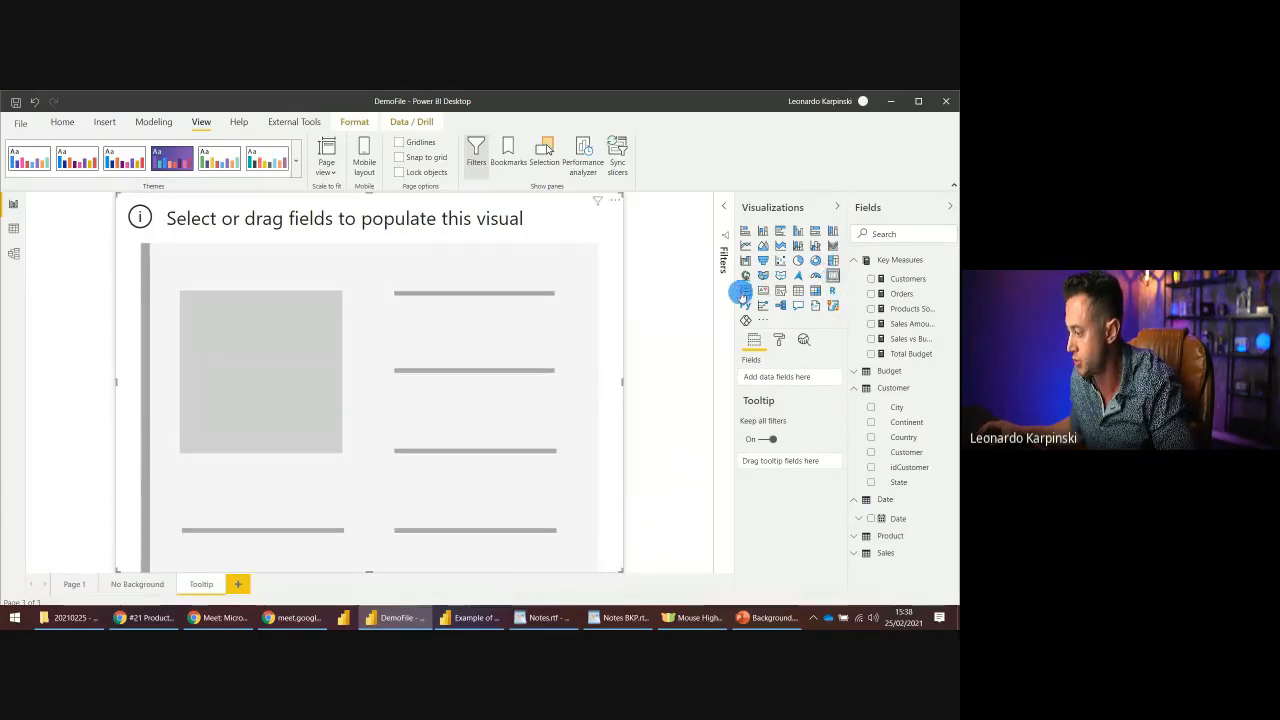
{"action": "left_click", "coordinate": [745, 292]}
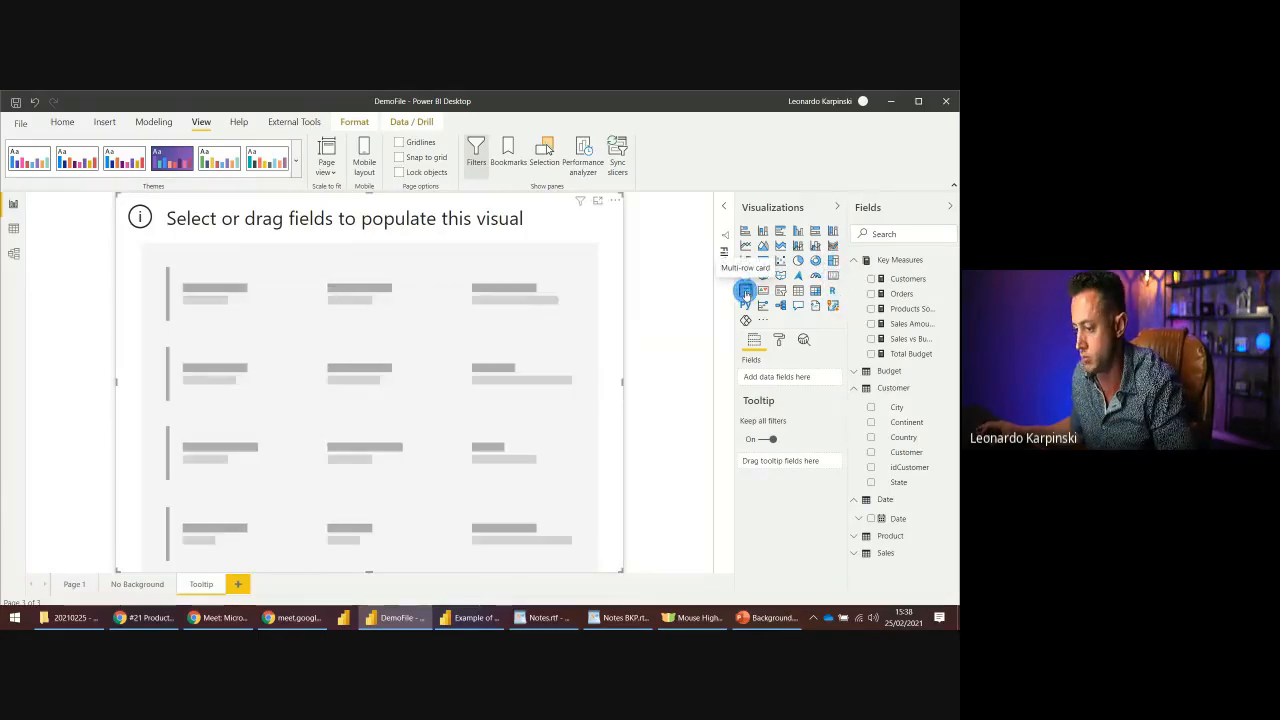
- Add the measures Orders, Customers, Products Sold, Sales vs Budget and Total Budget to the multi-row card
{"action": "left_click", "coordinate": [871, 293]}
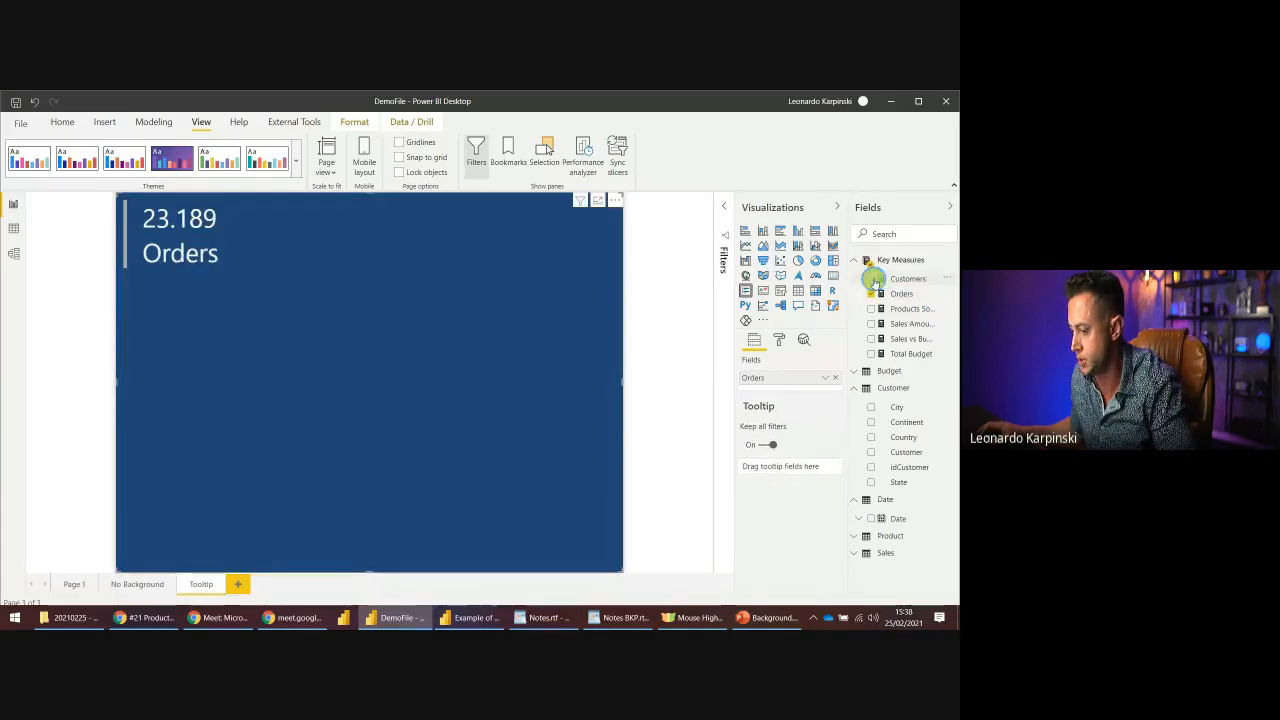
{"action": "left_click", "coordinate": [871, 278]}
{"action": "left_click", "coordinate": [872, 308]}
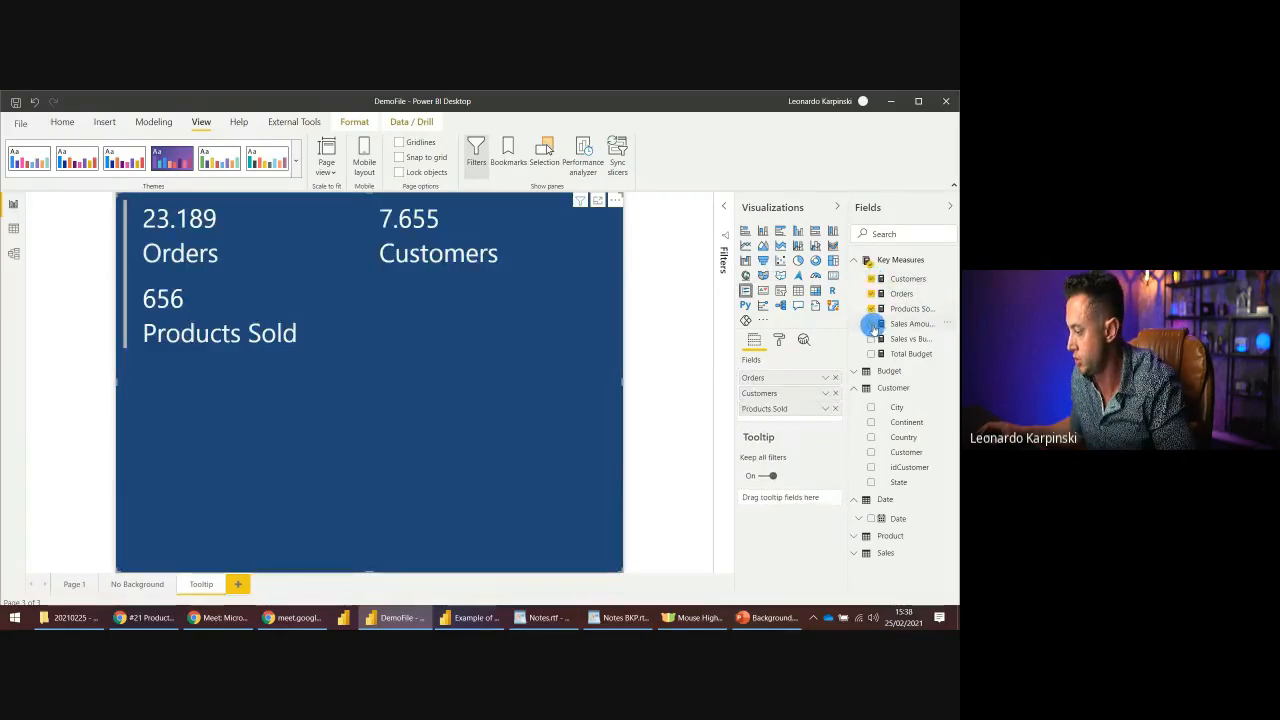
{"action": "left_click", "coordinate": [873, 338]}
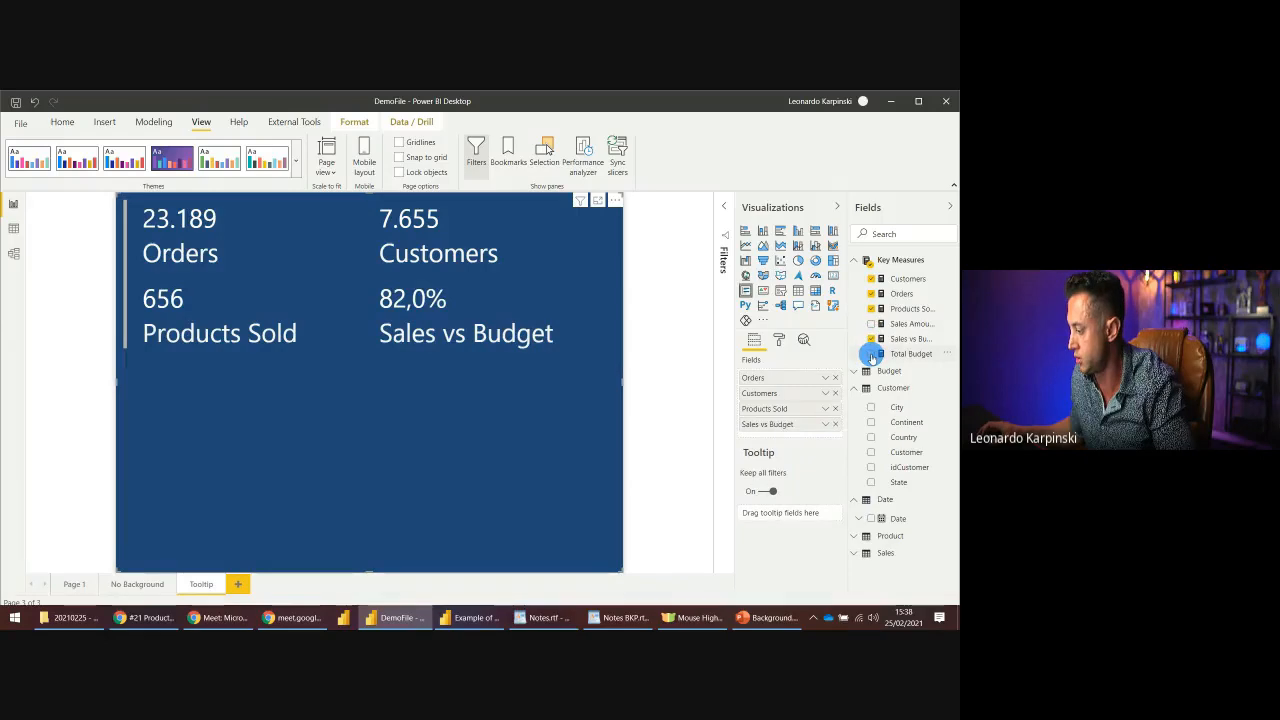
{"action": "left_click", "coordinate": [871, 353]}
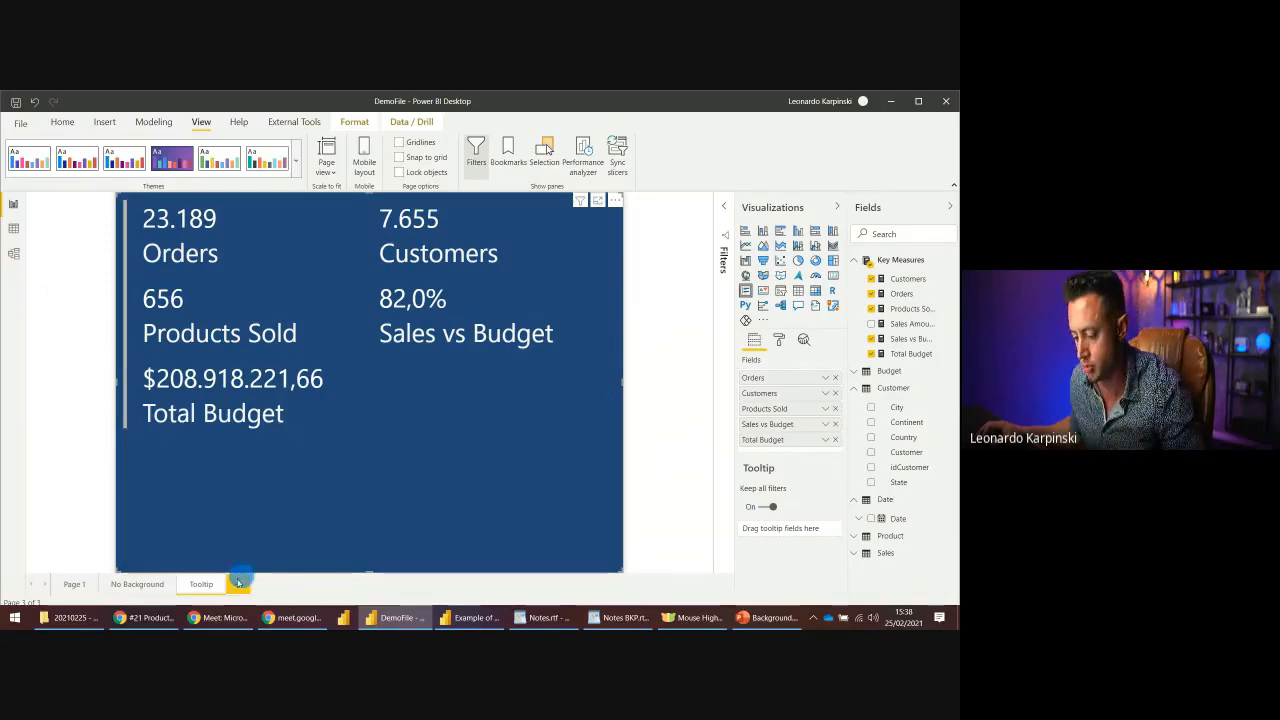
- On the No Background page, assign the Tooltip report page to the yearly sales and budget chart and preview it on the 2017 and 2018 columns
{"action": "left_click", "coordinate": [126, 590]}
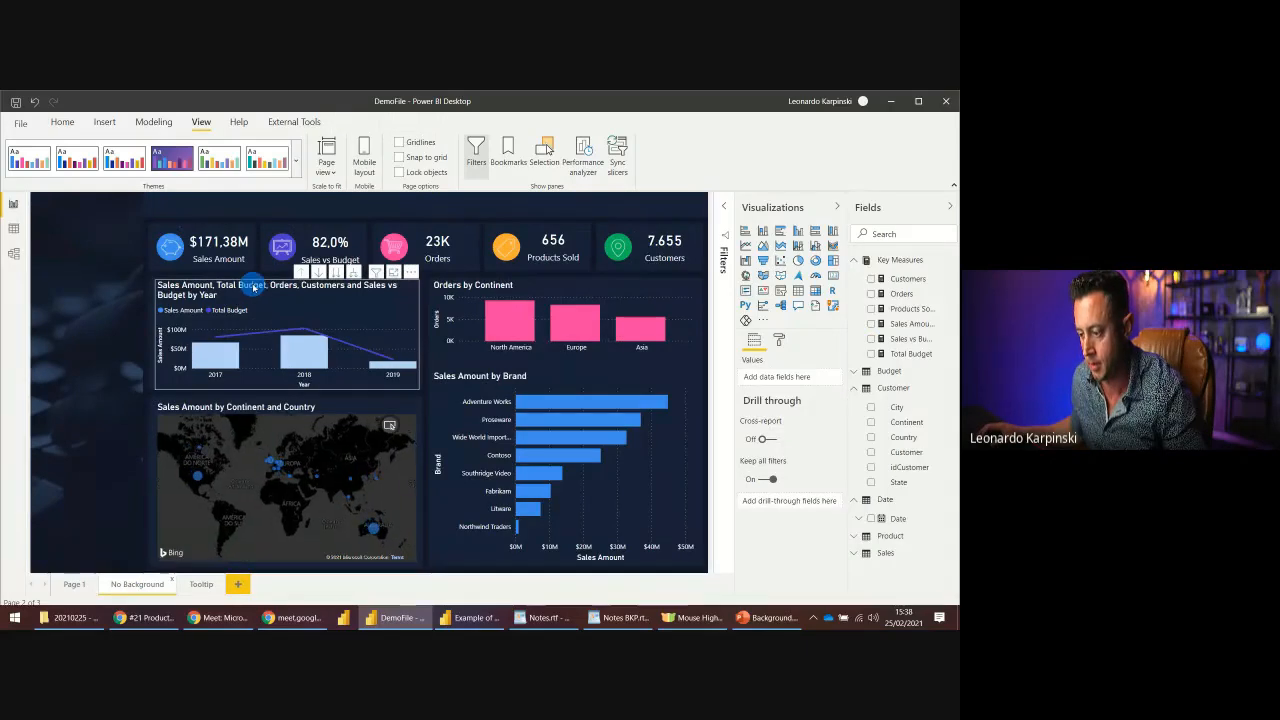
{"action": "left_click", "coordinate": [268, 310]}
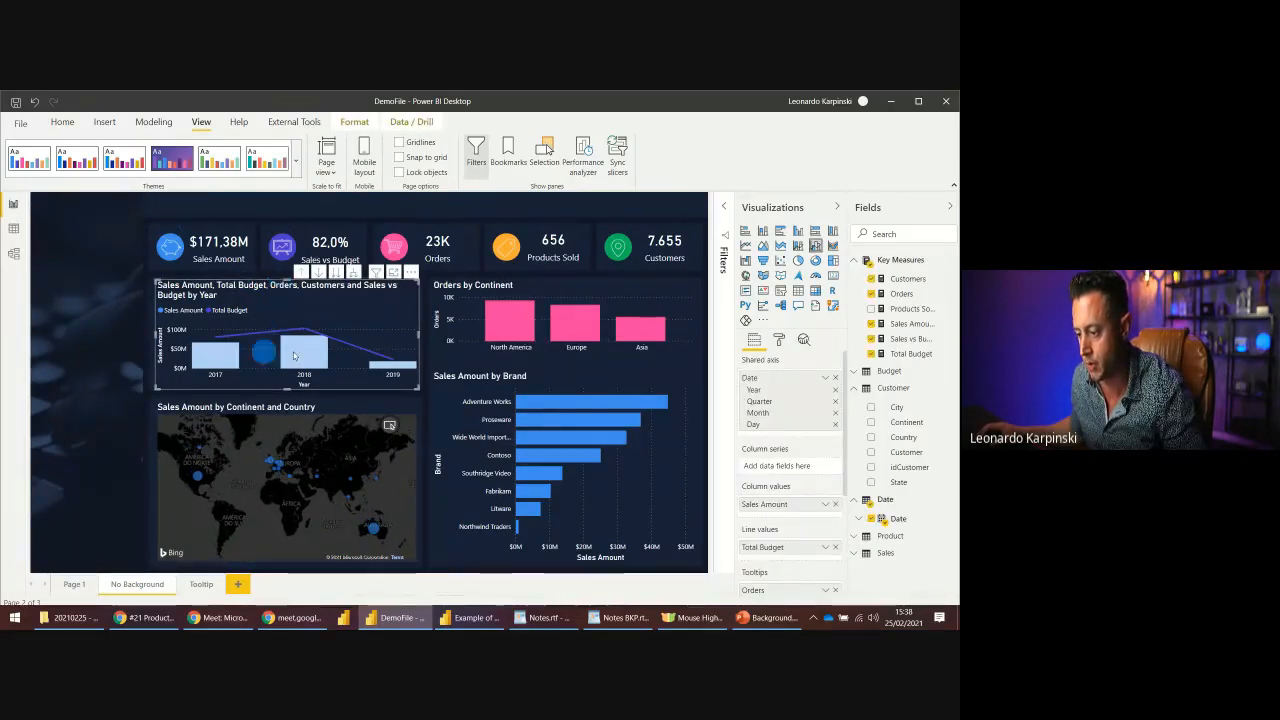
{"action": "left_click", "coordinate": [778, 340]}
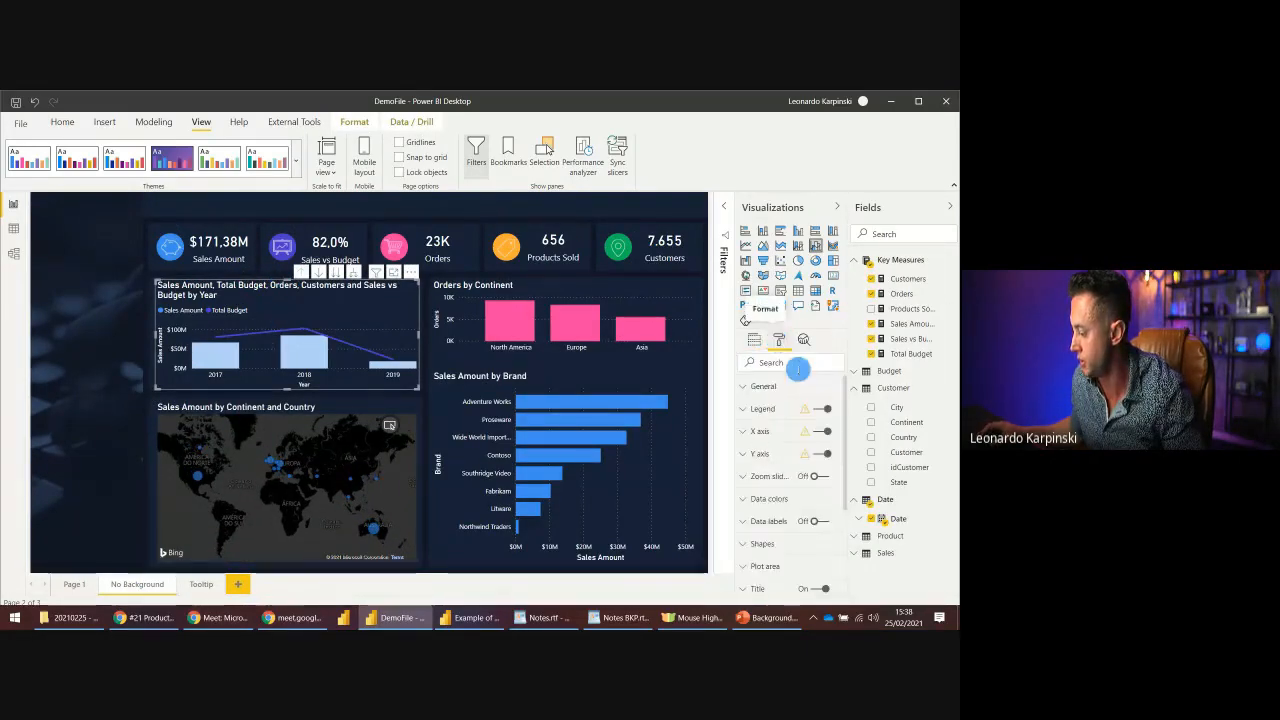
{"action": "scroll", "coordinate": [777, 451], "scroll_direction": "down", "scroll_amount": 3}
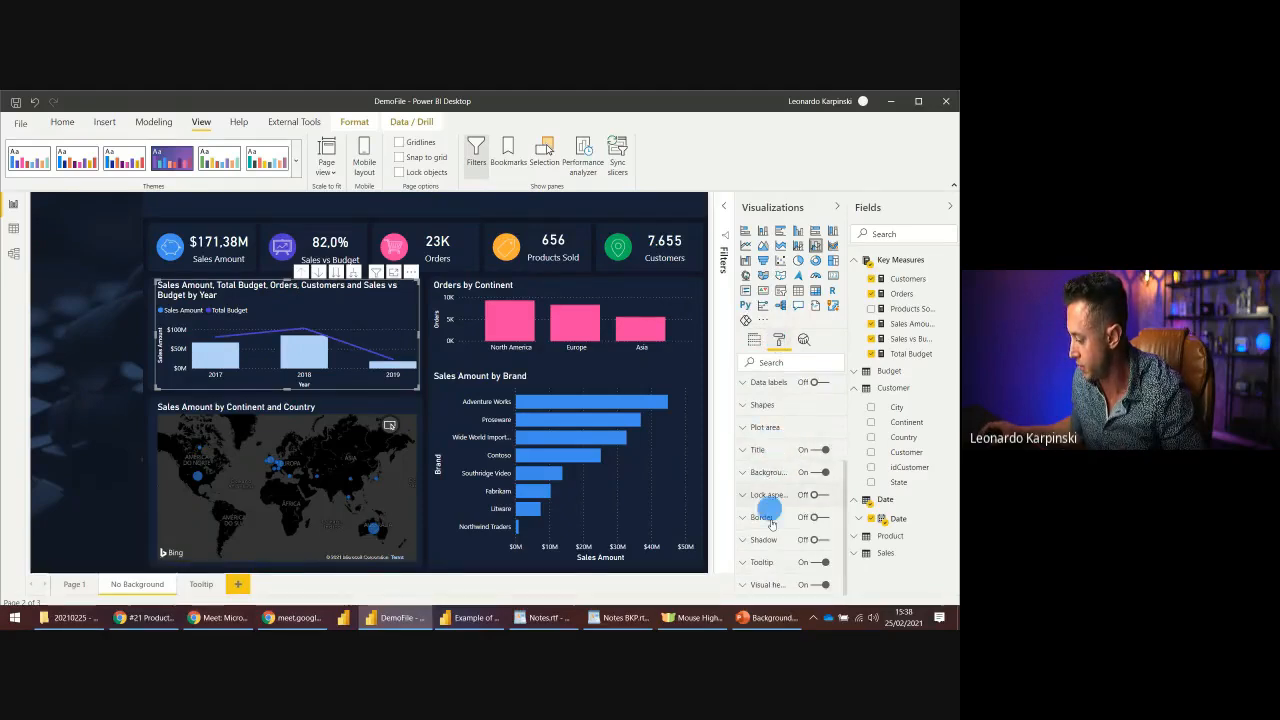
{"action": "left_click", "coordinate": [770, 562]}
{"action": "scroll", "coordinate": [770, 519], "scroll_direction": "down", "scroll_amount": 2}
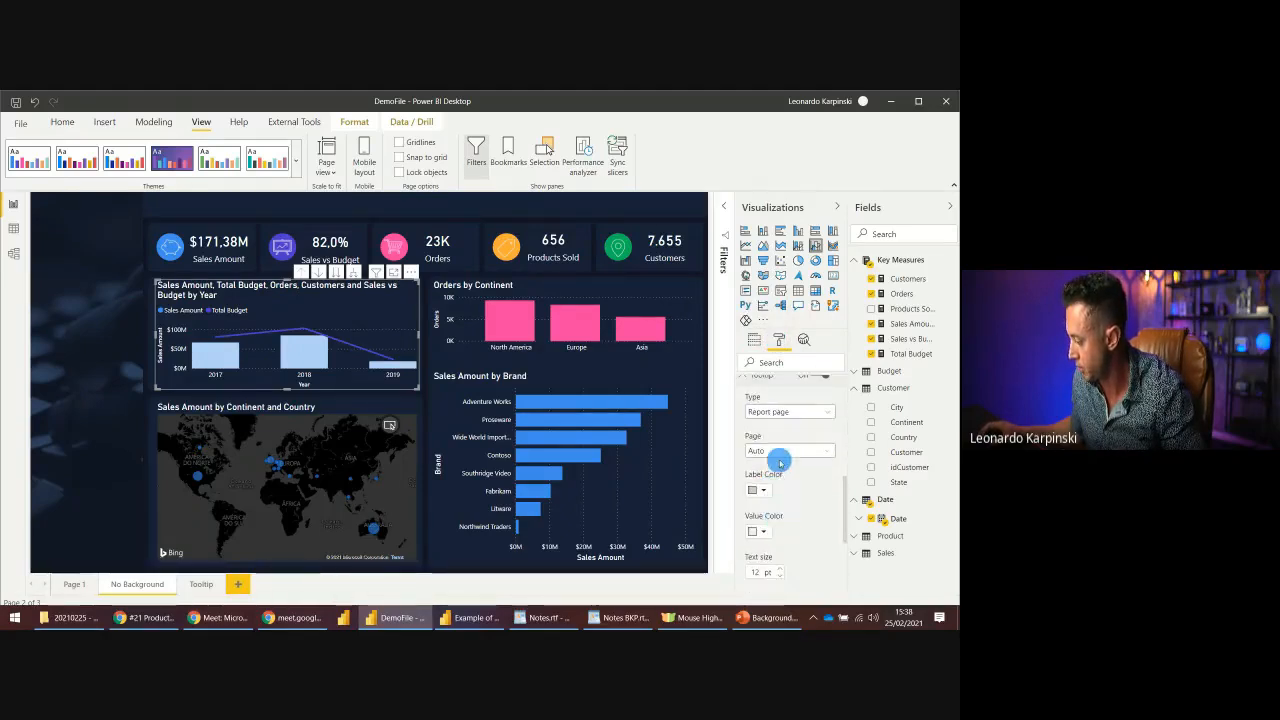
{"action": "scroll", "coordinate": [778, 462], "scroll_direction": "up", "scroll_amount": 1}
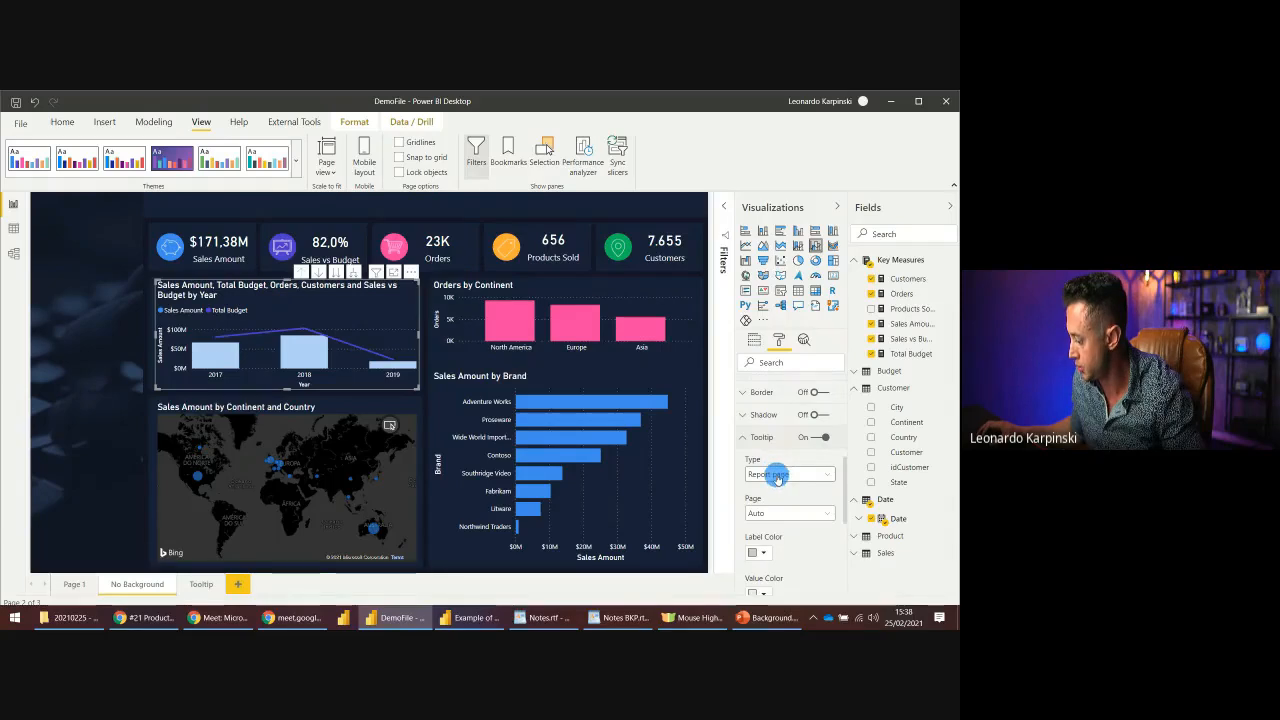
{"action": "left_click", "coordinate": [783, 513]}
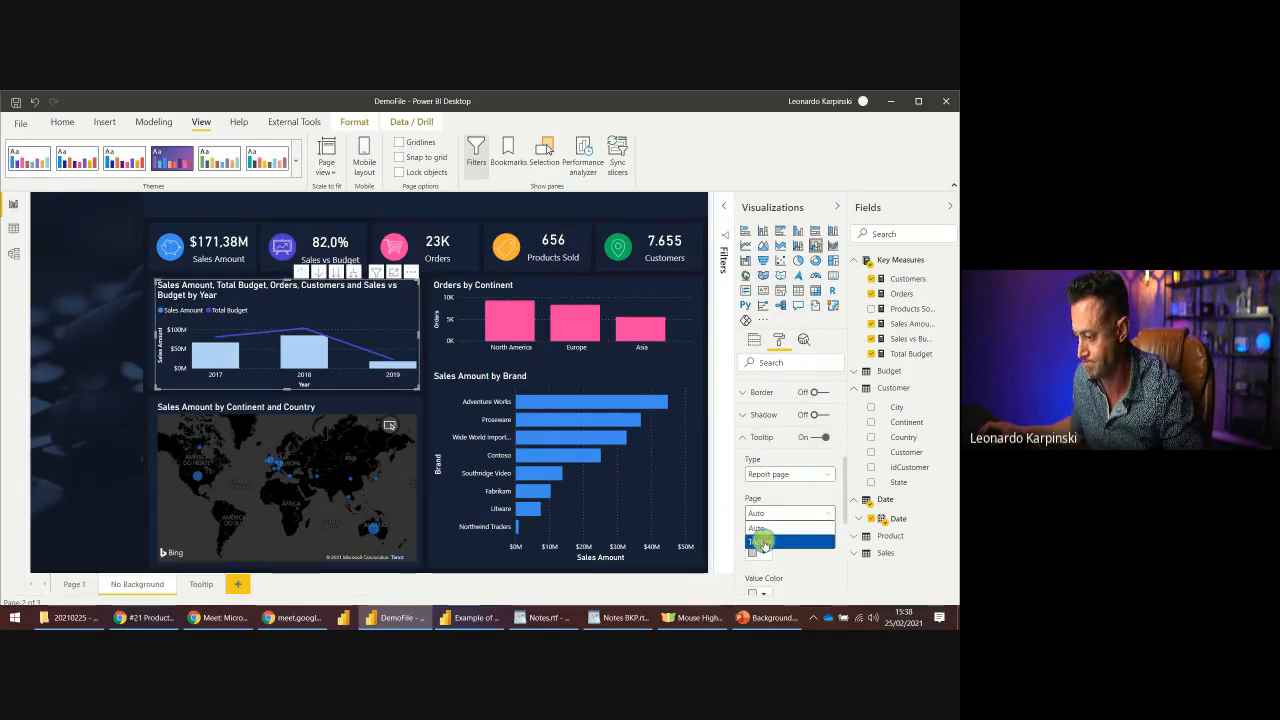
{"action": "left_click", "coordinate": [762, 542]}
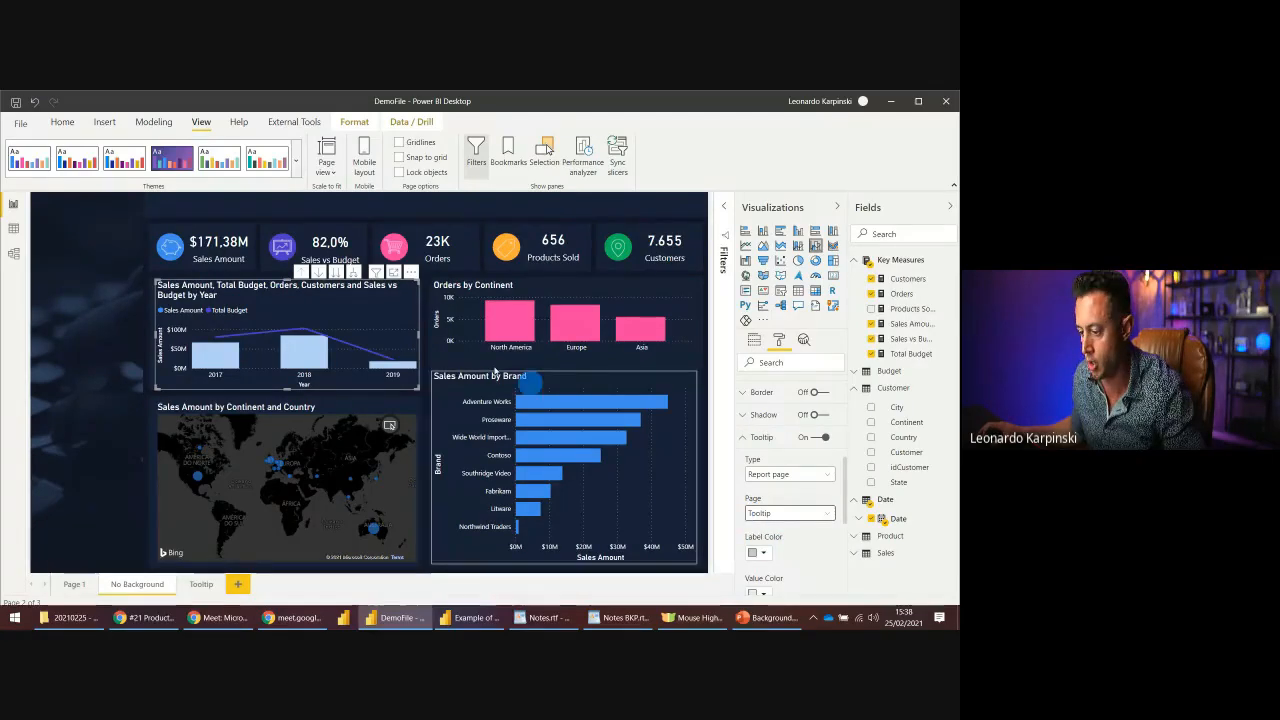
{"action": "mouse_move", "coordinate": [212, 352]}
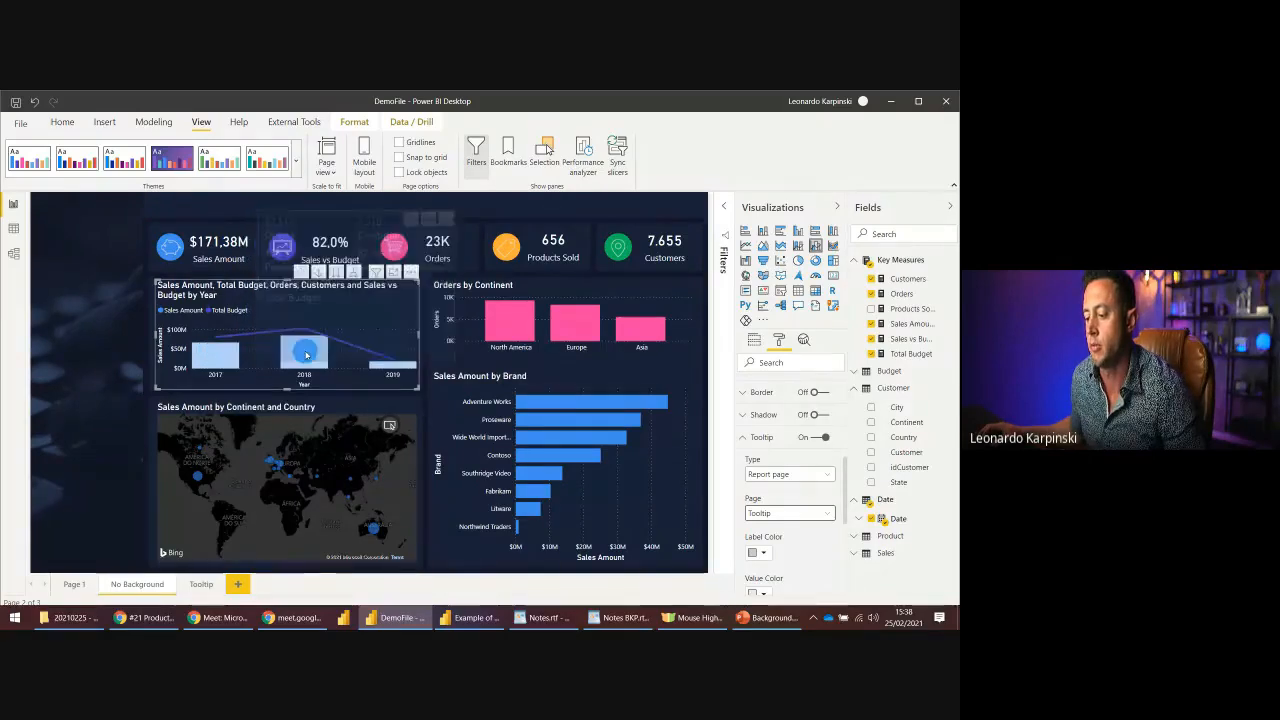
{"action": "mouse_move", "coordinate": [306, 355]}
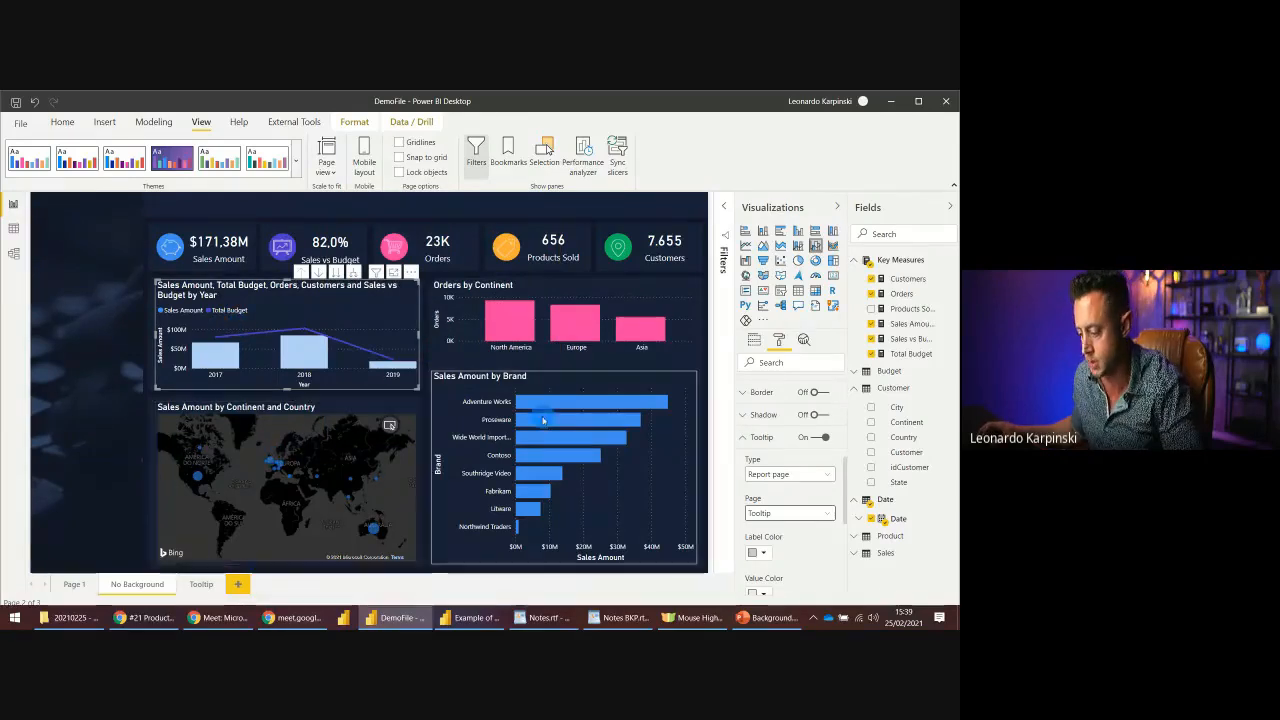
- Switch to the browser and examine the custom chart tooltips in the #21 Production, #20 Logistics and PBIW5 Financial Dashboard - Light reports
{"action": "left_click", "coordinate": [151, 620]}
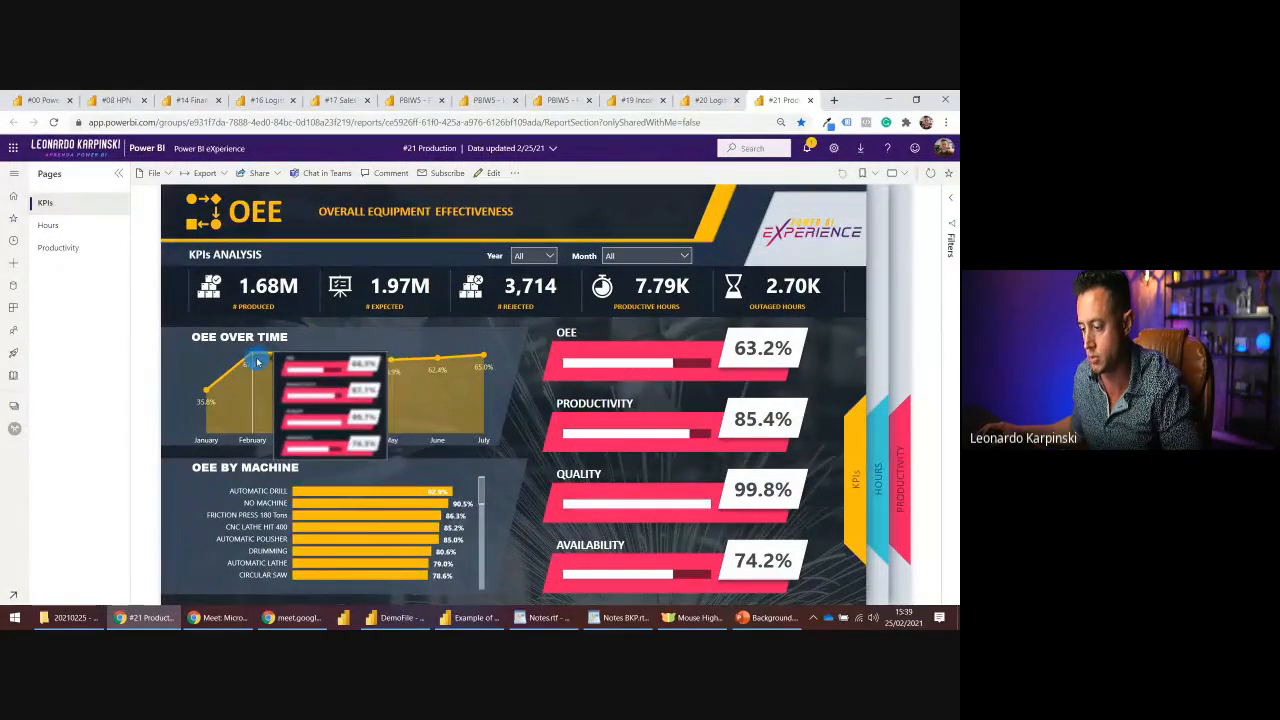
{"action": "left_click", "coordinate": [708, 100]}
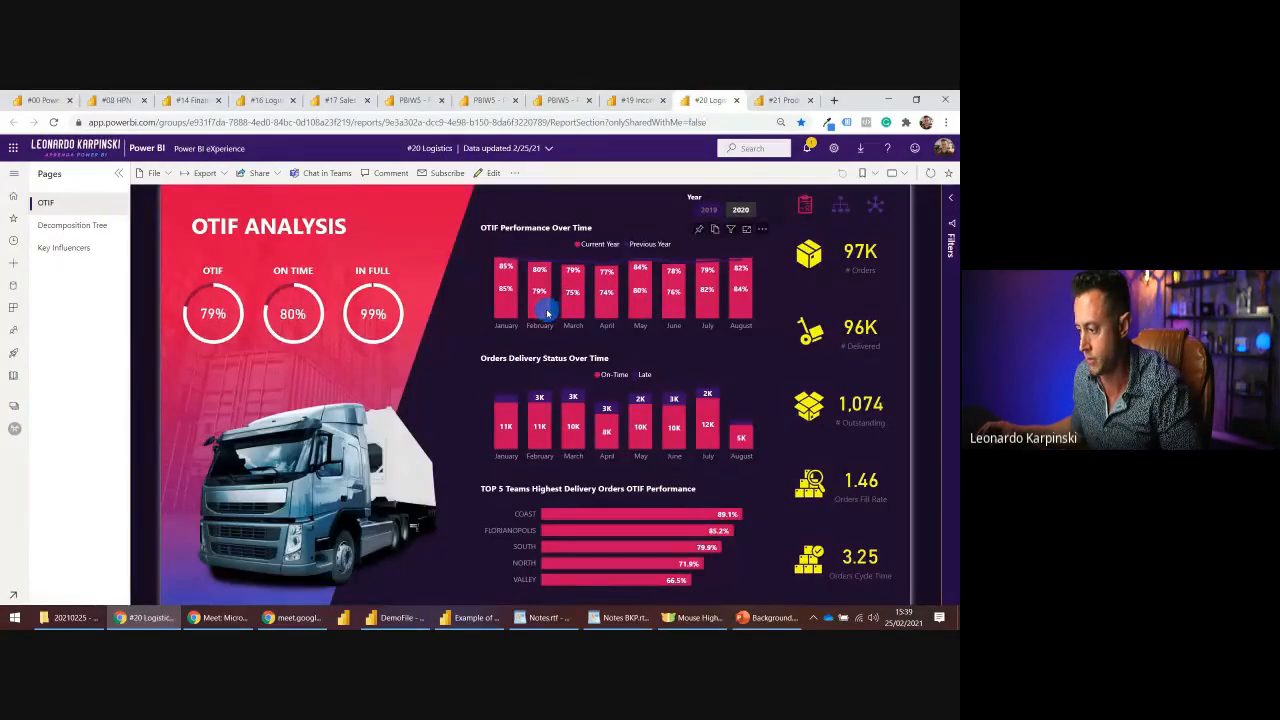
{"action": "mouse_move", "coordinate": [545, 312]}
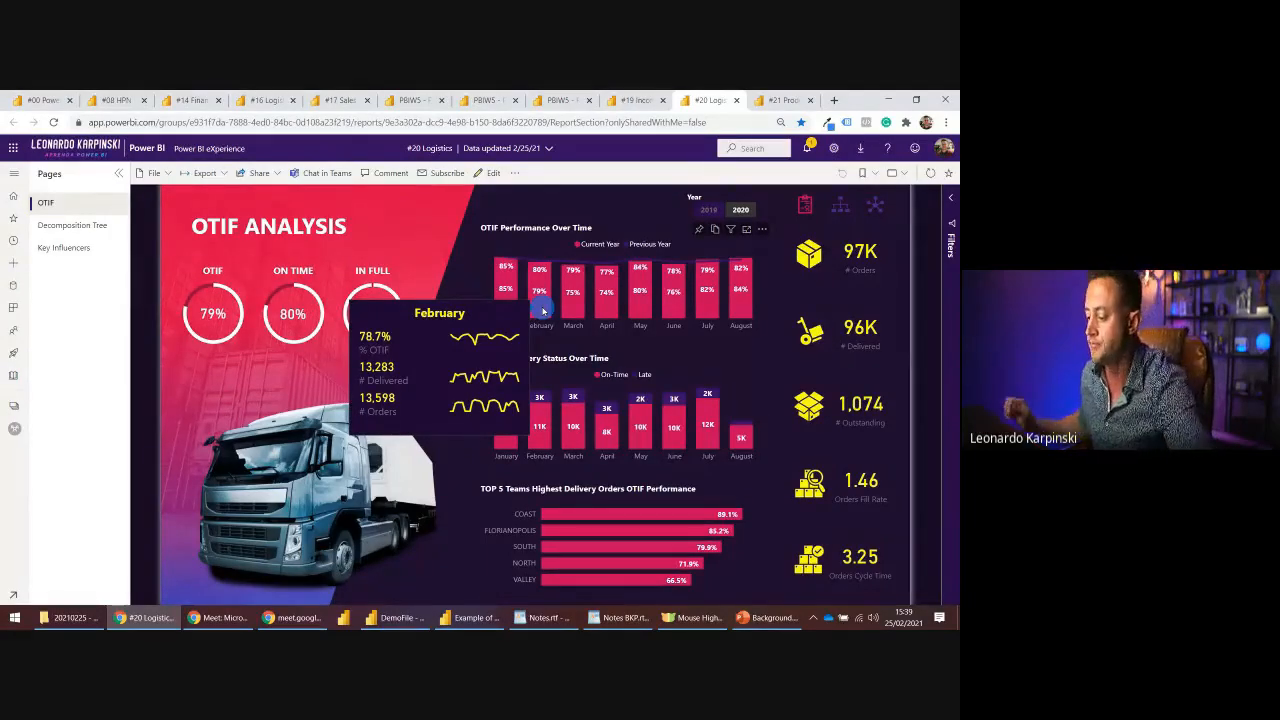
{"action": "left_click", "coordinate": [631, 100]}
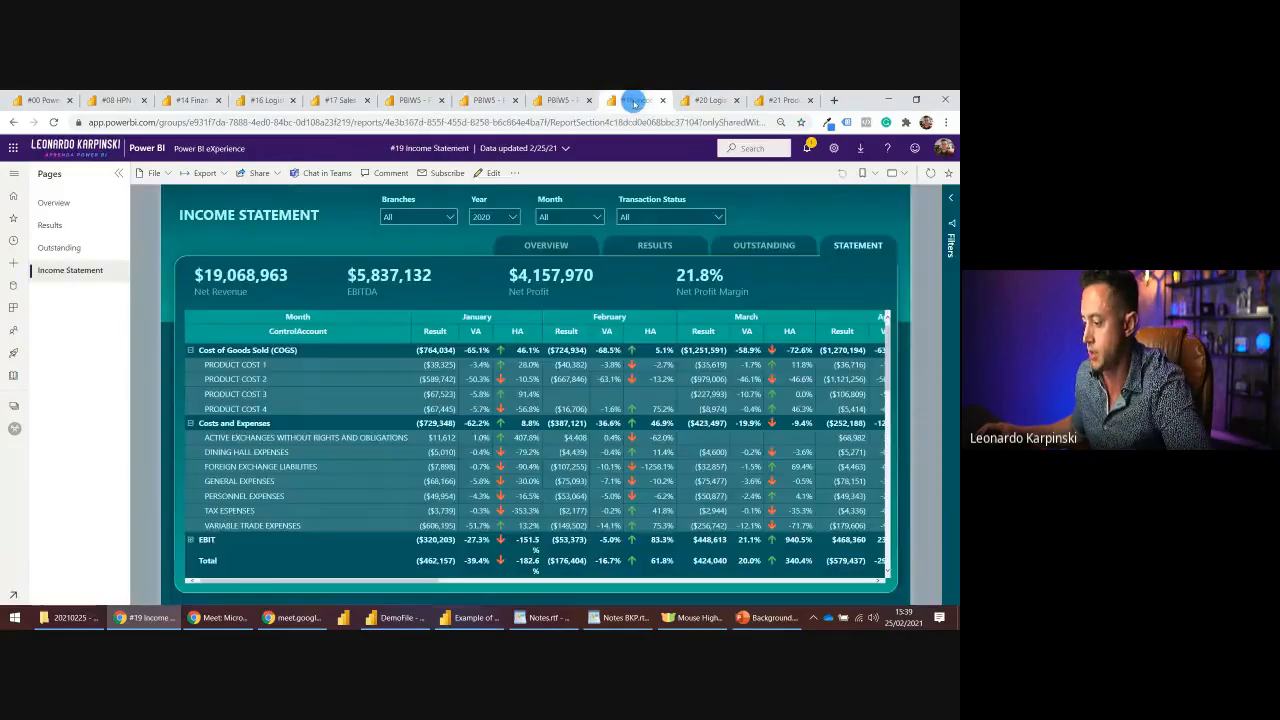
{"action": "left_click", "coordinate": [561, 101]}
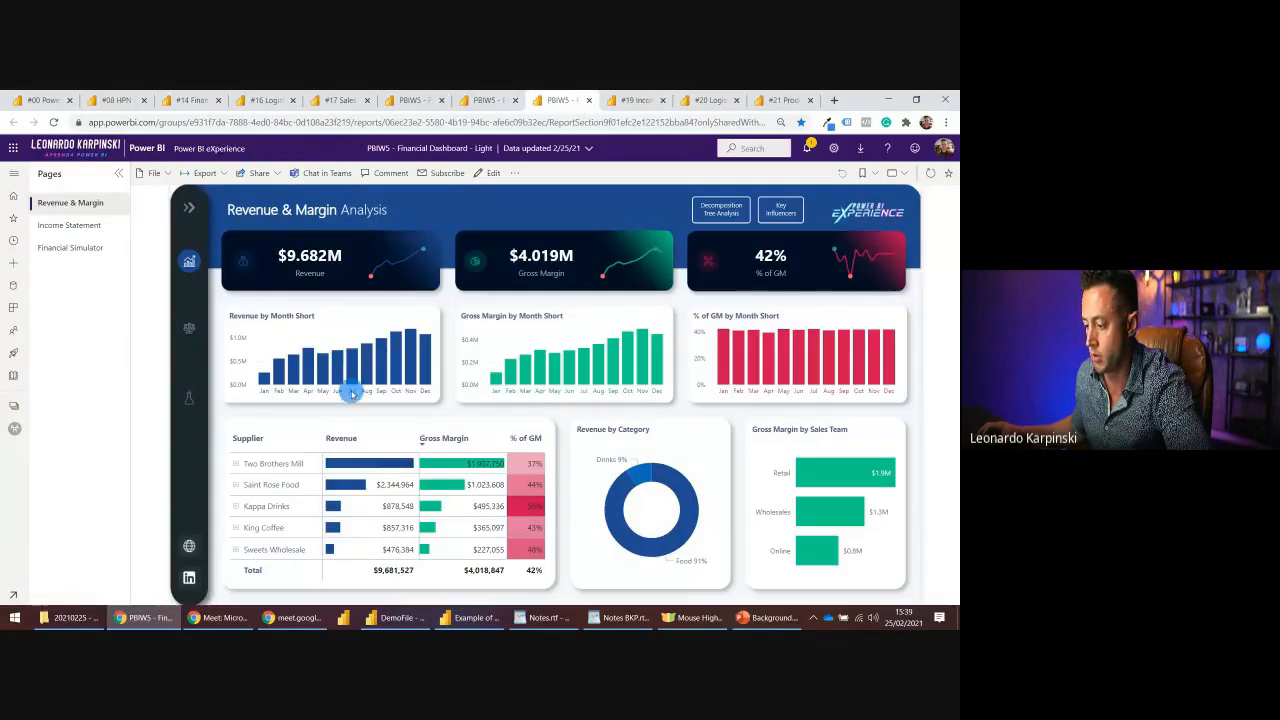
{"action": "mouse_move", "coordinate": [351, 370]}
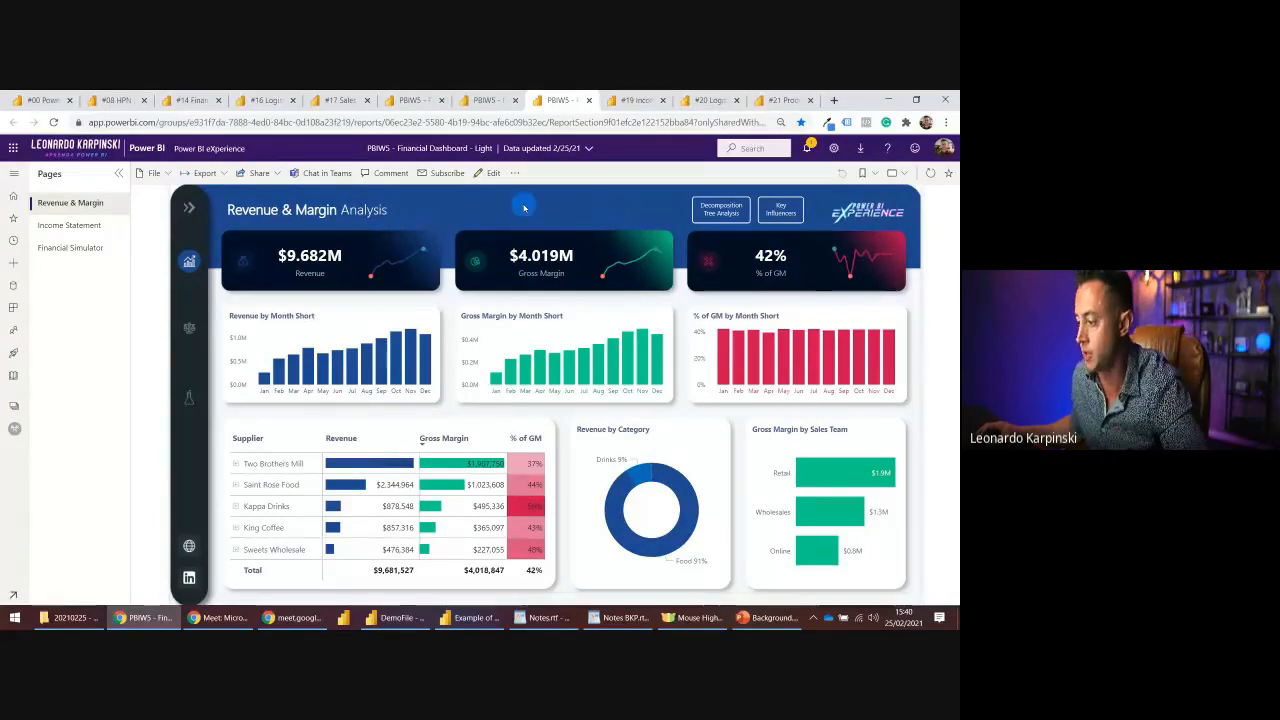
- Go back through the other open example reports to the #16 Logistics - Fleet Management report
{"action": "left_click", "coordinate": [488, 102]}
{"action": "left_click", "coordinate": [410, 101]}
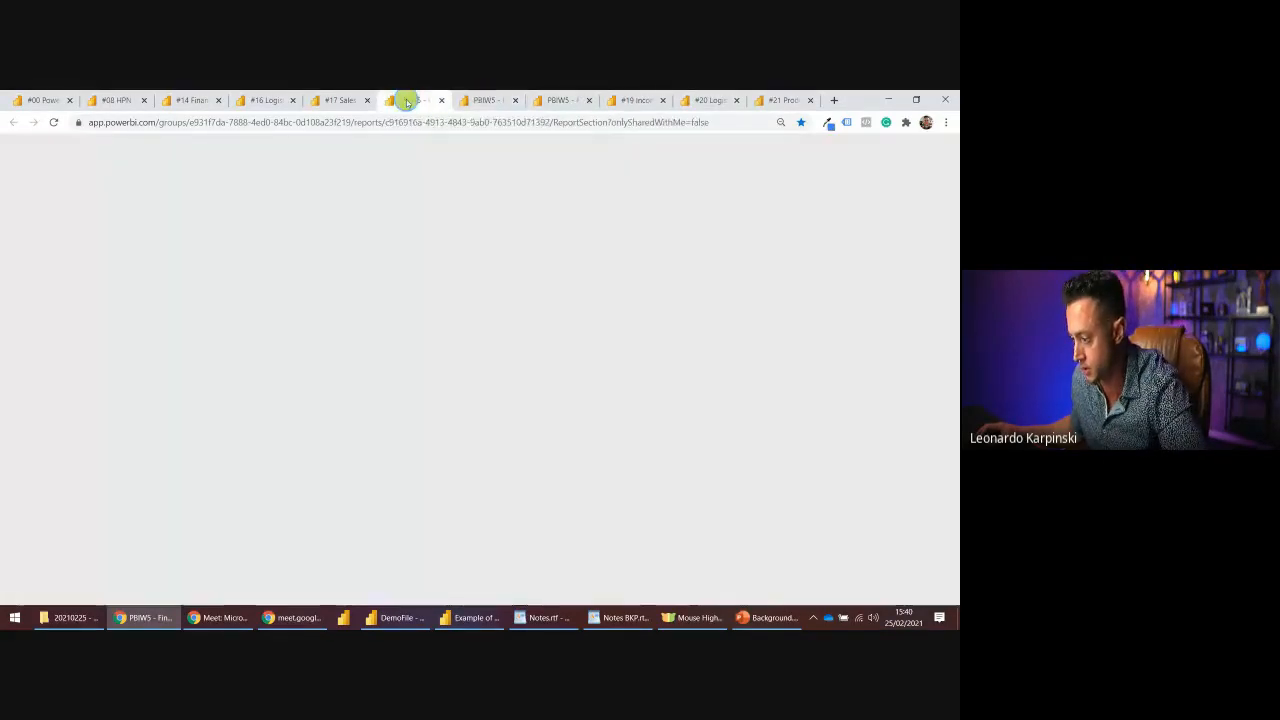
{"action": "left_click", "coordinate": [340, 101]}
{"action": "left_click", "coordinate": [283, 102]}
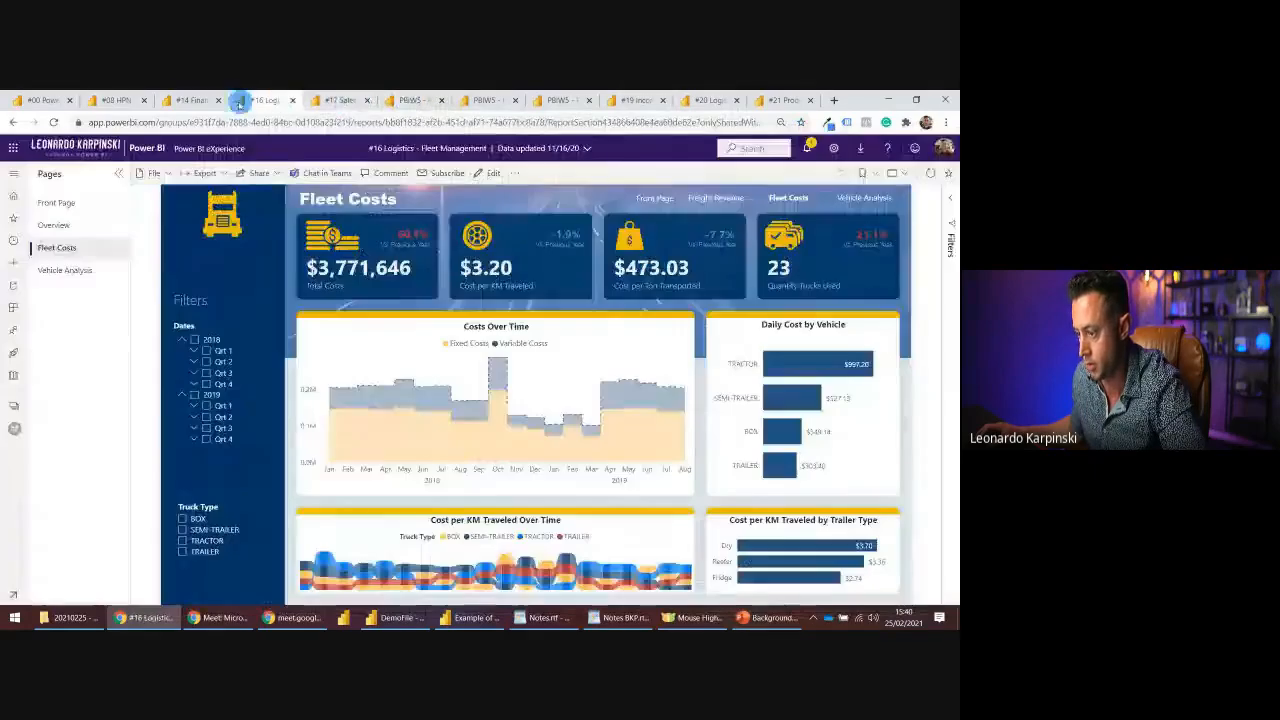
- Go back to the #00 Power BI eXperience Course report and toggle its YoY table between the Geography and Product analyses
{"action": "left_click", "coordinate": [178, 101]}
{"action": "left_click", "coordinate": [128, 102]}
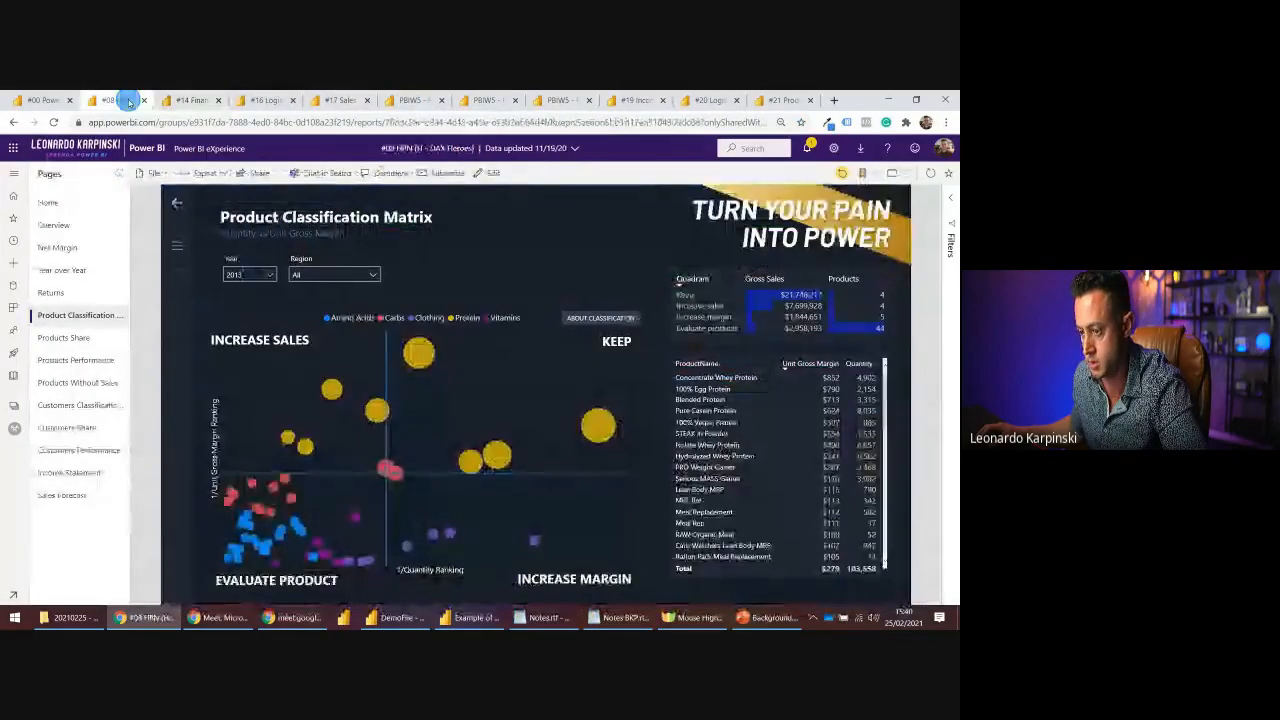
{"action": "left_click", "coordinate": [42, 101]}
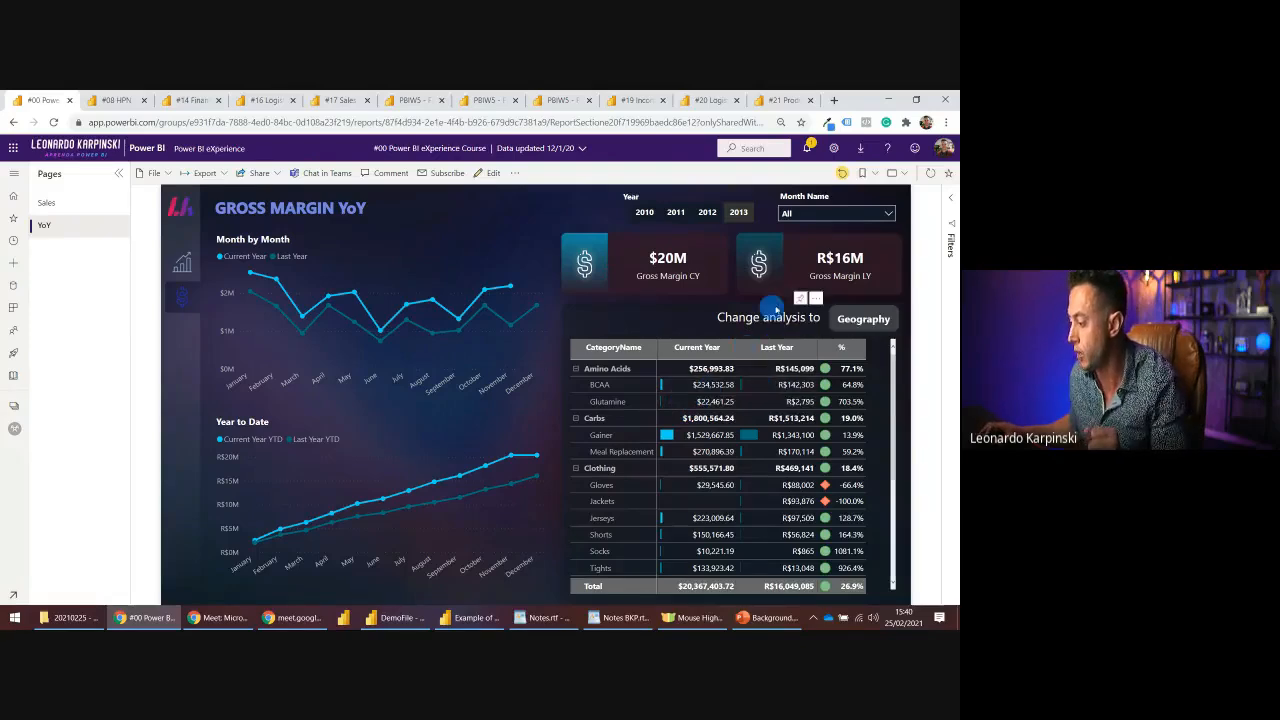
{"action": "left_click", "coordinate": [866, 319]}
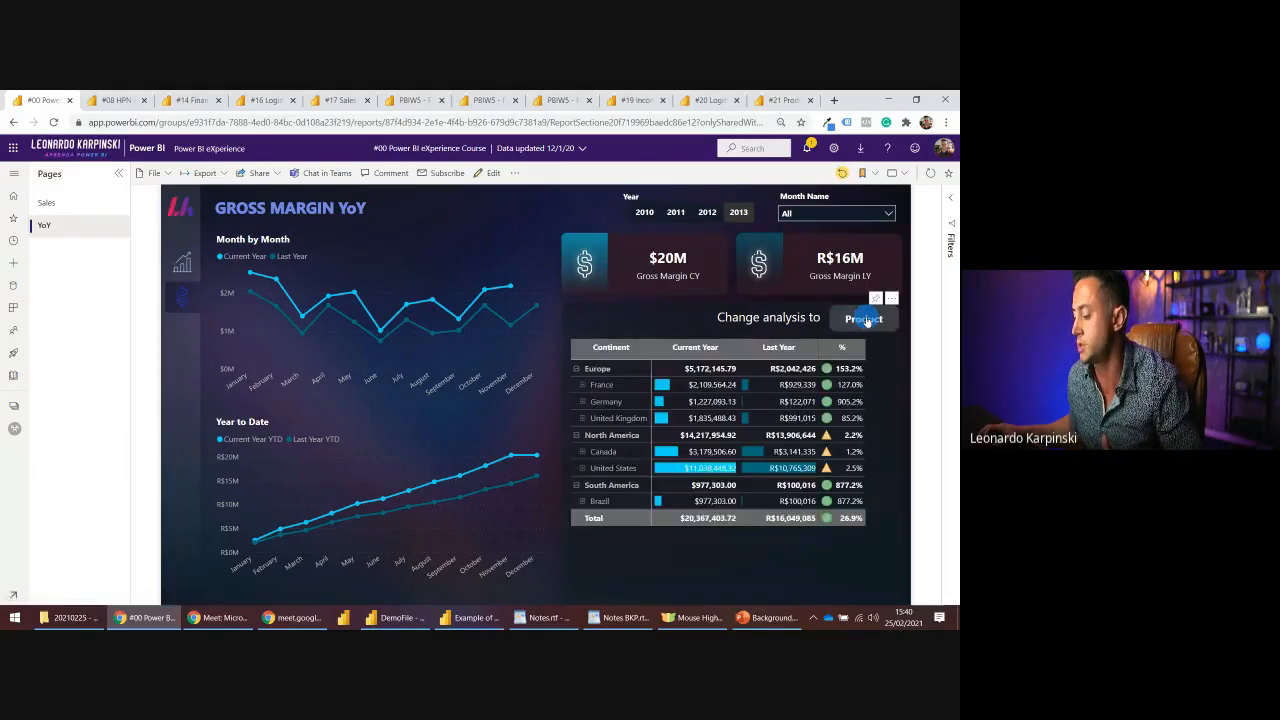
{"action": "left_click", "coordinate": [866, 319]}
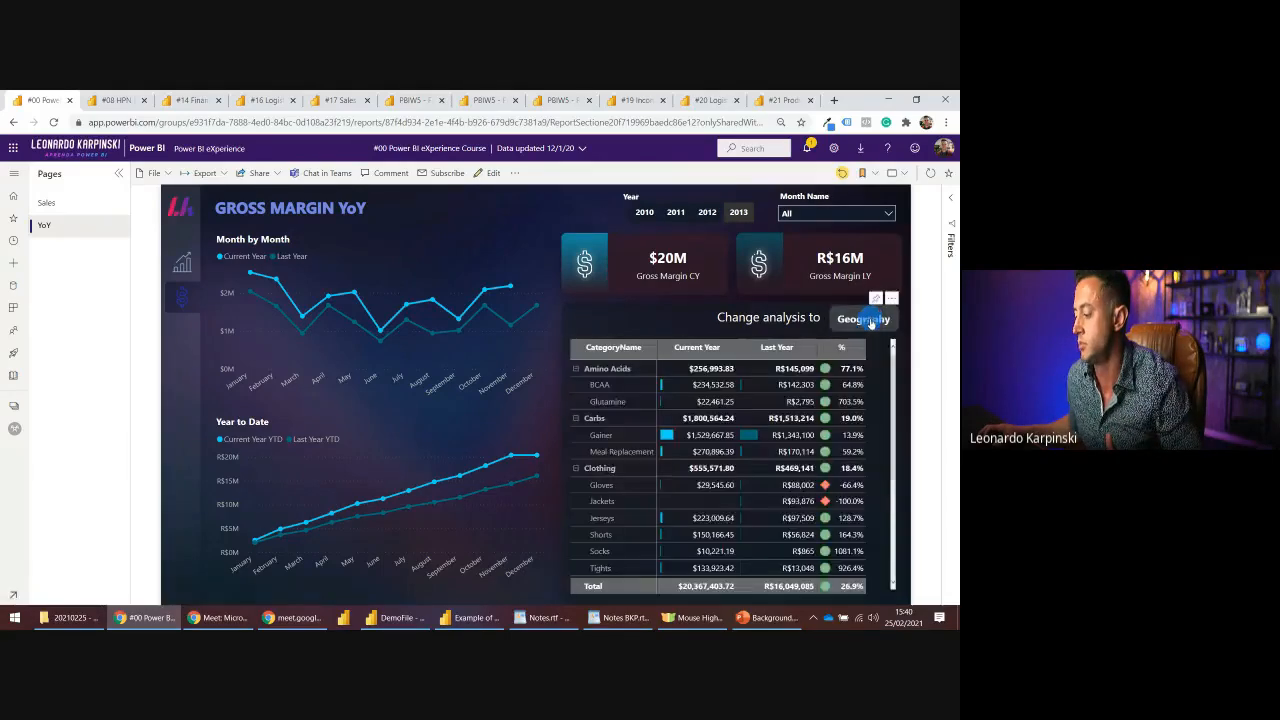
{"action": "left_click", "coordinate": [866, 319]}
{"action": "left_click", "coordinate": [869, 322]}
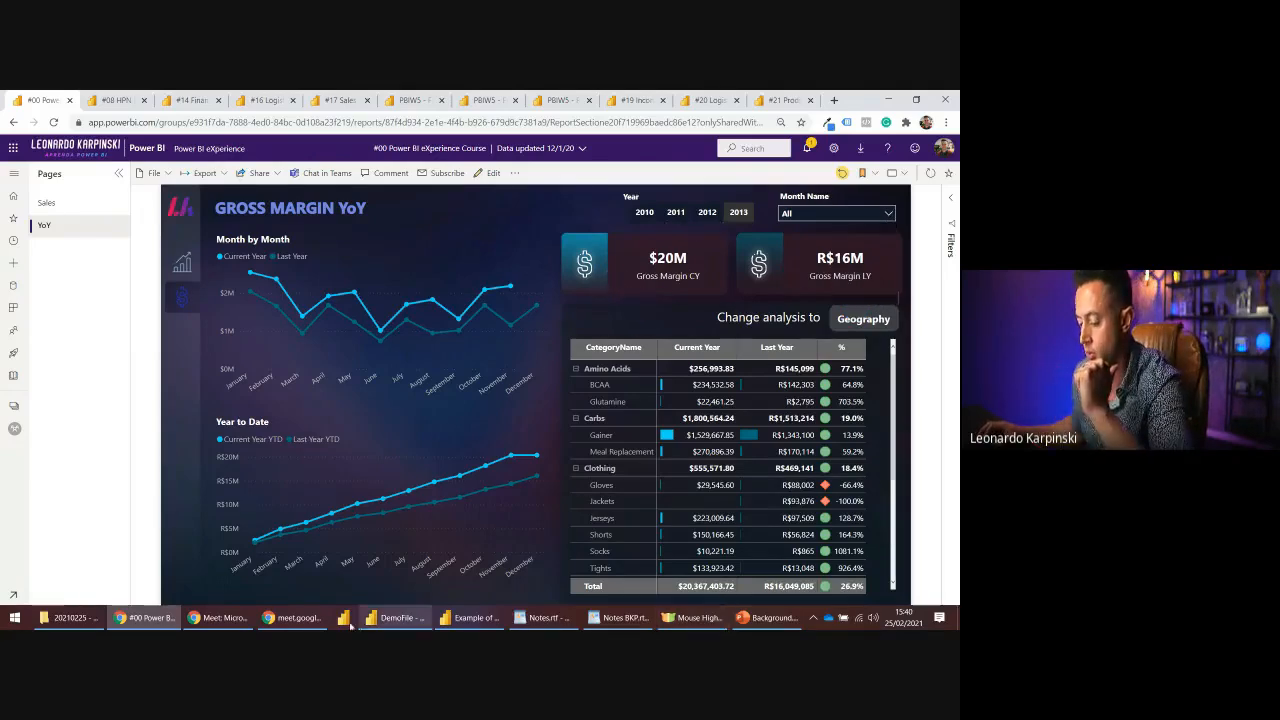
- Switch to DemoFile in Power BI Desktop, show the Bookmarks and Selection panes, and collapse the Visualizations and Fields panes
{"action": "left_click", "coordinate": [397, 617]}
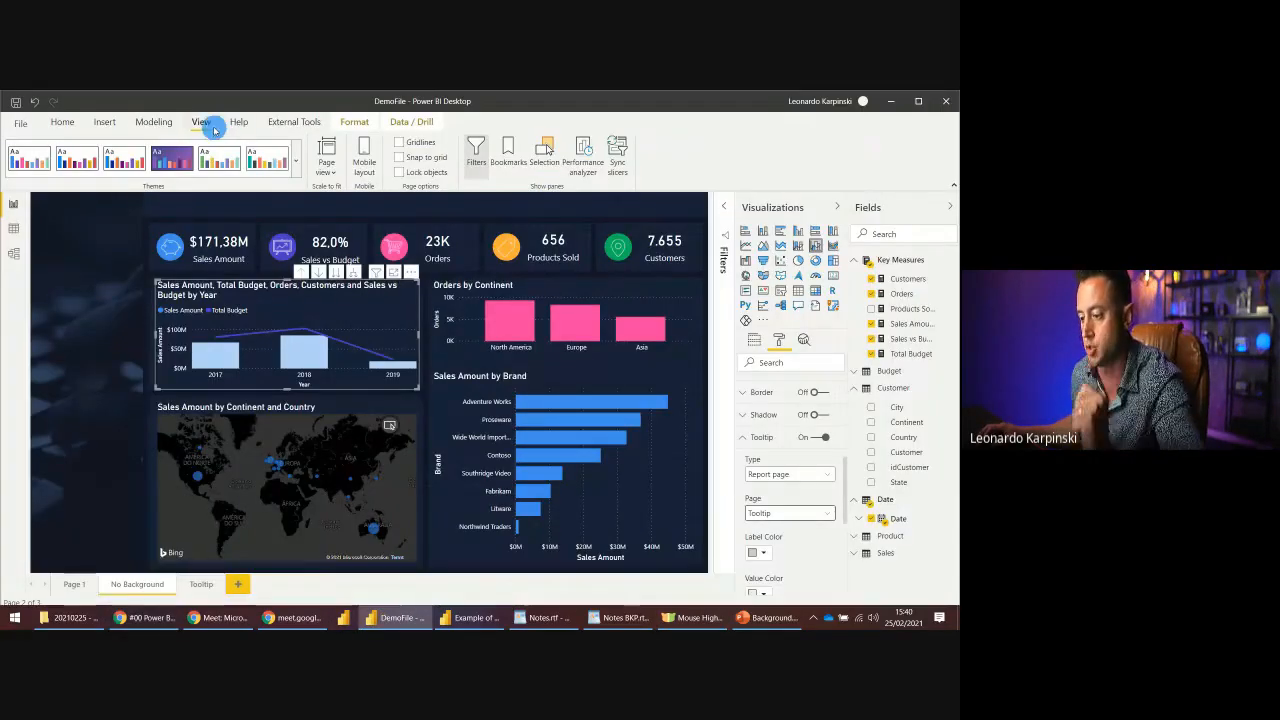
{"action": "left_click", "coordinate": [508, 150]}
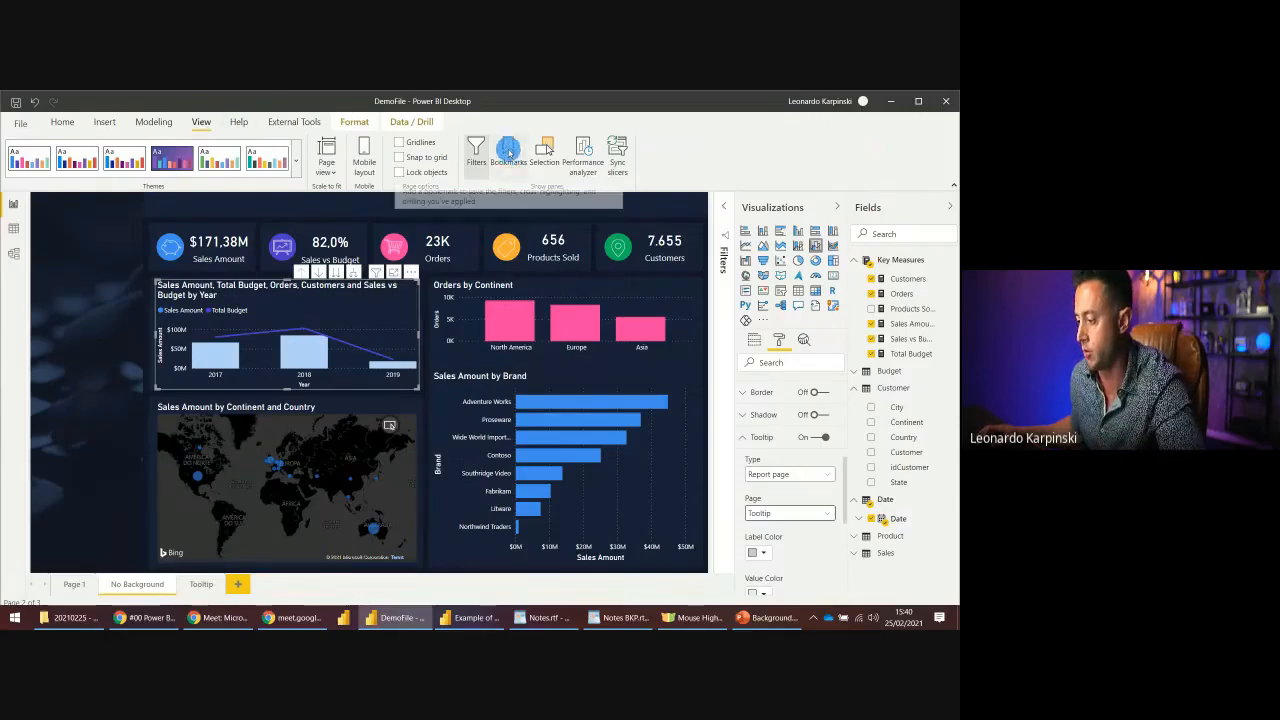
{"action": "left_click", "coordinate": [544, 150]}
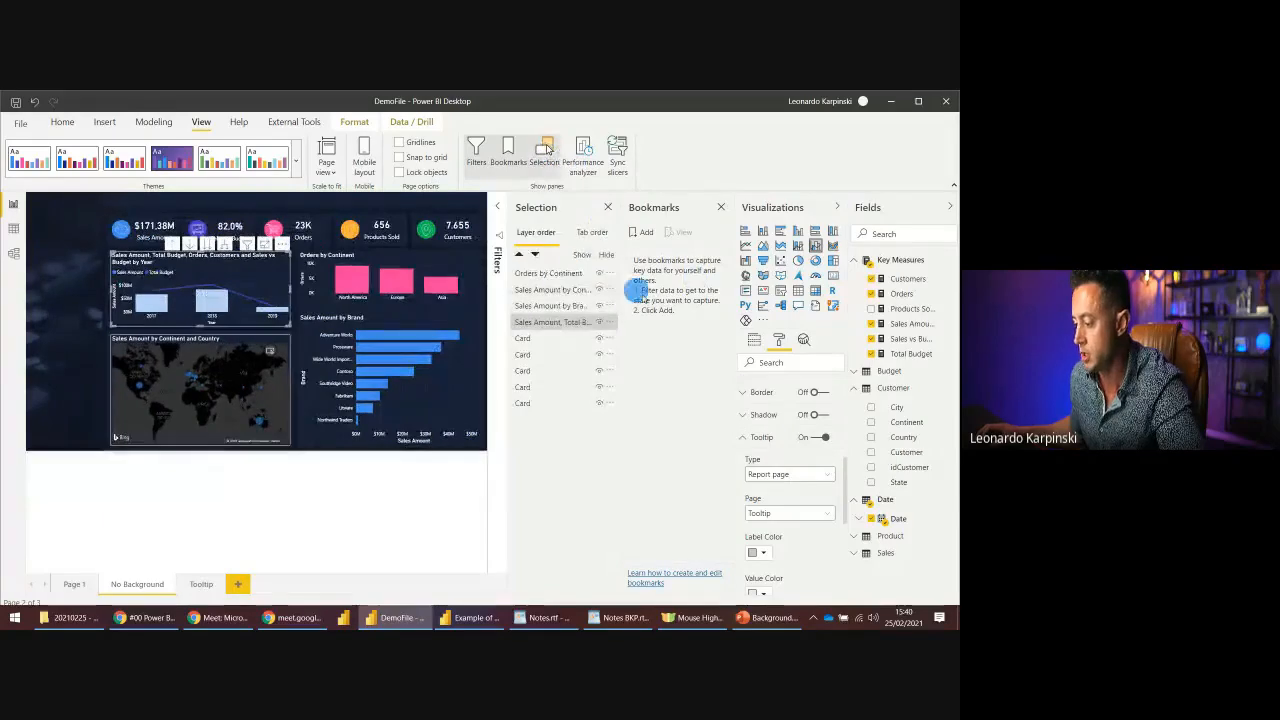
{"action": "left_click", "coordinate": [553, 273]}
{"action": "left_click", "coordinate": [550, 290]}
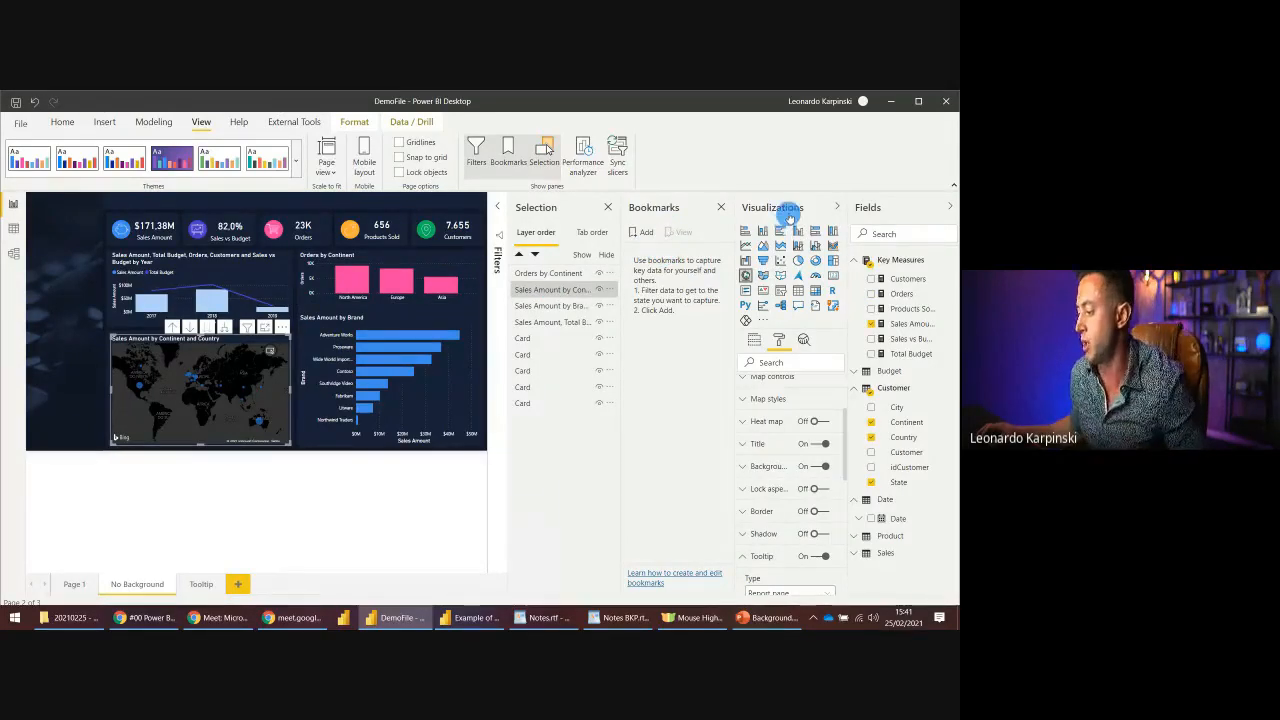
{"action": "left_click", "coordinate": [837, 207]}
{"action": "left_click", "coordinate": [950, 207]}
{"action": "left_click", "coordinate": [90, 385]}
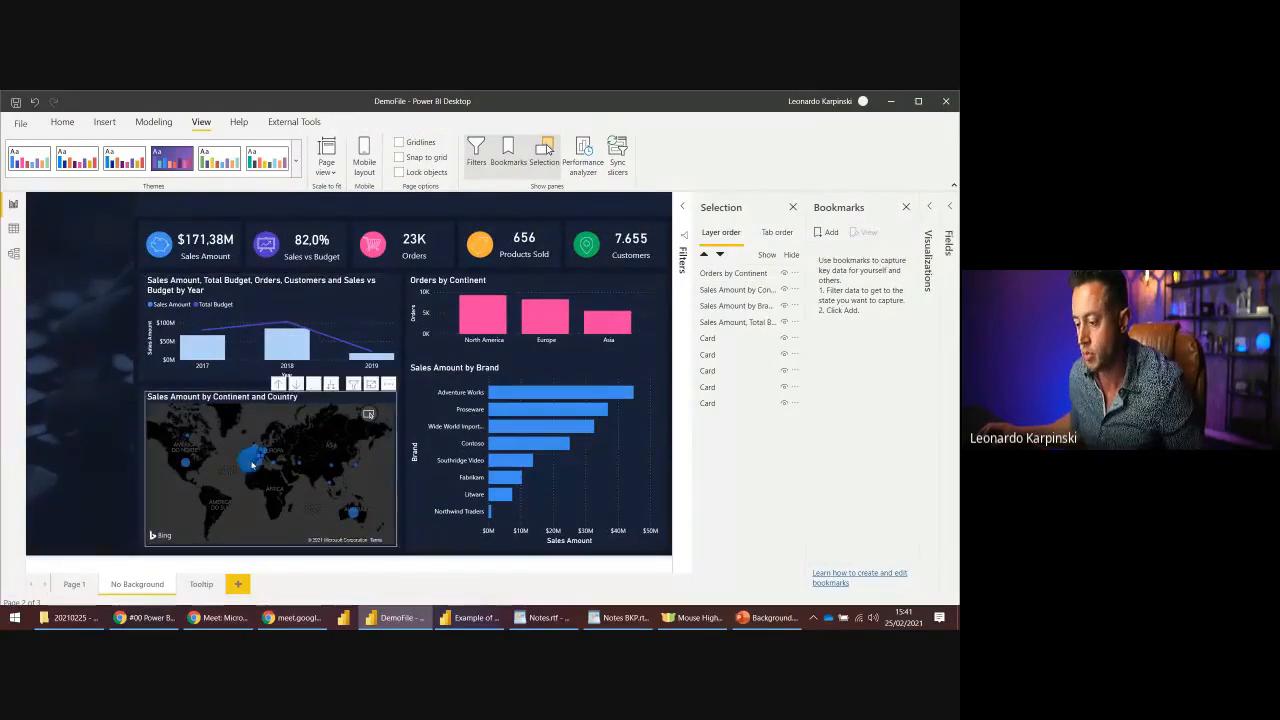
- Duplicate the Sales Amount by Continent and Country map, align the copy over the original, and convert it to a stacked bar chart
{"action": "left_click", "coordinate": [290, 400]}
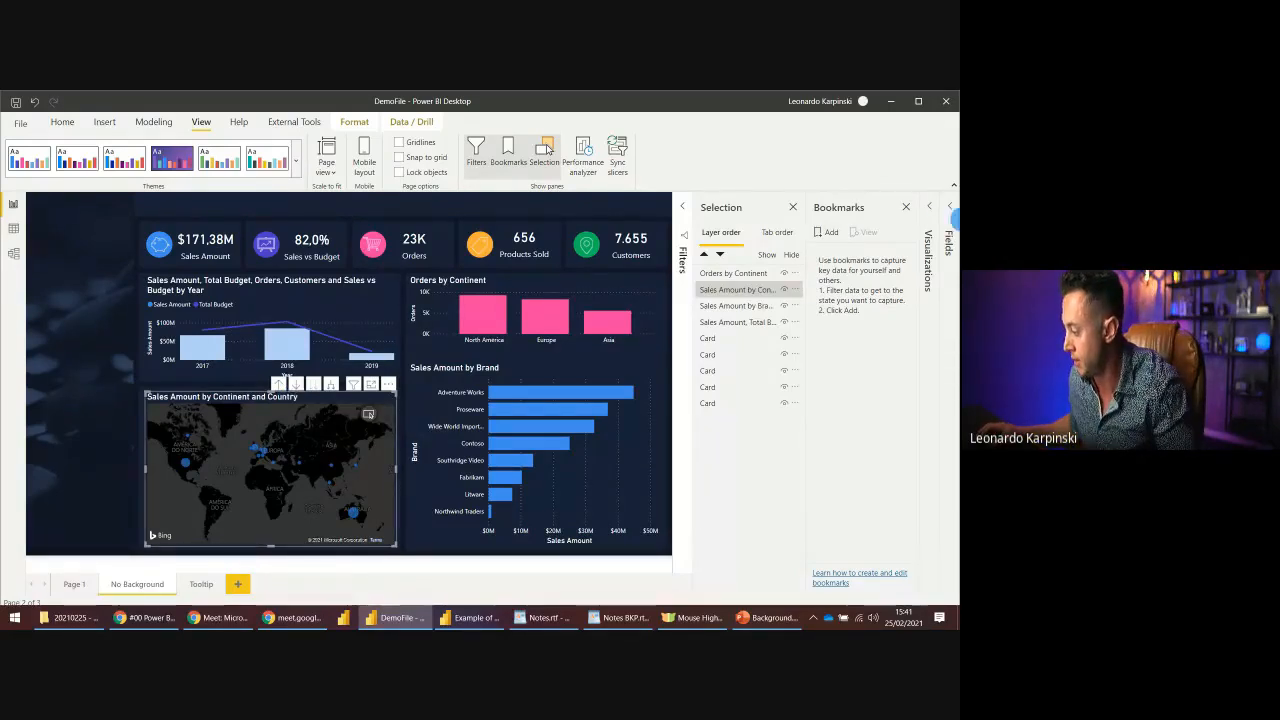
{"action": "left_click", "coordinate": [937, 215]}
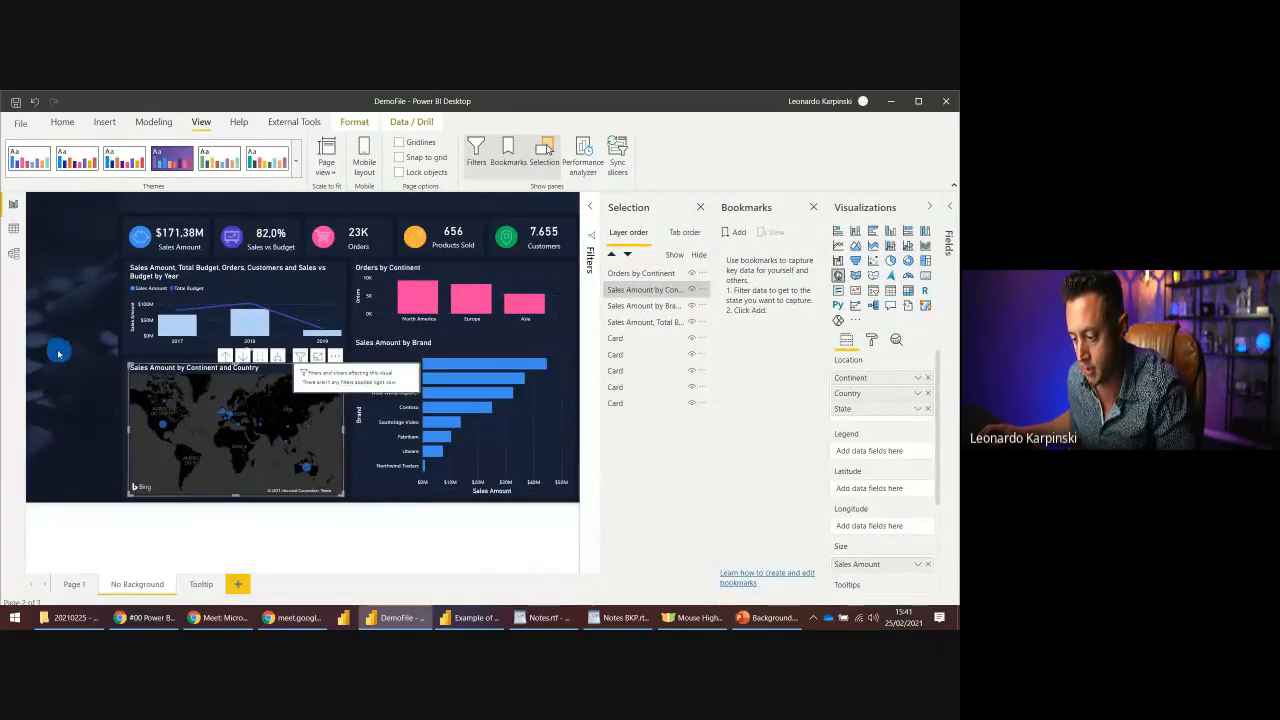
{"action": "key", "text": "ctrl+v"}
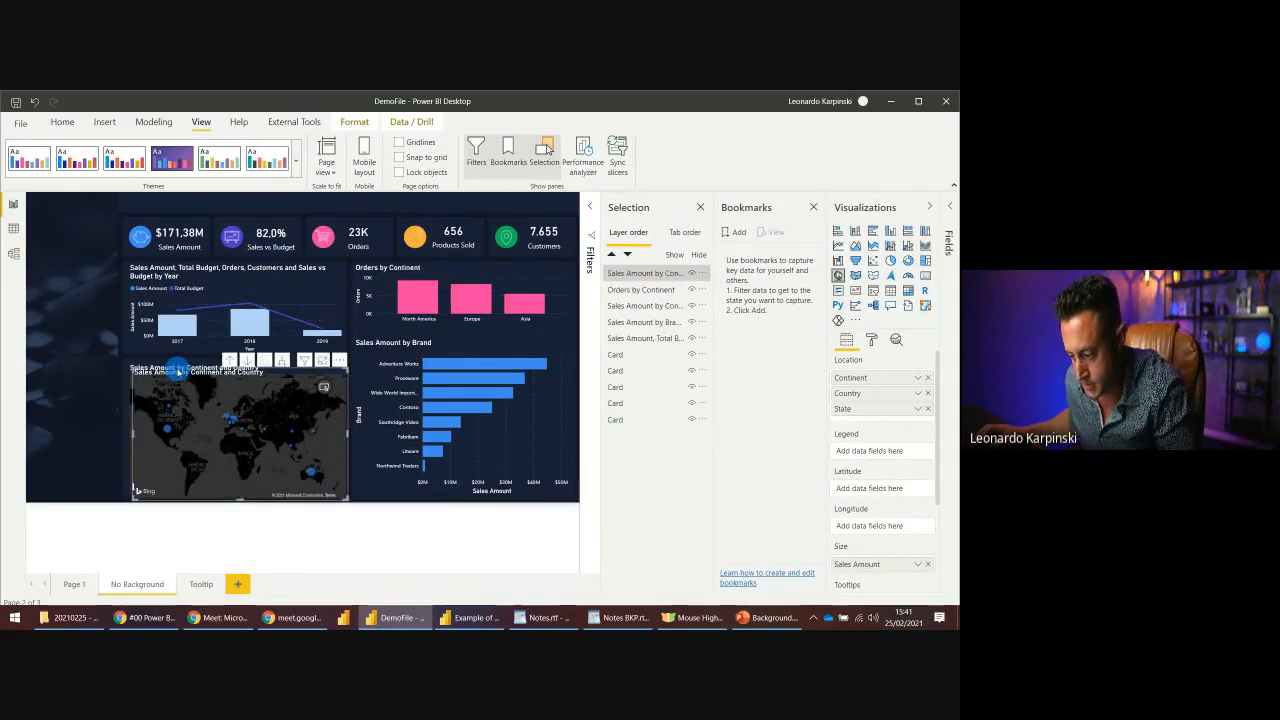
{"action": "left_click_drag", "start_coordinate": [181, 374], "coordinate": [176, 372]}
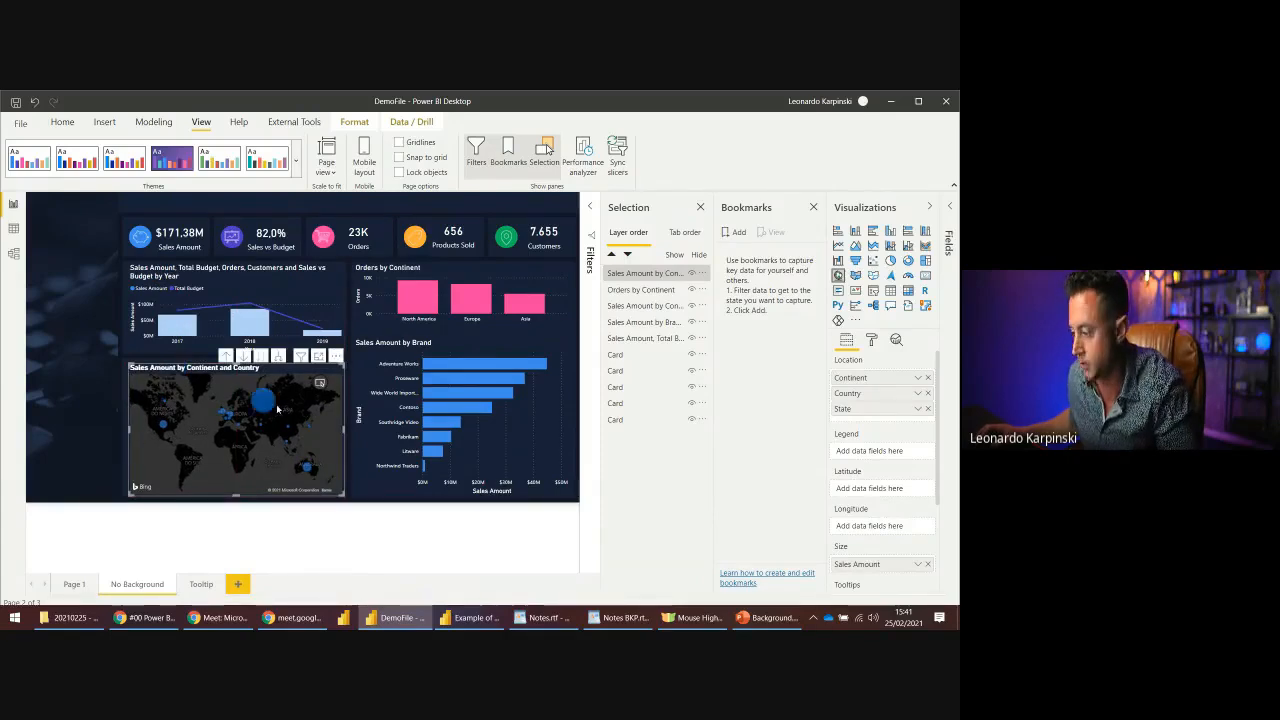
{"action": "left_click", "coordinate": [951, 209]}
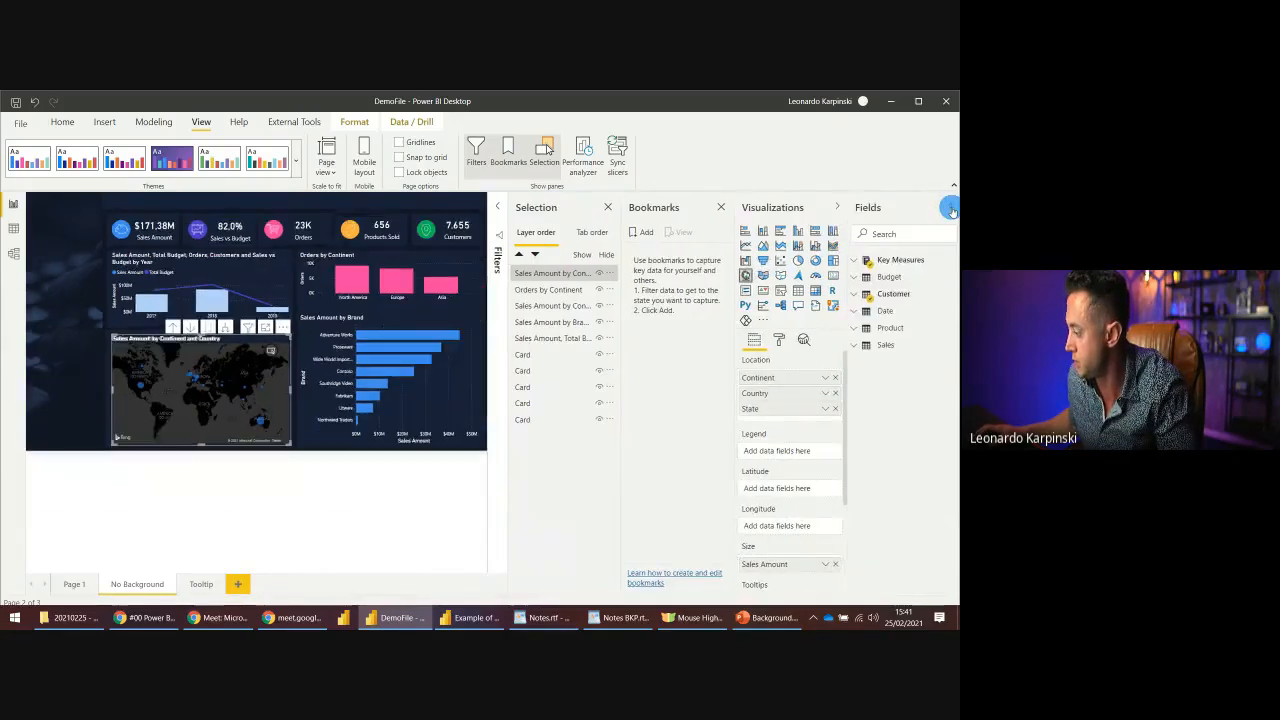
{"action": "left_click", "coordinate": [946, 206]}
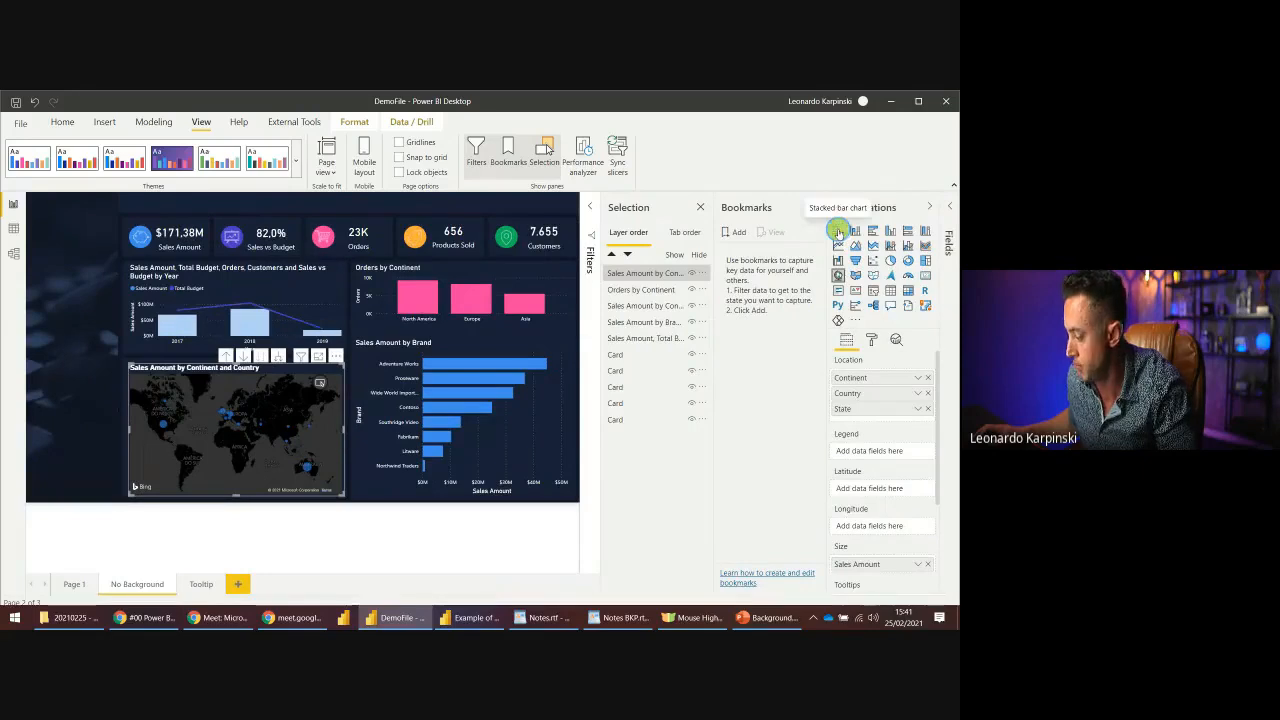
{"action": "left_click", "coordinate": [838, 231]}
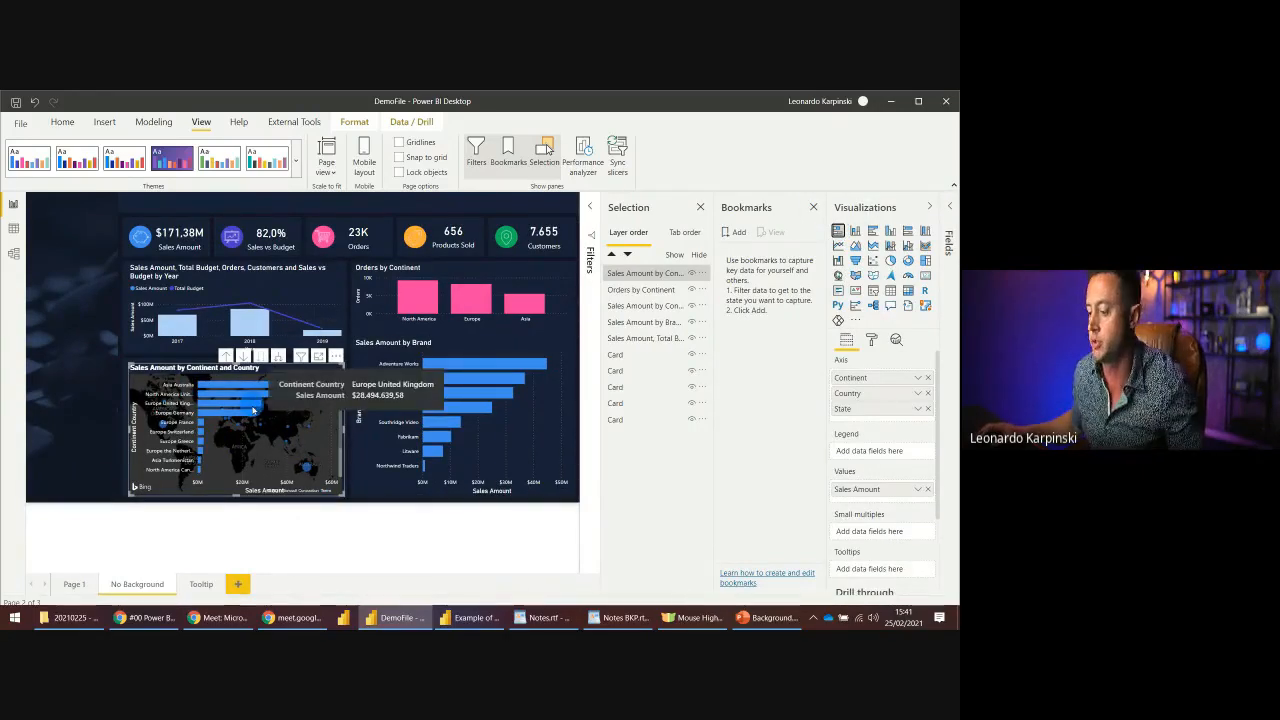
- Add two bookmarks: one with the continent and country bar chart hidden, and one with it shown and the map hidden
{"action": "left_click", "coordinate": [692, 275]}
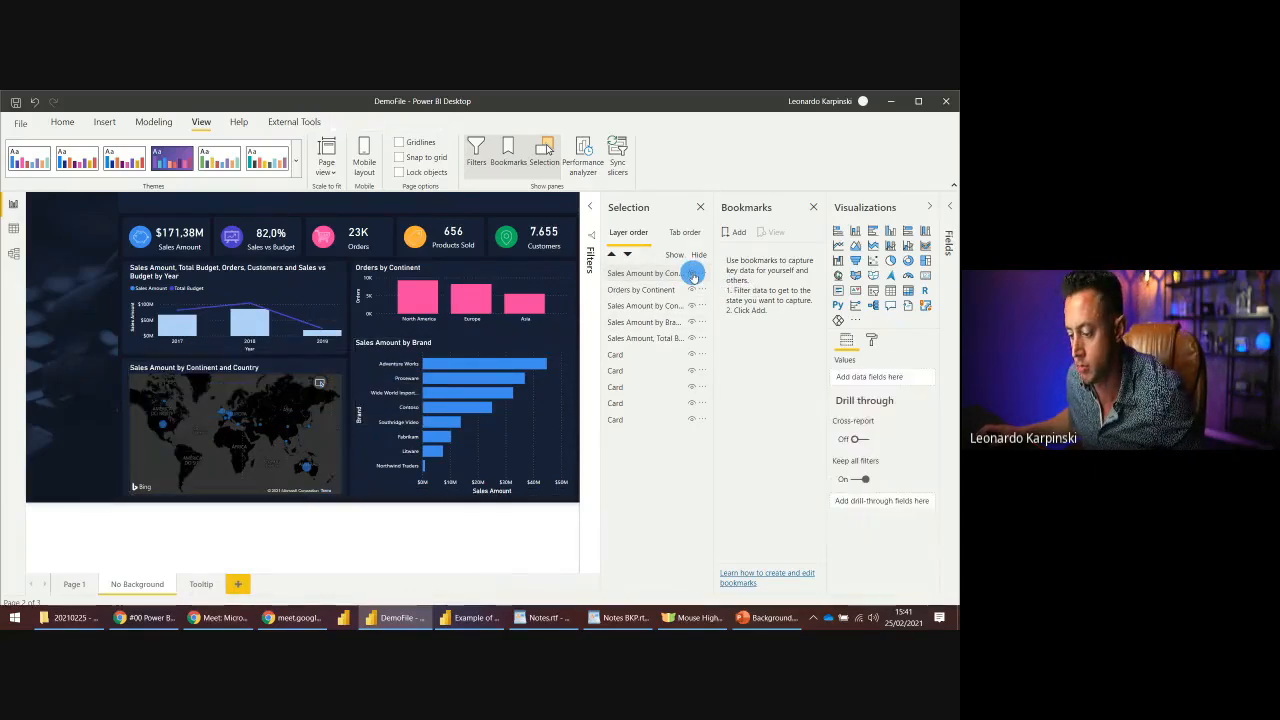
{"action": "left_click", "coordinate": [733, 232]}
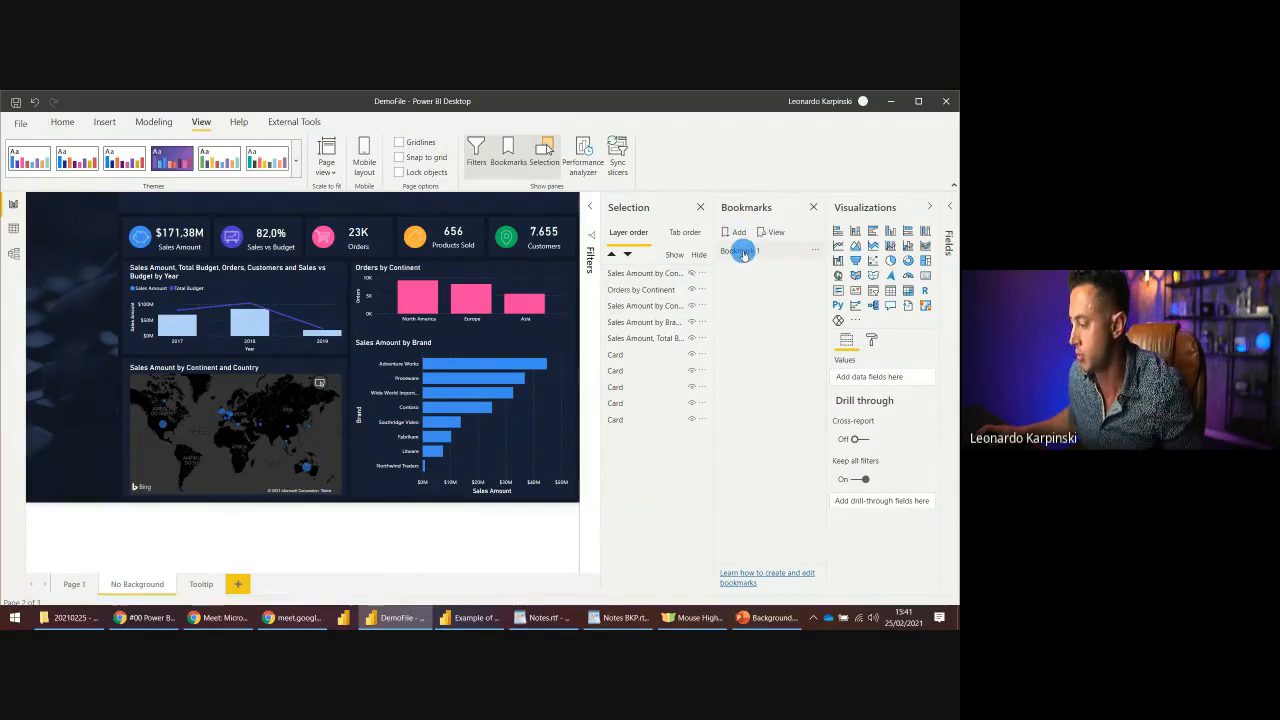
{"action": "left_click", "coordinate": [691, 274]}
{"action": "left_click", "coordinate": [627, 340]}
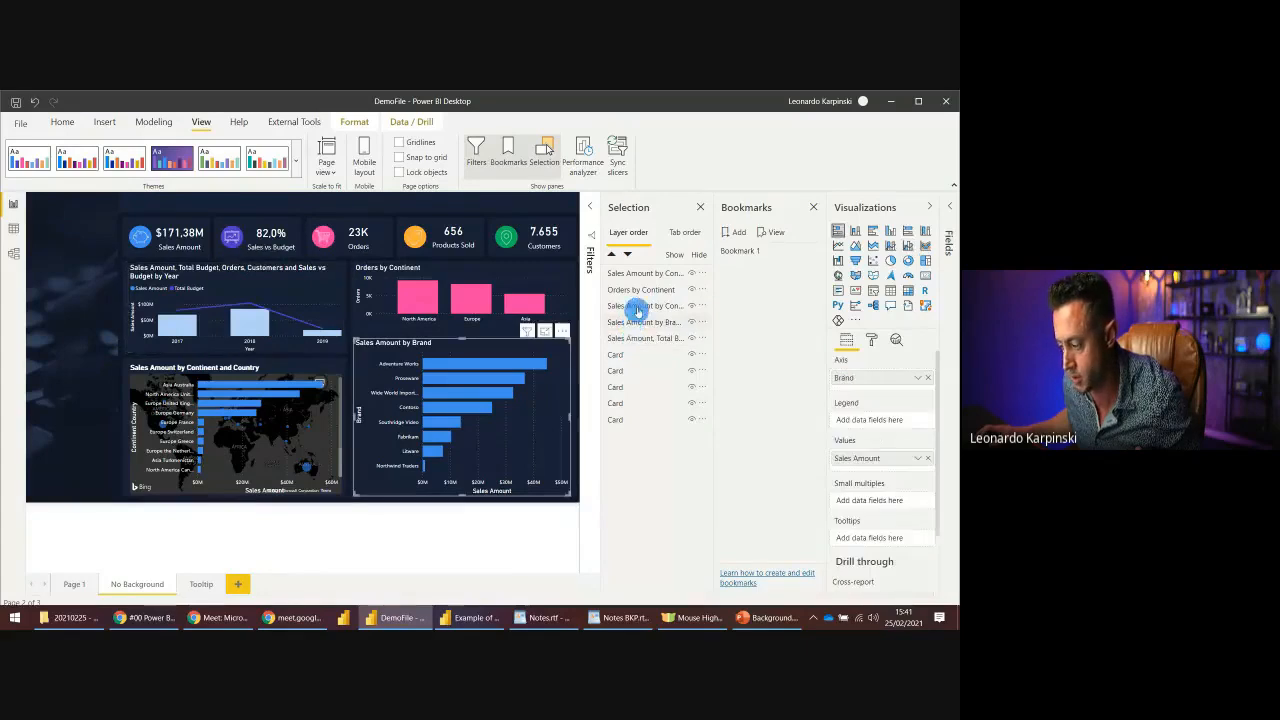
{"action": "left_click", "coordinate": [637, 305]}
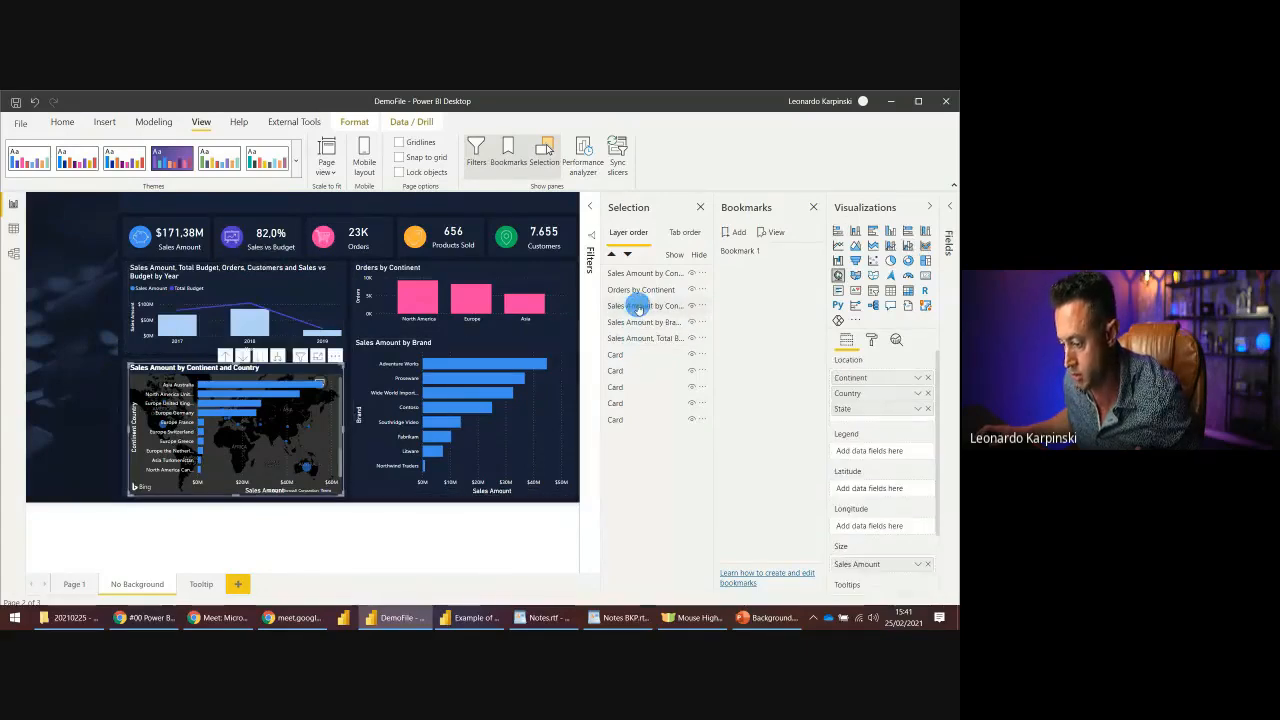
{"action": "left_click", "coordinate": [692, 307]}
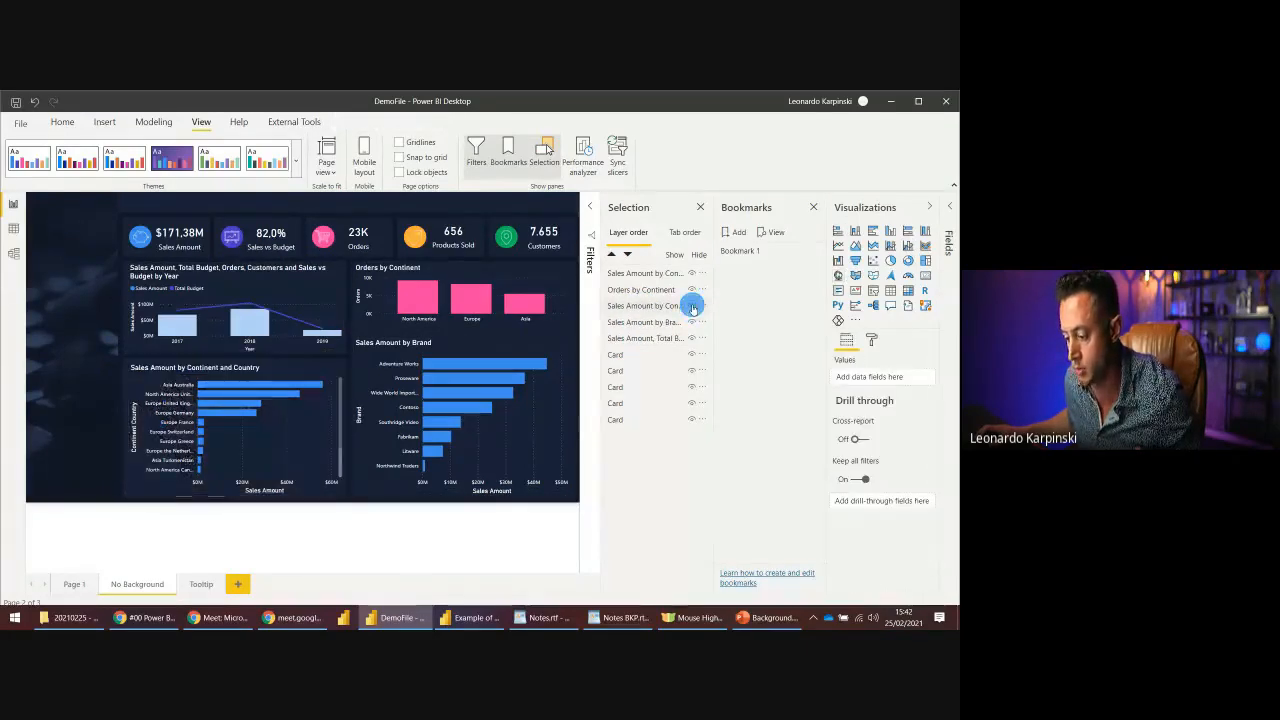
{"action": "left_click", "coordinate": [735, 233]}
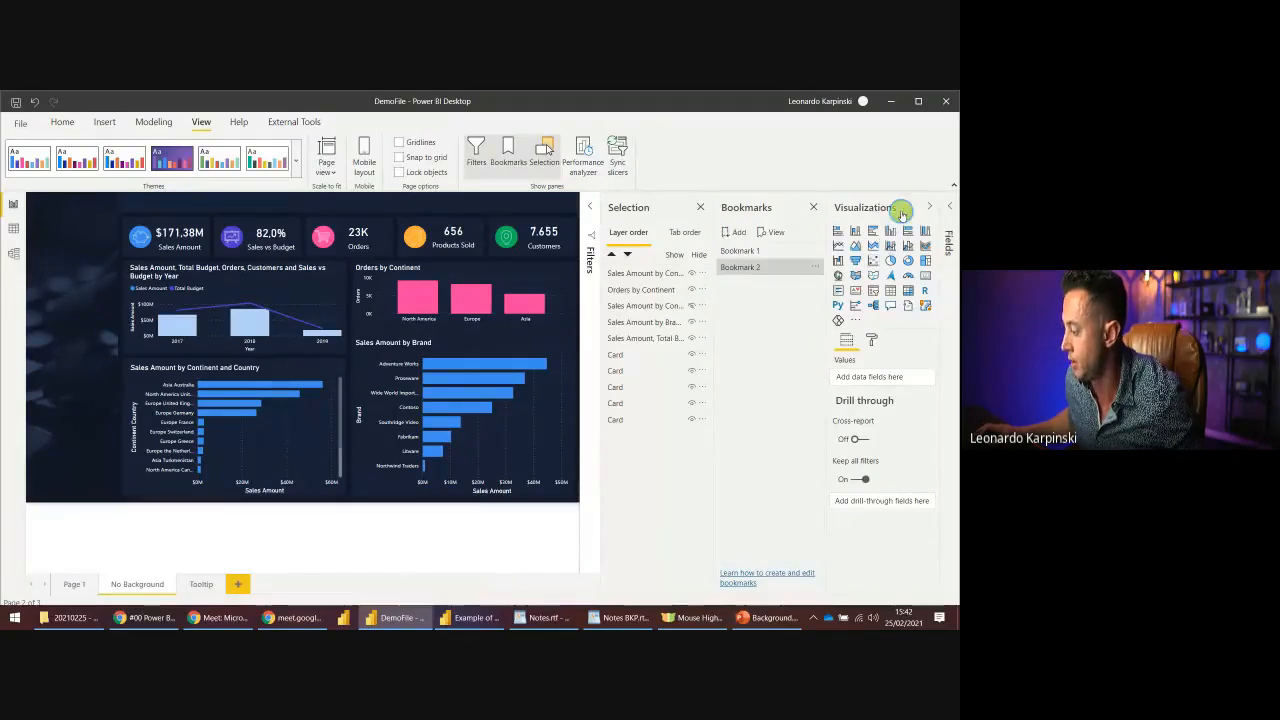
- Test both bookmarks by switching between the map and bar chart views, finishing on Bookmark 1
{"action": "left_click", "coordinate": [902, 212]}
{"action": "left_click", "coordinate": [846, 254]}
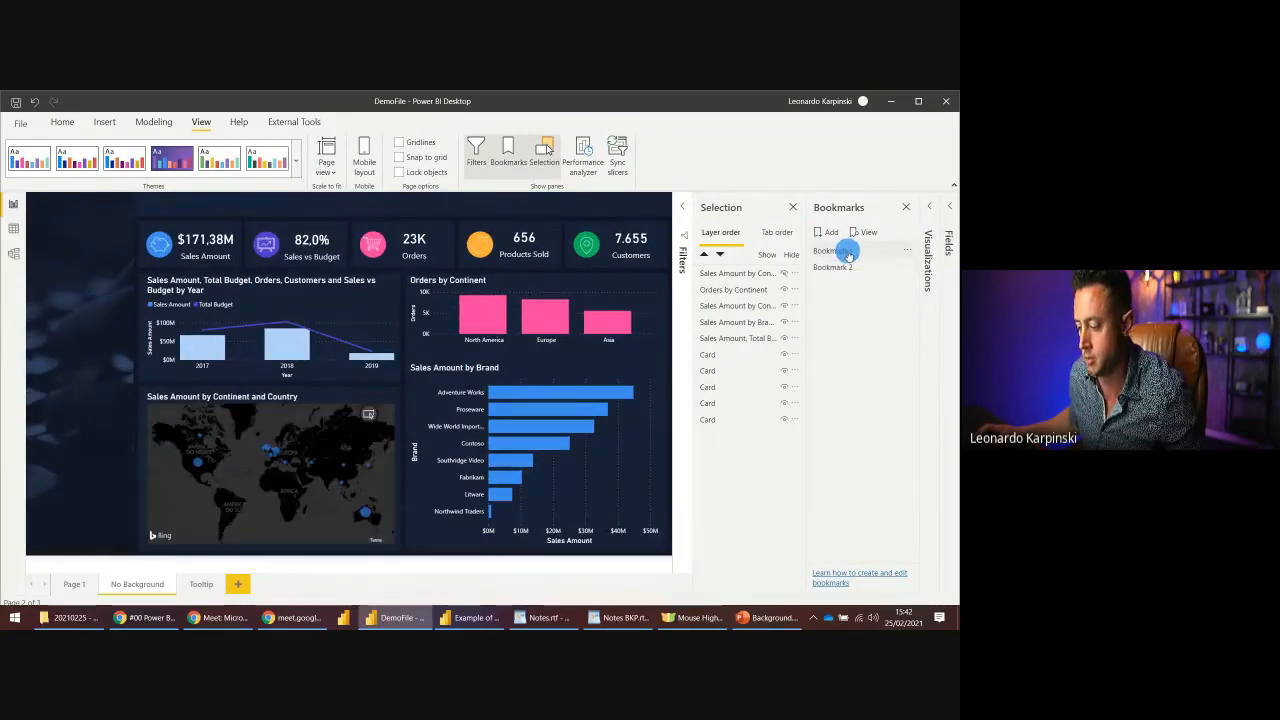
{"action": "left_click", "coordinate": [848, 269]}
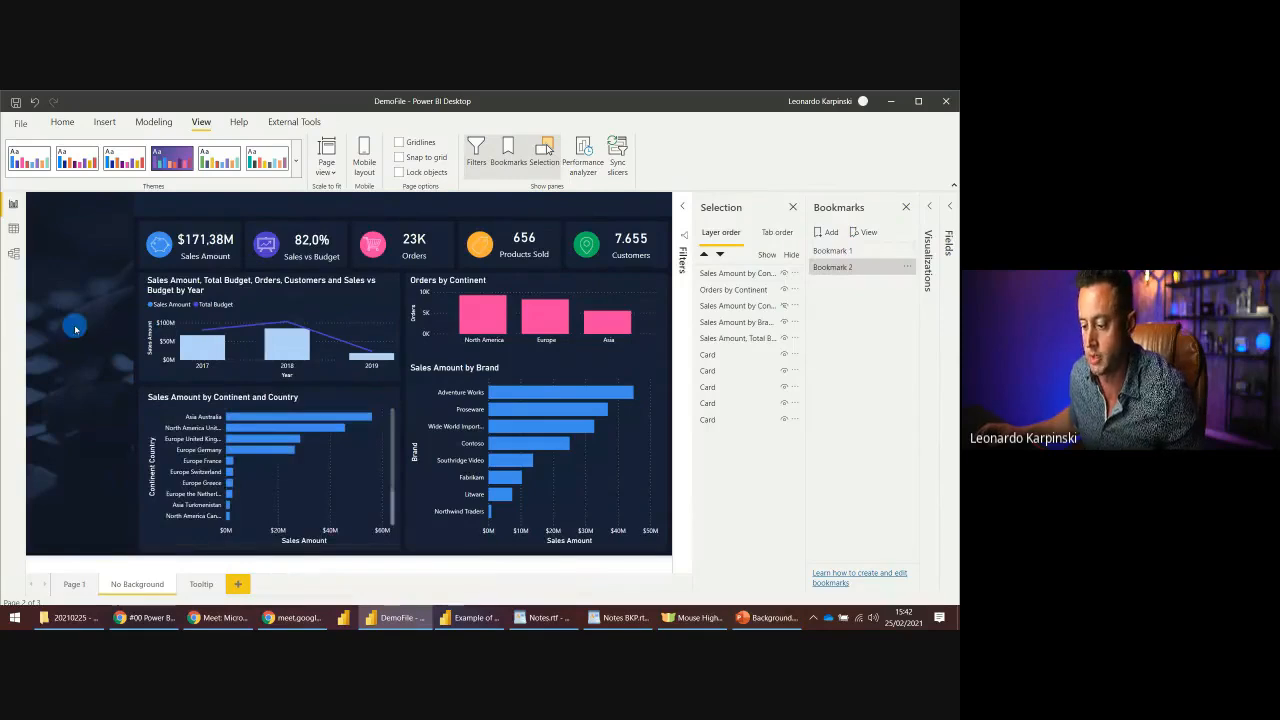
{"action": "left_click", "coordinate": [849, 268]}
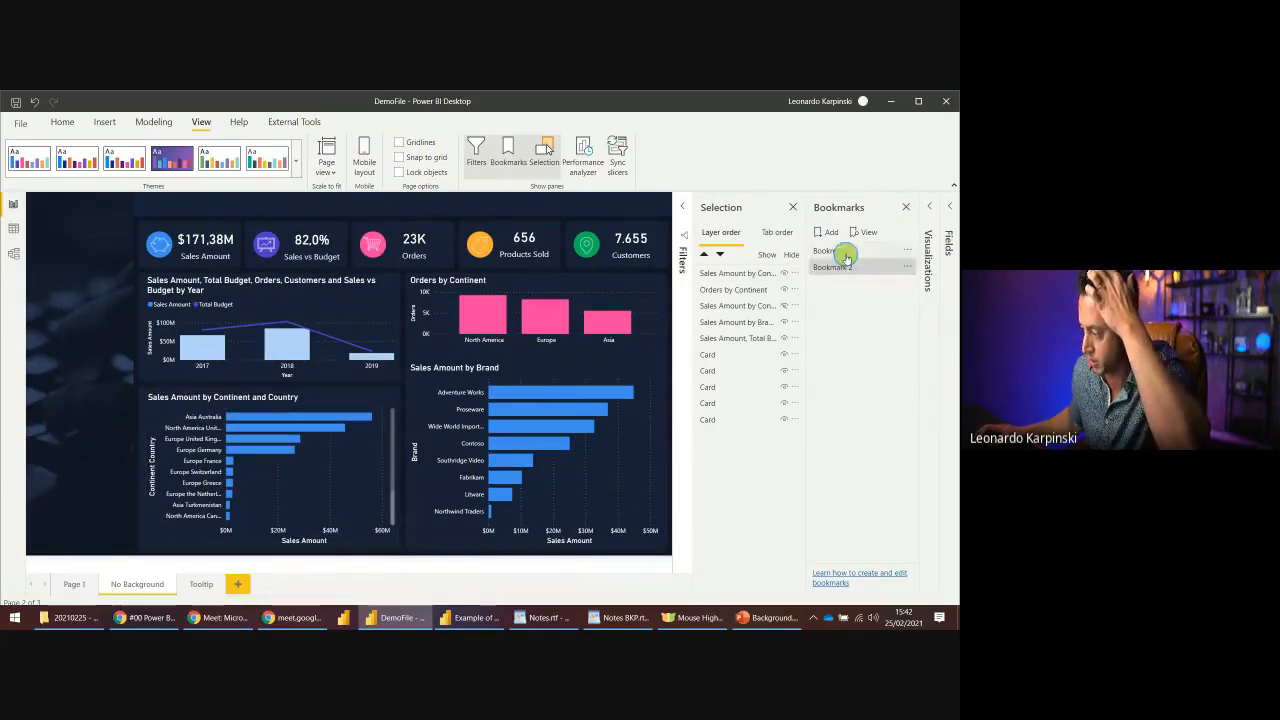
{"action": "left_click", "coordinate": [847, 251]}
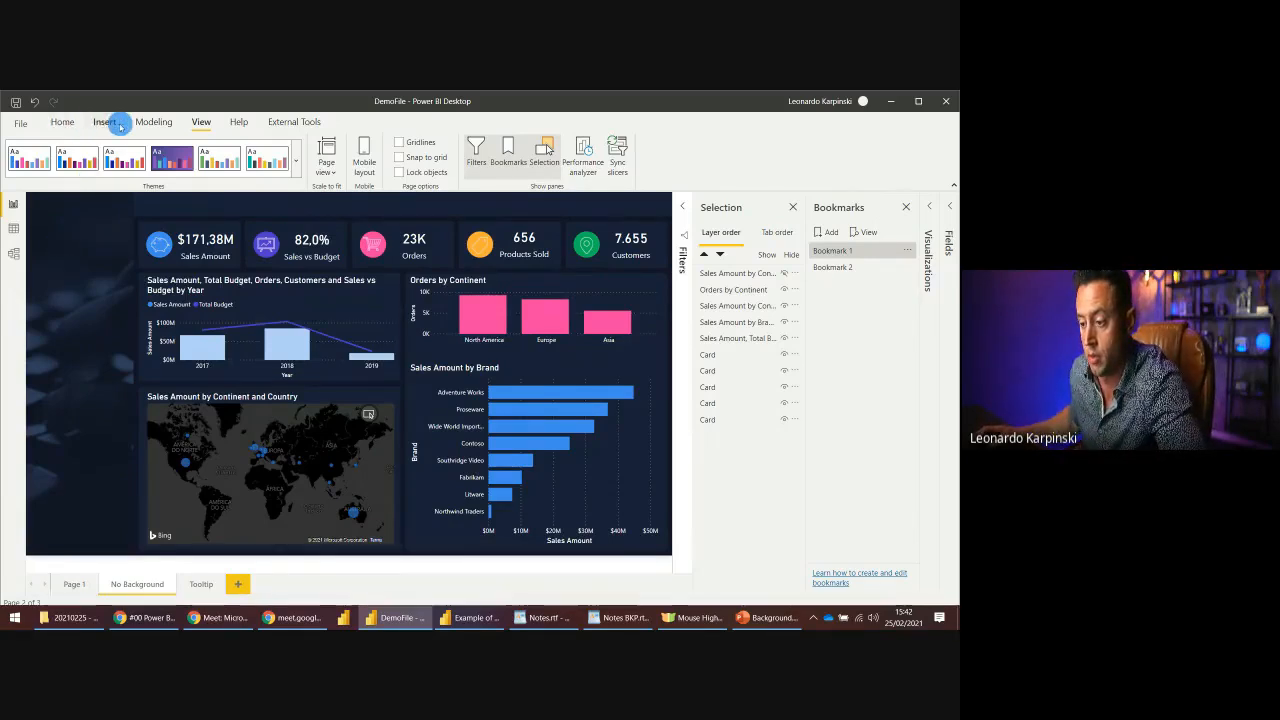
- Insert a blank button and place it in the empty margin beside the charts on the No Background page
{"action": "left_click", "coordinate": [106, 123]}
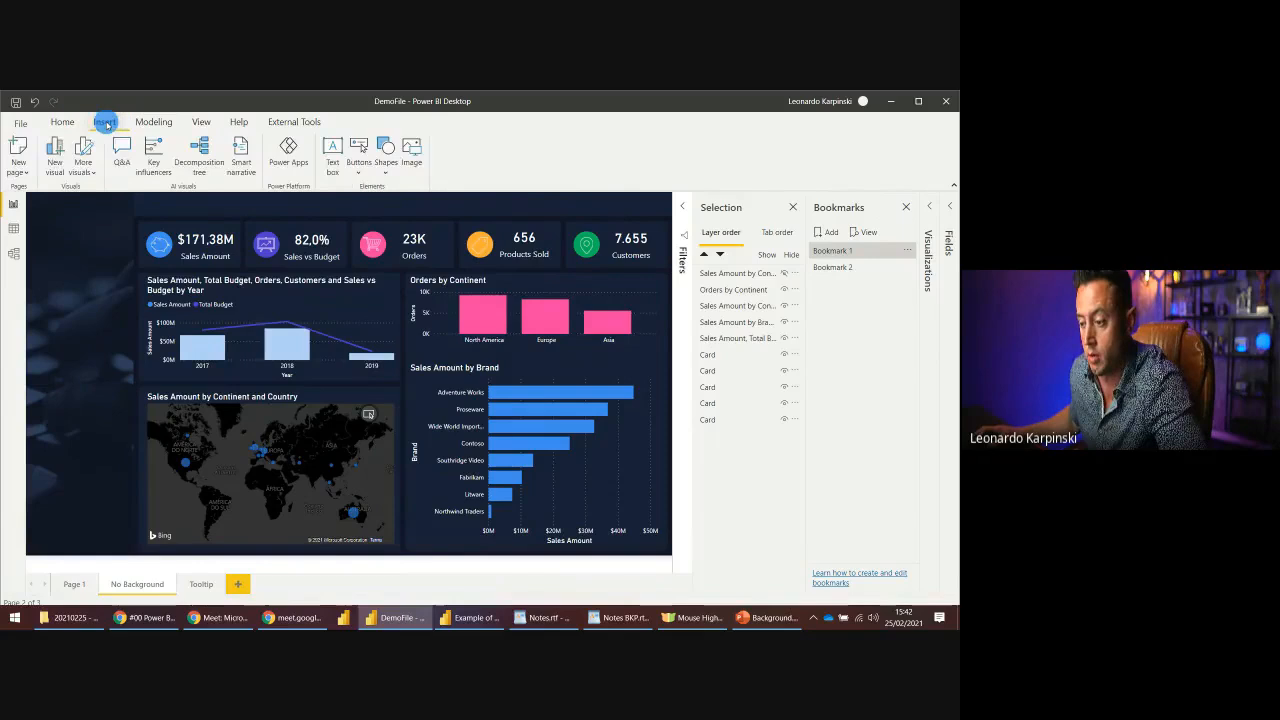
{"action": "left_click", "coordinate": [369, 163]}
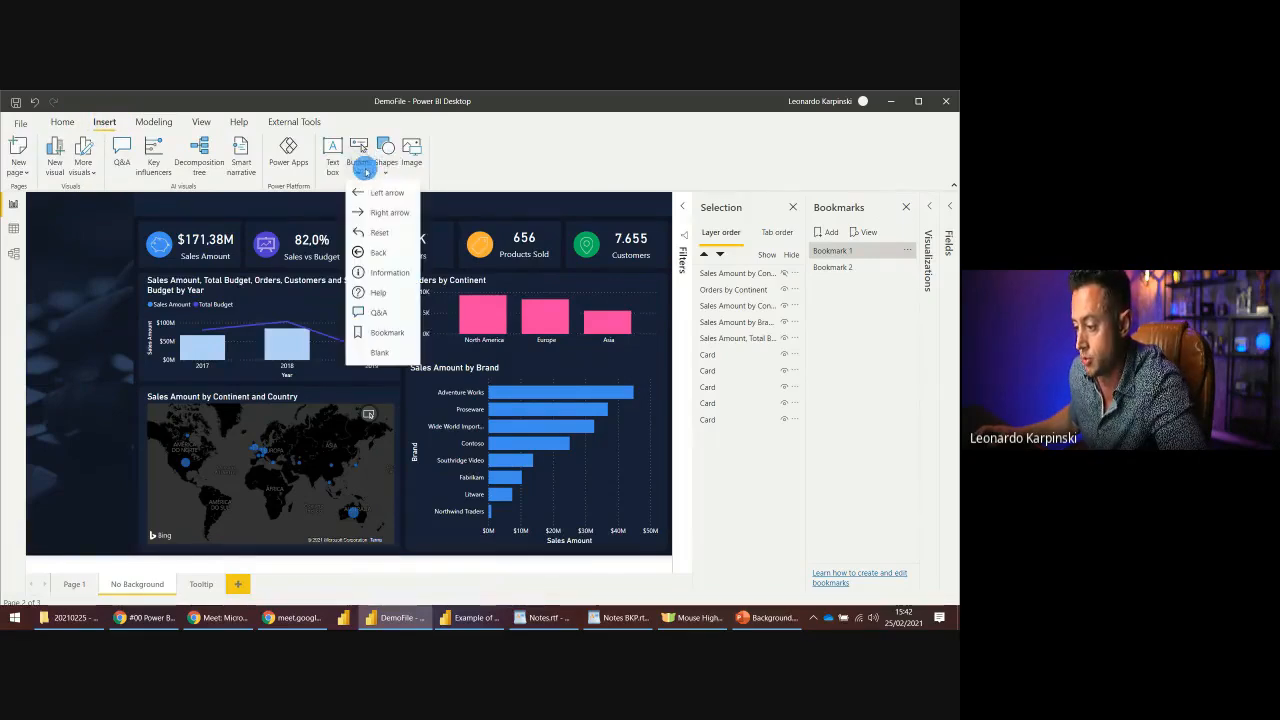
{"action": "left_click", "coordinate": [386, 352]}
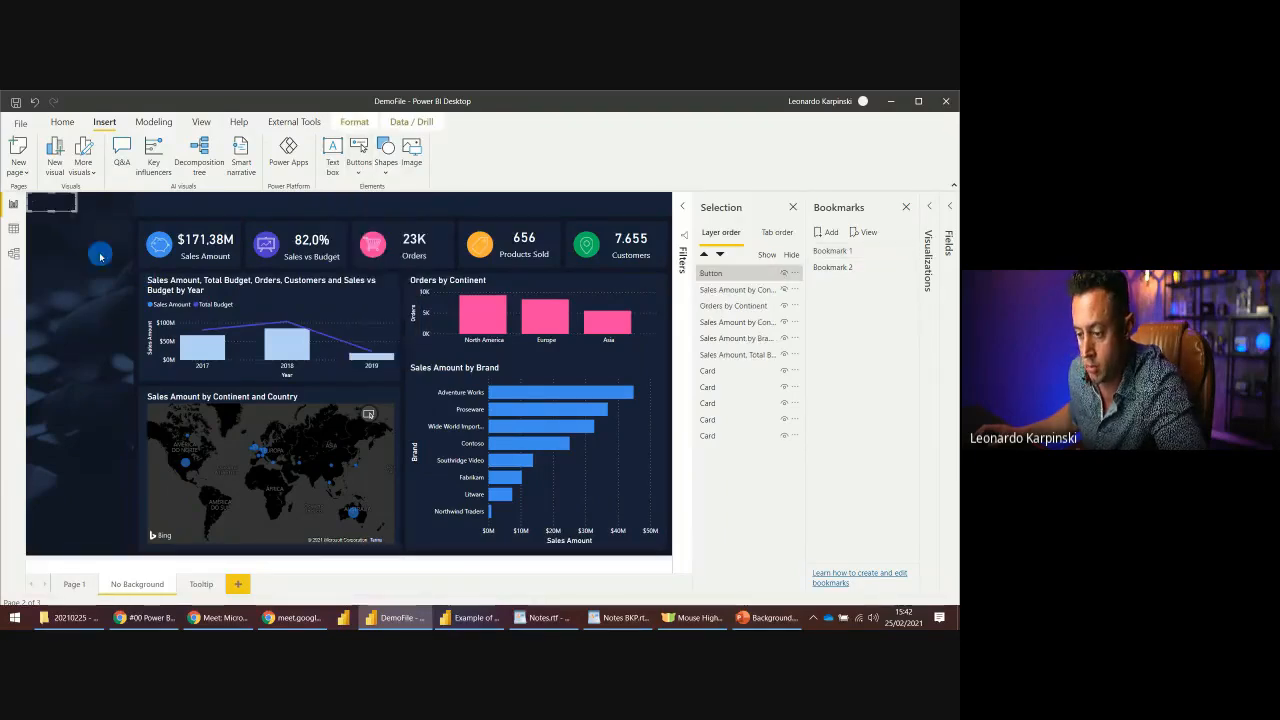
{"action": "left_click_drag", "start_coordinate": [76, 211], "coordinate": [91, 403]}
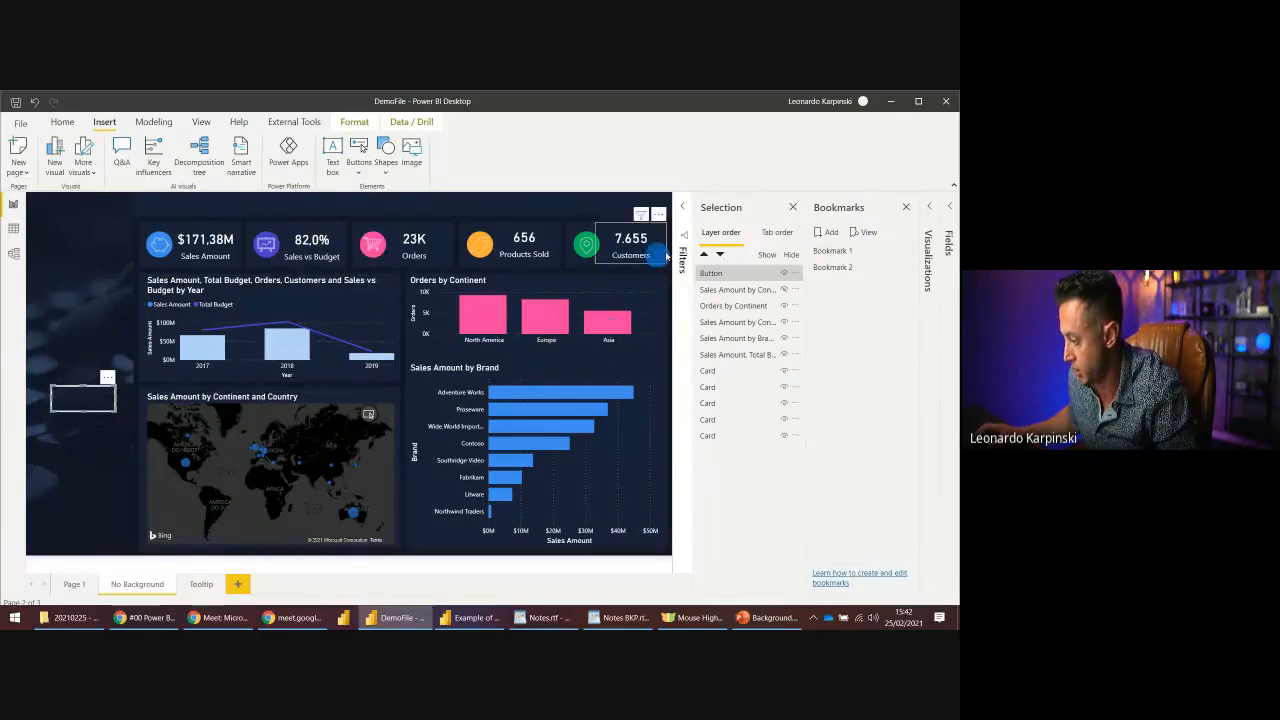
- Turn on the button's text and set it to "Change Visuals"
{"action": "left_click", "coordinate": [938, 211]}
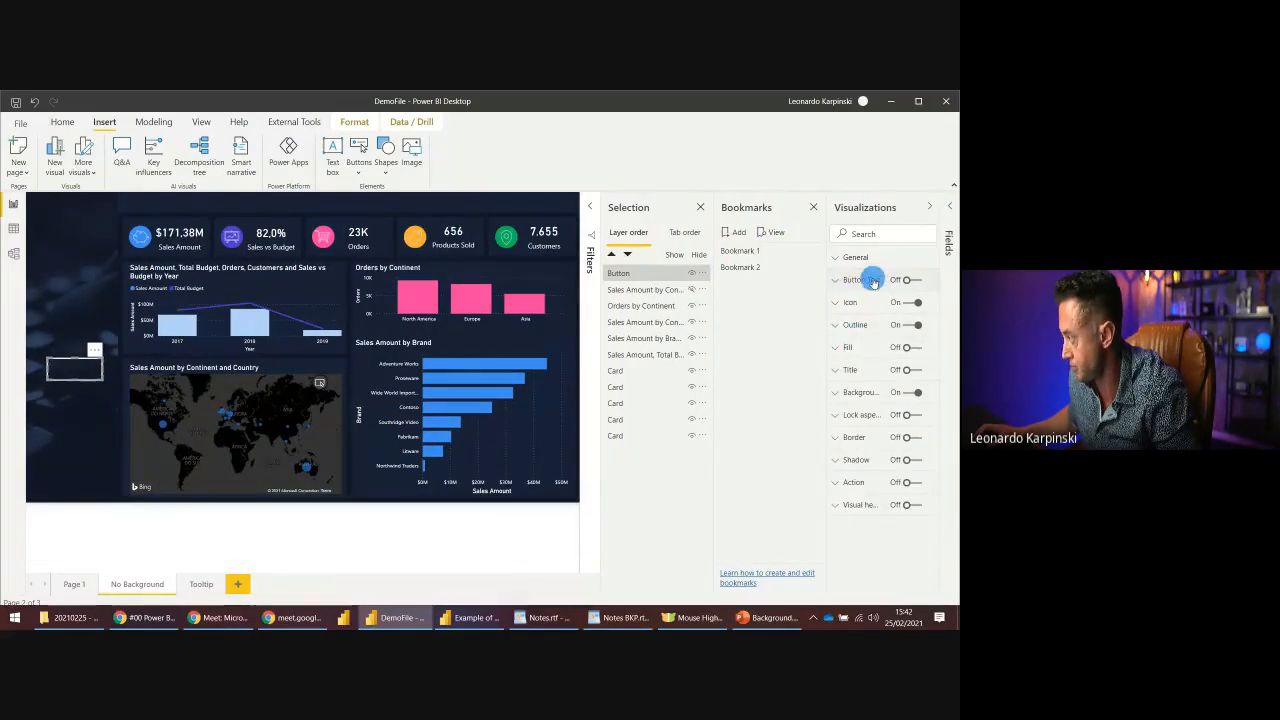
{"action": "left_click", "coordinate": [905, 280]}
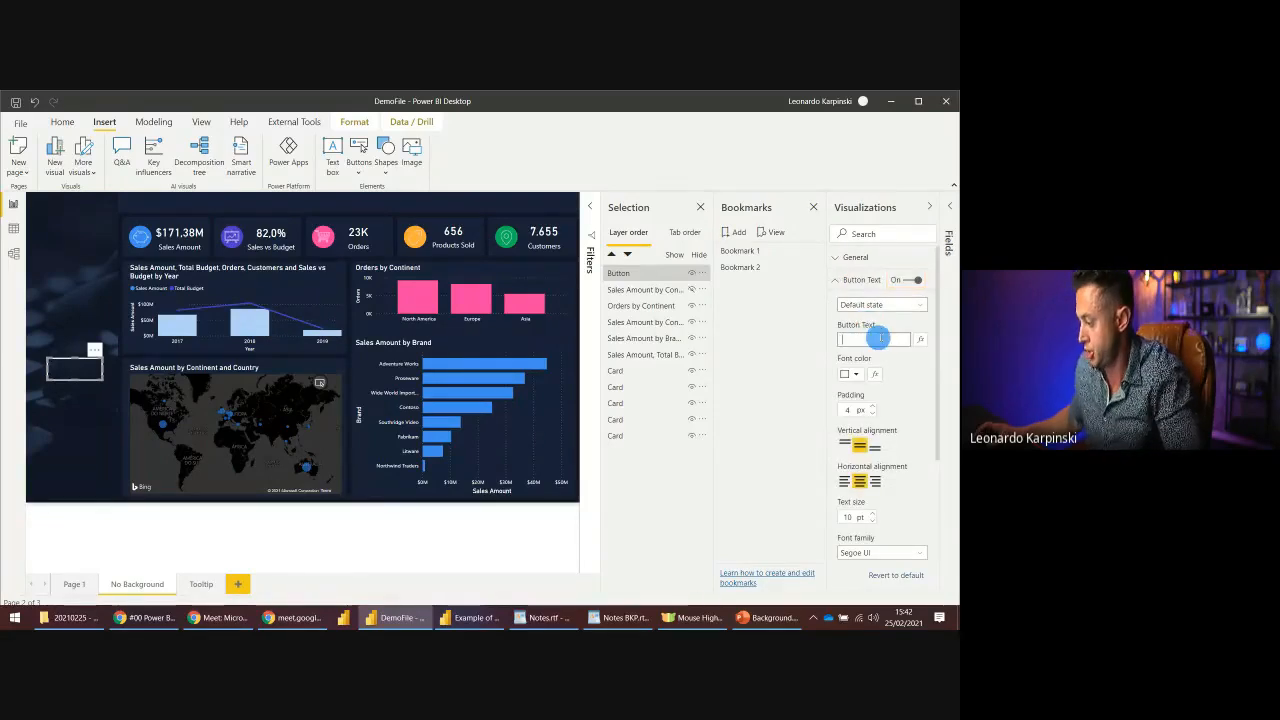
{"action": "type", "text": "Change Visuals"}
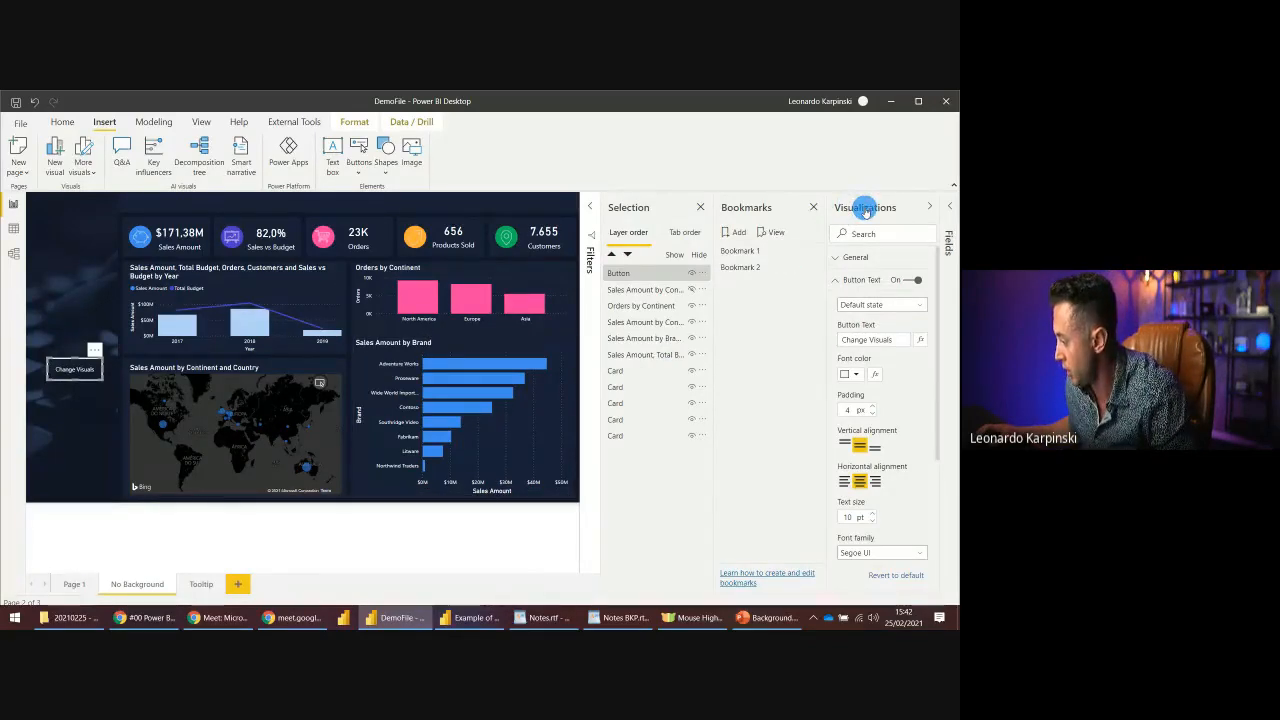
{"action": "left_click", "coordinate": [860, 280]}
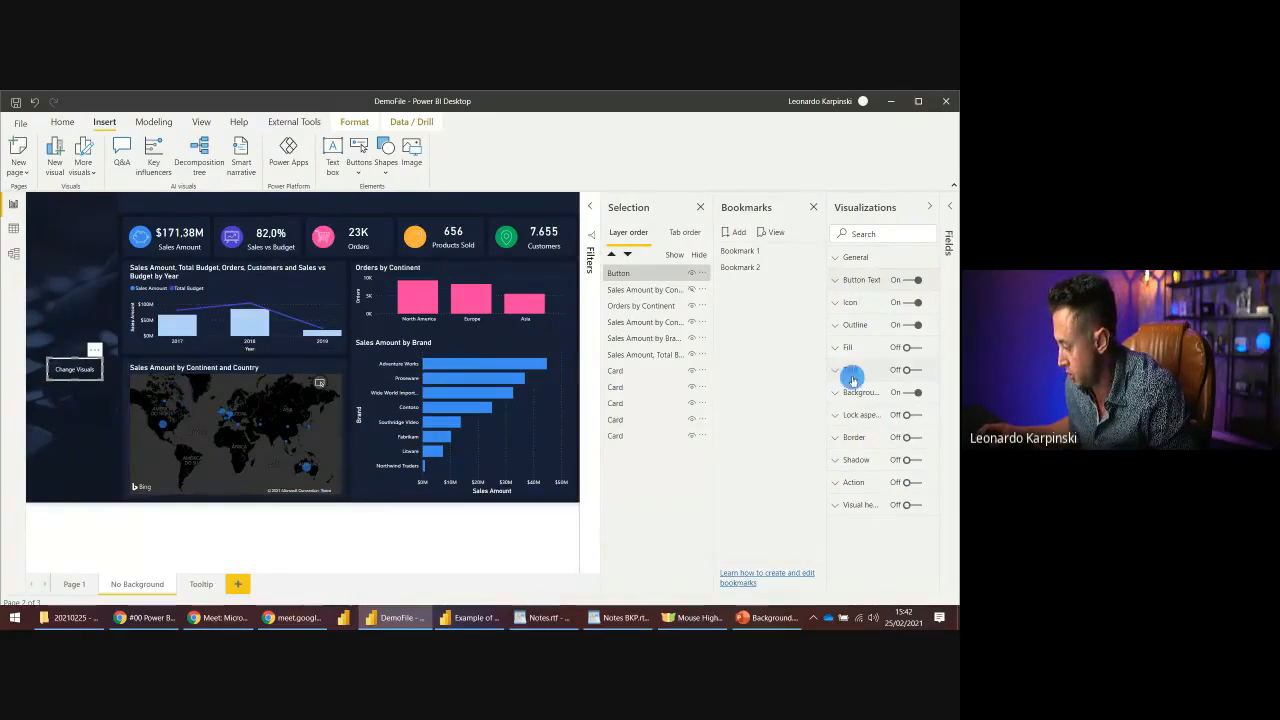
- Turn on the Change Visuals button's action with type Bookmark targeting Bookmark 2, and test the button
{"action": "left_click", "coordinate": [858, 482]}
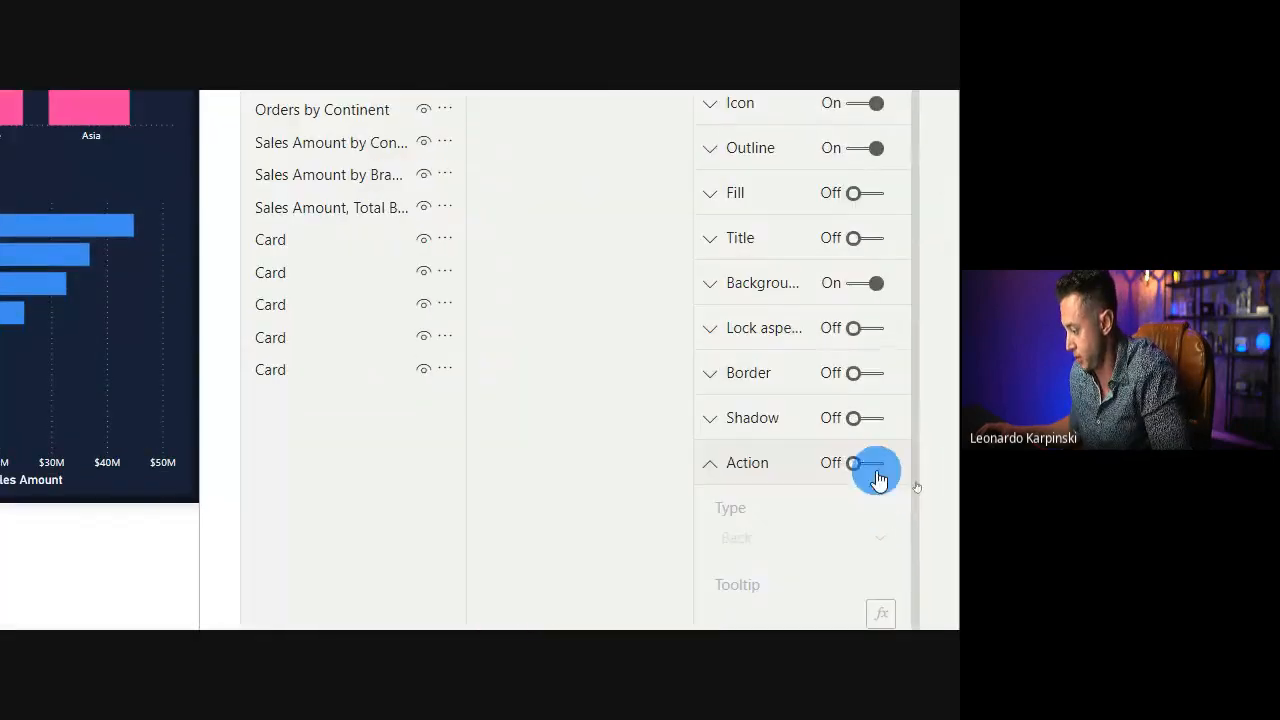
{"action": "left_click", "coordinate": [906, 485]}
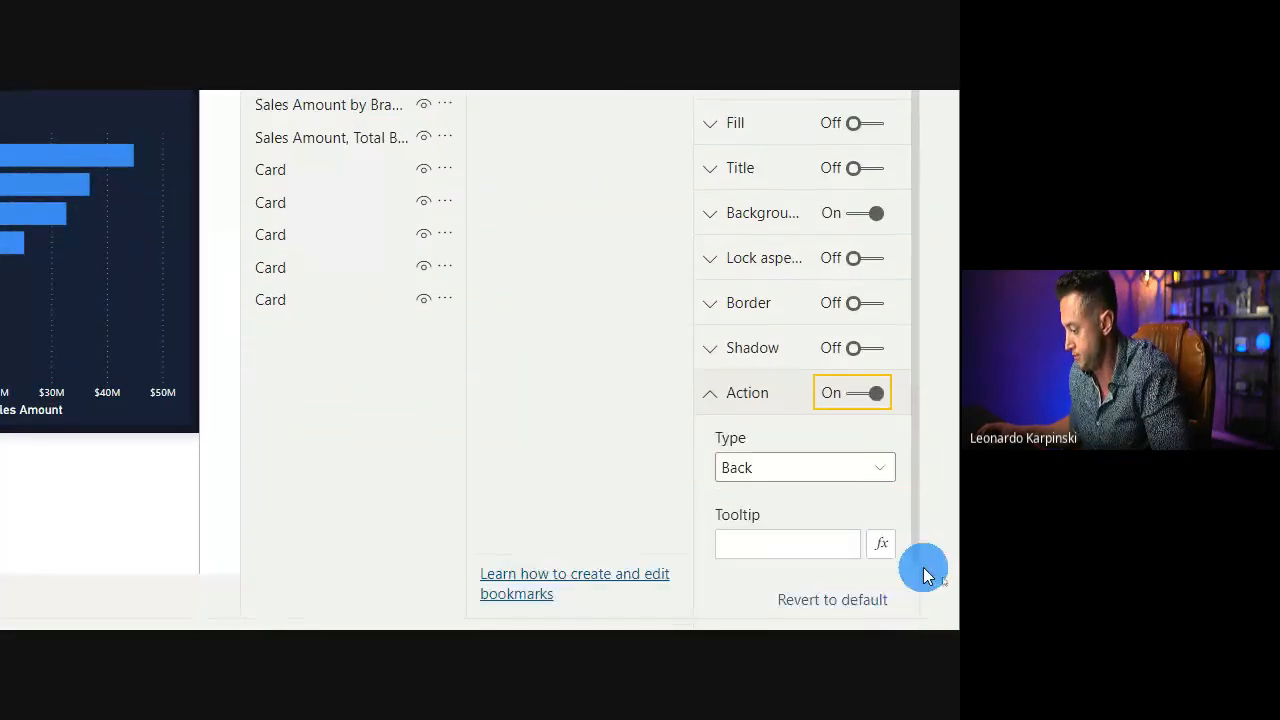
{"action": "left_click", "coordinate": [820, 470]}
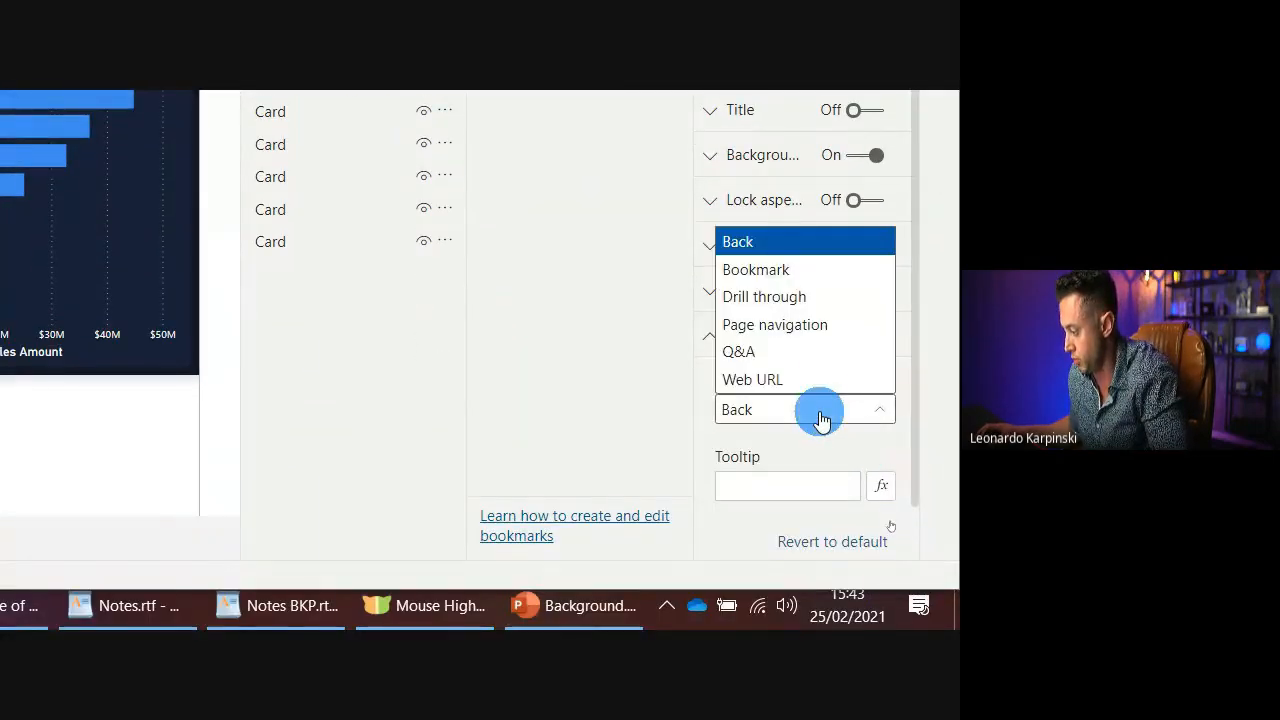
{"action": "left_click", "coordinate": [811, 279]}
{"action": "scroll", "coordinate": [790, 495], "scroll_direction": "down", "scroll_amount": 1}
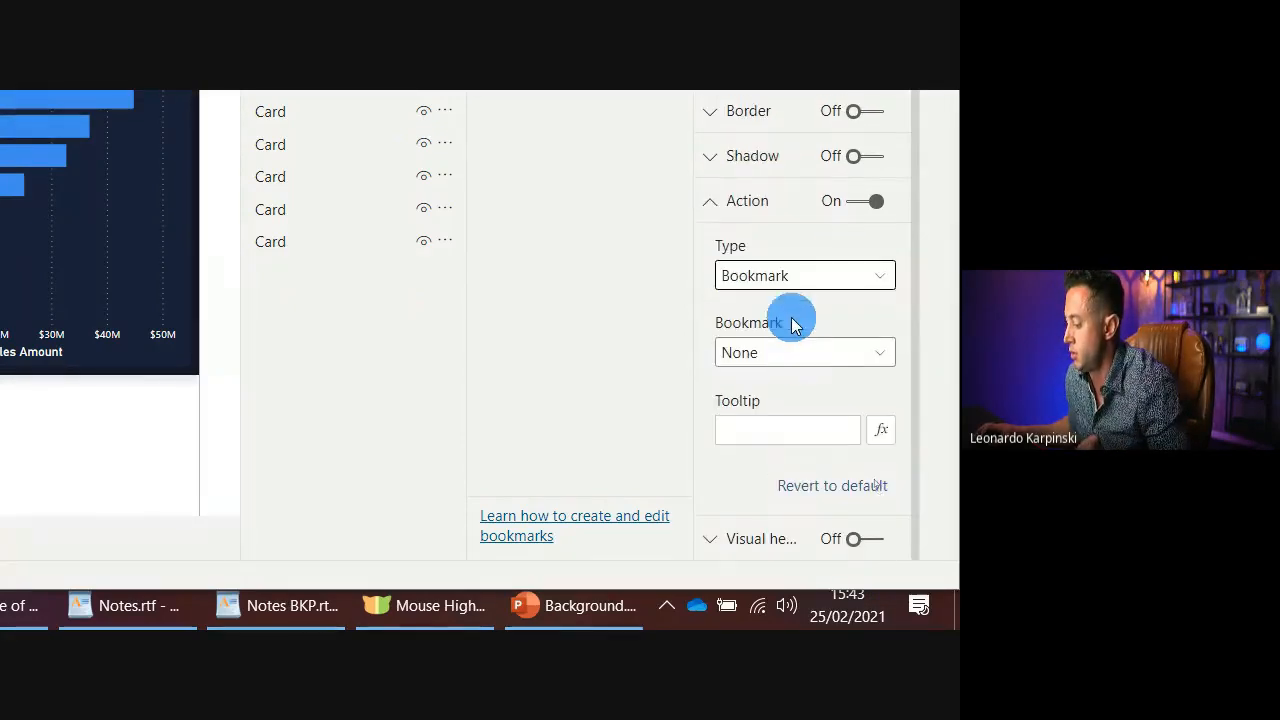
{"action": "left_click", "coordinate": [782, 355]}
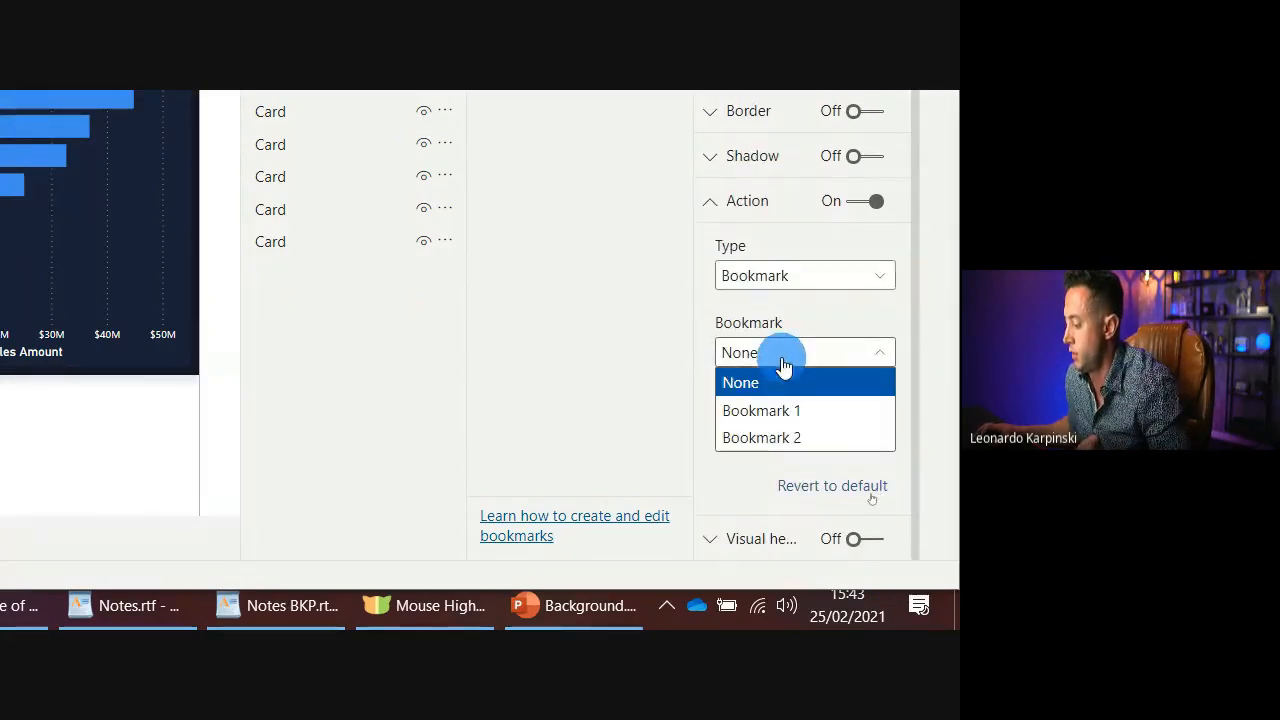
{"action": "left_click", "coordinate": [796, 440]}
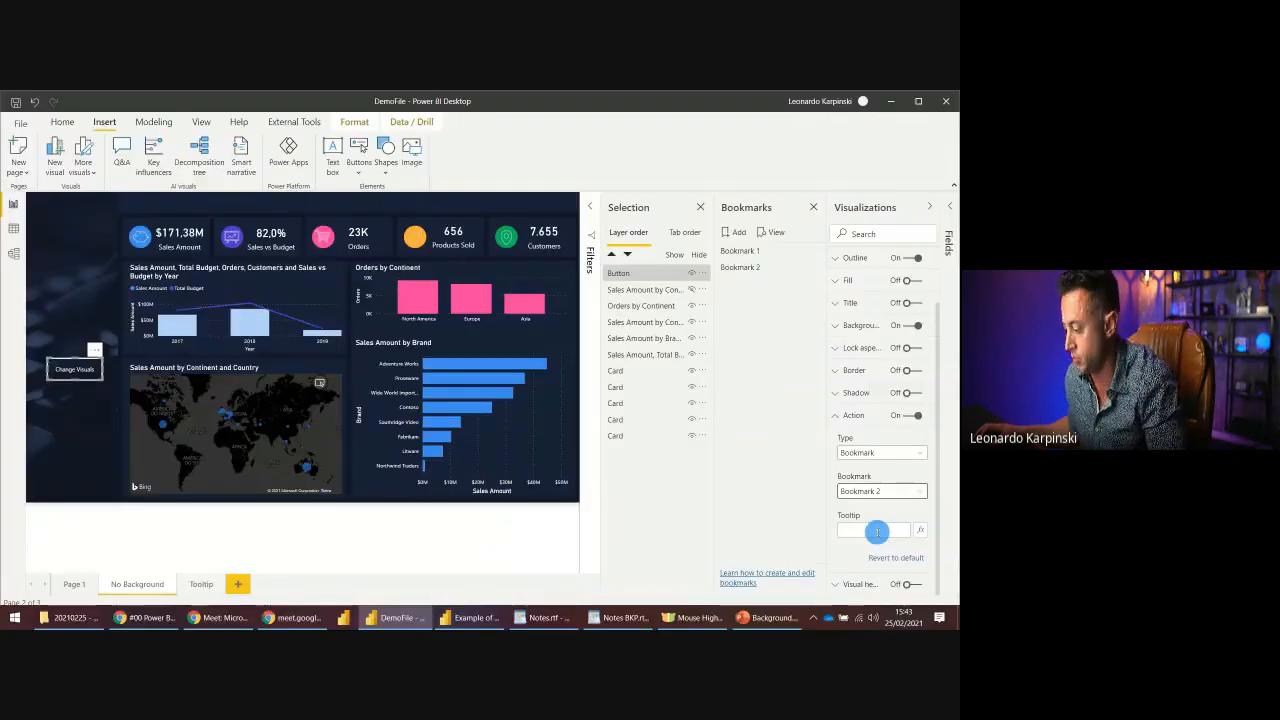
{"action": "left_click", "coordinate": [75, 370], "text": "ctrl"}
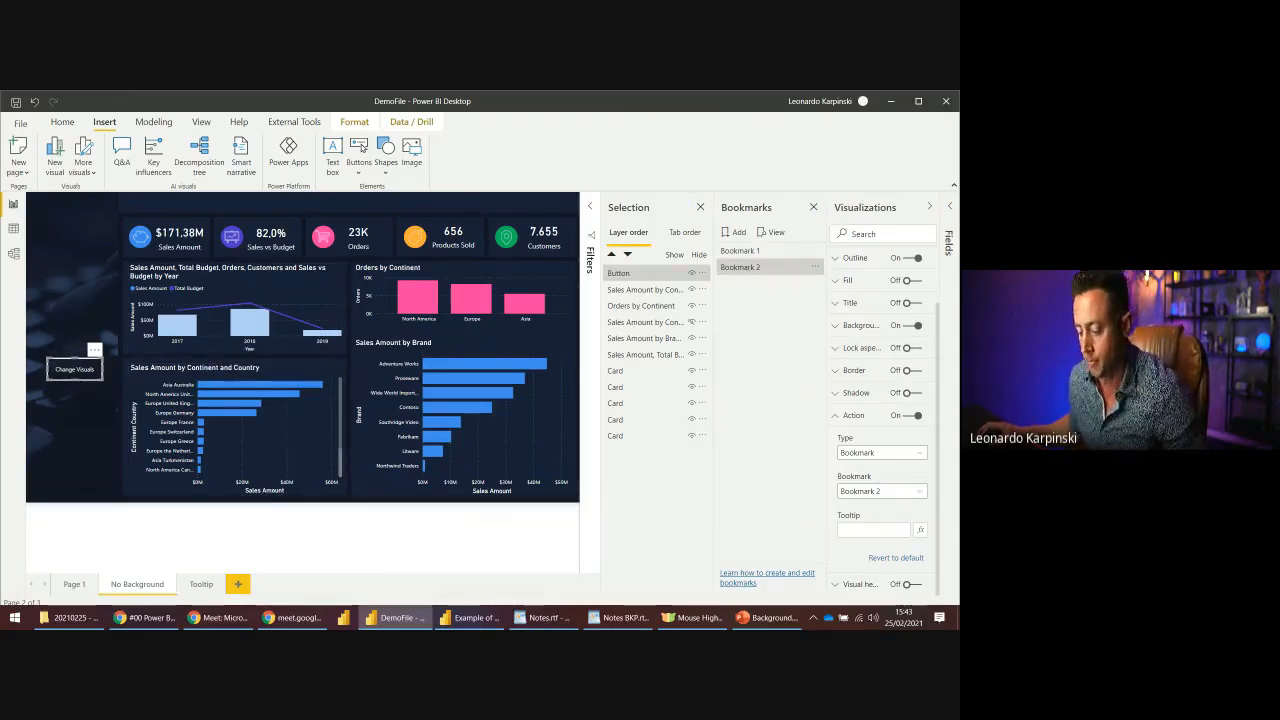
- Switch to Chrome and browse the published Power BI reports, ending on the #08 HPN report
{"action": "left_click", "coordinate": [152, 619]}
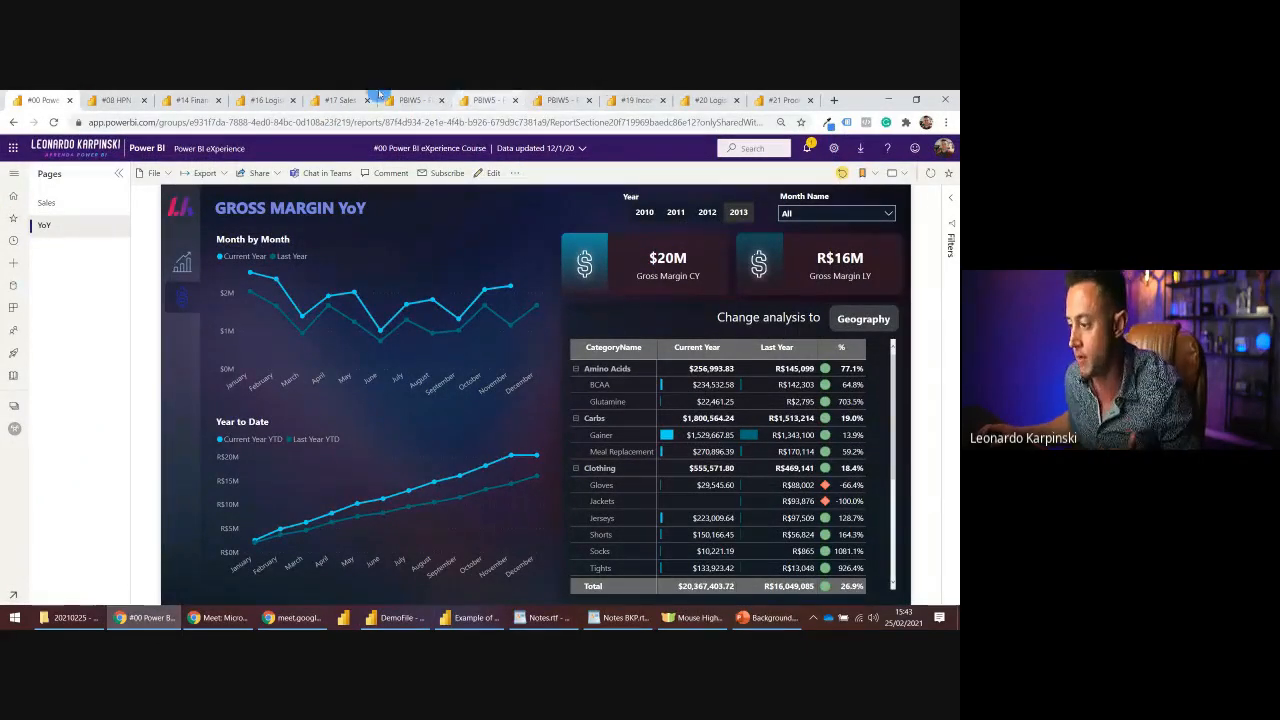
{"action": "left_click", "coordinate": [410, 100]}
{"action": "left_click", "coordinate": [340, 100]}
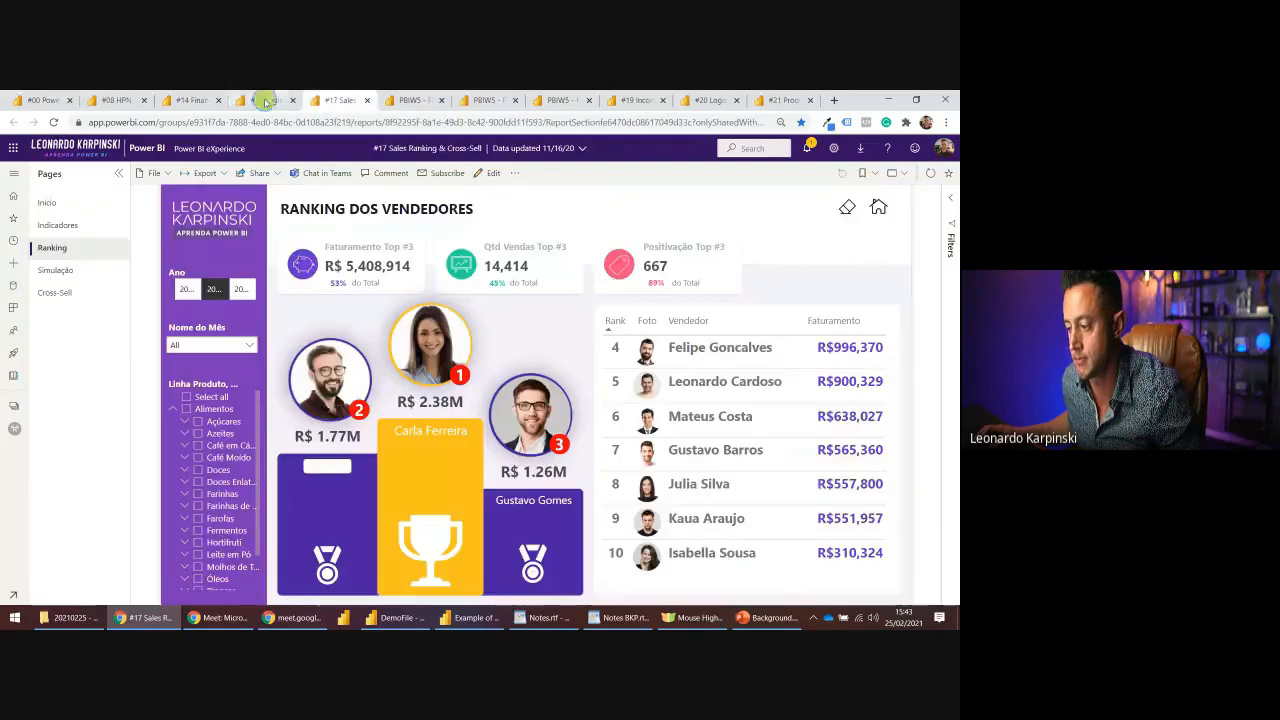
{"action": "left_click", "coordinate": [267, 100]}
{"action": "left_click", "coordinate": [190, 100]}
{"action": "left_click", "coordinate": [115, 100]}
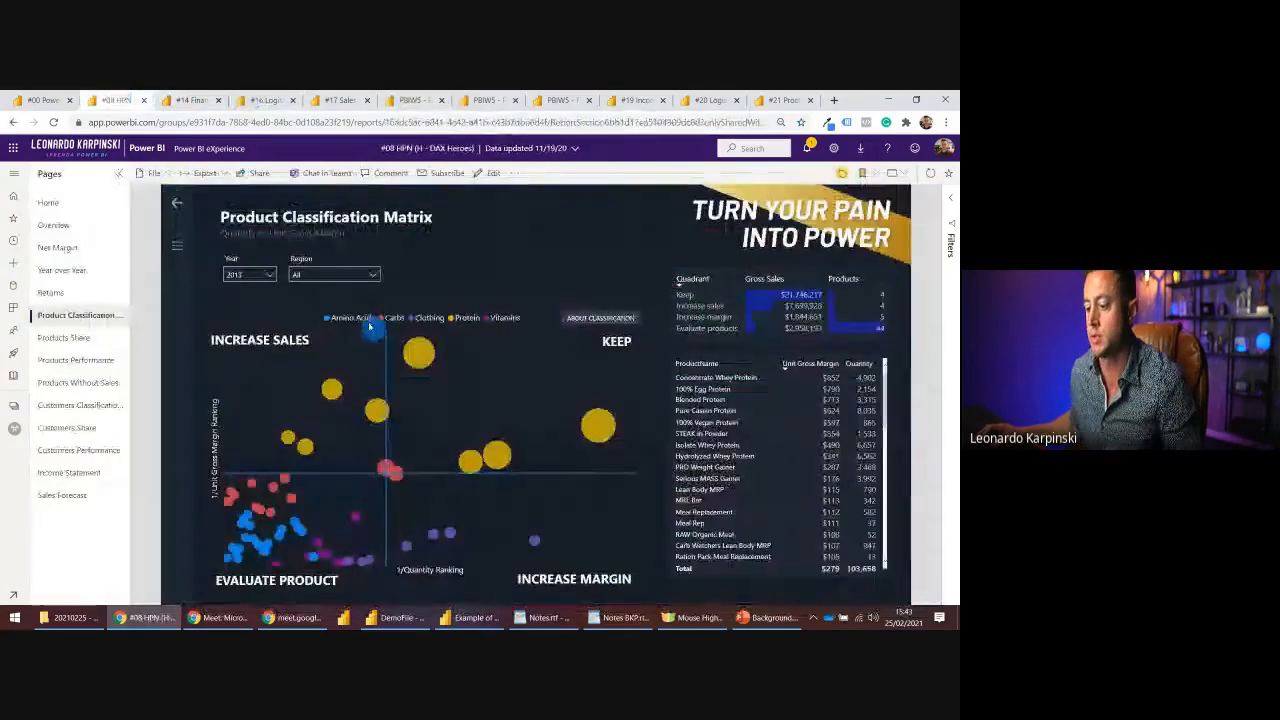
- Go from the Product Classification Matrix to the Overview page, and try closing and reopening its navigation menu
{"action": "left_click", "coordinate": [184, 203]}
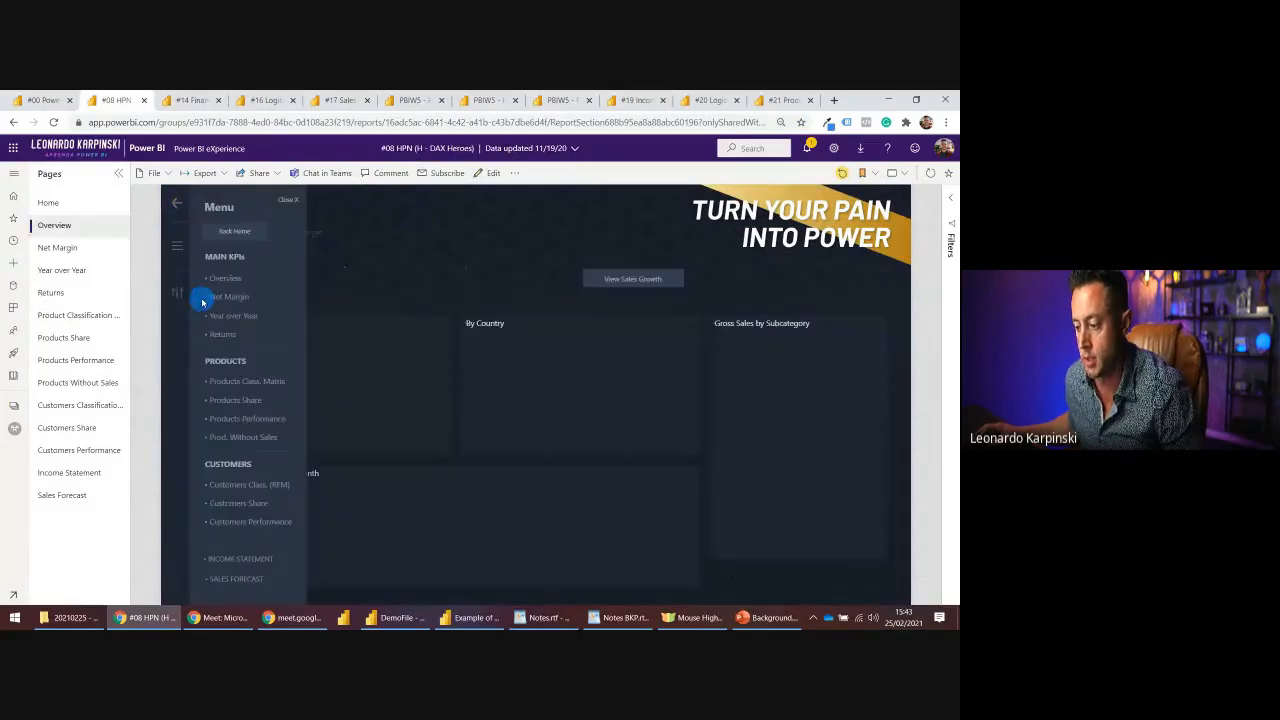
{"action": "left_click", "coordinate": [285, 204]}
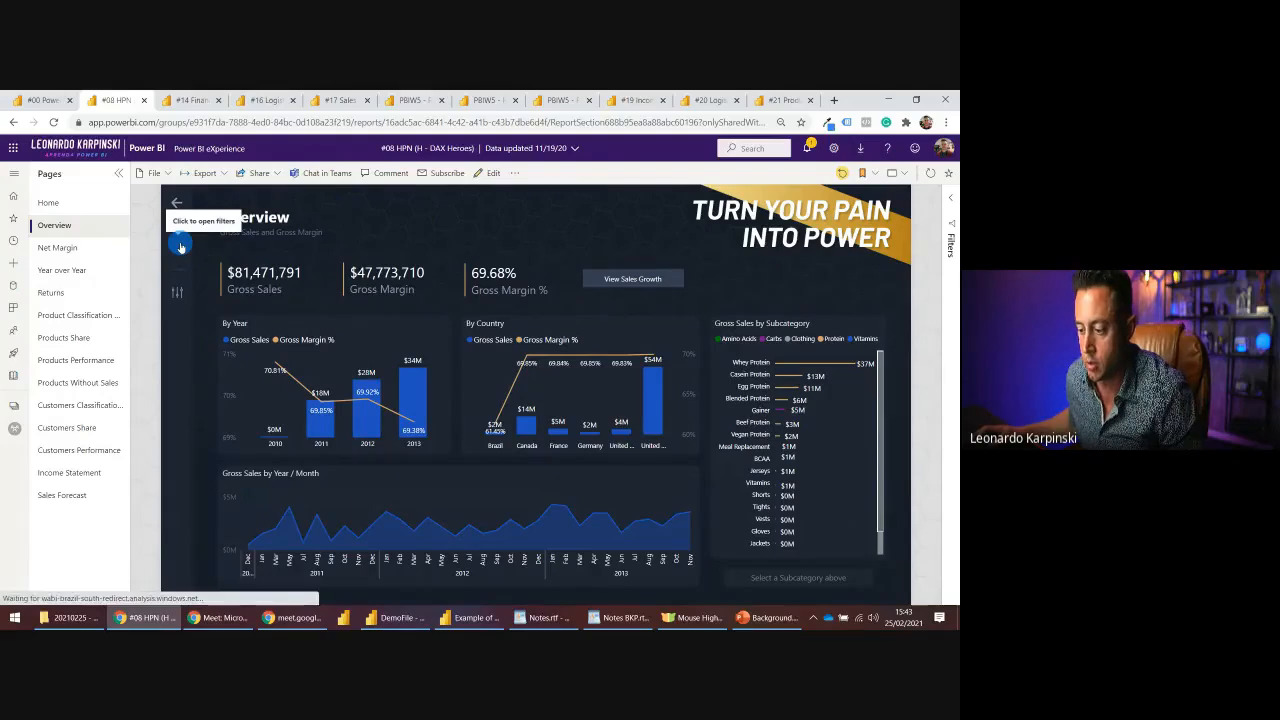
{"action": "left_click", "coordinate": [179, 247]}
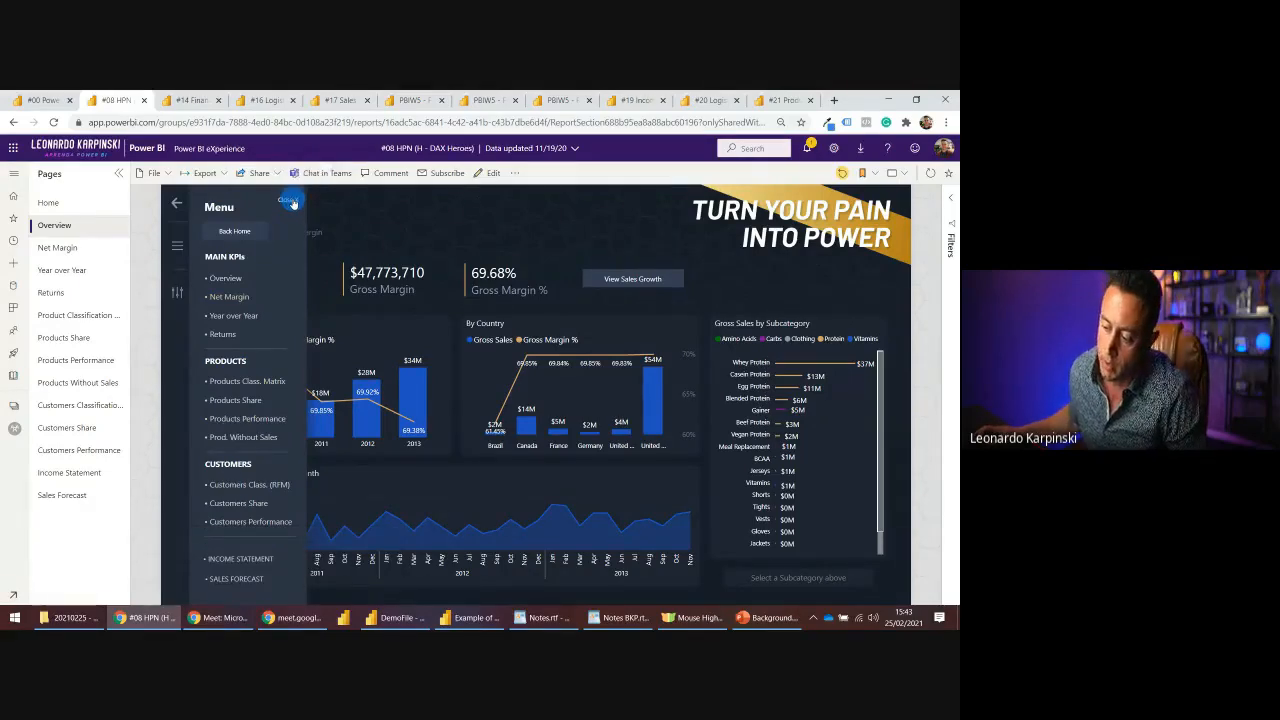
{"action": "left_click", "coordinate": [290, 201]}
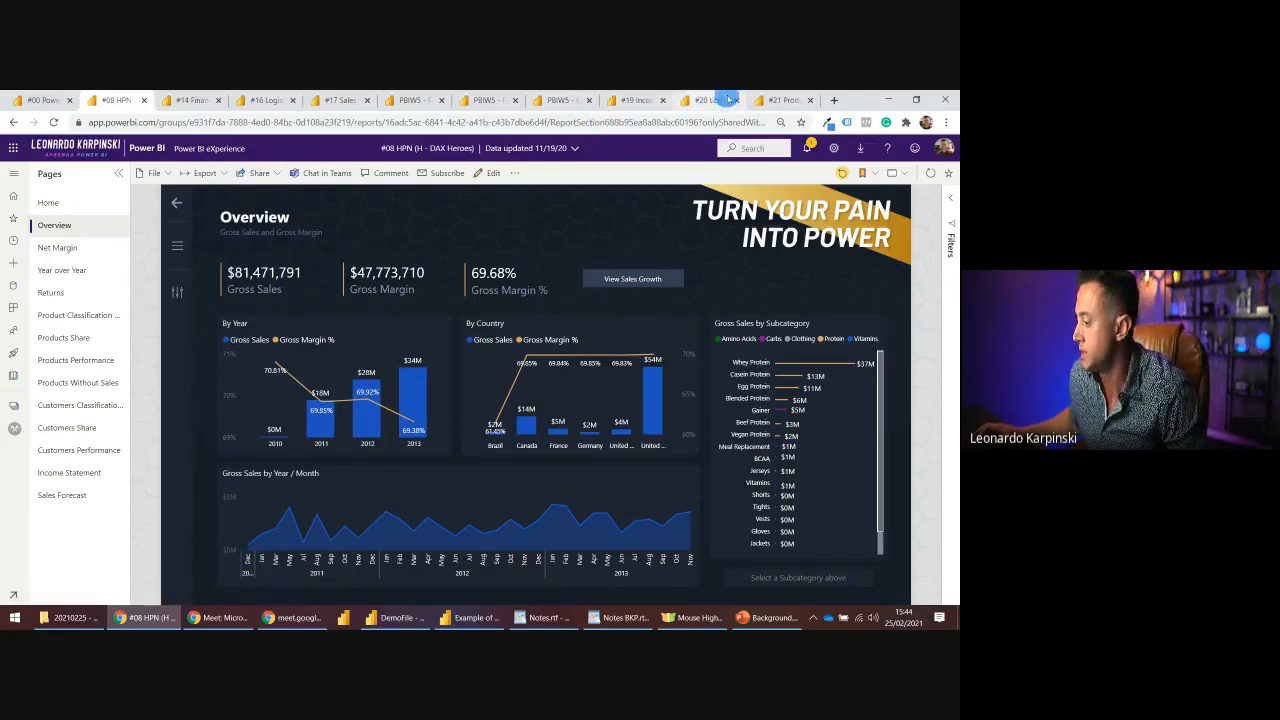
- In the light PBIW5 Financial Dashboard, open the Decomposition Tree overlay, expand Product 1968 by team, and close the overlay
{"action": "left_click", "coordinate": [565, 100]}
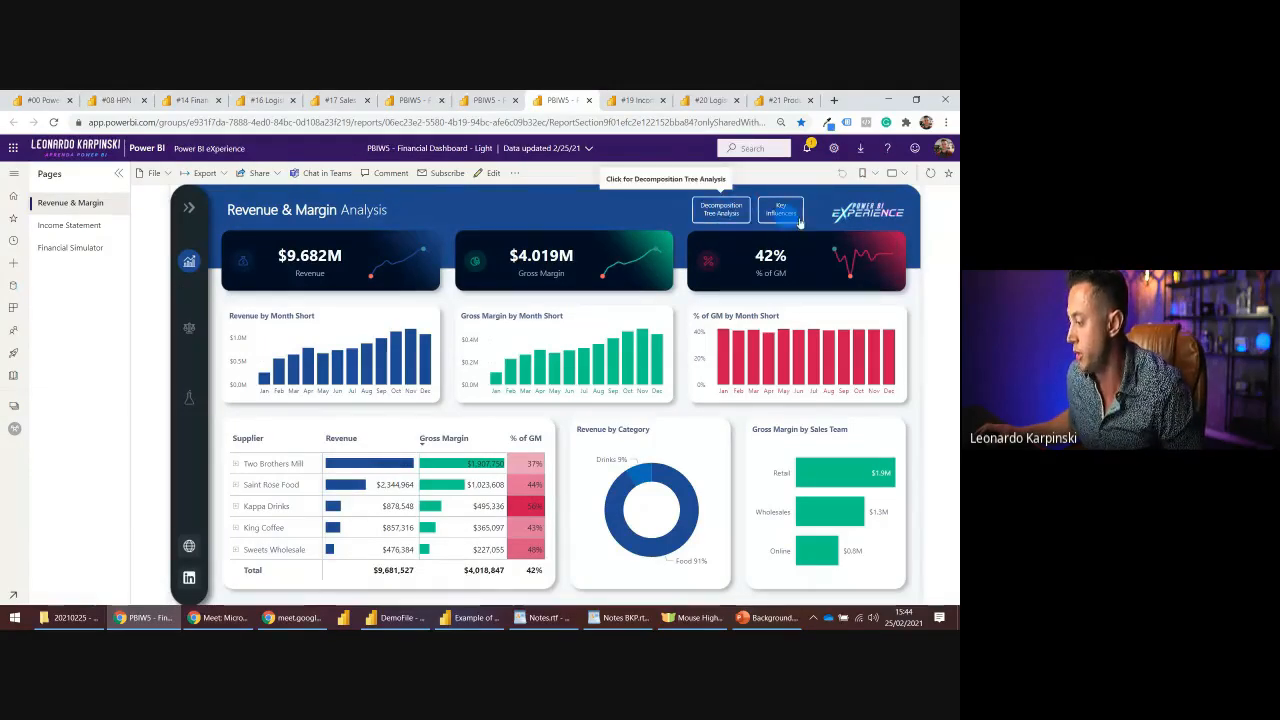
{"action": "left_click", "coordinate": [721, 208]}
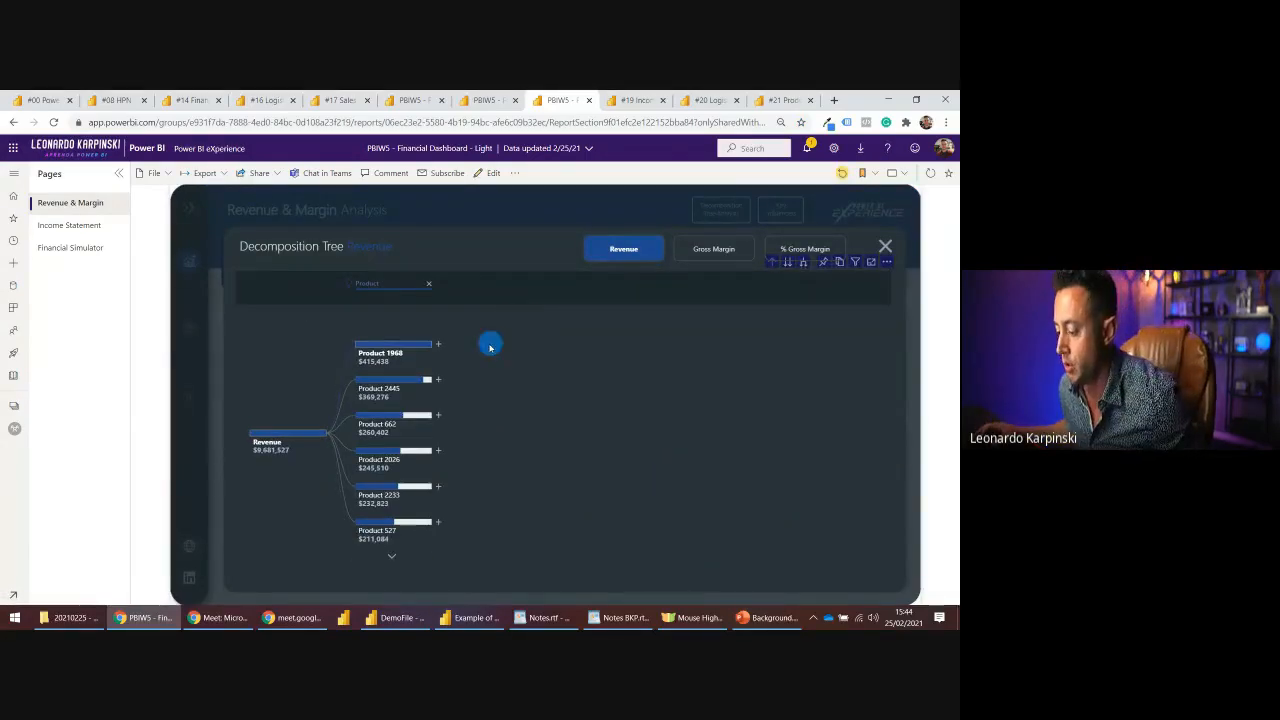
{"action": "left_click", "coordinate": [438, 344]}
{"action": "left_click", "coordinate": [468, 350]}
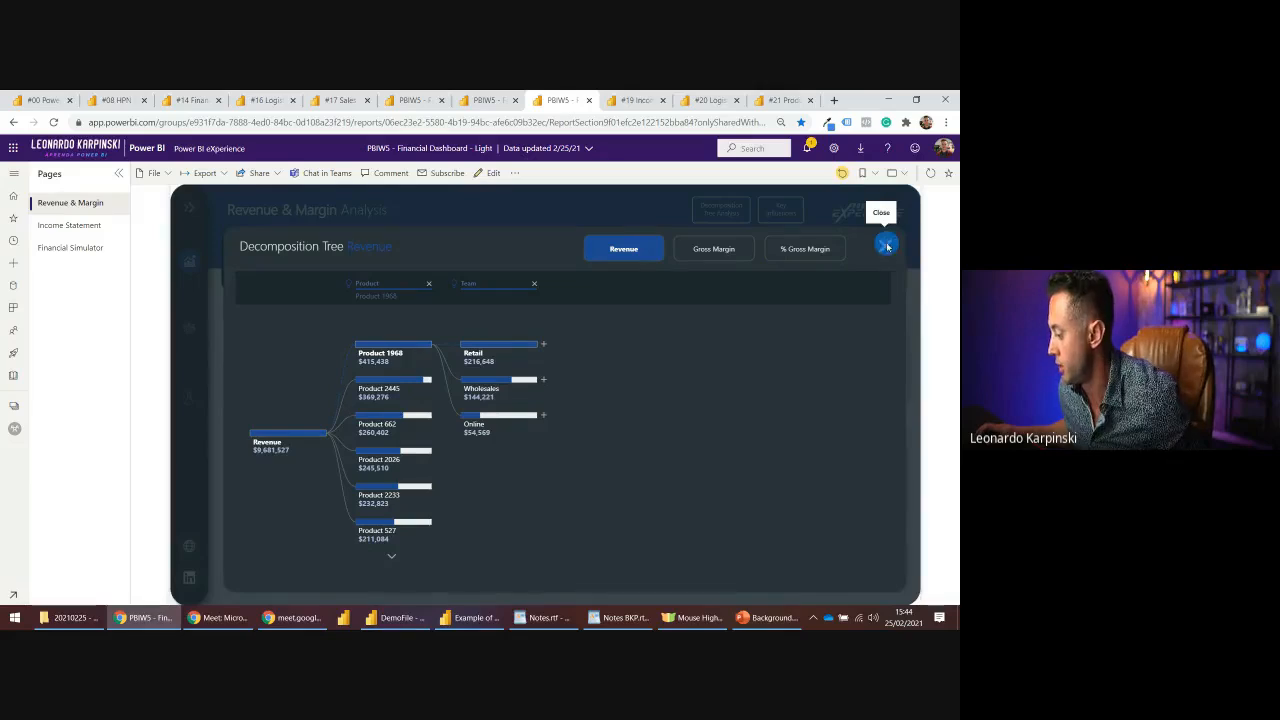
{"action": "left_click", "coordinate": [886, 246]}
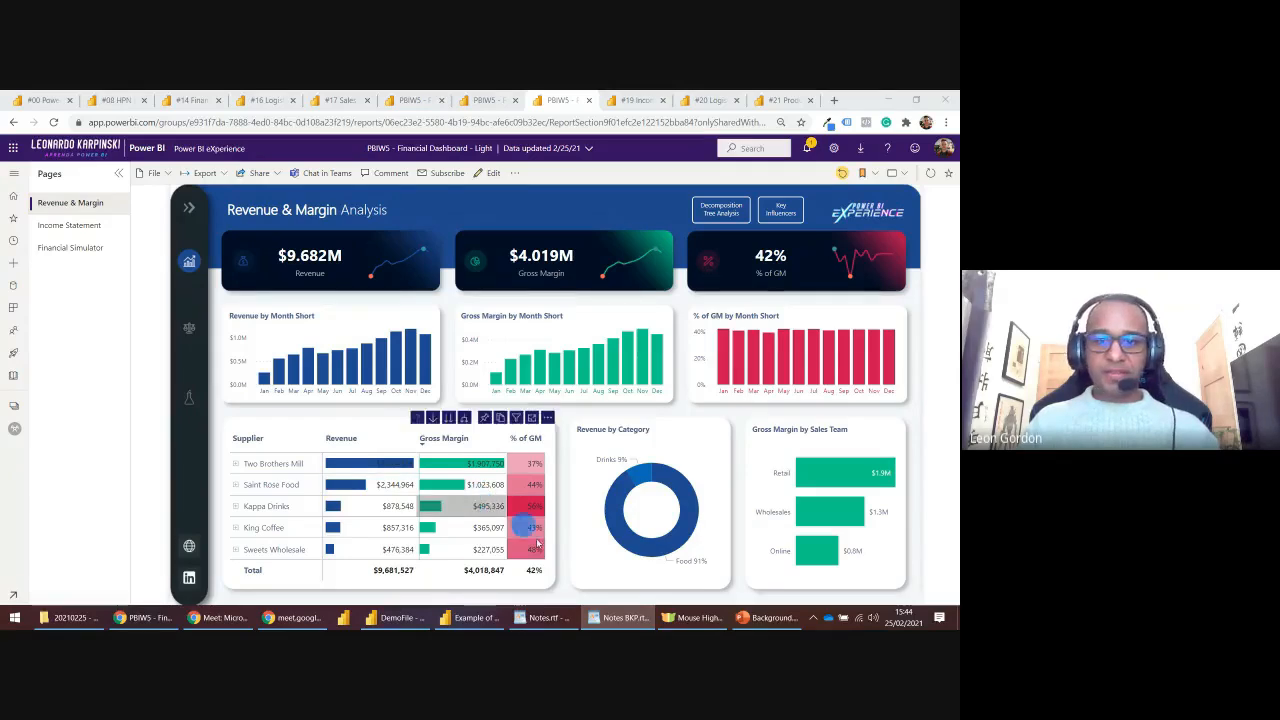
- Return to DemoFile in Power BI Desktop, put away the Selection and Bookmarks panes, and deselect the button
{"action": "left_click", "coordinate": [400, 618]}
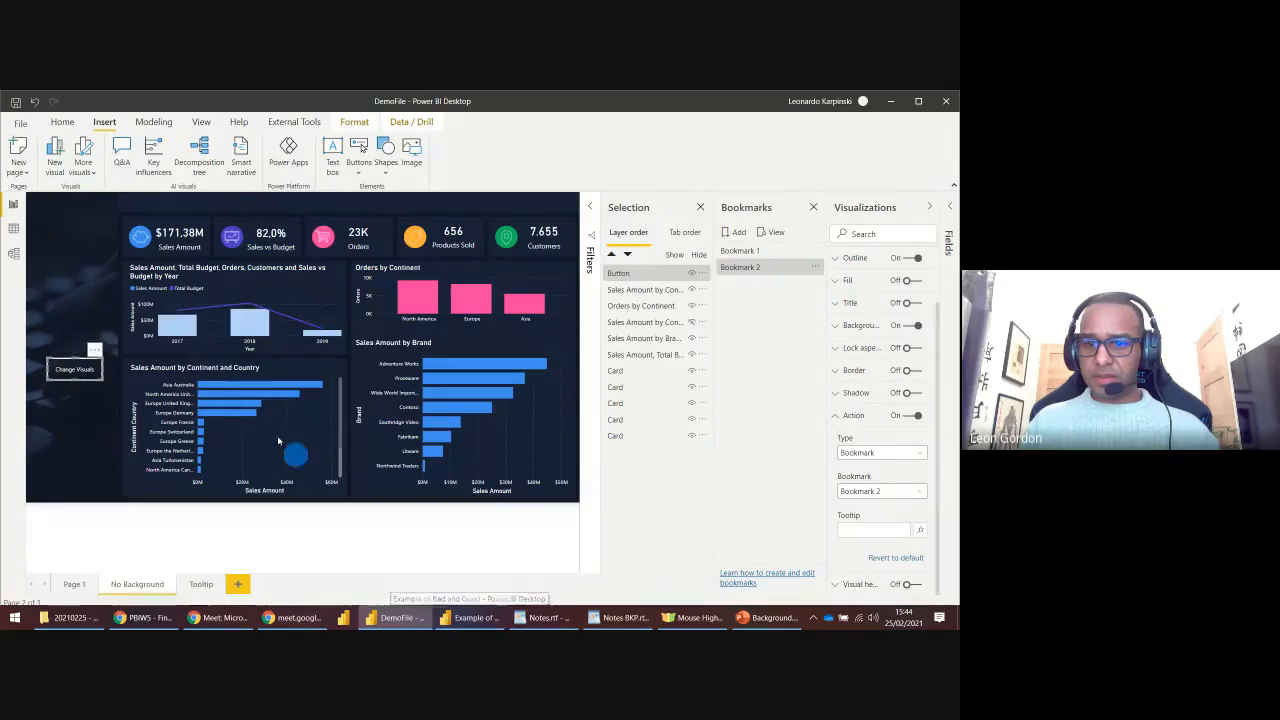
{"action": "left_click", "coordinate": [700, 207]}
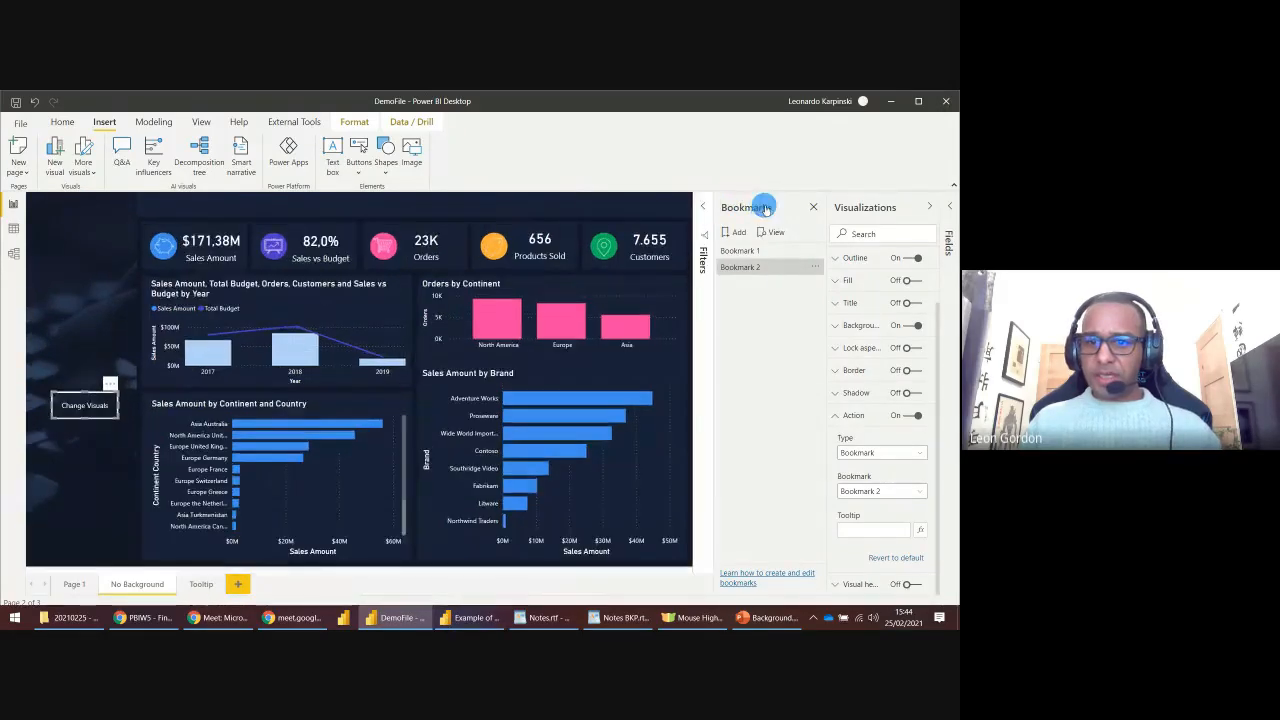
{"action": "left_click", "coordinate": [813, 207]}
{"action": "left_click", "coordinate": [130, 305]}
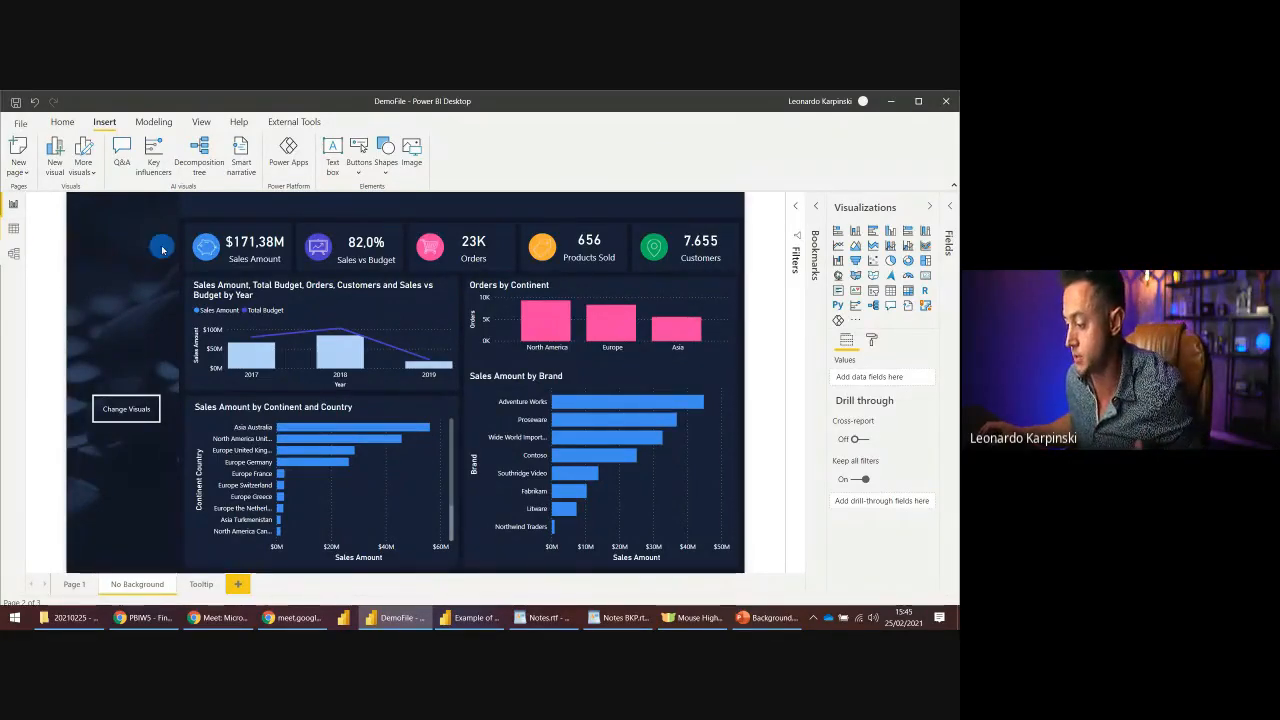
- Shorten the Sales Amount by Brand chart from its upper edge and extend the Orders by Continent chart downward into the freed space
{"action": "left_click", "coordinate": [485, 285]}
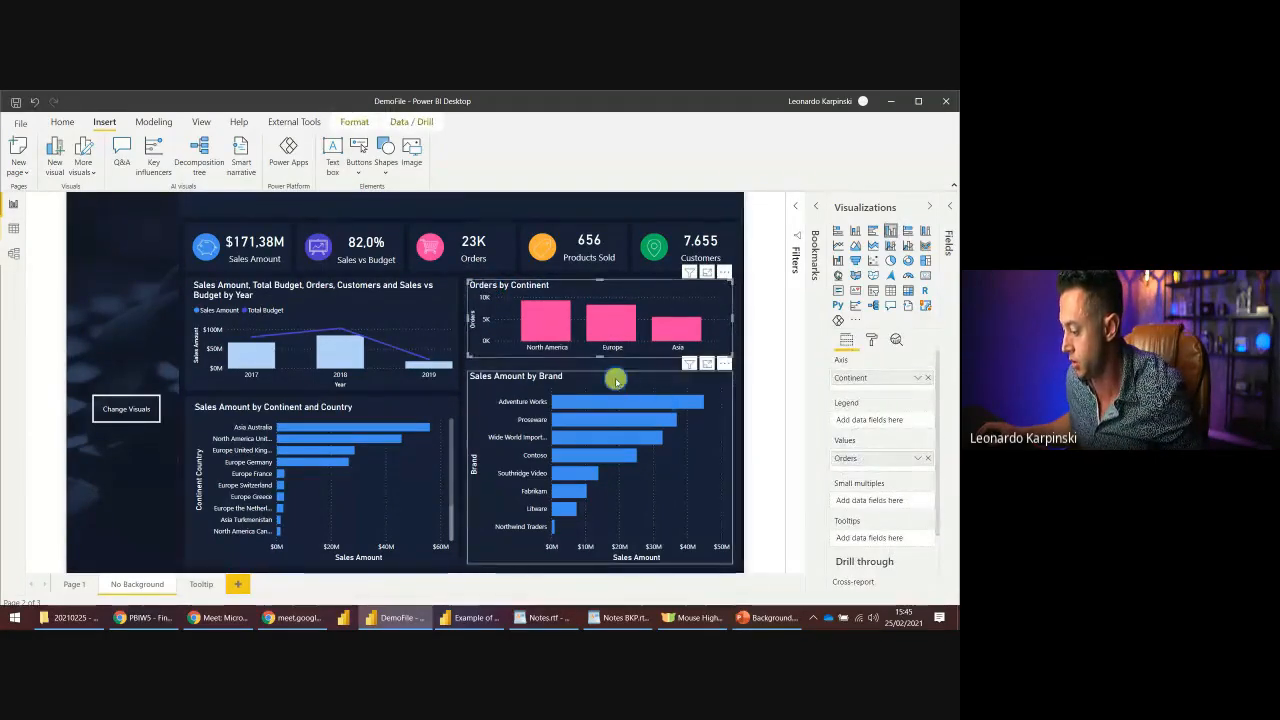
{"action": "left_click_drag", "start_coordinate": [616, 381], "coordinate": [600, 478]}
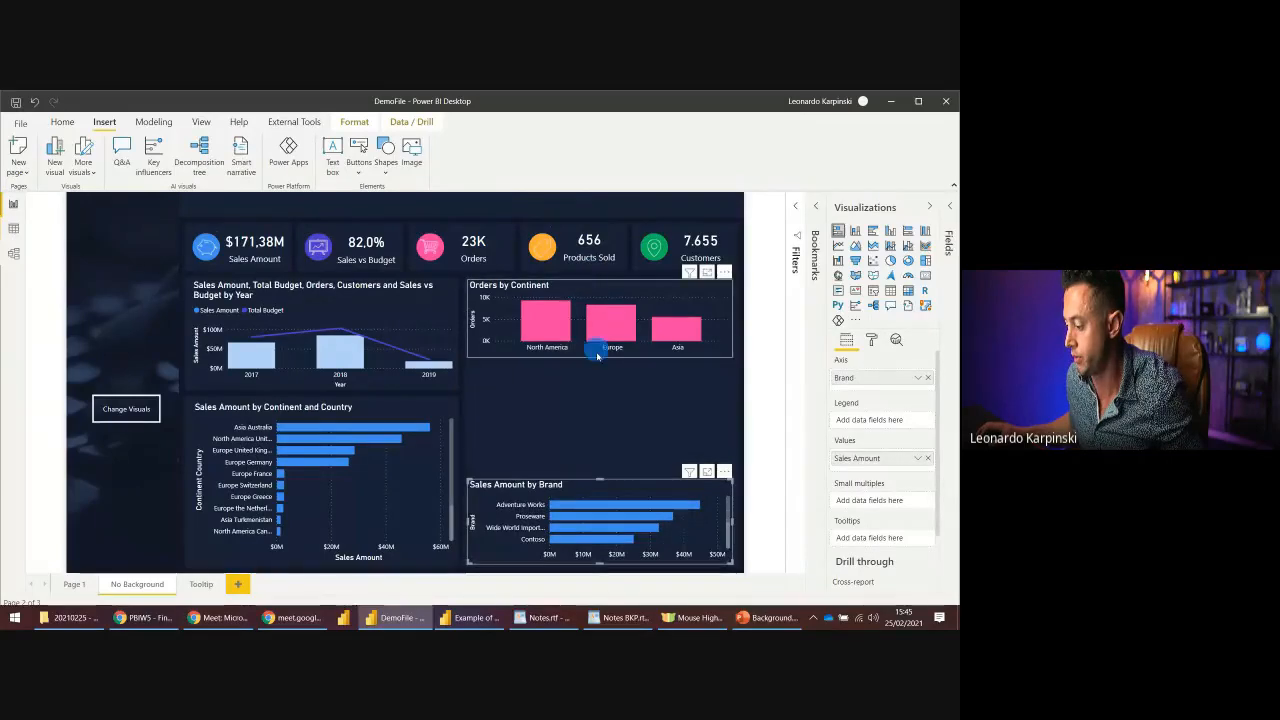
{"action": "left_click_drag", "start_coordinate": [597, 355], "coordinate": [603, 448]}
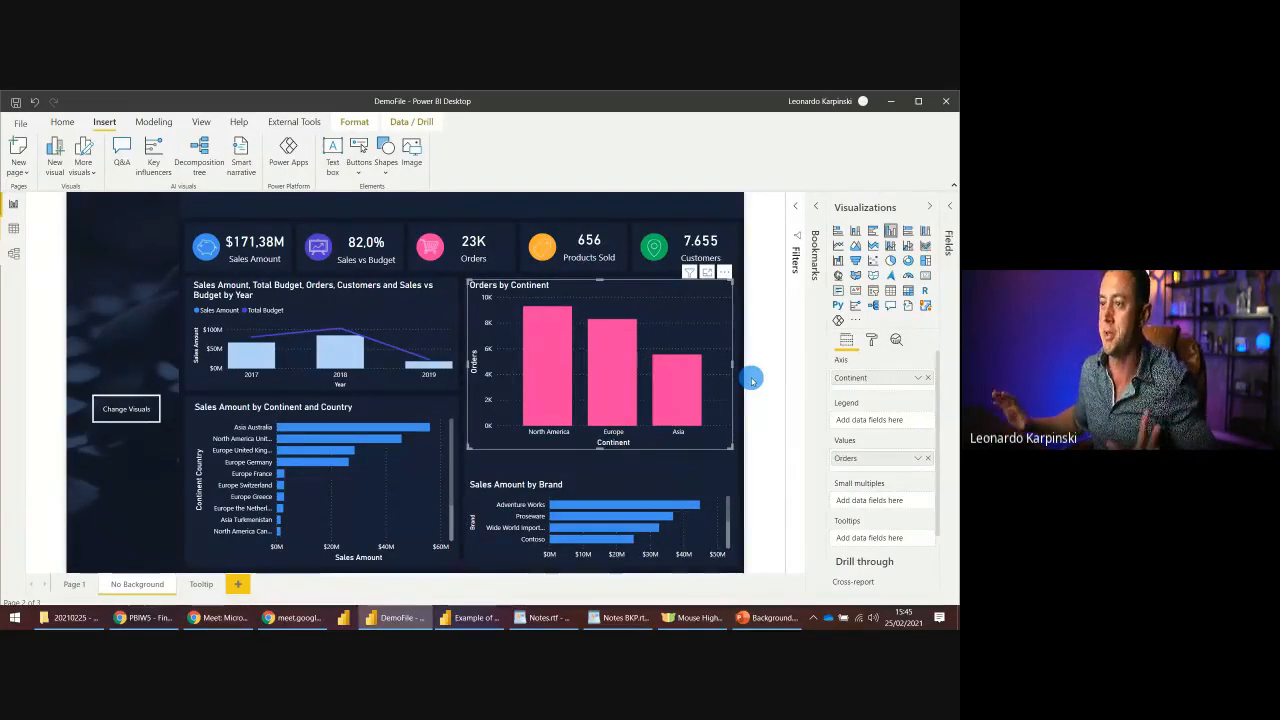
- Convert the Orders by Continent chart to a pie chart and add the Customer table's Country field to its legend below Continent
{"action": "left_click", "coordinate": [890, 262]}
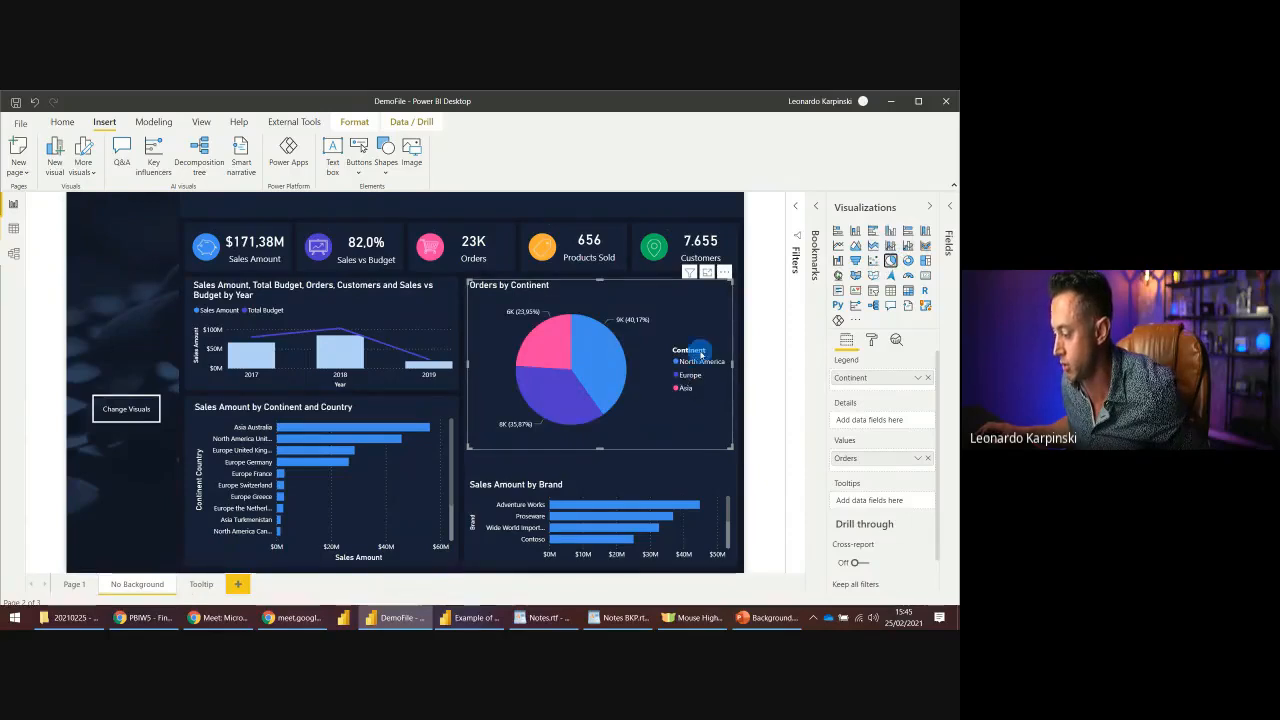
{"action": "left_click", "coordinate": [947, 210]}
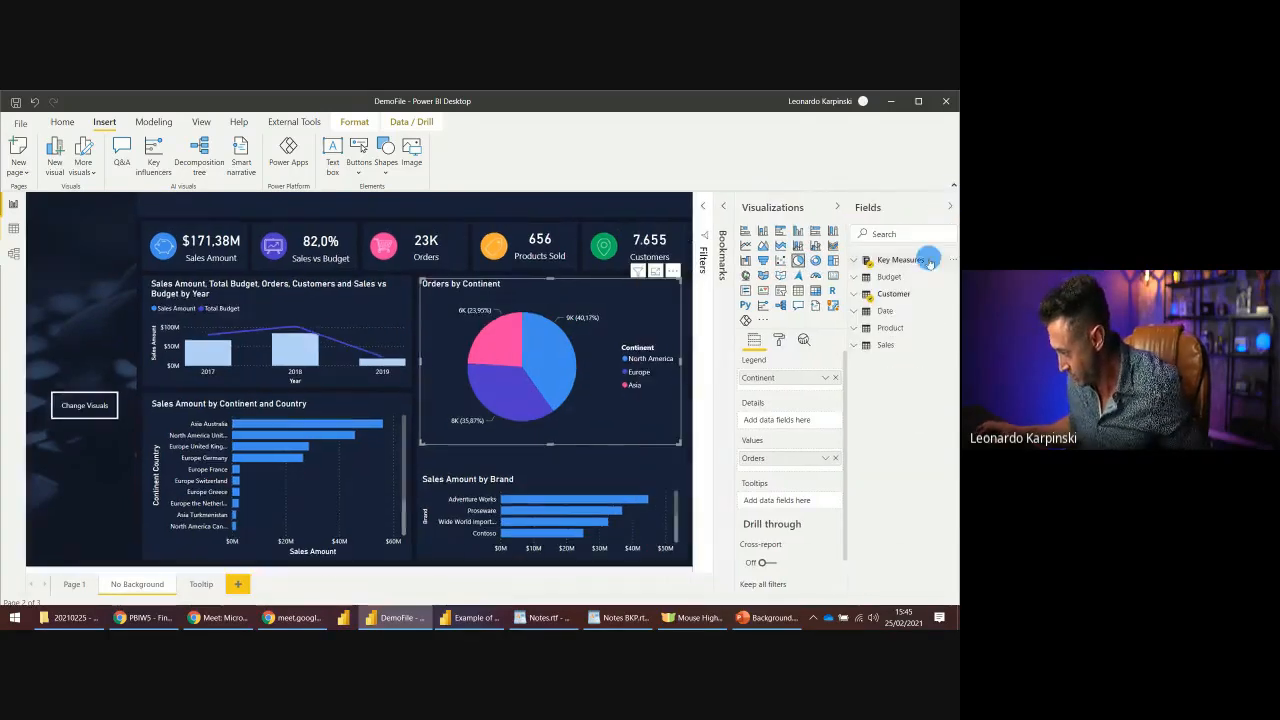
{"action": "left_click", "coordinate": [905, 294]}
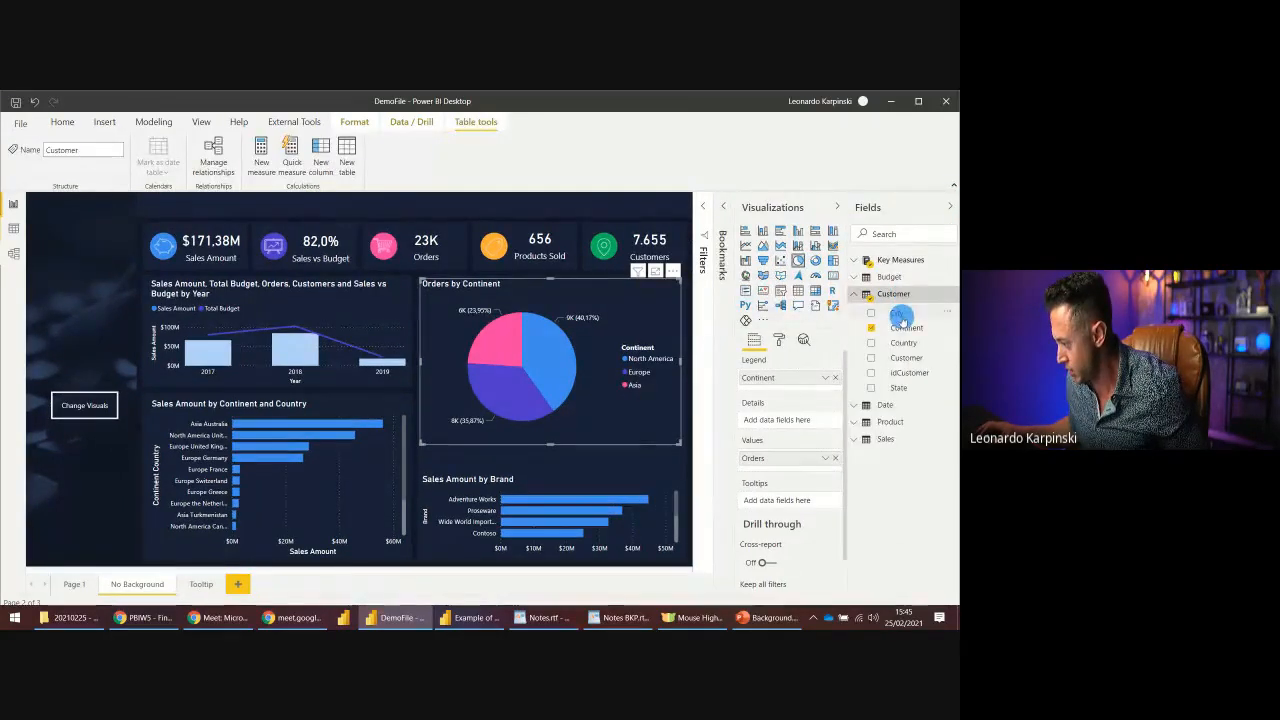
{"action": "left_click_drag", "start_coordinate": [902, 342], "coordinate": [811, 389]}
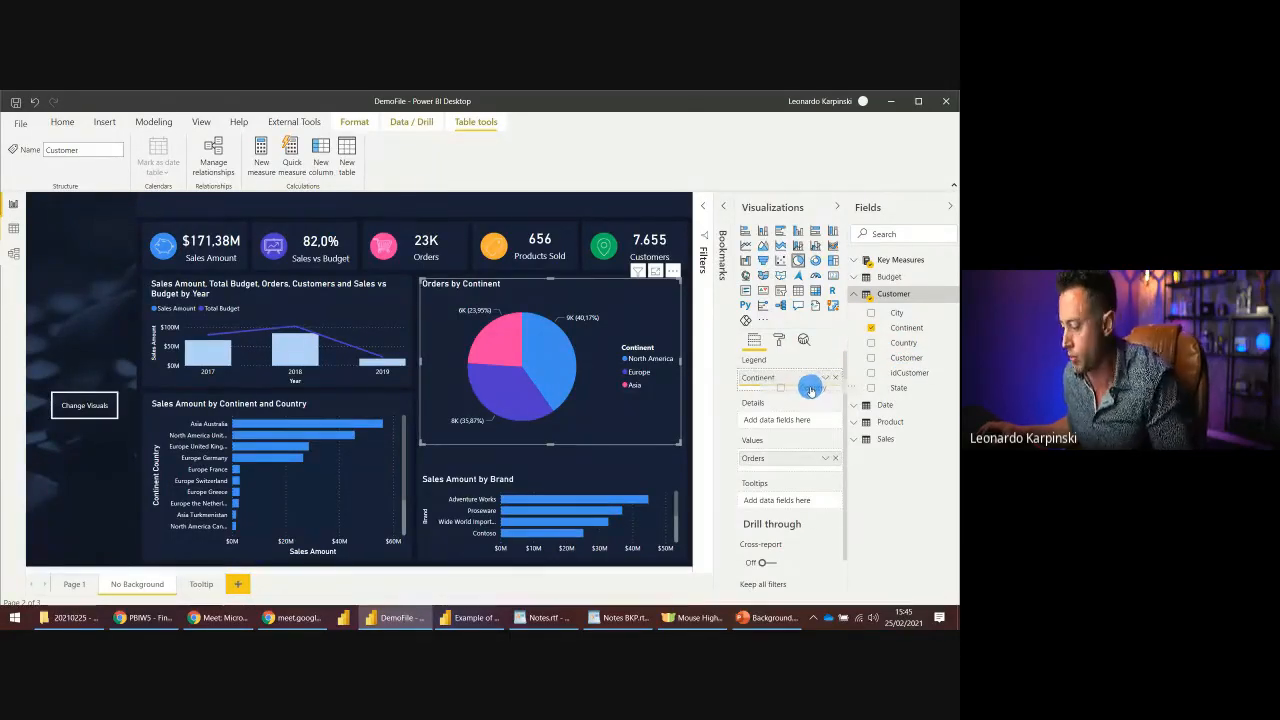
{"action": "left_click_drag", "start_coordinate": [805, 389], "coordinate": [805, 390]}
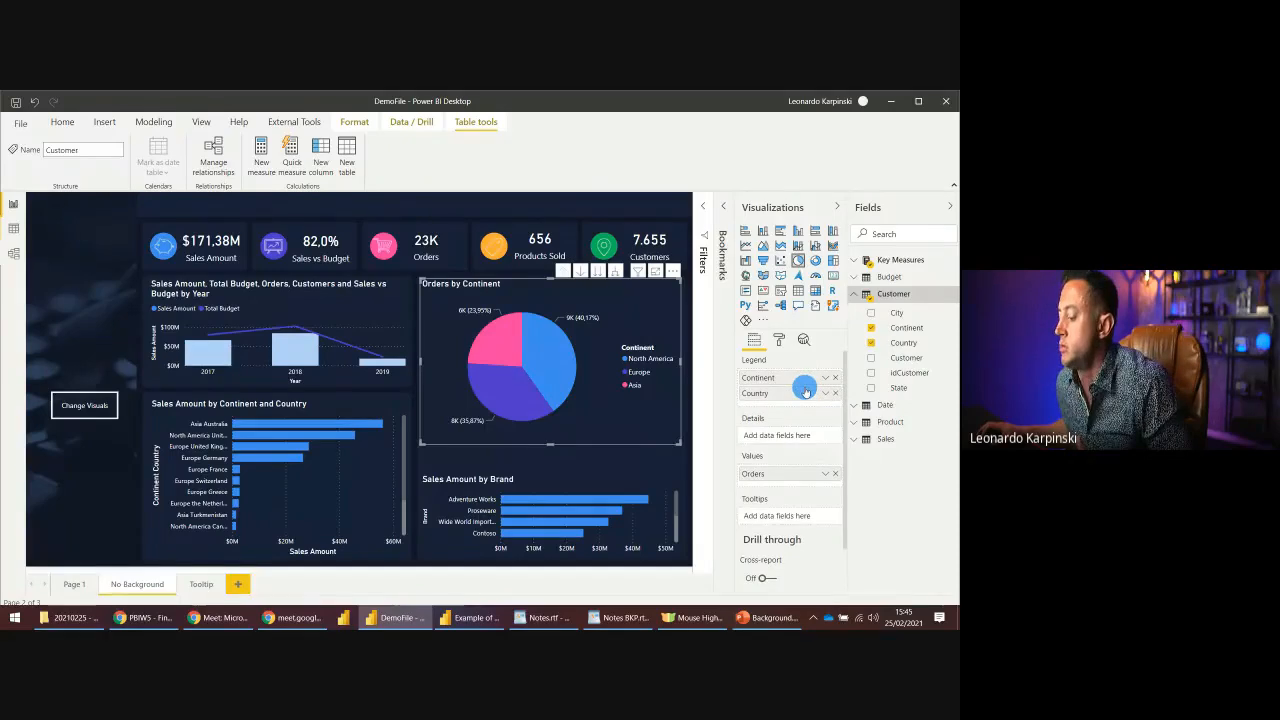
- Expand the orders pie chart to the continent and country level and outline its thinnest slices for examination
{"action": "key", "text": "ctrl+4"}
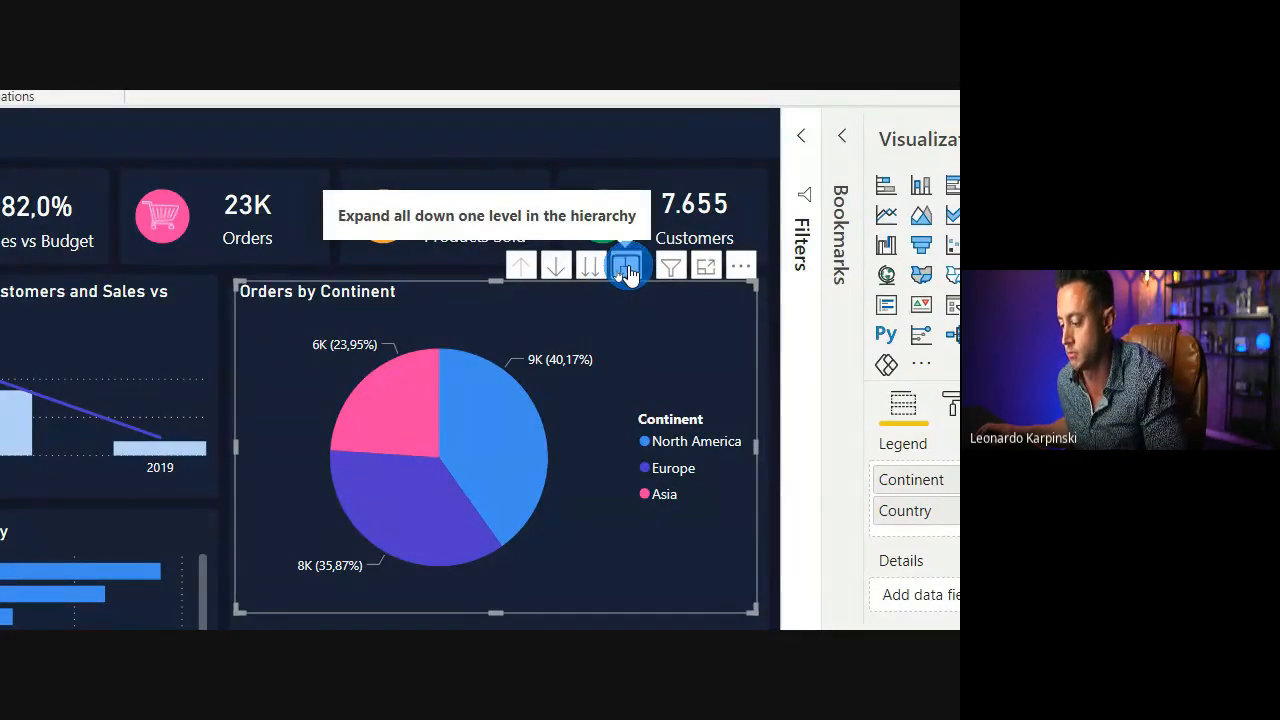
{"action": "left_click", "coordinate": [627, 266]}
{"action": "left_click", "coordinate": [432, 363]}
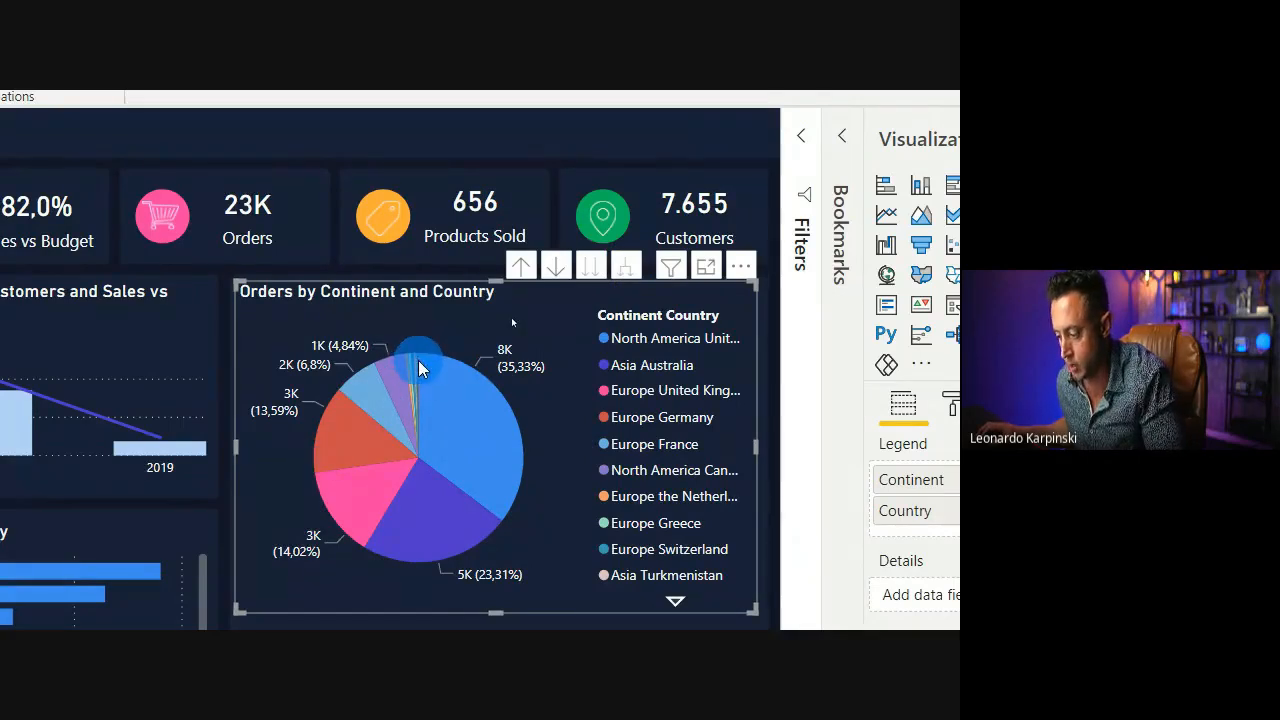
{"action": "key", "text": "ctrl+4"}
{"action": "key", "text": "ctrl+4"}
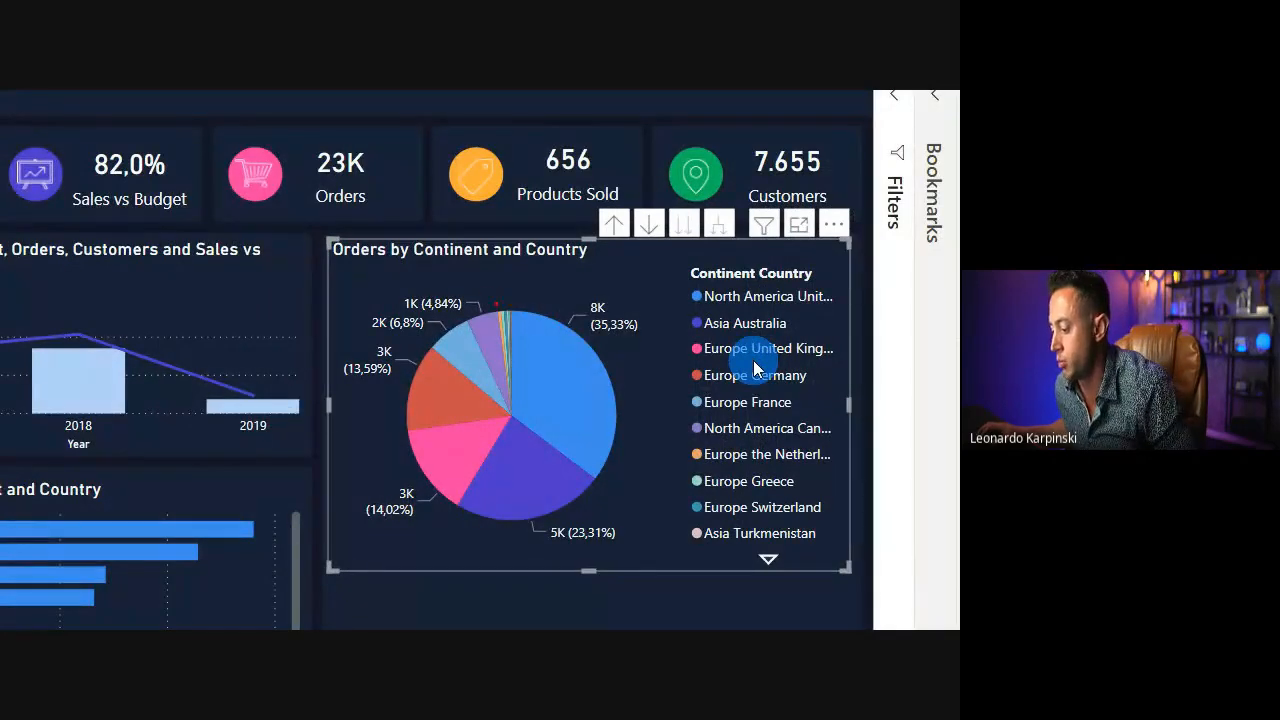
{"action": "left_click_drag", "start_coordinate": [491, 302], "coordinate": [526, 425]}
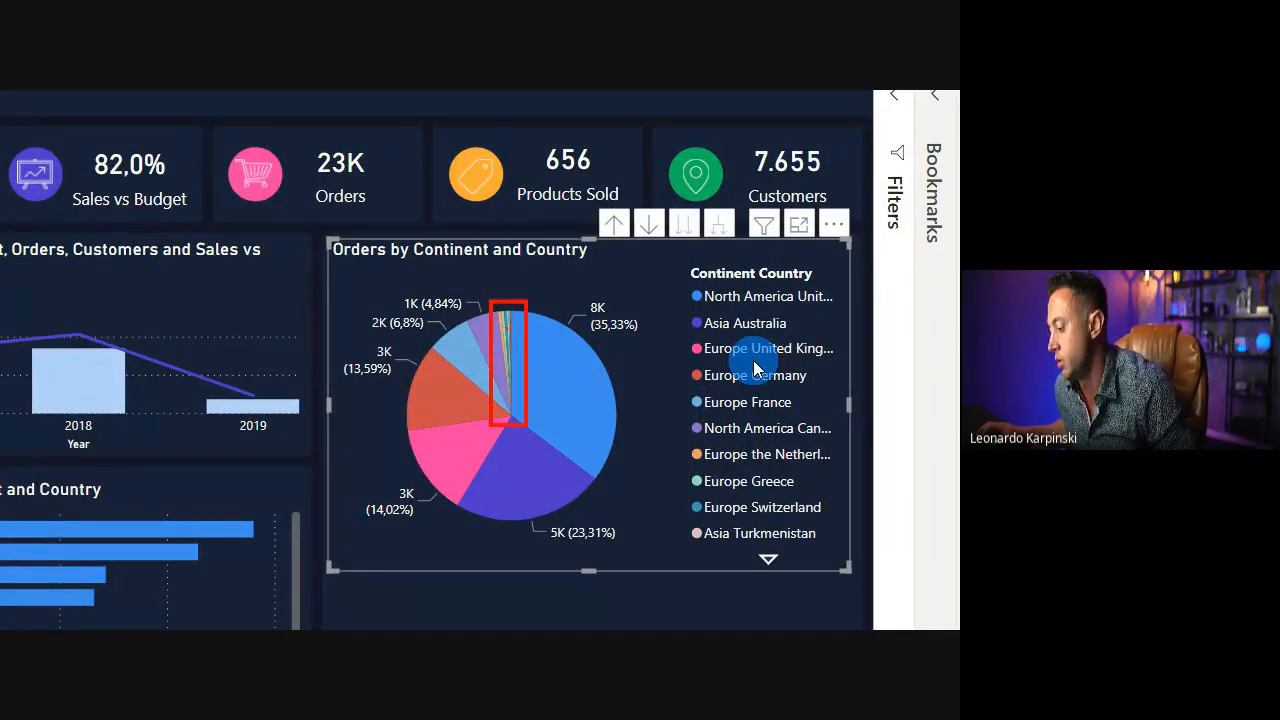
{"action": "key", "text": "Escape"}
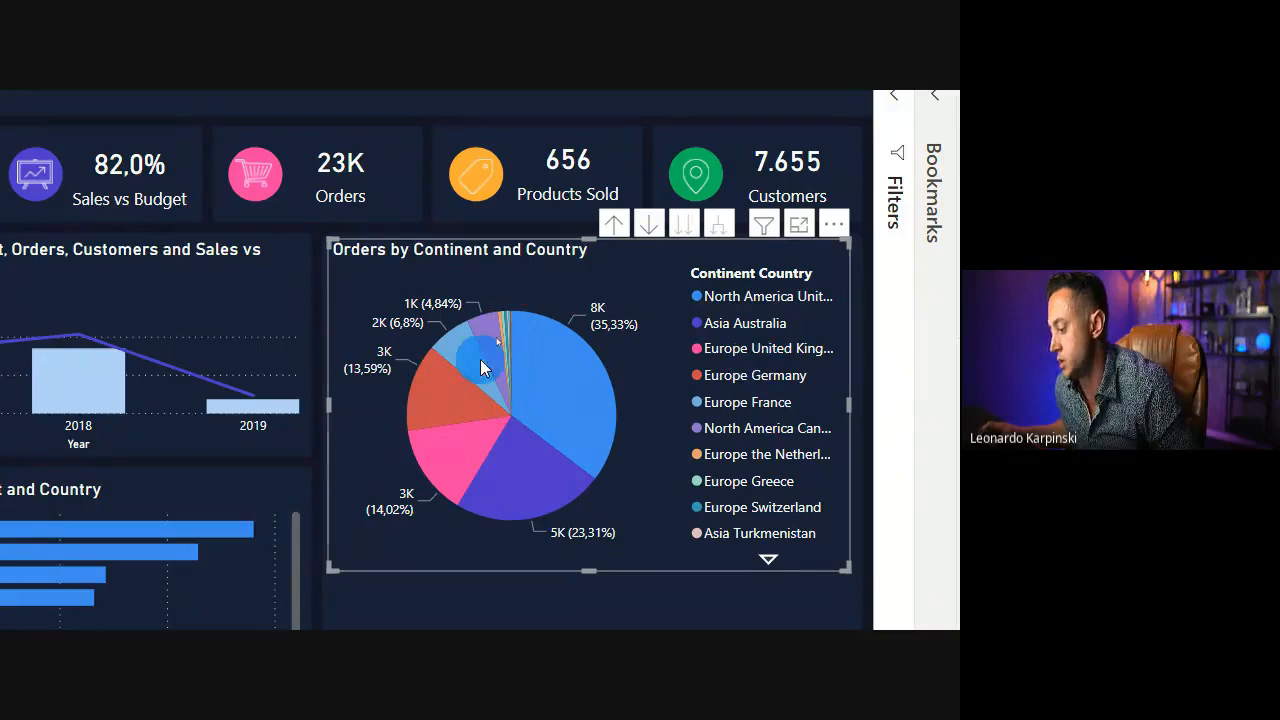
- Drill the orders pie chart back up to continents and turn on its drill-down mode
{"action": "left_click", "coordinate": [614, 226]}
{"action": "left_click", "coordinate": [648, 224]}
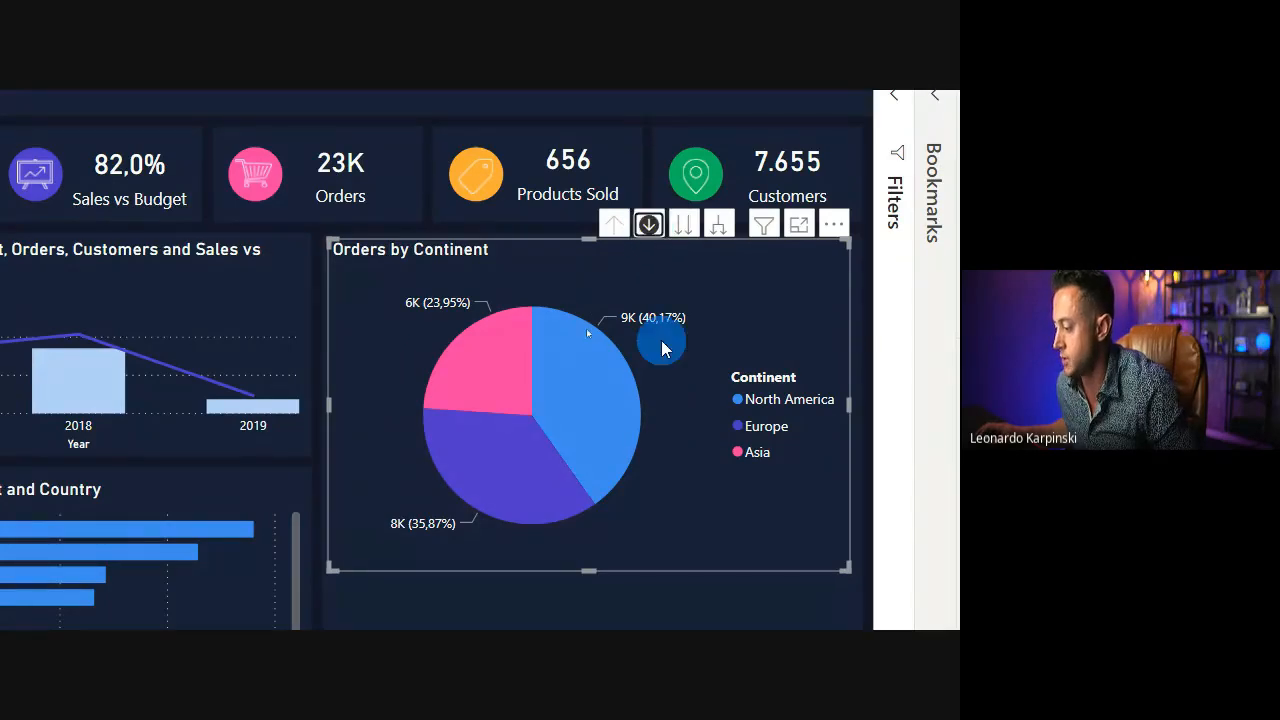
- Drill the orders pie chart into Asia's countries and return to the continent level
{"action": "left_click", "coordinate": [483, 360]}
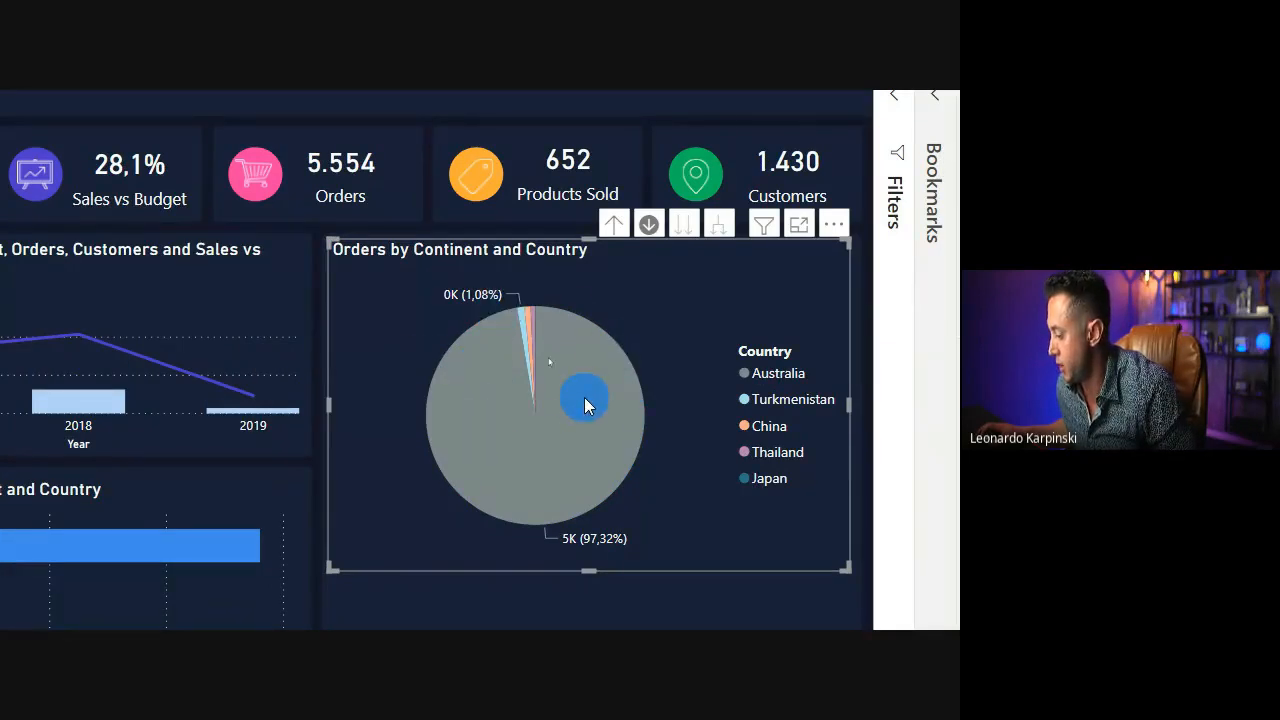
{"action": "left_click", "coordinate": [618, 226]}
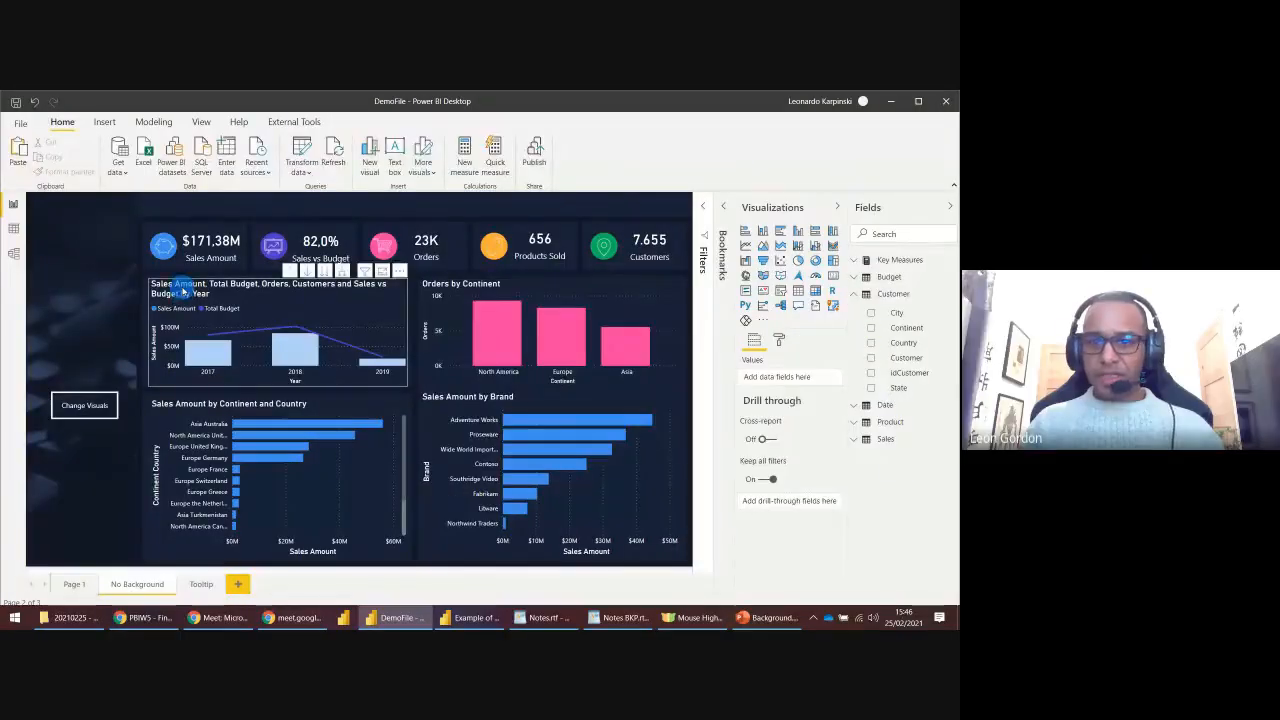
- Remove the Orders, Customers and Sales vs Budget measures from the tooltips of the yearly Sales Amount and Total Budget chart
{"action": "left_click", "coordinate": [183, 290]}
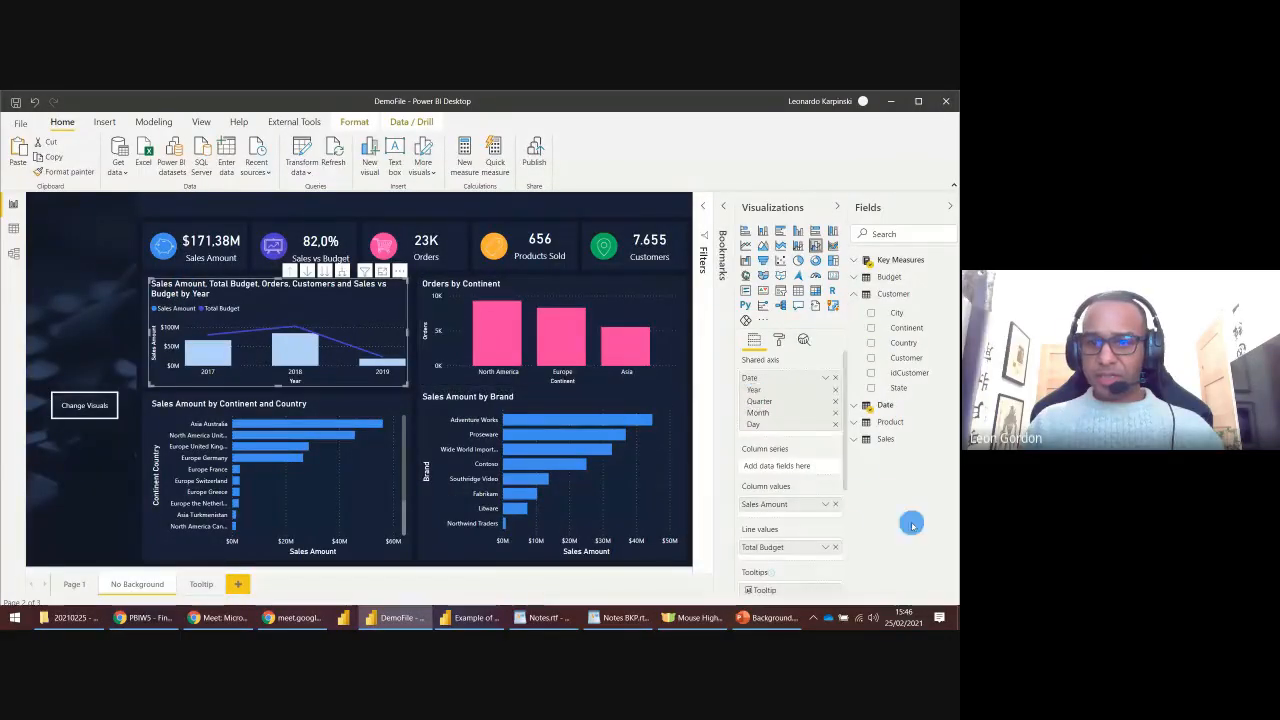
{"action": "scroll", "coordinate": [800, 531], "scroll_direction": "down", "scroll_amount": 3}
{"action": "left_click", "coordinate": [835, 481]}
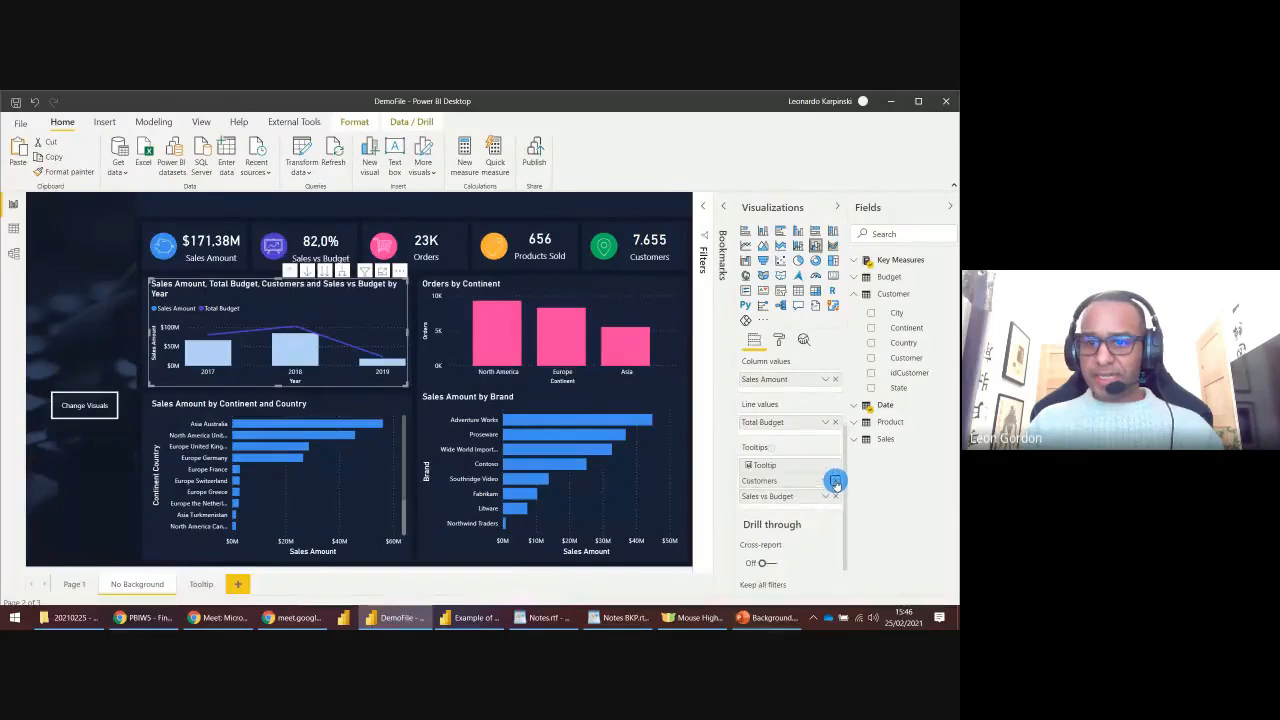
{"action": "left_click", "coordinate": [835, 481]}
{"action": "left_click", "coordinate": [835, 481]}
{"action": "left_click", "coordinate": [115, 375]}
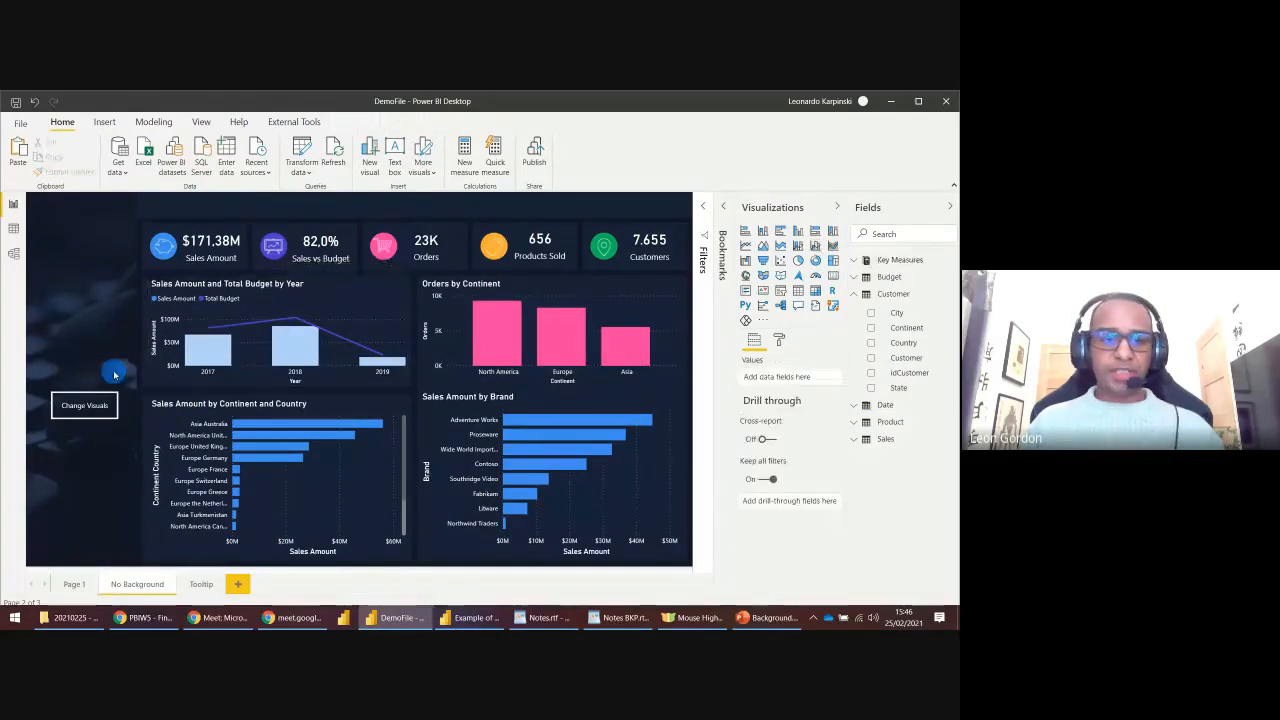
- Expand the Key Measures table, widen the list so its measure names are readable, and open the Sales Amount formula for editing
{"action": "left_click", "coordinate": [868, 261]}
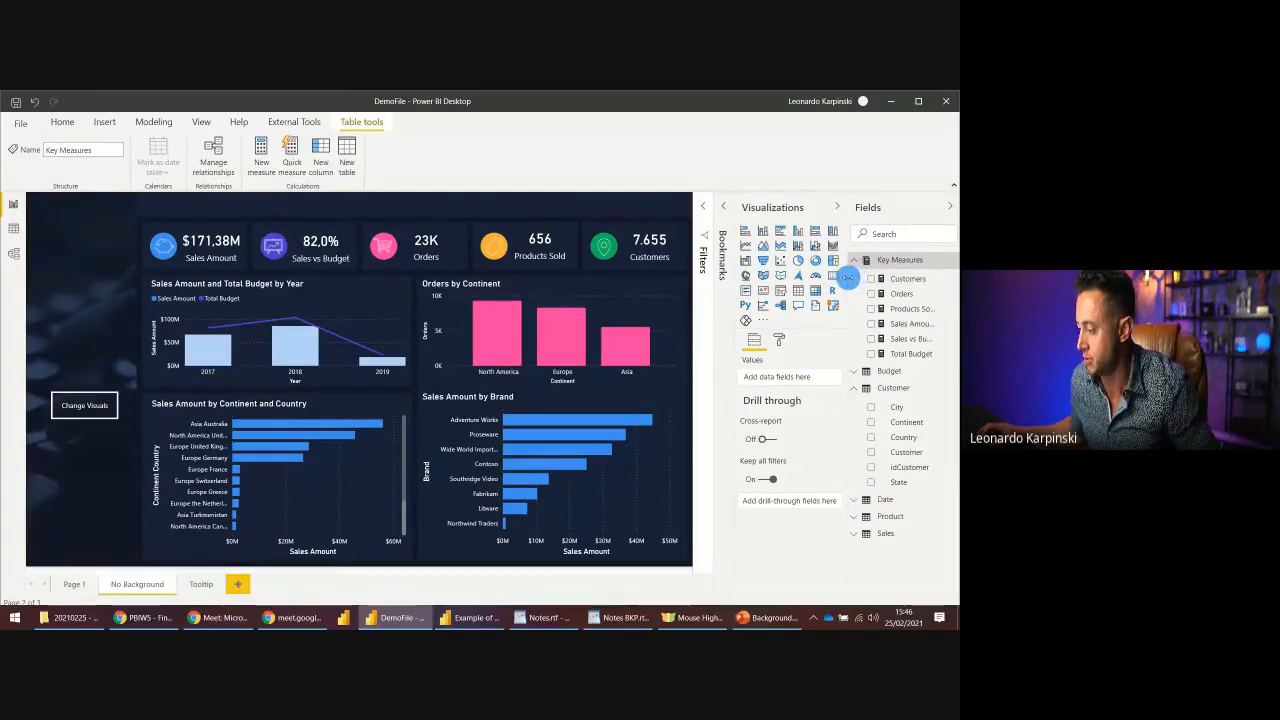
{"action": "left_click_drag", "start_coordinate": [848, 278], "coordinate": [834, 279]}
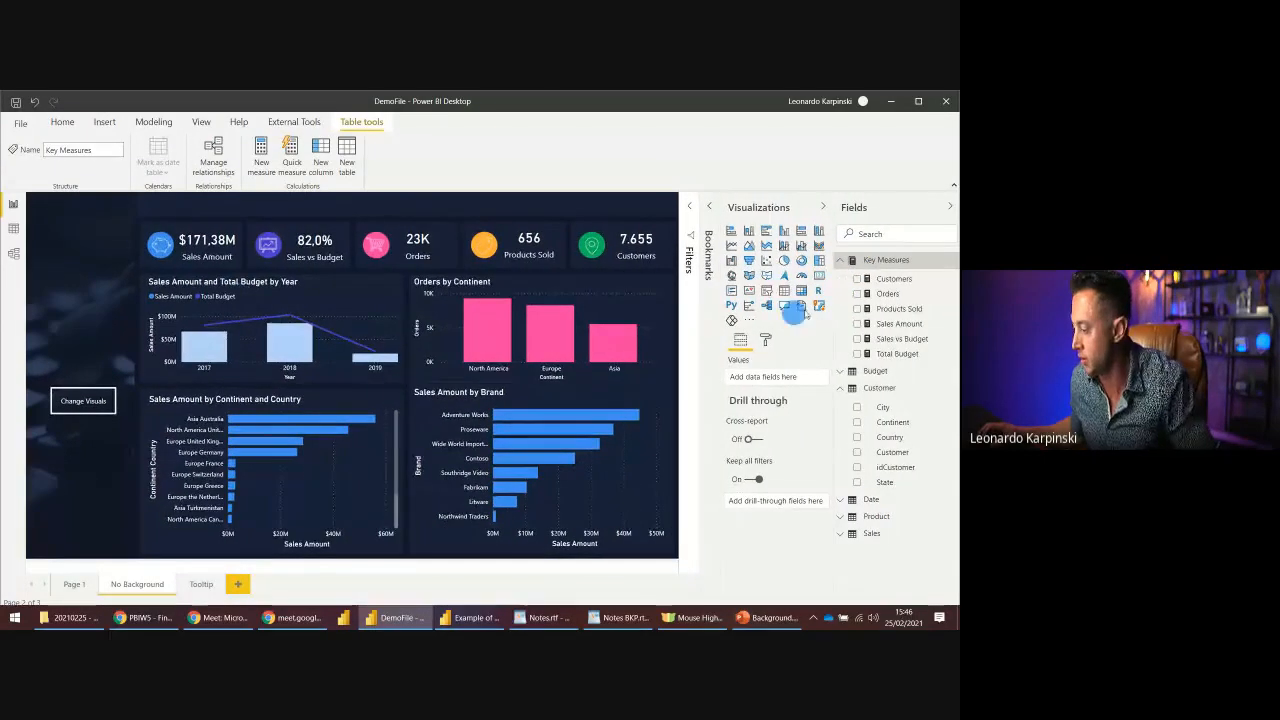
{"action": "left_click", "coordinate": [886, 325]}
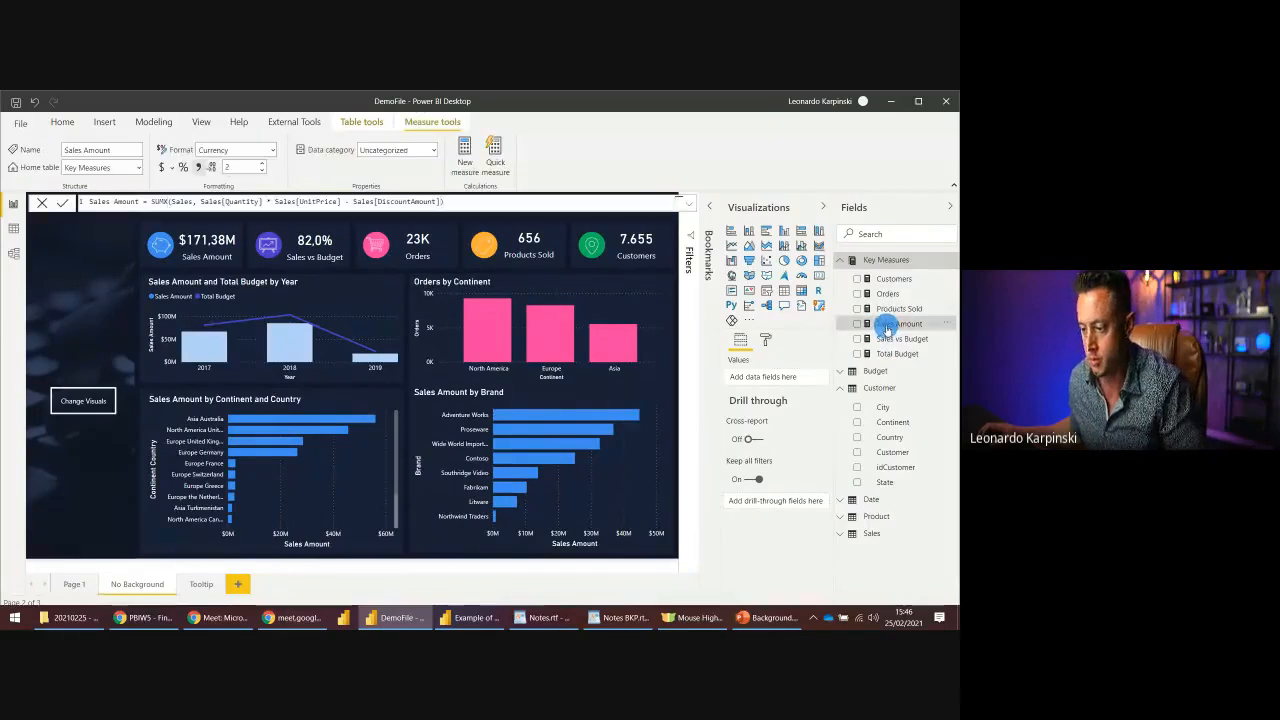
{"action": "right_click", "coordinate": [866, 258]}
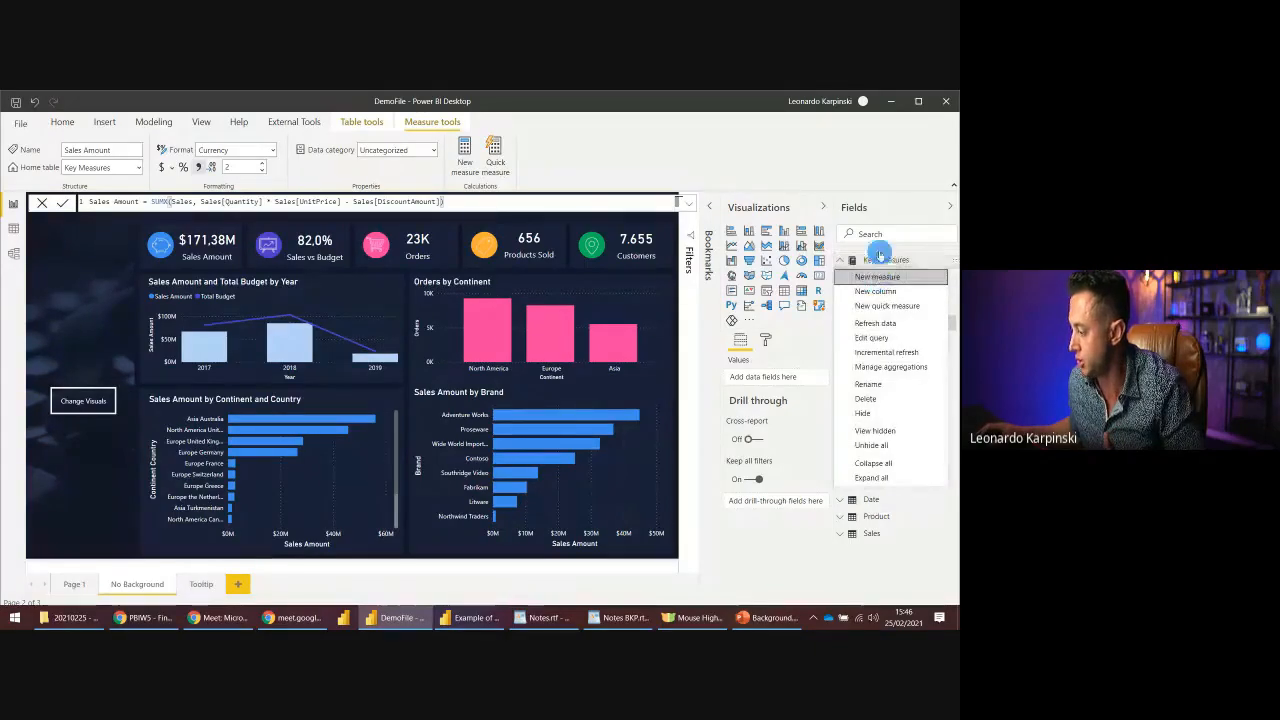
{"action": "left_click", "coordinate": [370, 201]}
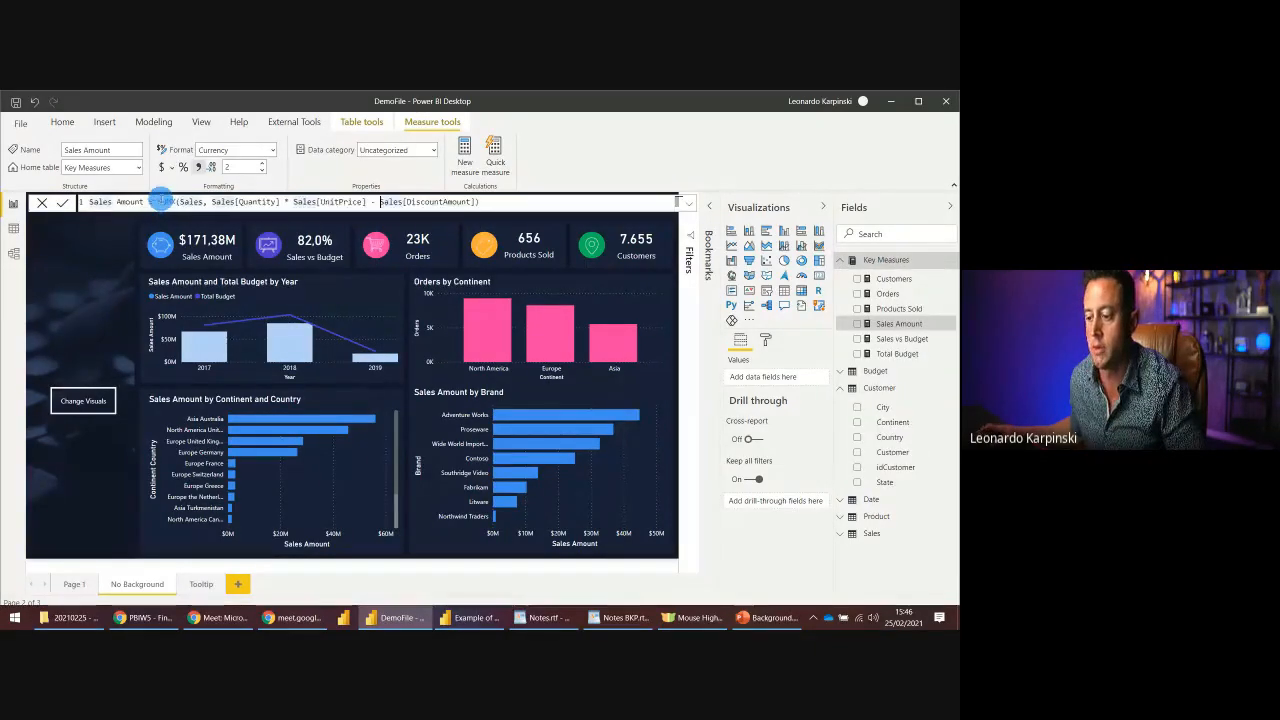
- Enlarge the formula text and split the Sales Amount formula into five lines: name, SUMX(, Sales table, expression and closing parenthesis
{"action": "scroll", "coordinate": [170, 201], "scroll_direction": "up", "scroll_amount": 2, "text": "ctrl"}
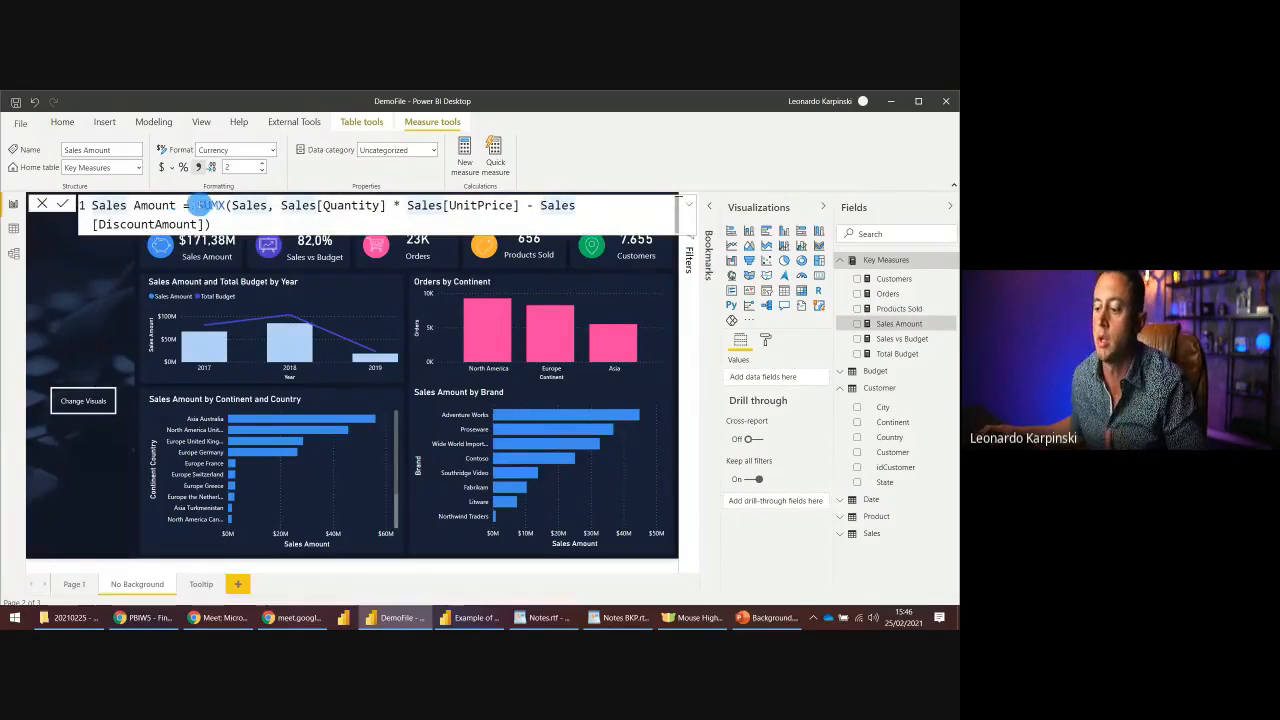
{"action": "double_click", "coordinate": [208, 205]}
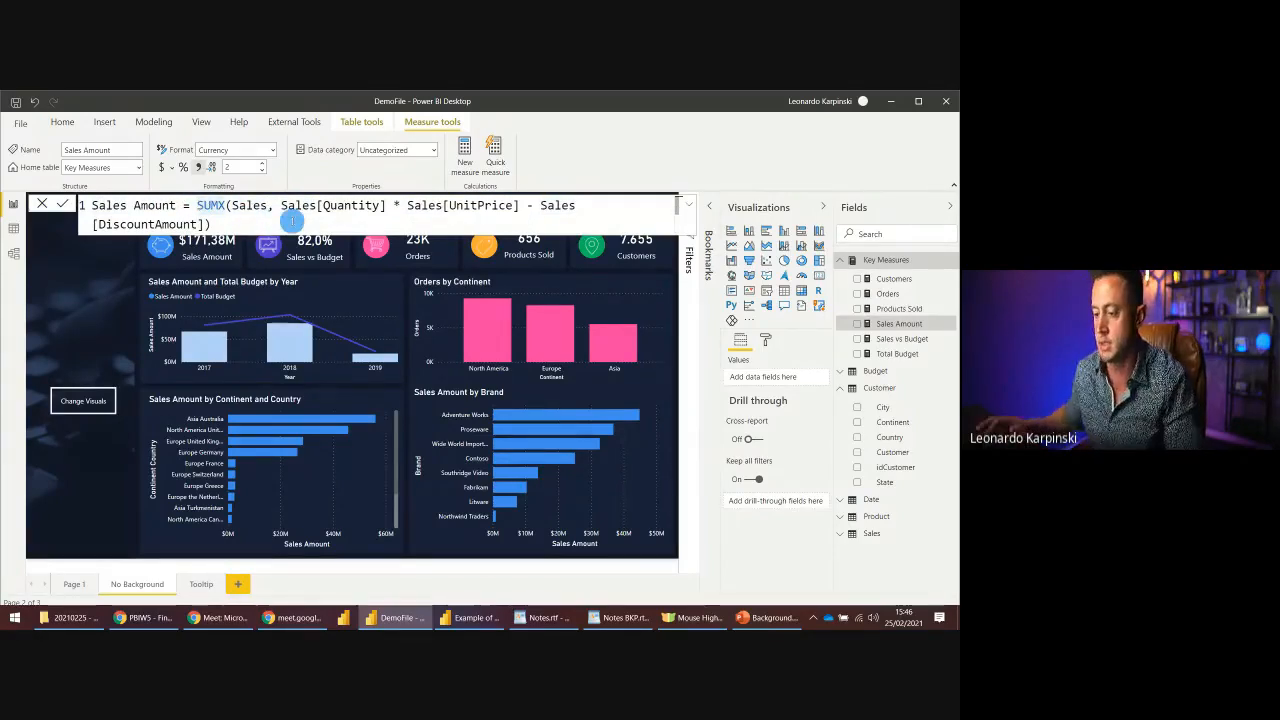
{"action": "key", "text": "shift+Return"}
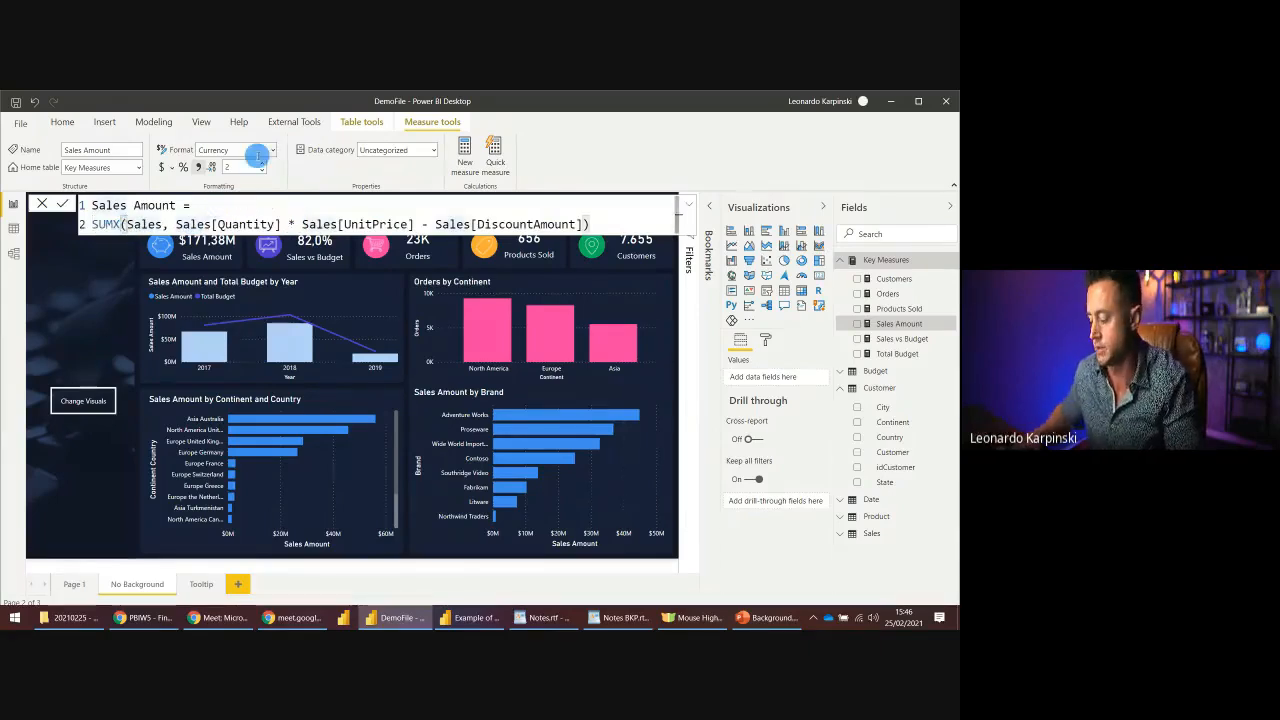
{"action": "key", "text": "shift+Return"}
{"action": "left_click", "coordinate": [174, 243]}
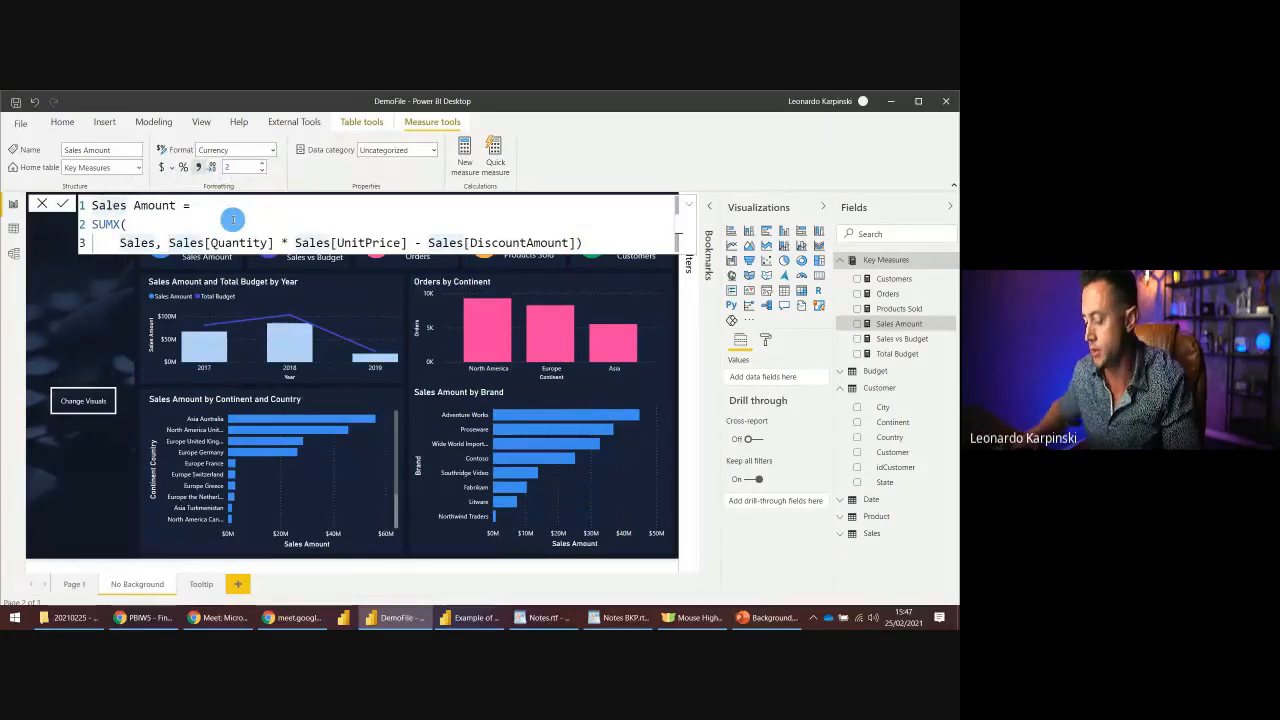
{"action": "key", "text": "shift+Return"}
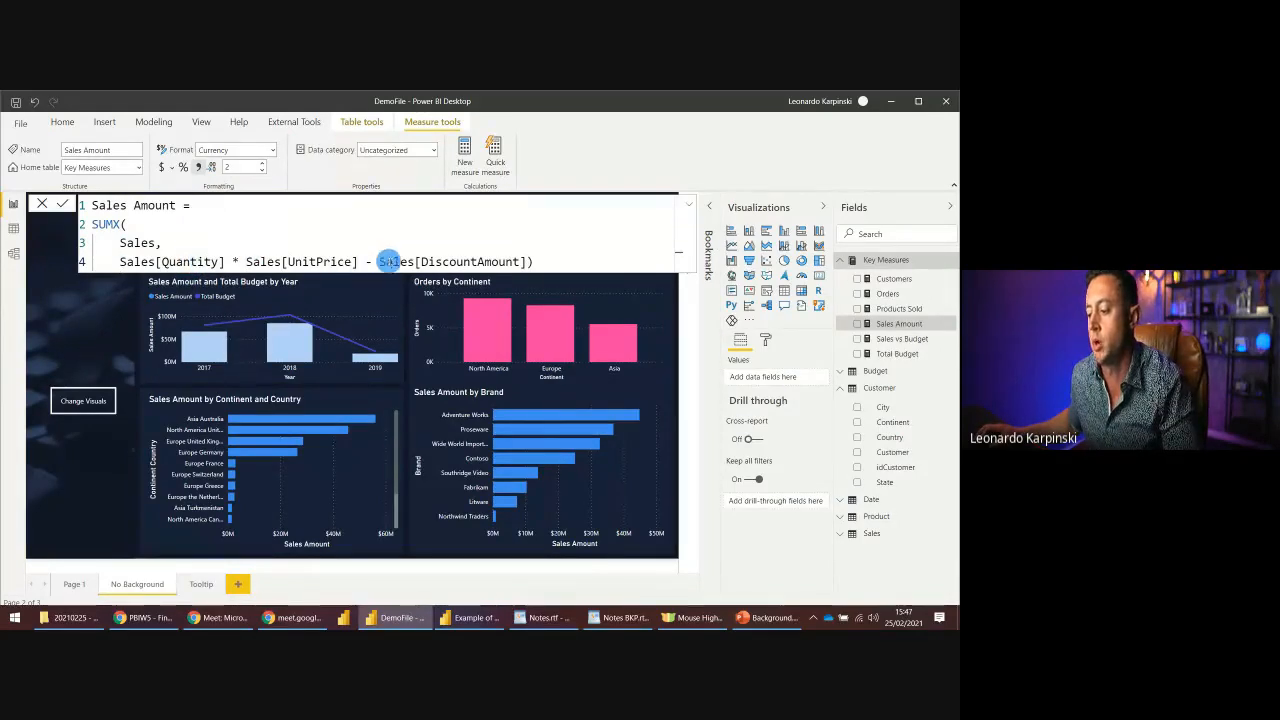
{"action": "left_click", "coordinate": [528, 261]}
{"action": "key", "text": "shift+Return"}
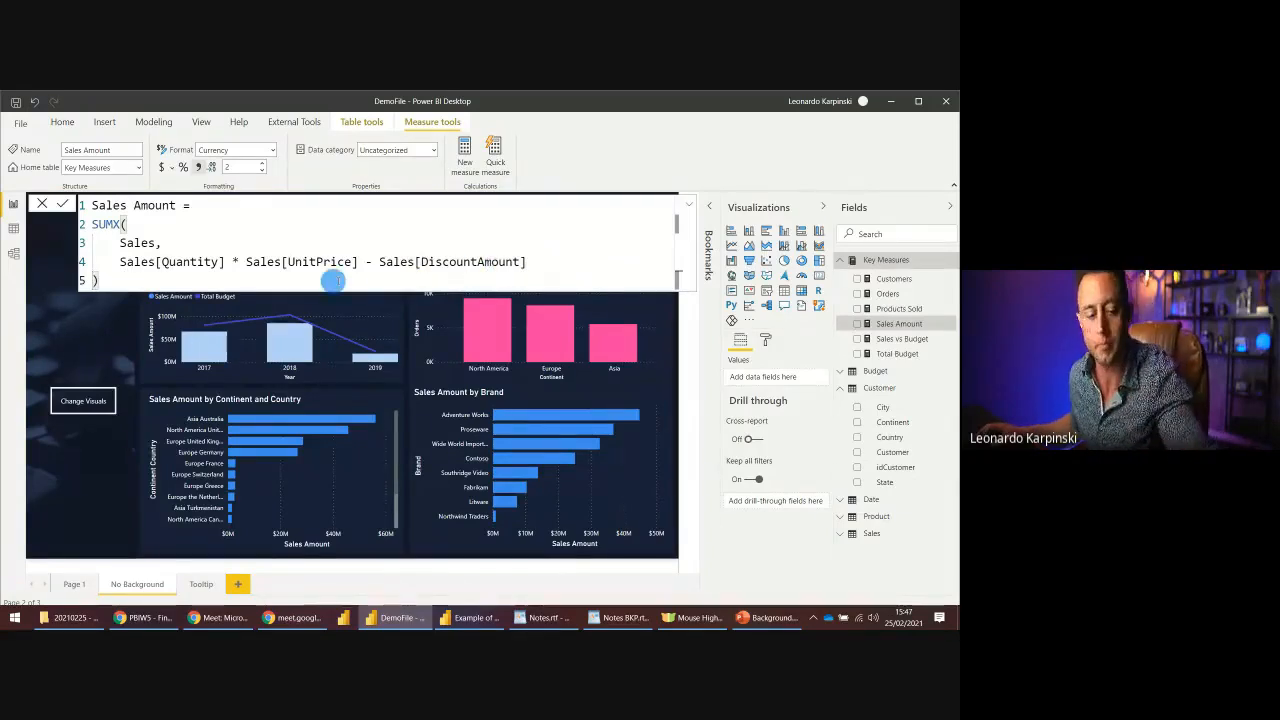
{"action": "left_click", "coordinate": [368, 261]}
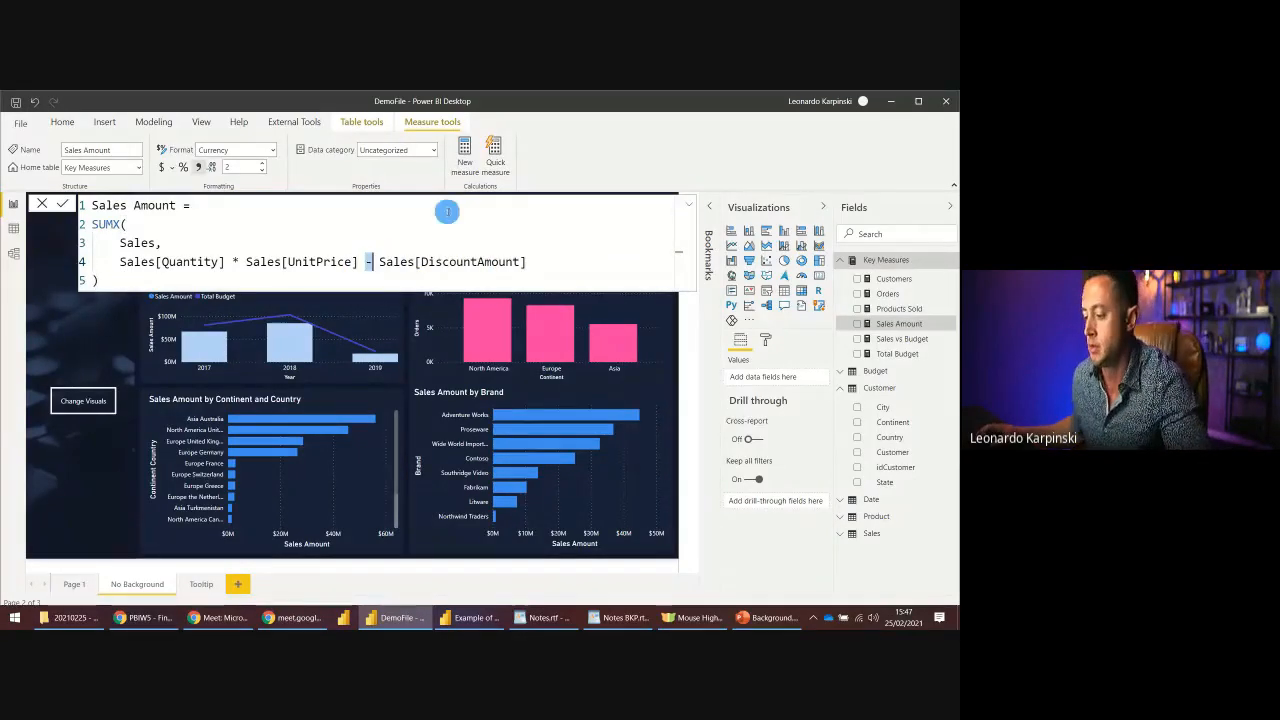
{"action": "key", "text": "Return"}
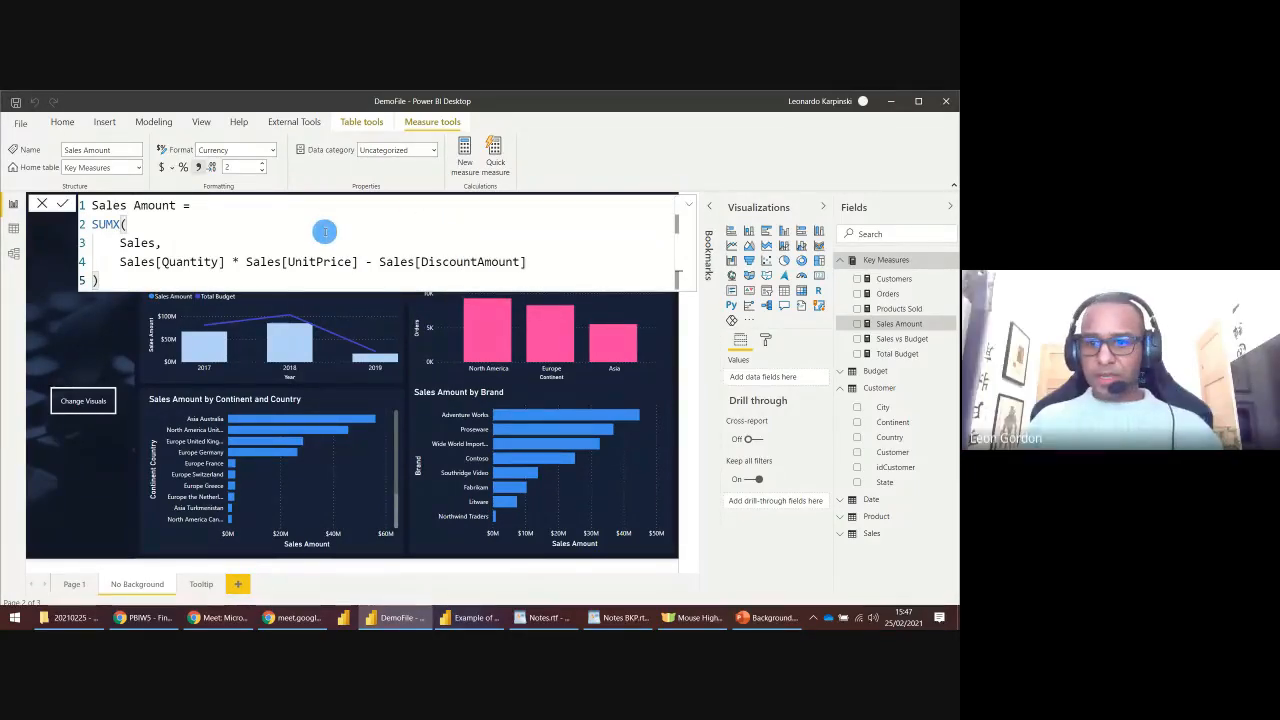
{"action": "left_click", "coordinate": [425, 245]}
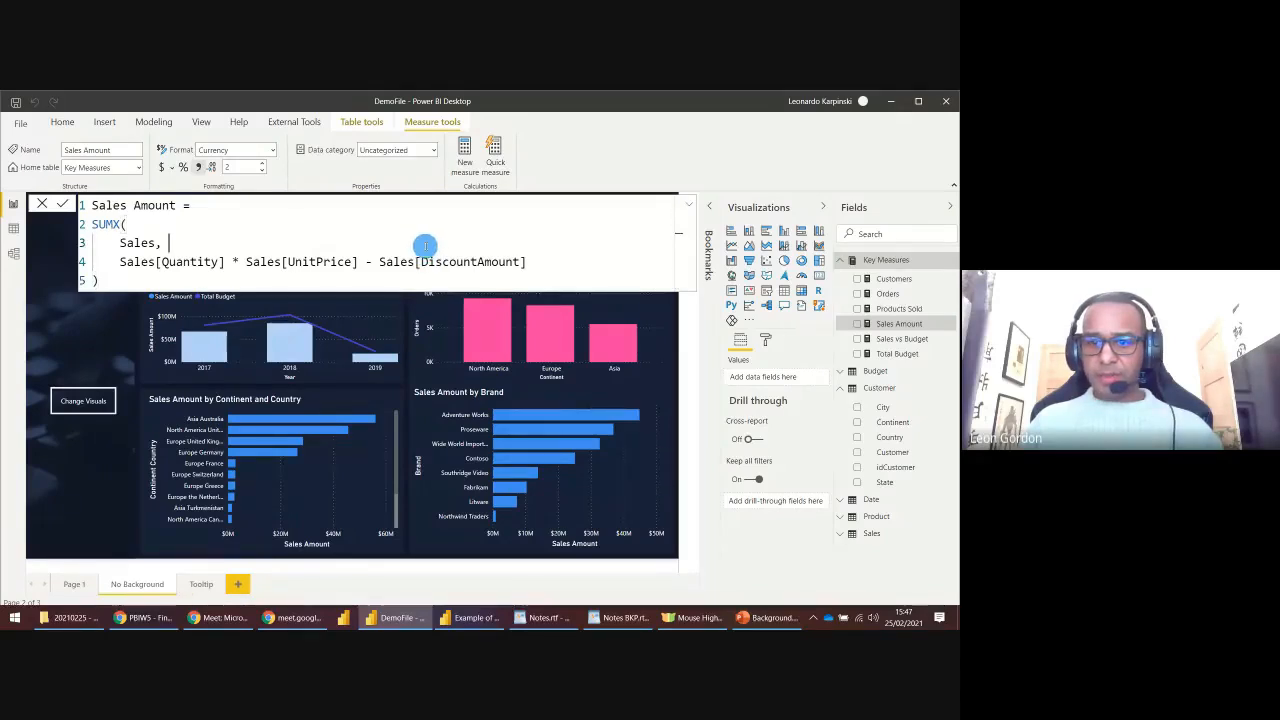
{"action": "key", "text": "Escape"}
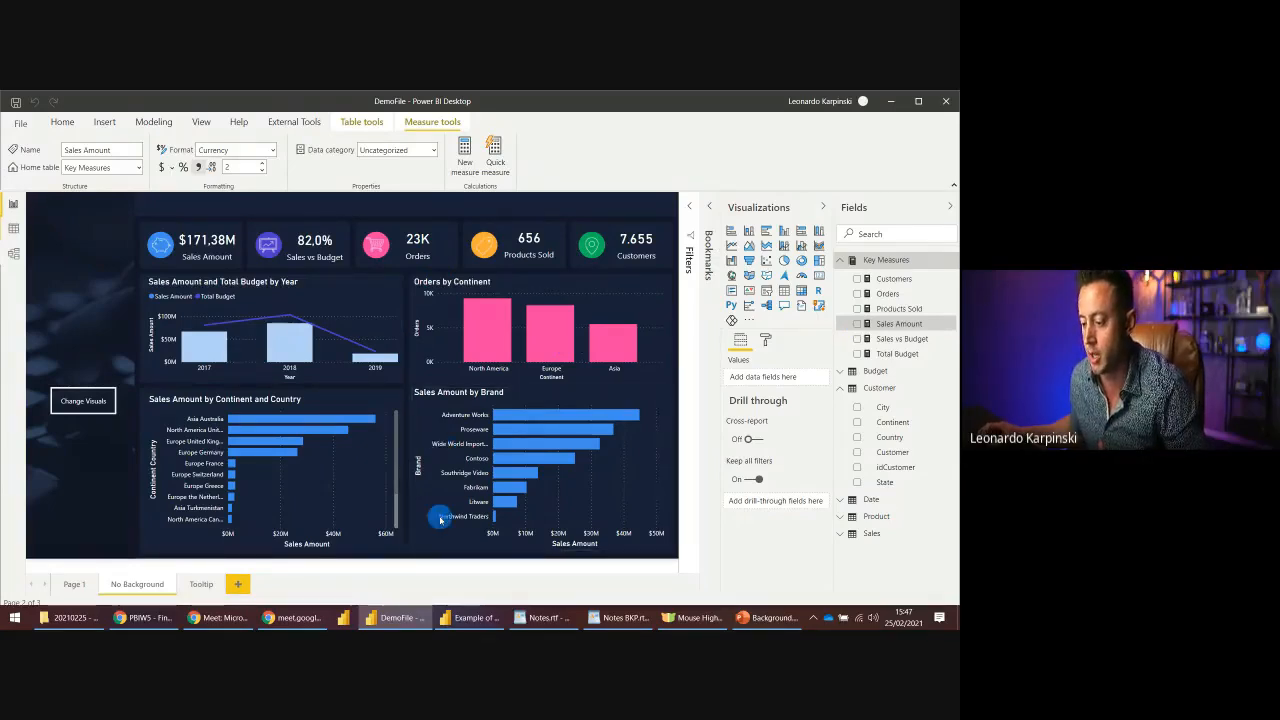
- Create a measure in Key Measures with the formula TextTitle = "Sales Amount vs Budget (" & [Sales vs Budget] & ")
{"action": "left_click", "coordinate": [194, 287]}
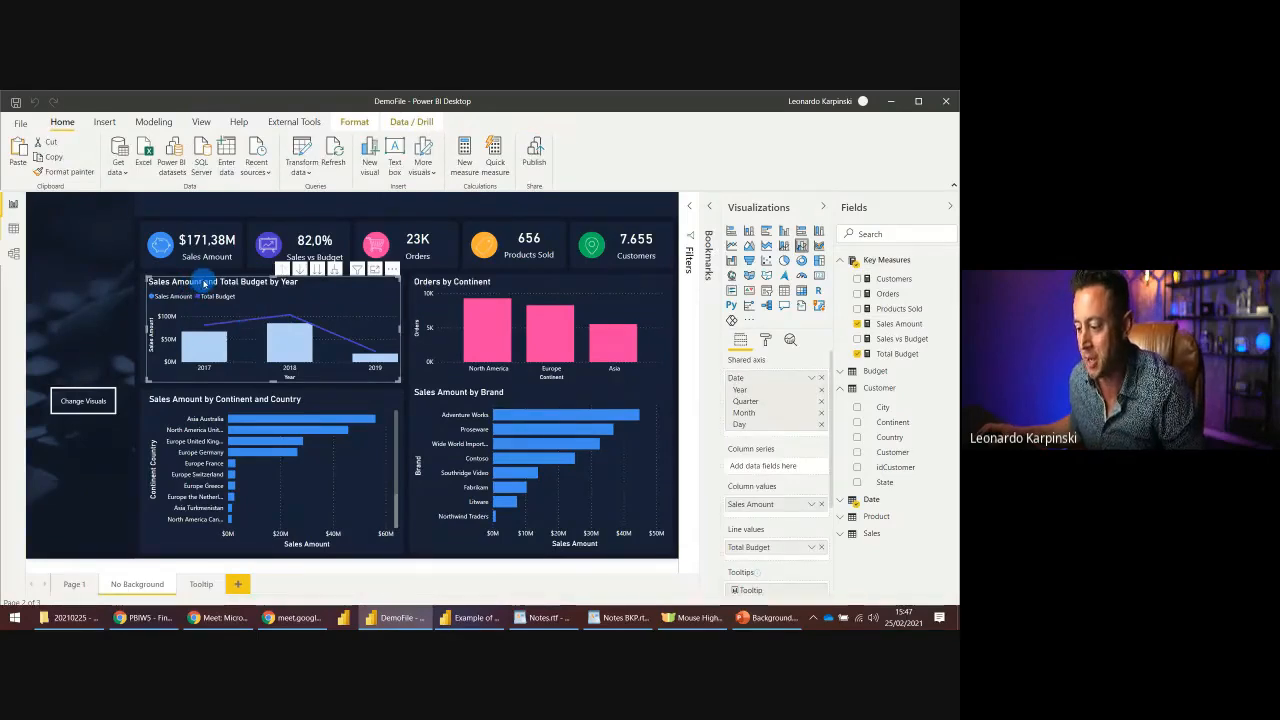
{"action": "right_click", "coordinate": [874, 262]}
{"action": "left_click", "coordinate": [879, 278]}
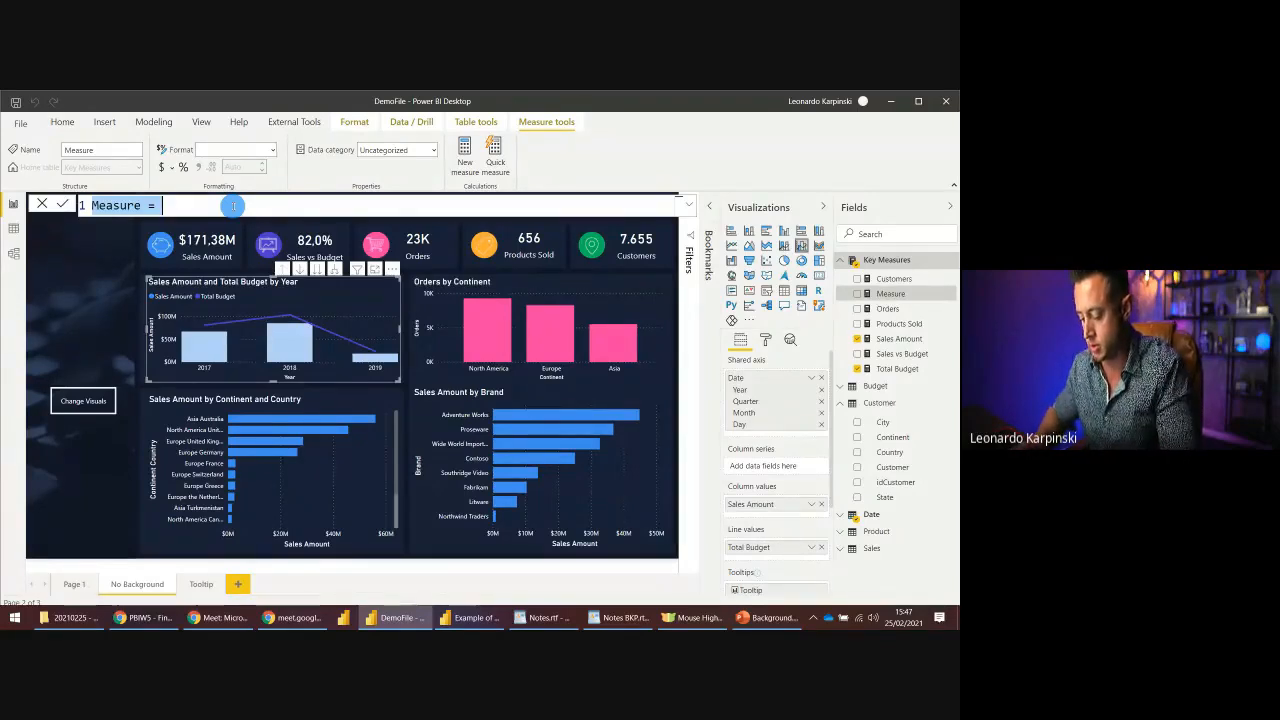
{"action": "type", "text": "TextTitle = \"Sale"}
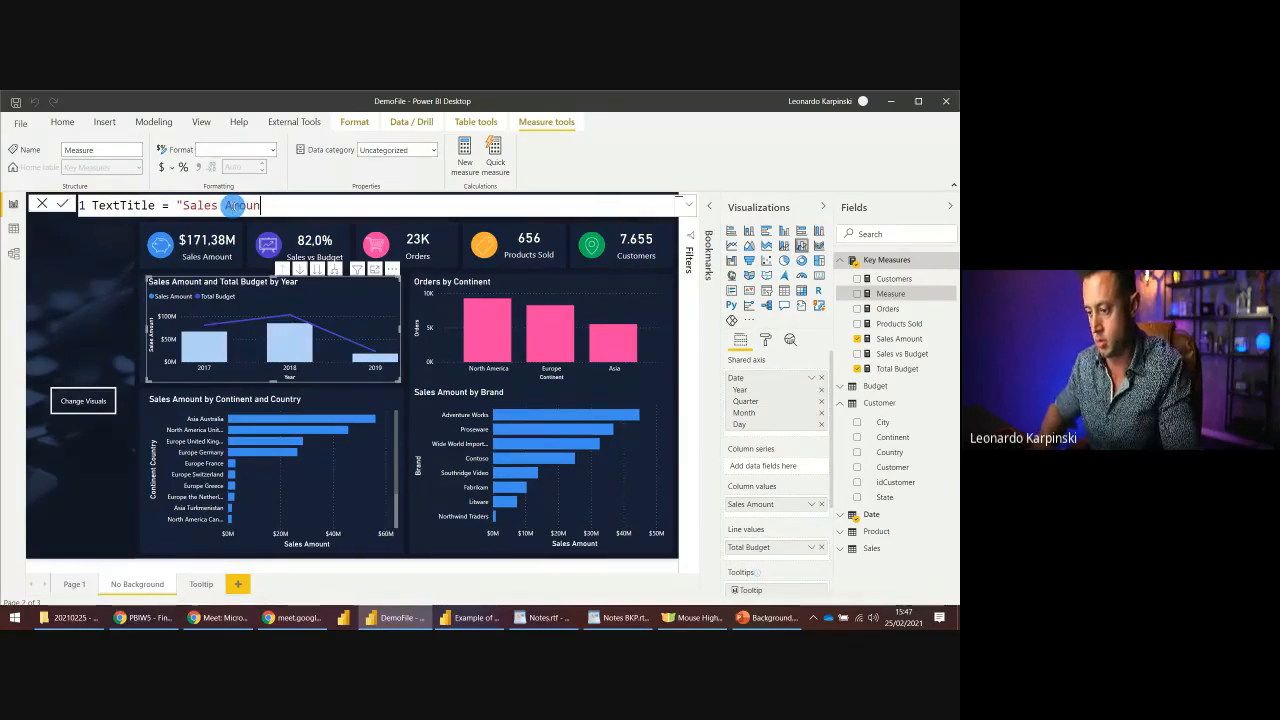
{"action": "type", "text": "s B"}
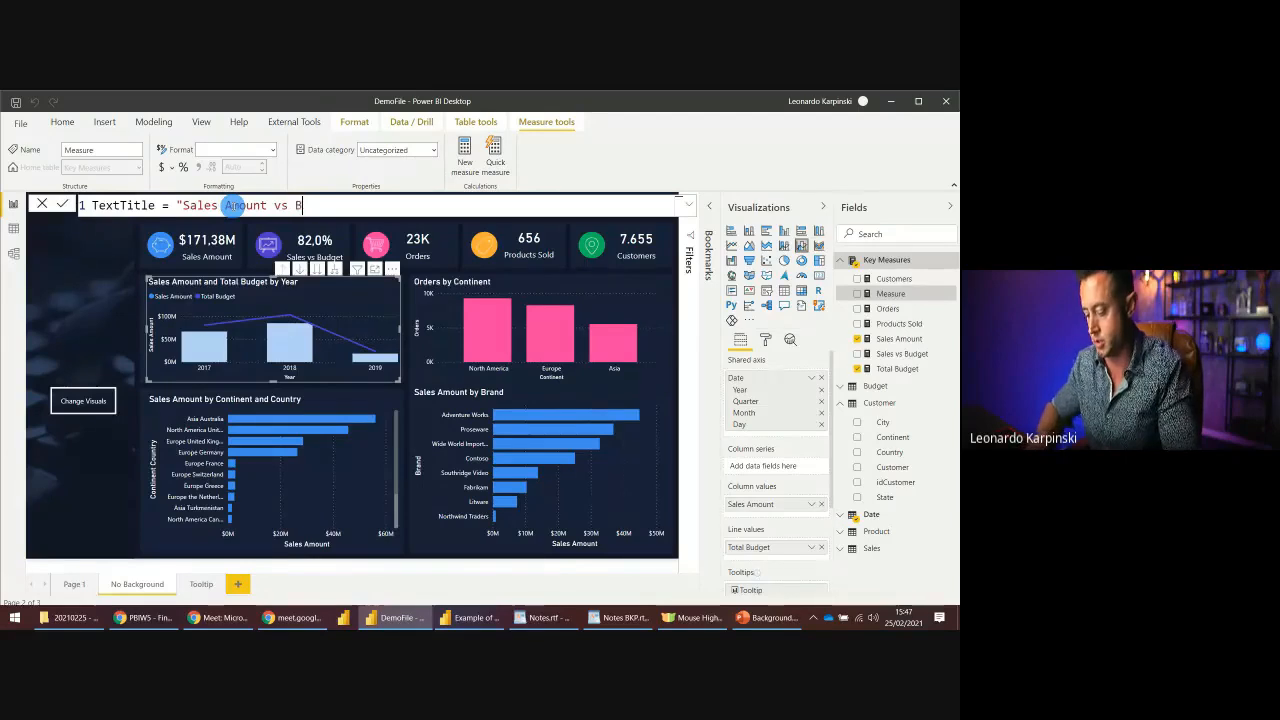
{"action": "type", "text": " Amount vs Budget"}
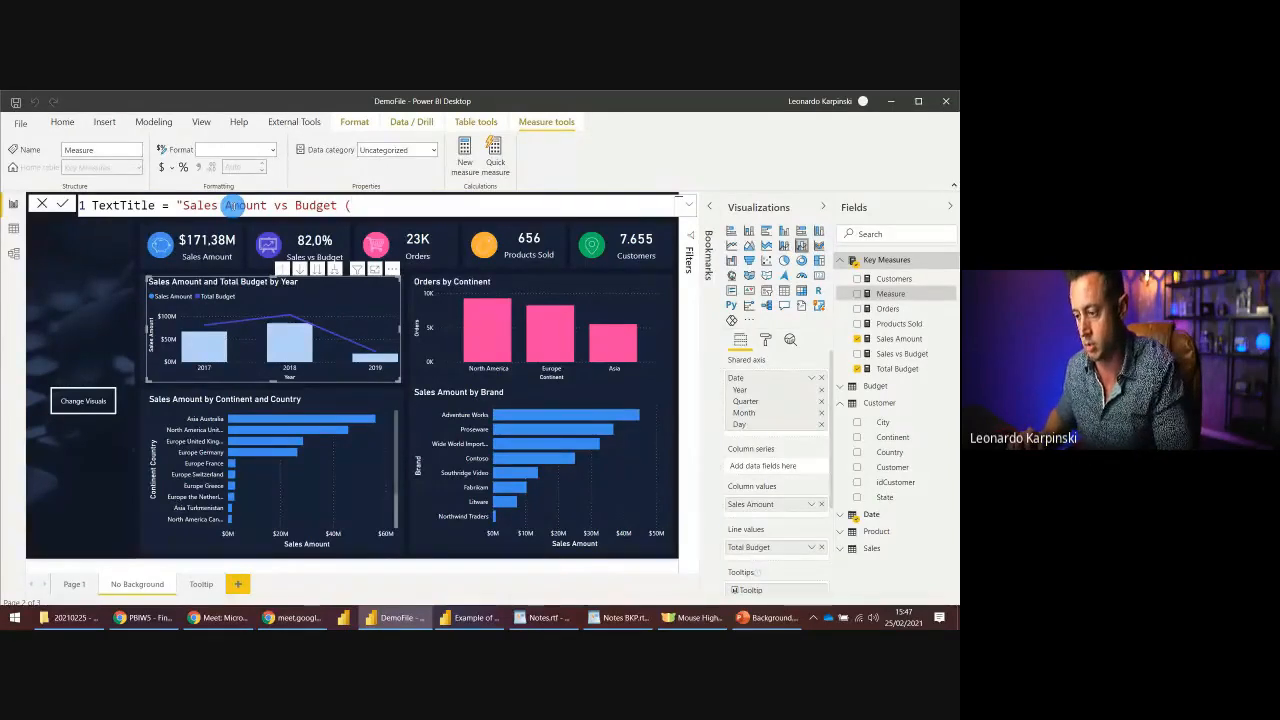
{"action": "type", "text": "(\" &"}
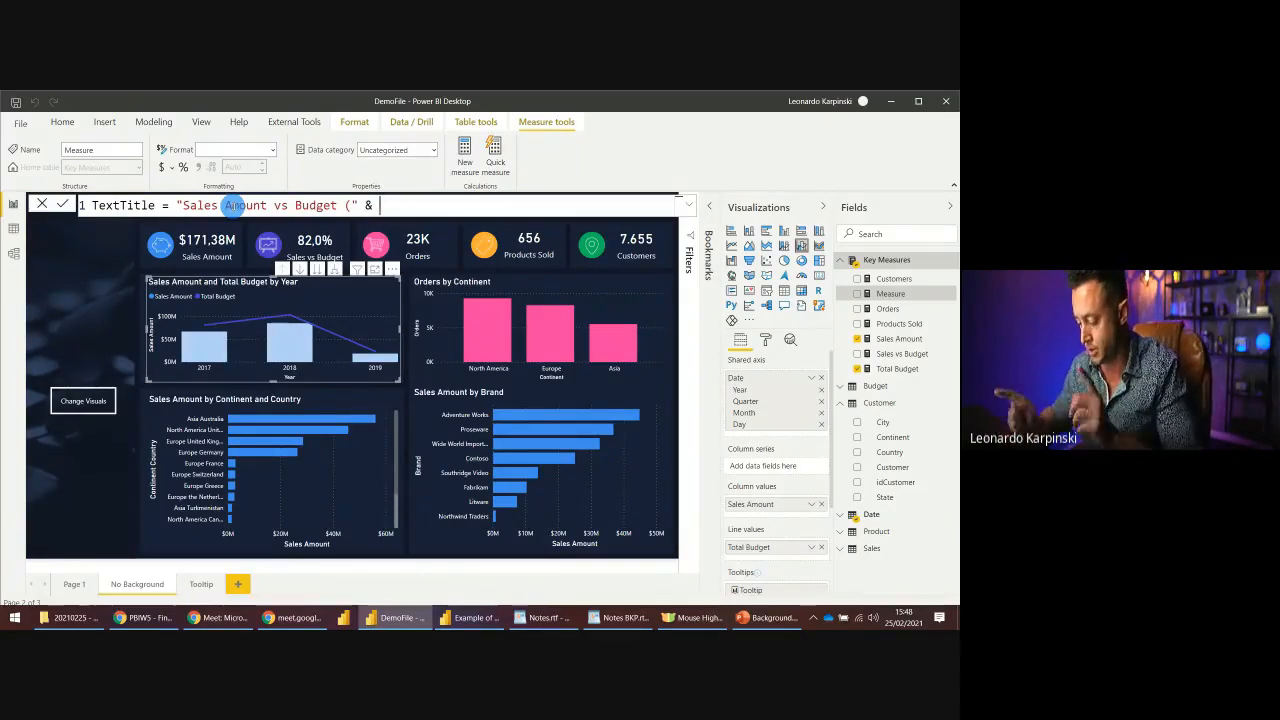
{"action": "type", "text": " sales"}
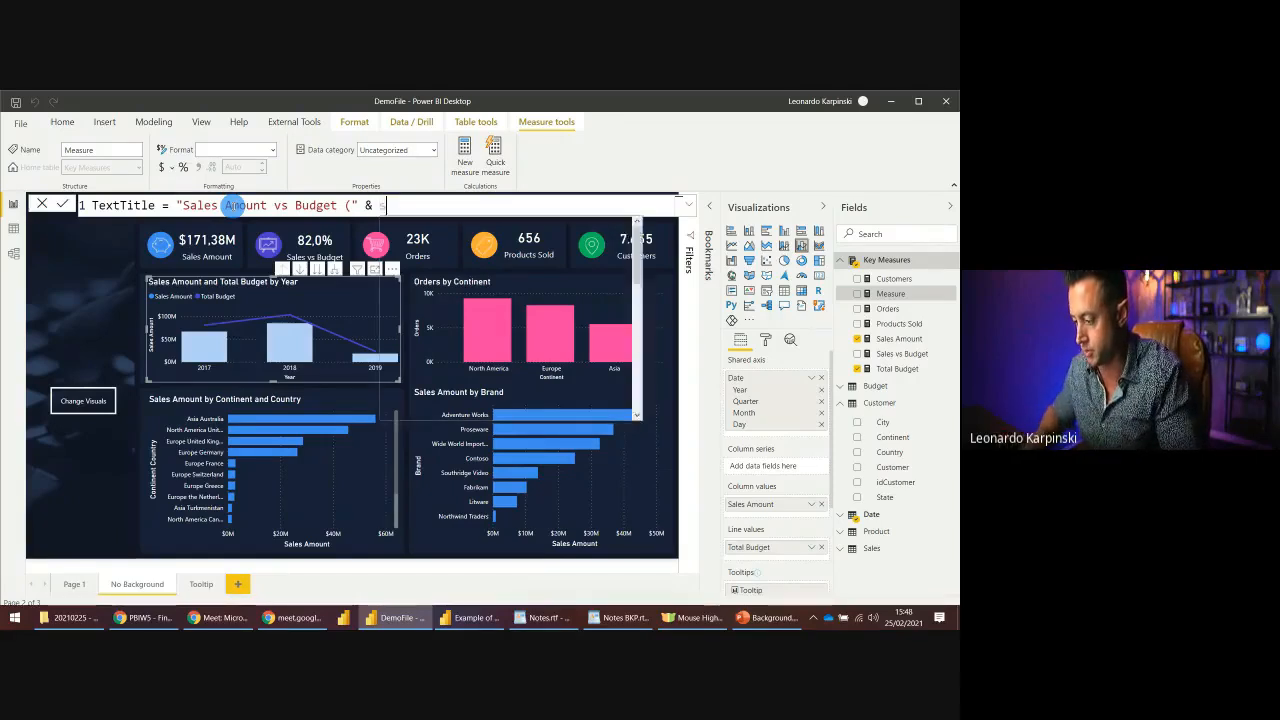
{"action": "key", "text": "Down"}
{"action": "key", "text": "Tab"}
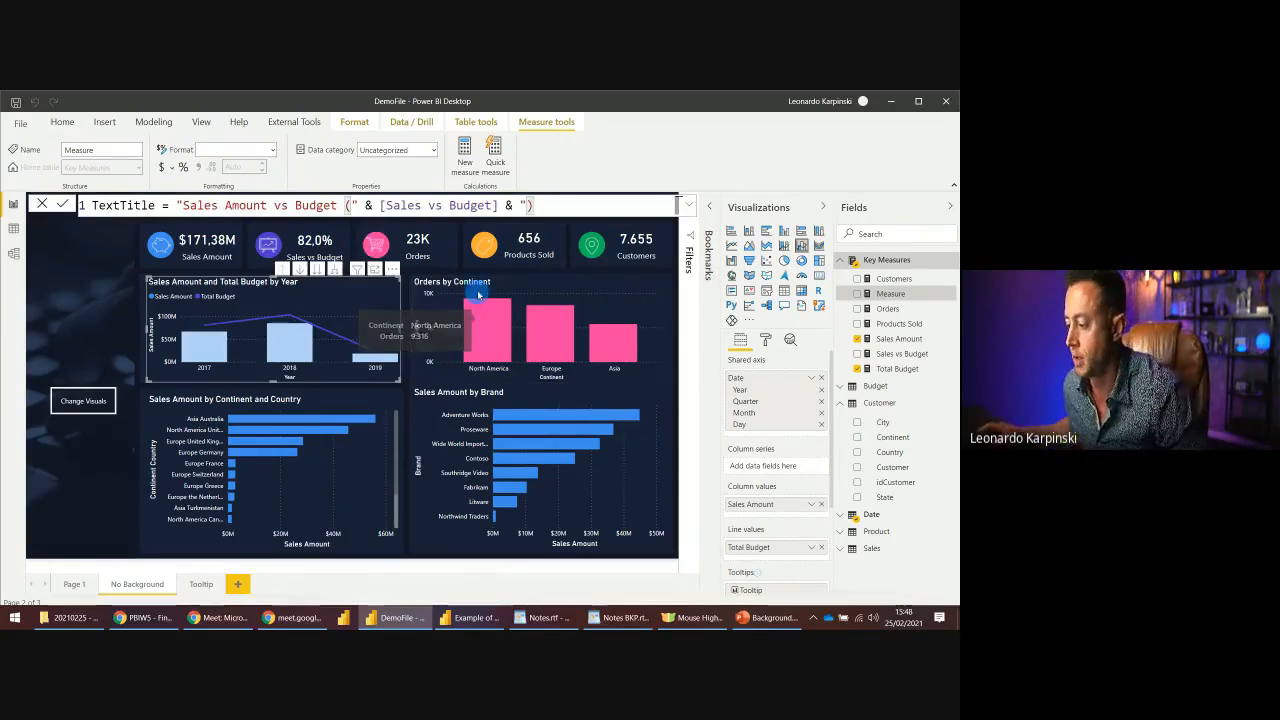
{"action": "key", "text": "Return"}
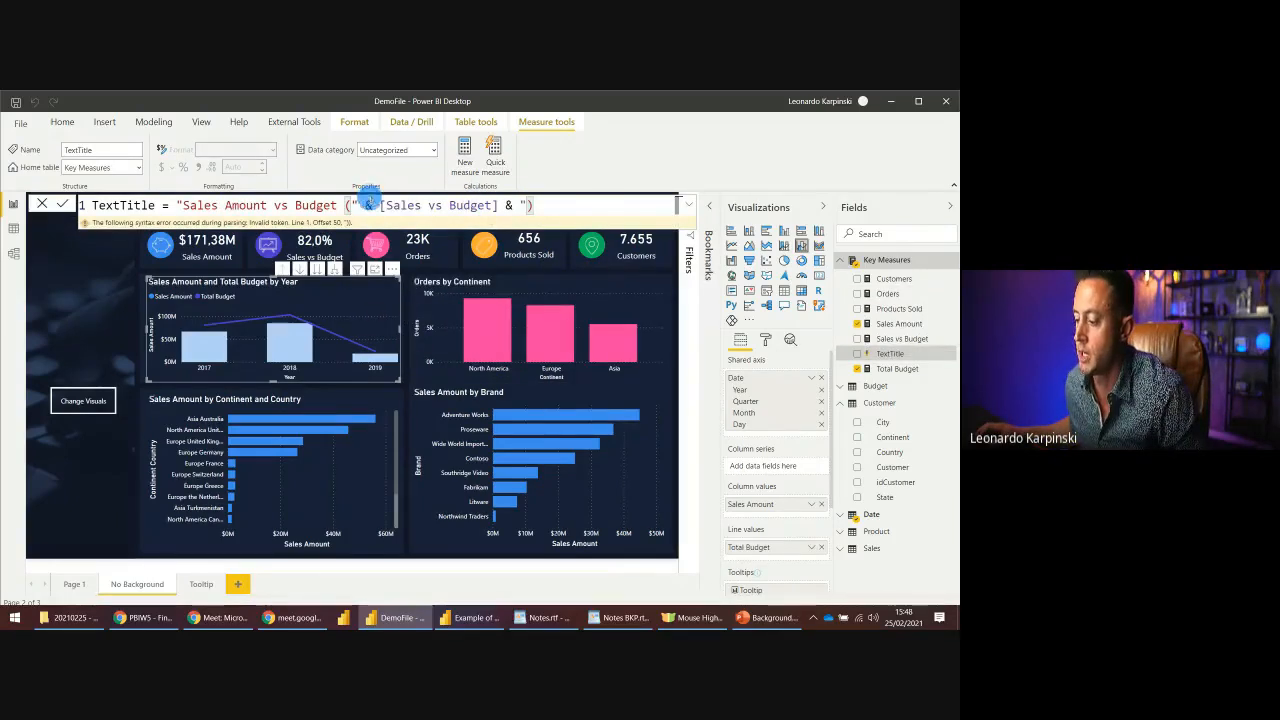
- Add the missing closing quotation mark after the final parenthesis in the TextTitle formula and commit it
{"action": "left_click", "coordinate": [567, 204]}
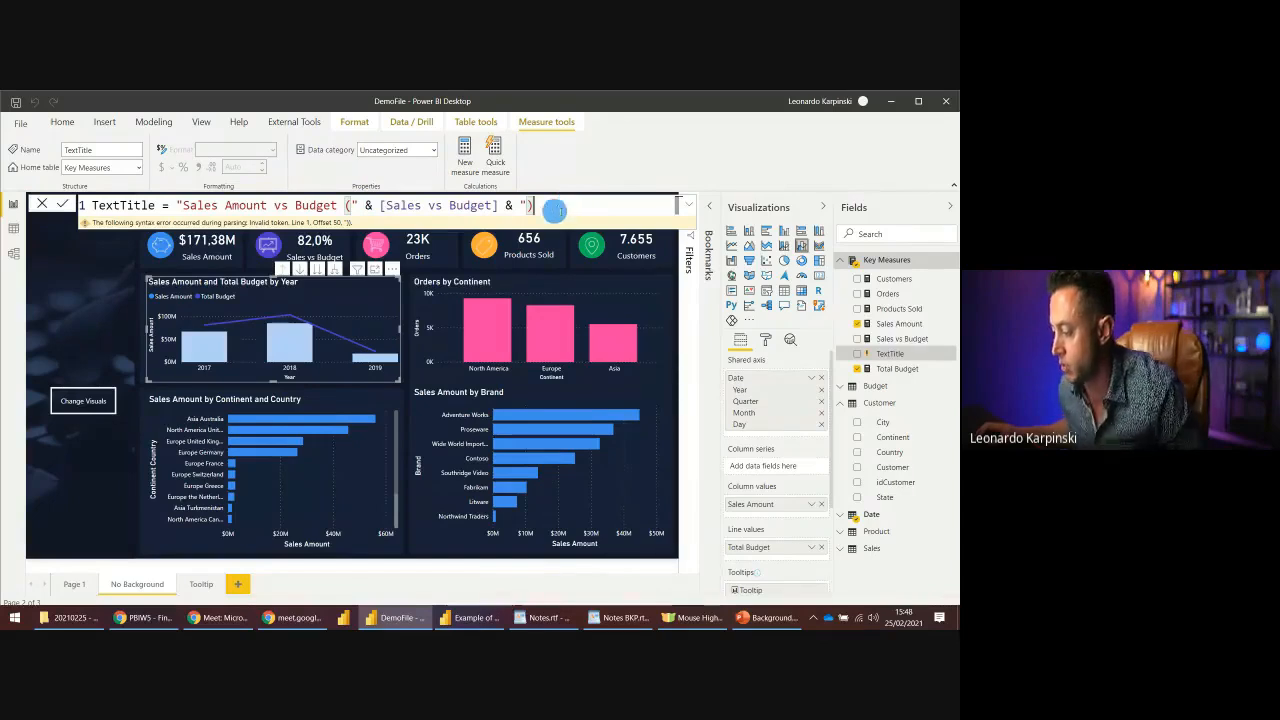
{"action": "type", "text": "\""}
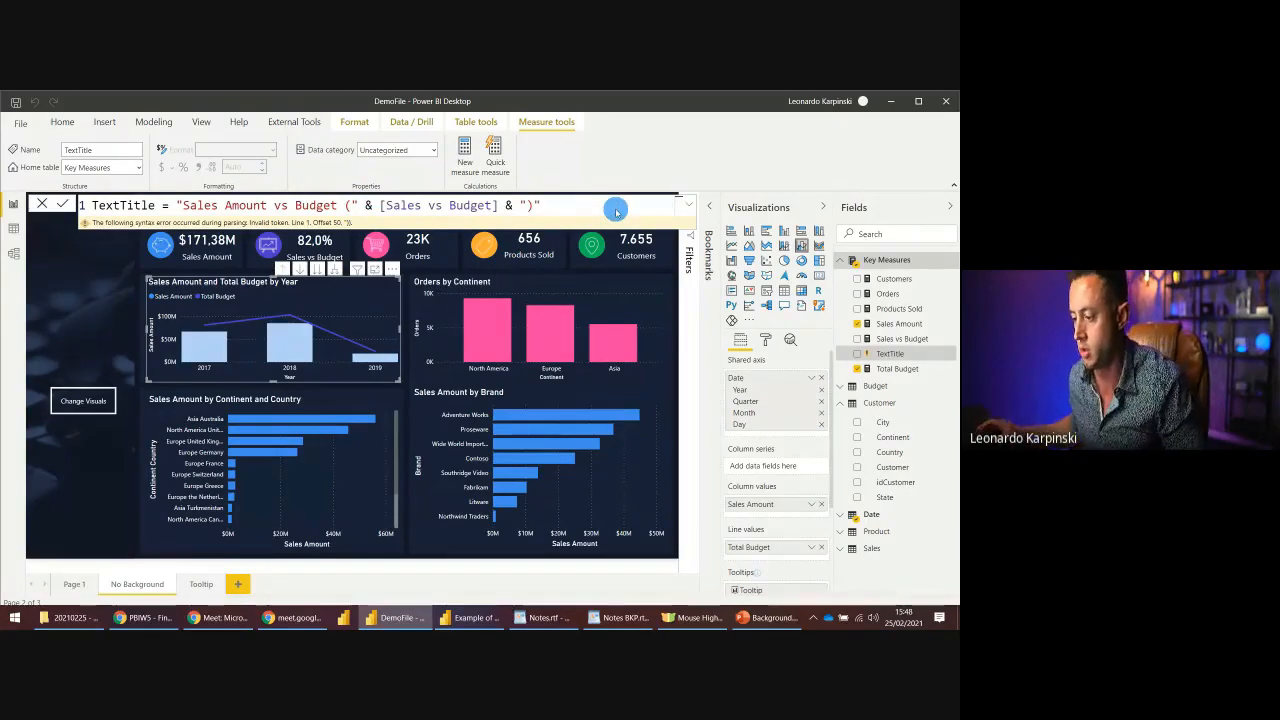
{"action": "key", "text": "Return"}
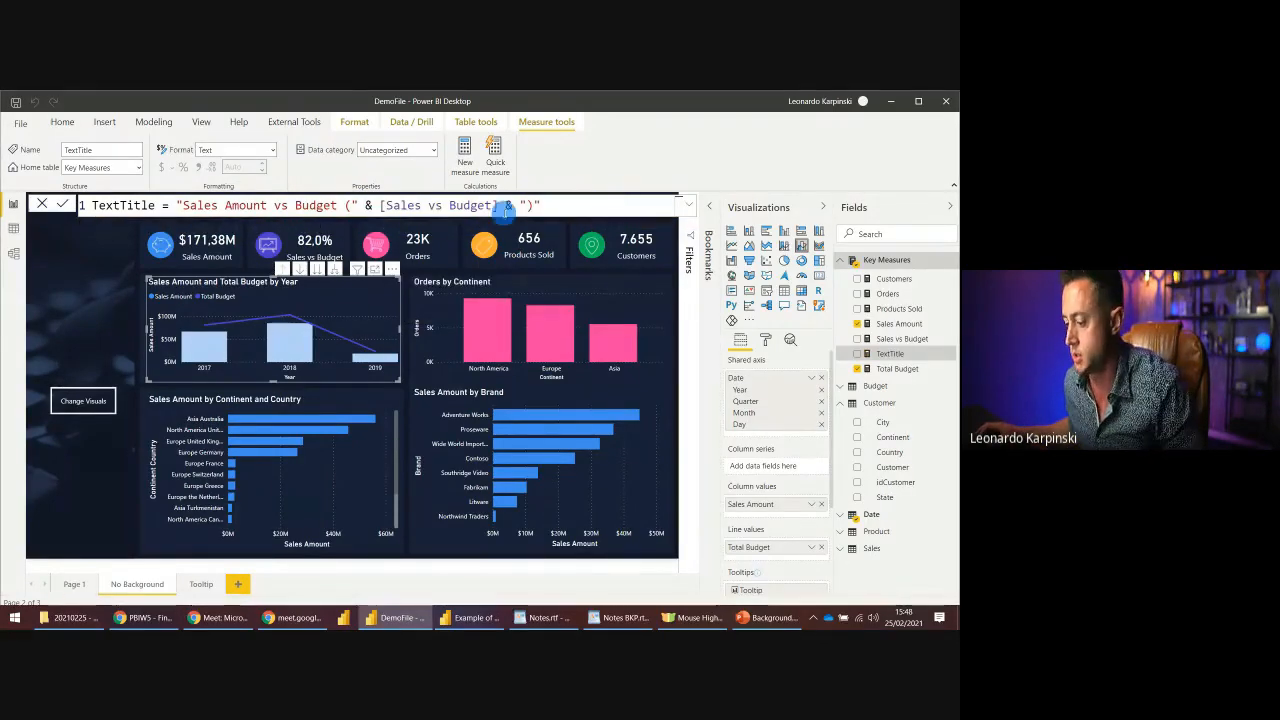
- Open the conditional formatting settings for the title text of the Sales Amount and Total Budget by Year chart
{"action": "left_click", "coordinate": [767, 340]}
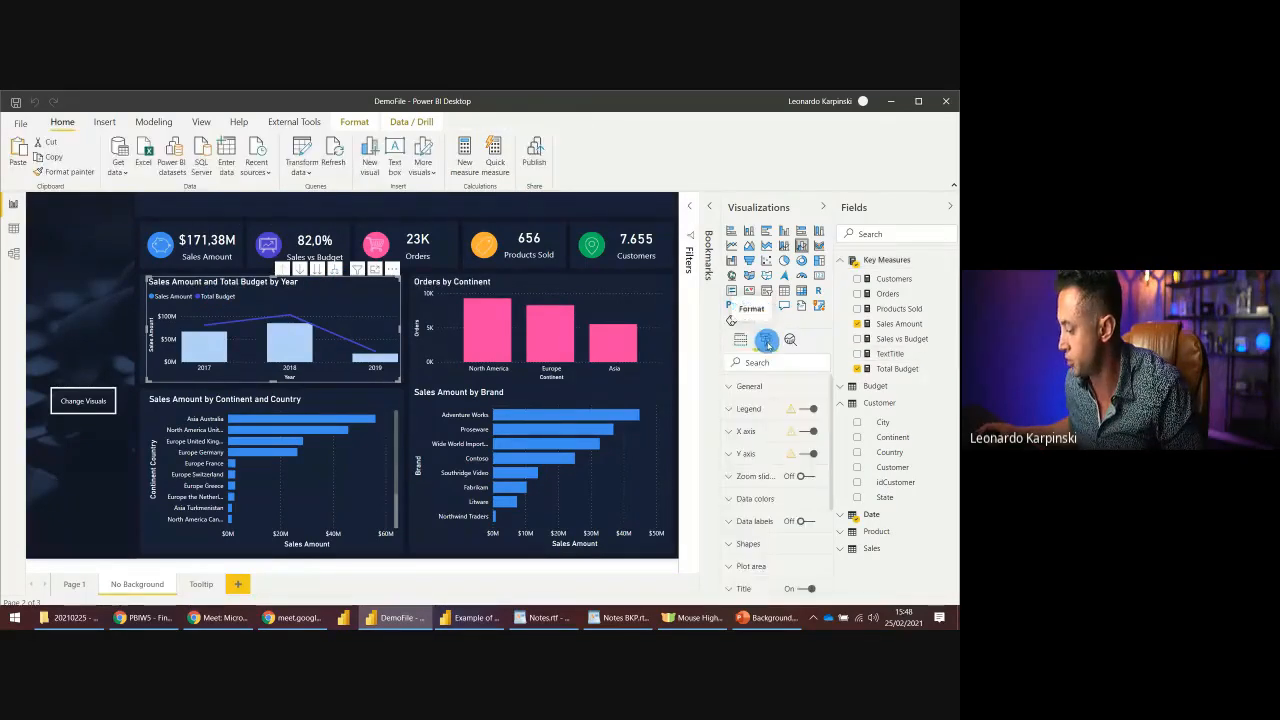
{"action": "scroll", "coordinate": [754, 468], "scroll_direction": "down", "scroll_amount": 2}
{"action": "left_click", "coordinate": [750, 461]}
{"action": "scroll", "coordinate": [767, 466], "scroll_direction": "down", "scroll_amount": 1}
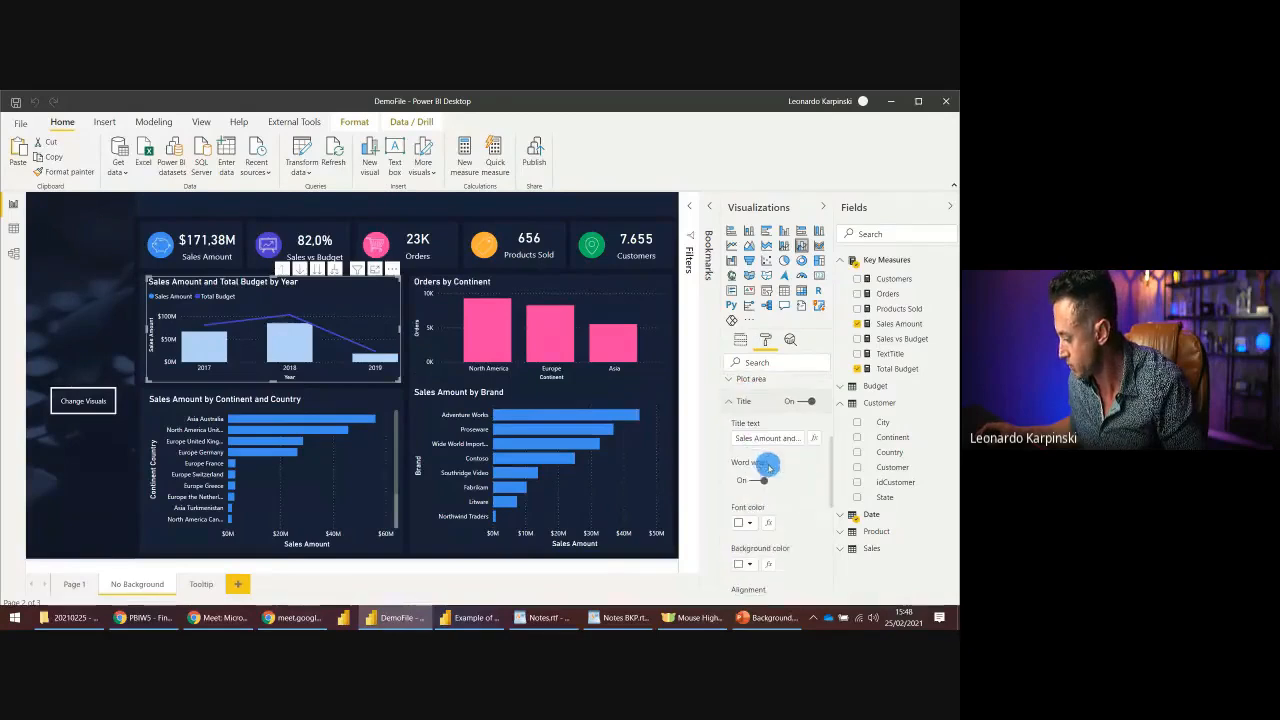
{"action": "left_click", "coordinate": [816, 438]}
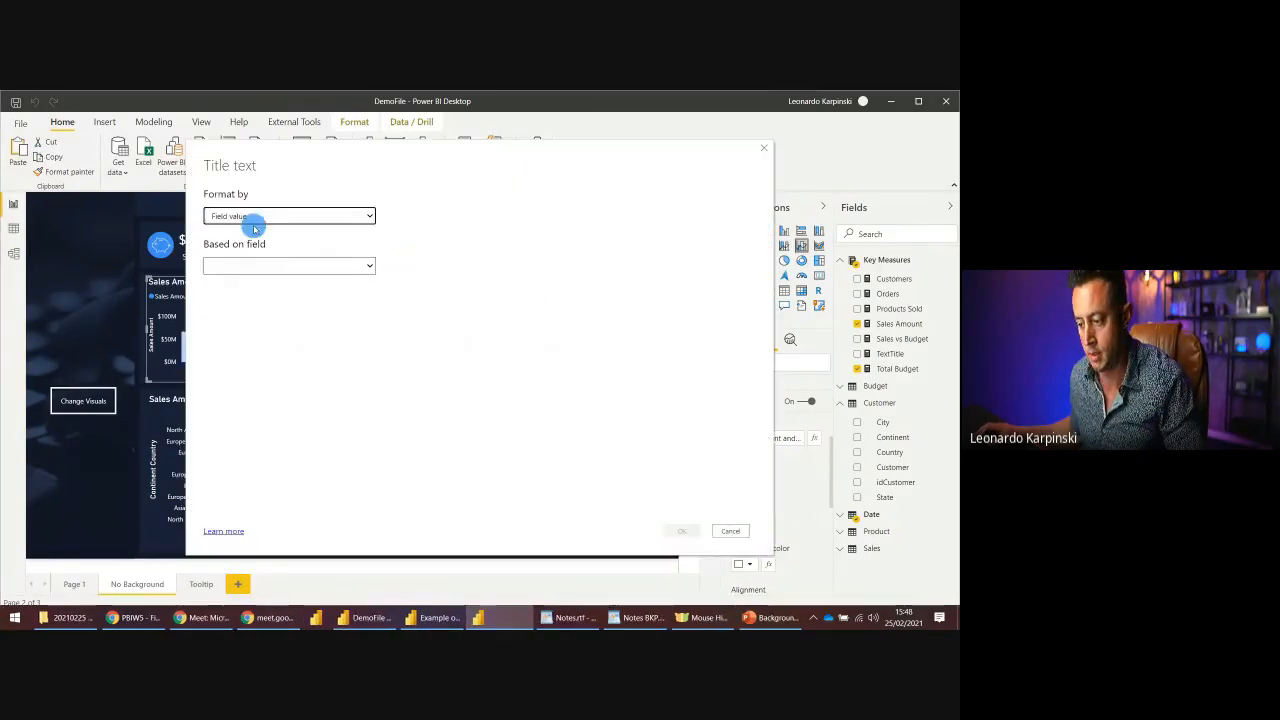
- Base the chart's title text on the TextTitle measure from Key Measures and apply it
{"action": "left_click", "coordinate": [231, 268]}
{"action": "left_click", "coordinate": [258, 309]}
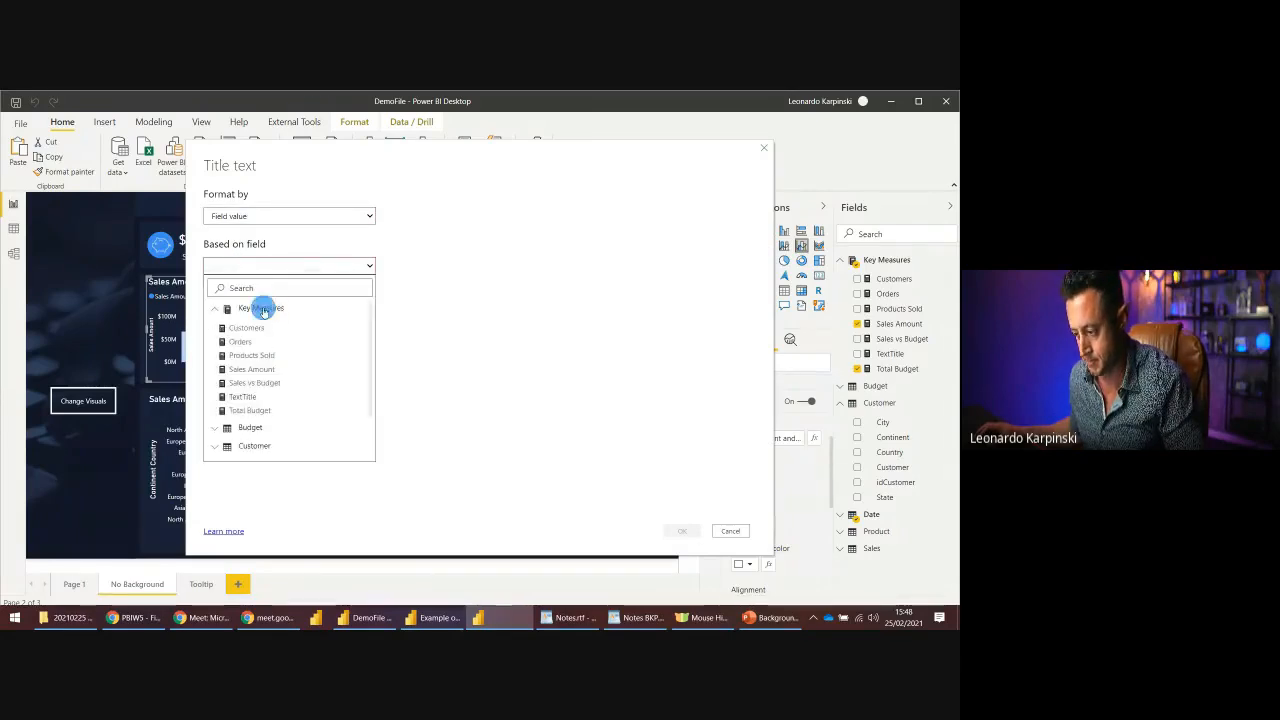
{"action": "left_click", "coordinate": [270, 285]}
{"action": "type", "text": "titl"}
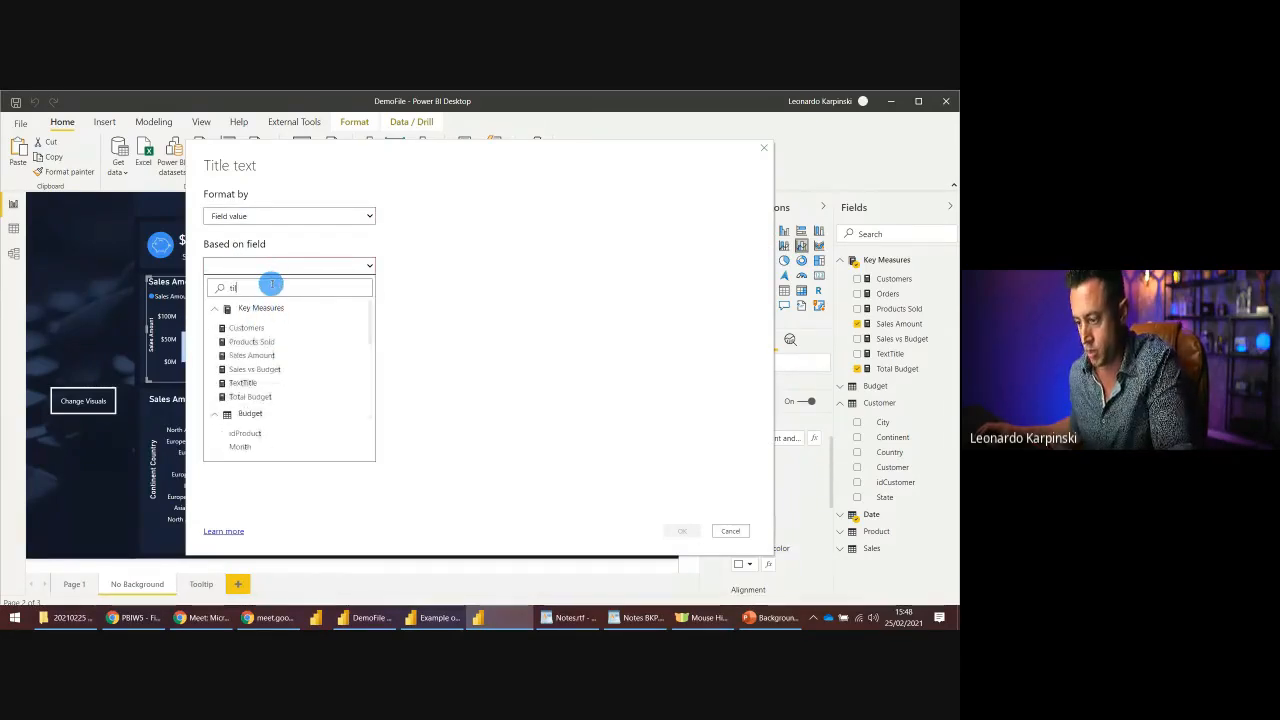
{"action": "key", "text": "BackSpace"}
{"action": "key", "text": "BackSpace"}
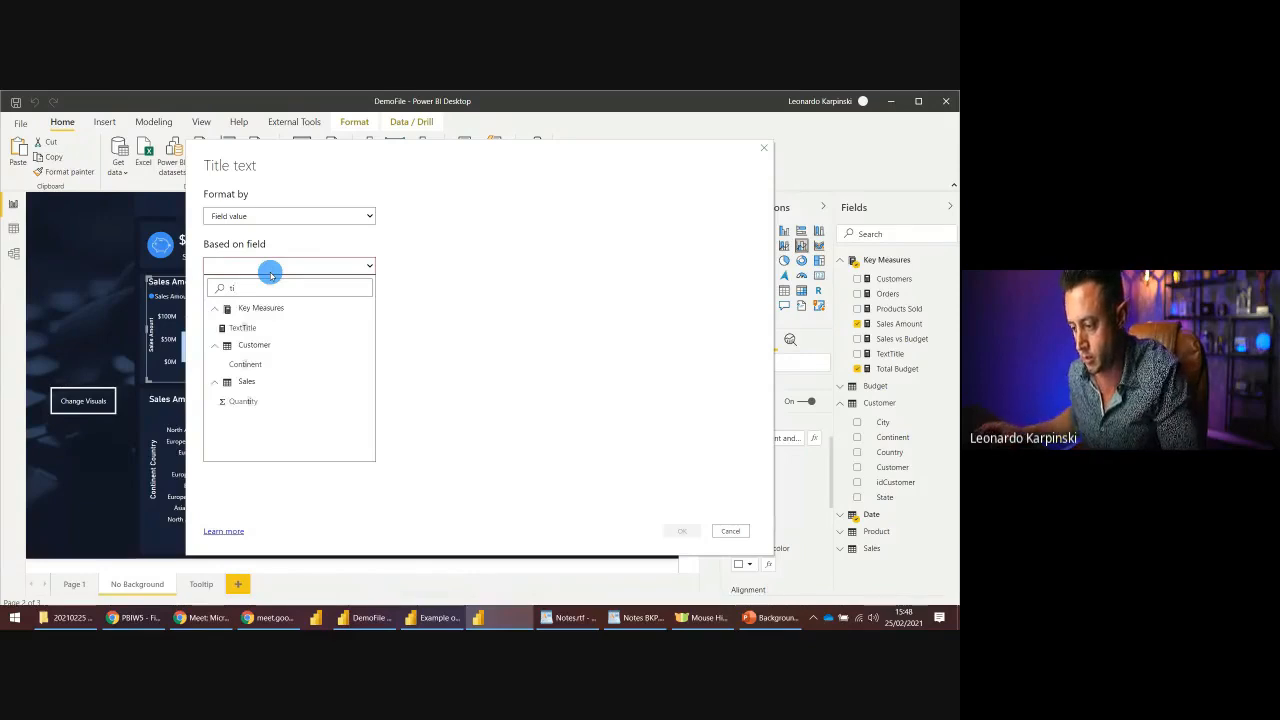
{"action": "left_click", "coordinate": [252, 328]}
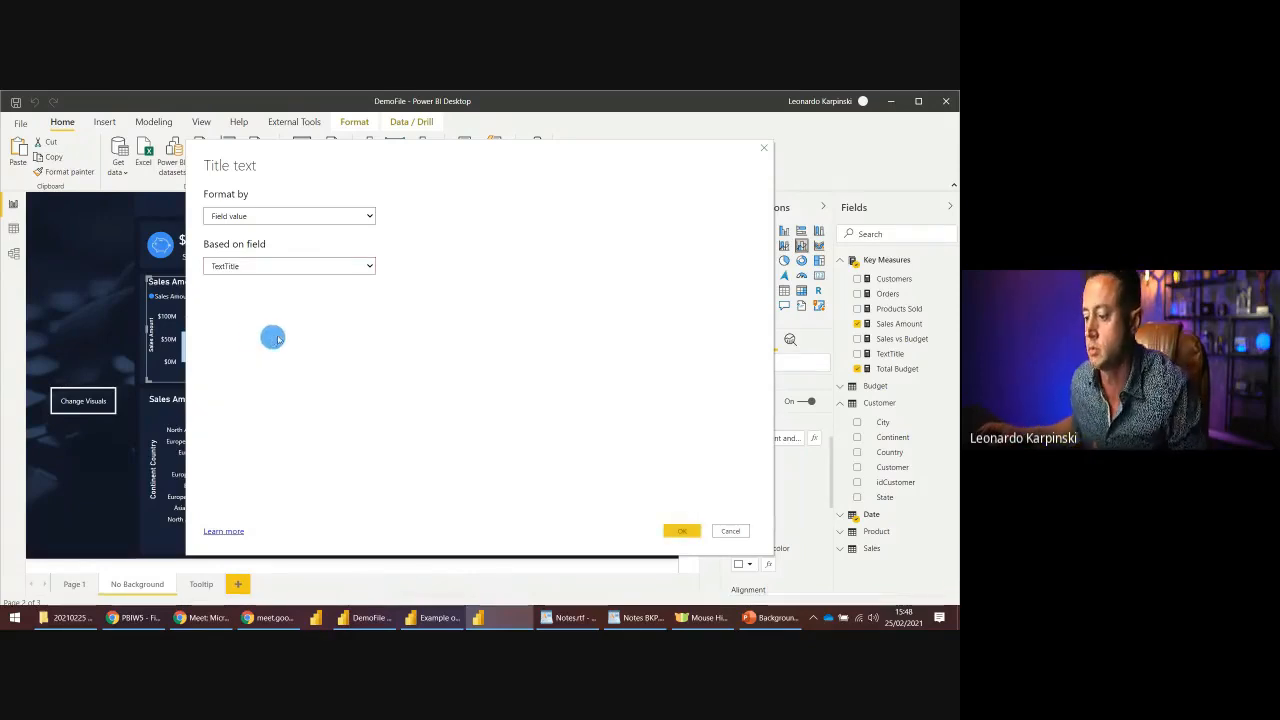
{"action": "left_click", "coordinate": [676, 531]}
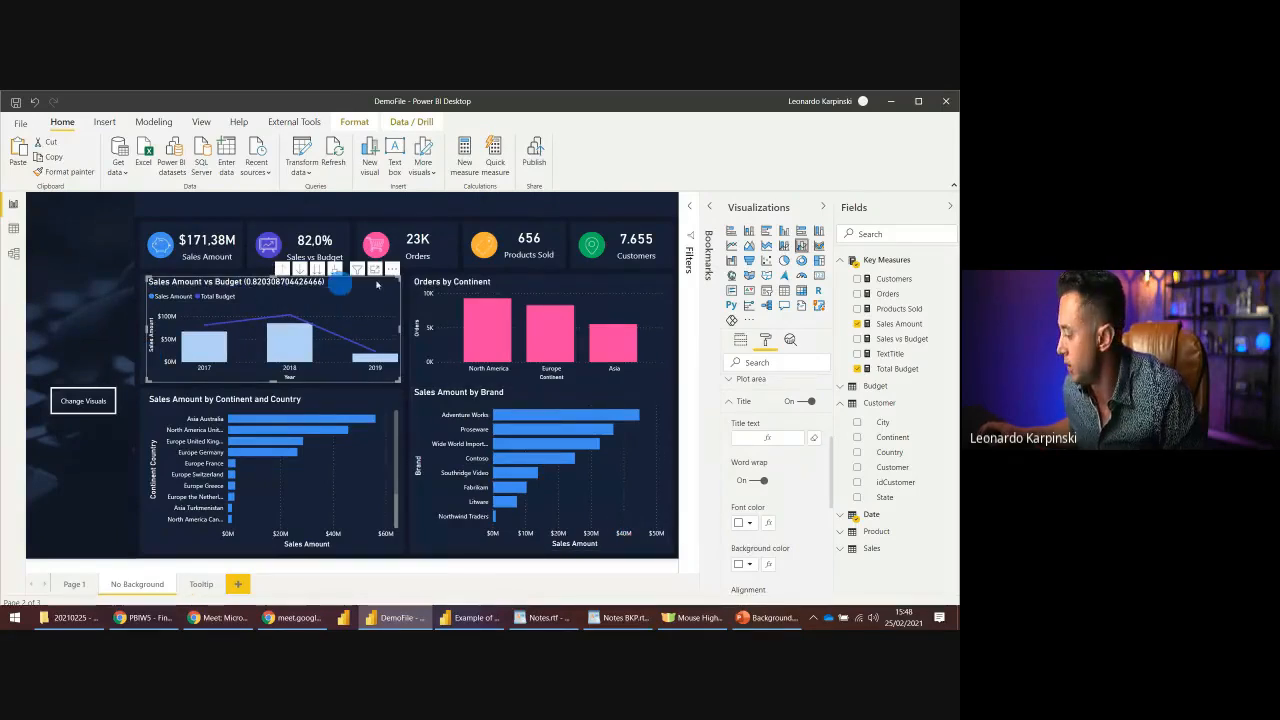
{"action": "left_click", "coordinate": [896, 369]}
{"action": "left_click", "coordinate": [890, 325]}
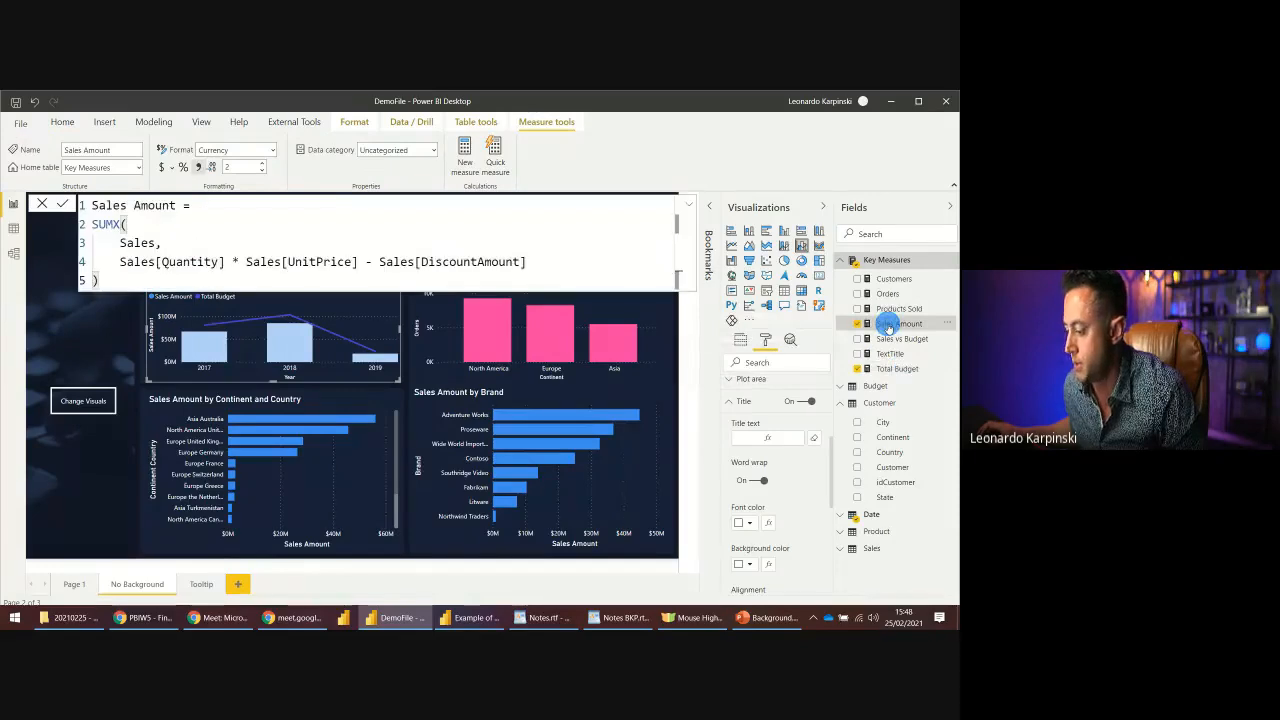
{"action": "left_click", "coordinate": [419, 228]}
{"action": "key", "text": "Escape"}
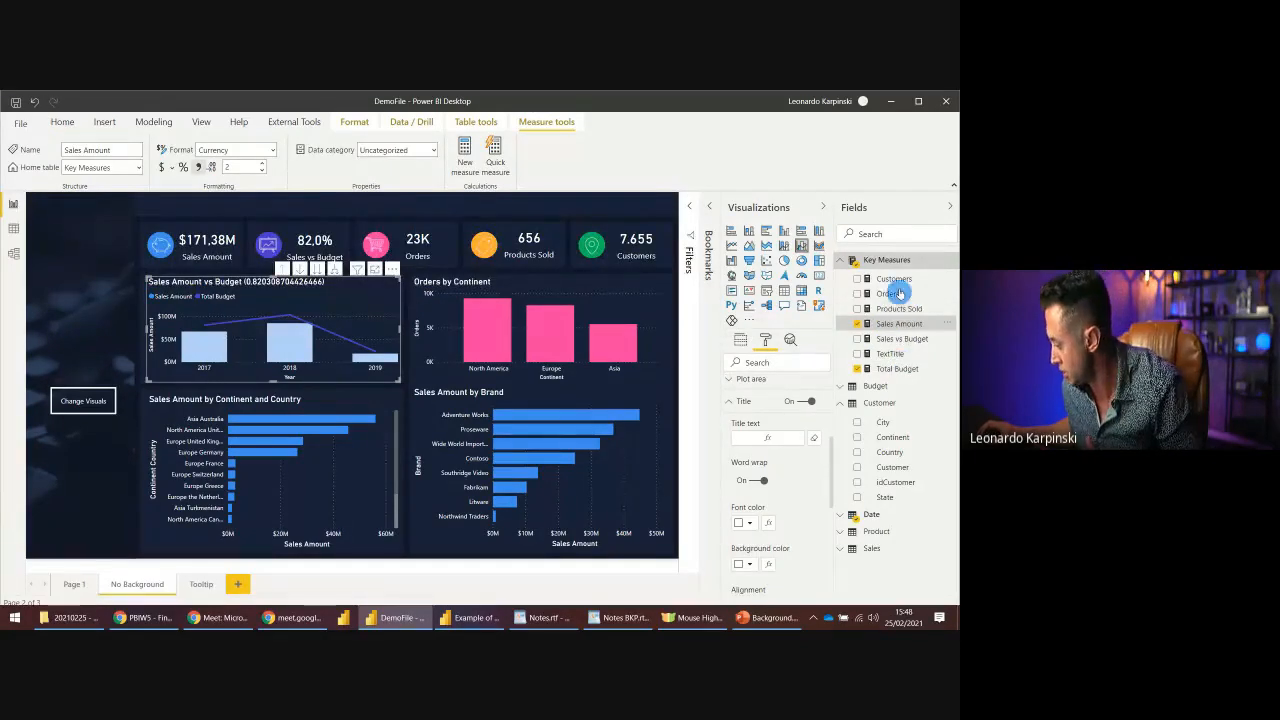
- Insert a FORMAT function with its opening parenthesis before [Sales vs Budget] in the TextTitle formula
{"action": "left_click", "coordinate": [892, 354]}
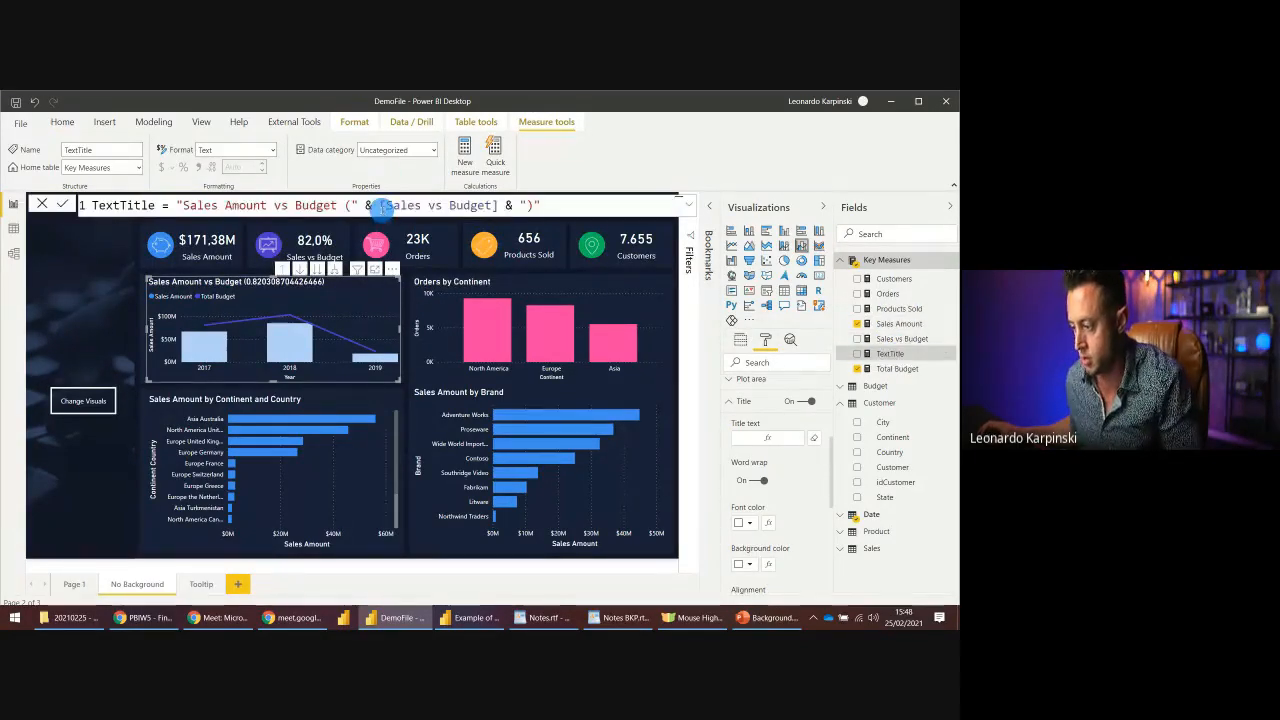
{"action": "left_click", "coordinate": [381, 205]}
{"action": "type", "text": "FORMAT"}
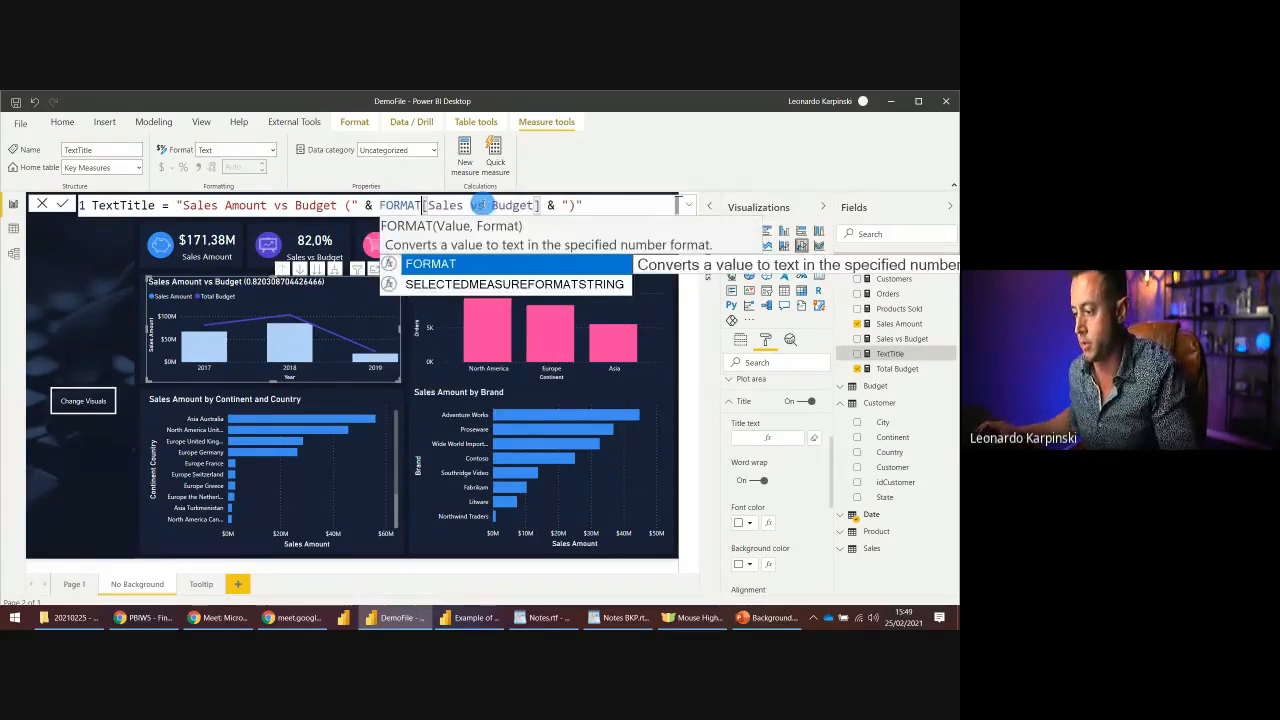
{"action": "type", "text": "("}
{"action": "scroll", "coordinate": [579, 204], "scroll_direction": "down", "scroll_amount": 1}
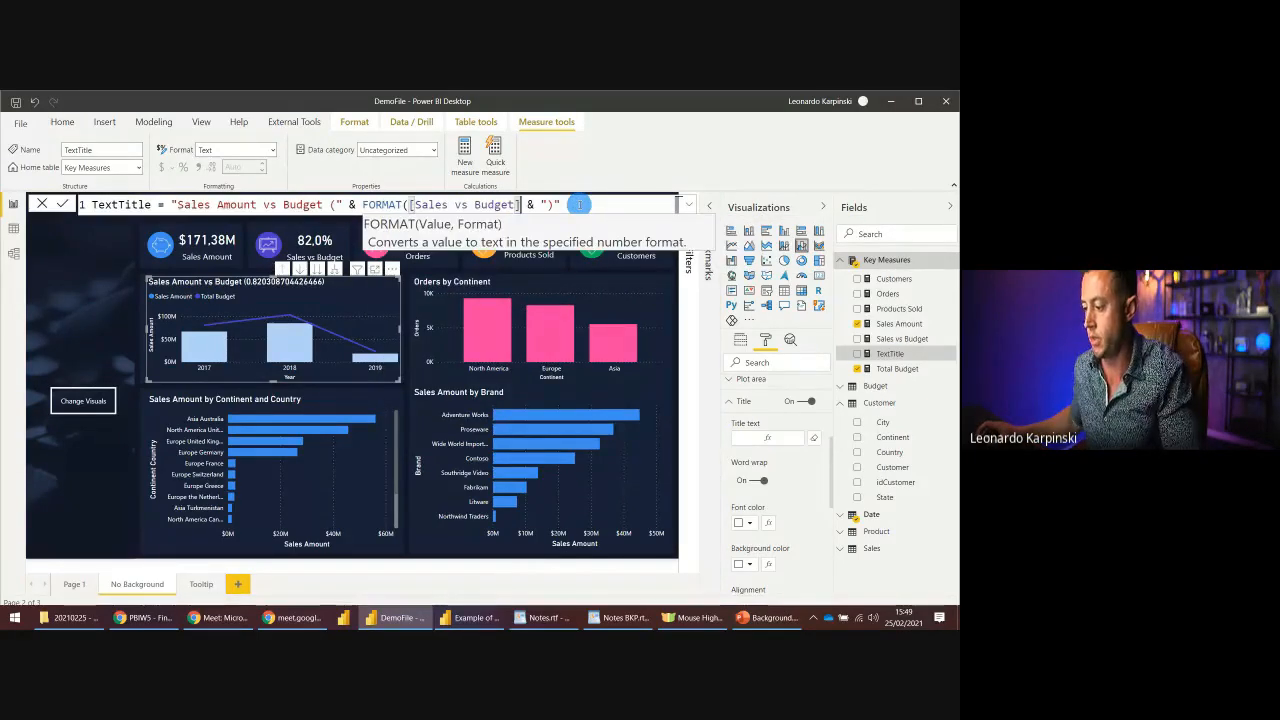
- Add "percent" as the FORMAT argument, close the parenthesis at the end of the TextTitle formula and commit it
{"action": "type", "text": "perce"}
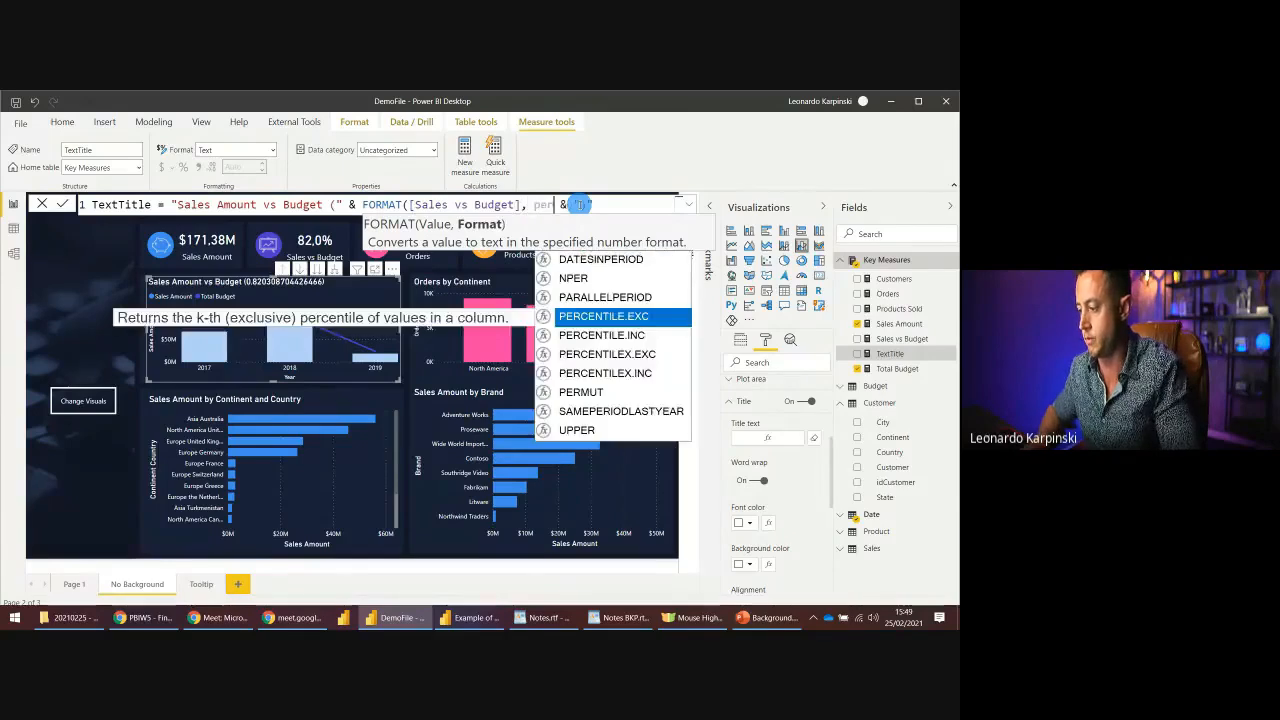
{"action": "key", "text": "BackSpace"}
{"action": "key", "text": "BackSpace"}
{"action": "key", "text": "BackSpace"}
{"action": "key", "text": "BackSpace"}
{"action": "key", "text": "BackSpace"}
{"action": "type", "text": "\""}
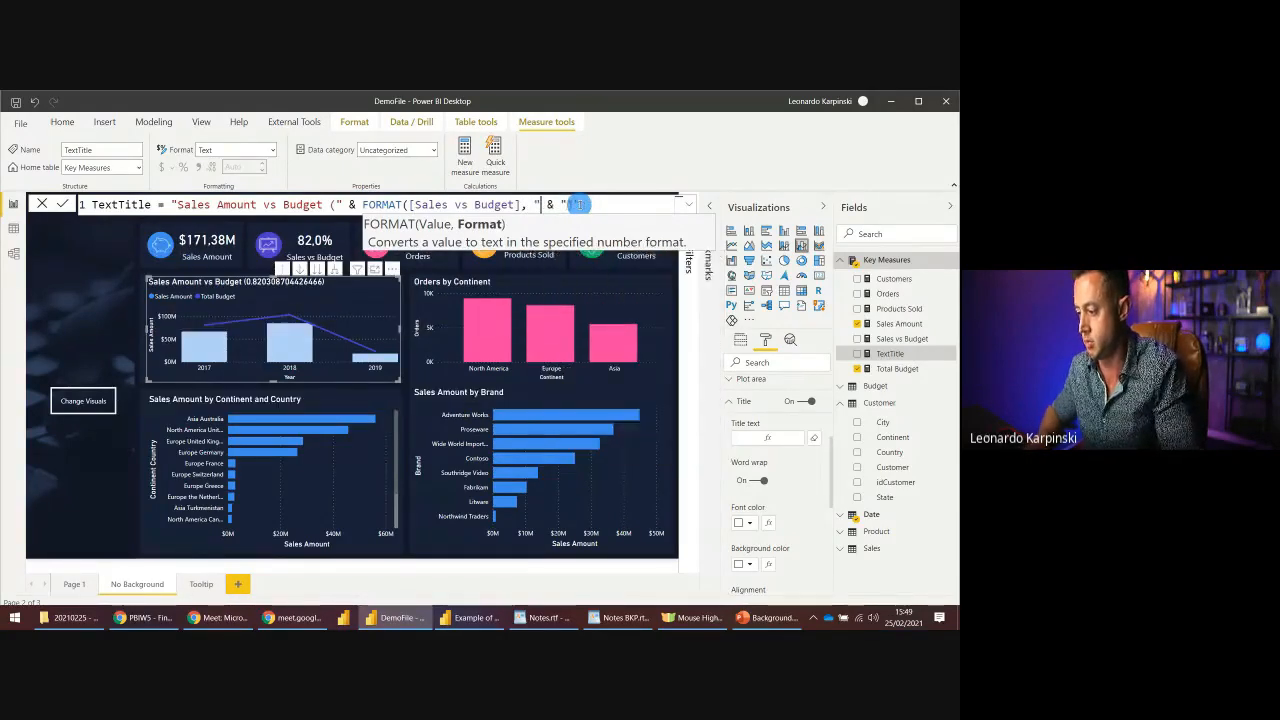
{"action": "type", "text": "percent\""}
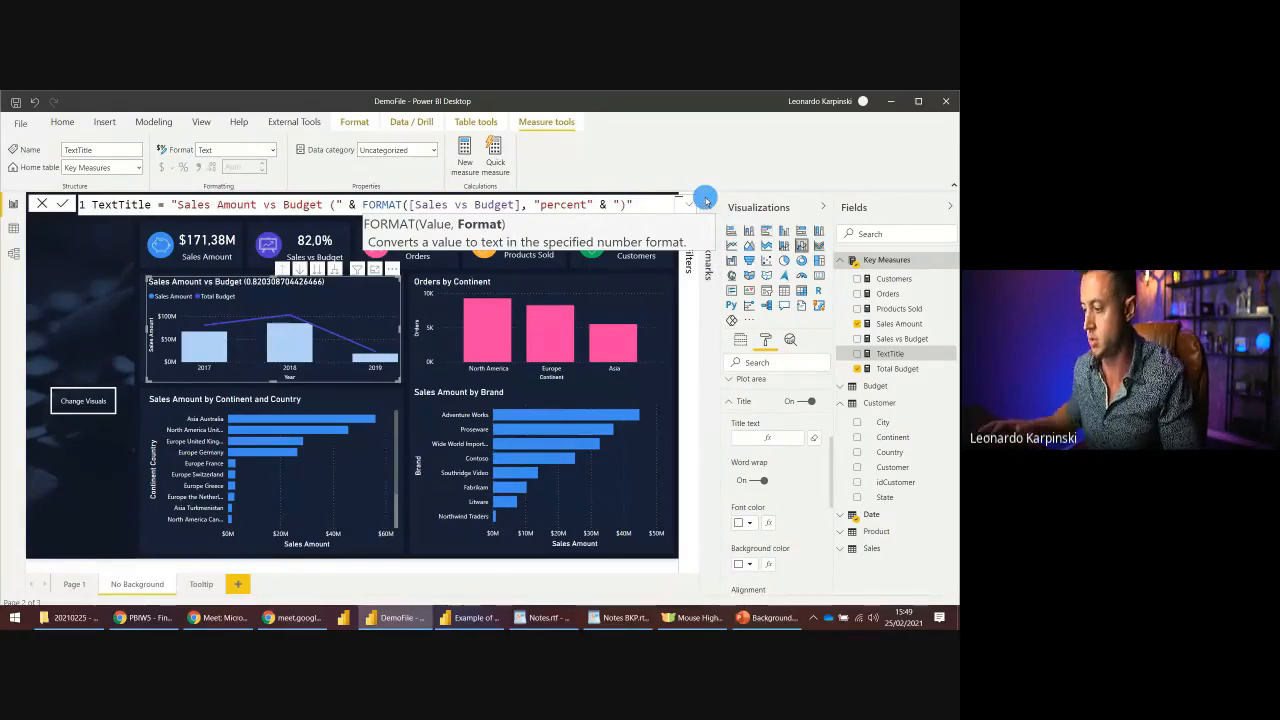
{"action": "key", "text": "Return"}
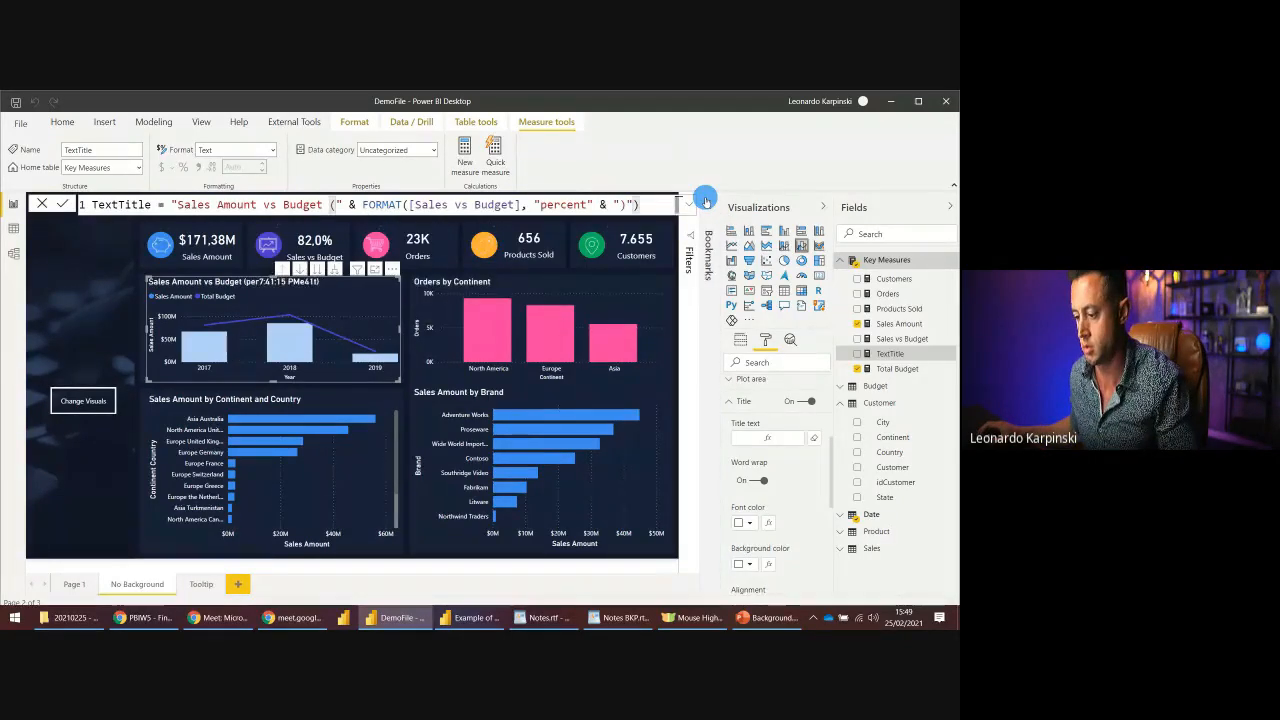
- Replace the format string in the TextTitle formula with "0.0%" and commit it
{"action": "left_click", "coordinate": [577, 203]}
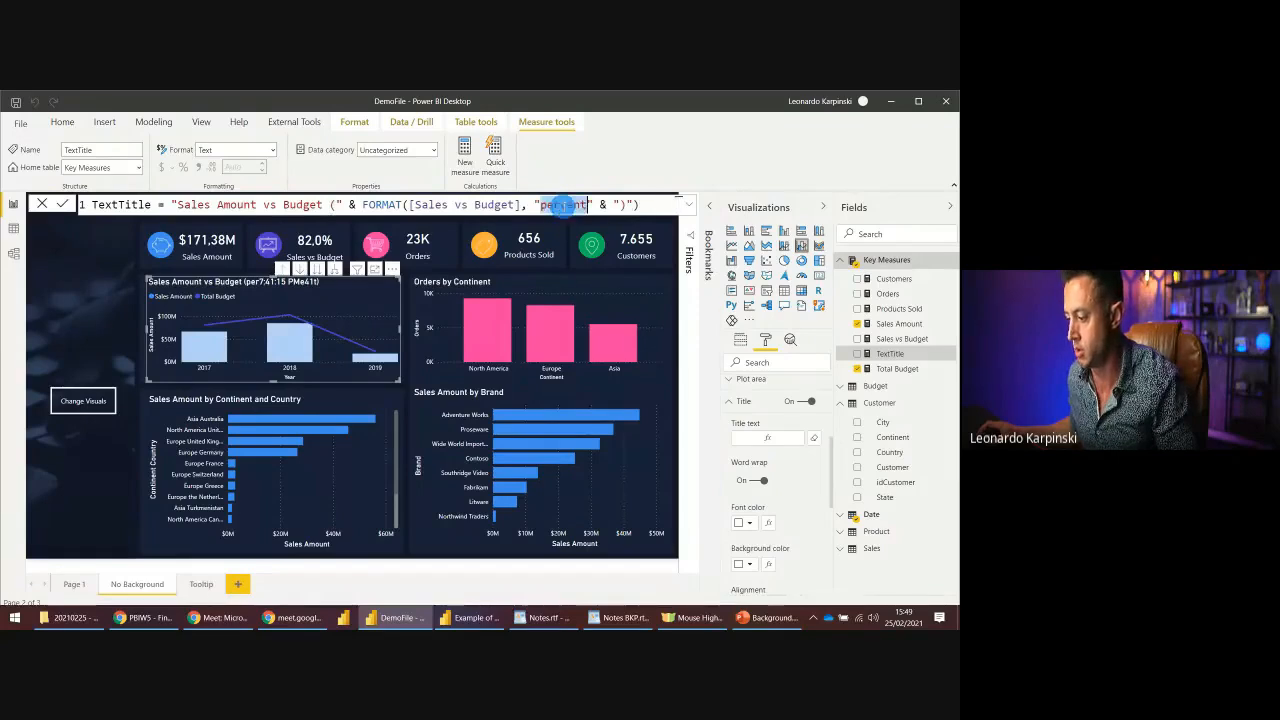
{"action": "key", "text": "BackSpace"}
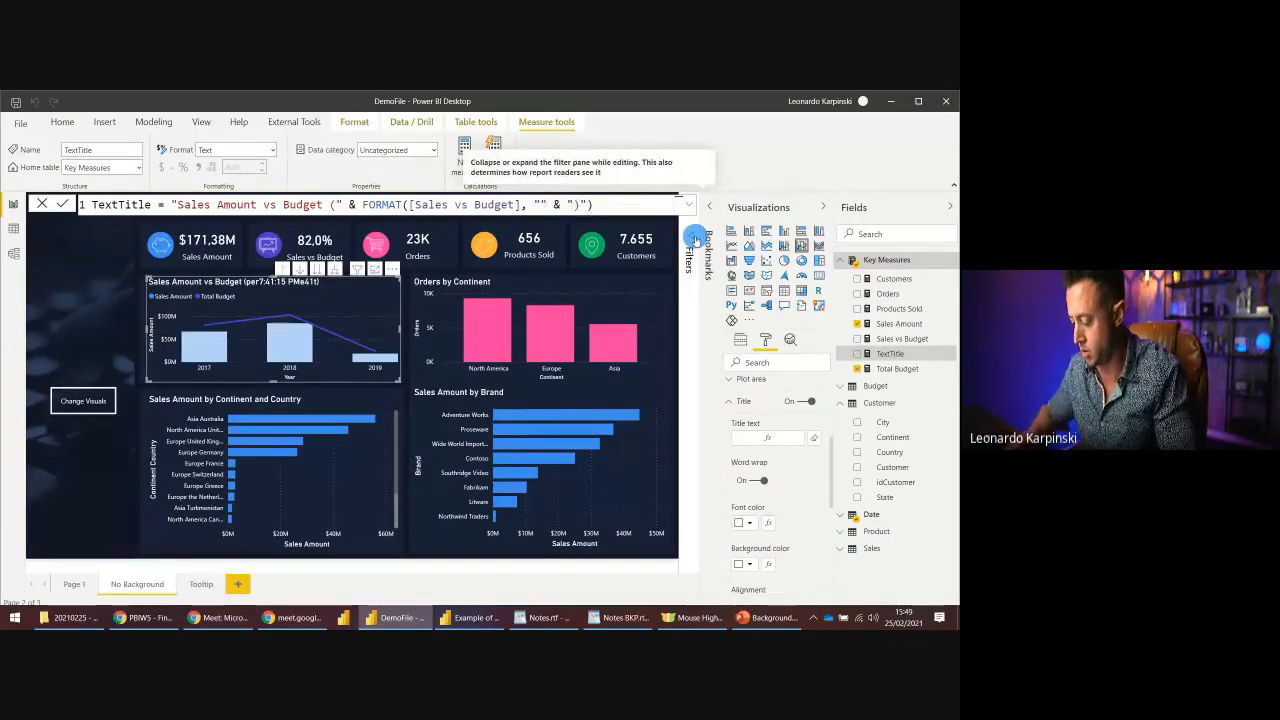
{"action": "type", "text": "0"}
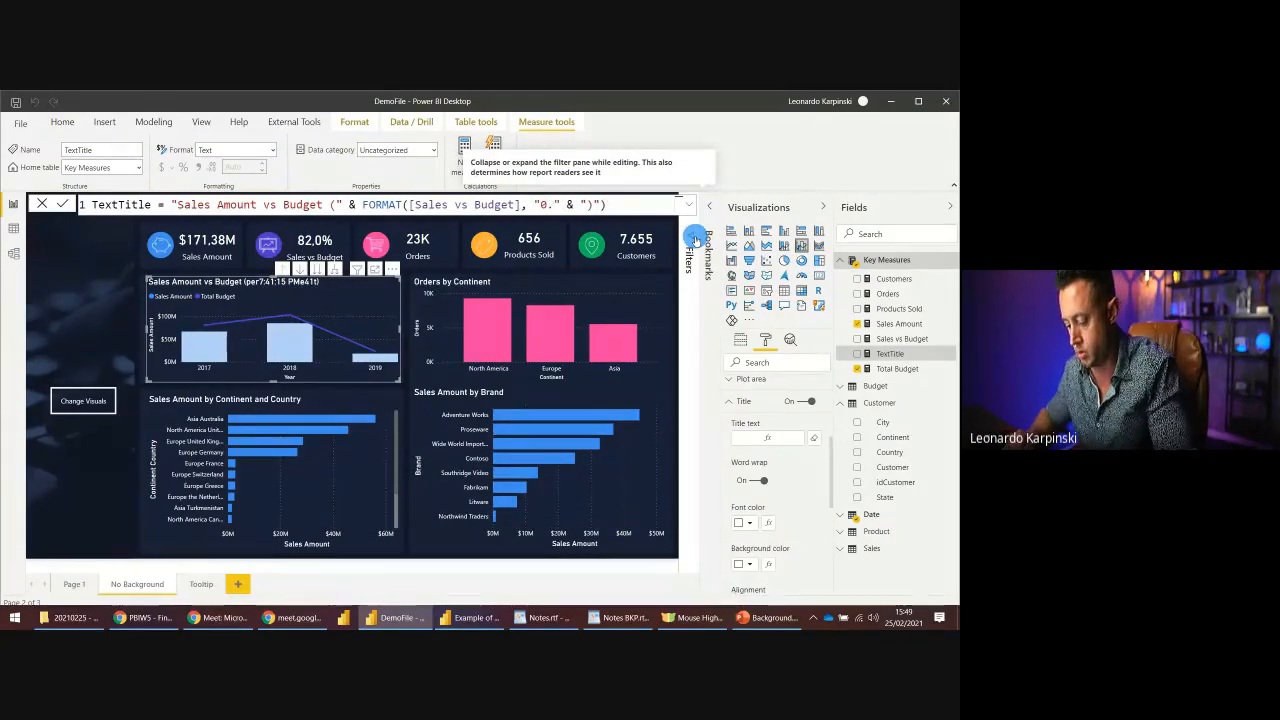
{"action": "type", "text": ".%"}
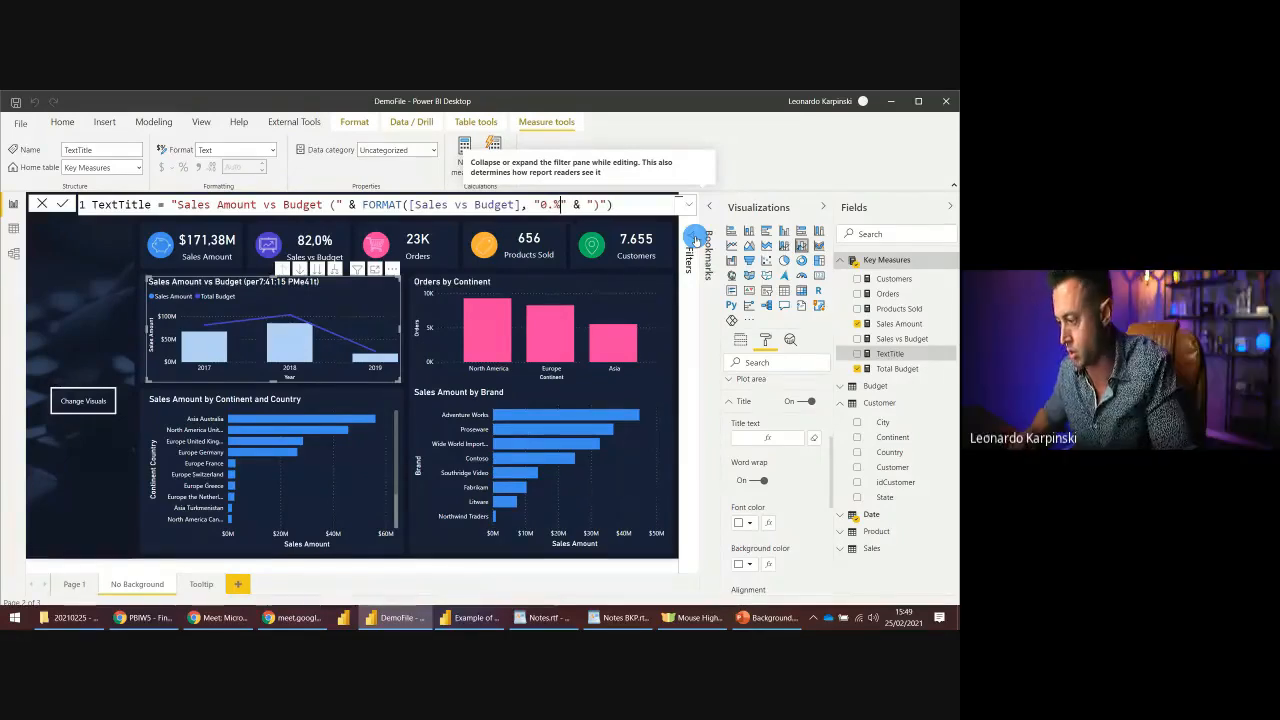
{"action": "key", "text": "Left"}
{"action": "key", "text": "BackSpace"}
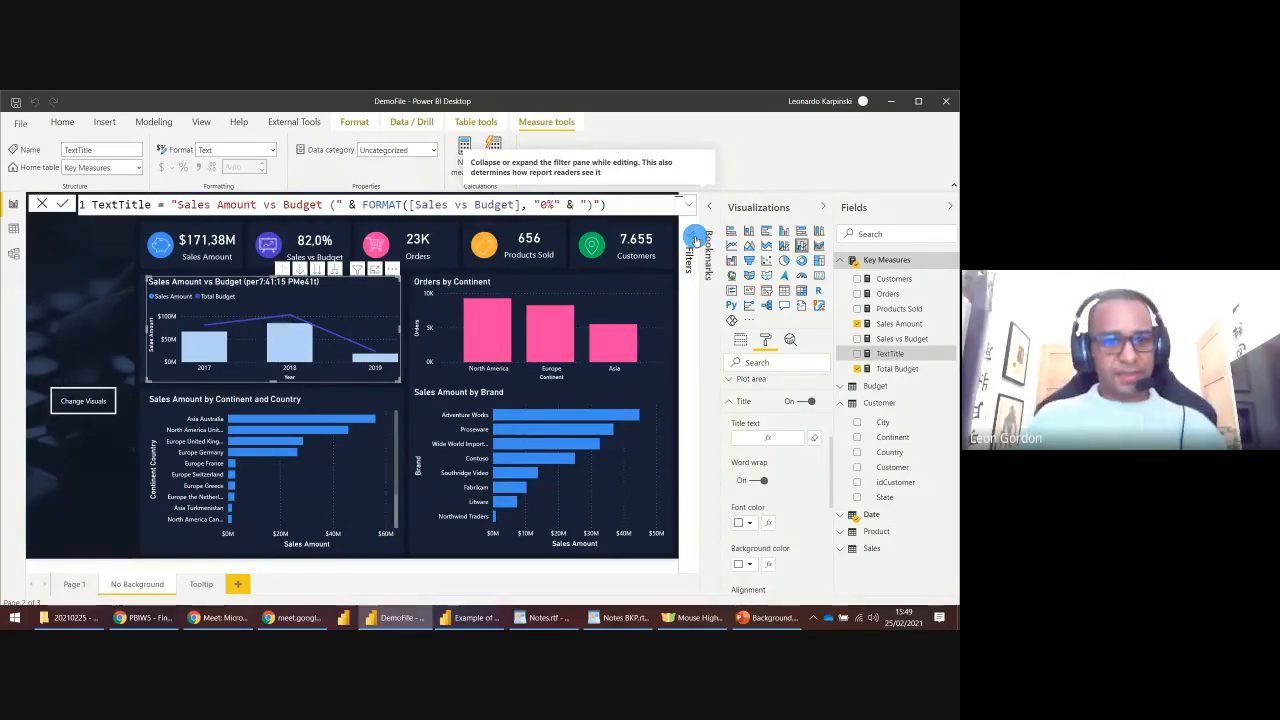
{"action": "key", "text": "Delete"}
{"action": "type", "text": "."}
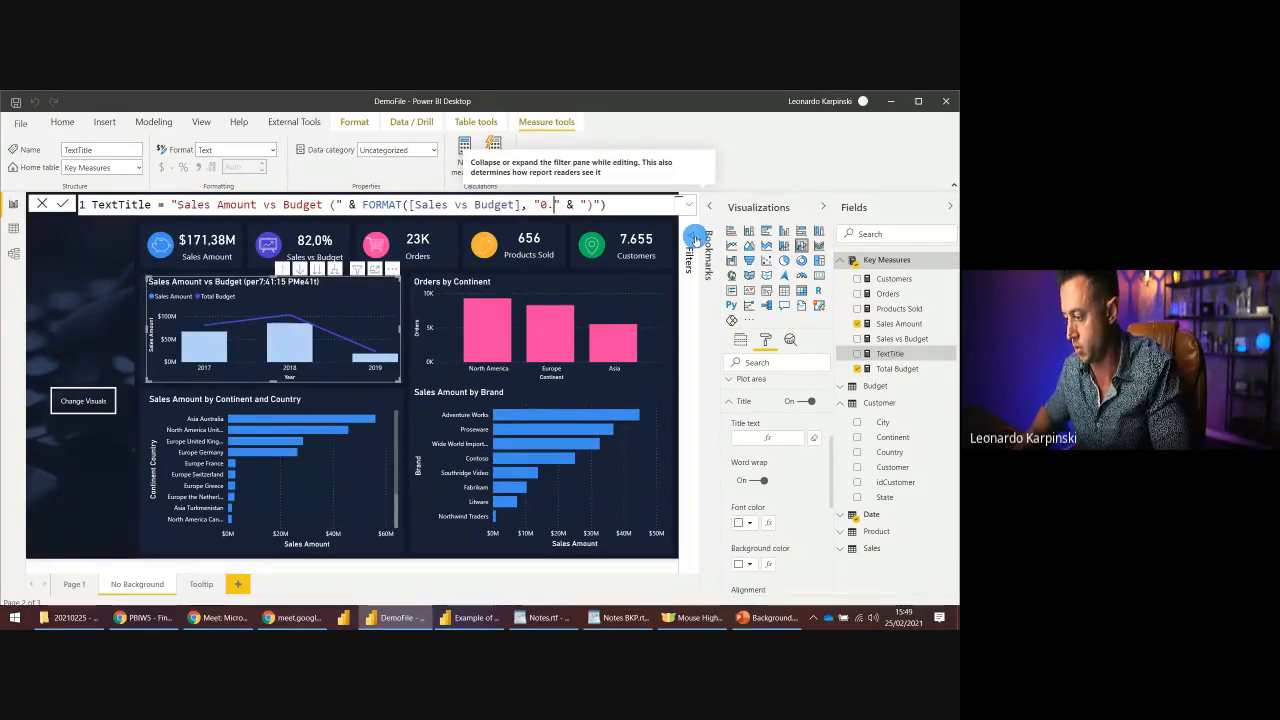
{"action": "key", "text": "Return"}
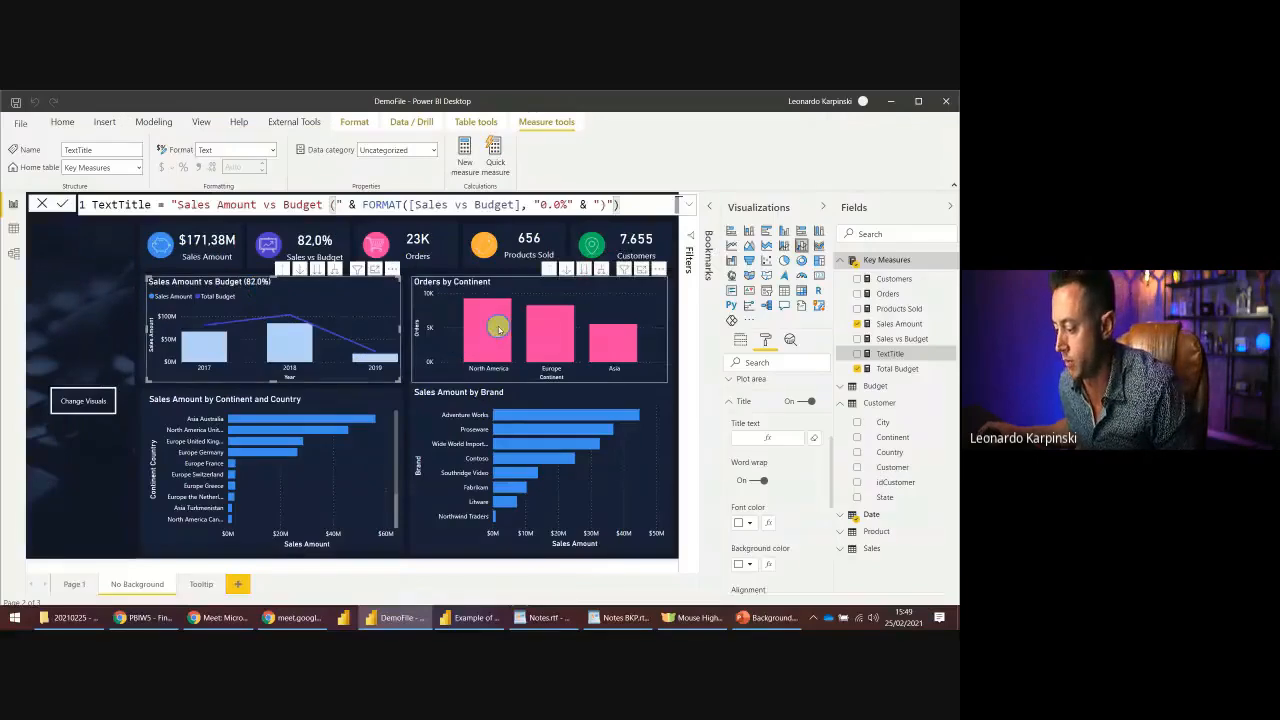
- Add an empty slicer to the report page and place it above the Change Visuals button, beside the KPI cards
{"action": "left_click", "coordinate": [506, 412]}
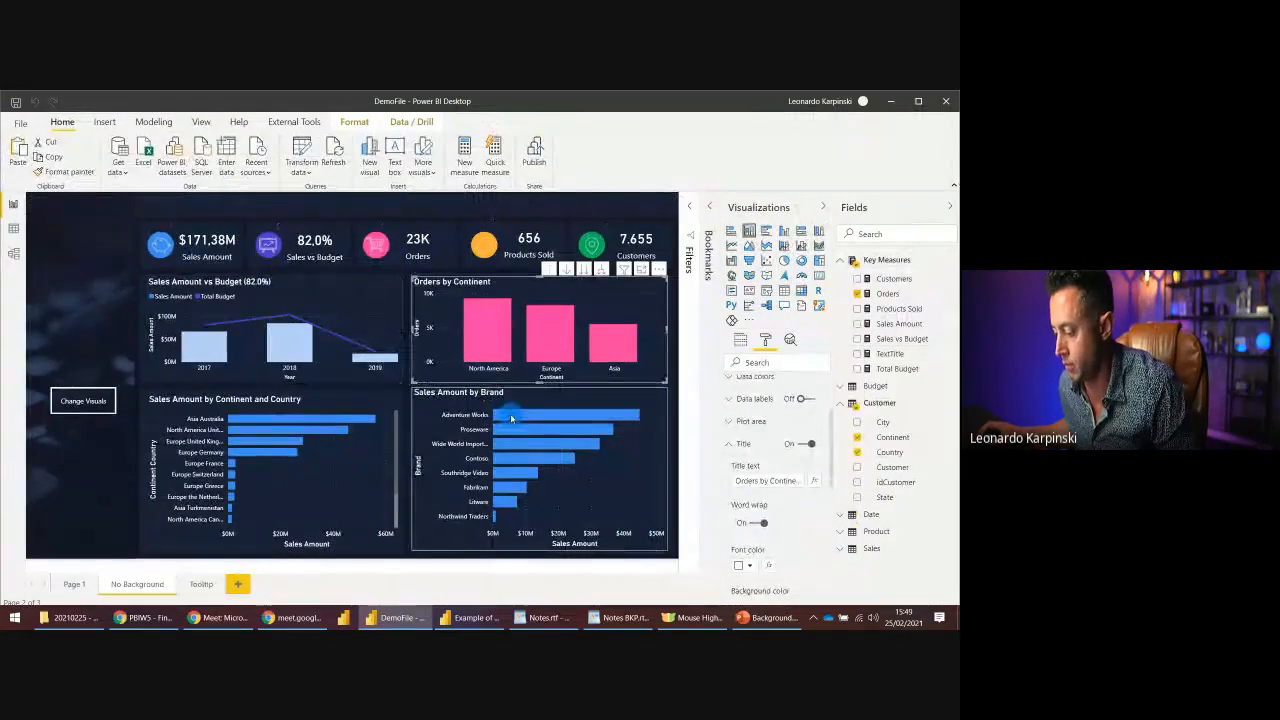
{"action": "left_click", "coordinate": [509, 415]}
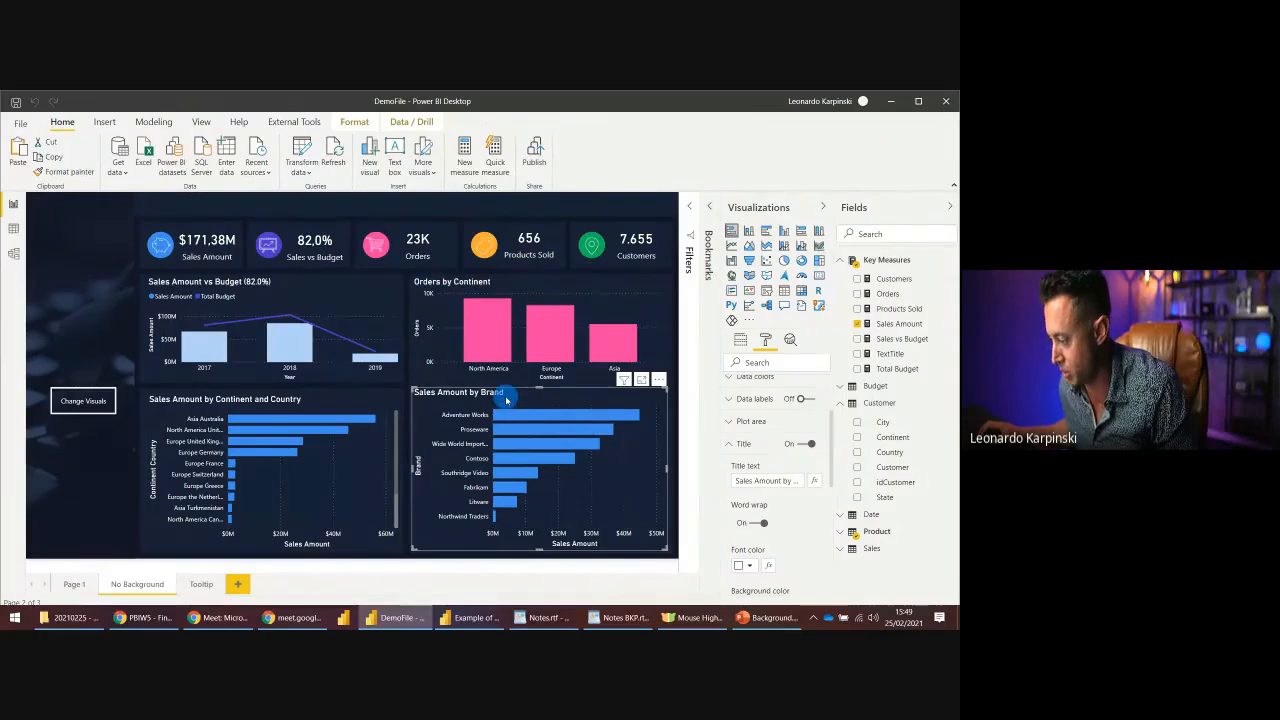
{"action": "left_click", "coordinate": [100, 268]}
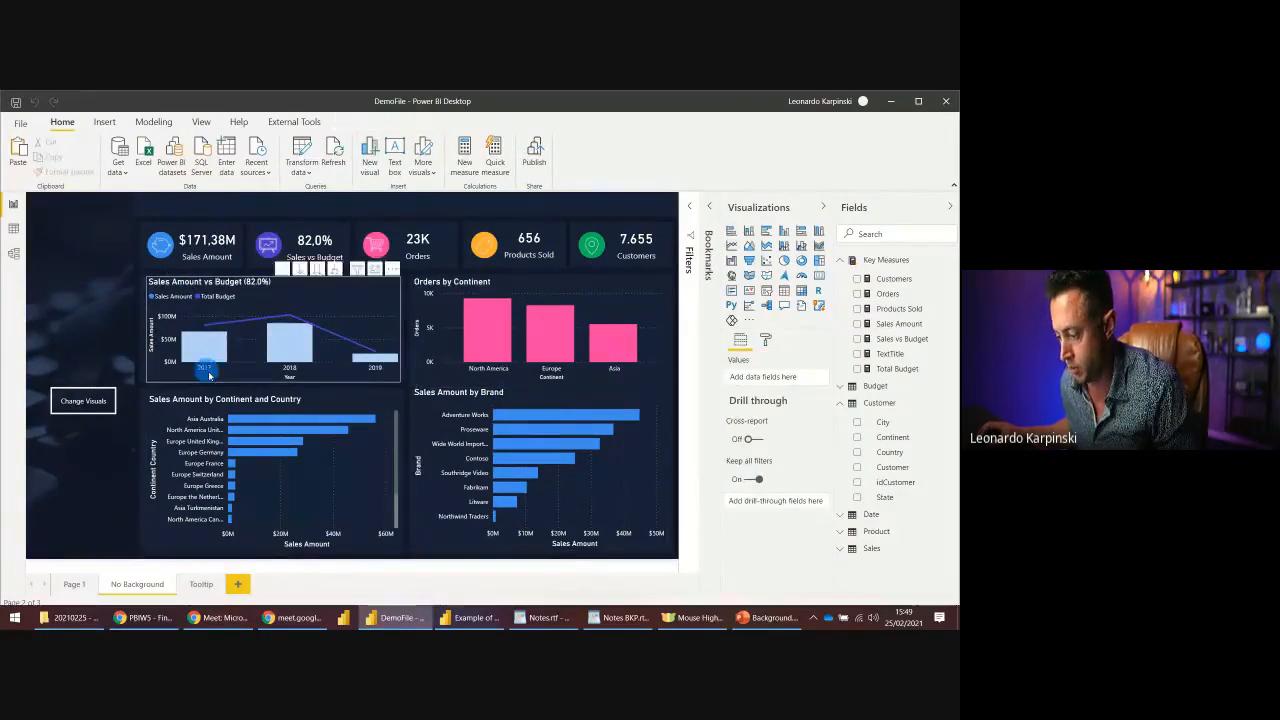
{"action": "left_click", "coordinate": [766, 290]}
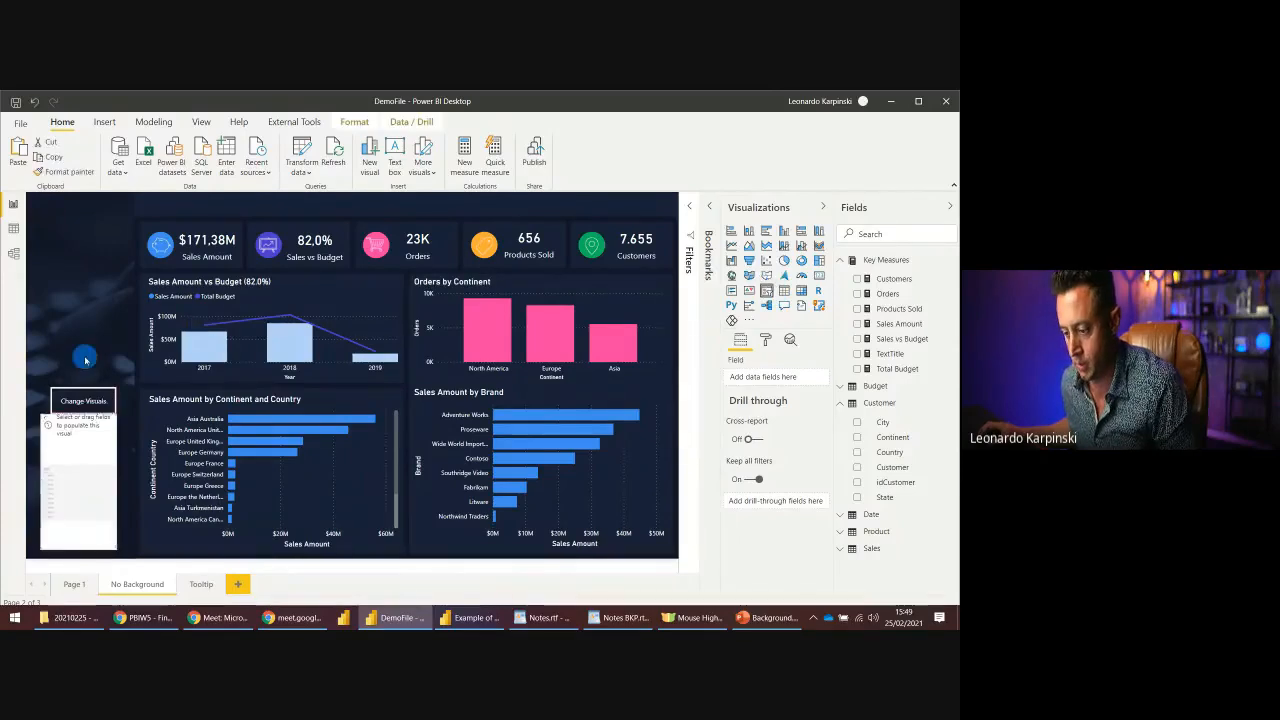
{"action": "left_click_drag", "start_coordinate": [85, 360], "coordinate": [72, 265]}
{"action": "left_click_drag", "start_coordinate": [102, 337], "coordinate": [129, 286]}
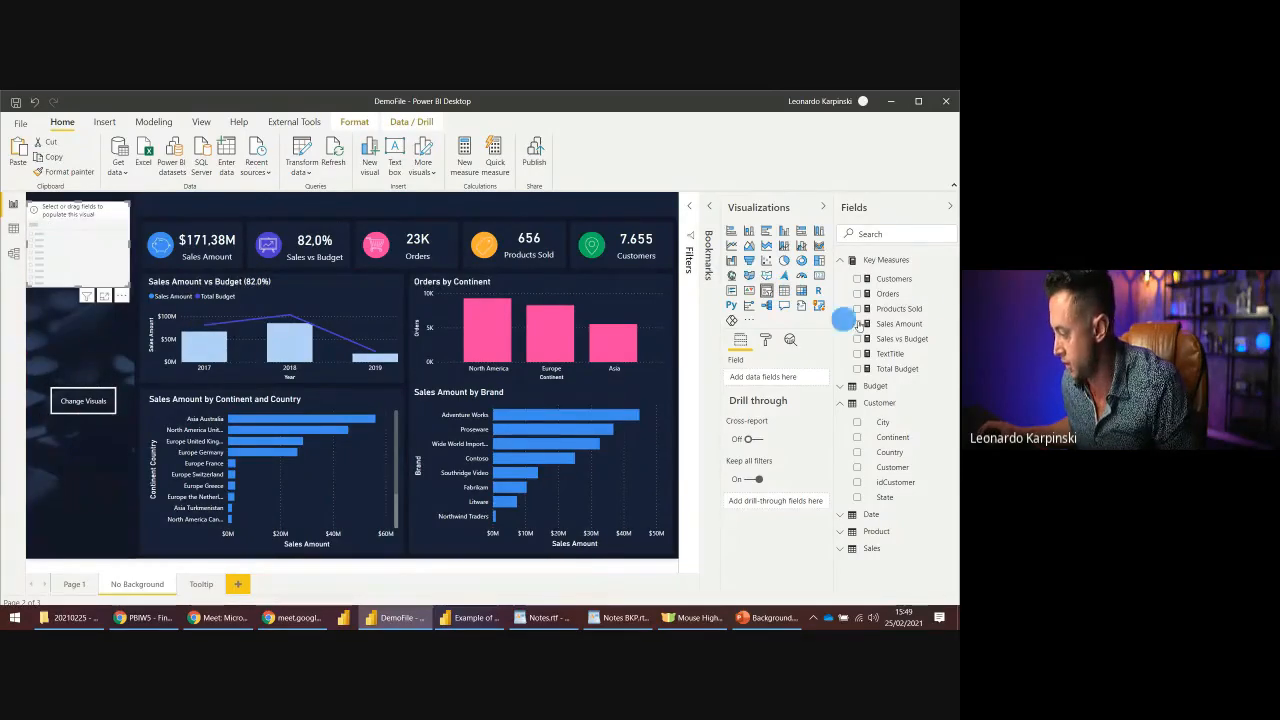
- Populate the slicer with the Year level of the Date table's Date Hierarchy
{"action": "left_click", "coordinate": [871, 515]}
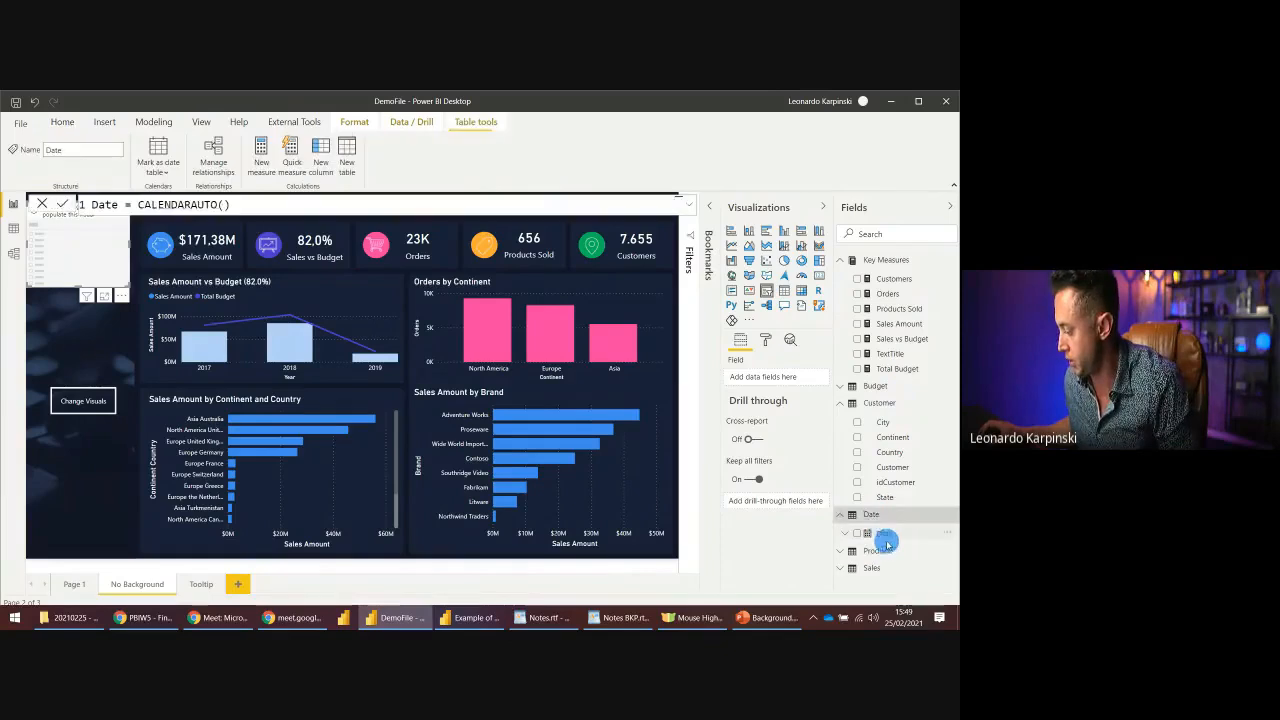
{"action": "left_click", "coordinate": [846, 533]}
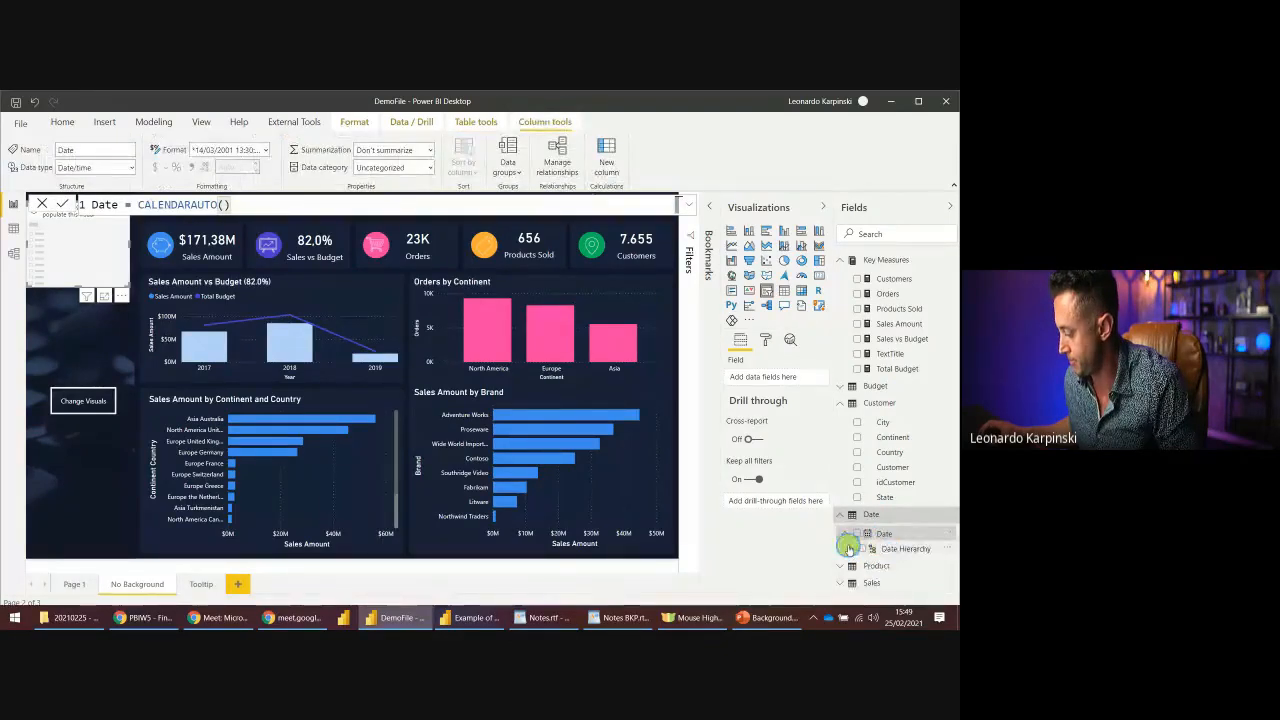
{"action": "left_click_drag", "start_coordinate": [847, 548], "coordinate": [780, 378]}
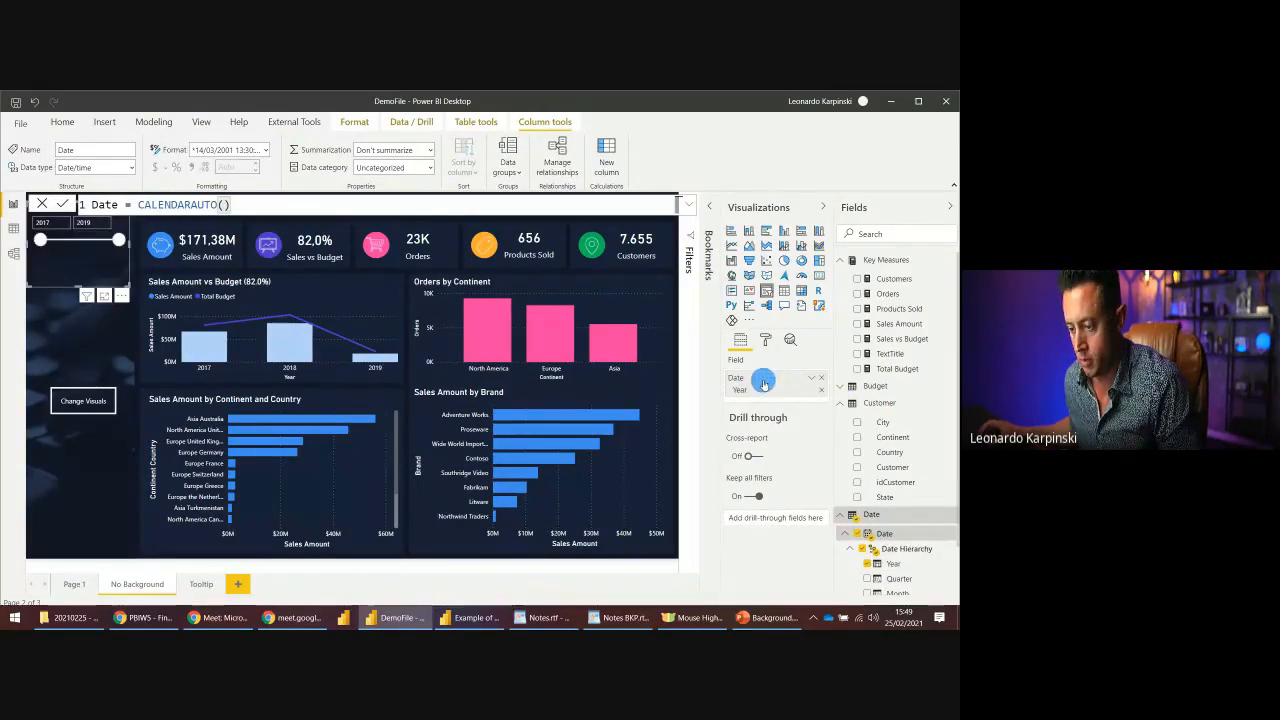
- Test the Year slicer by filtering to 2018, restore the 2017–2019 range, and move the slicer down to just above the Change Visuals button
{"action": "left_click_drag", "start_coordinate": [93, 266], "coordinate": [79, 291]}
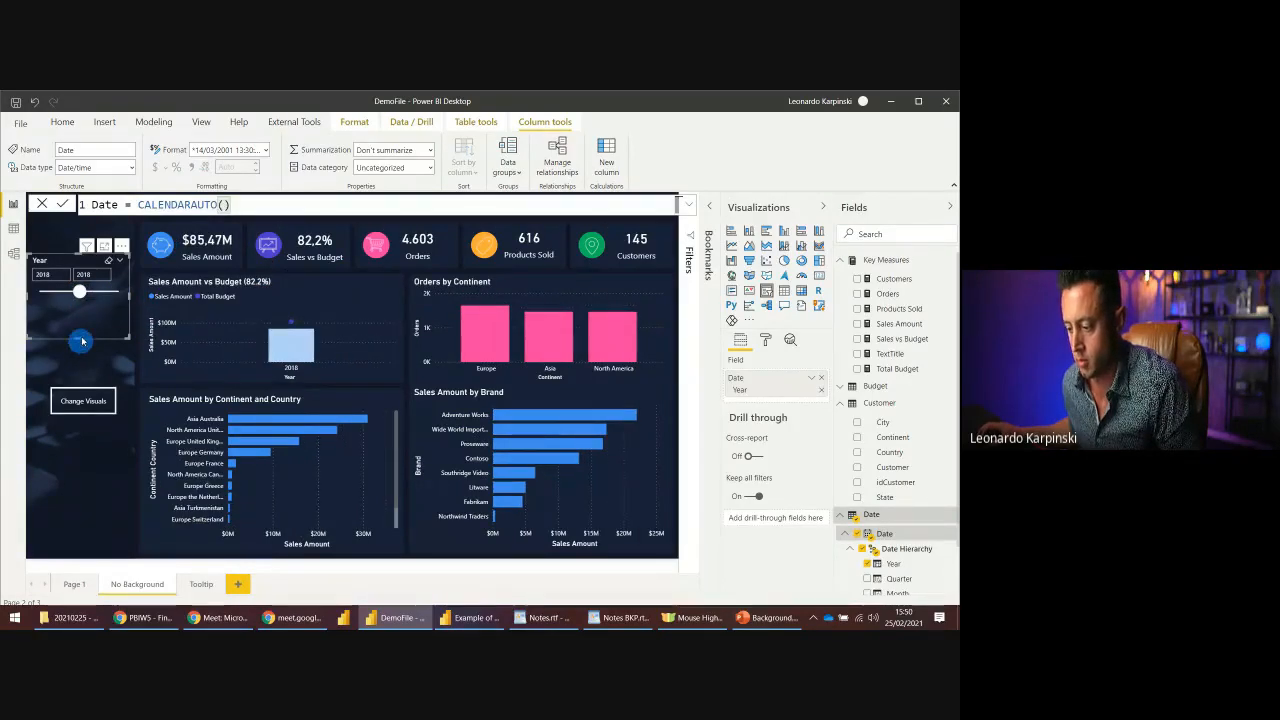
{"action": "left_click_drag", "start_coordinate": [79, 291], "coordinate": [40, 291]}
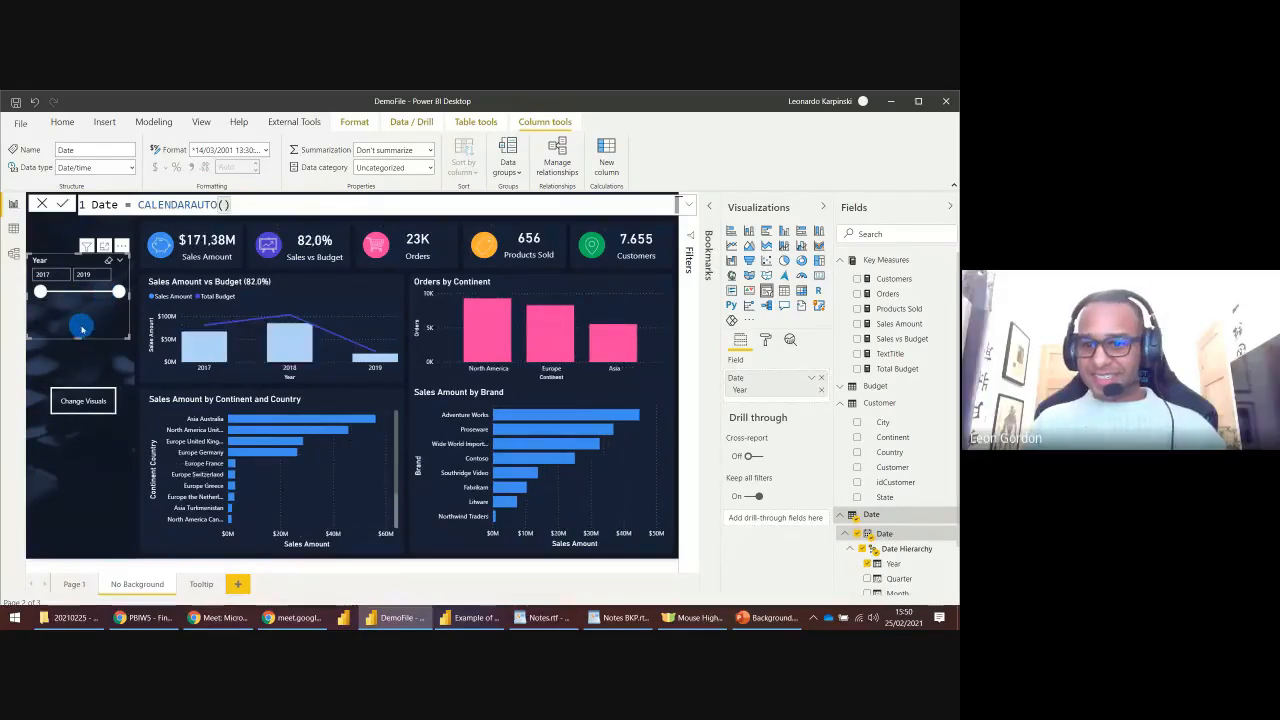
{"action": "left_click_drag", "start_coordinate": [91, 329], "coordinate": [91, 352]}
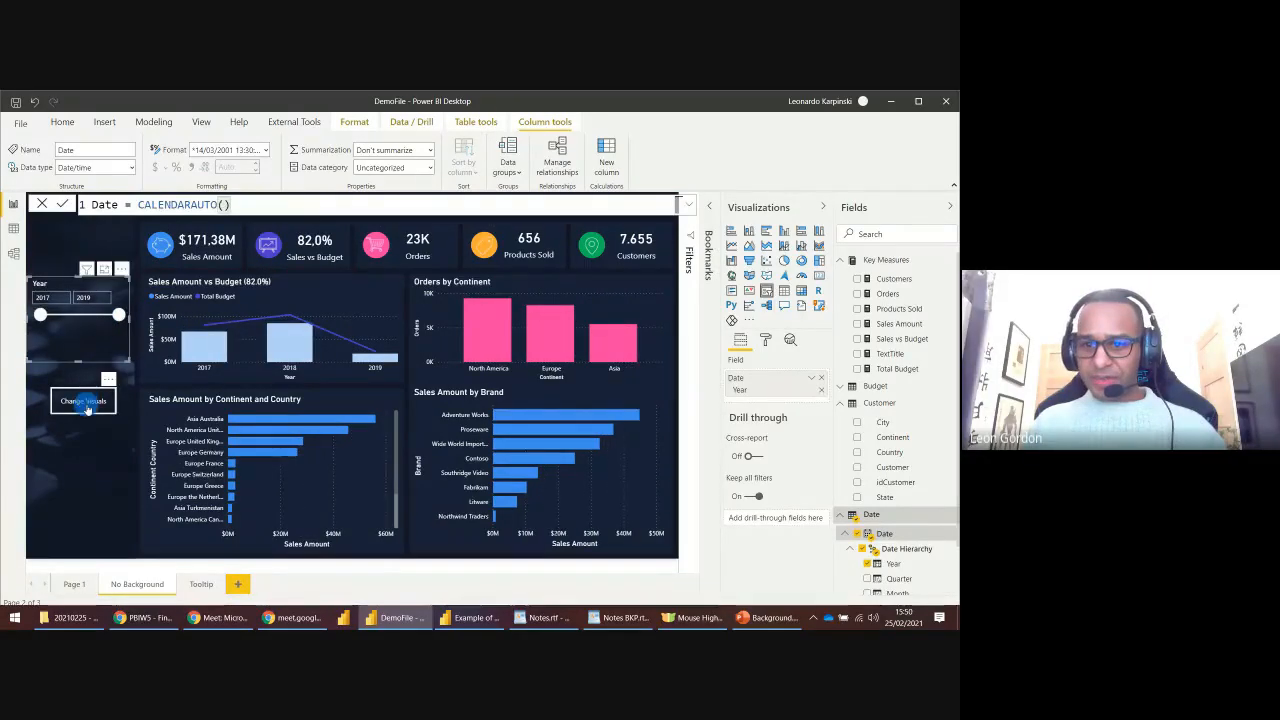
- Move the Change Visuals button so its edge lines up with the Year slicer above it
{"action": "mouse_move", "coordinate": [83, 400]}
{"action": "left_mouse_down"}
{"action": "mouse_move", "coordinate": [108, 404]}
{"action": "mouse_move", "coordinate": [67, 399]}
{"action": "left_mouse_up"}
{"action": "left_click", "coordinate": [72, 462]}
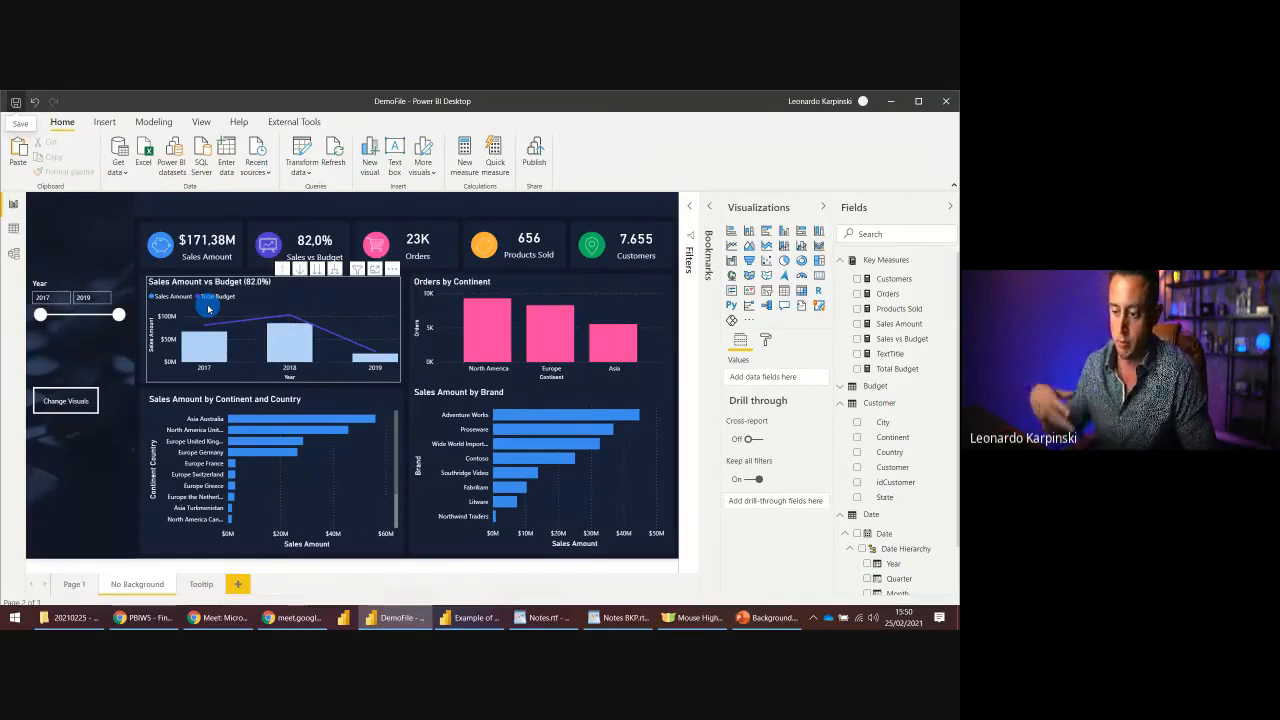
- Examine the Sales table's rows in Data view, and return to the report canvas
{"action": "left_click", "coordinate": [16, 229]}
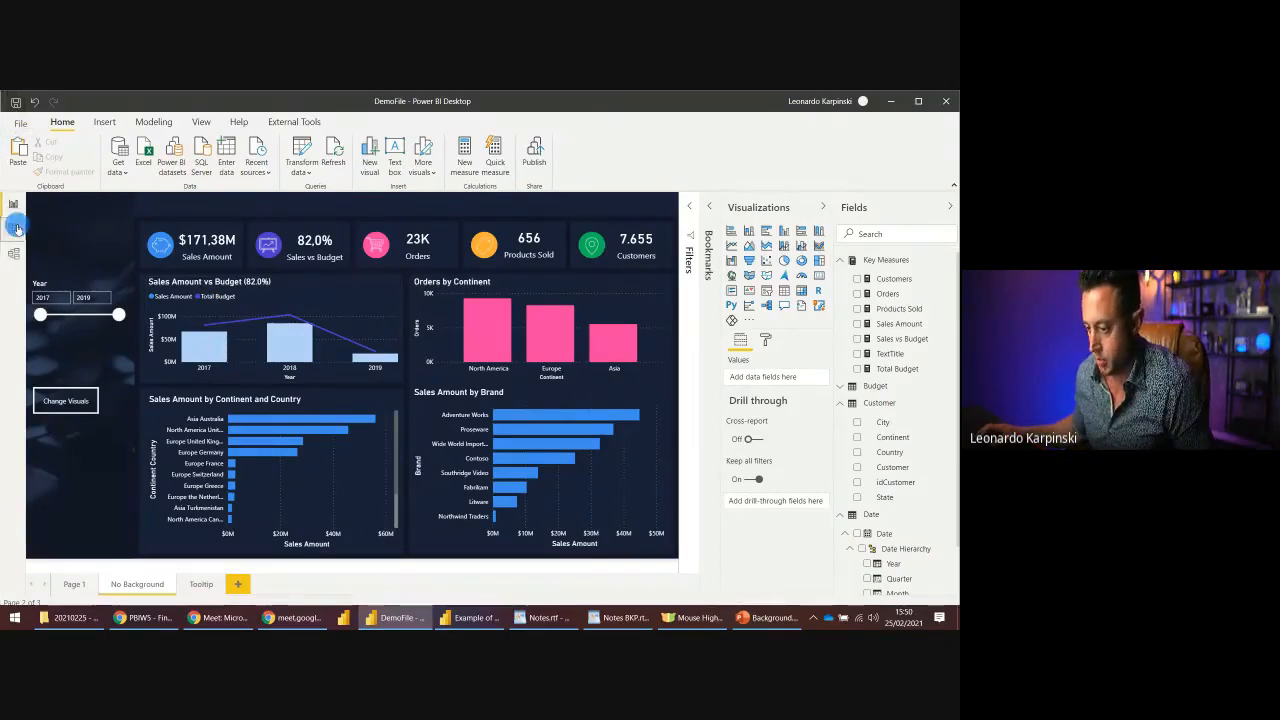
{"action": "left_click", "coordinate": [888, 401]}
{"action": "left_click", "coordinate": [882, 468]}
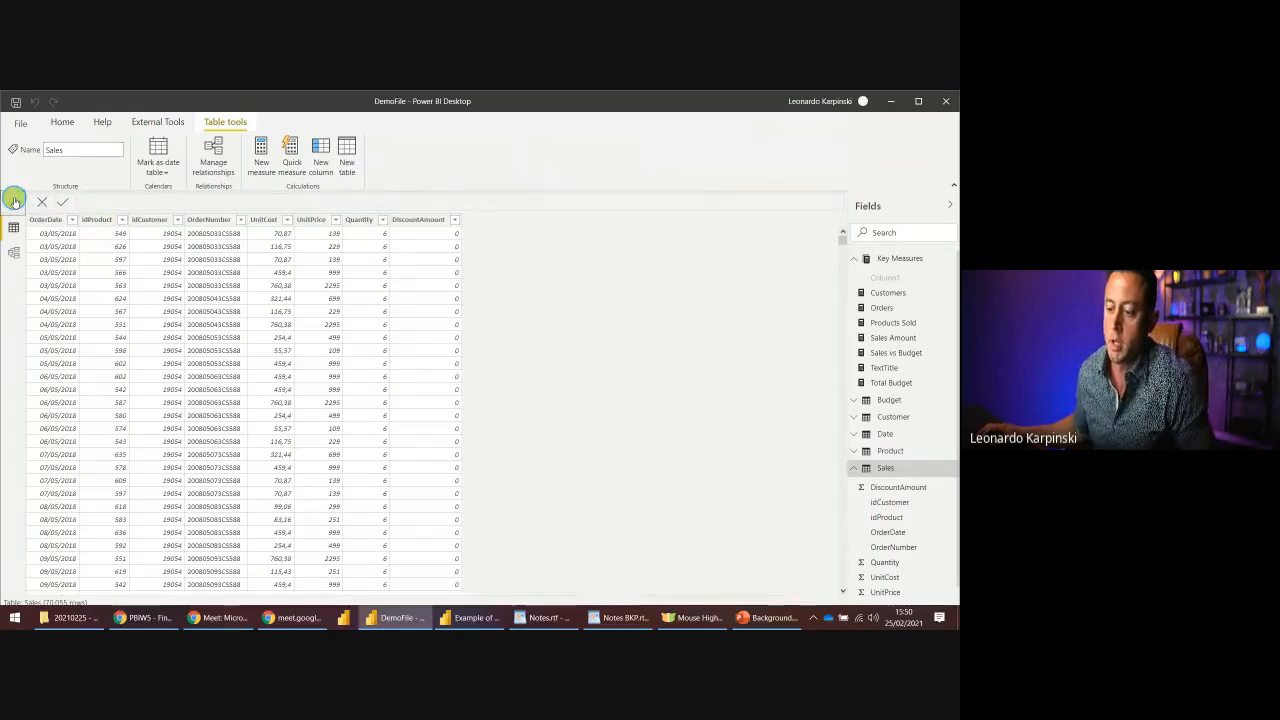
{"action": "left_click", "coordinate": [14, 201]}
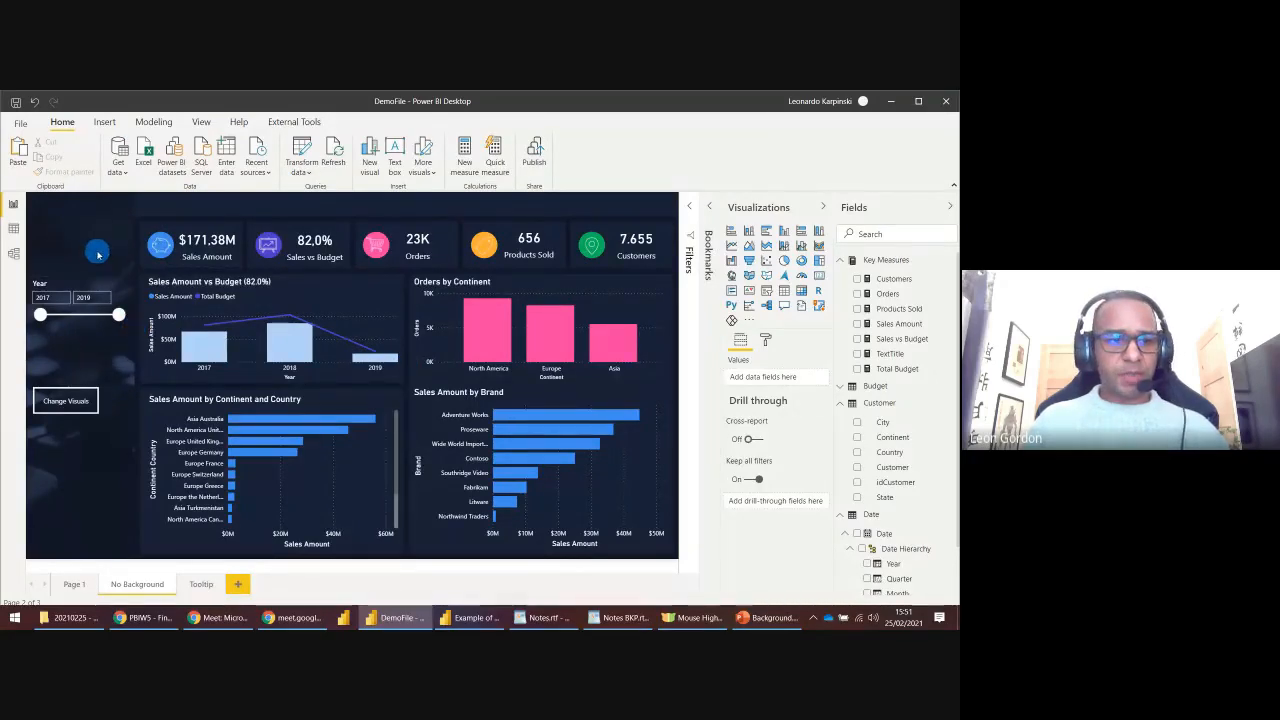
- Show the Selection pane, and switch to the browser to bring up the #08 HPN report
{"action": "left_click", "coordinate": [201, 121]}
{"action": "left_click", "coordinate": [544, 155]}
{"action": "left_click", "coordinate": [140, 618]}
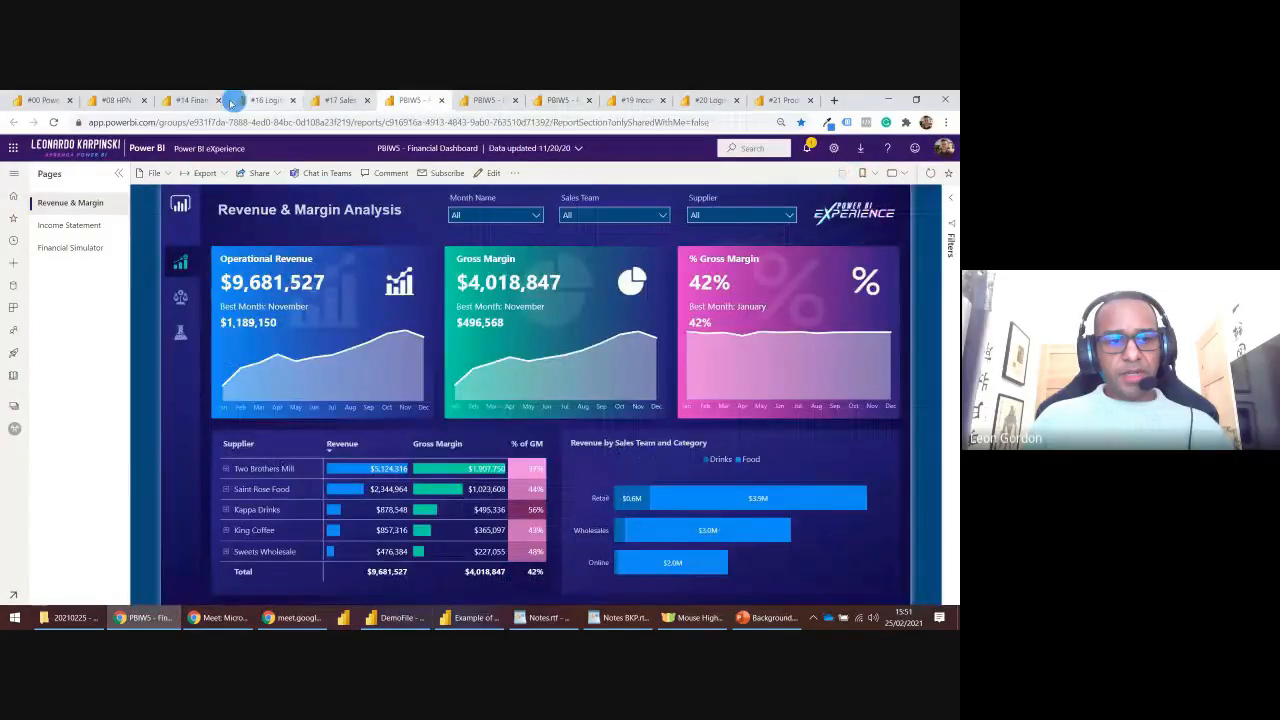
{"action": "left_click", "coordinate": [185, 100]}
{"action": "left_click", "coordinate": [115, 100]}
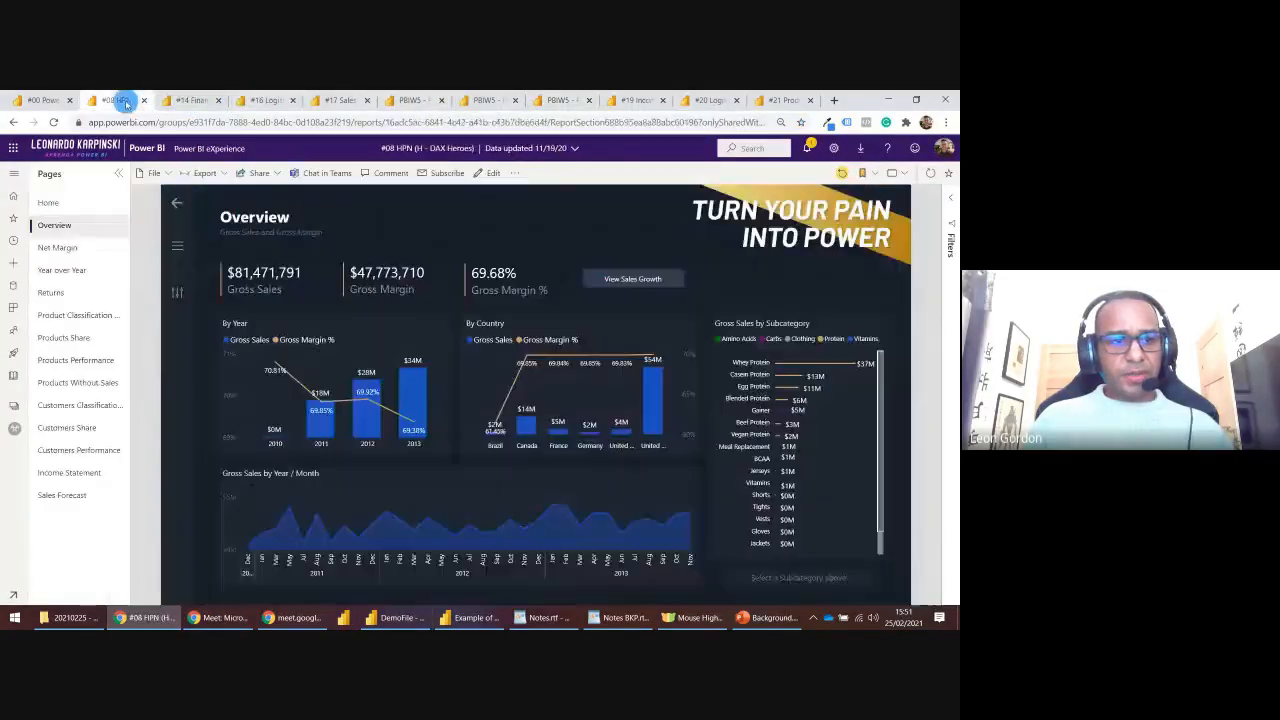
- Expand the report's navigation menu and inspect its Overview button in edit mode
{"action": "left_click", "coordinate": [176, 250]}
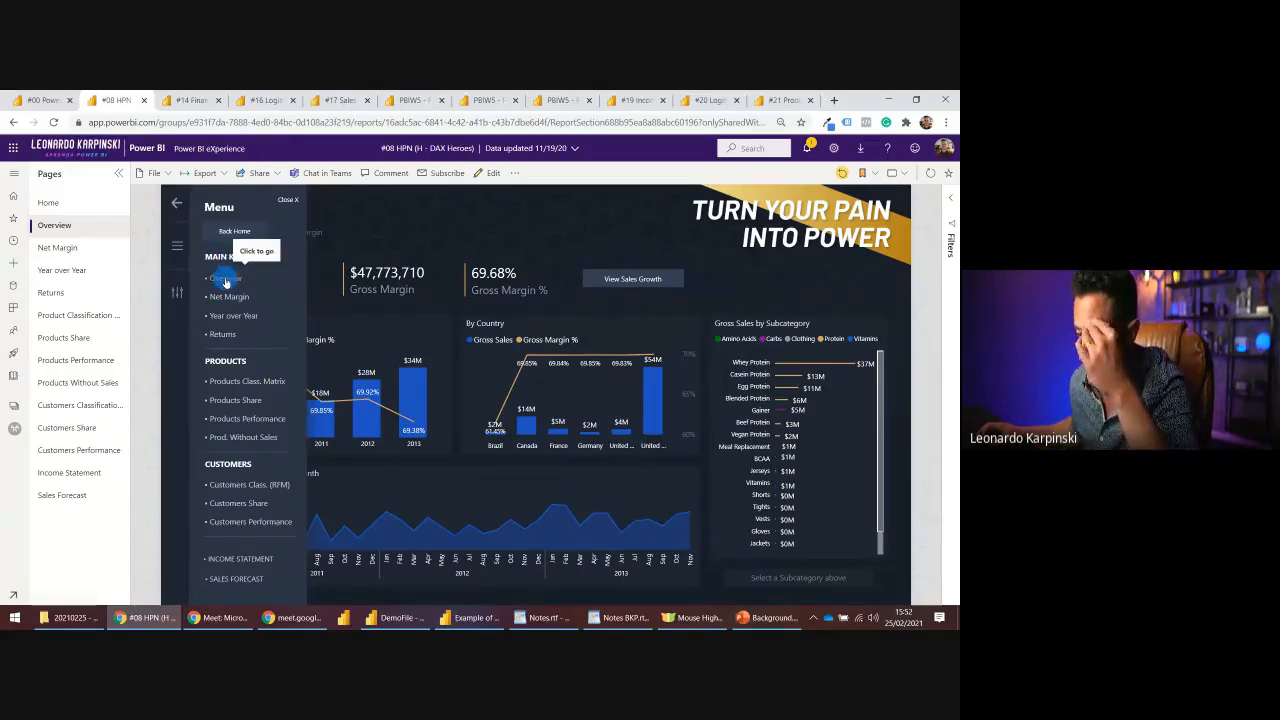
{"action": "left_click", "coordinate": [486, 173]}
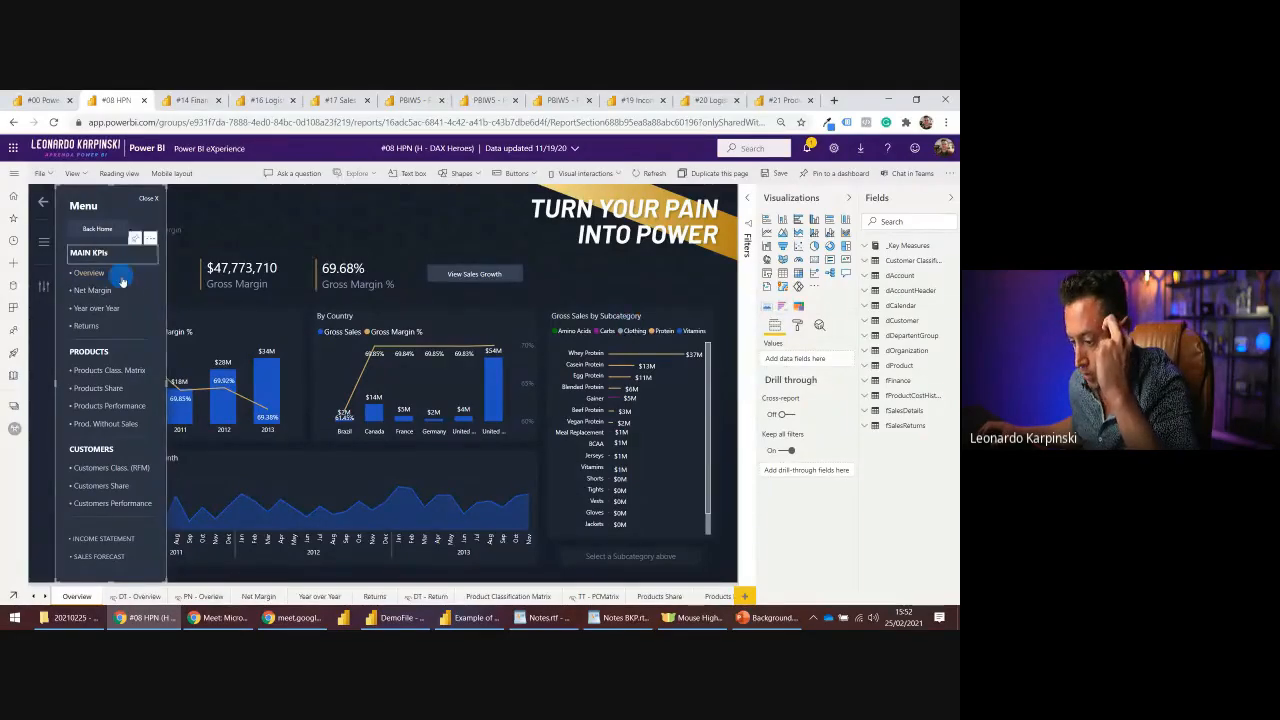
{"action": "left_click", "coordinate": [124, 280]}
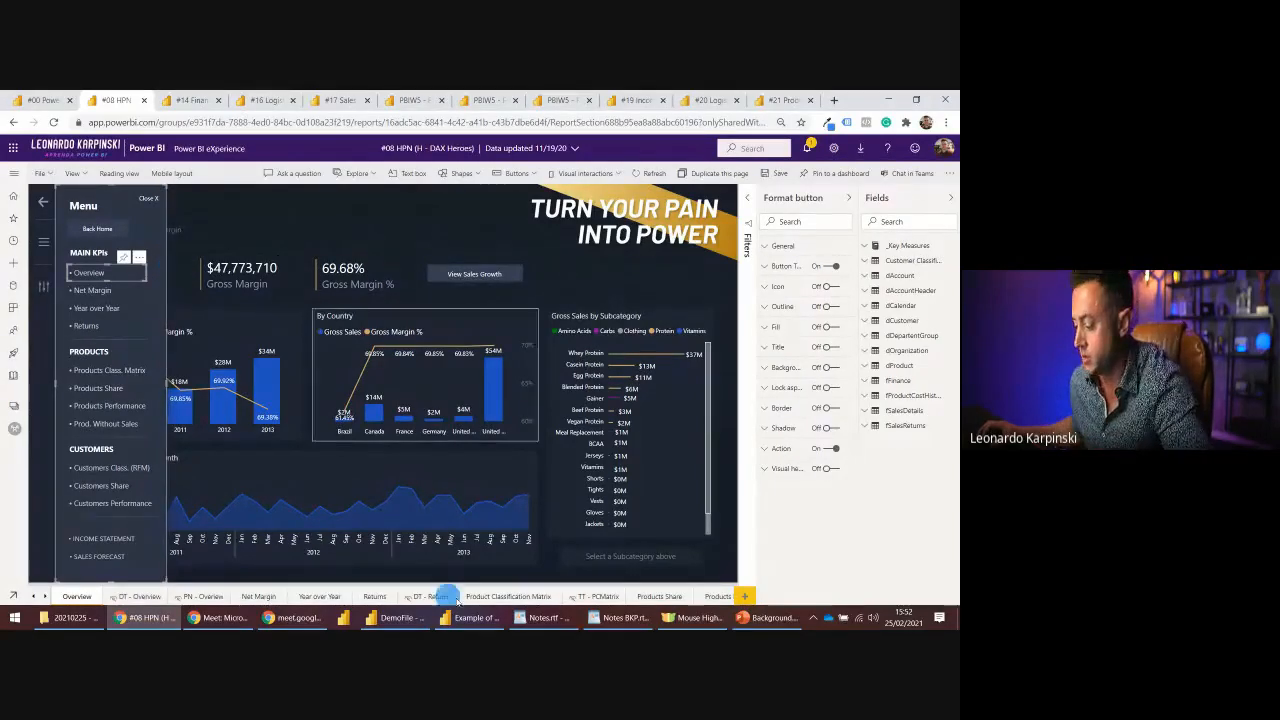
- Switch back to DemoFile in Power BI Desktop and open the Change Visuals button's text settings
{"action": "left_click", "coordinate": [414, 619]}
{"action": "left_click", "coordinate": [60, 378]}
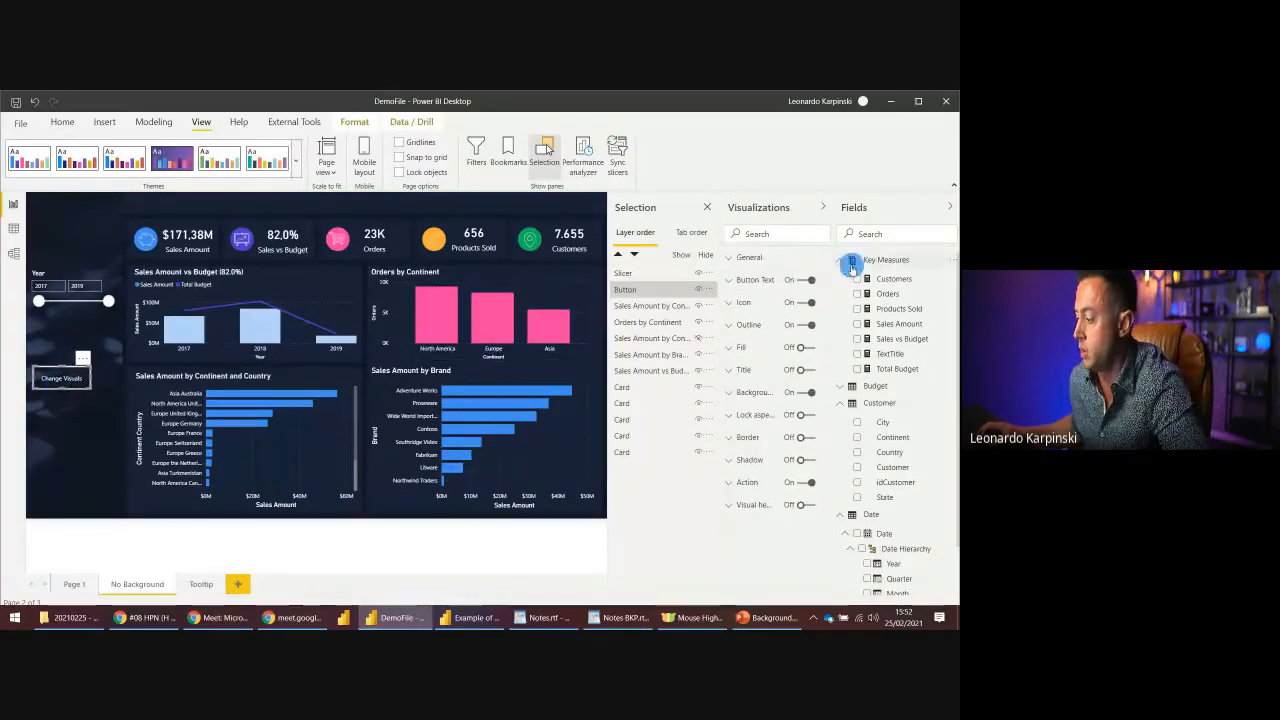
{"action": "left_click", "coordinate": [756, 280]}
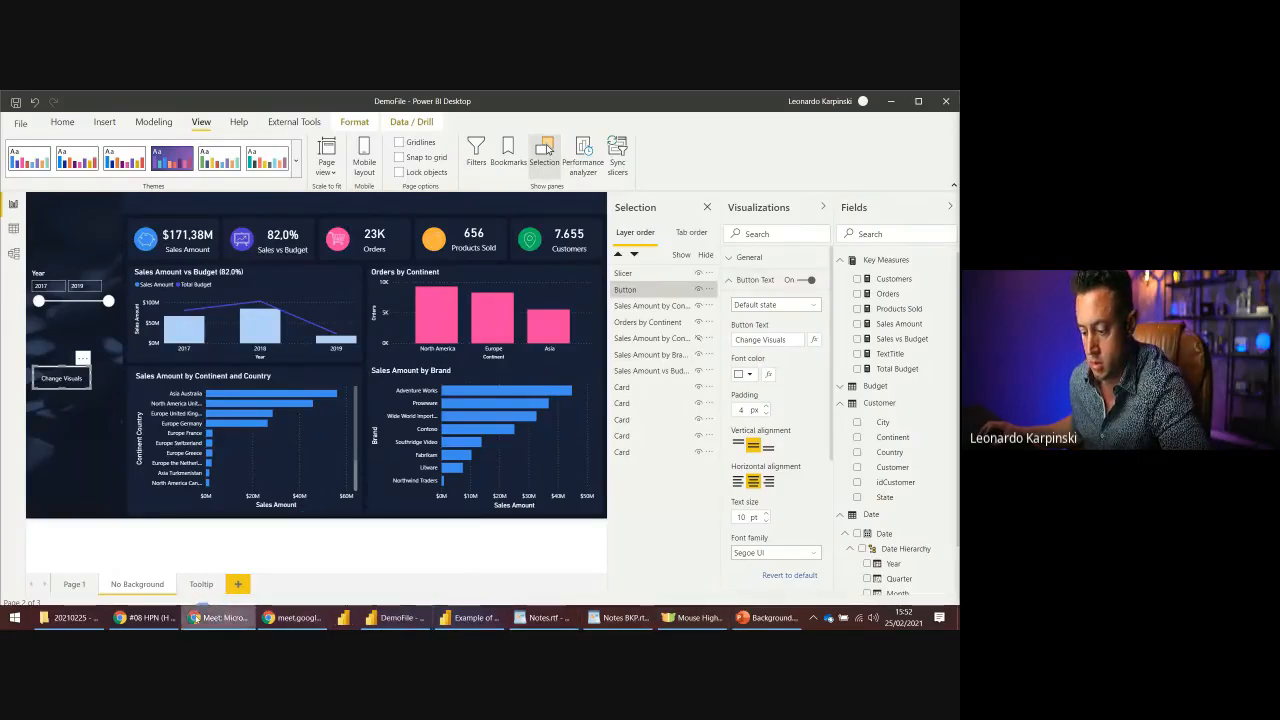
- In the browser's #08 HPN report, pull the navigation menu's background shape aside and put it back behind the menu buttons
{"action": "left_click", "coordinate": [145, 617]}
{"action": "left_click", "coordinate": [152, 274]}
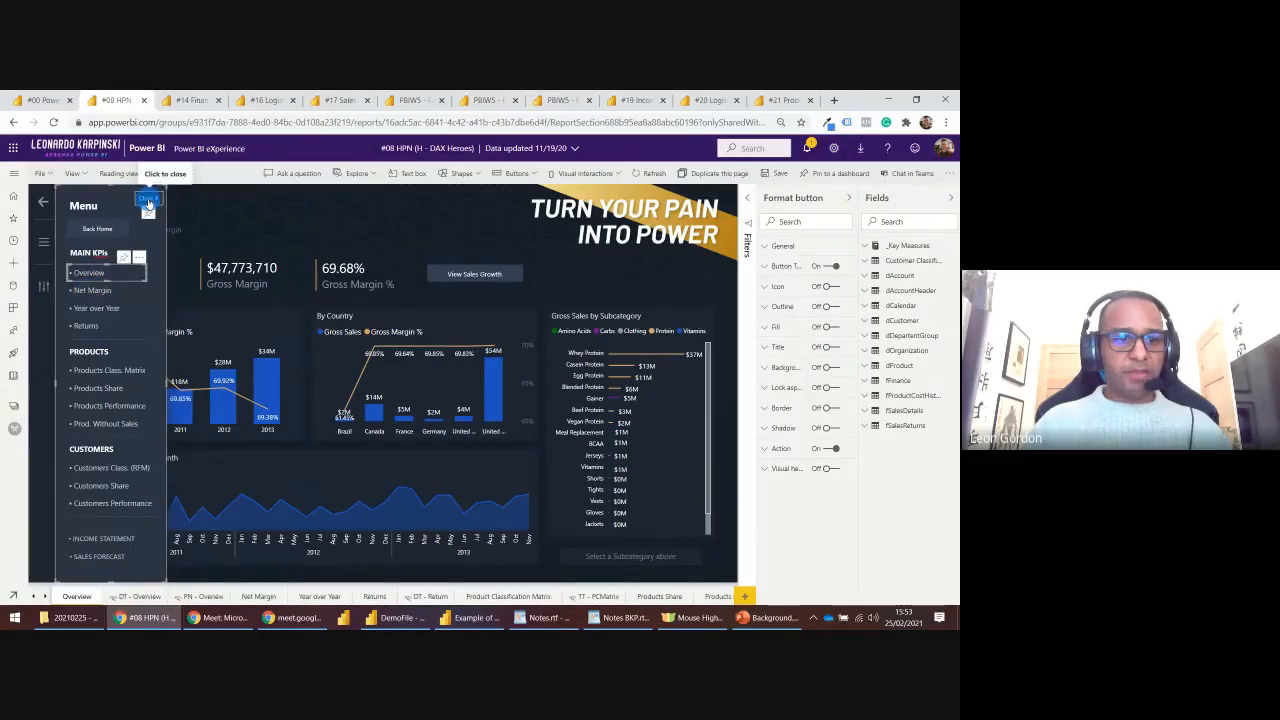
{"action": "left_click", "coordinate": [188, 204]}
{"action": "left_click", "coordinate": [108, 195]}
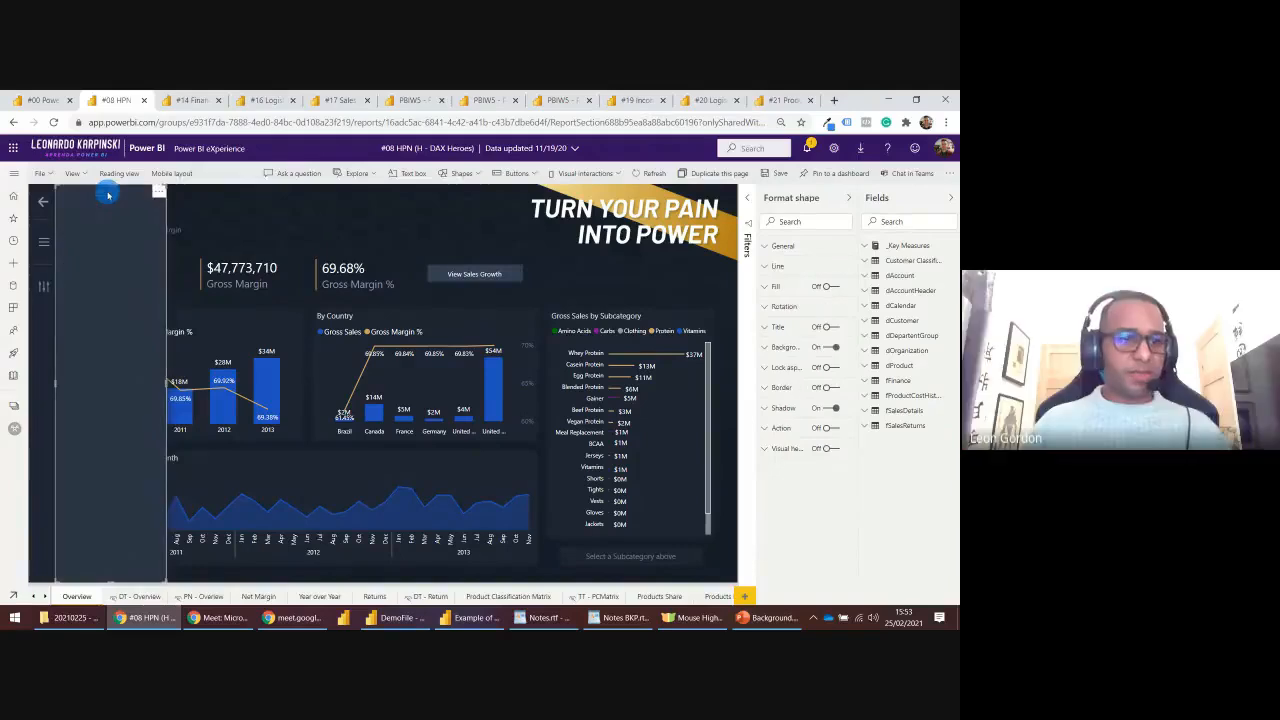
{"action": "left_click_drag", "start_coordinate": [109, 195], "coordinate": [213, 205]}
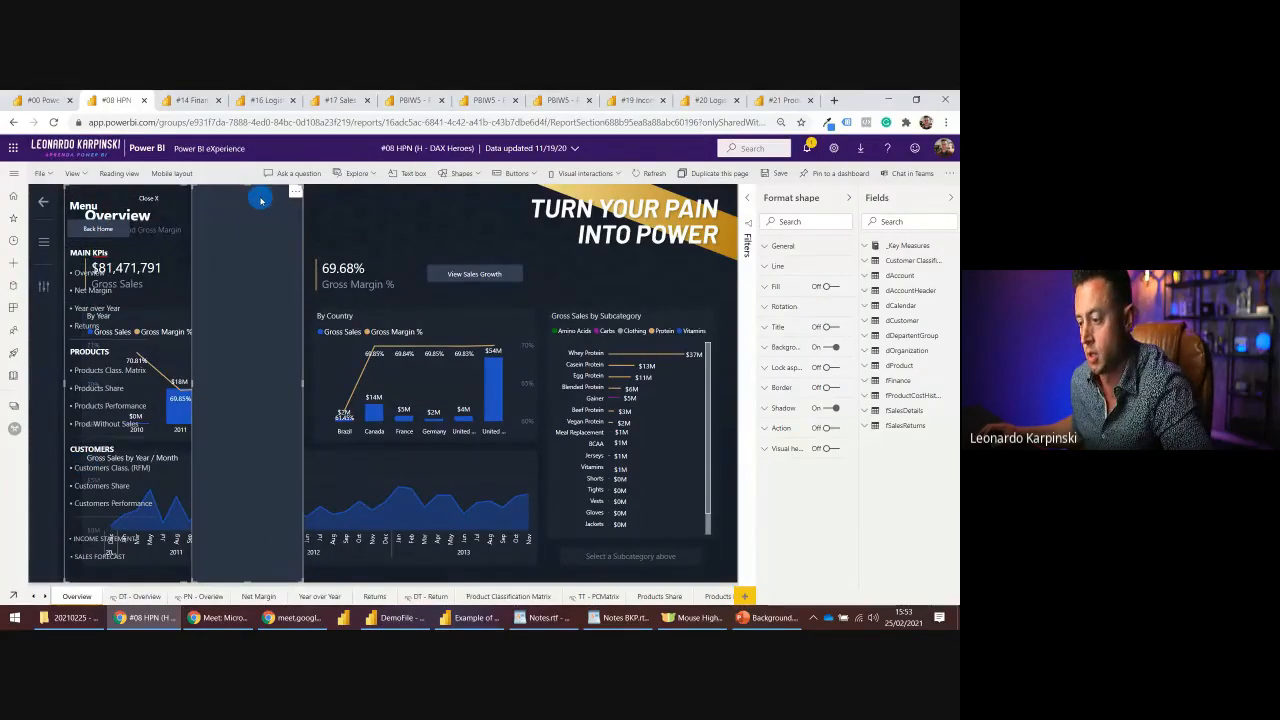
{"action": "left_click_drag", "start_coordinate": [254, 193], "coordinate": [132, 192]}
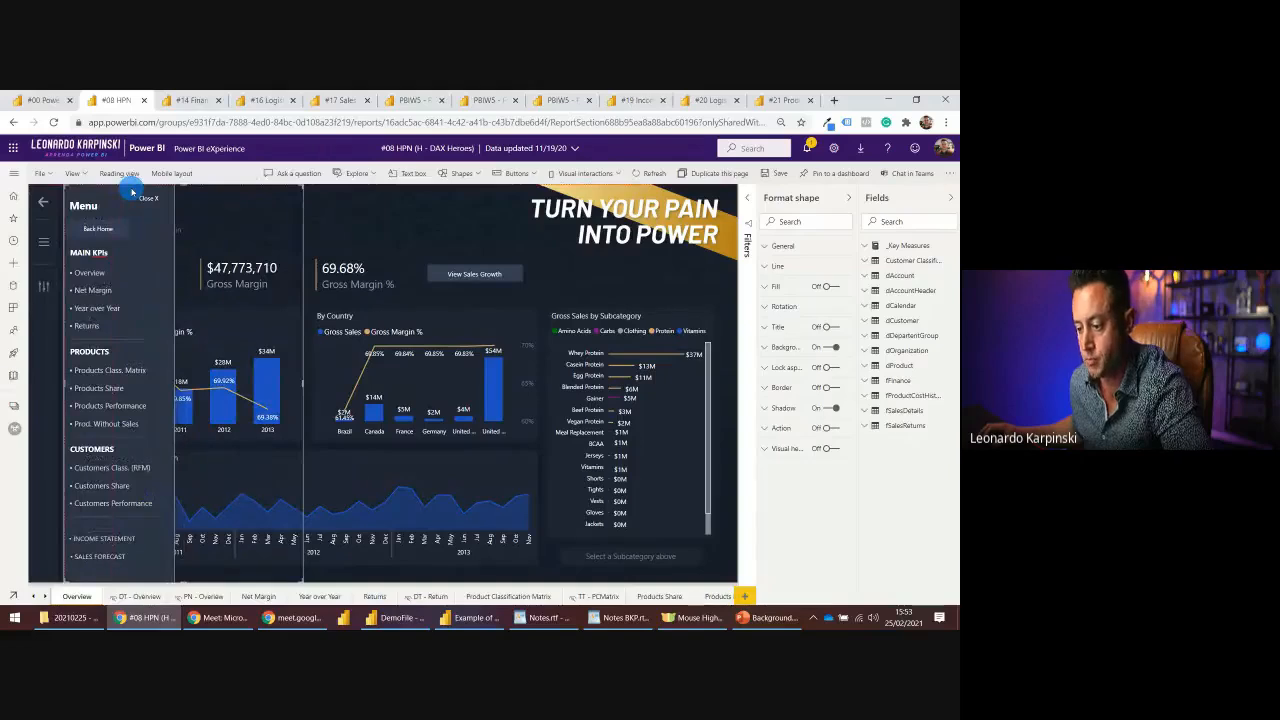
{"action": "left_click", "coordinate": [275, 210]}
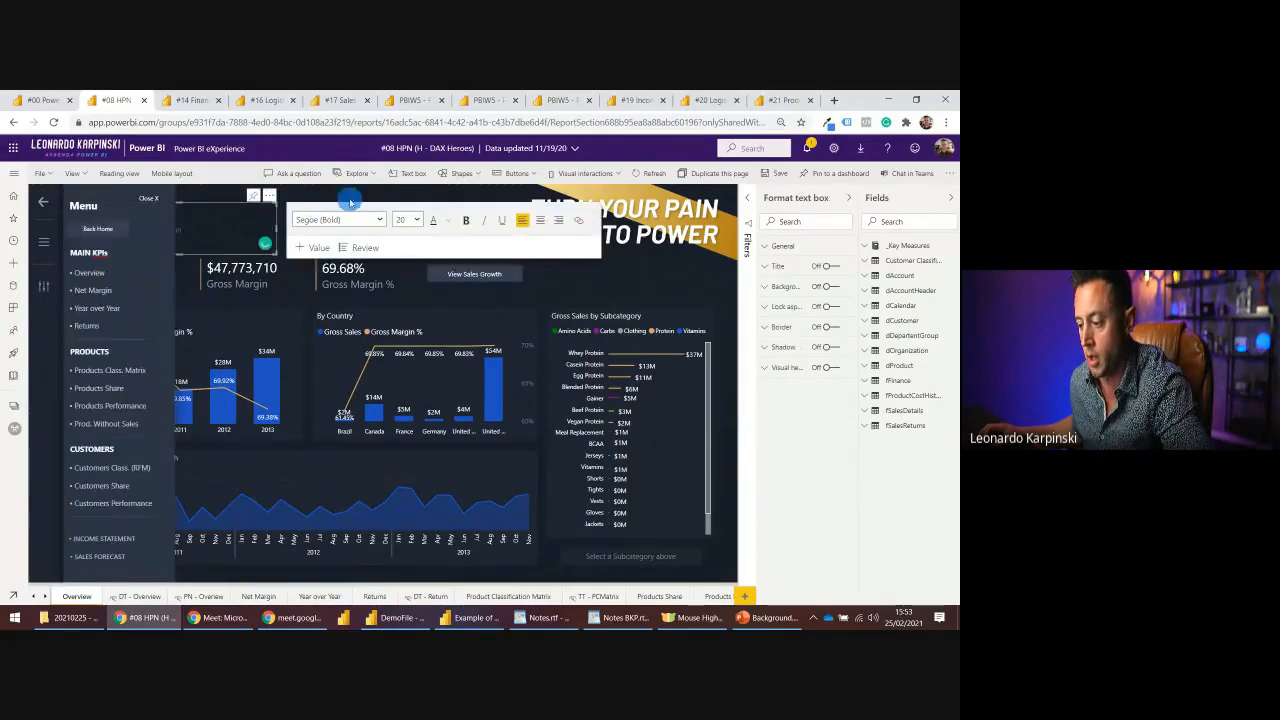
{"action": "left_click", "coordinate": [351, 197]}
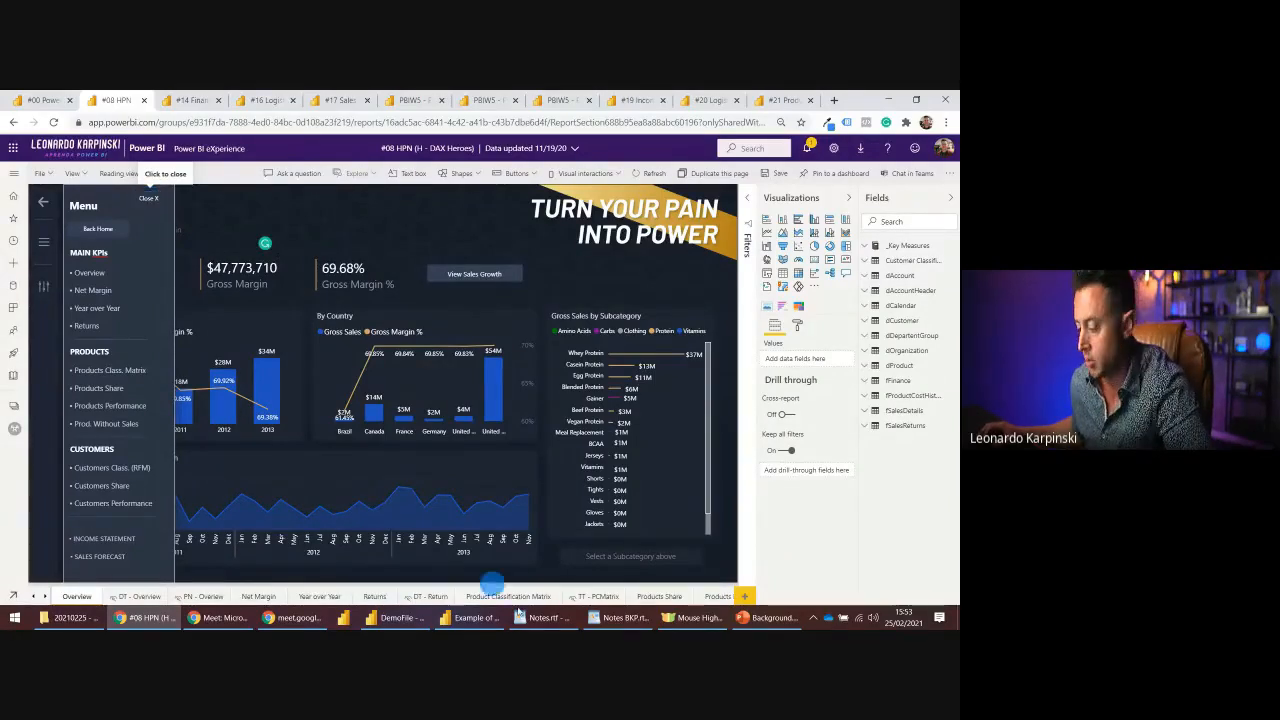
{"action": "left_click", "coordinate": [350, 212]}
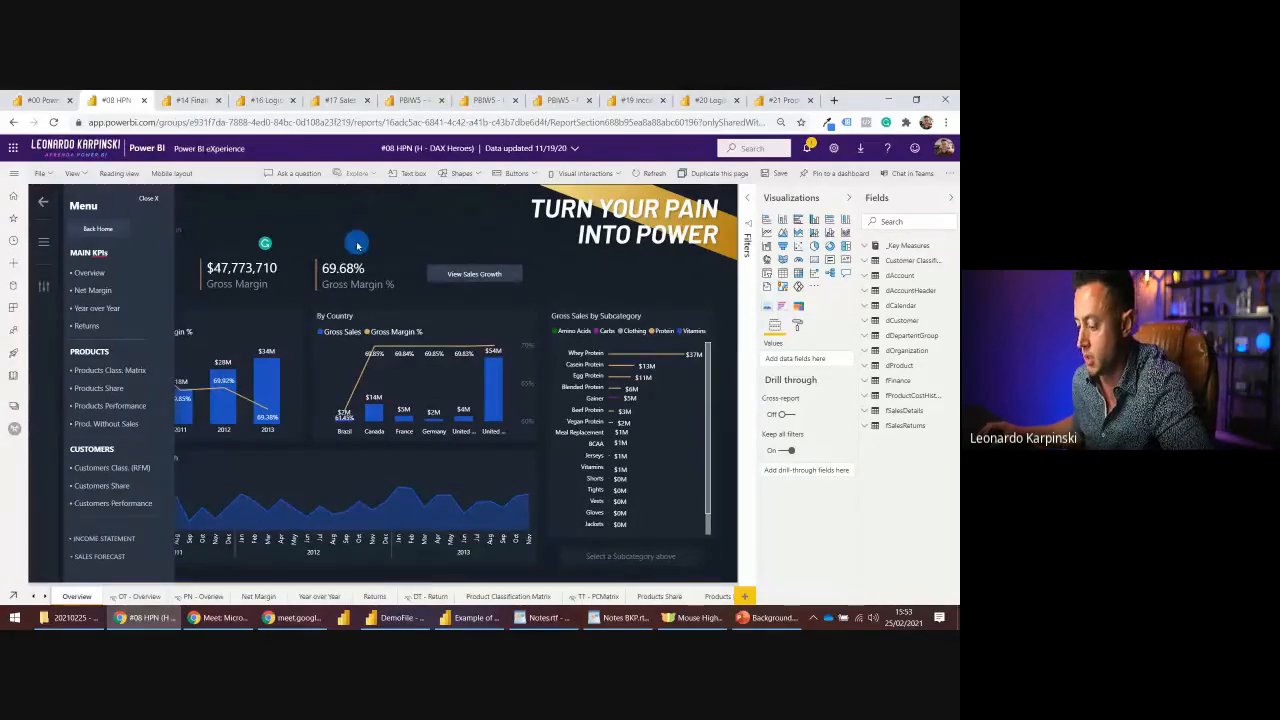
- Switch to DemoFile and move the Year slicer up to the top of the side area, beside the KPI cards
{"action": "left_click", "coordinate": [405, 620]}
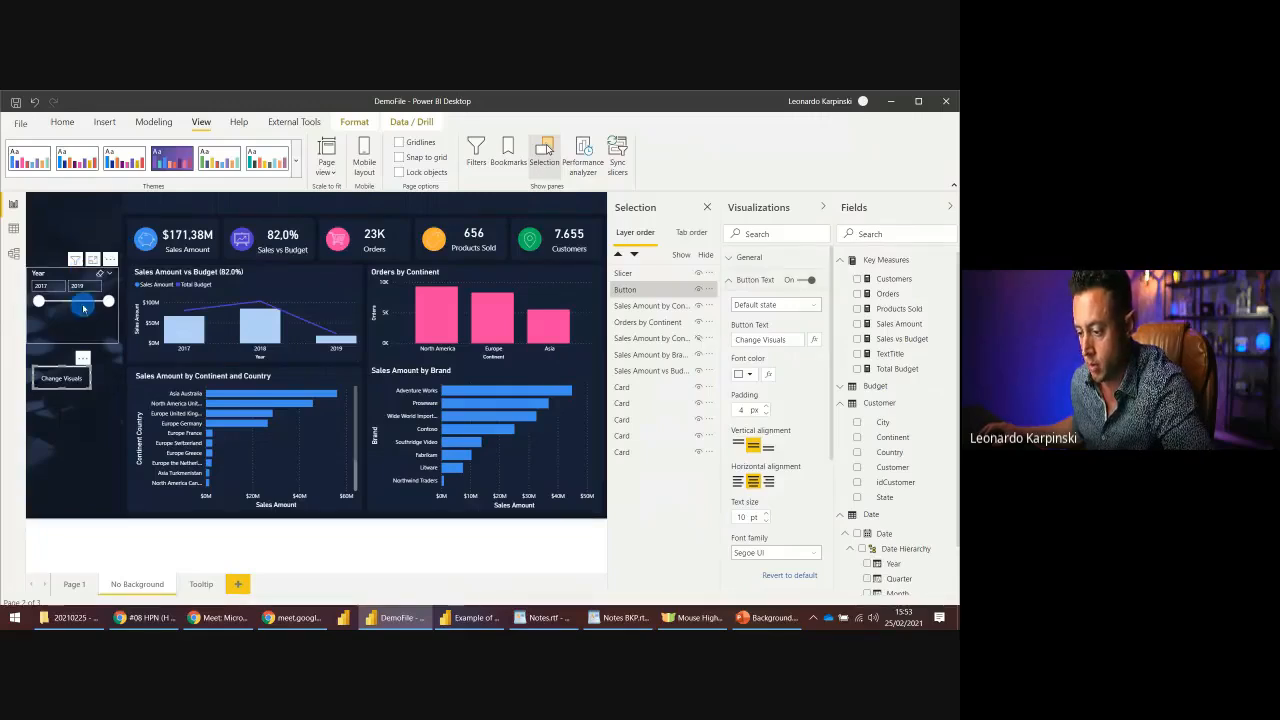
{"action": "left_click", "coordinate": [83, 302]}
{"action": "left_click_drag", "start_coordinate": [51, 276], "coordinate": [49, 215]}
- Duplicate the Change Visuals button twice, stack the three buttons in a column, and display the Year slicer as a list
{"action": "mouse_move", "coordinate": [69, 388]}
{"action": "left_mouse_down"}
{"action": "mouse_move", "coordinate": [68, 334]}
{"action": "mouse_move", "coordinate": [77, 371]}
{"action": "mouse_move", "coordinate": [56, 376]}
{"action": "left_mouse_up"}
{"action": "key", "text": "ctrl+c"}
{"action": "key", "text": "ctrl+v"}
{"action": "key", "text": "ctrl+v"}
{"action": "left_click", "coordinate": [55, 321]}
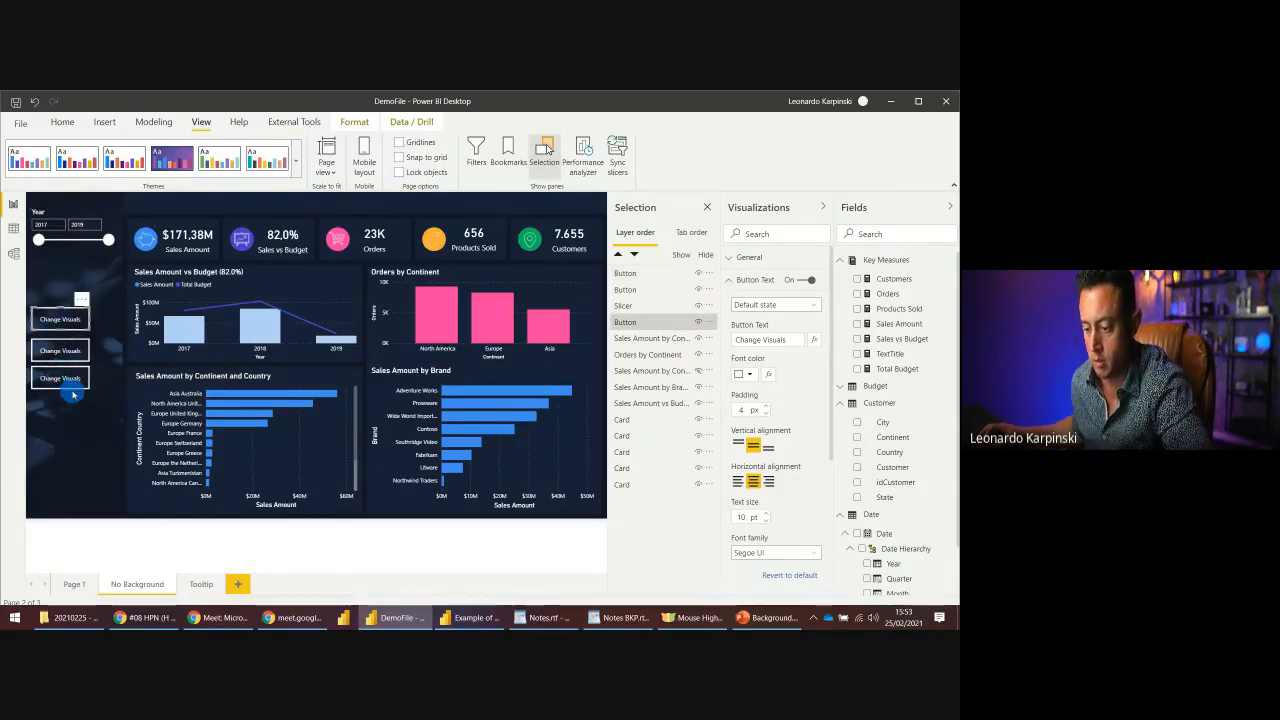
{"action": "left_click", "coordinate": [111, 314]}
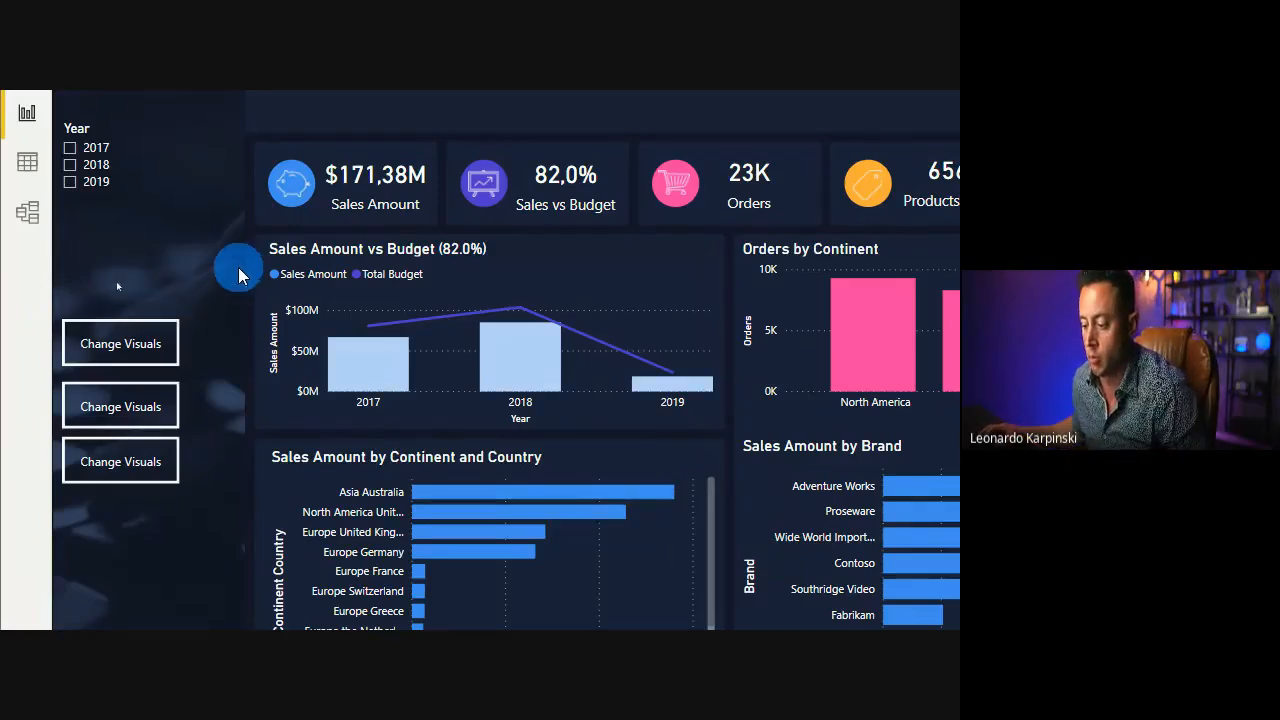
- Group the three Change Visuals buttons
{"action": "left_click_drag", "start_coordinate": [218, 270], "coordinate": [57, 529]}
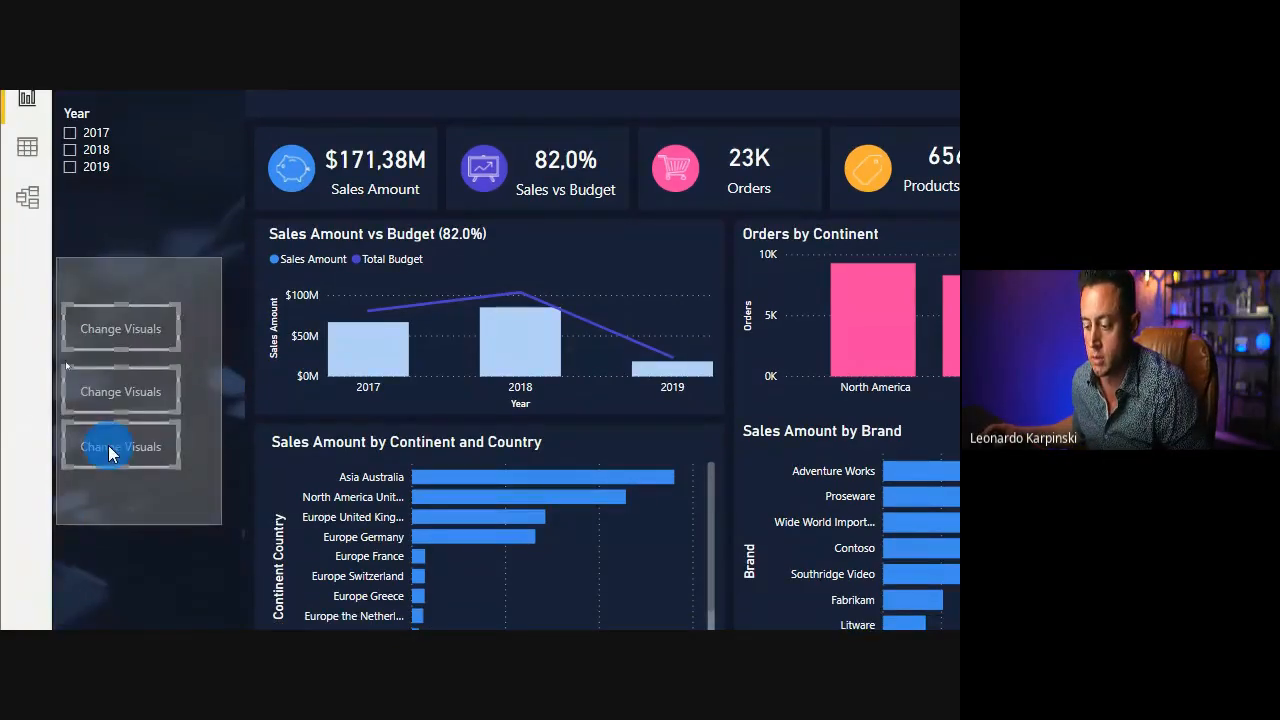
{"action": "right_click", "coordinate": [128, 393]}
{"action": "mouse_move", "coordinate": [200, 405]}
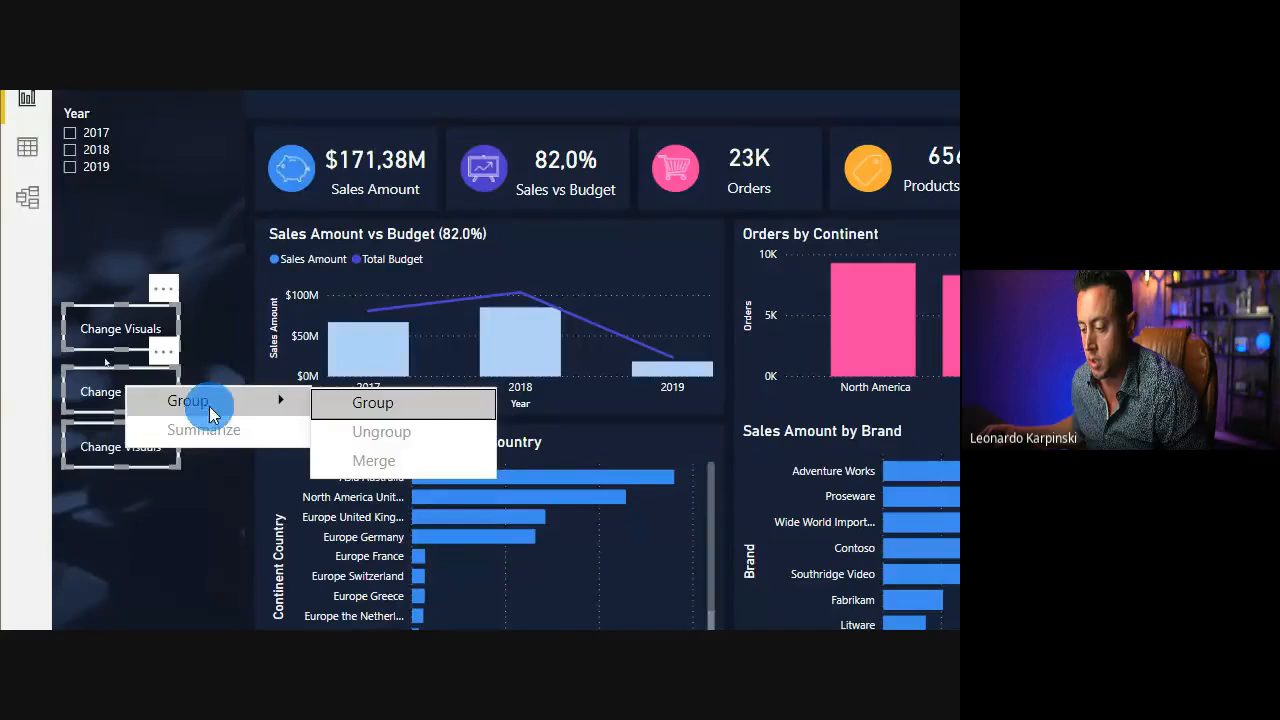
{"action": "left_click", "coordinate": [380, 405]}
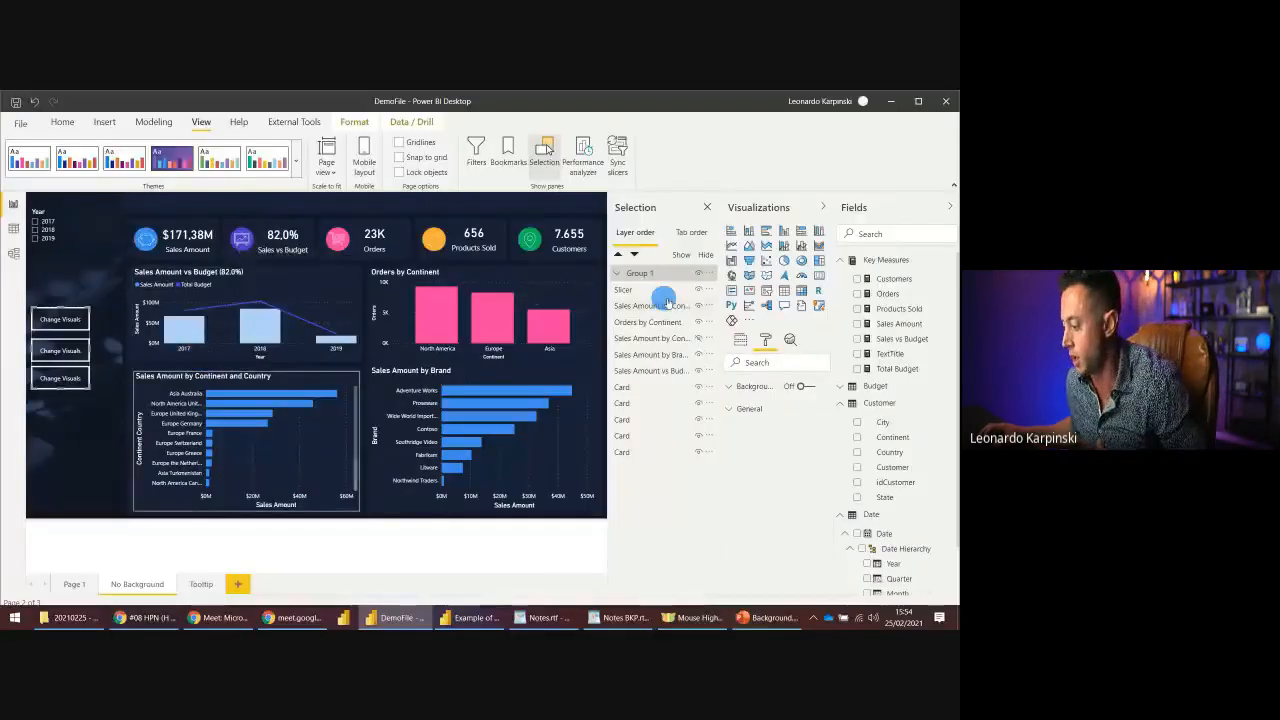
- Hide and show the button group twice to demonstrate toggling its visibility
{"action": "left_click", "coordinate": [698, 274]}
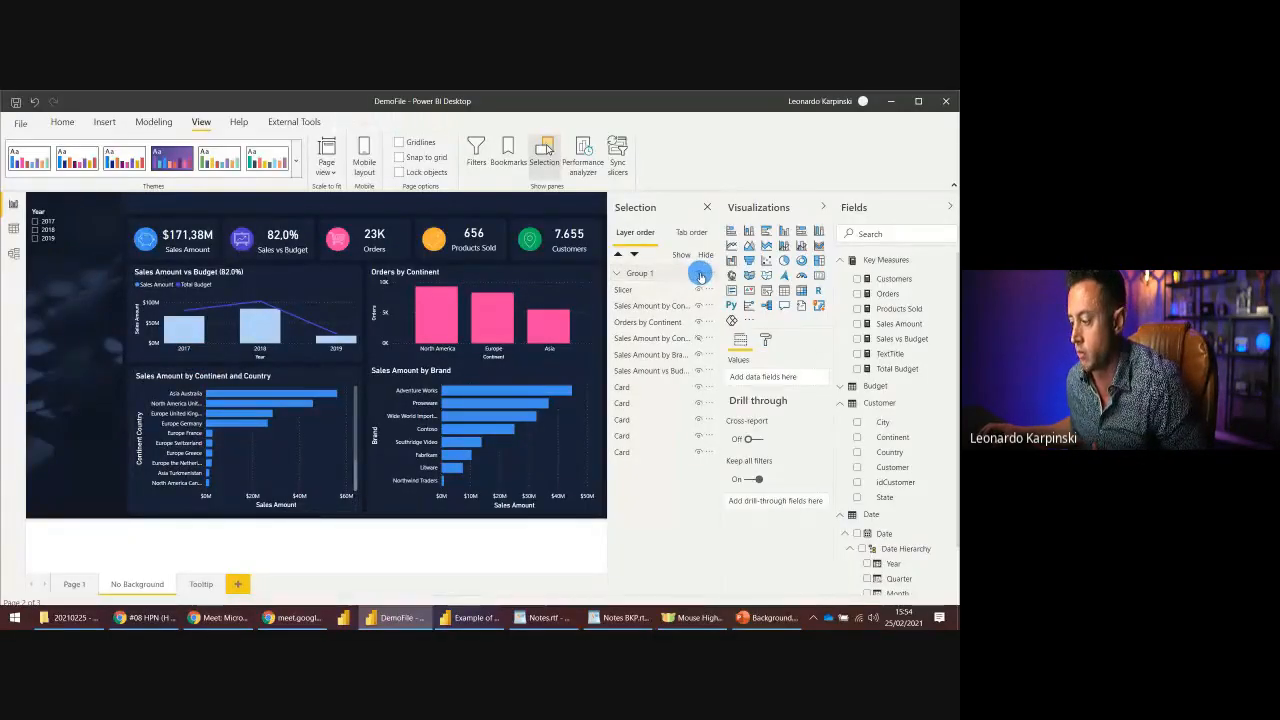
{"action": "left_click", "coordinate": [699, 274]}
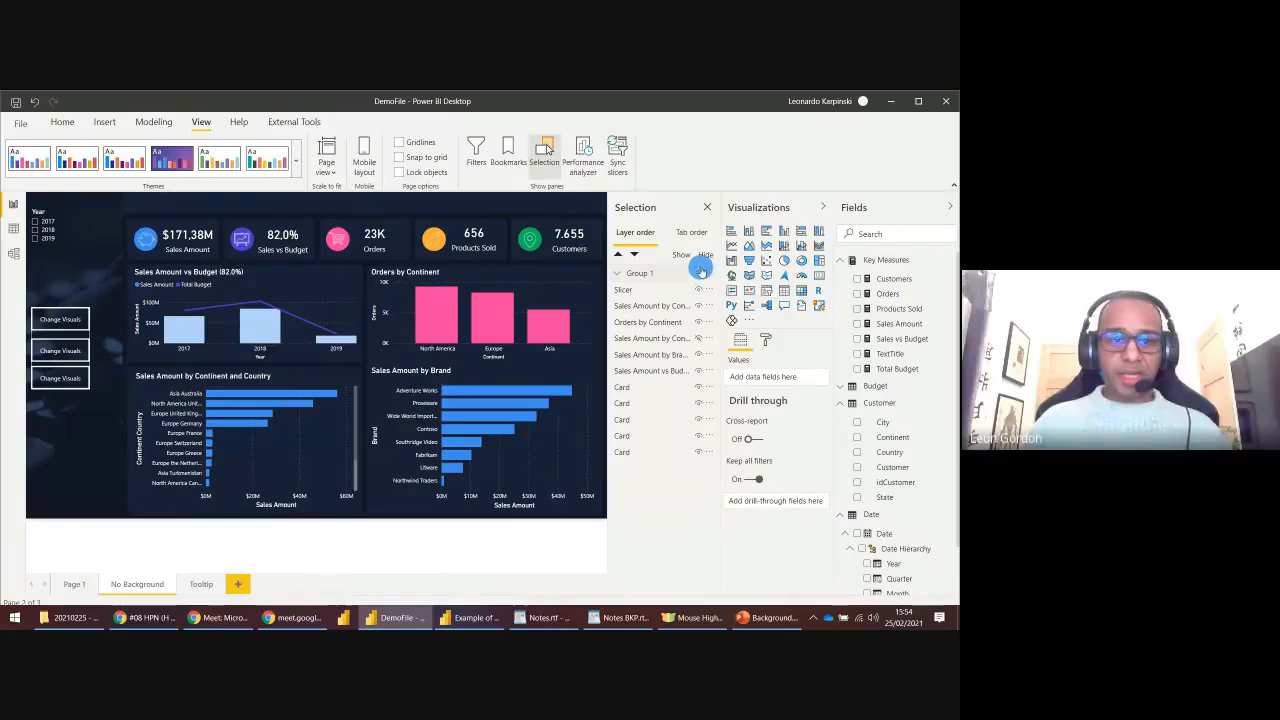
{"action": "left_click", "coordinate": [699, 274]}
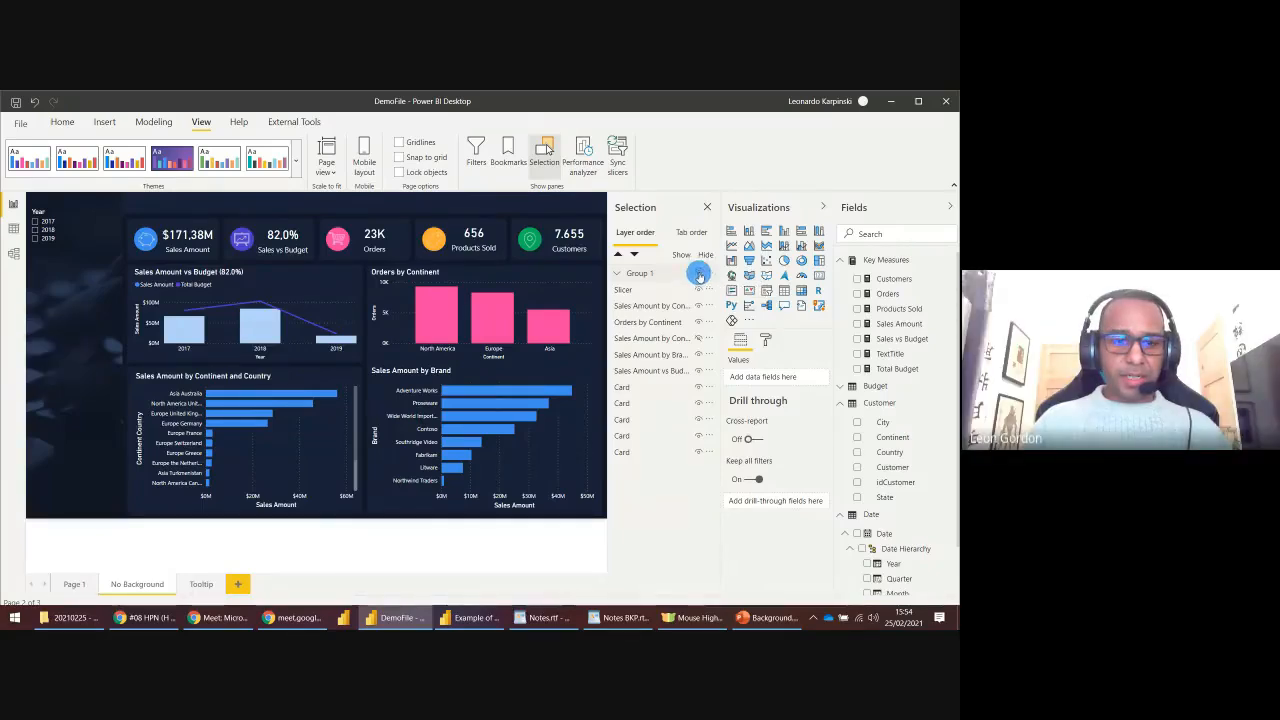
{"action": "left_click", "coordinate": [699, 274]}
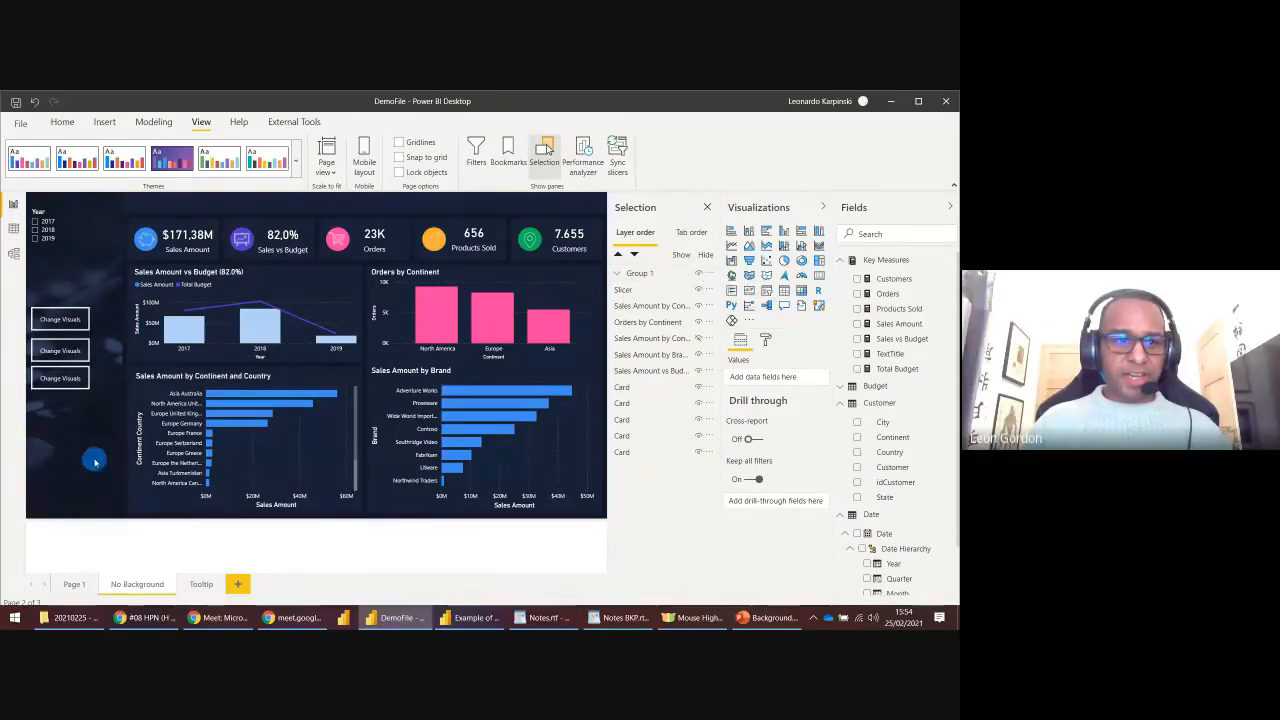
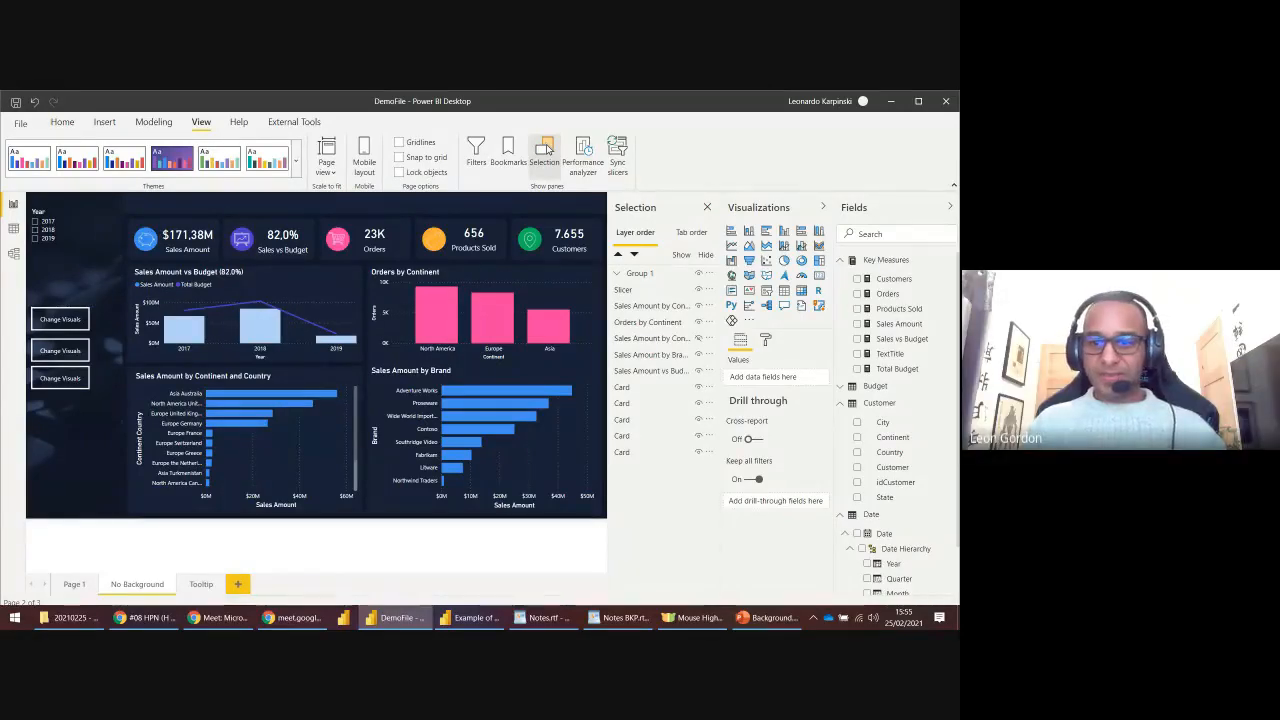
- Switch to the browser and open the page powerbiexperience.com/en/pbiw5 in a new tab
{"action": "key", "text": "alt+Tab"}
{"action": "key", "text": "ctrl+t"}
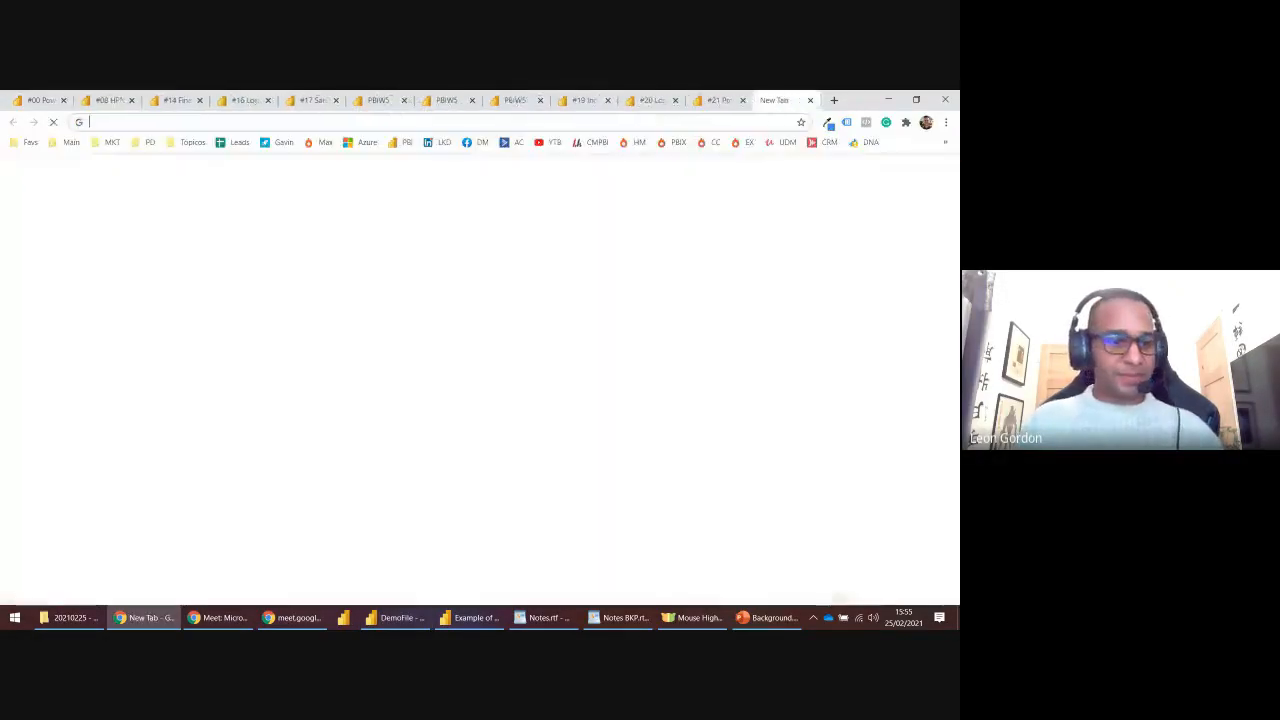
{"action": "type", "text": "pbiw"}
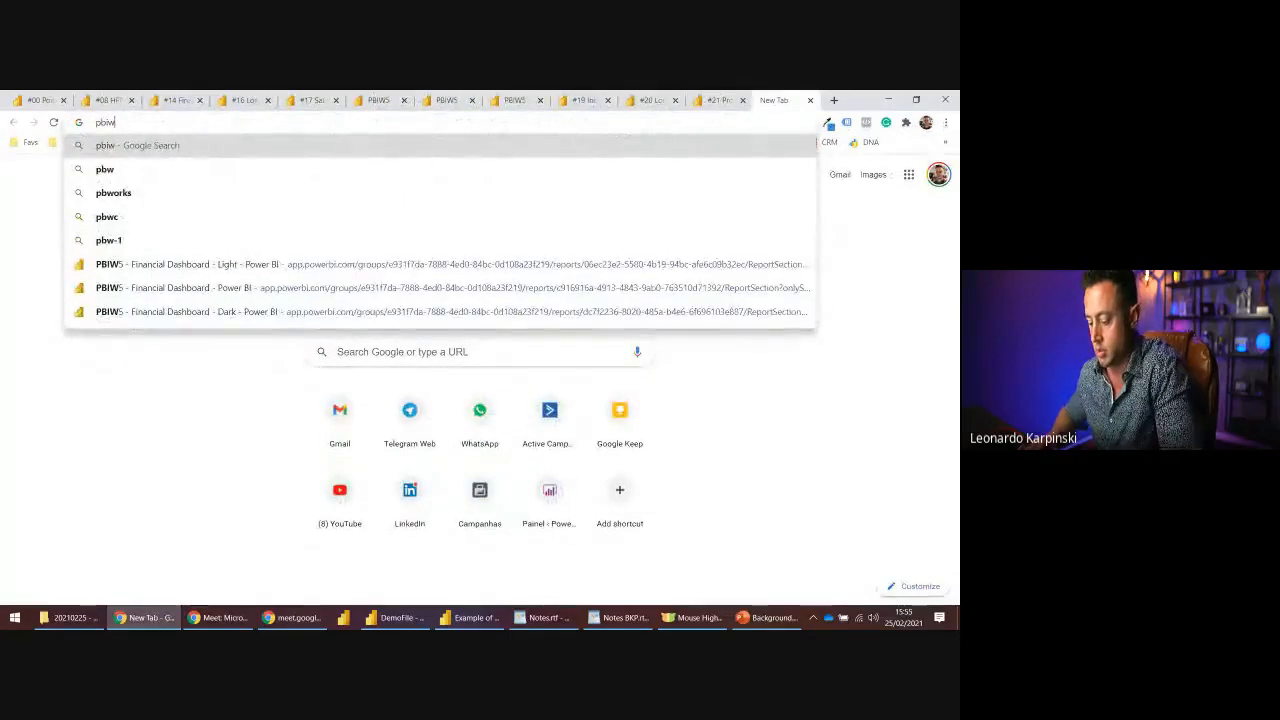
{"action": "type", "text": "5"}
{"action": "key", "text": "Down"}
{"action": "key", "text": "Down"}
{"action": "key", "text": "Down"}
{"action": "key", "text": "Down"}
{"action": "key", "text": "Down"}
{"action": "key", "text": "Down"}
{"action": "key", "text": "Down"}
{"action": "key", "text": "Return"}
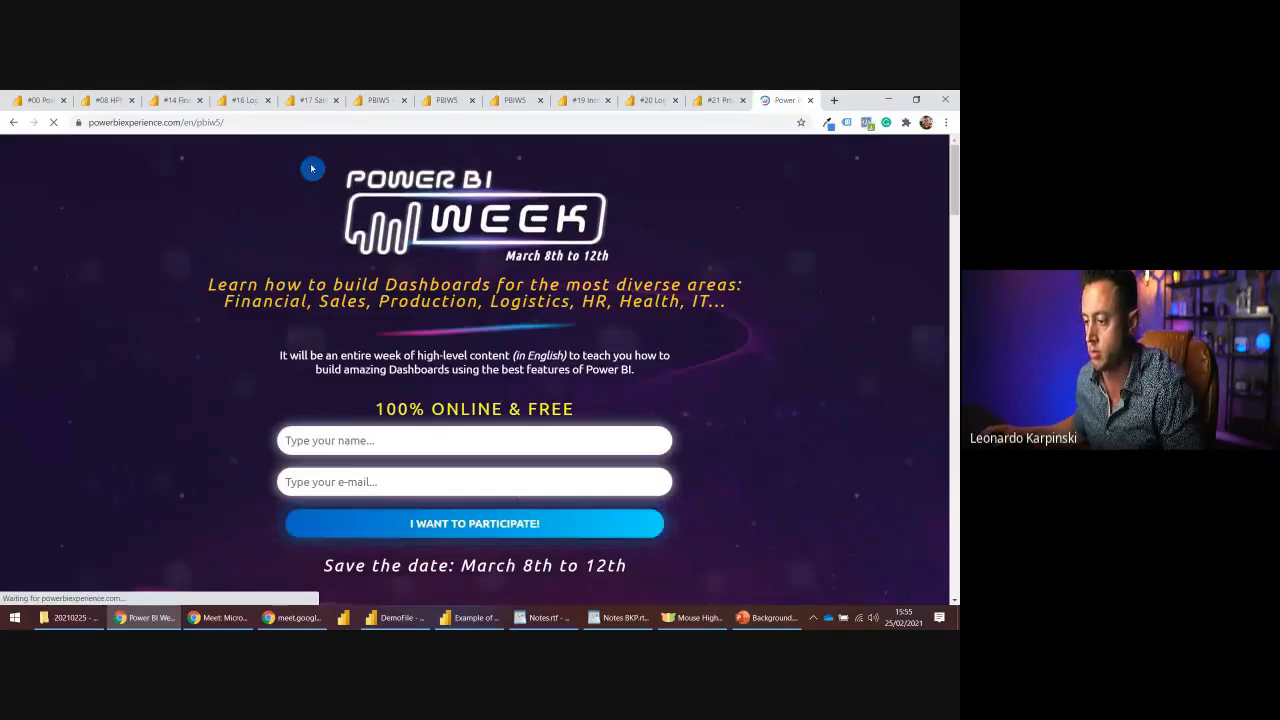
- Select the page's web address, view the PBIW5 Financial Dashboard report, and return to the Power BI Week page
{"action": "left_click", "coordinate": [250, 122]}
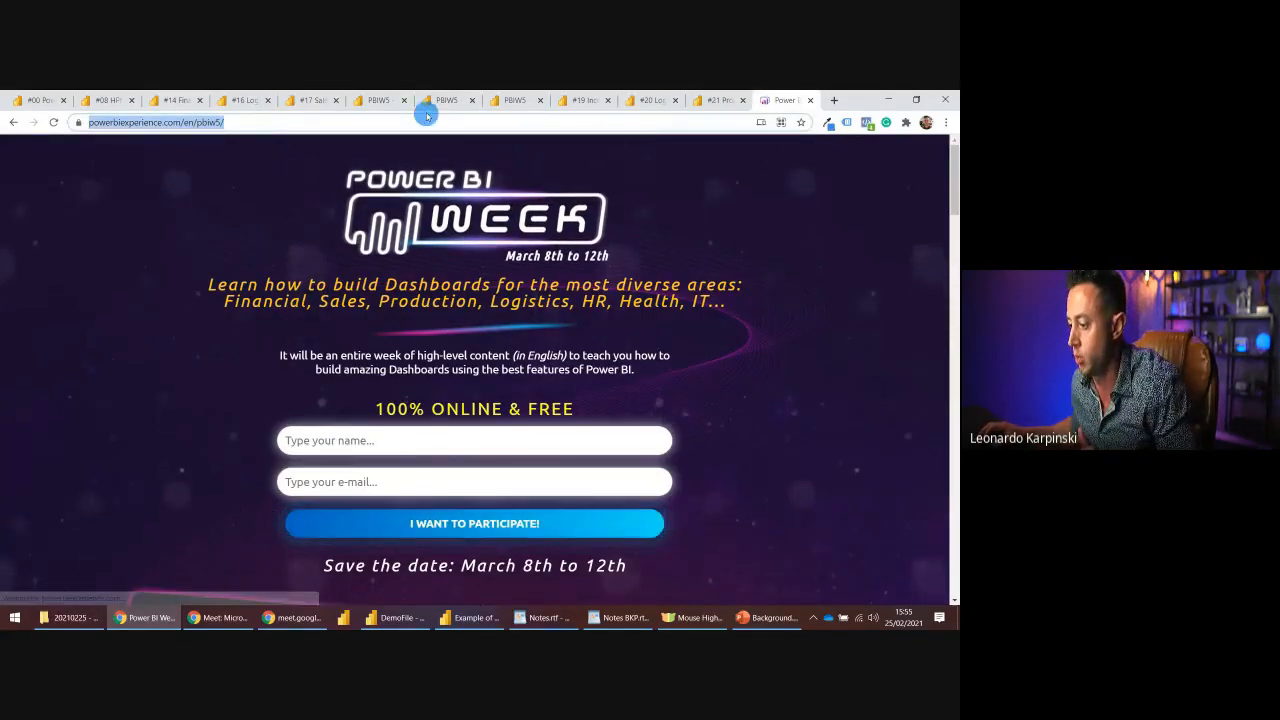
{"action": "left_click", "coordinate": [388, 101]}
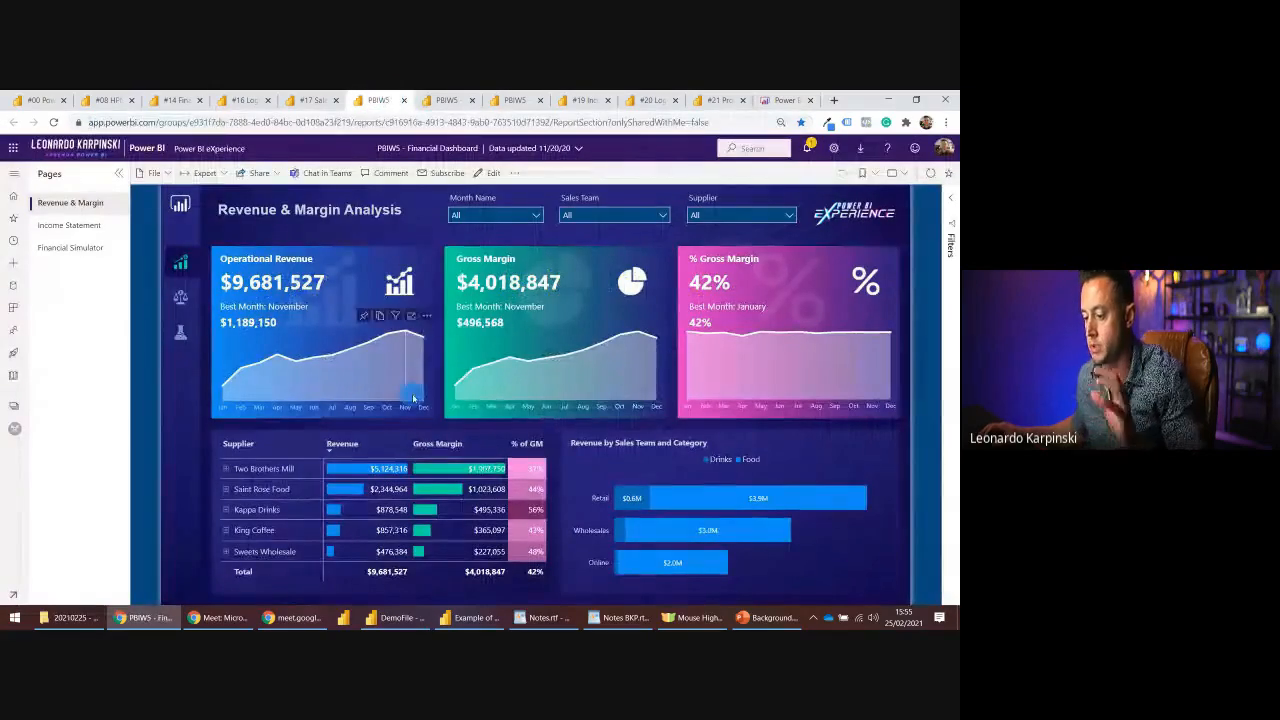
{"action": "left_click", "coordinate": [787, 100]}
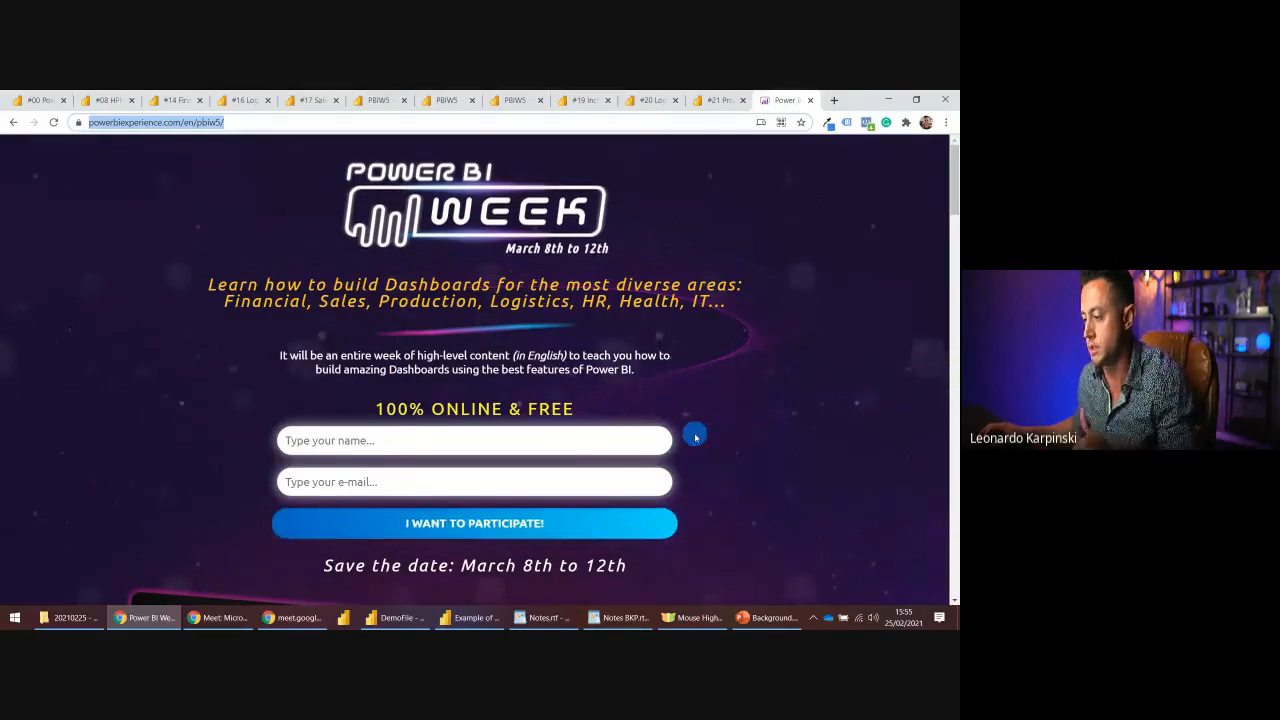
- Switch back to Power BI Desktop, collapse the Fields pane and move the Change Visuals button group lower on the report page
{"action": "left_click", "coordinate": [891, 102]}
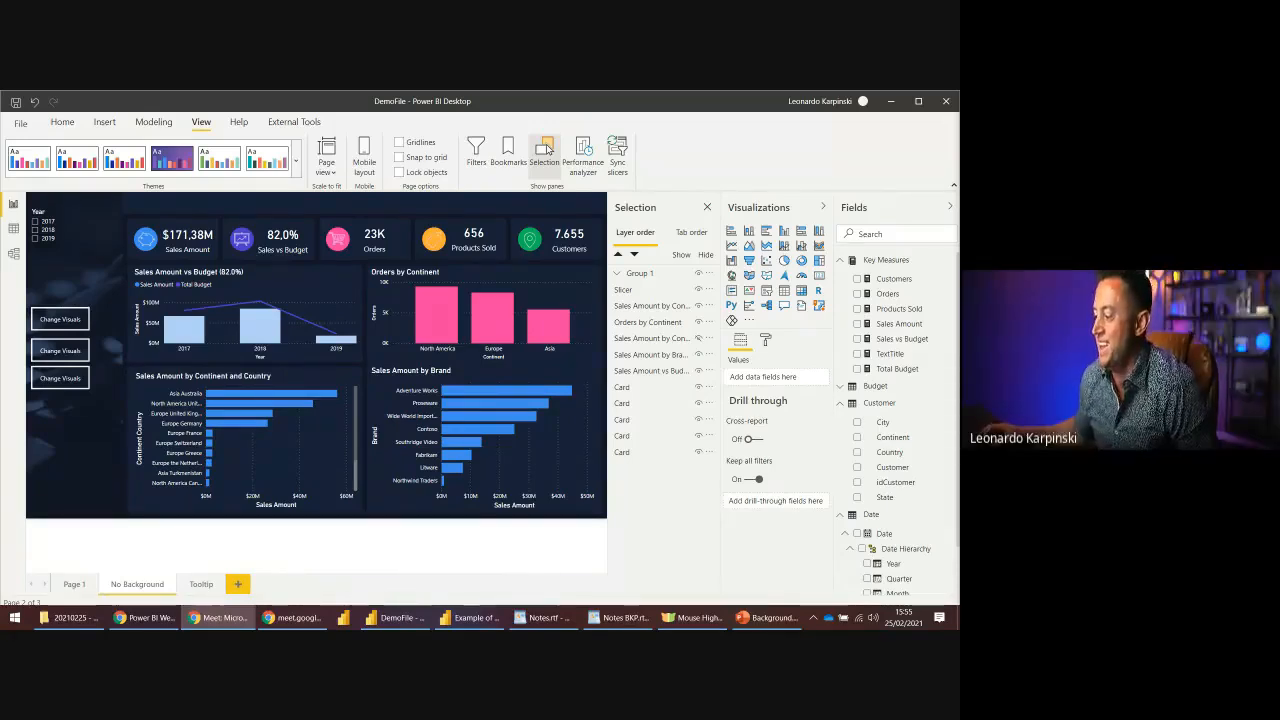
{"action": "left_click", "coordinate": [853, 207]}
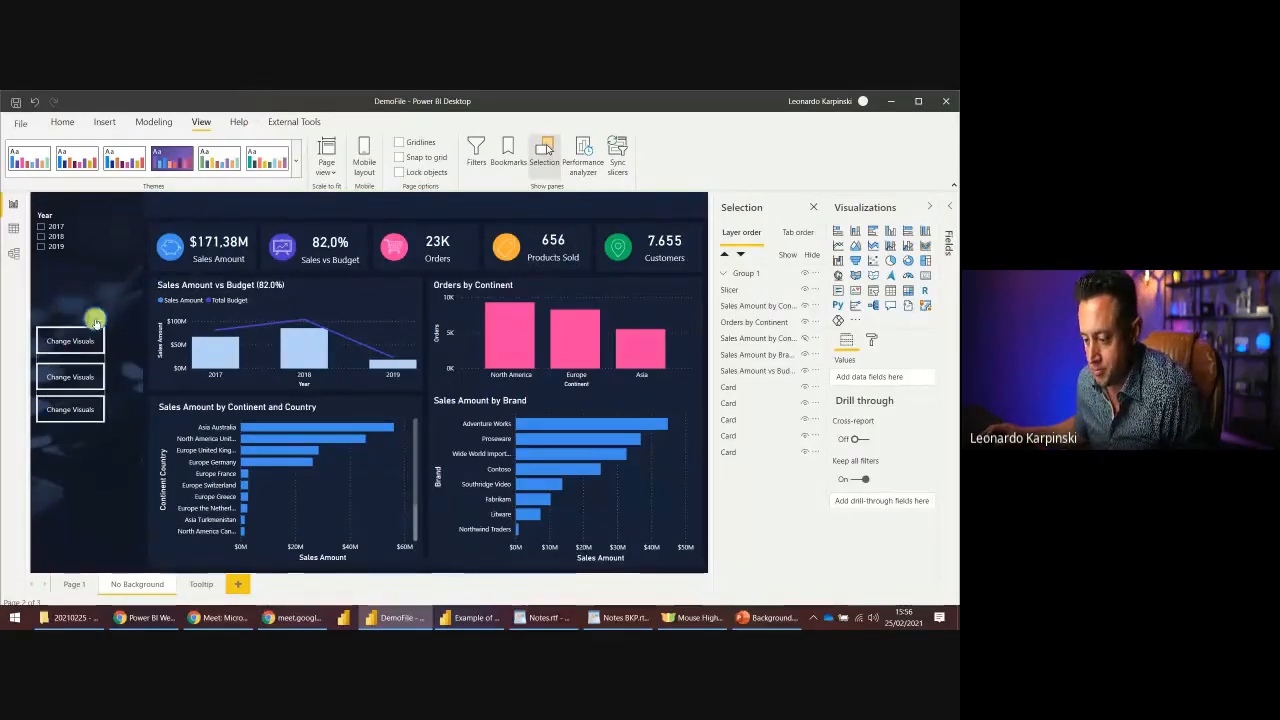
{"action": "left_click_drag", "start_coordinate": [93, 350], "coordinate": [86, 460]}
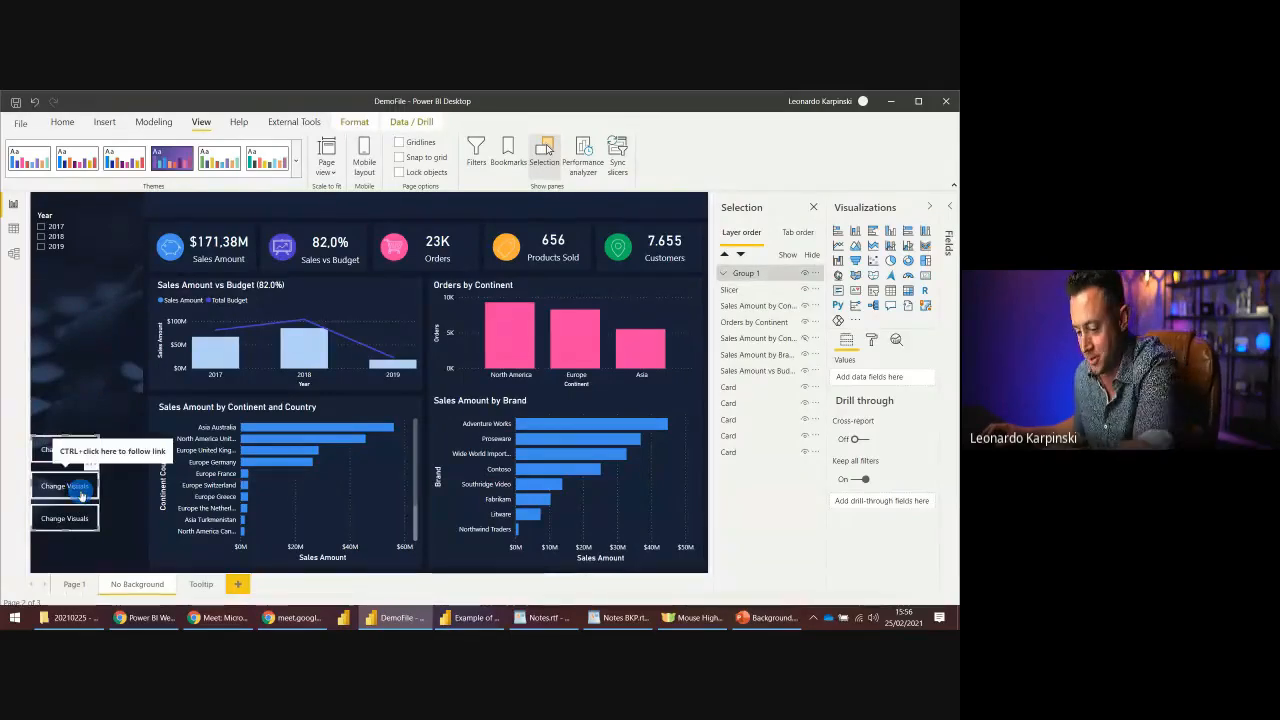
- Undo the deletion of the button group and ungroup its three Change Visuals buttons
{"action": "key", "text": "Delete"}
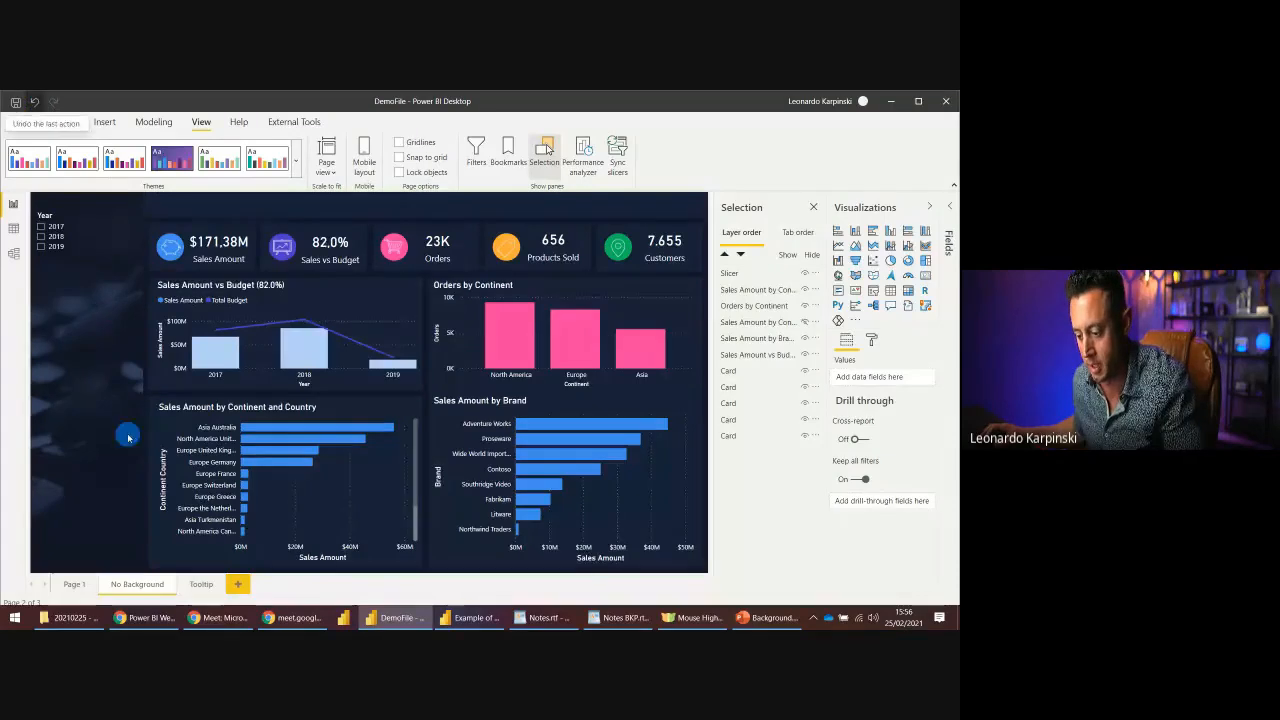
{"action": "key", "text": "ctrl+z"}
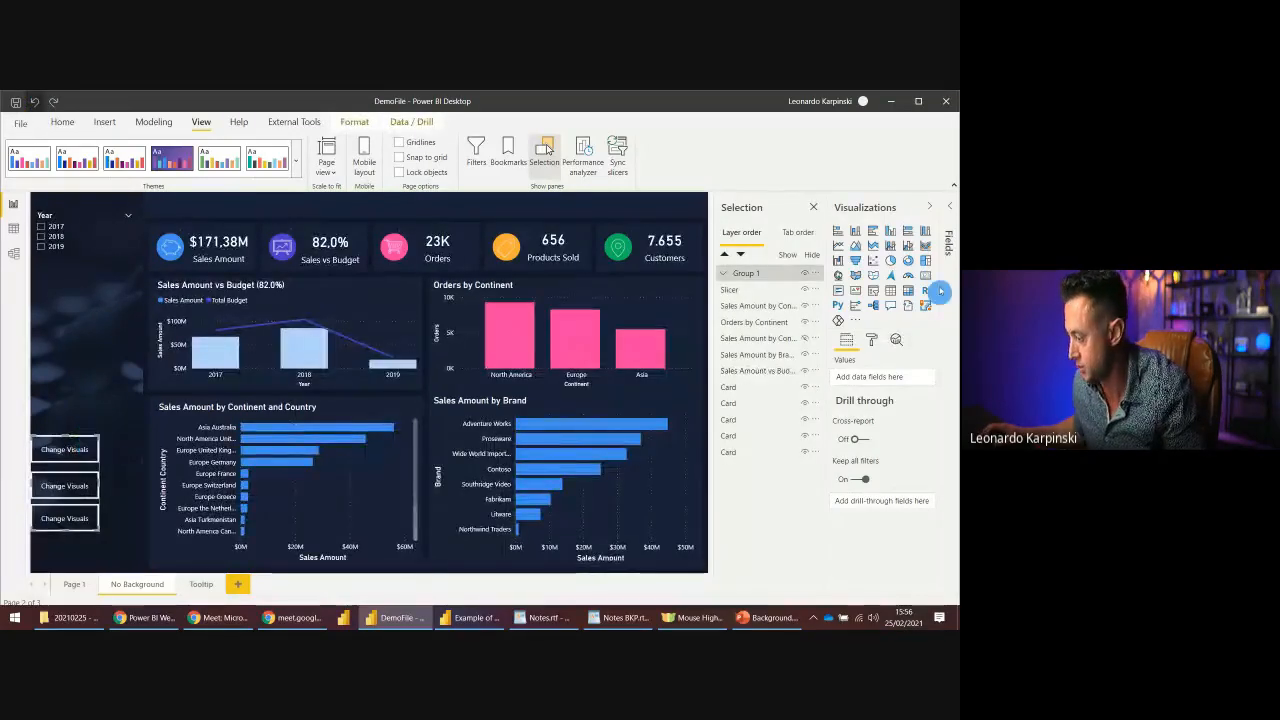
{"action": "left_click", "coordinate": [738, 272]}
{"action": "right_click", "coordinate": [740, 273]}
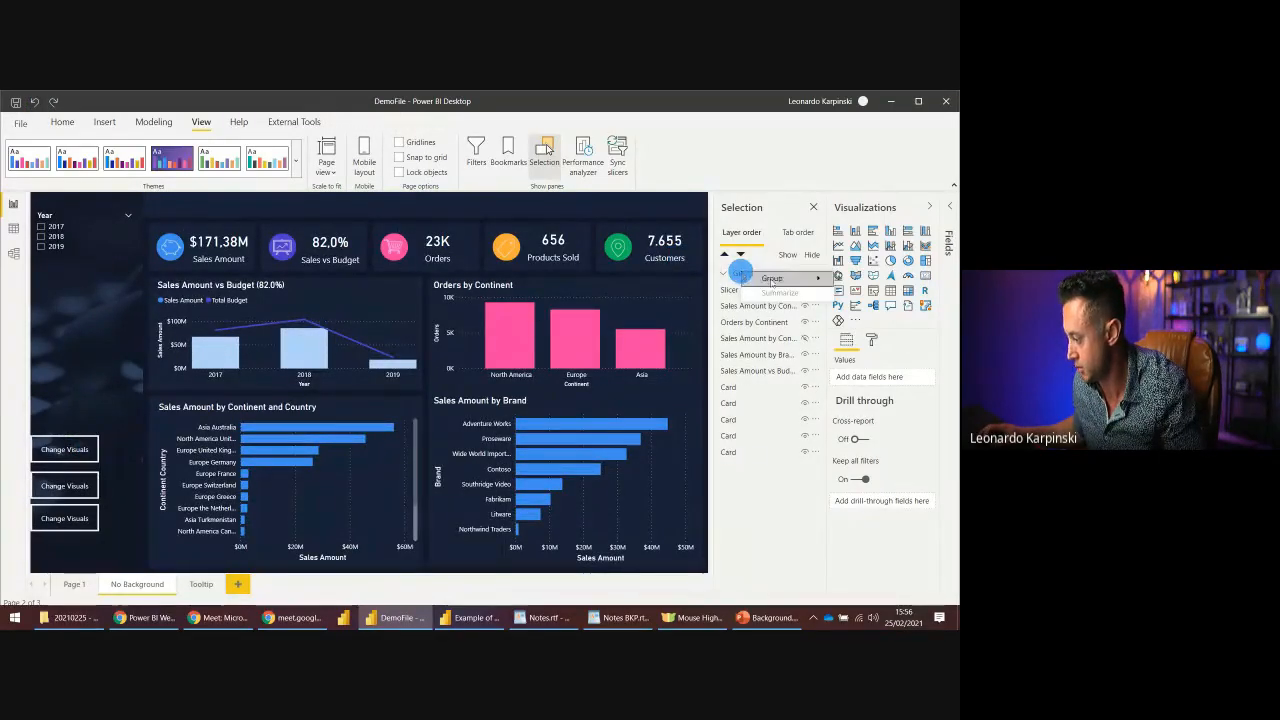
{"action": "mouse_move", "coordinate": [771, 280]}
{"action": "left_click", "coordinate": [888, 290]}
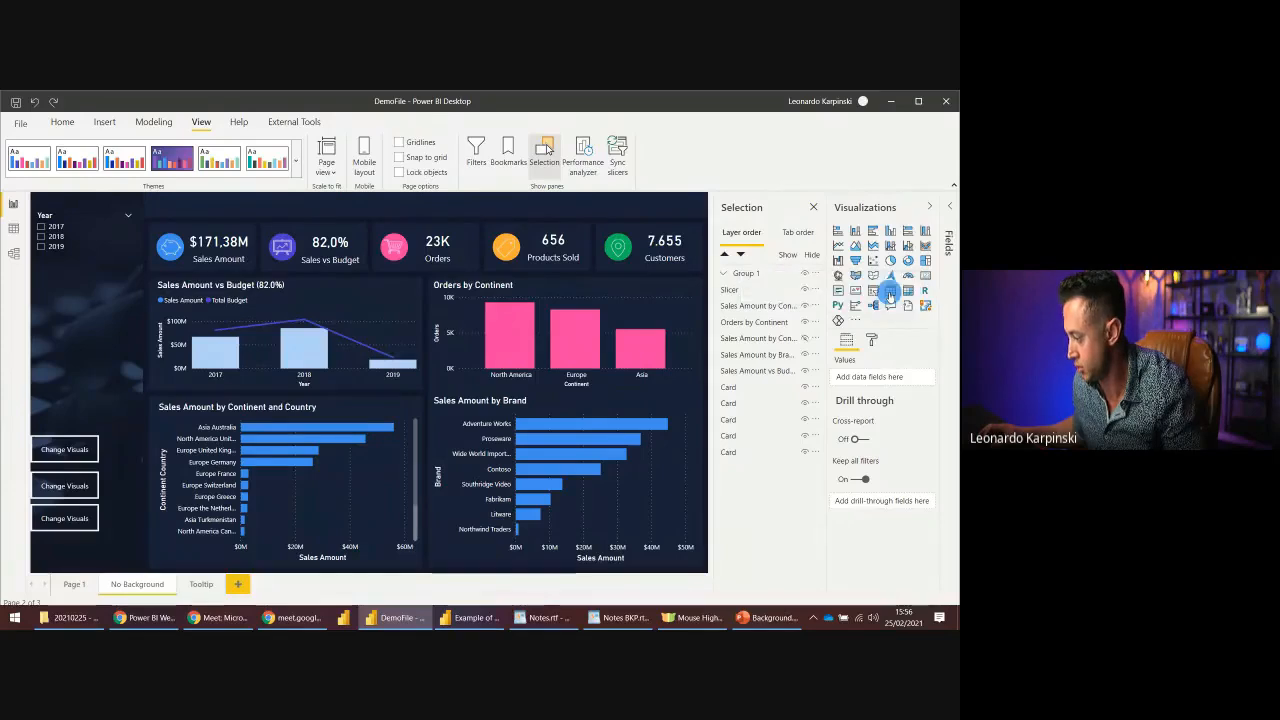
- Delete the lower two Change Visuals buttons and shift the remaining one slightly right
{"action": "left_click", "coordinate": [74, 492]}
{"action": "key", "text": "Delete"}
{"action": "left_click", "coordinate": [81, 519]}
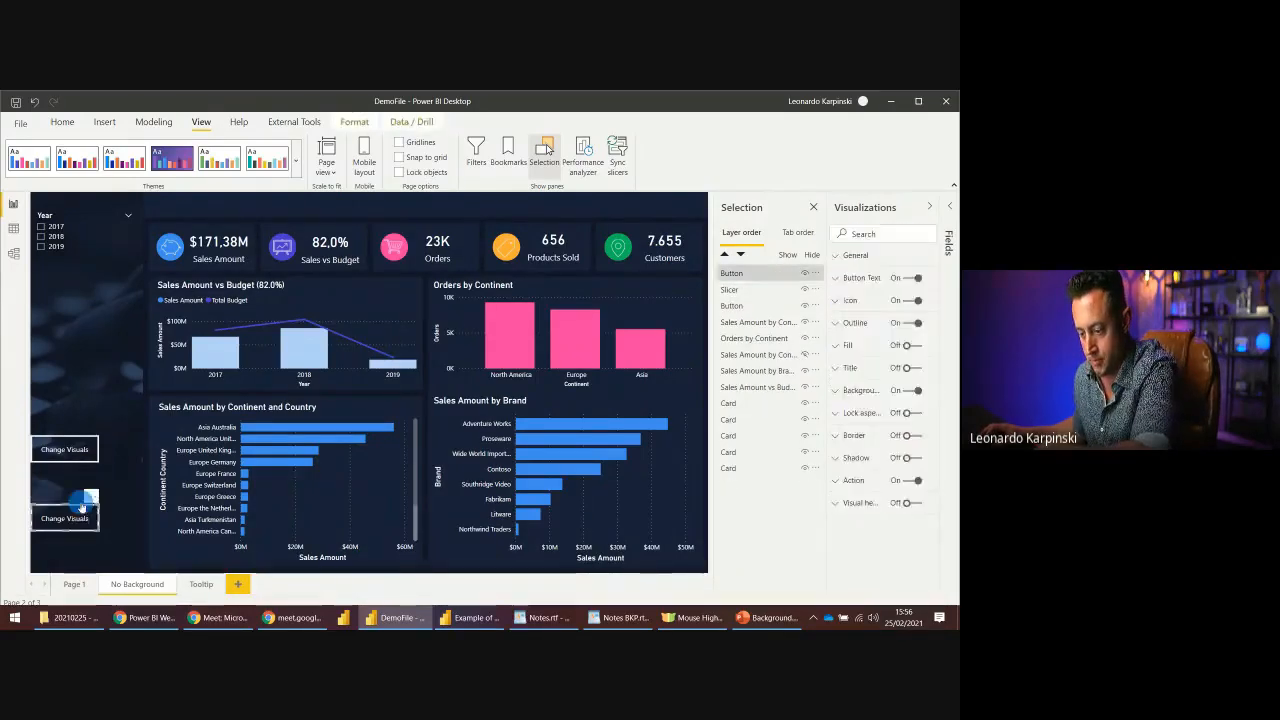
{"action": "key", "text": "Delete"}
{"action": "left_click_drag", "start_coordinate": [66, 449], "coordinate": [85, 450]}
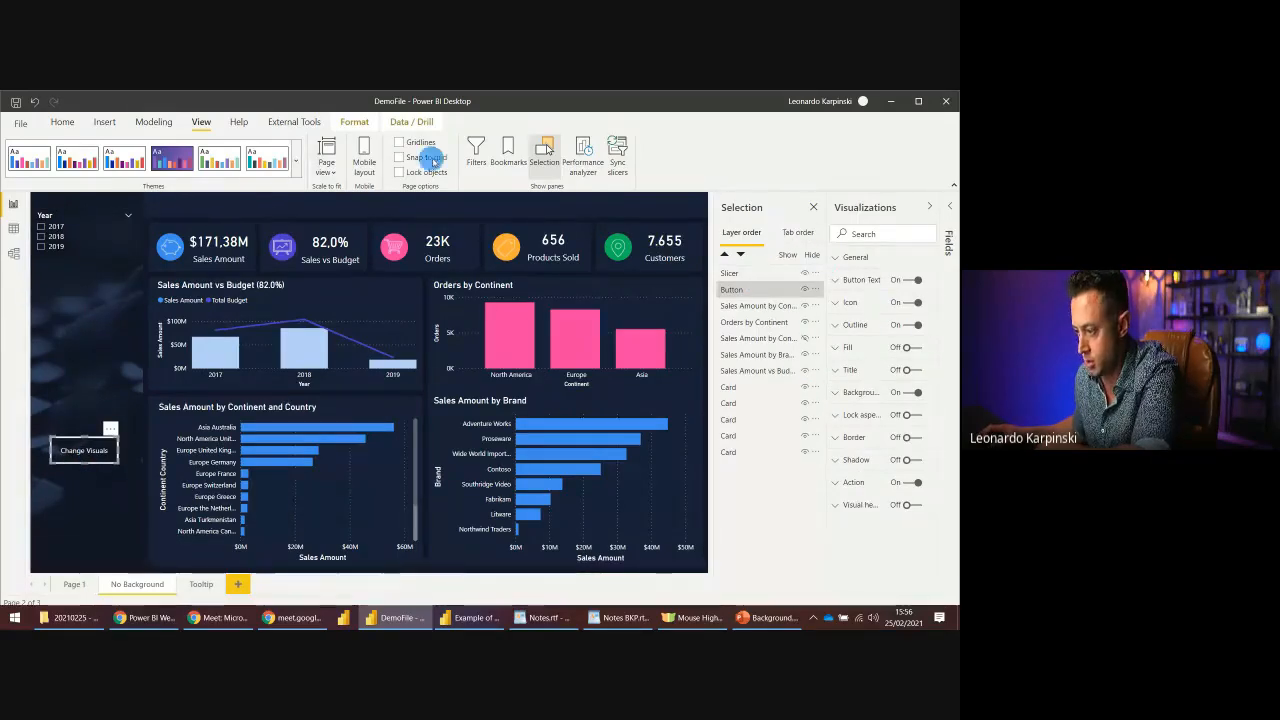
- Show the Bookmarks pane, apply Bookmark 1 and collapse the Visualizations pane
{"action": "left_click", "coordinate": [508, 152]}
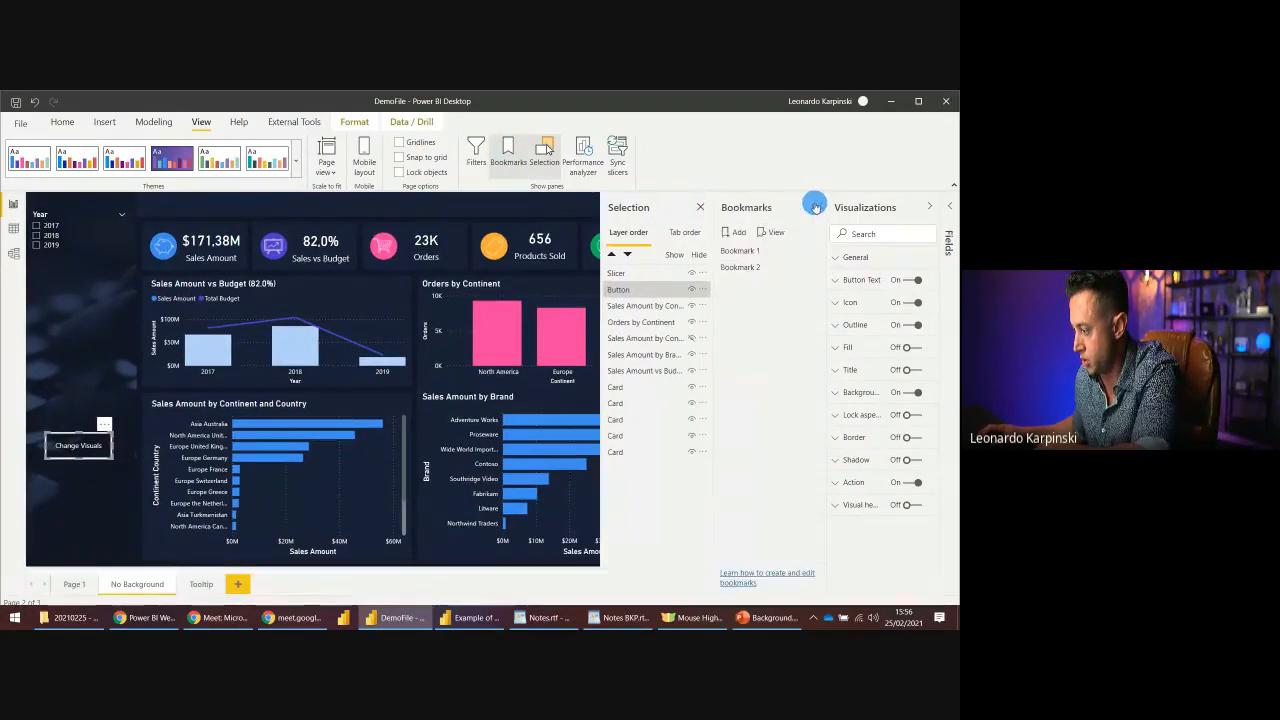
{"action": "left_click", "coordinate": [766, 251]}
{"action": "left_click", "coordinate": [926, 207]}
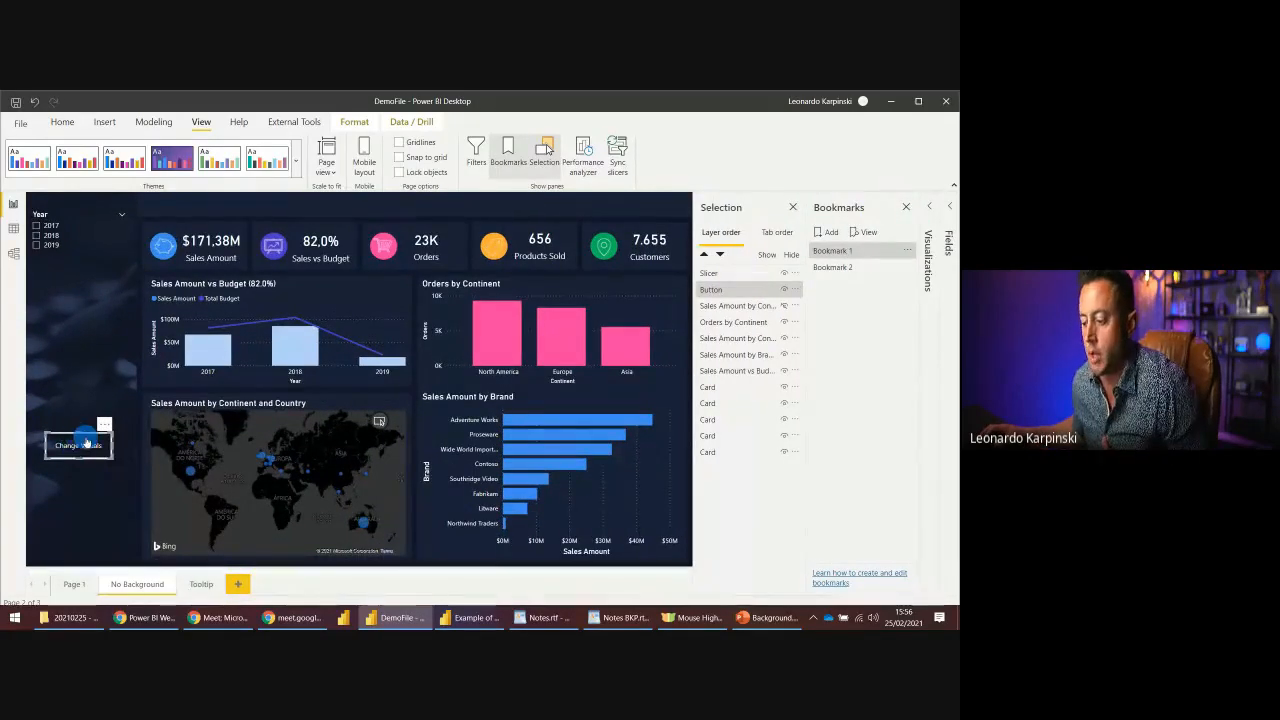
- Move the Year slicer slightly lower and test the Change Visuals button with 2018 and Europe selected
{"action": "left_click", "coordinate": [49, 237]}
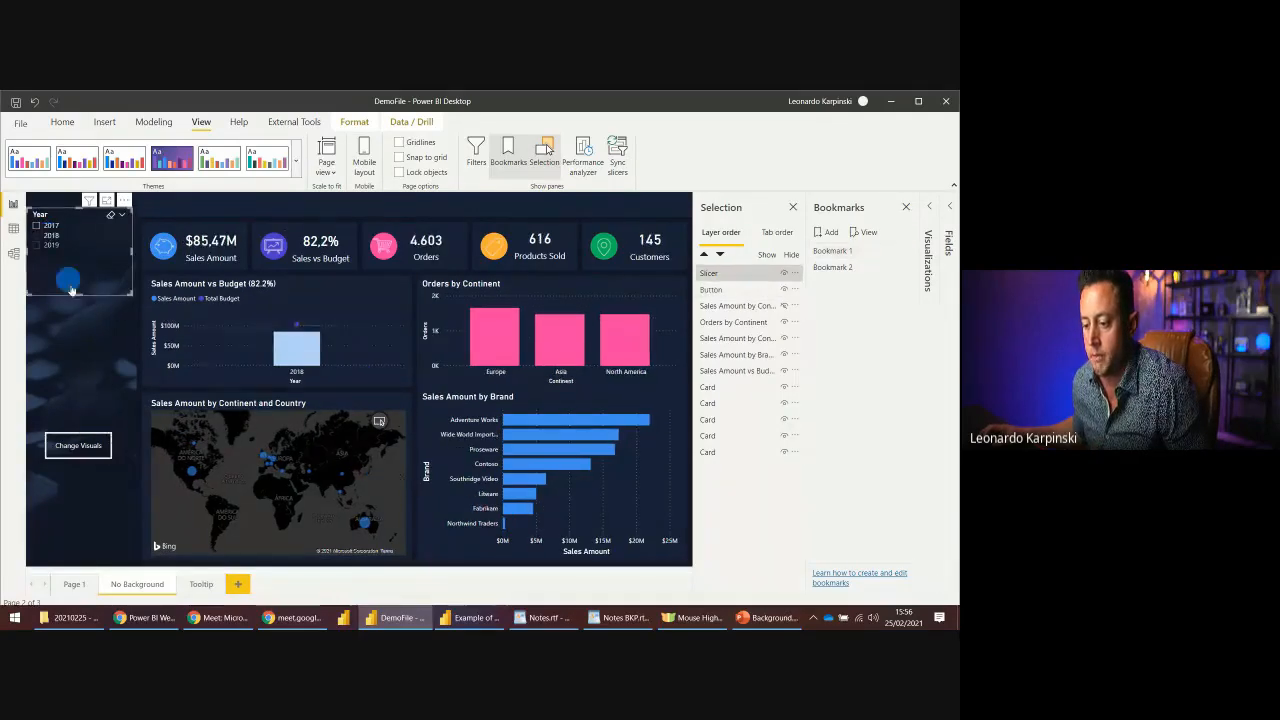
{"action": "left_click_drag", "start_coordinate": [65, 229], "coordinate": [65, 266]}
{"action": "left_click", "coordinate": [486, 338]}
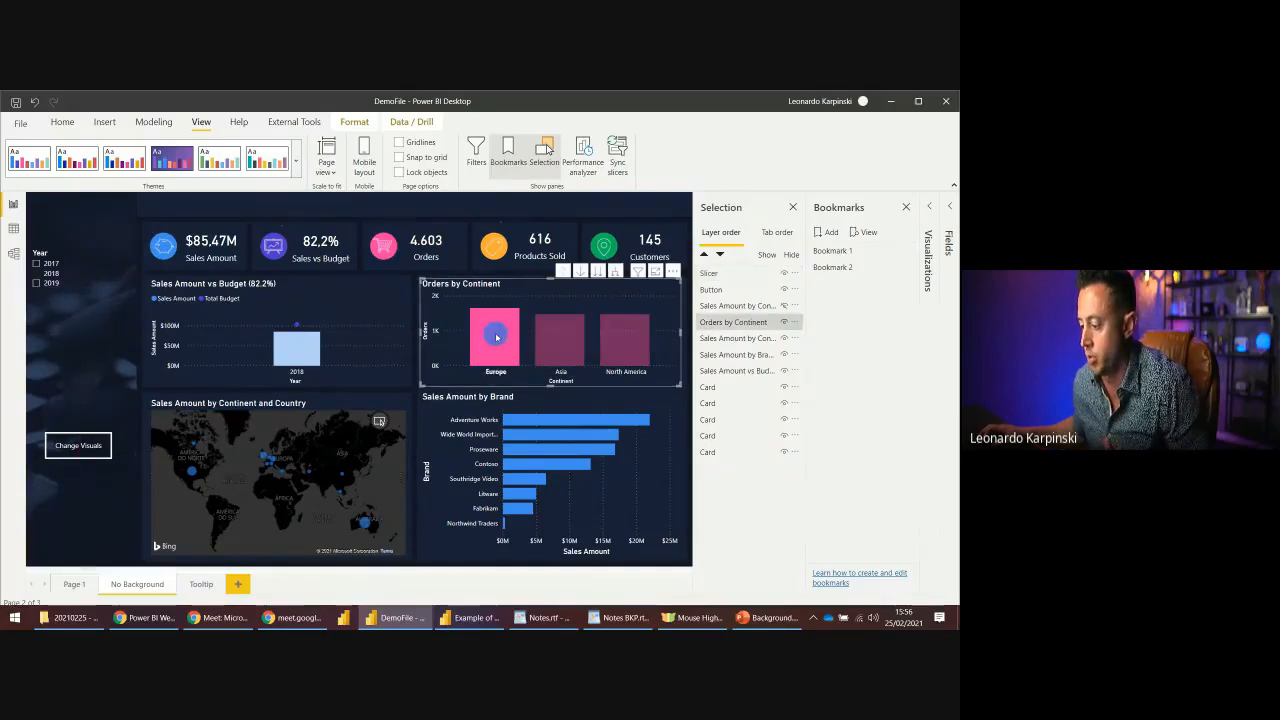
{"action": "left_click", "coordinate": [72, 453], "text": "ctrl"}
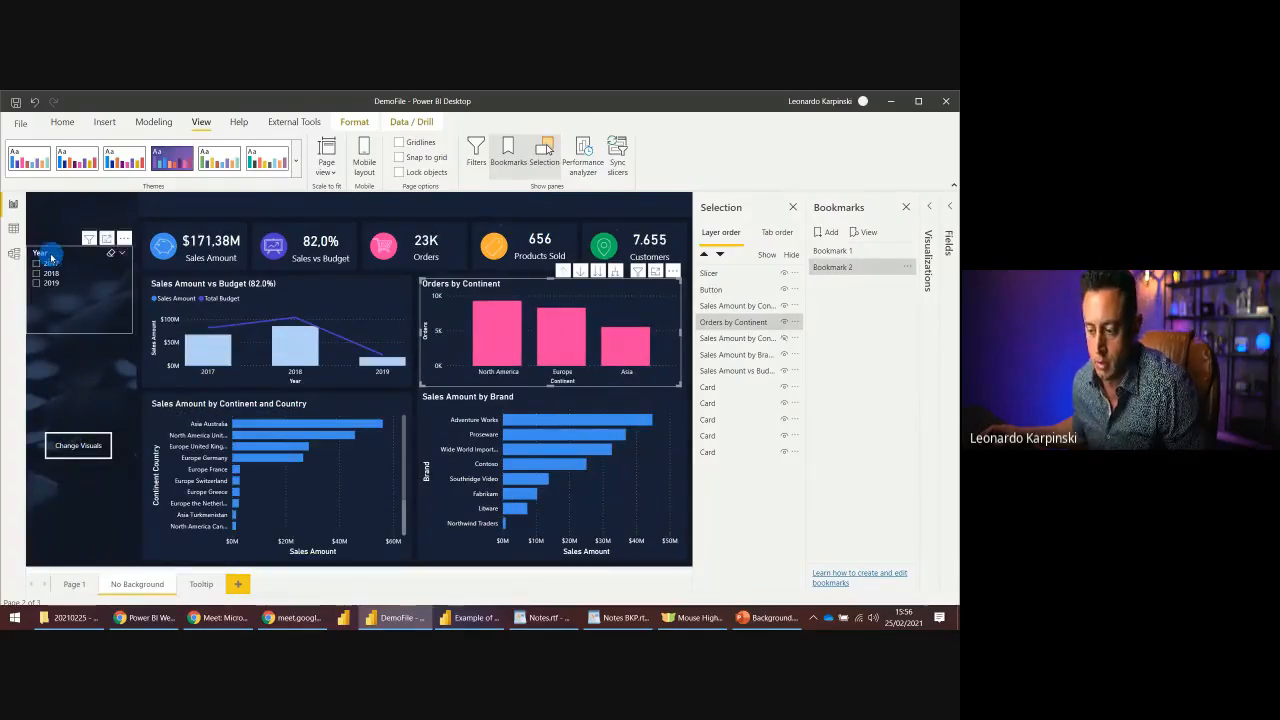
- Turn off the Data option for both Bookmark 2 and Bookmark 1
{"action": "left_click", "coordinate": [69, 453]}
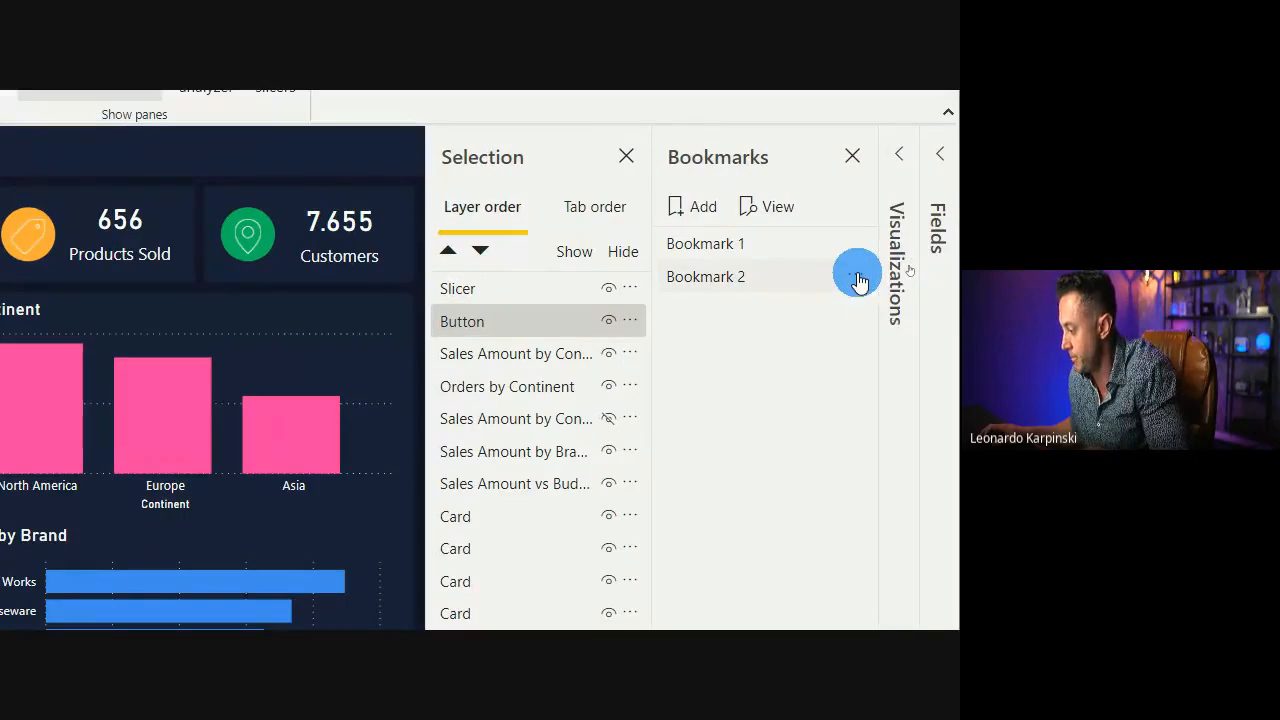
{"action": "left_click", "coordinate": [856, 279]}
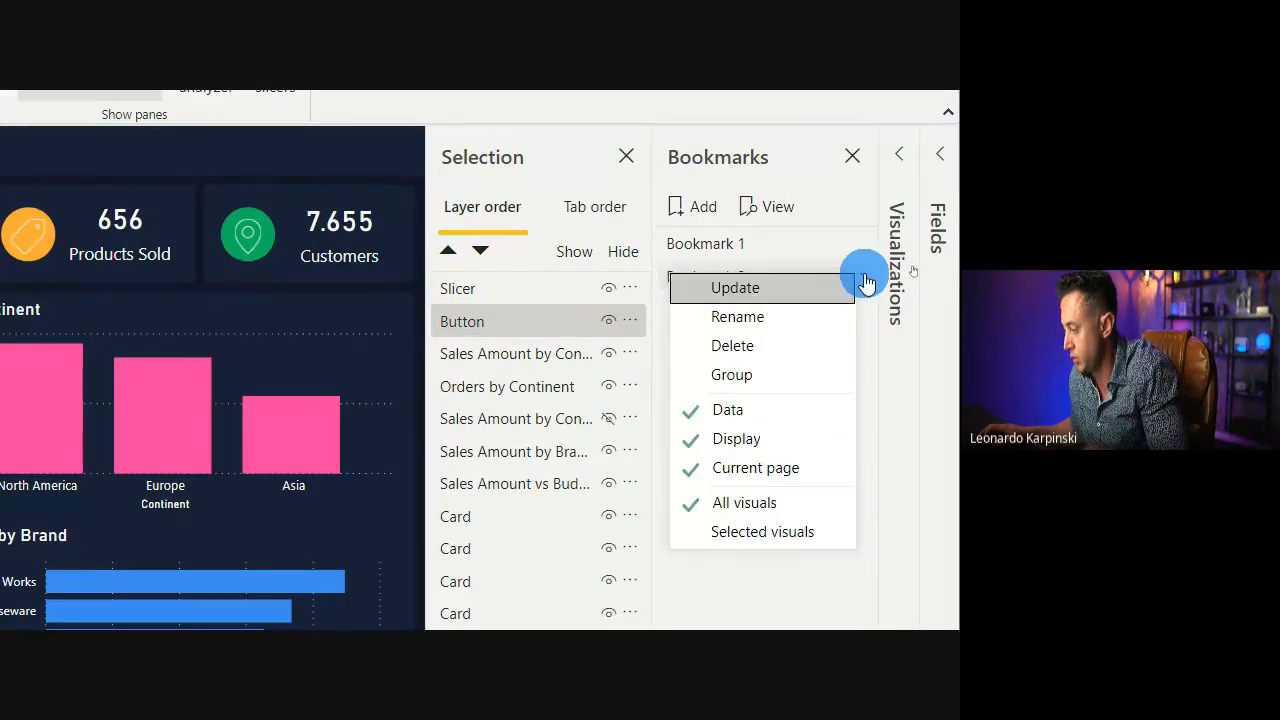
{"action": "left_click", "coordinate": [731, 413]}
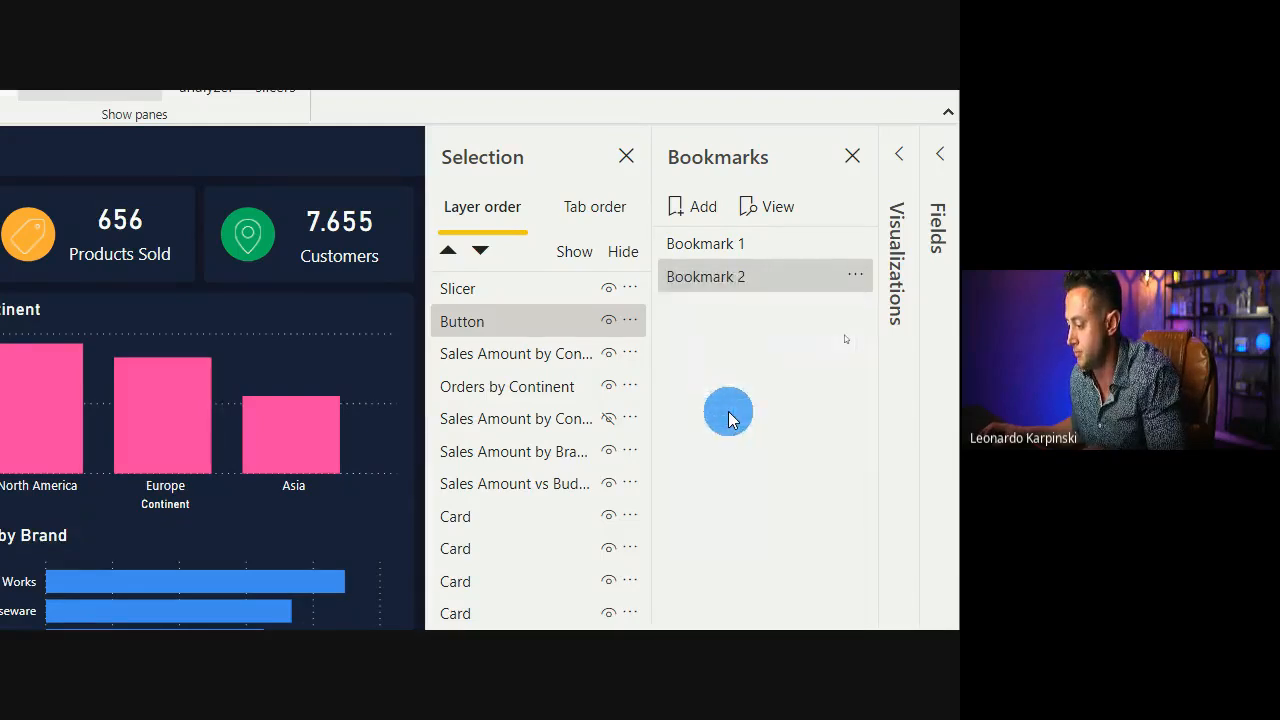
{"action": "left_click", "coordinate": [858, 245]}
{"action": "left_click", "coordinate": [757, 373]}
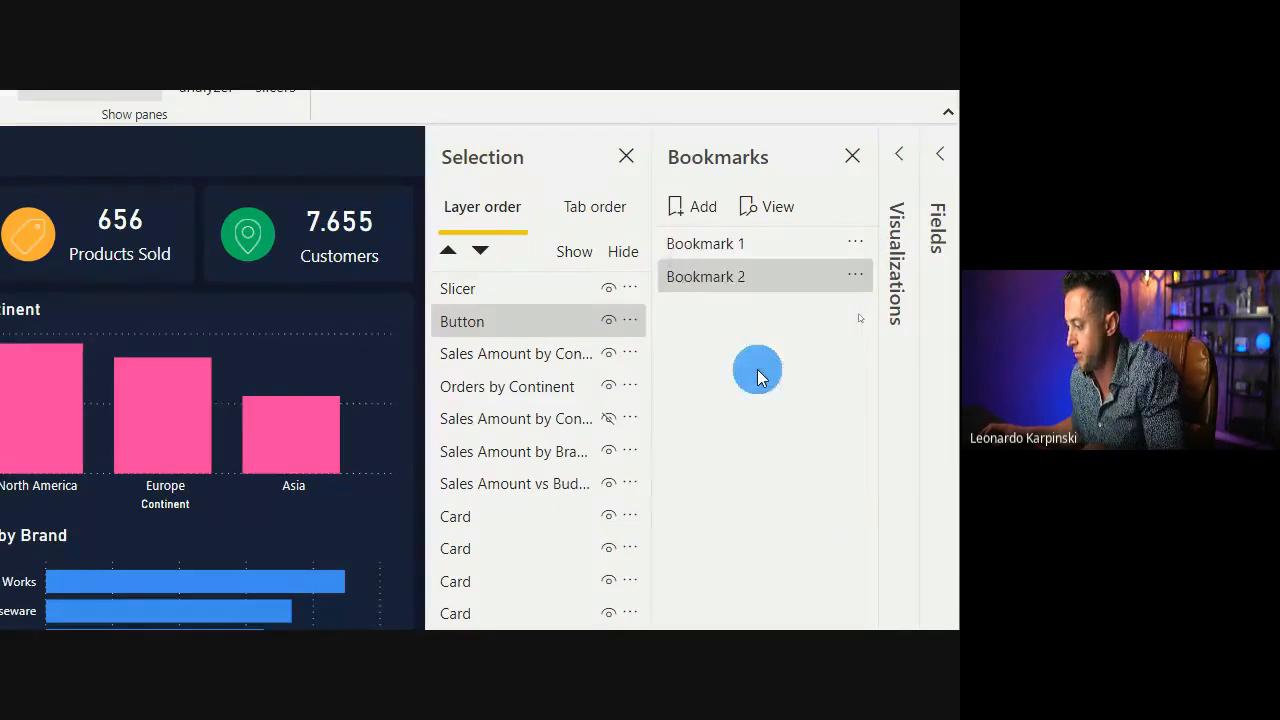
- Apply Bookmark 1 and retest the Change Visuals button with year 2018 and Europe selected
{"action": "left_click", "coordinate": [750, 245]}
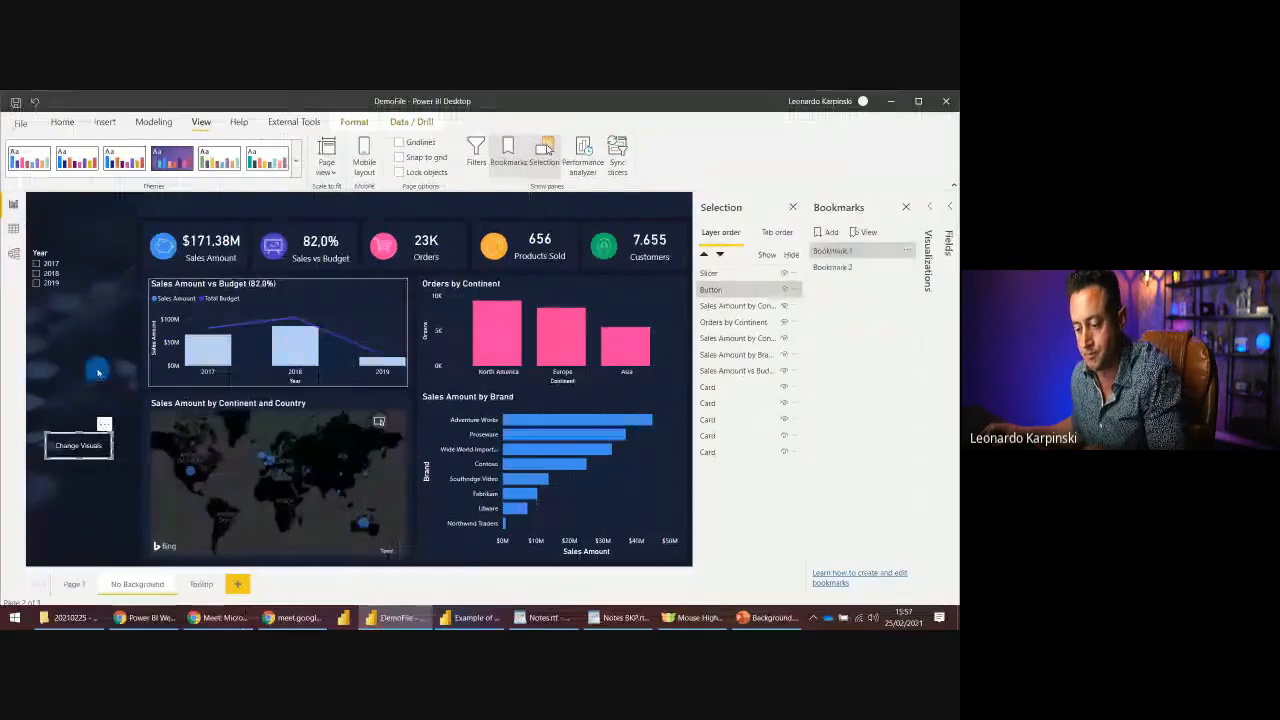
{"action": "left_click", "coordinate": [37, 273]}
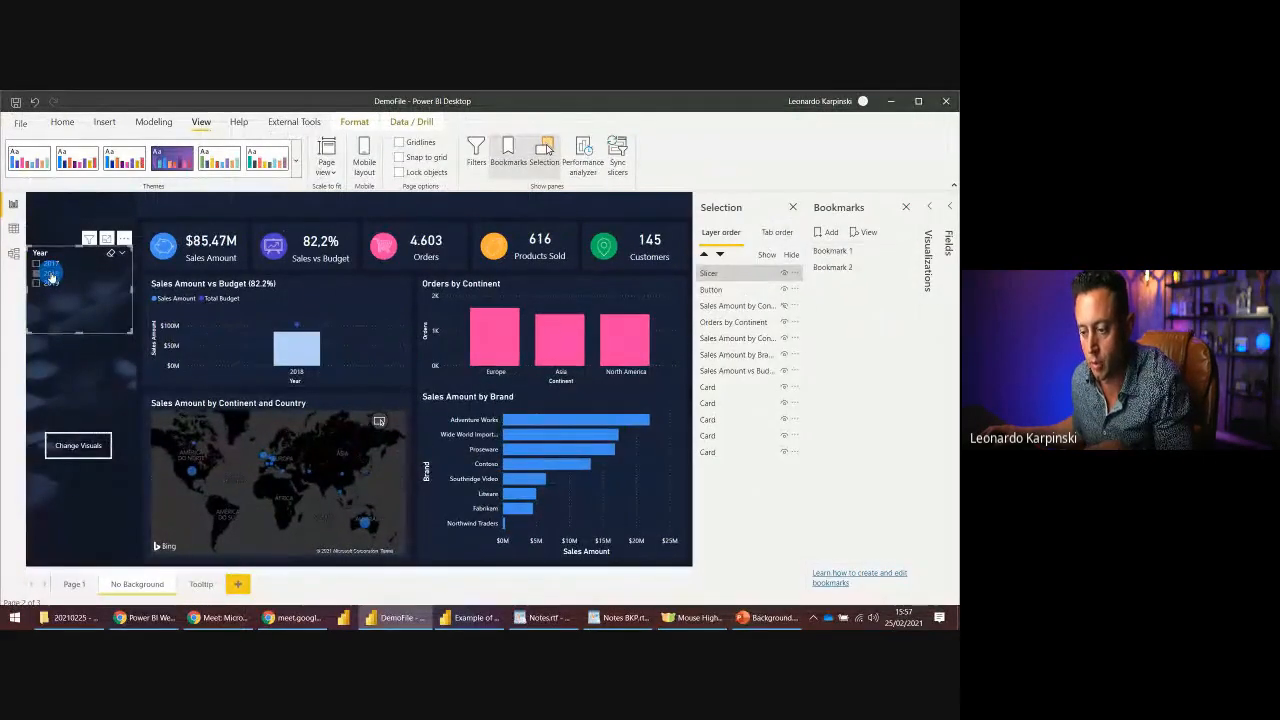
{"action": "left_click", "coordinate": [499, 326]}
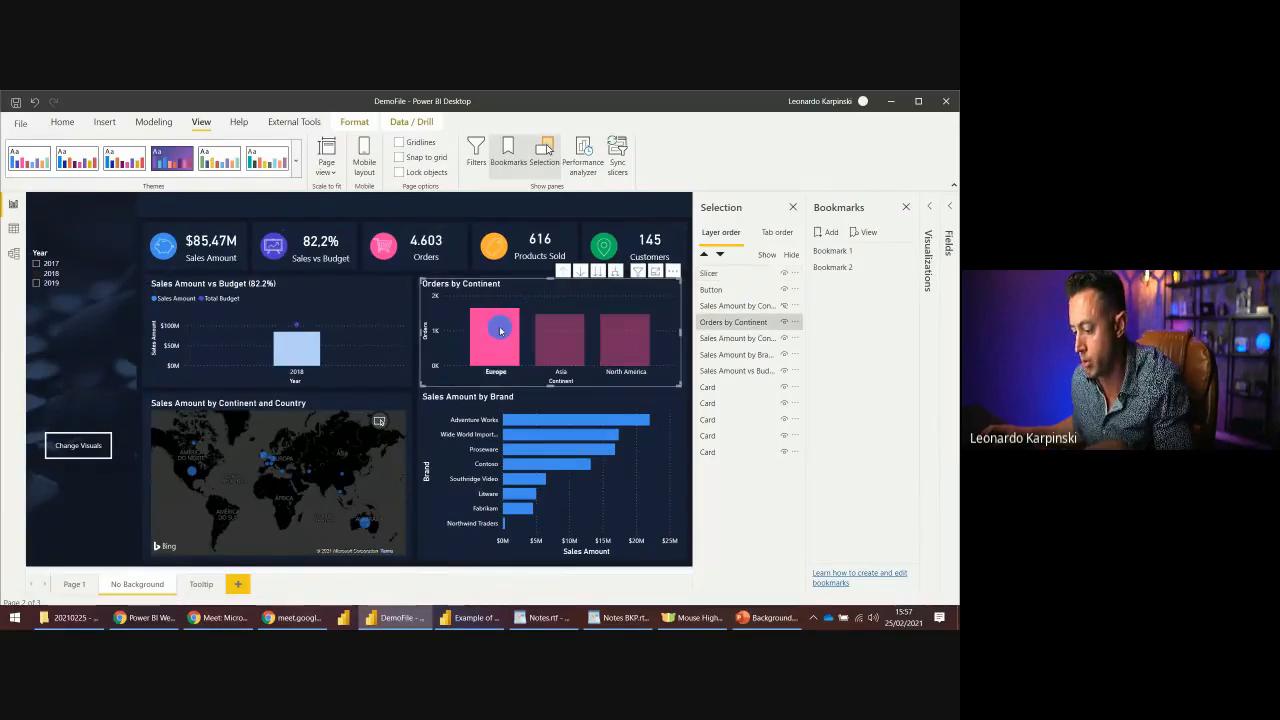
{"action": "left_click", "coordinate": [78, 448], "text": "ctrl"}
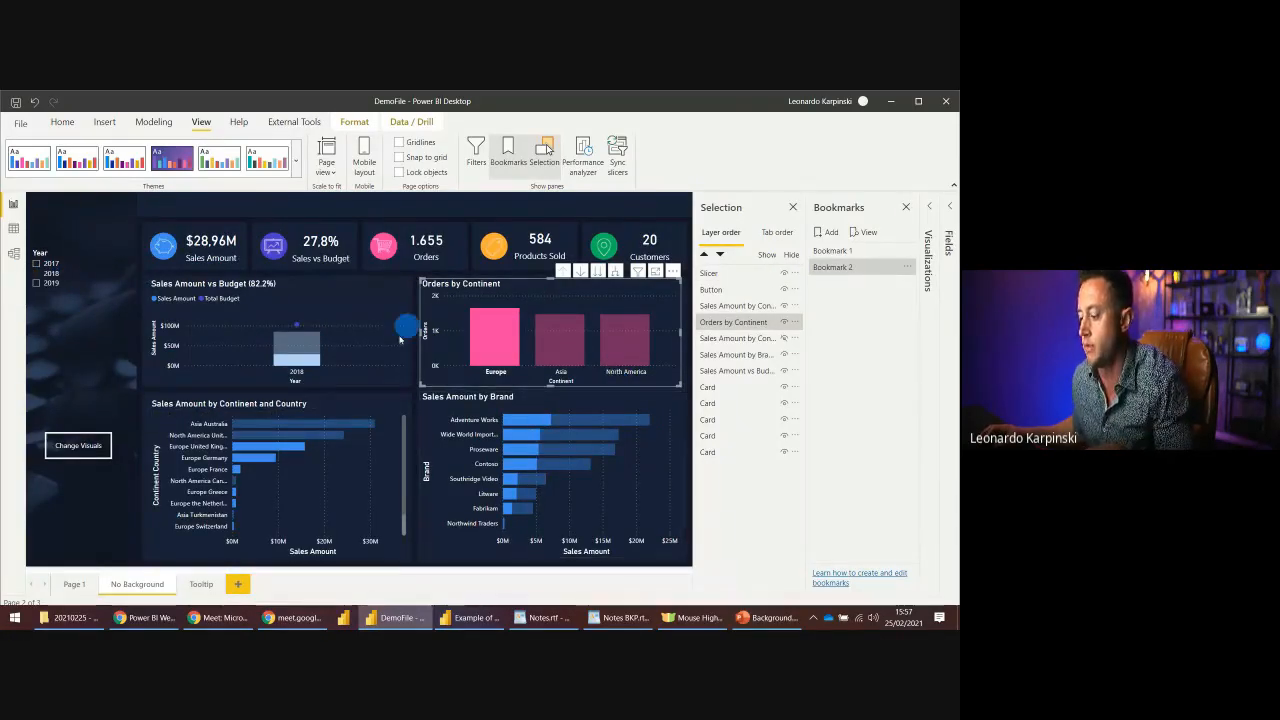
{"action": "left_click", "coordinate": [72, 384]}
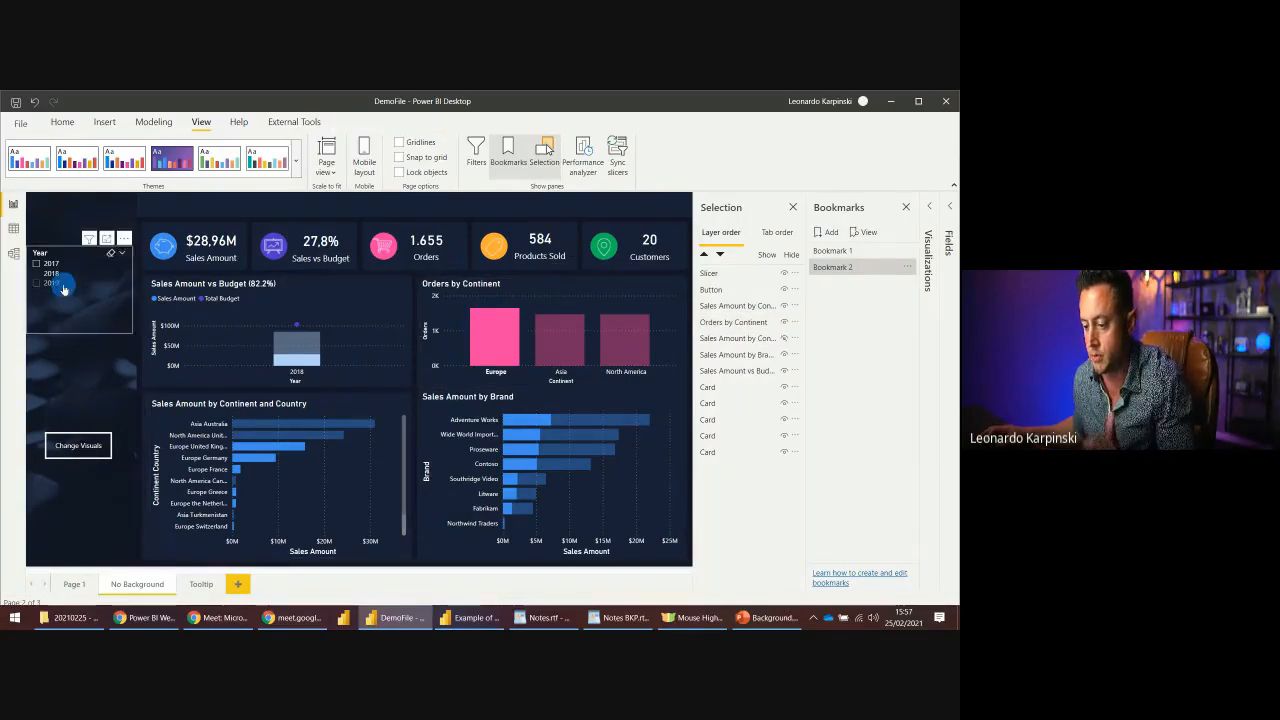
- Clear the Year slicer and the Europe highlight, and save this state as a new bookmark named Reset Filters
{"action": "left_click", "coordinate": [111, 253]}
{"action": "left_click", "coordinate": [563, 332]}
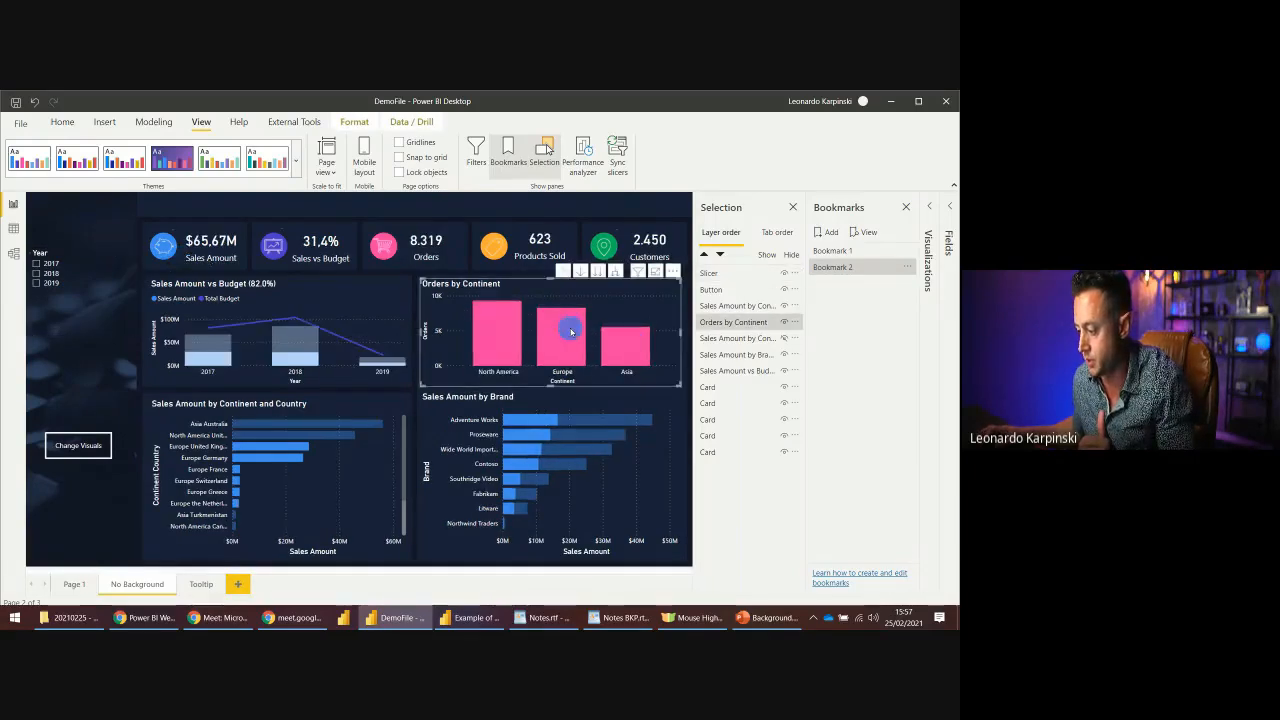
{"action": "left_click", "coordinate": [830, 236]}
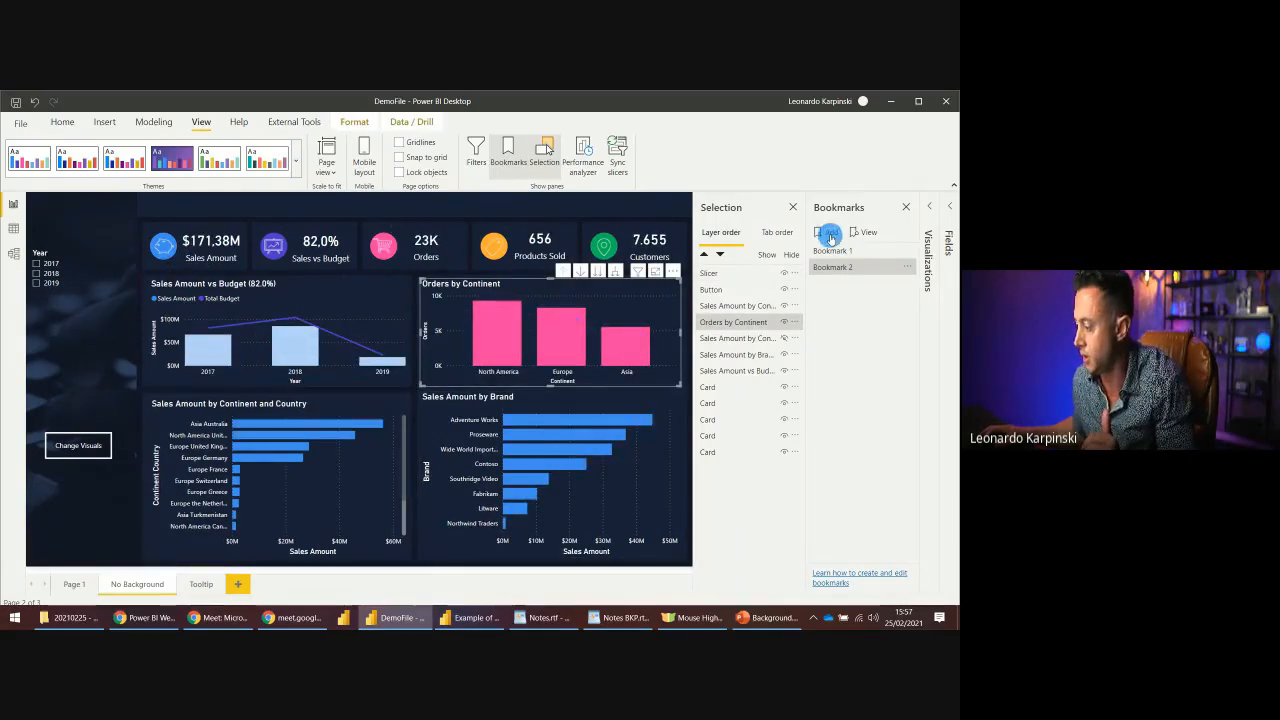
{"action": "double_click", "coordinate": [843, 285]}
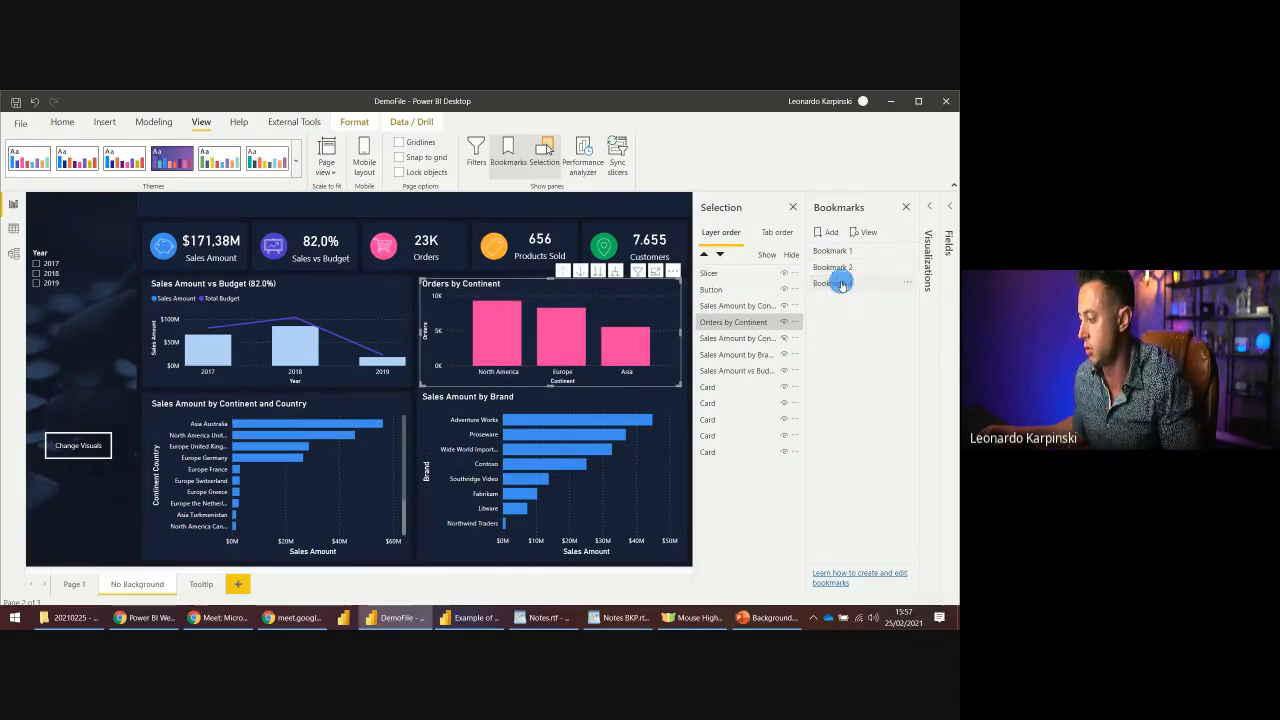
{"action": "key", "text": "ctrl+a"}
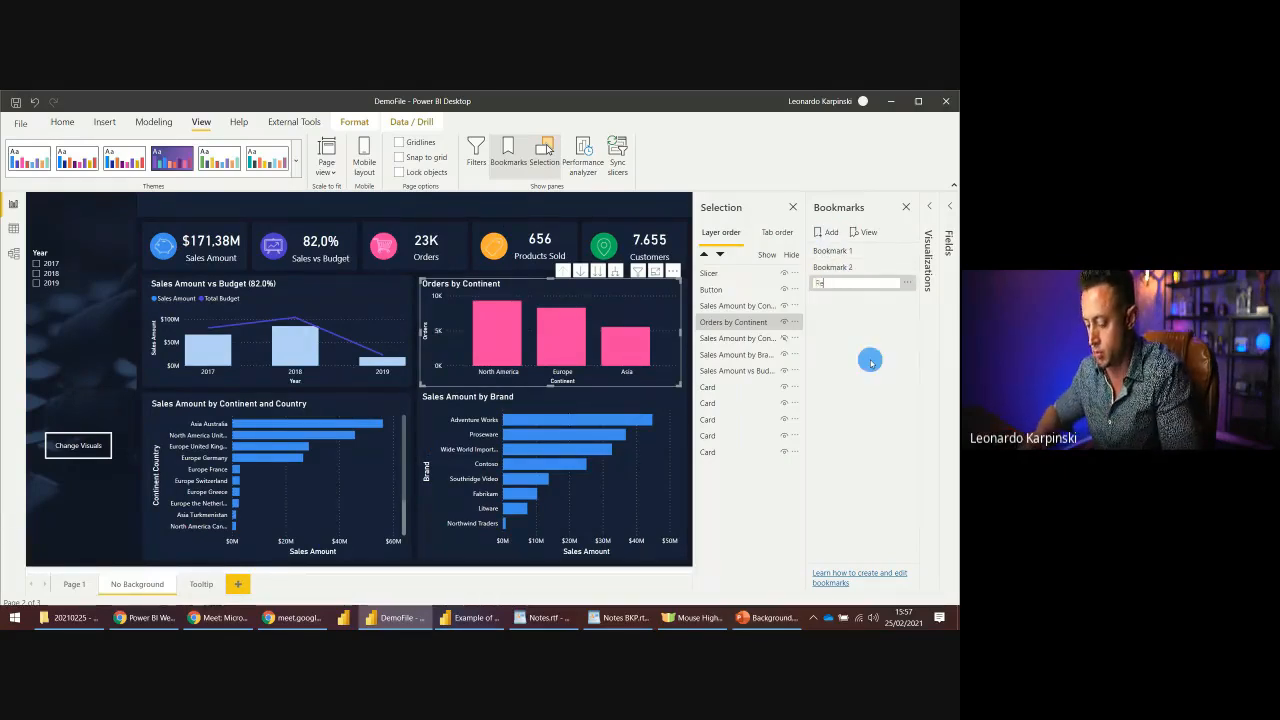
{"action": "type", "text": "Reset F"}
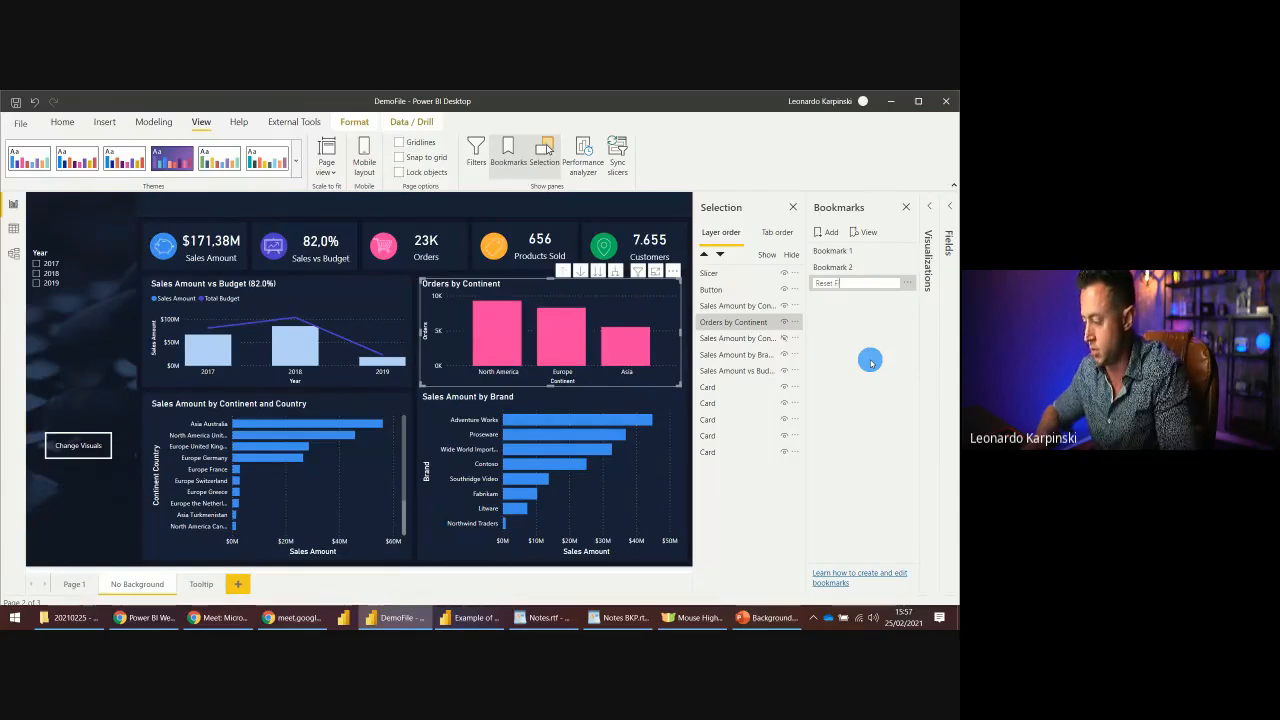
{"action": "type", "text": "ilters"}
{"action": "key", "text": "Return"}
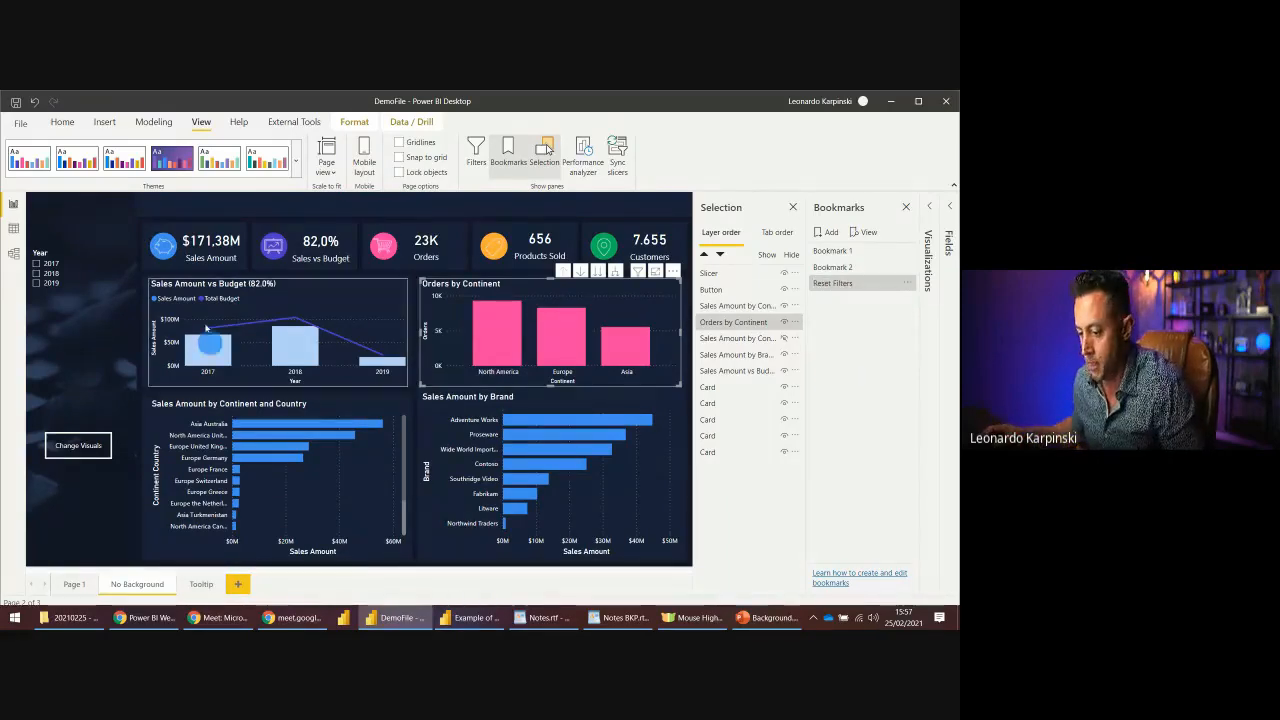
- Test the Reset Filters bookmark after filtering by 2018 and highlighting Asia Australia in the Sales Amount by Continent and Country chart
{"action": "left_click", "coordinate": [52, 275]}
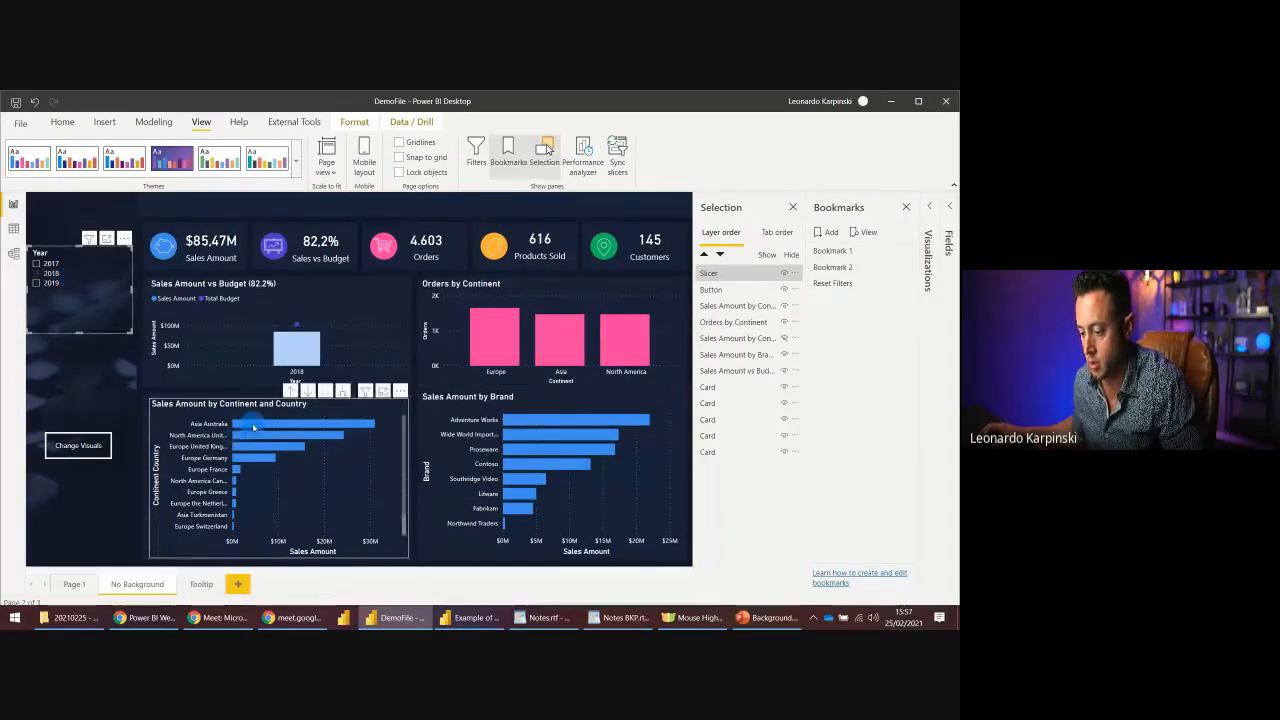
{"action": "left_click", "coordinate": [296, 515]}
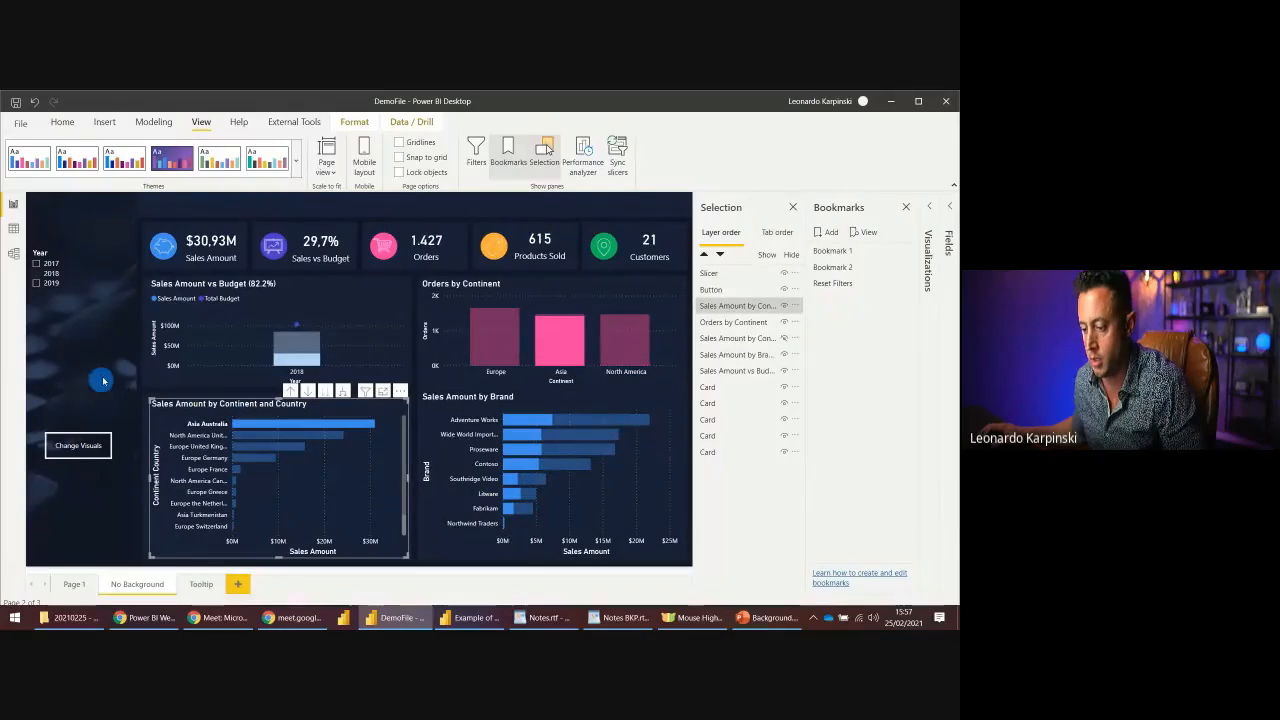
{"action": "left_click", "coordinate": [852, 284]}
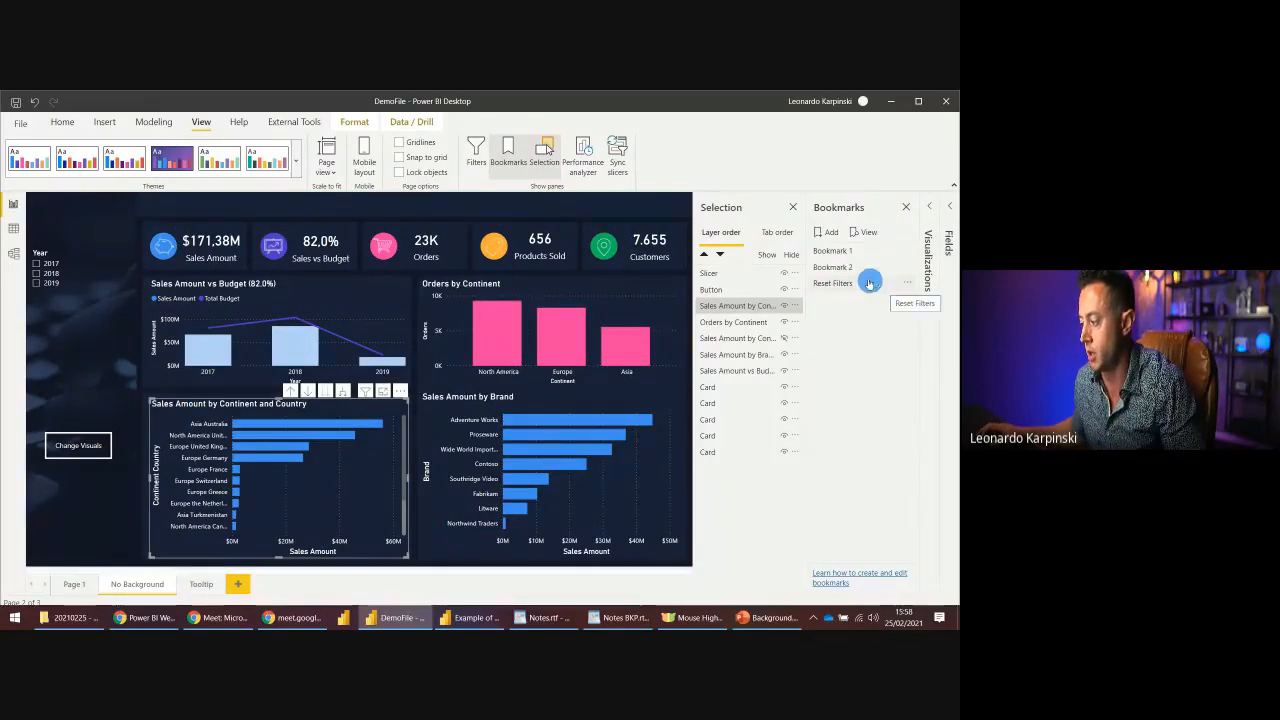
{"action": "left_click", "coordinate": [866, 298]}
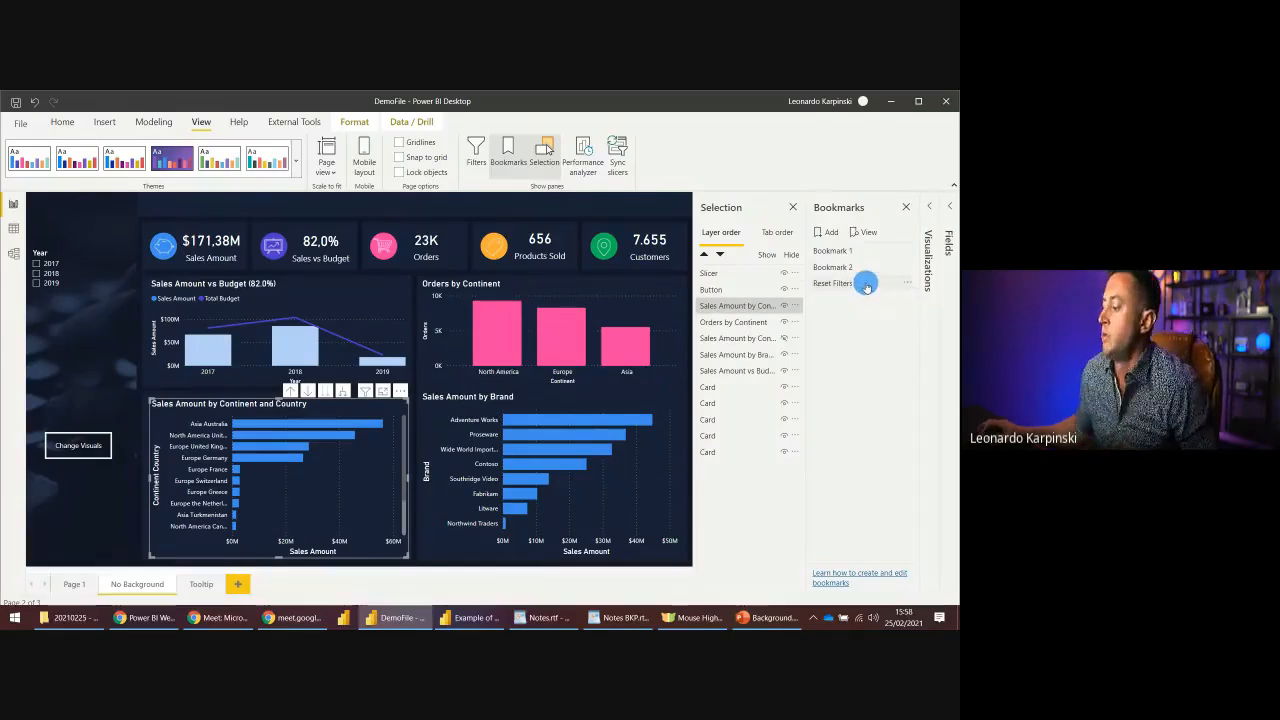
{"action": "left_click", "coordinate": [866, 285]}
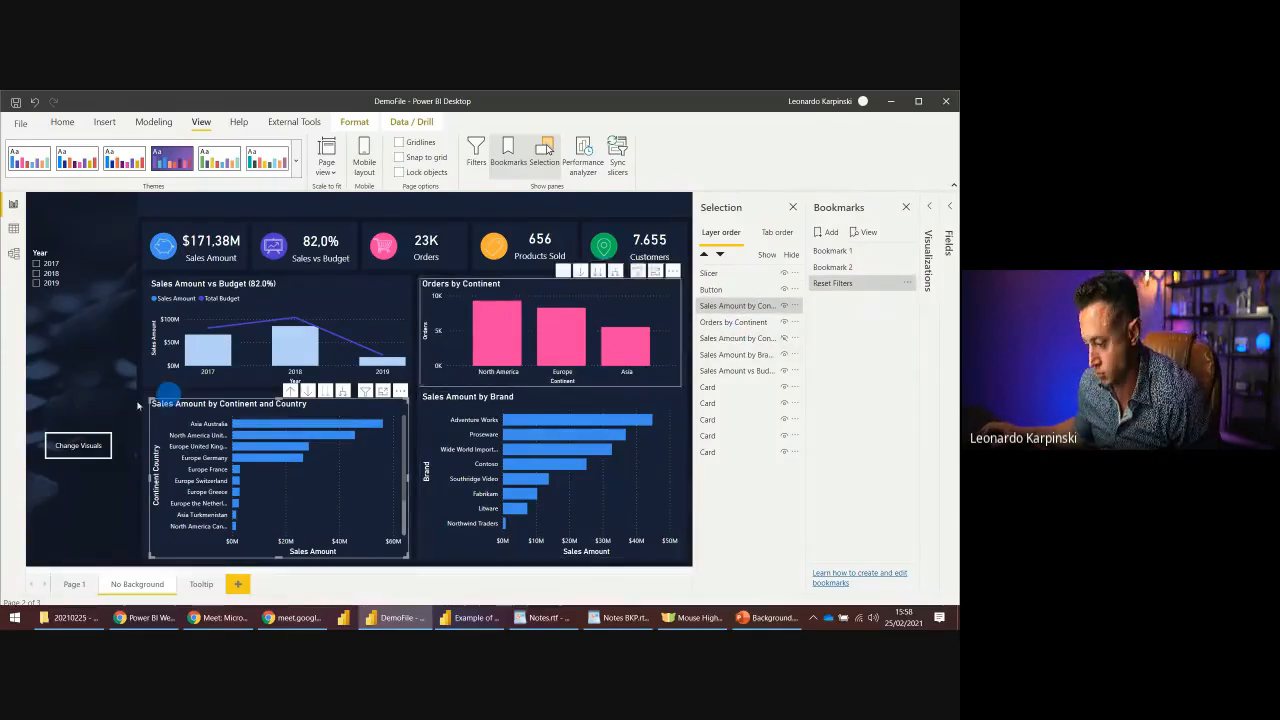
- Reposition the Change Visuals button and the Year slicer in the report's sidebar, and narrow the slicer
{"action": "left_click_drag", "start_coordinate": [109, 433], "coordinate": [100, 433]}
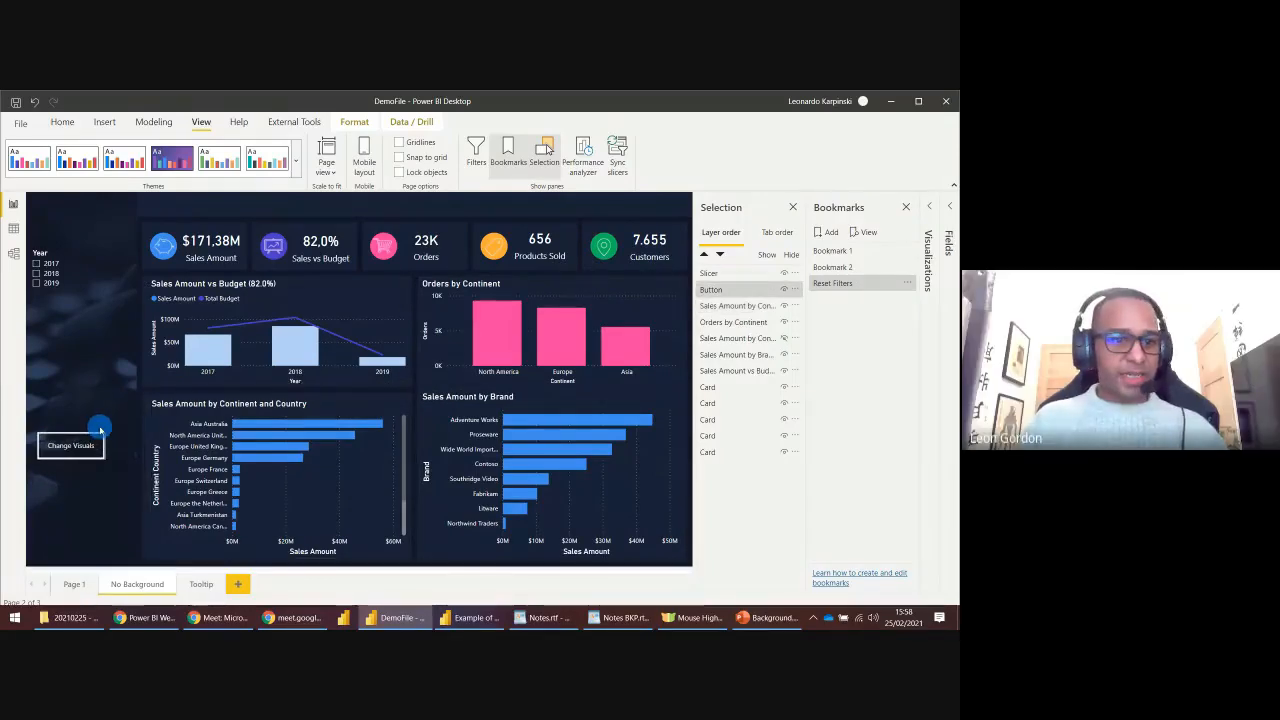
{"action": "left_click", "coordinate": [107, 391]}
{"action": "left_click", "coordinate": [62, 258]}
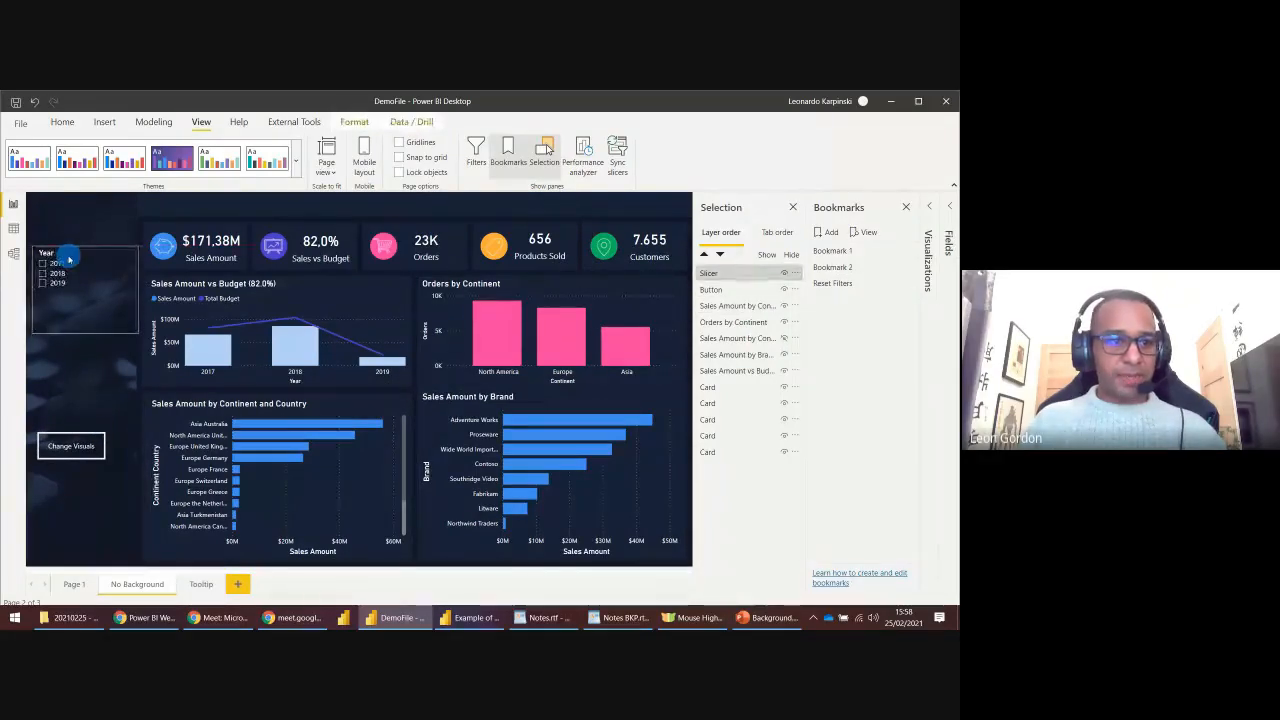
{"action": "left_click_drag", "start_coordinate": [138, 289], "coordinate": [113, 290]}
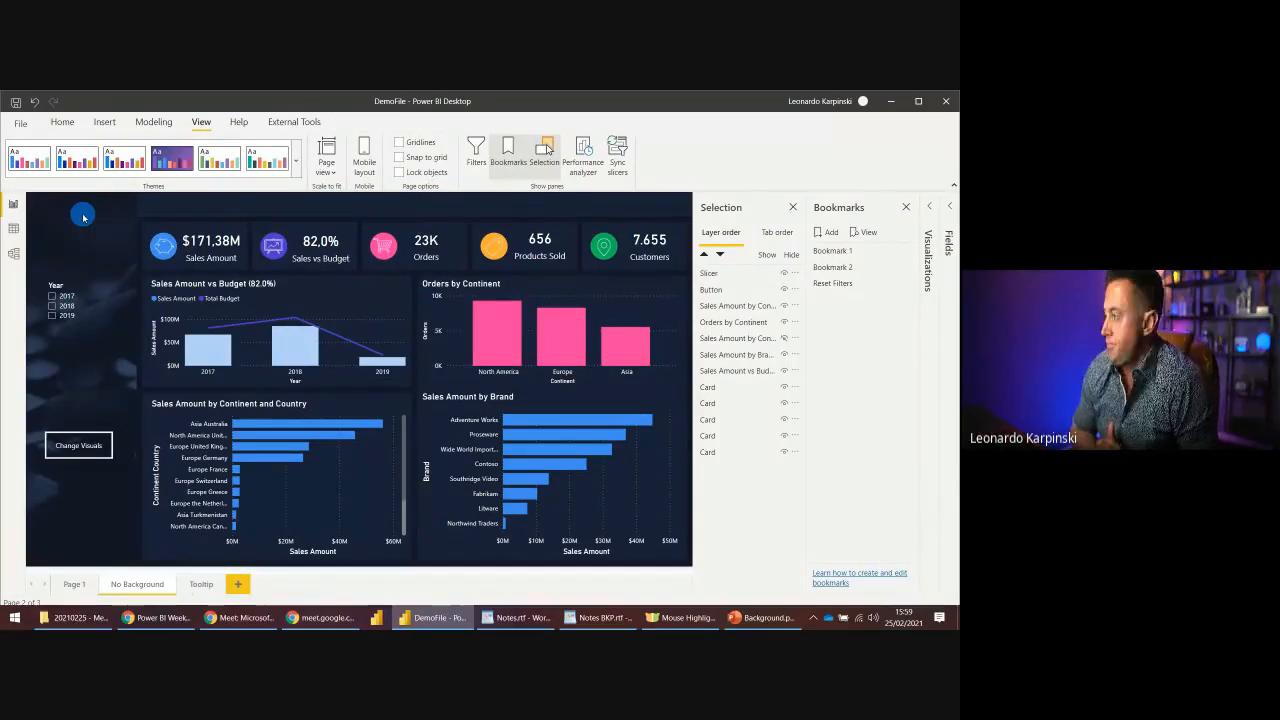